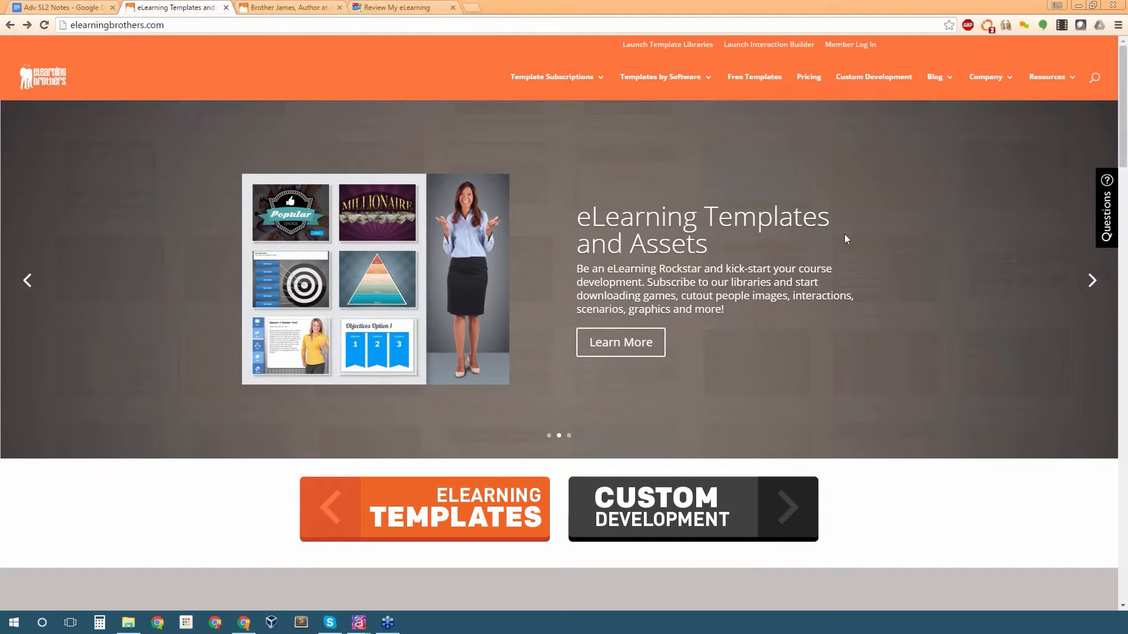
Look through the eLearning Brothers custom development page, the blog author's articles and the Review My eLearning site
{"action": "left_click", "coordinate": [691, 513]}
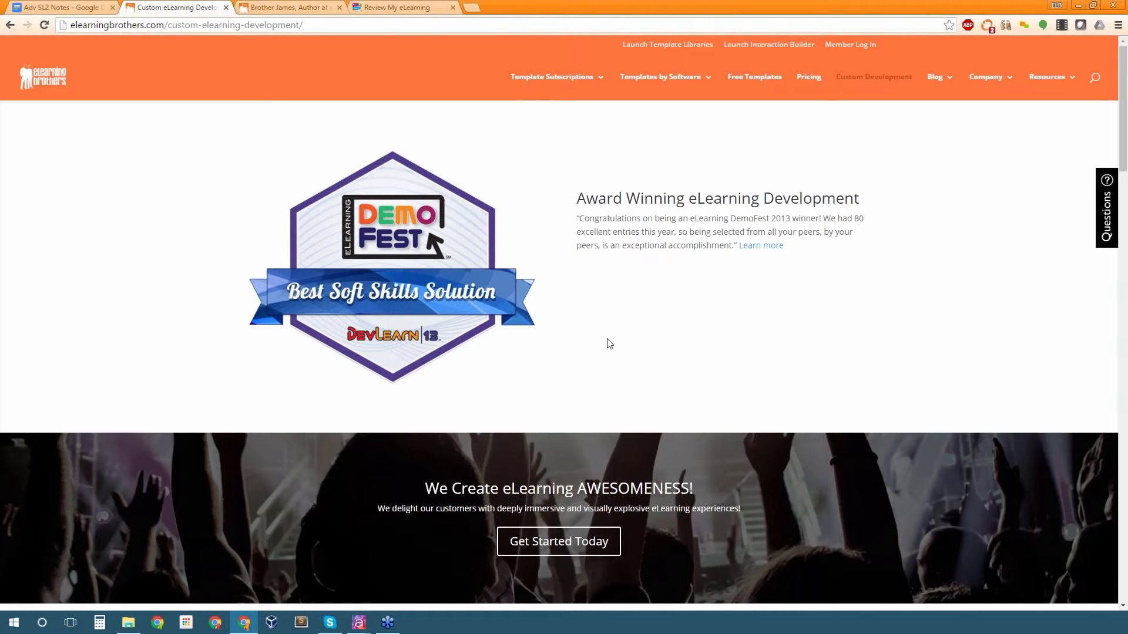
{"action": "left_click", "coordinate": [290, 7]}
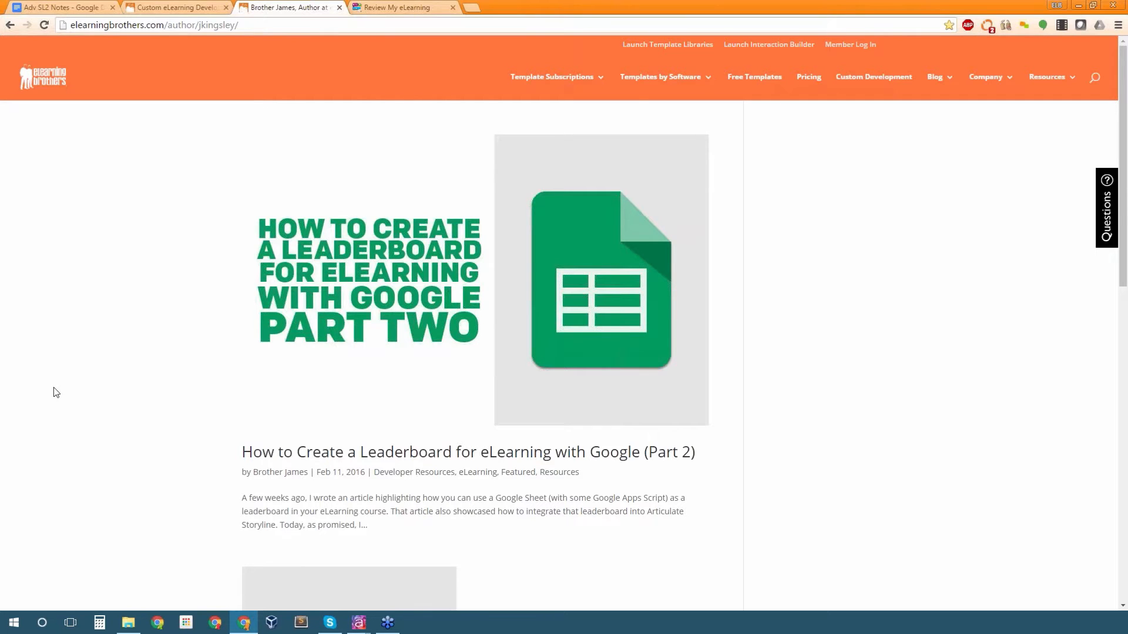
{"action": "scroll", "coordinate": [96, 360], "scroll_direction": "down", "scroll_amount": 10}
{"action": "scroll", "coordinate": [96, 360], "scroll_direction": "up", "scroll_amount": 10}
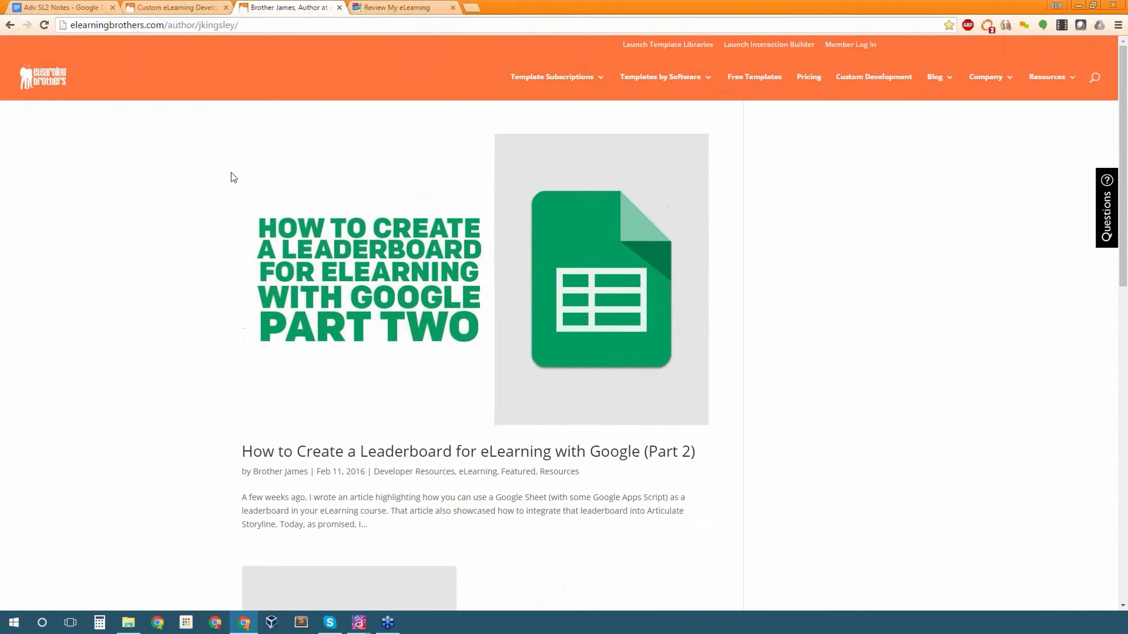
{"action": "left_click", "coordinate": [395, 7]}
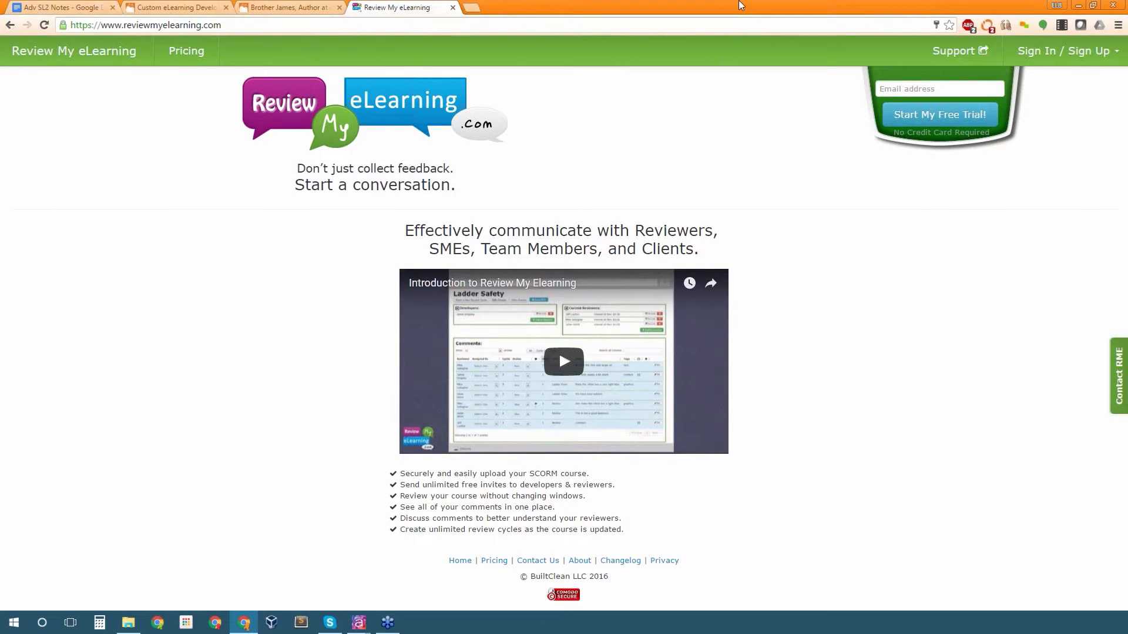
Switch to Articulate Storyline, open slide 1.1 and examine the name and comment entry fields with their triggers
{"action": "left_click_drag", "start_coordinate": [741, 5], "coordinate": [0, 67]}
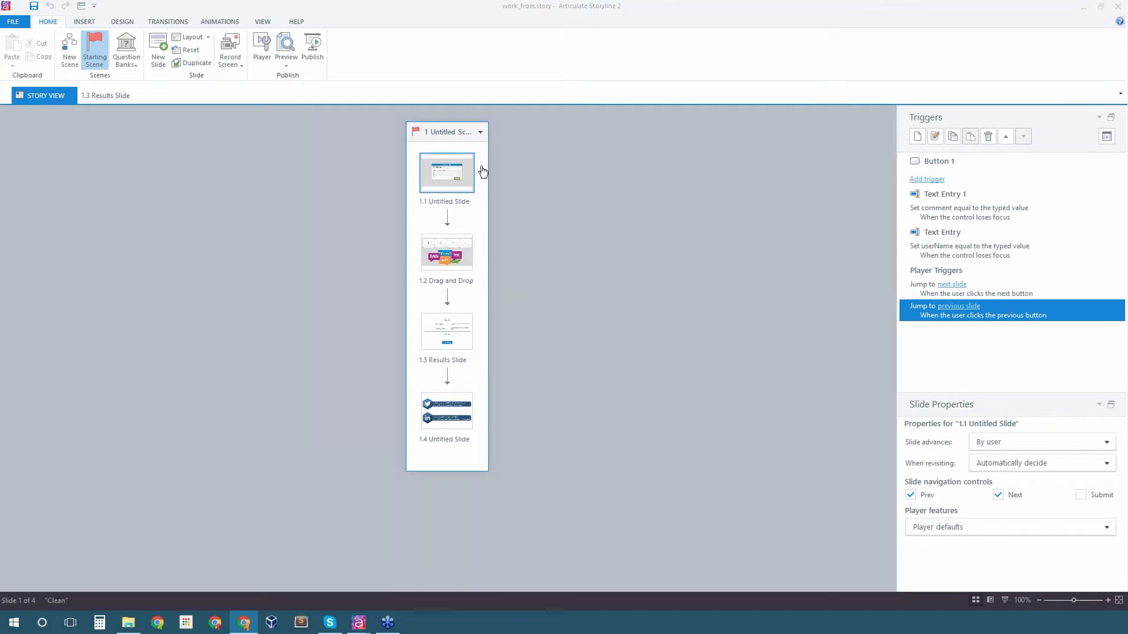
{"action": "double_click", "coordinate": [460, 171]}
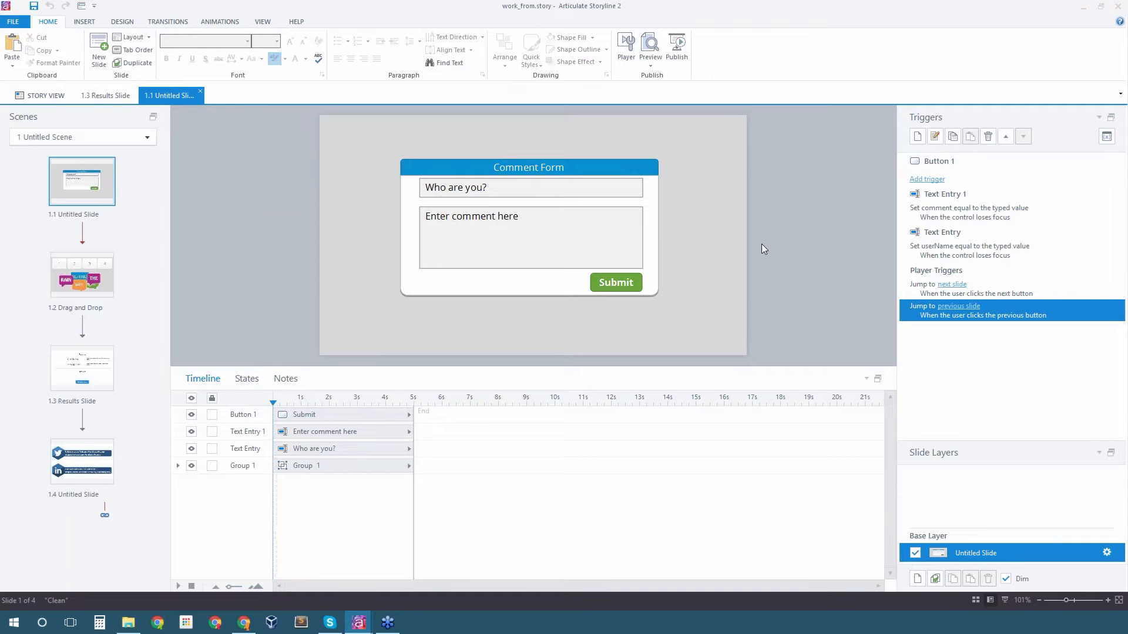
{"action": "left_click", "coordinate": [479, 187]}
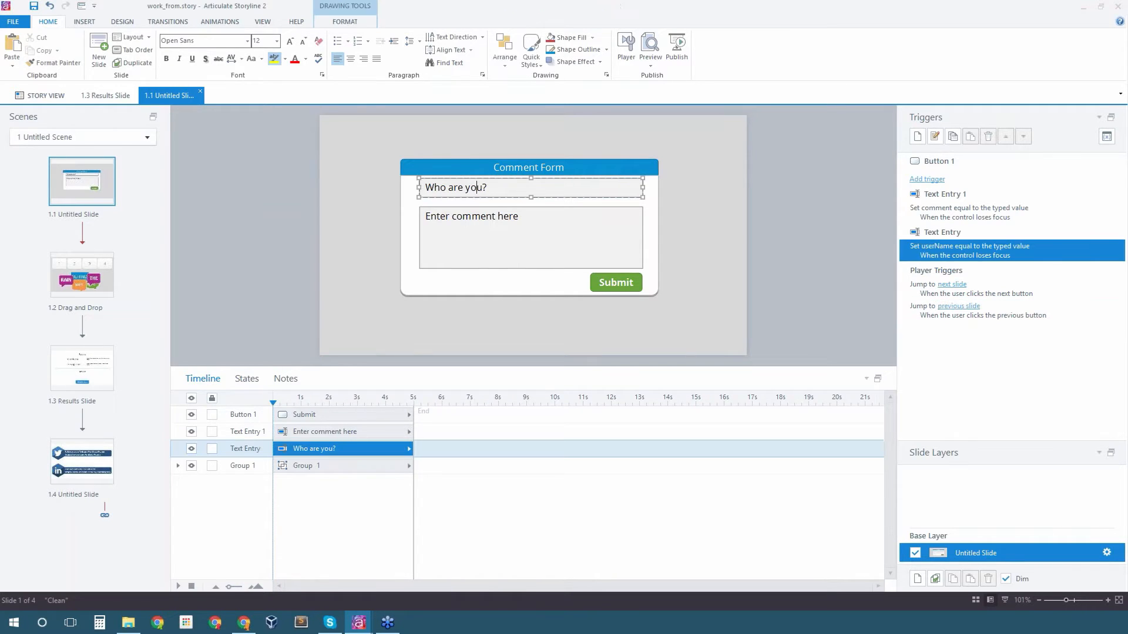
{"action": "left_click", "coordinate": [481, 231]}
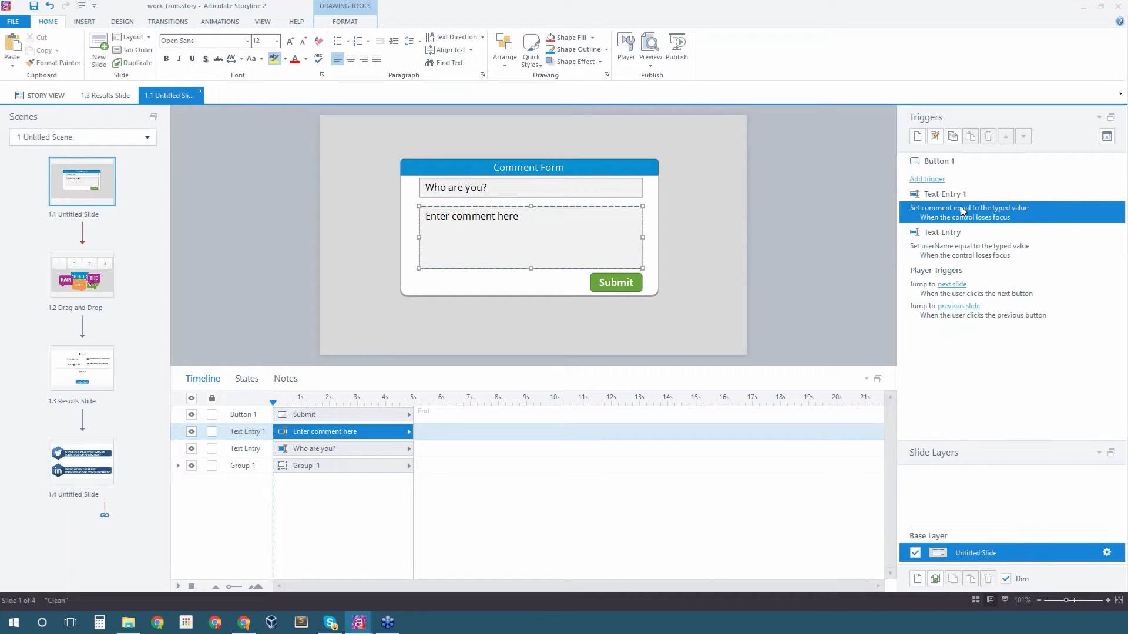
{"action": "left_click", "coordinate": [486, 187]}
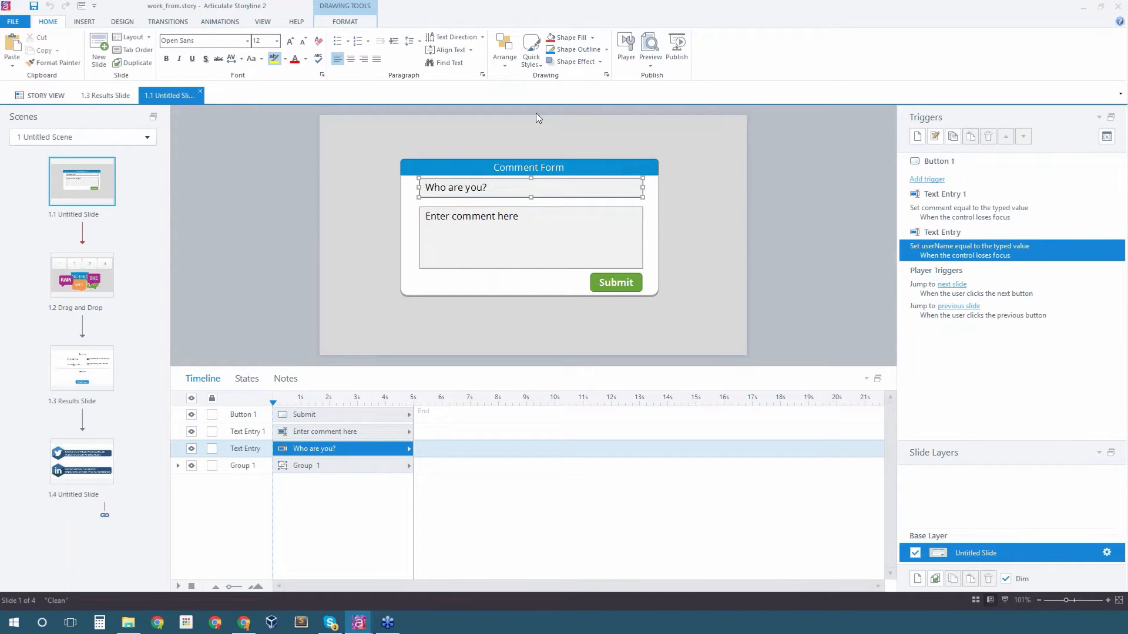
View the 1.3 Results Slide, return to slide 1.1 and review the comment form's two entry fields
{"action": "left_click", "coordinate": [83, 368]}
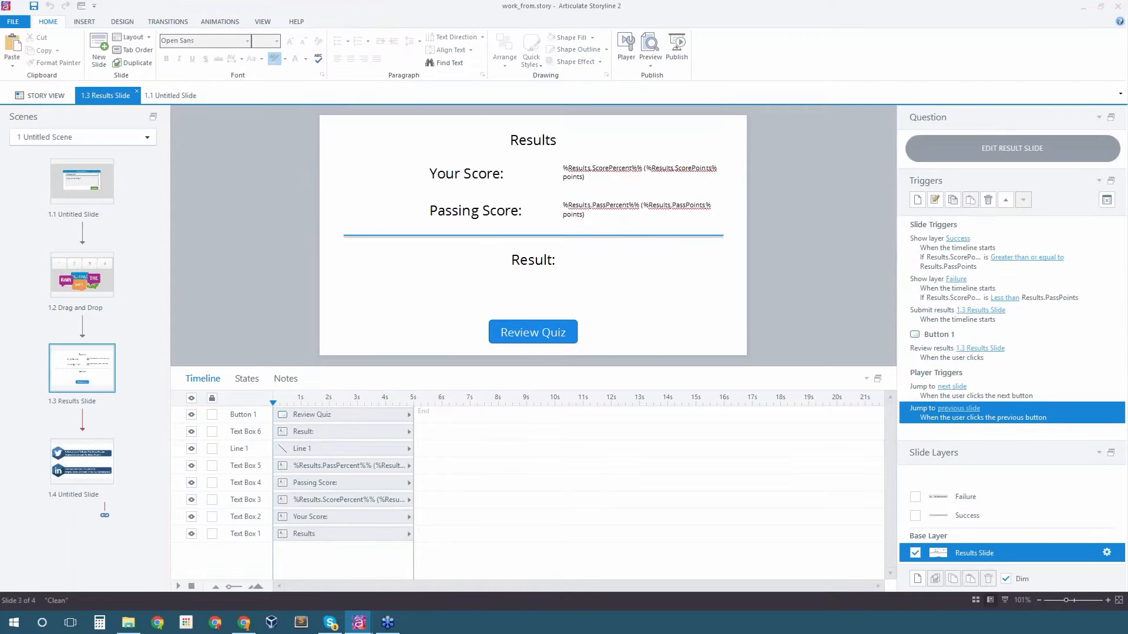
{"action": "left_click", "coordinate": [113, 181]}
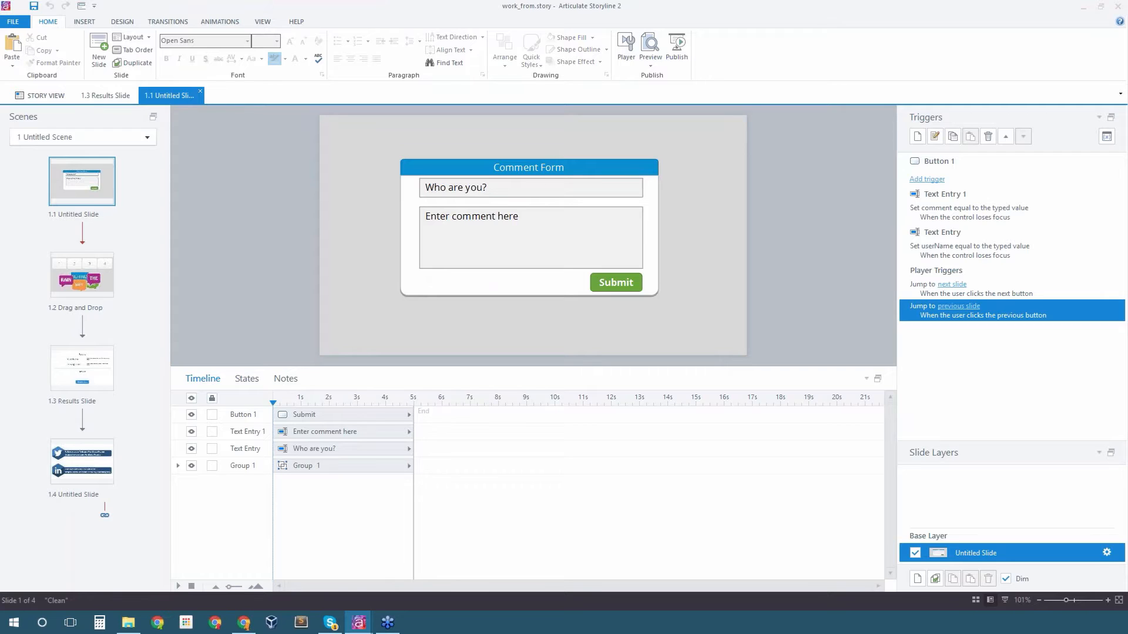
{"action": "key", "text": "alt+Tab"}
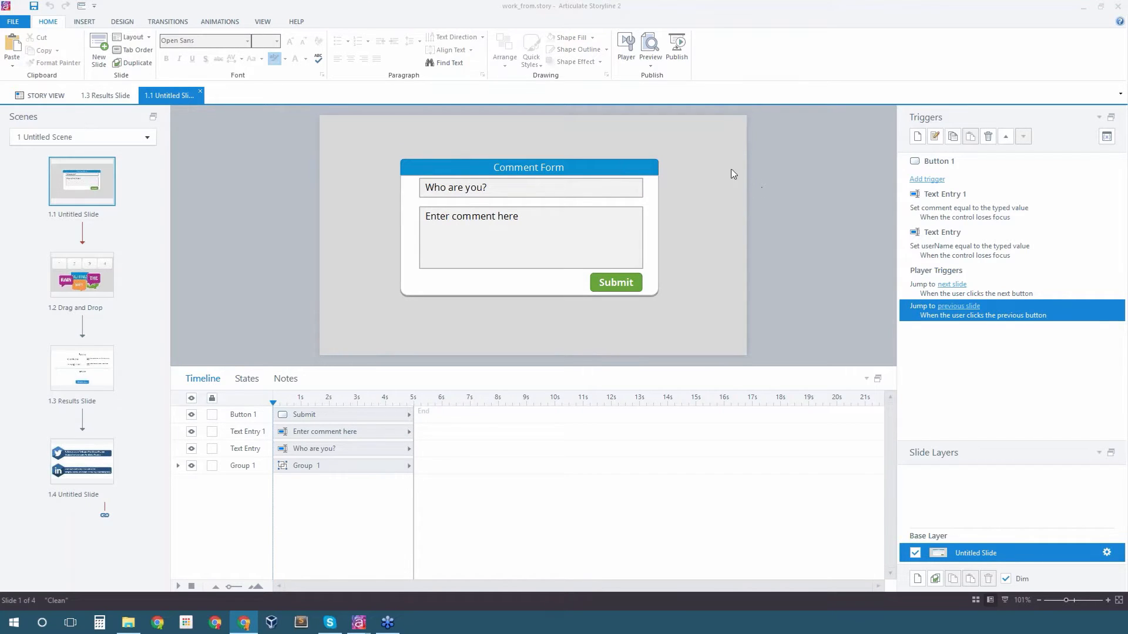
{"action": "left_click", "coordinate": [453, 188]}
{"action": "left_click", "coordinate": [470, 234]}
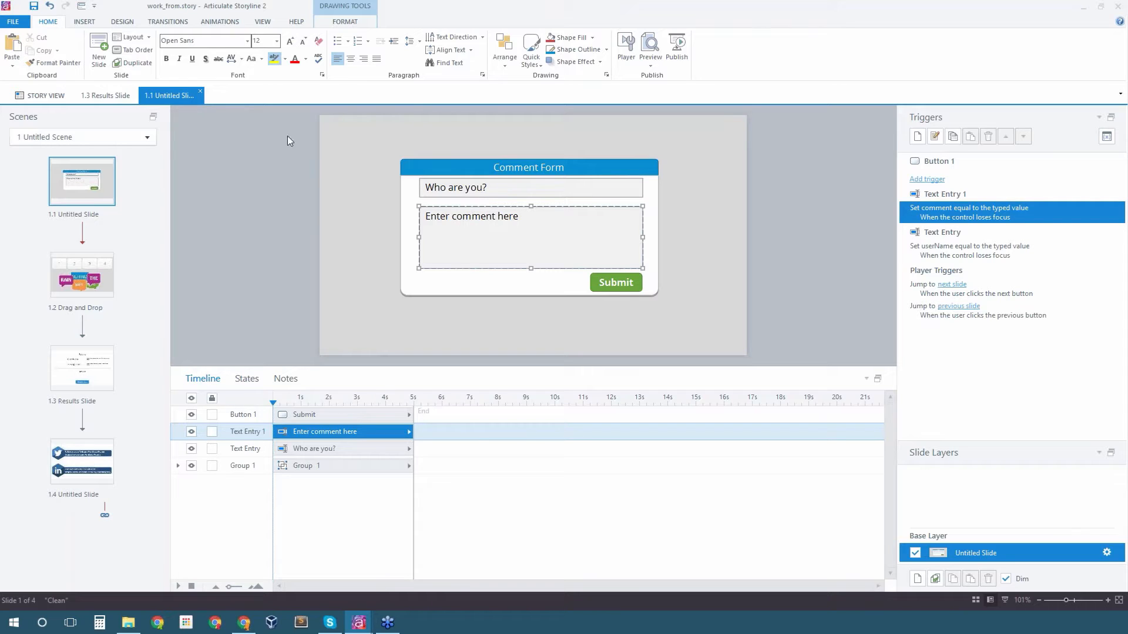
{"action": "left_click", "coordinate": [285, 171]}
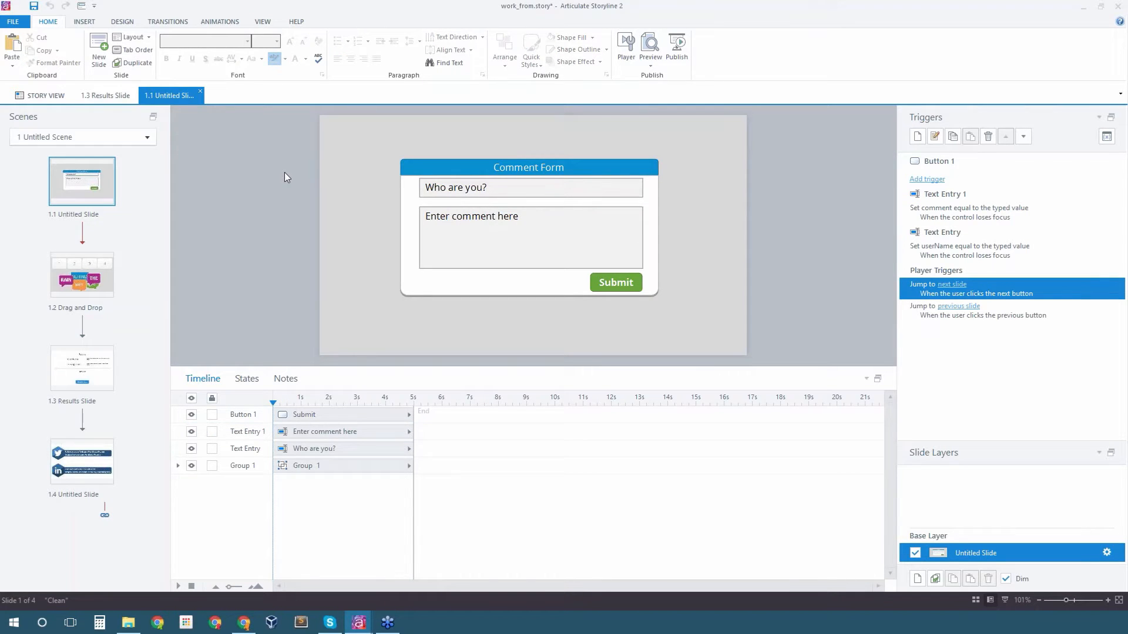
Draw a rectangle about 72 px wide and 56 px high on the slide to the left of the comment form
{"action": "left_click", "coordinate": [94, 27]}
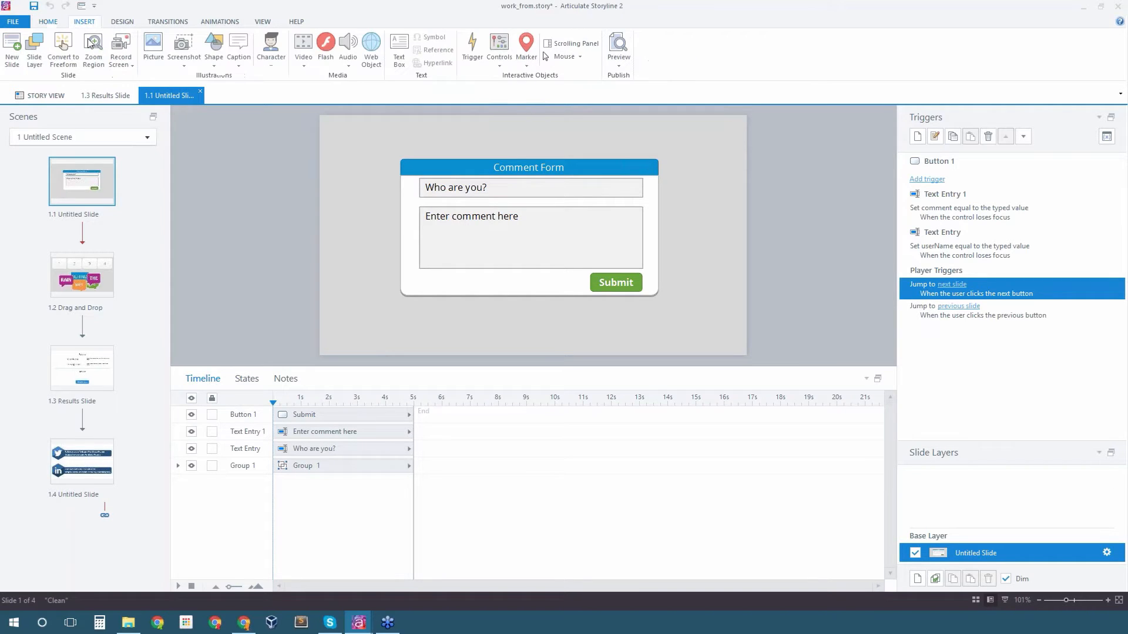
{"action": "left_click", "coordinate": [210, 69]}
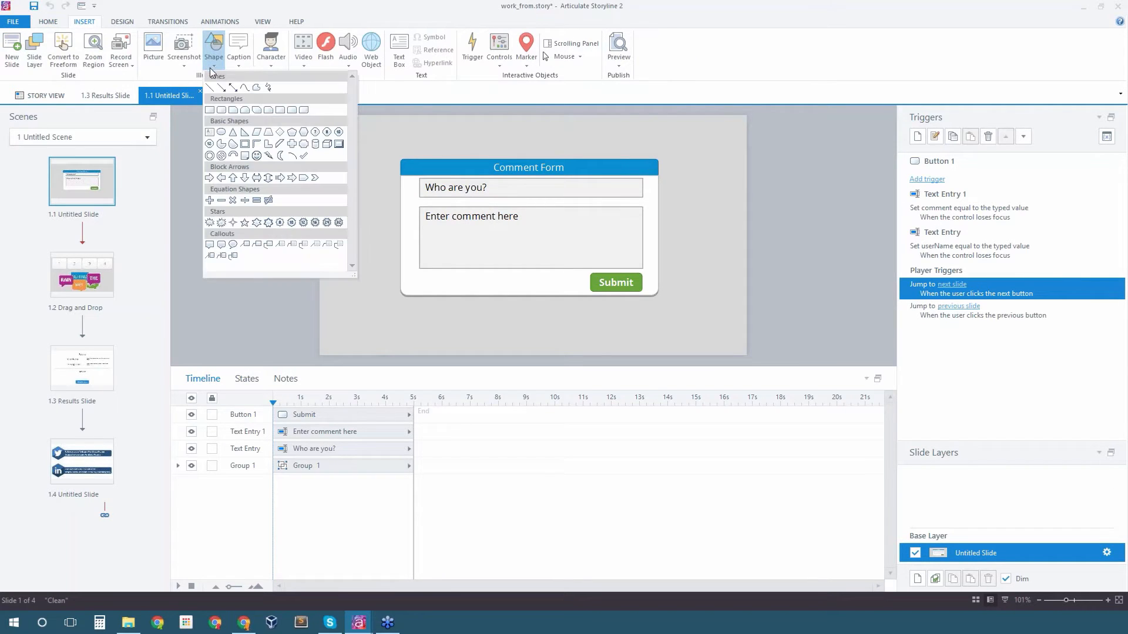
{"action": "left_click", "coordinate": [209, 114]}
{"action": "left_click_drag", "start_coordinate": [343, 145], "coordinate": [358, 165]}
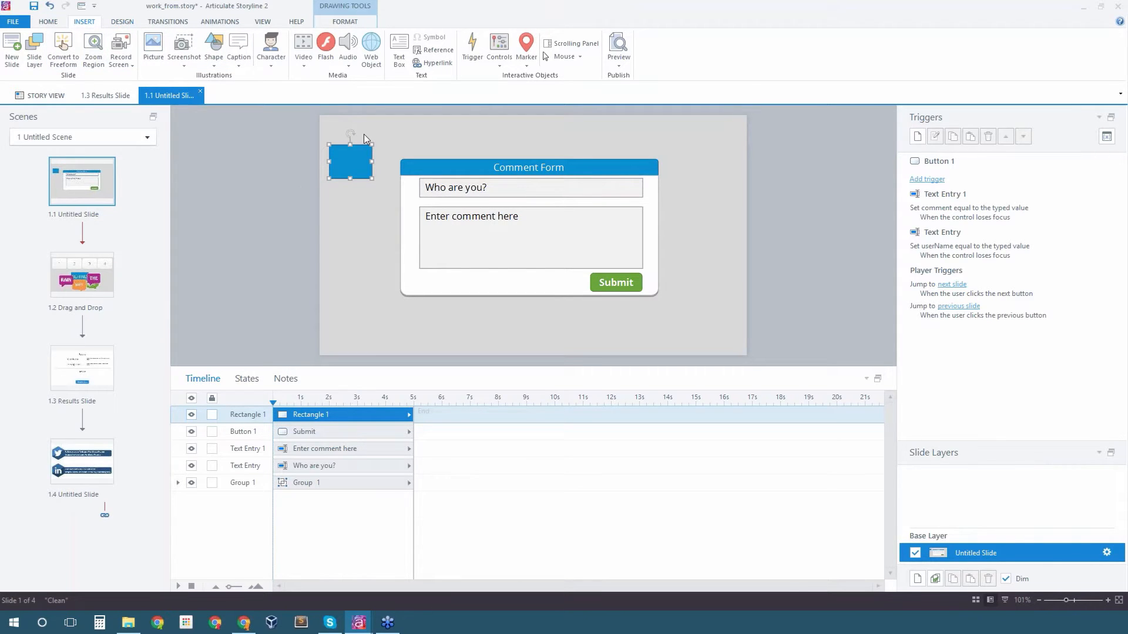
Apply the red shape style to the new rectangle and name it "wrong"
{"action": "left_click", "coordinate": [352, 19]}
{"action": "left_click", "coordinate": [271, 49]}
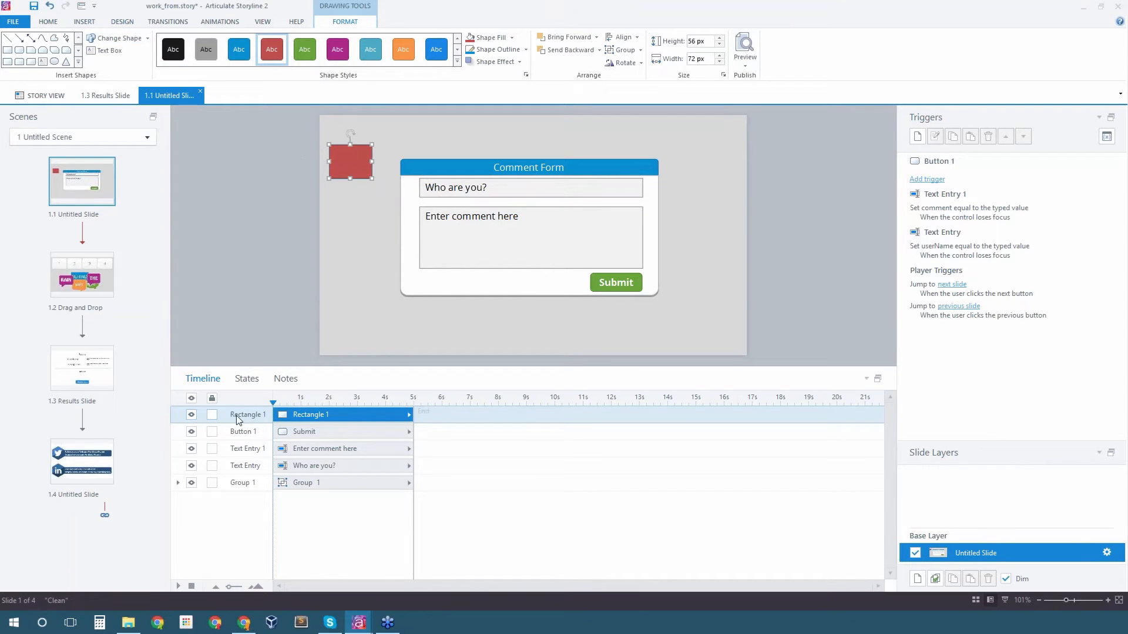
{"action": "type", "text": "wrong"}
{"action": "key", "text": "Return"}
Add a copy of the red rectangle directly below it, named "correct" and styled green
{"action": "key", "text": "ctrl+d"}
{"action": "left_click_drag", "start_coordinate": [353, 160], "coordinate": [349, 198]}
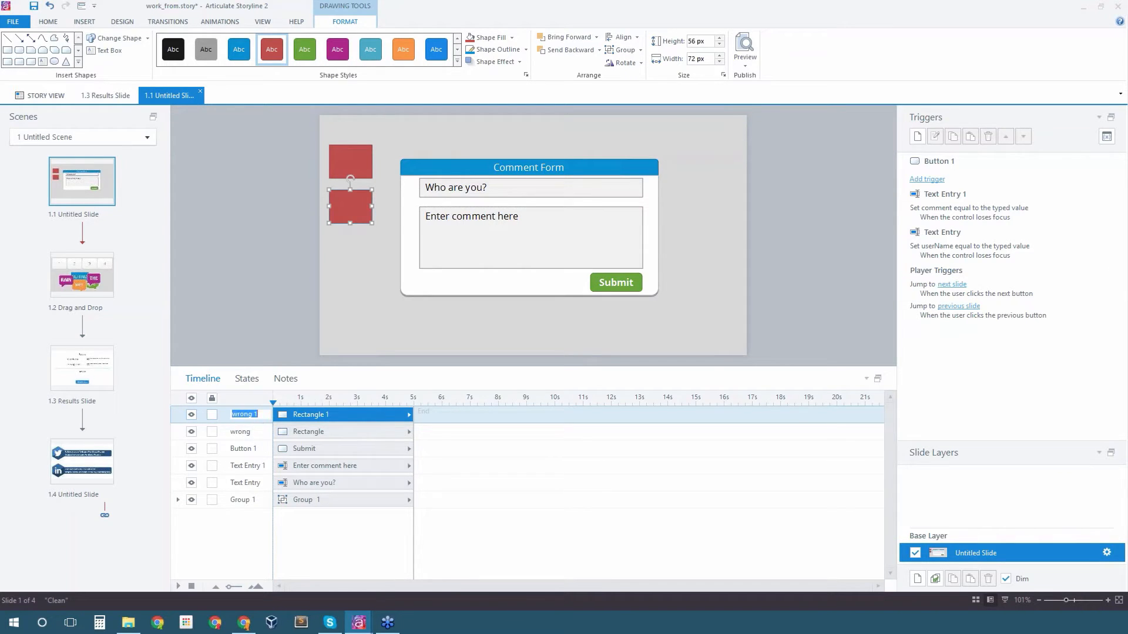
{"action": "type", "text": "correct"}
{"action": "left_click", "coordinate": [305, 49]}
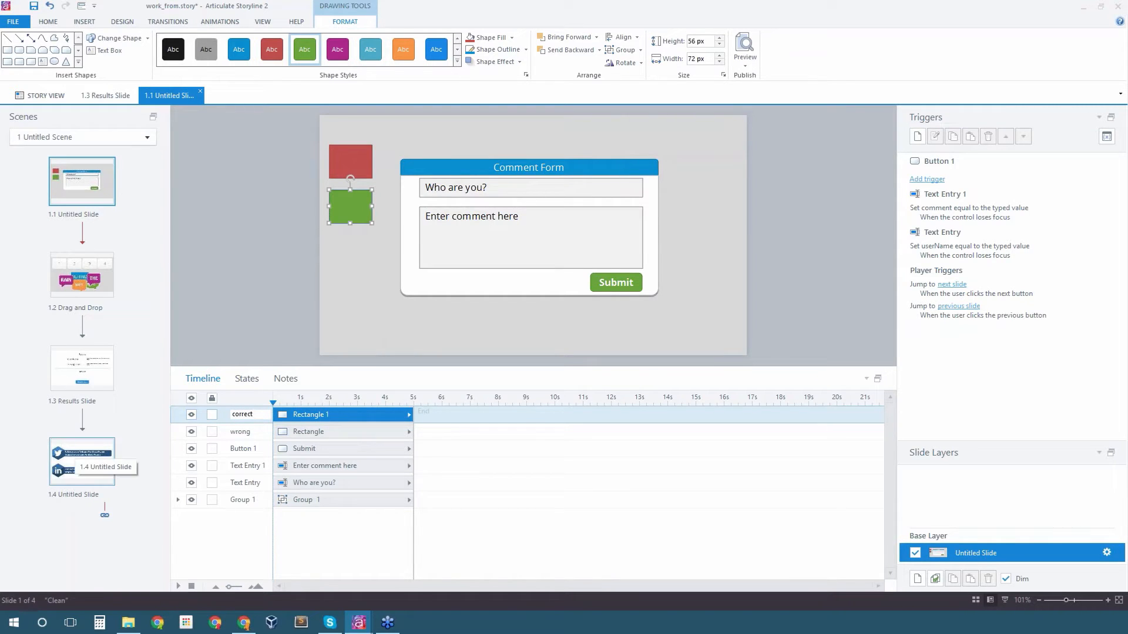
{"action": "left_click", "coordinate": [240, 239]}
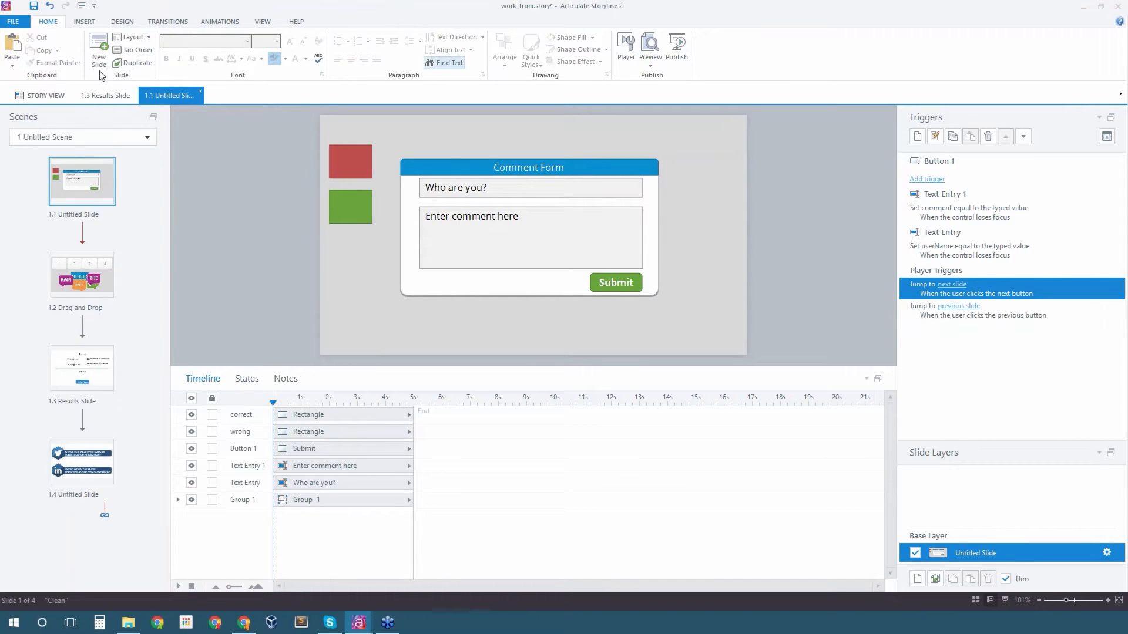
Convert slide 1.1 to a Pick One freeform question
{"action": "left_click", "coordinate": [94, 7]}
{"action": "left_click", "coordinate": [84, 21]}
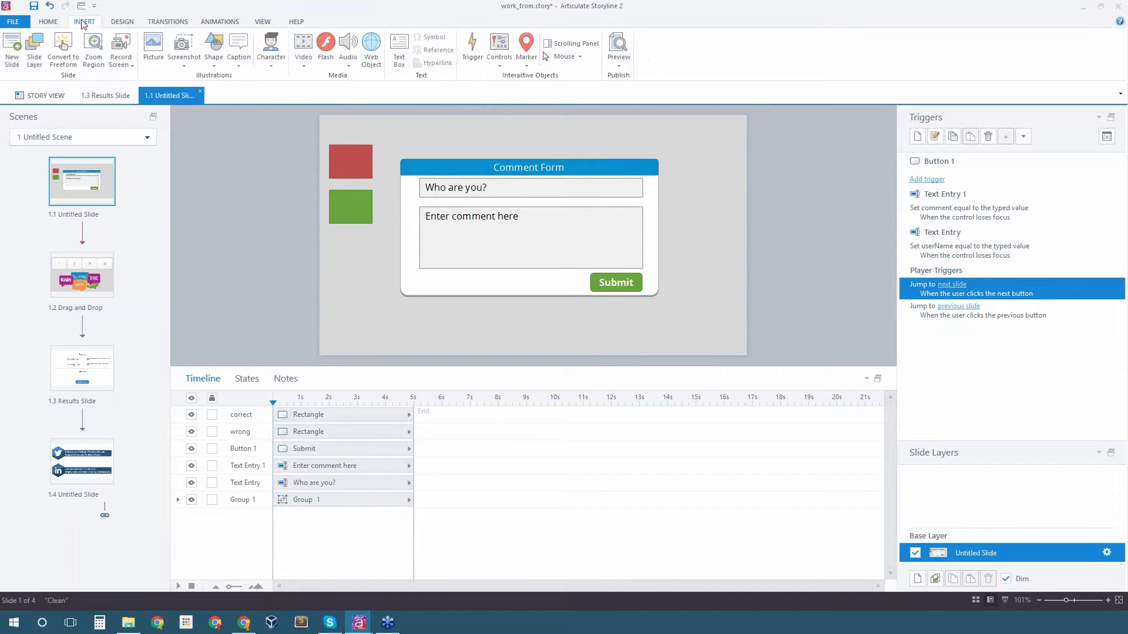
{"action": "left_click", "coordinate": [51, 59]}
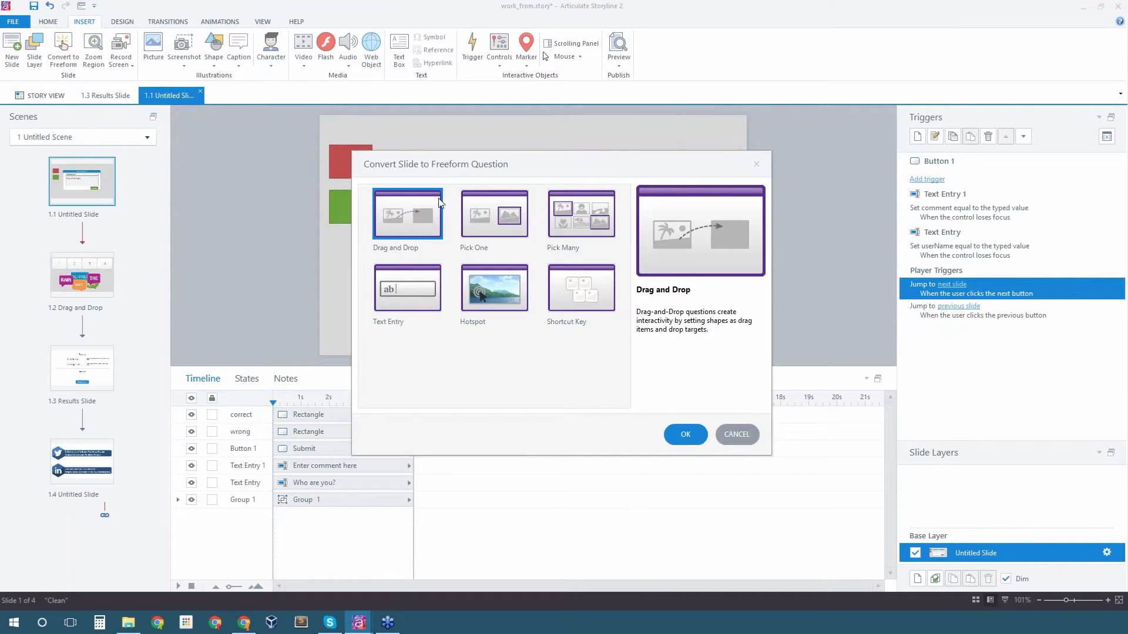
{"action": "left_click", "coordinate": [504, 217]}
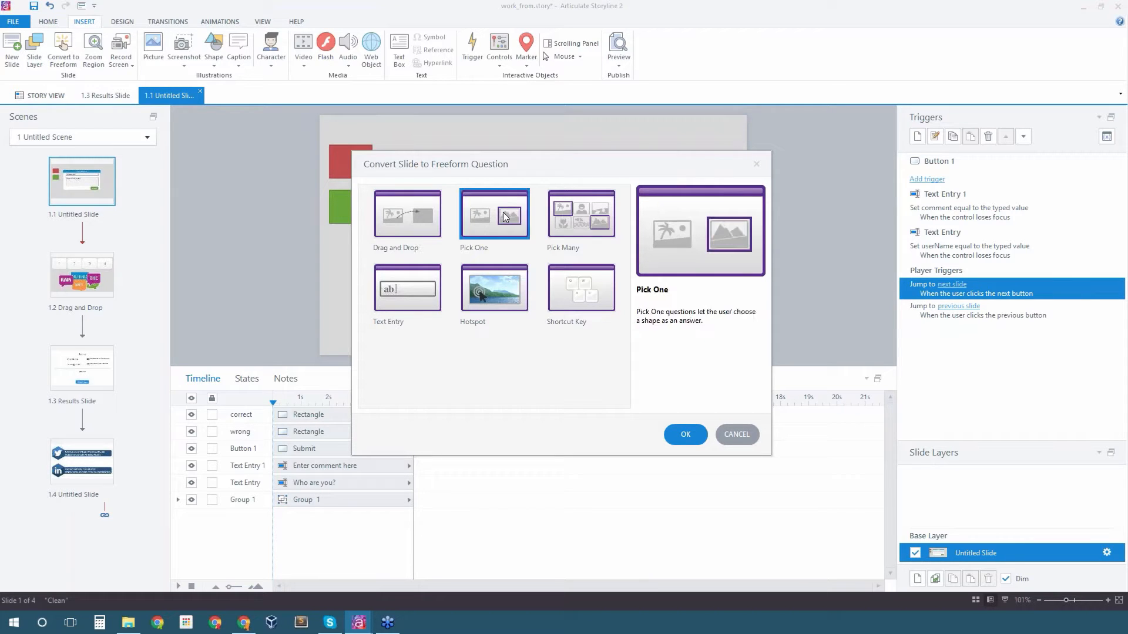
{"action": "left_click", "coordinate": [686, 434]}
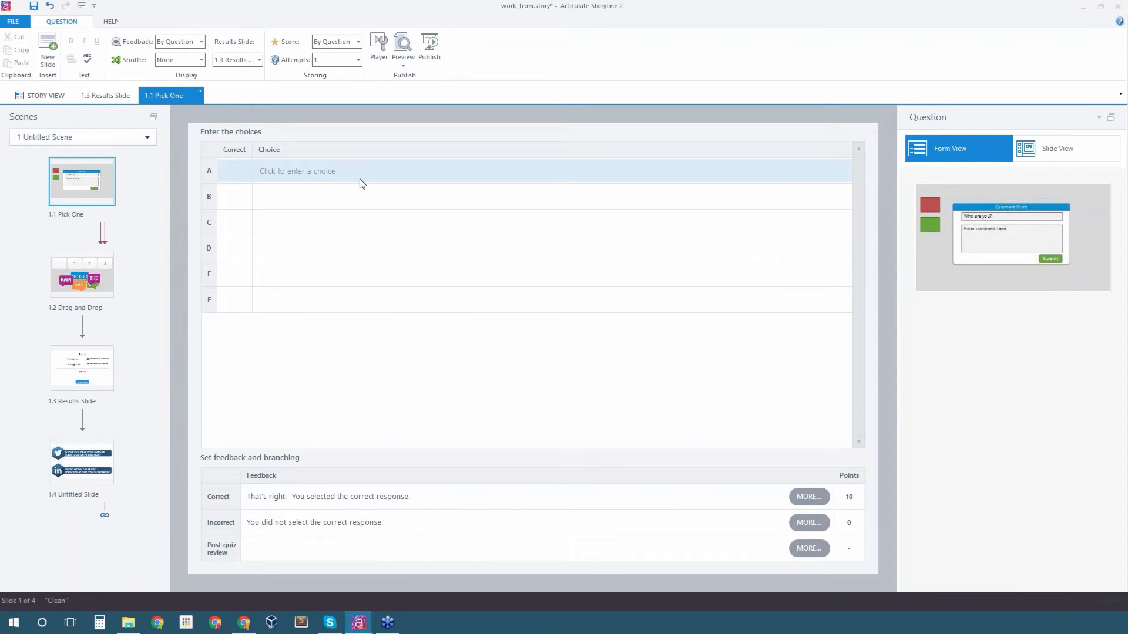
Set the "wrong" rectangle as choice A and the "correct" rectangle as choice B, mark B as correct, and return to the slide view
{"action": "left_click", "coordinate": [295, 166]}
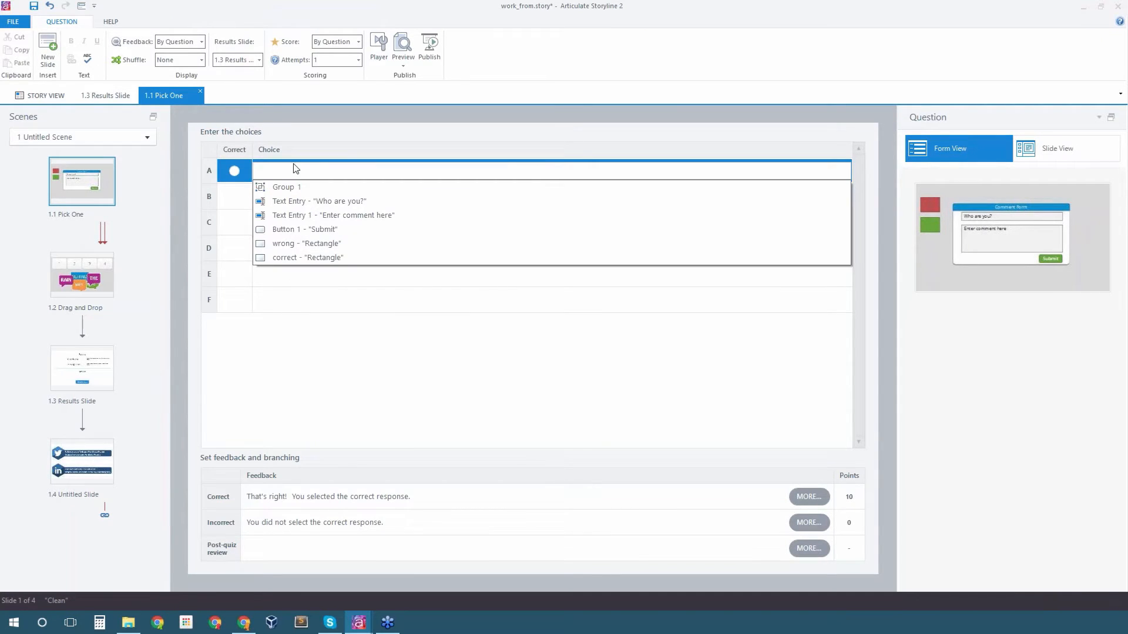
{"action": "left_click", "coordinate": [332, 243]}
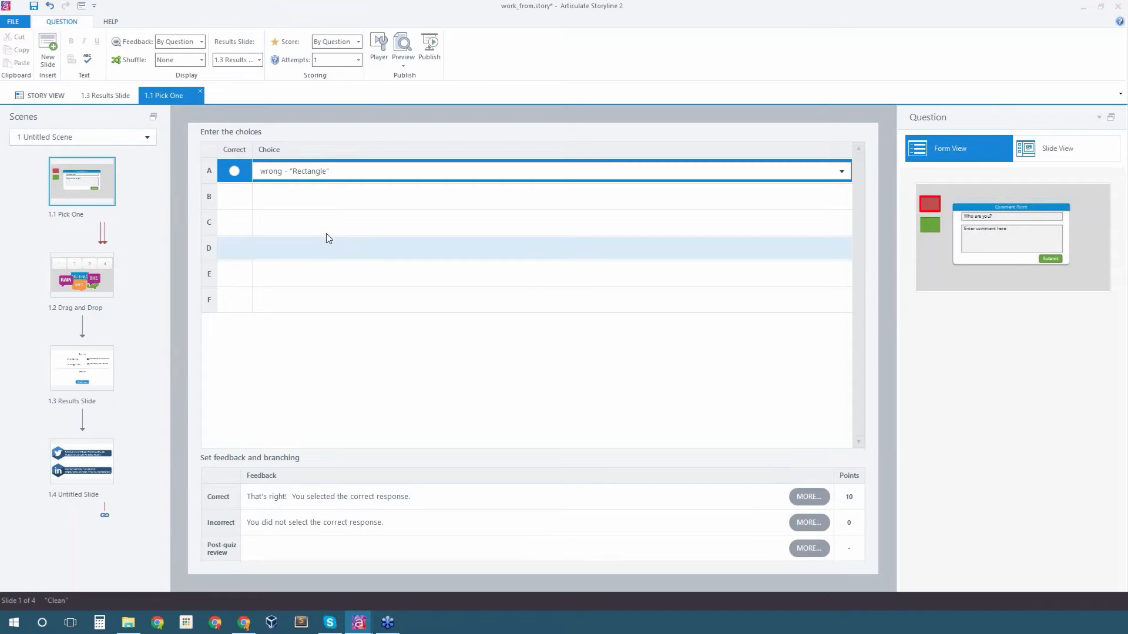
{"action": "left_click", "coordinate": [308, 198]}
{"action": "left_click", "coordinate": [310, 268]}
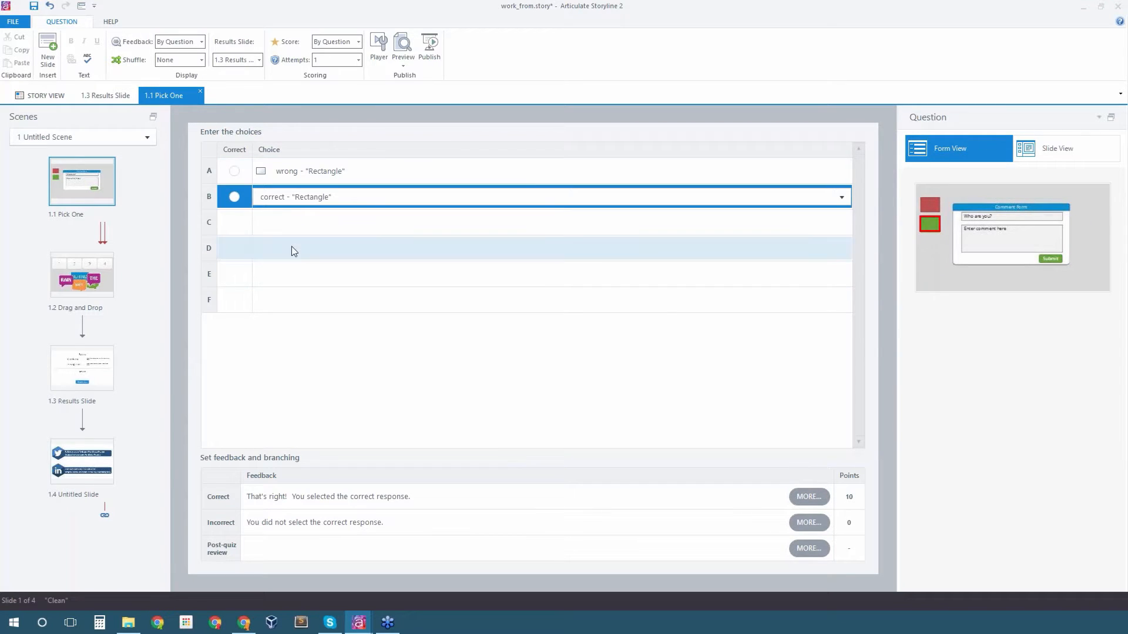
{"action": "left_click", "coordinate": [230, 198]}
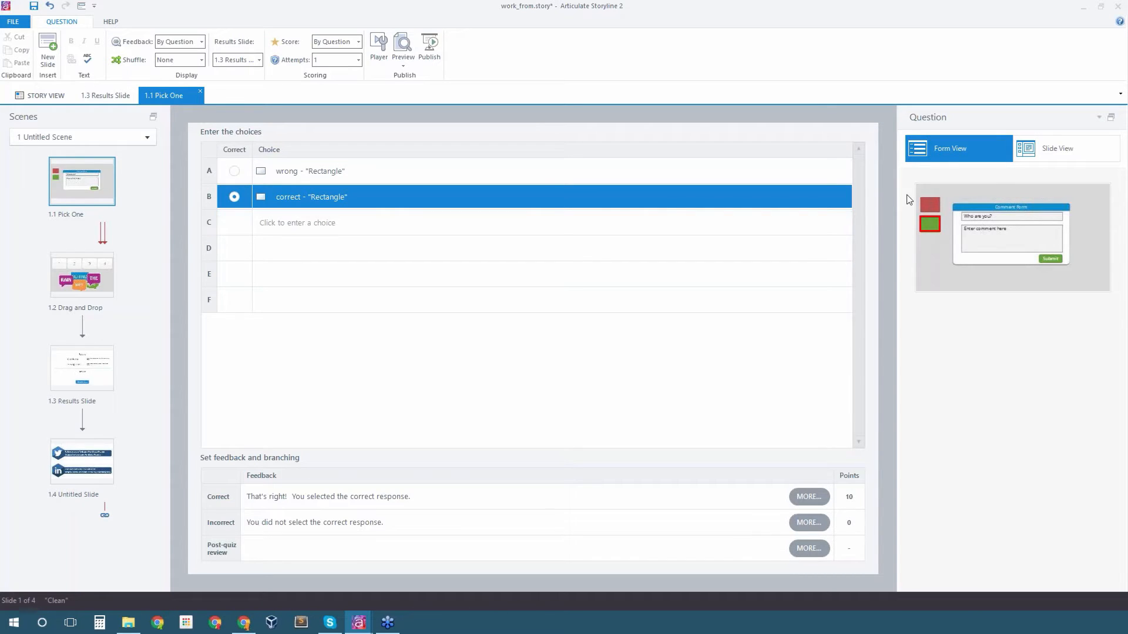
{"action": "left_click", "coordinate": [1055, 158]}
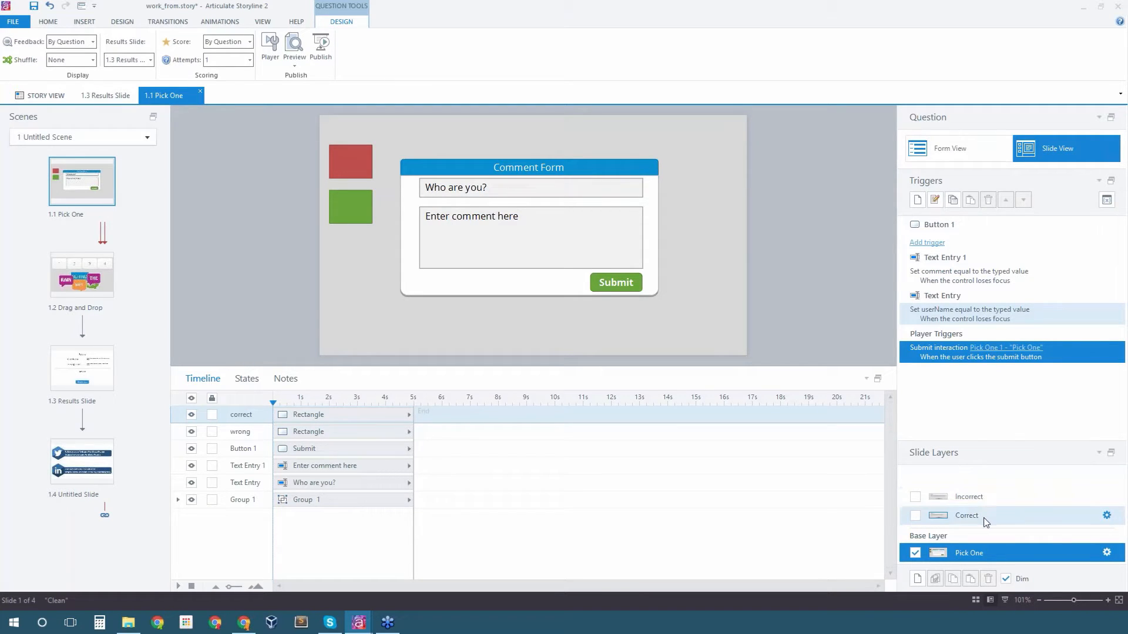
Check which questions the 1.3 Results Slide includes in its calculation, leave its properties unchanged and return to slide 1.1
{"action": "left_click", "coordinate": [80, 371]}
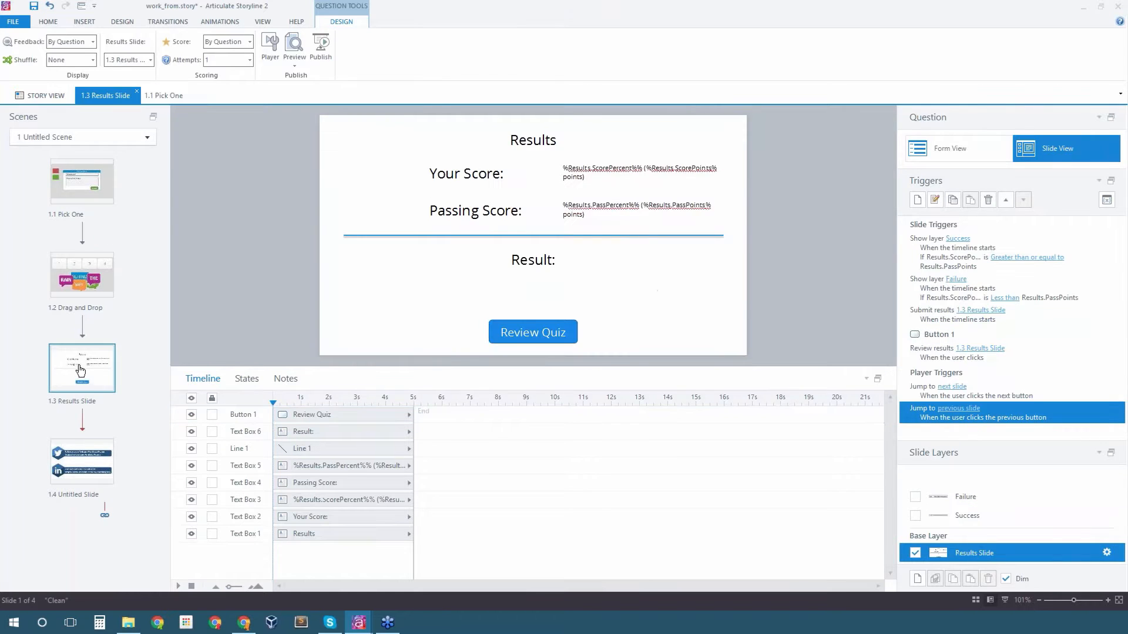
{"action": "left_click", "coordinate": [1055, 137]}
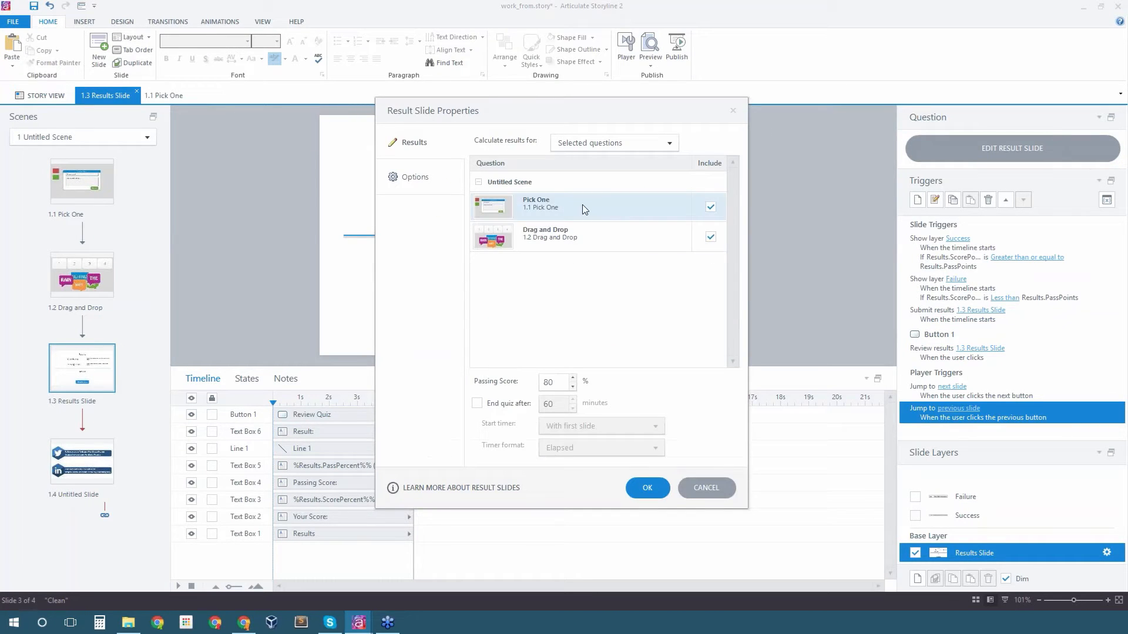
{"action": "left_click", "coordinate": [726, 483]}
{"action": "left_click", "coordinate": [82, 181]}
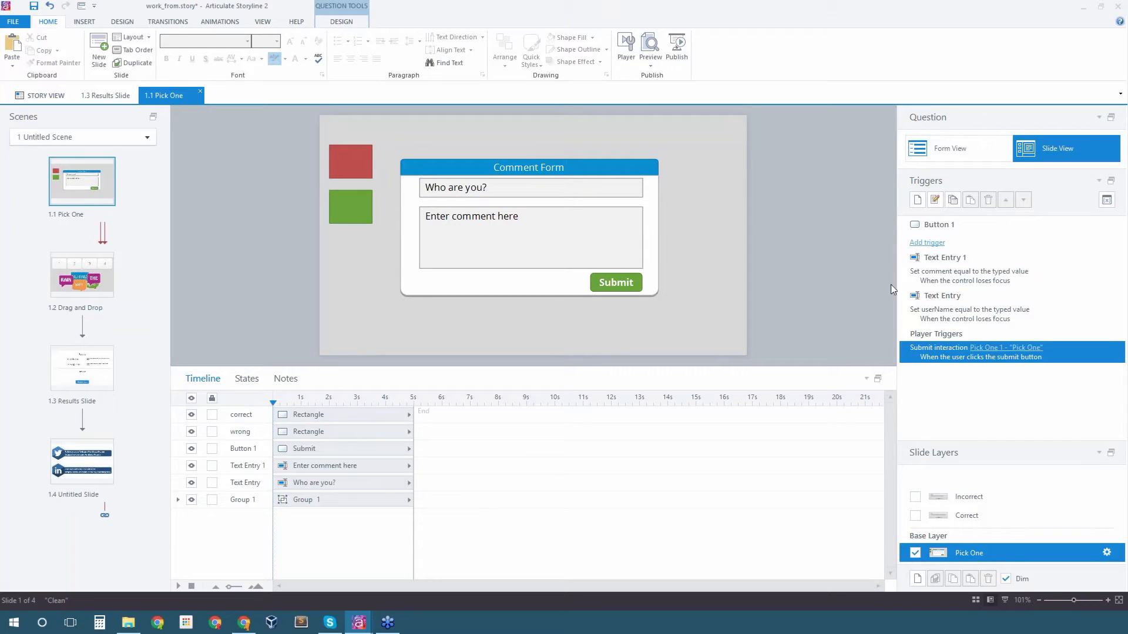
Examine the states of the green "correct" rectangle
{"action": "left_click", "coordinate": [243, 378]}
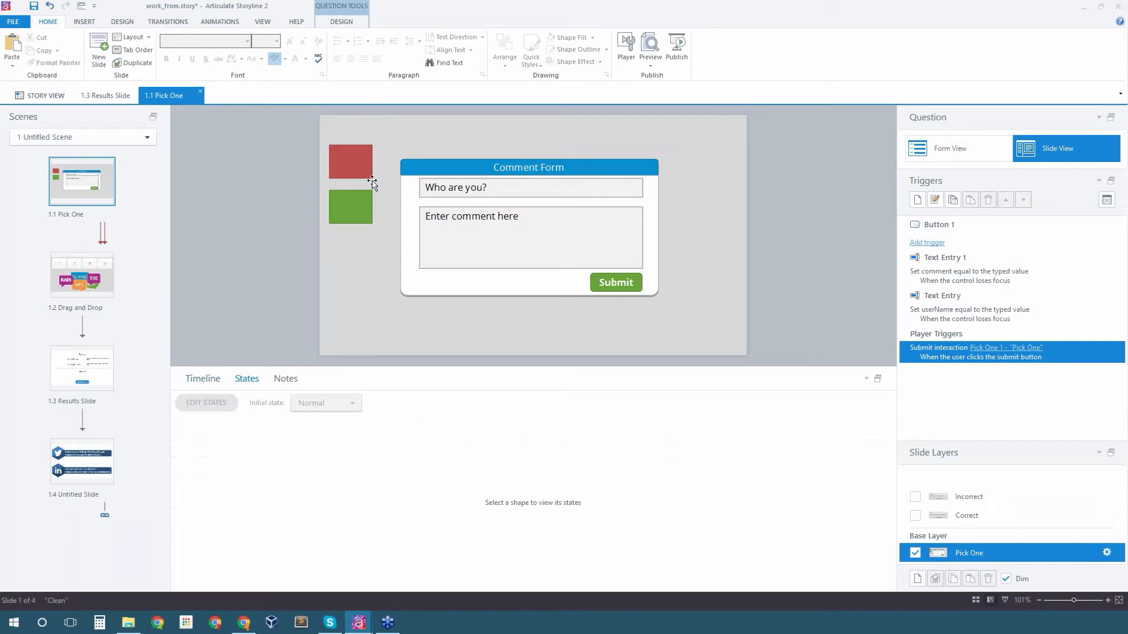
{"action": "left_click", "coordinate": [359, 203]}
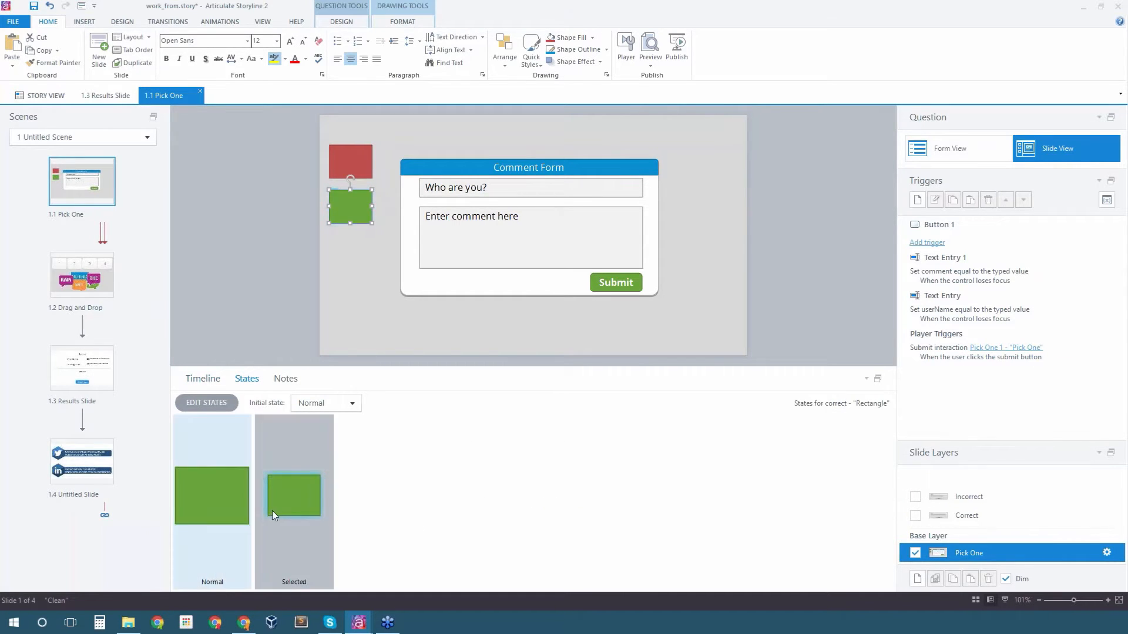
Examine the states of the red "wrong" rectangle and clear the selection
{"action": "left_click", "coordinate": [342, 149]}
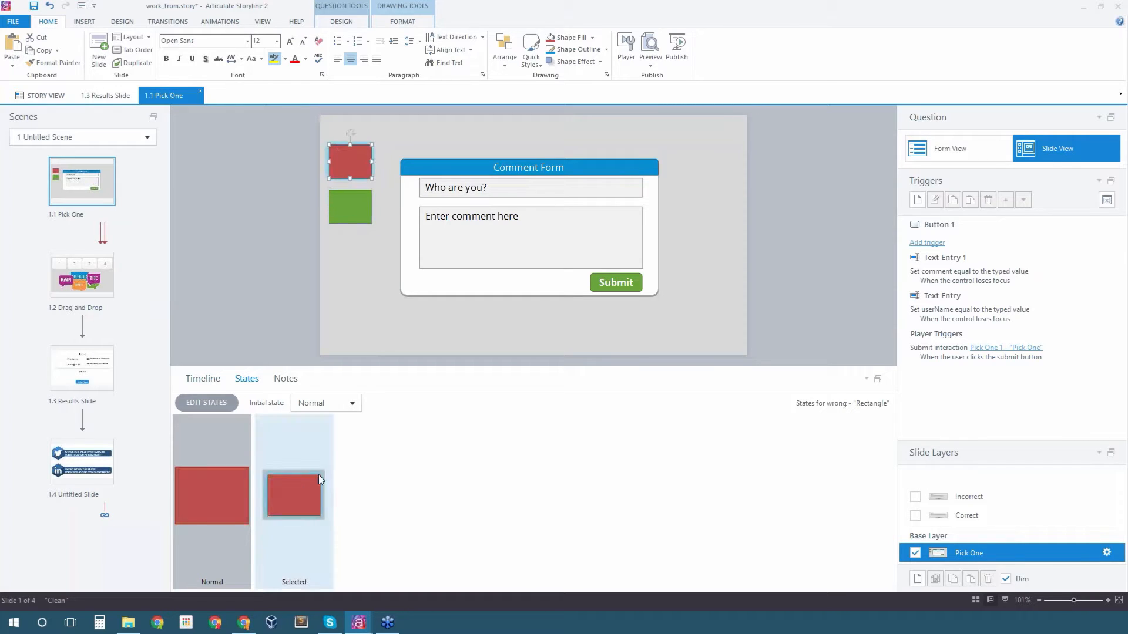
{"action": "left_click", "coordinate": [287, 239]}
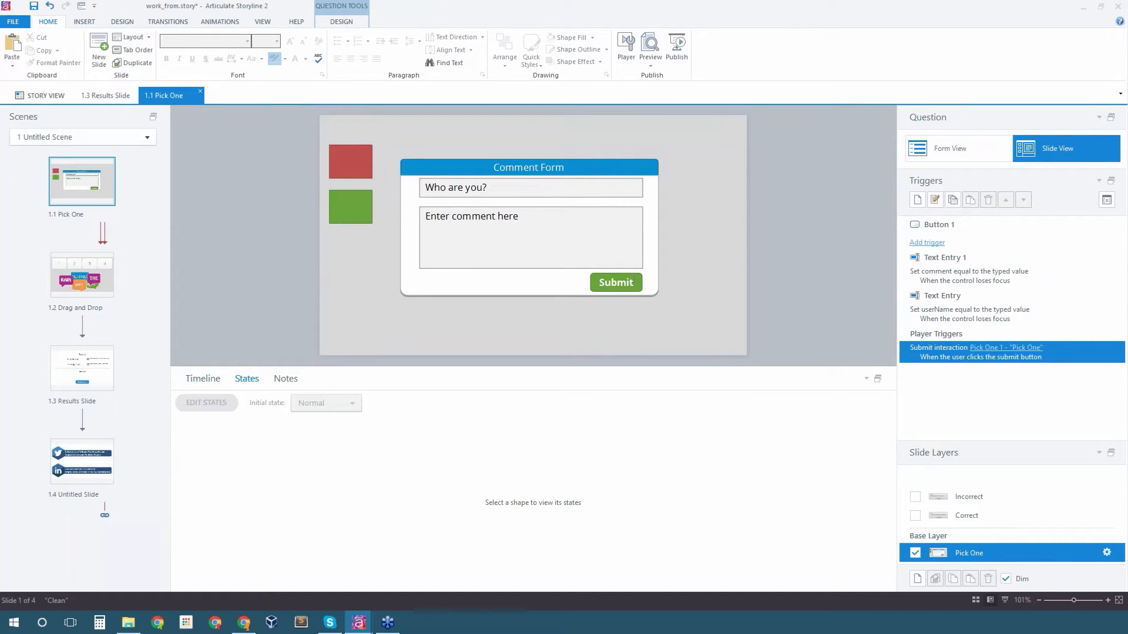
Add a trigger to the green Submit button that changes the state of "correct" to Selected when the user clicks it
{"action": "left_click", "coordinate": [634, 275]}
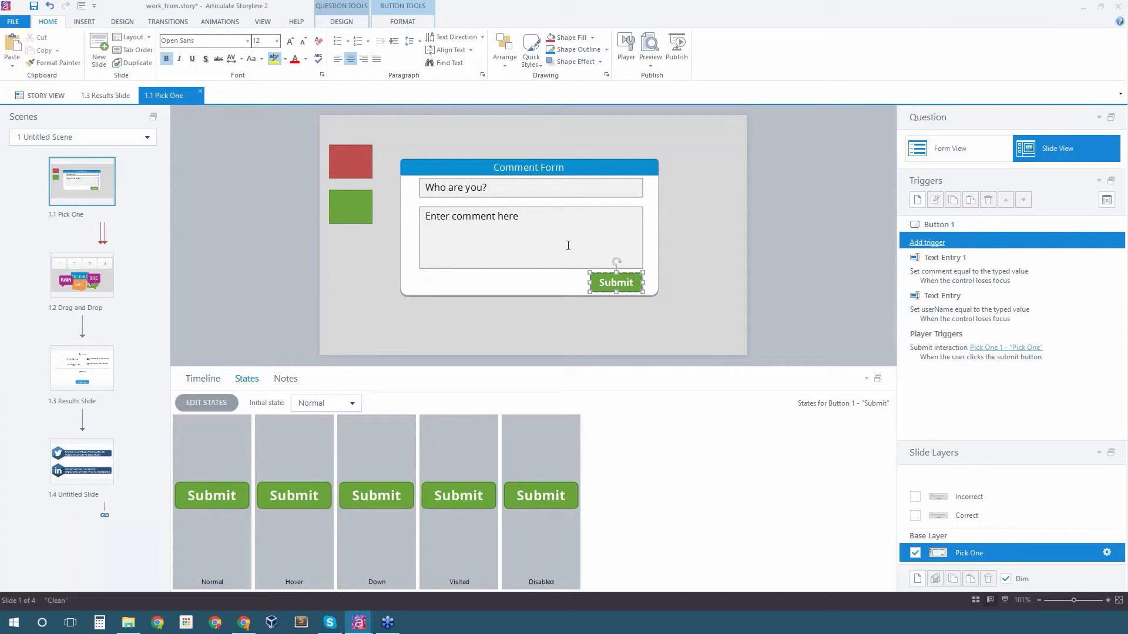
{"action": "left_click", "coordinate": [919, 241]}
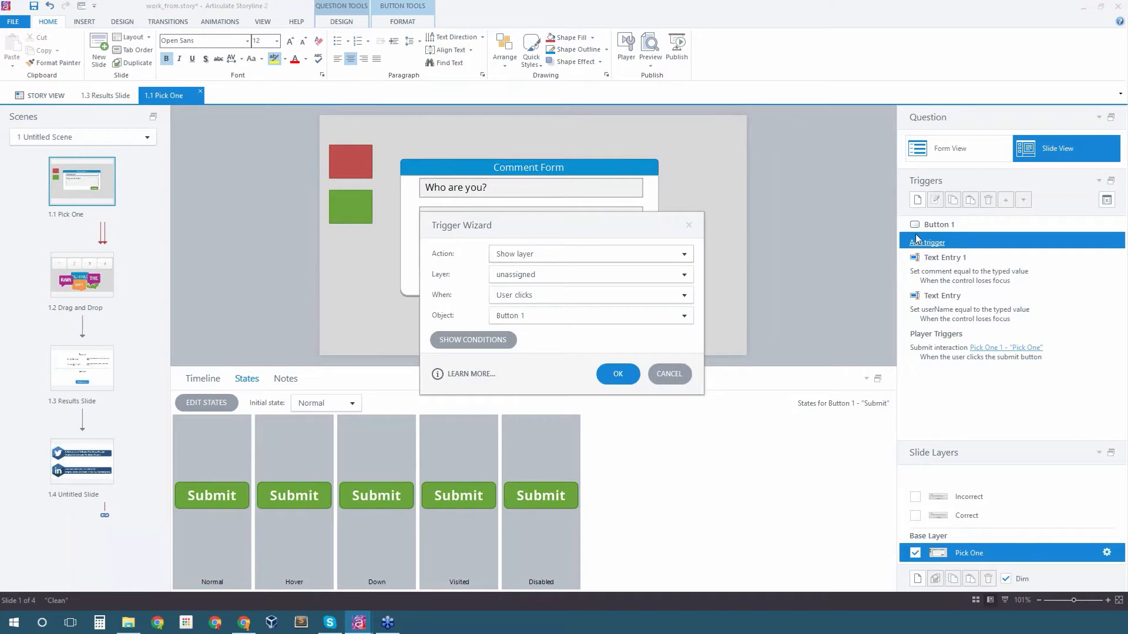
{"action": "left_click", "coordinate": [685, 254]}
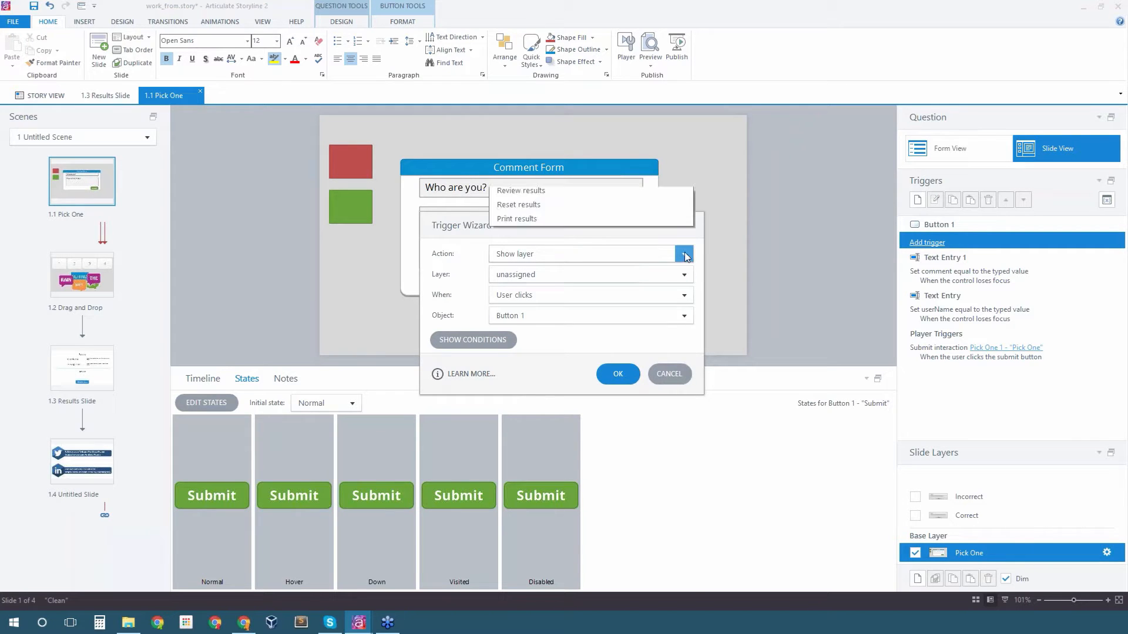
{"action": "left_click", "coordinate": [601, 211]}
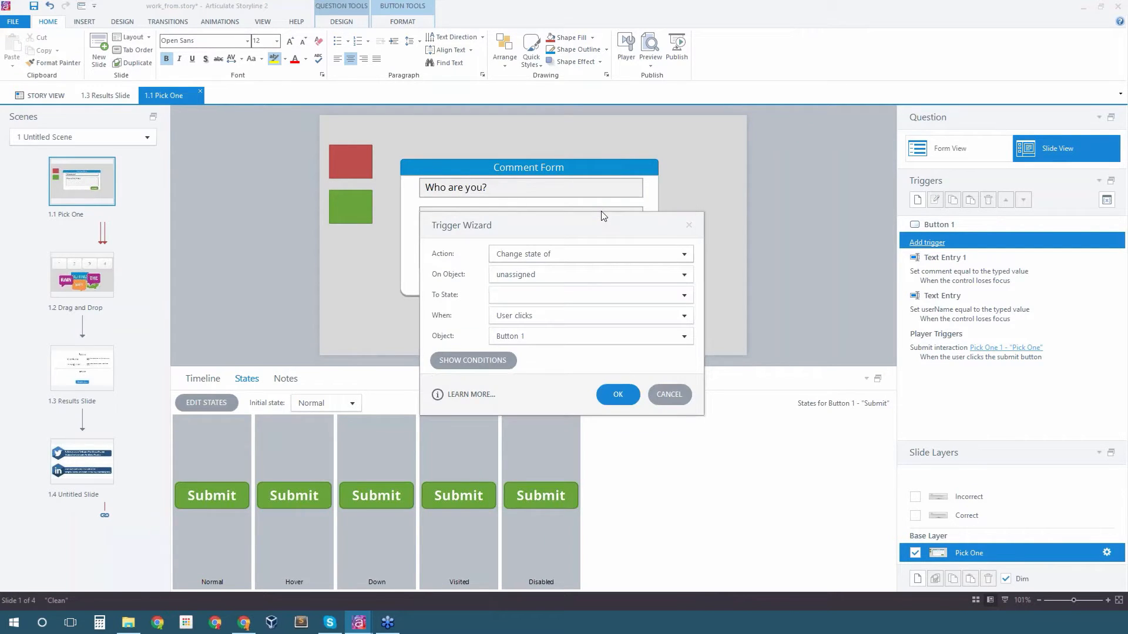
{"action": "left_click", "coordinate": [581, 282]}
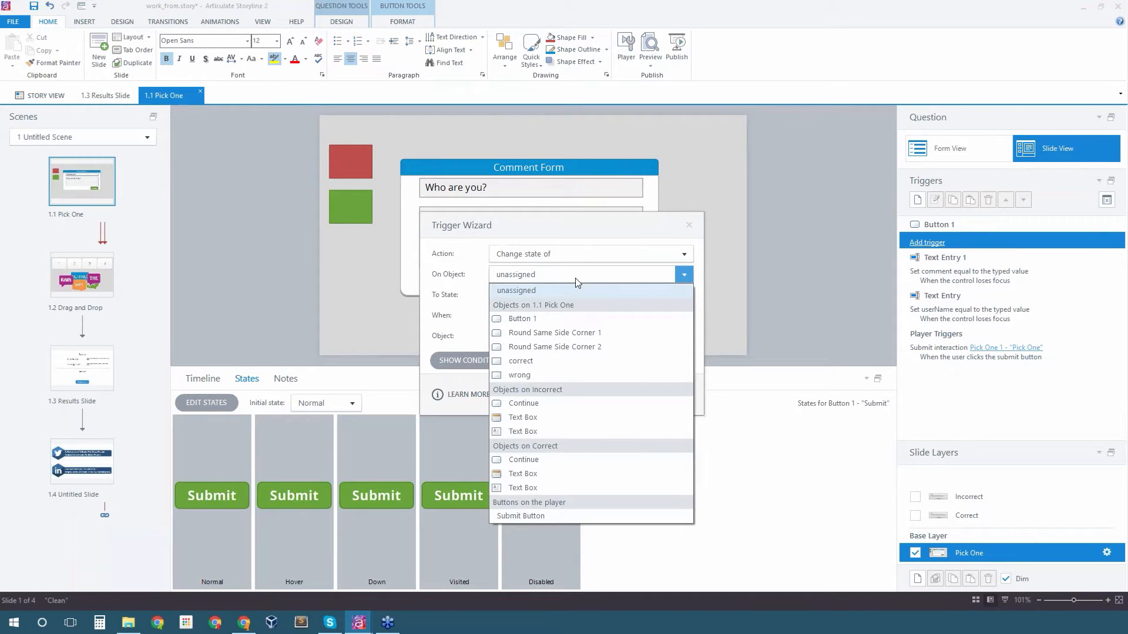
{"action": "left_click", "coordinate": [535, 366]}
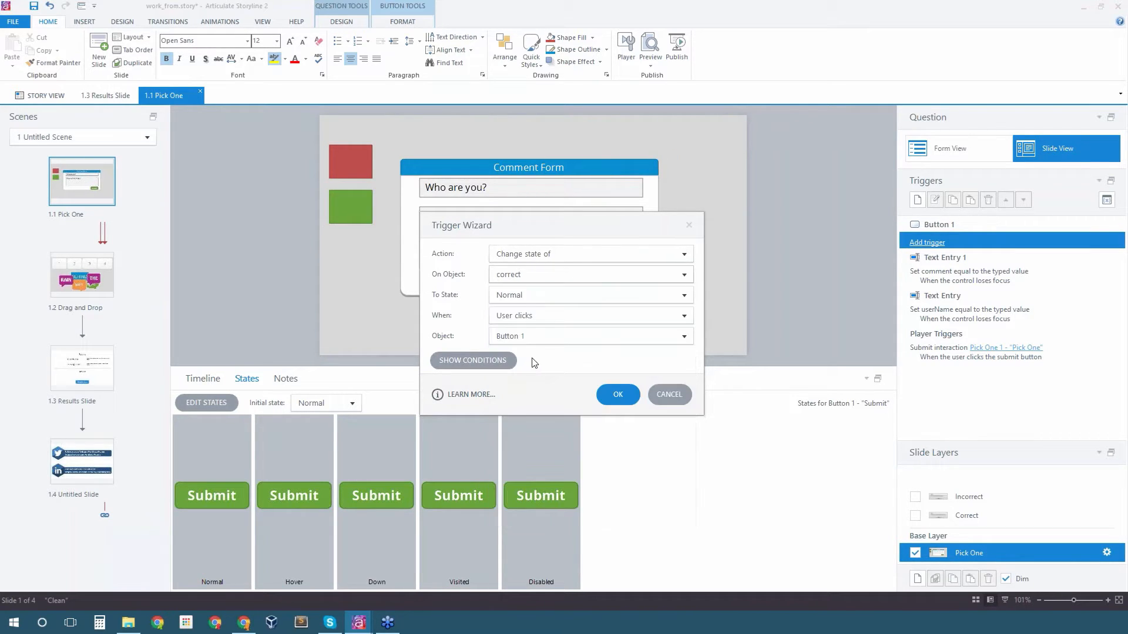
{"action": "left_click", "coordinate": [517, 298]}
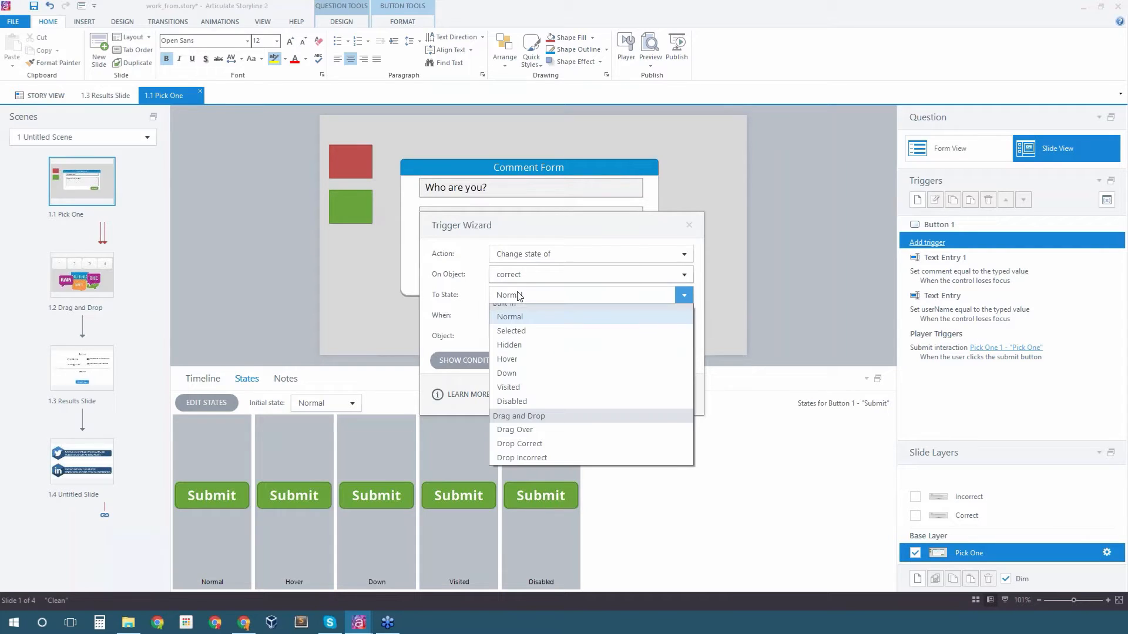
{"action": "left_click", "coordinate": [517, 339]}
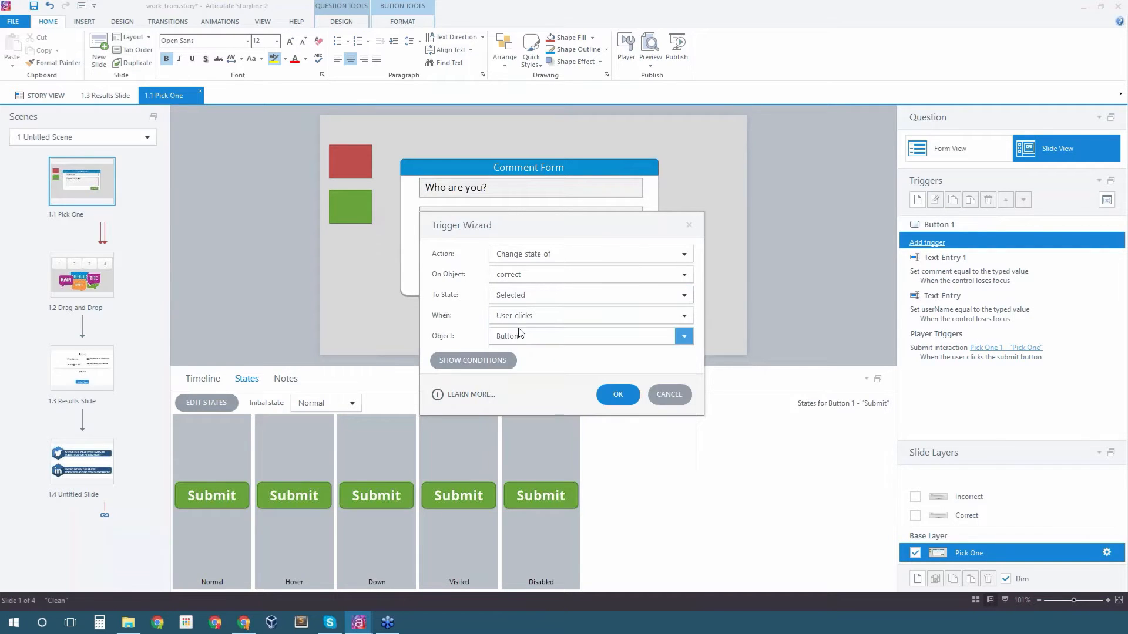
{"action": "left_click", "coordinate": [619, 395]}
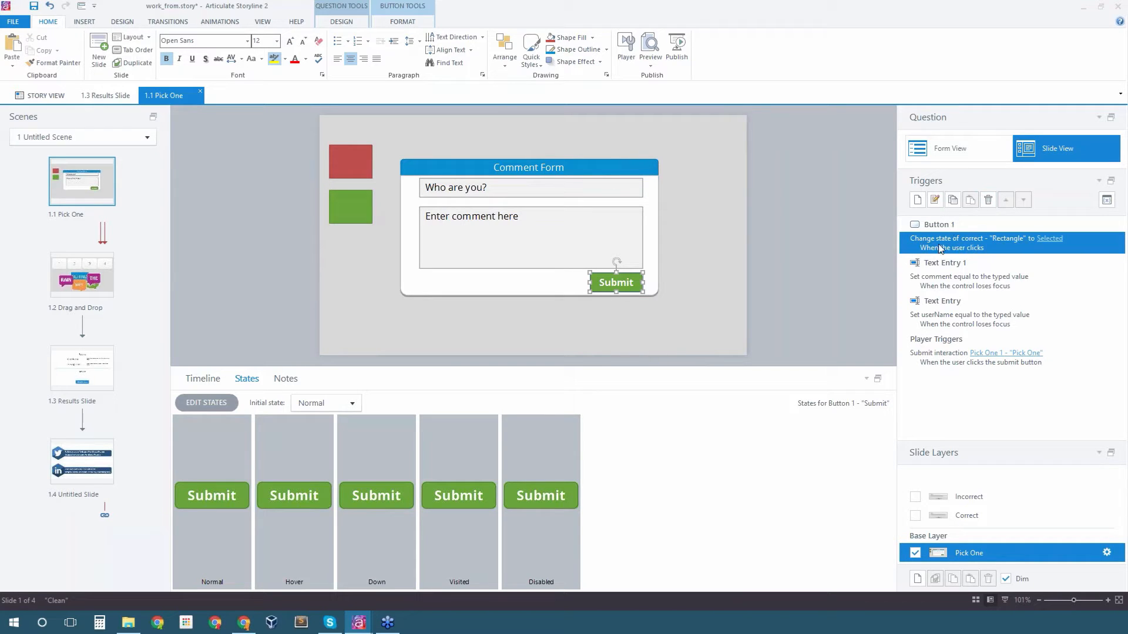
Add a second trigger to the green Submit button that submits the Pick One 1 interaction when the user clicks Button 1
{"action": "left_click", "coordinate": [918, 200]}
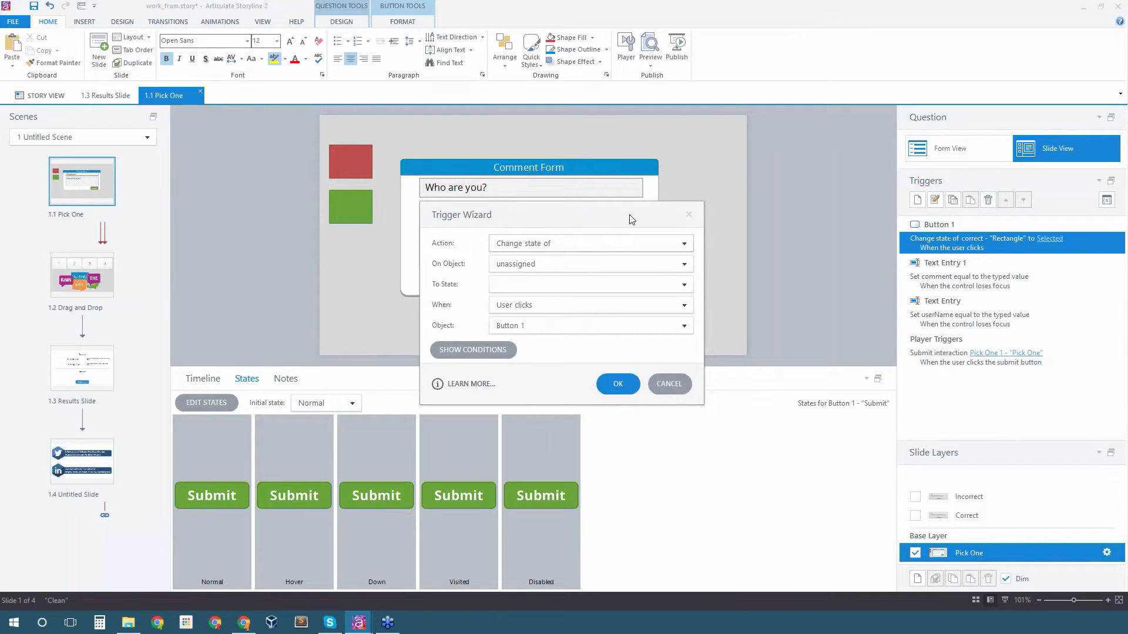
{"action": "left_click", "coordinate": [611, 245]}
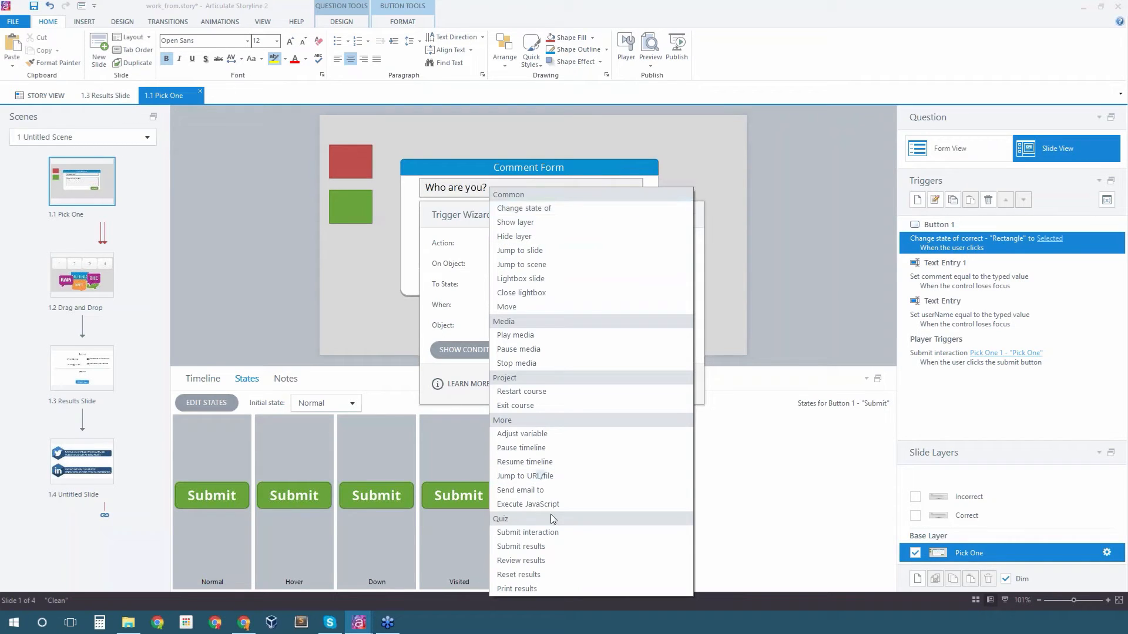
{"action": "left_click", "coordinate": [562, 536]}
{"action": "left_click", "coordinate": [552, 264]}
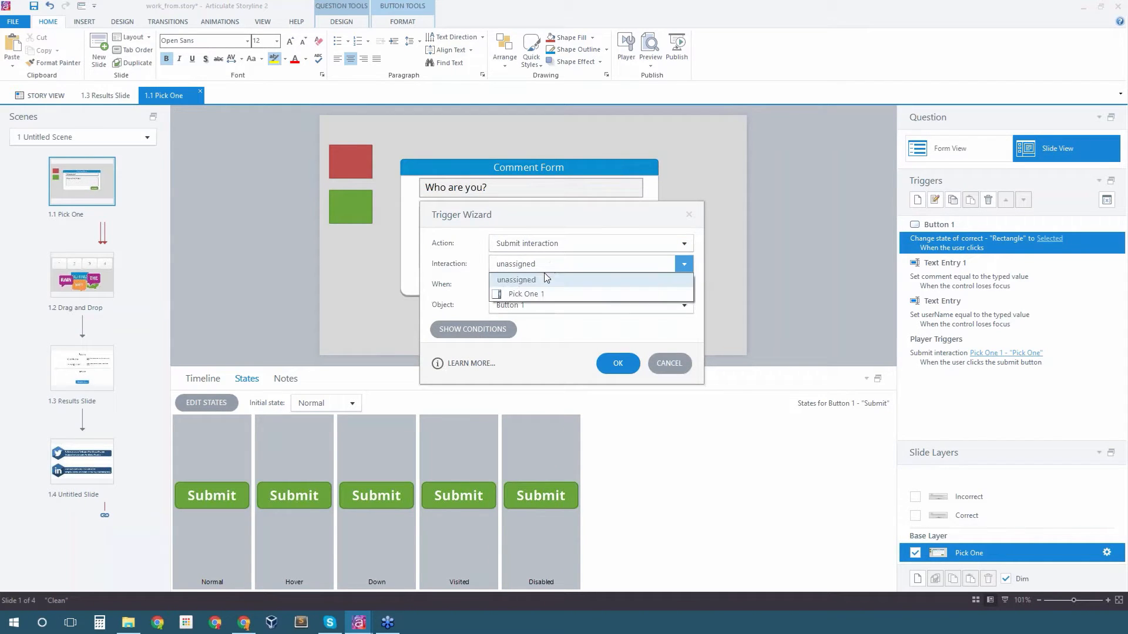
{"action": "left_click", "coordinate": [545, 294]}
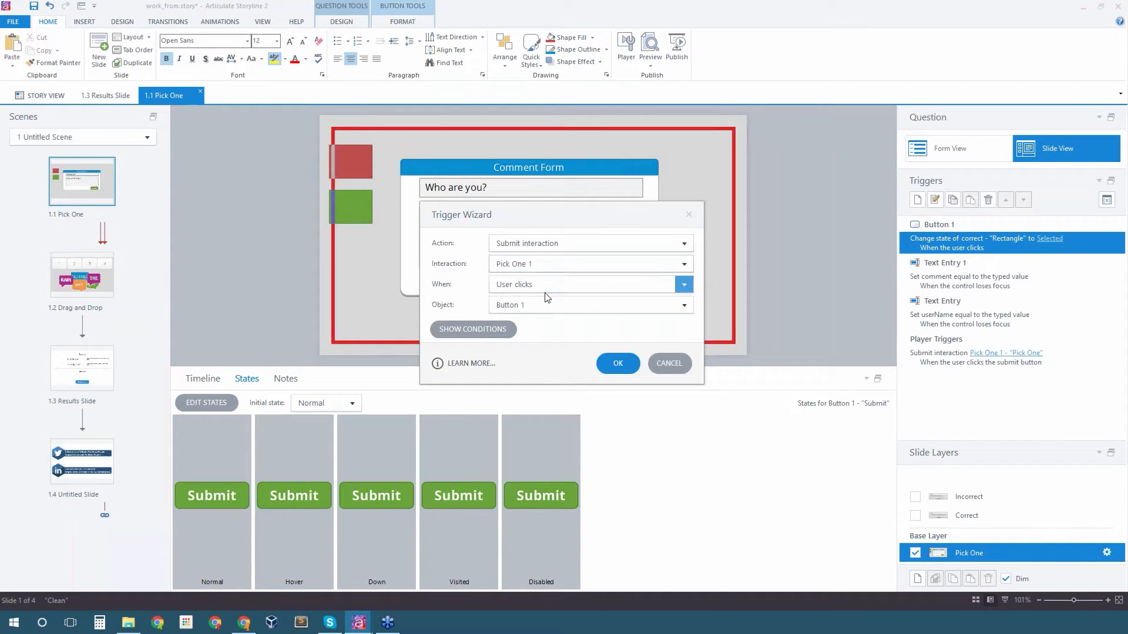
{"action": "left_click", "coordinate": [611, 363]}
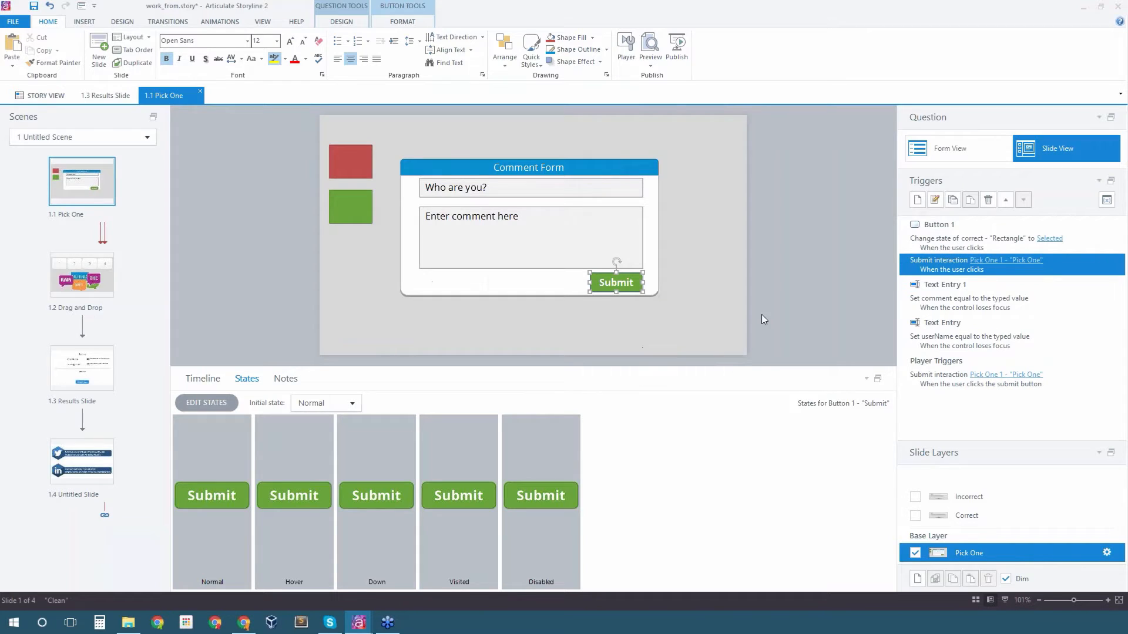
Preview only this slide, test the form's green Submit button through the feedback, and close the preview
{"action": "left_click", "coordinate": [650, 65]}
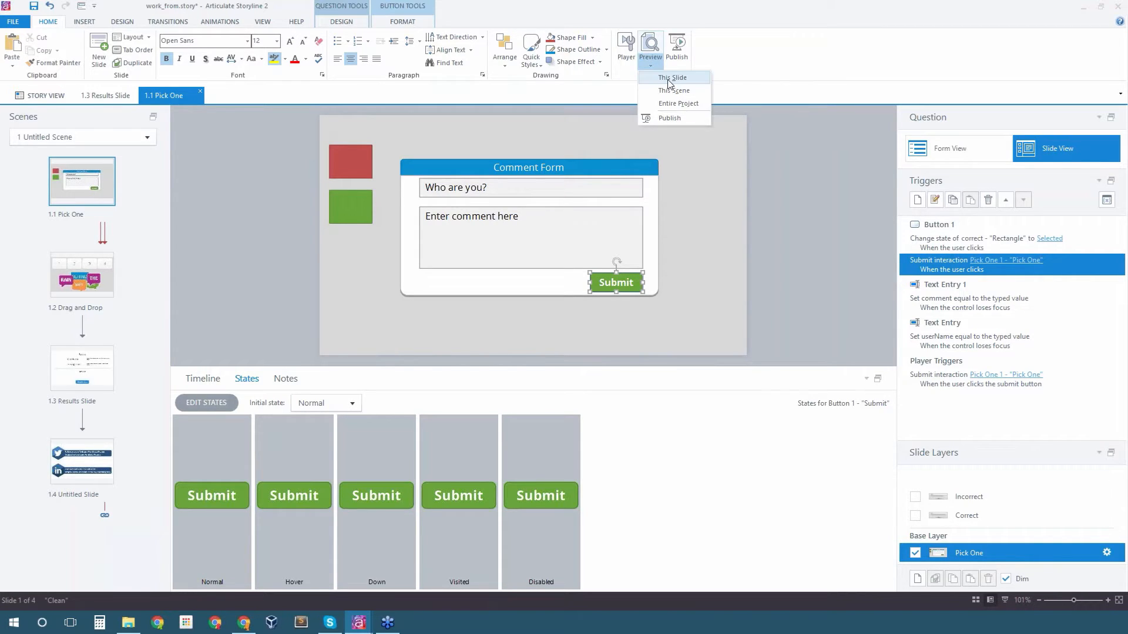
{"action": "left_click", "coordinate": [673, 78]}
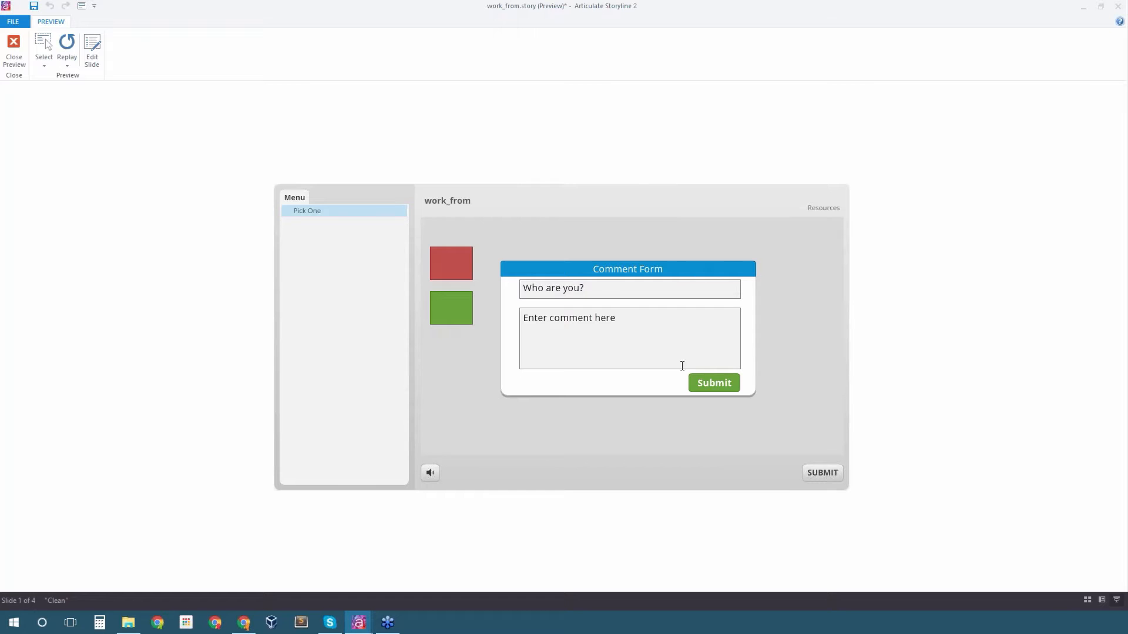
{"action": "left_click", "coordinate": [713, 375]}
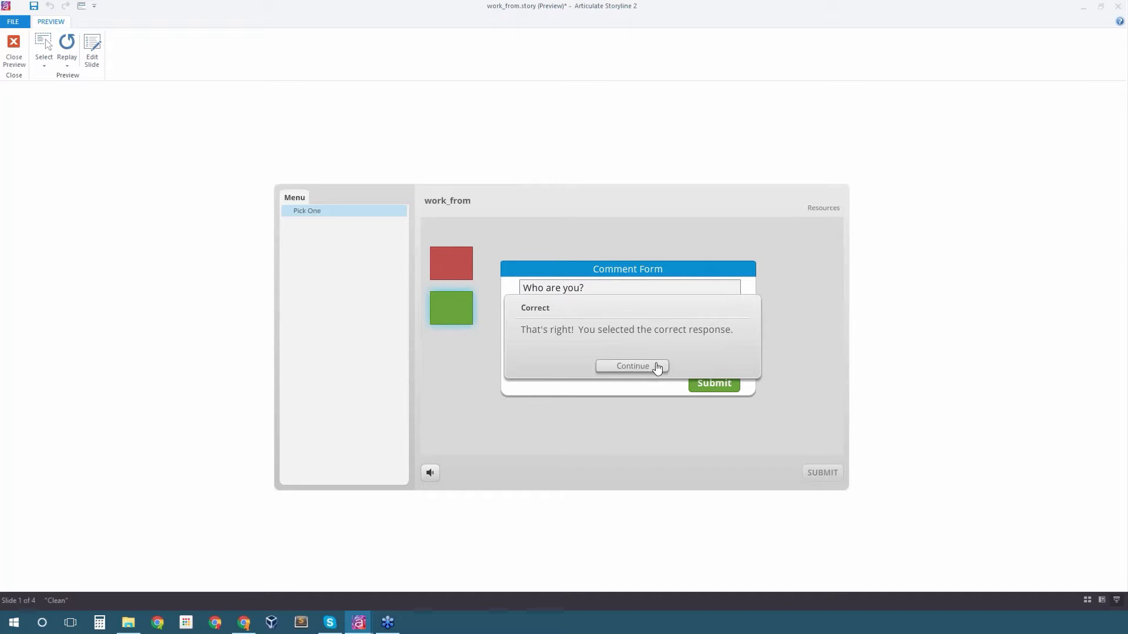
{"action": "left_click", "coordinate": [655, 368]}
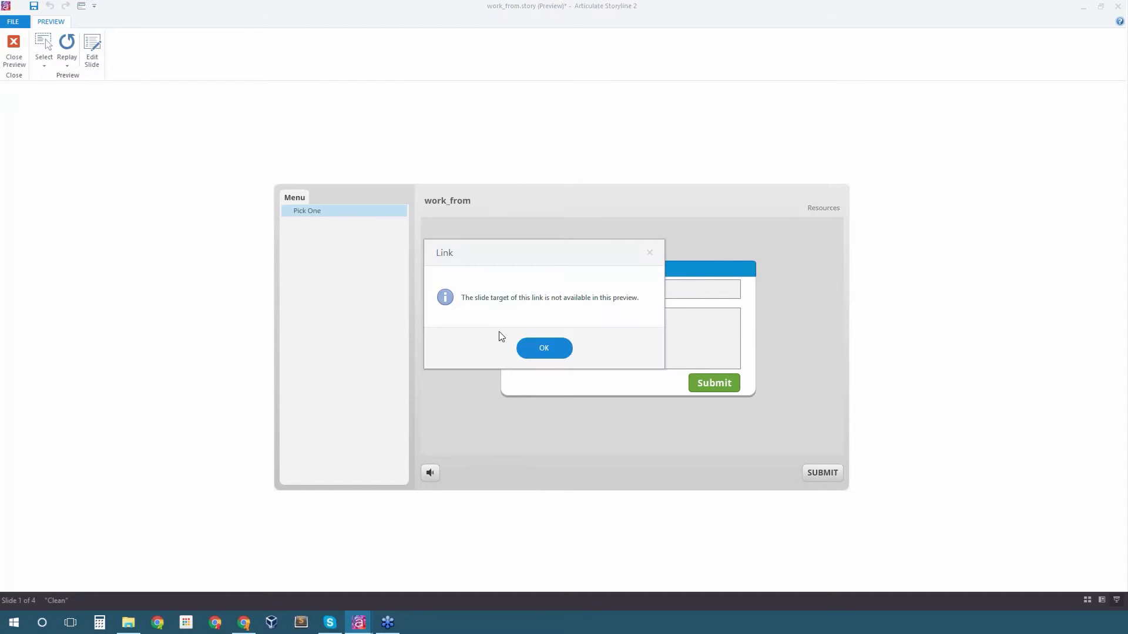
{"action": "left_click", "coordinate": [539, 347]}
{"action": "left_click", "coordinate": [14, 47]}
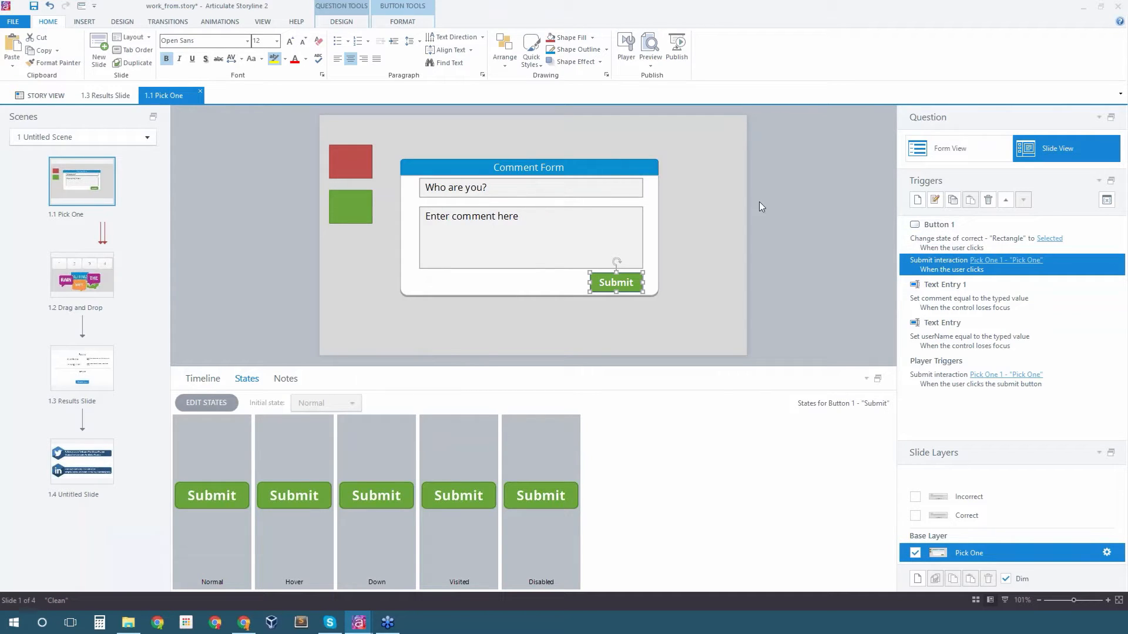
Add a condition to the Submit button's change-state trigger: variable userName Equal to (ignore case) the expected person's first name
{"action": "left_click", "coordinate": [364, 199]}
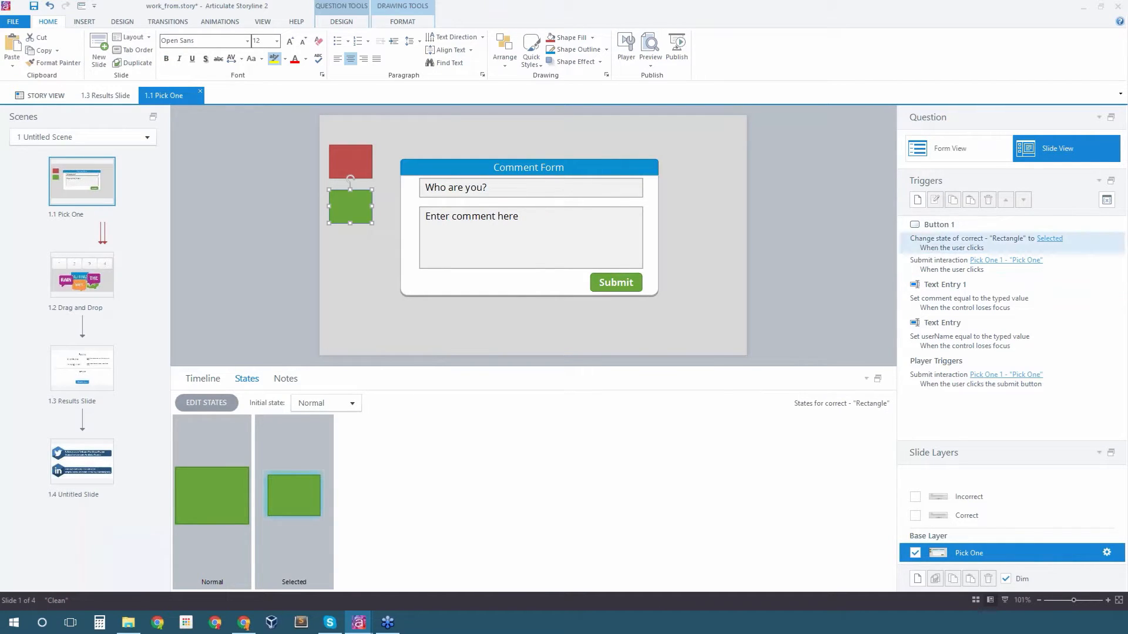
{"action": "left_click", "coordinate": [958, 242]}
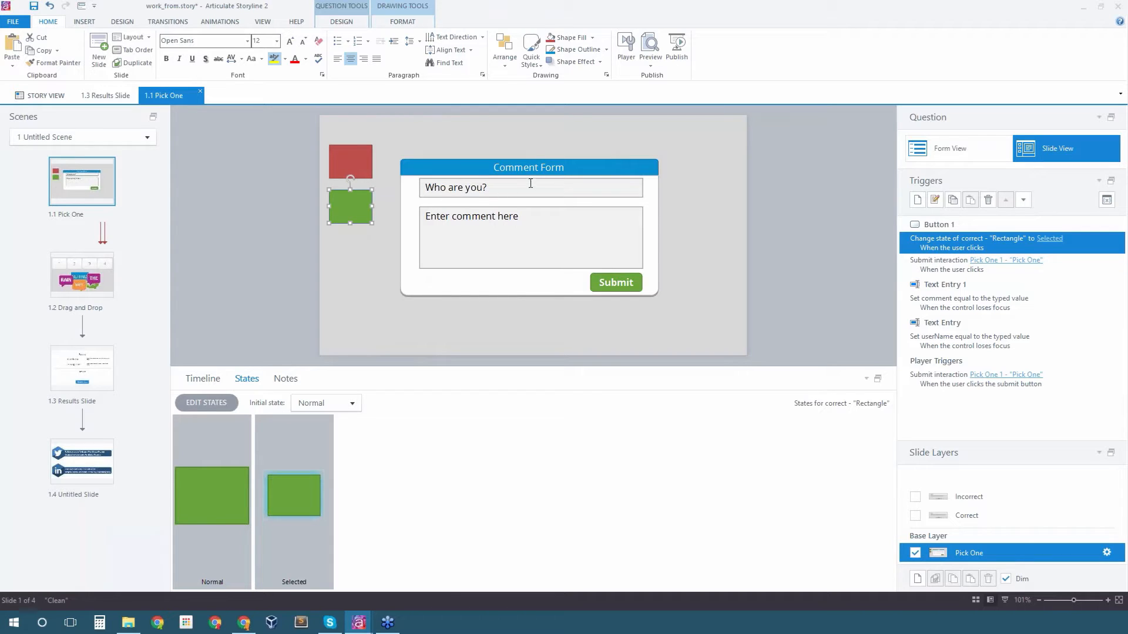
{"action": "double_click", "coordinate": [940, 244]}
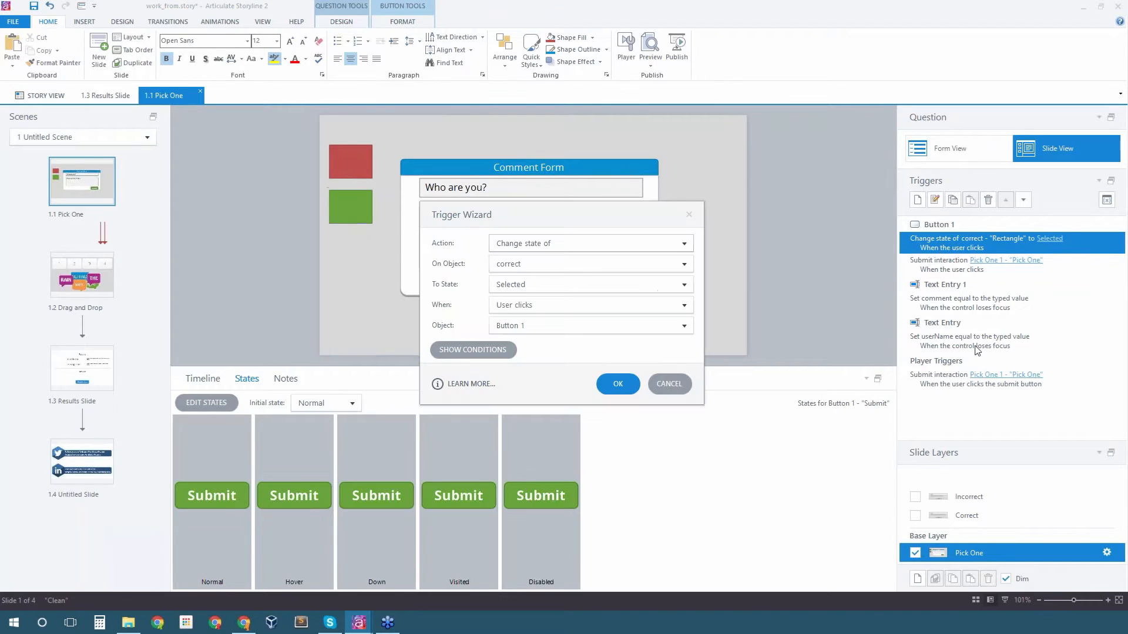
{"action": "left_click", "coordinate": [493, 352]}
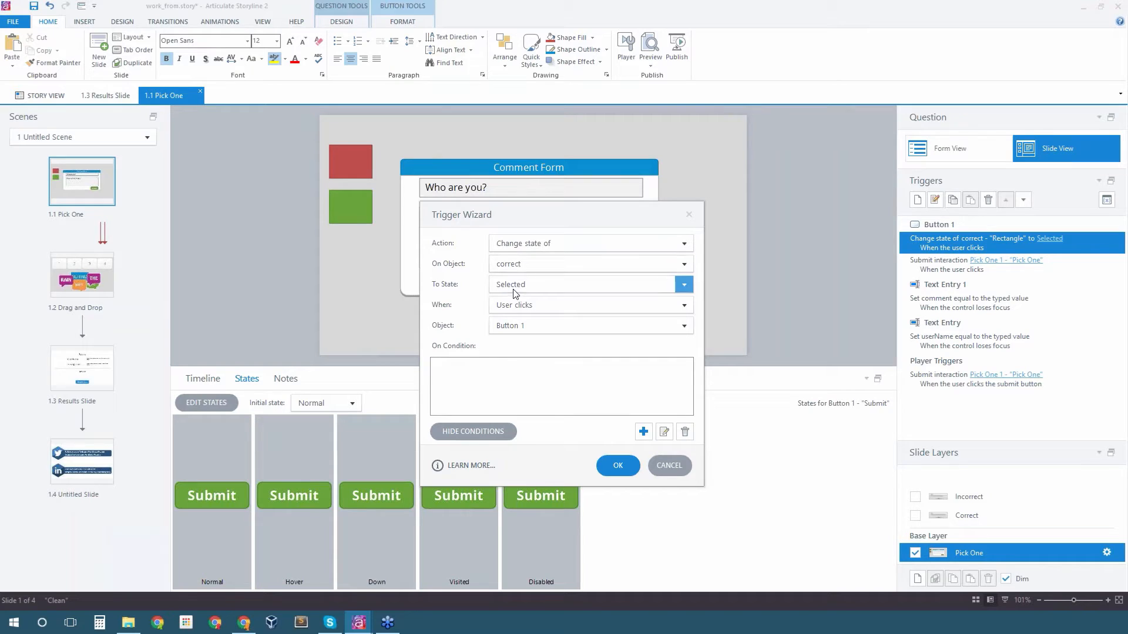
{"action": "left_click", "coordinate": [644, 432]}
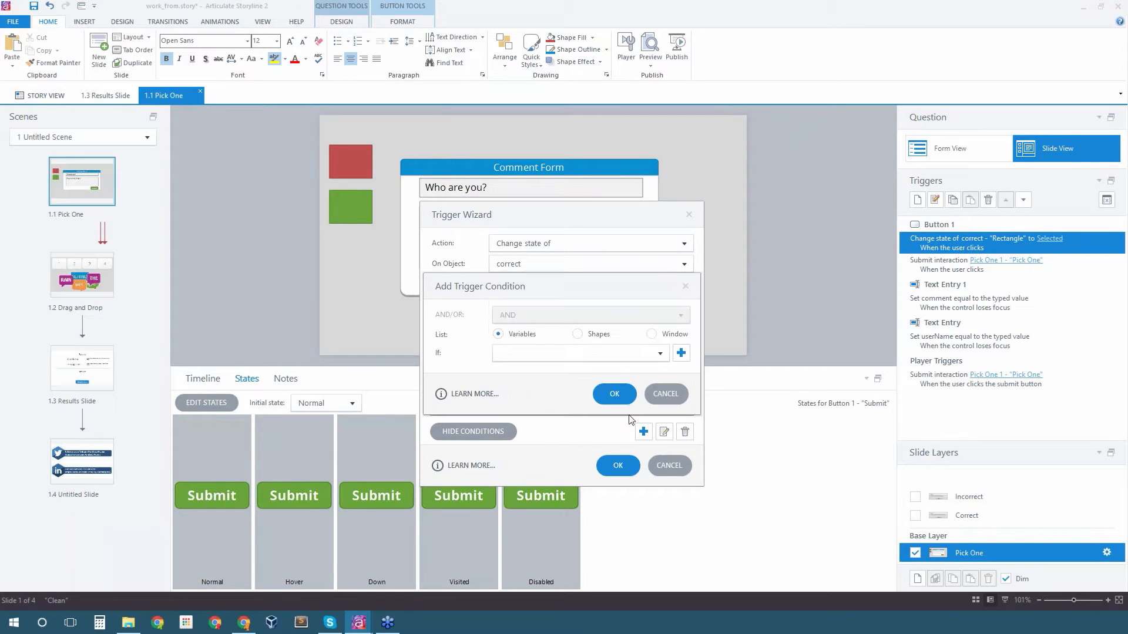
{"action": "left_click", "coordinate": [655, 354]}
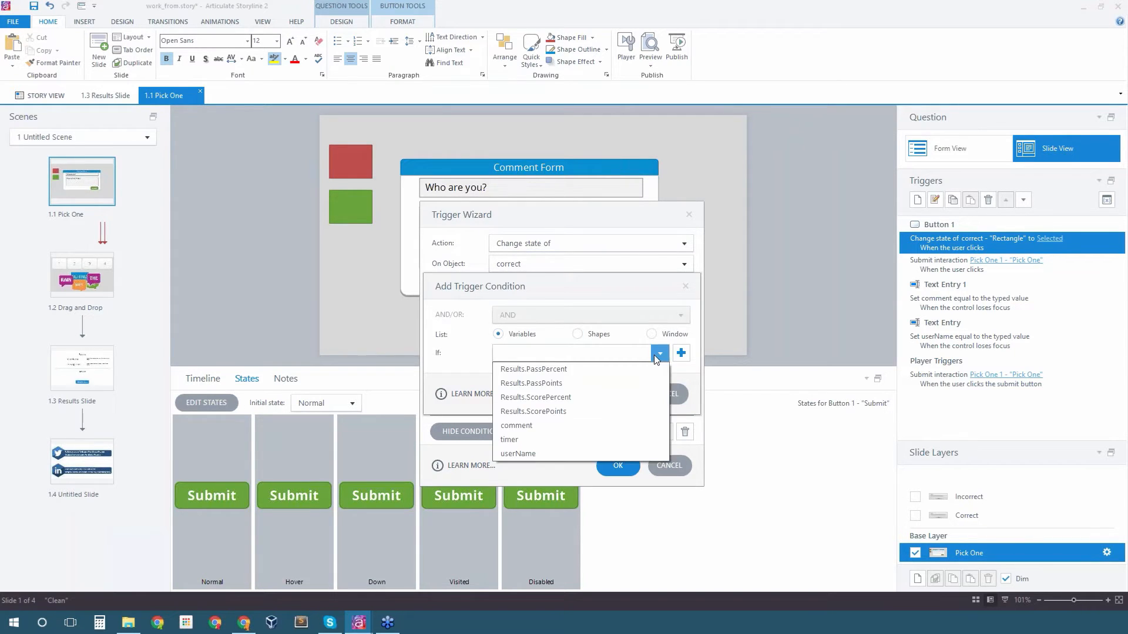
{"action": "left_click", "coordinate": [532, 453]}
{"action": "left_click", "coordinate": [537, 375]}
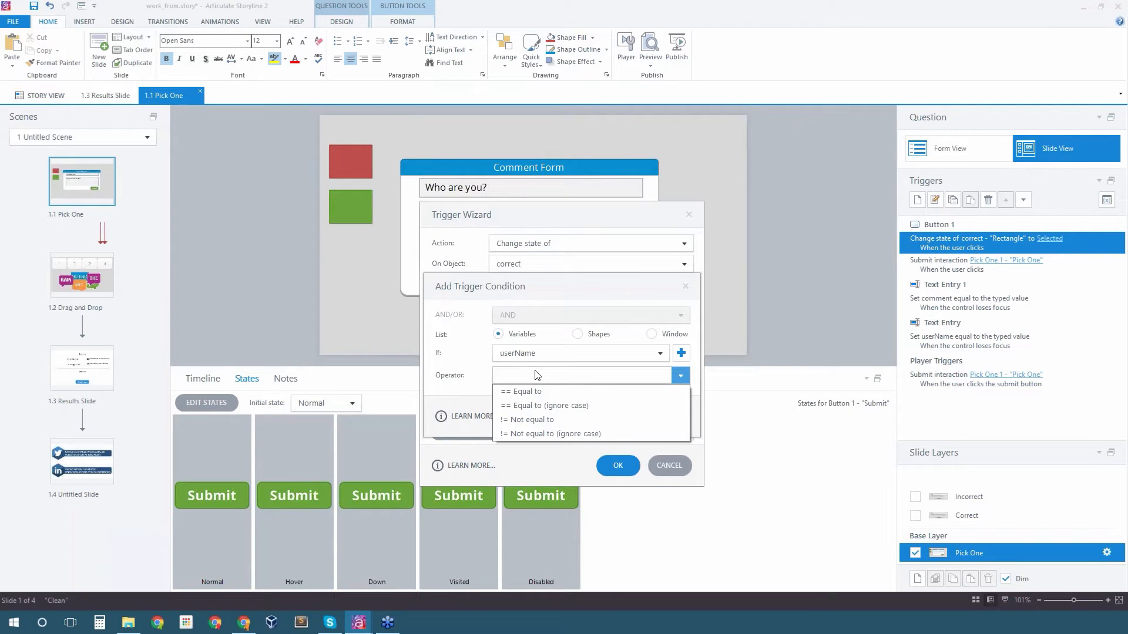
{"action": "left_click", "coordinate": [540, 405]}
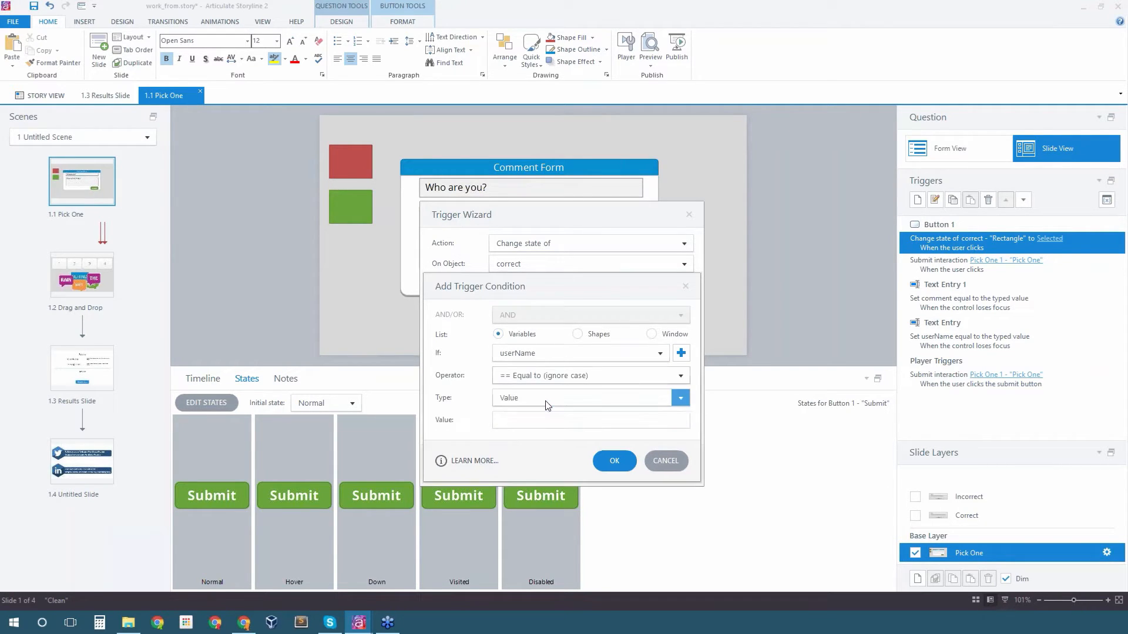
{"action": "type", "text": "james"}
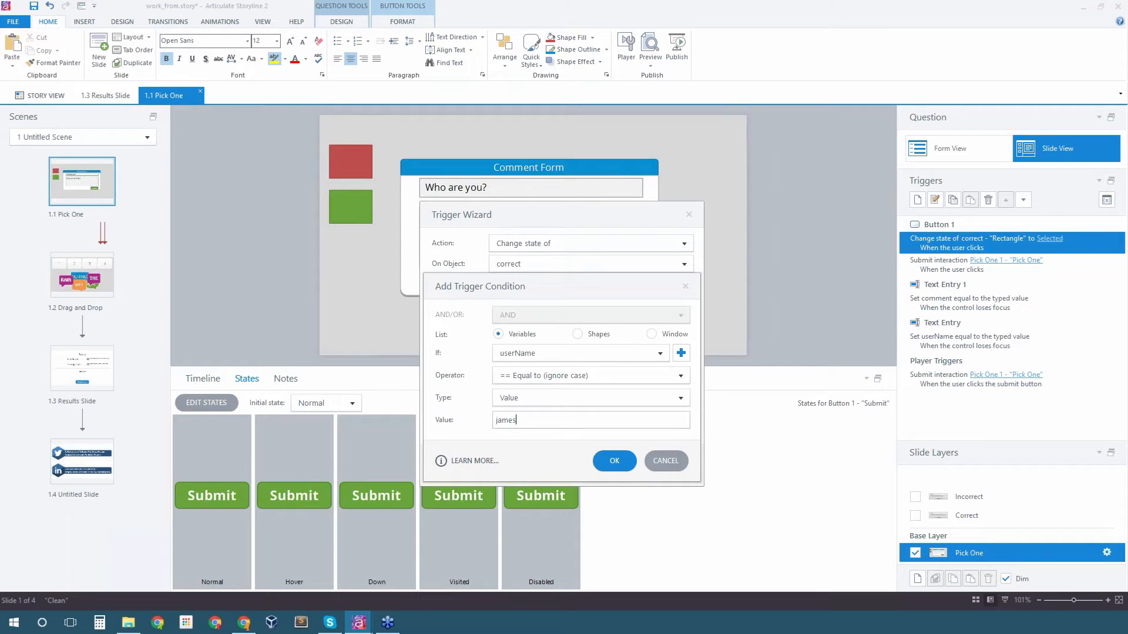
{"action": "left_click", "coordinate": [622, 463]}
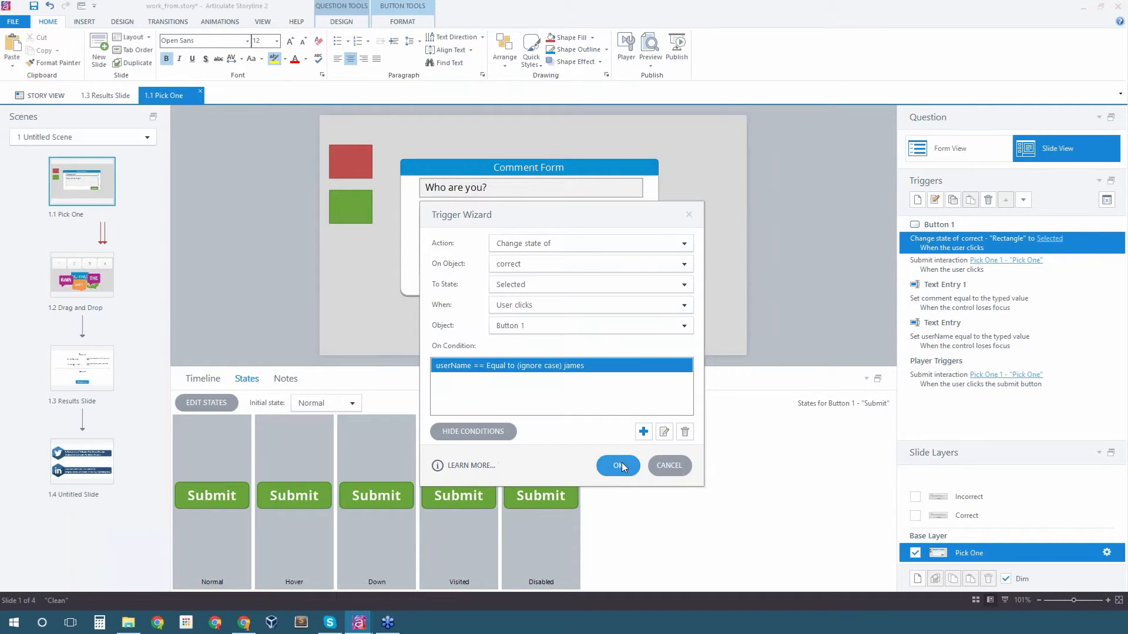
Add an AND condition to the Submit button's change-state trigger: variable comment Equal to (ignore case) "meh", and save the trigger
{"action": "left_click", "coordinate": [643, 432]}
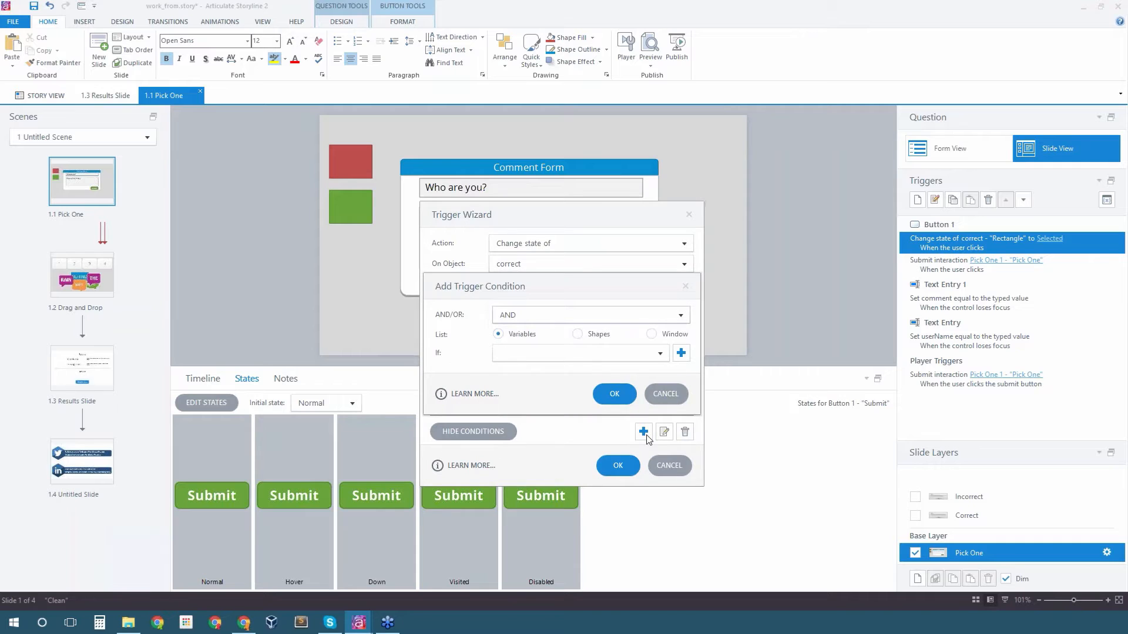
{"action": "left_click", "coordinate": [598, 354]}
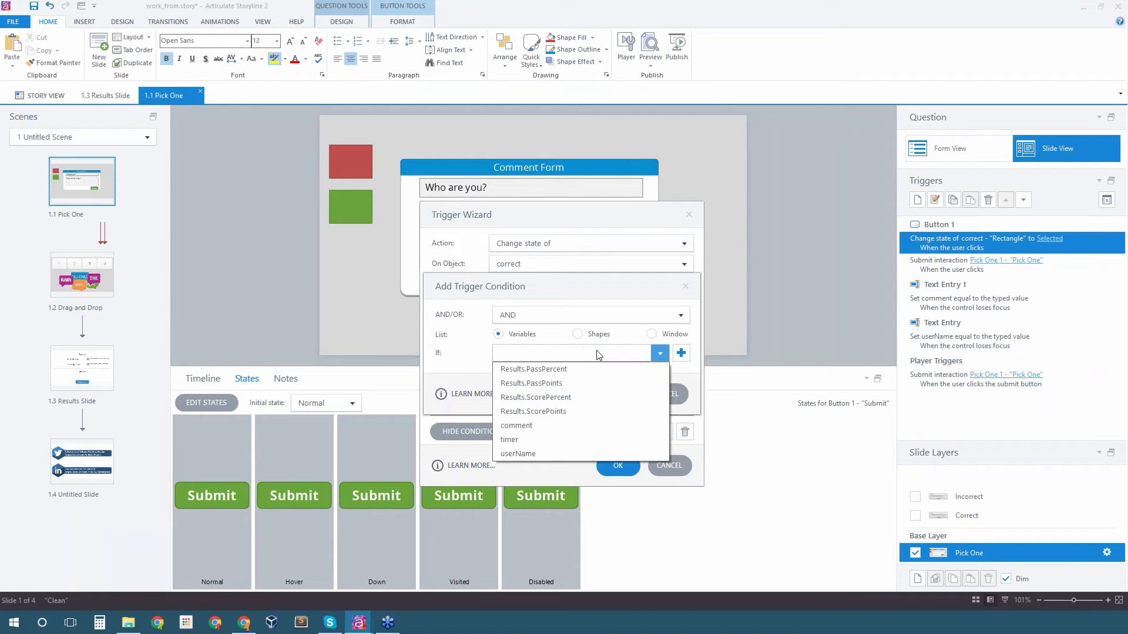
{"action": "left_click", "coordinate": [537, 424]}
{"action": "left_click", "coordinate": [528, 377]}
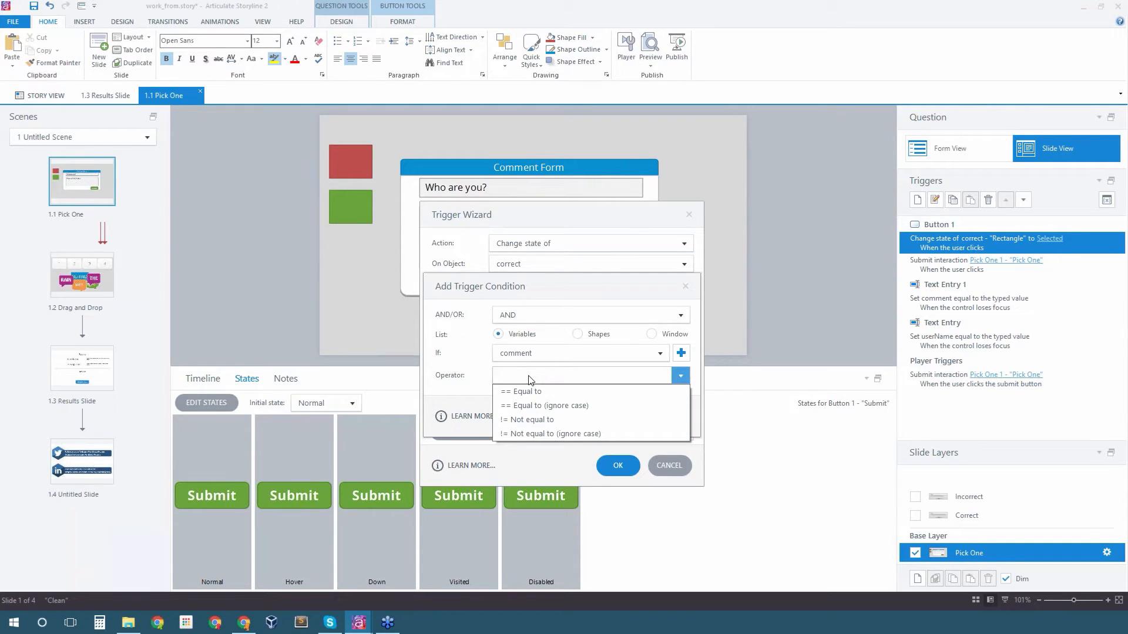
{"action": "left_click", "coordinate": [545, 405]}
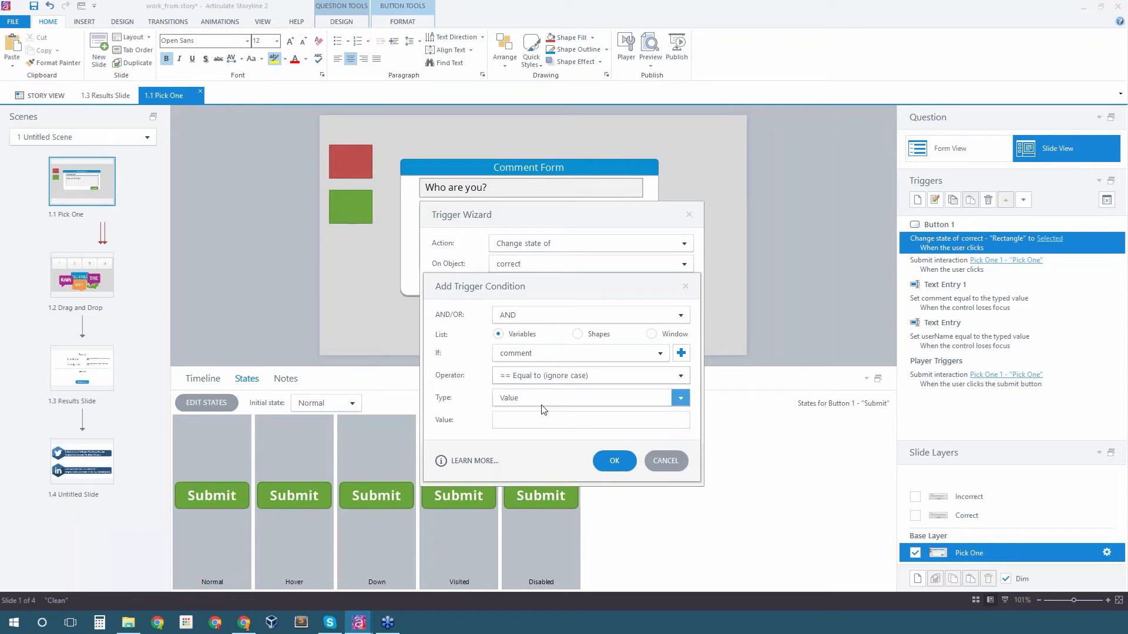
{"action": "type", "text": "meh"}
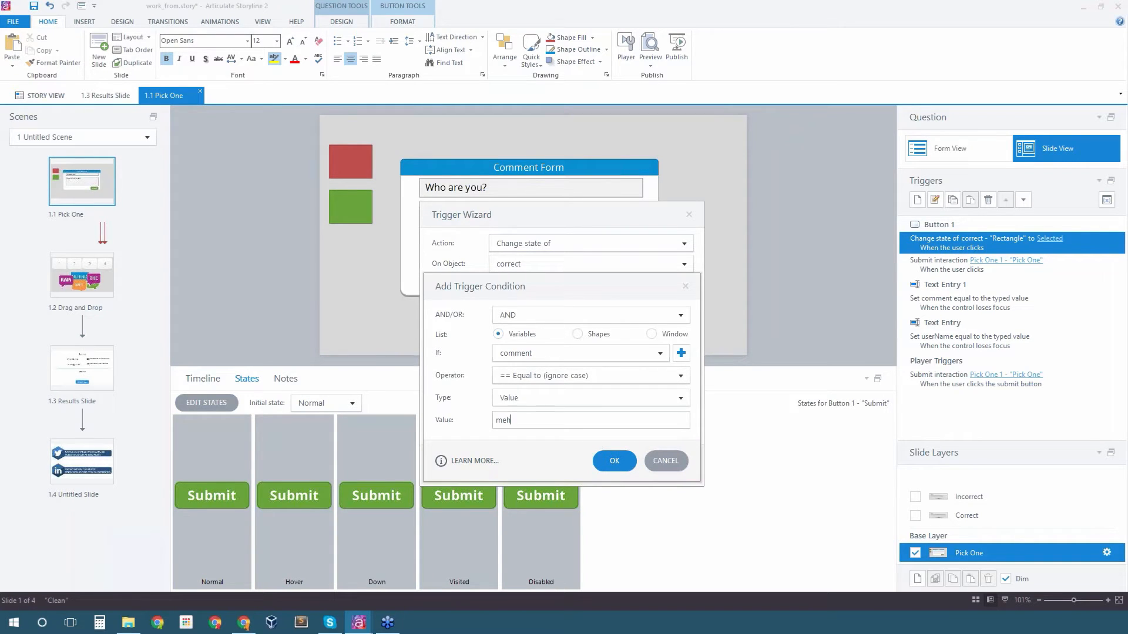
{"action": "left_click", "coordinate": [620, 459]}
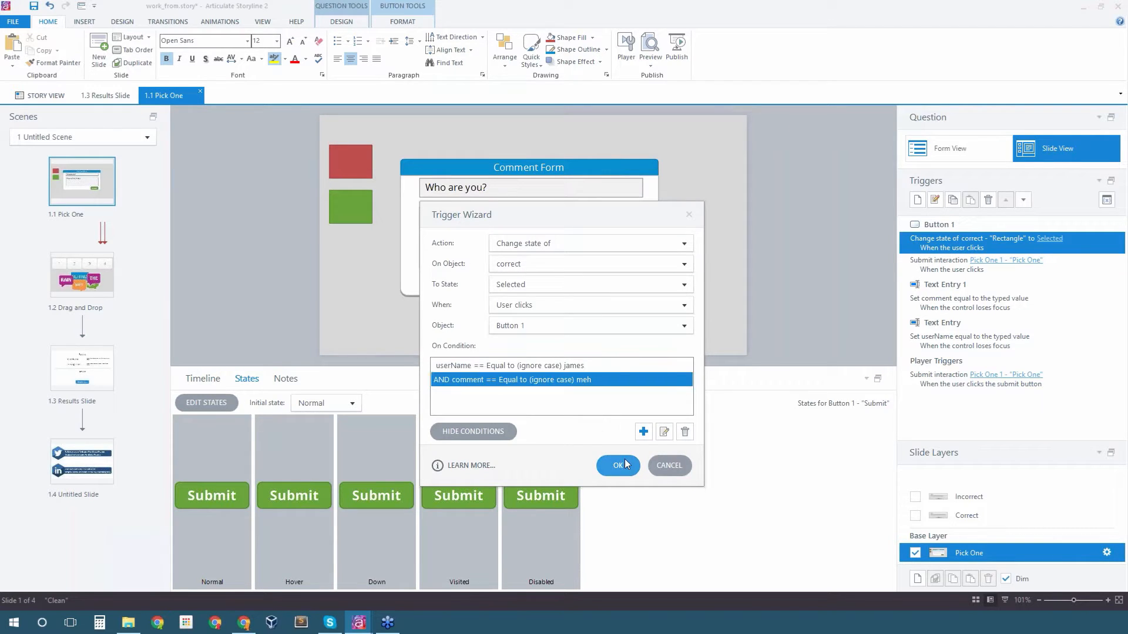
{"action": "left_click", "coordinate": [566, 381]}
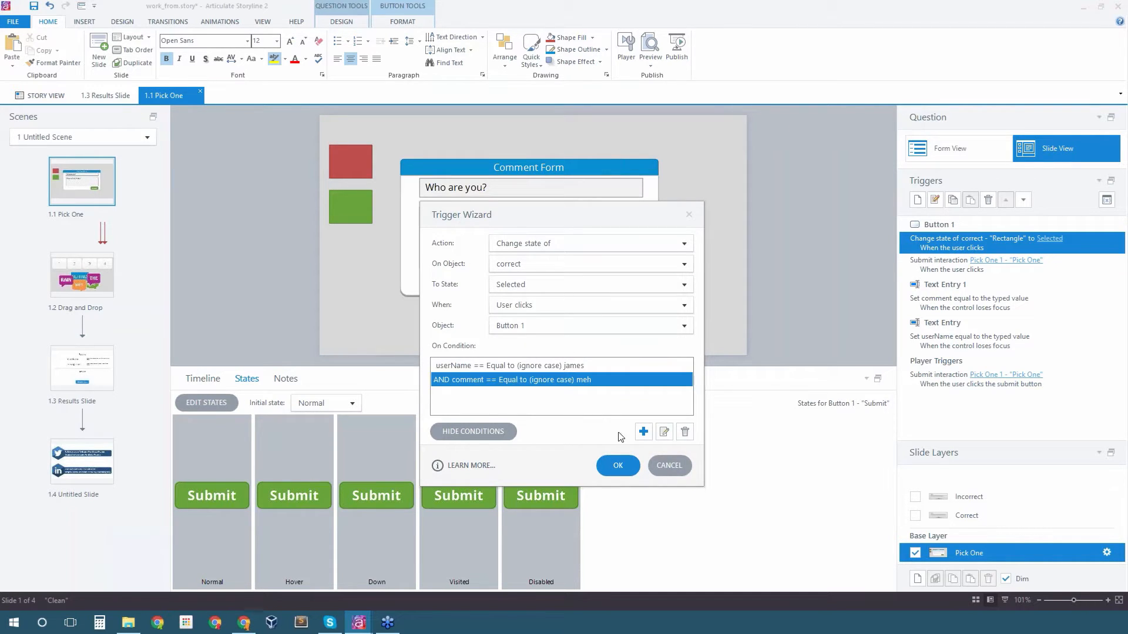
{"action": "left_click", "coordinate": [617, 466]}
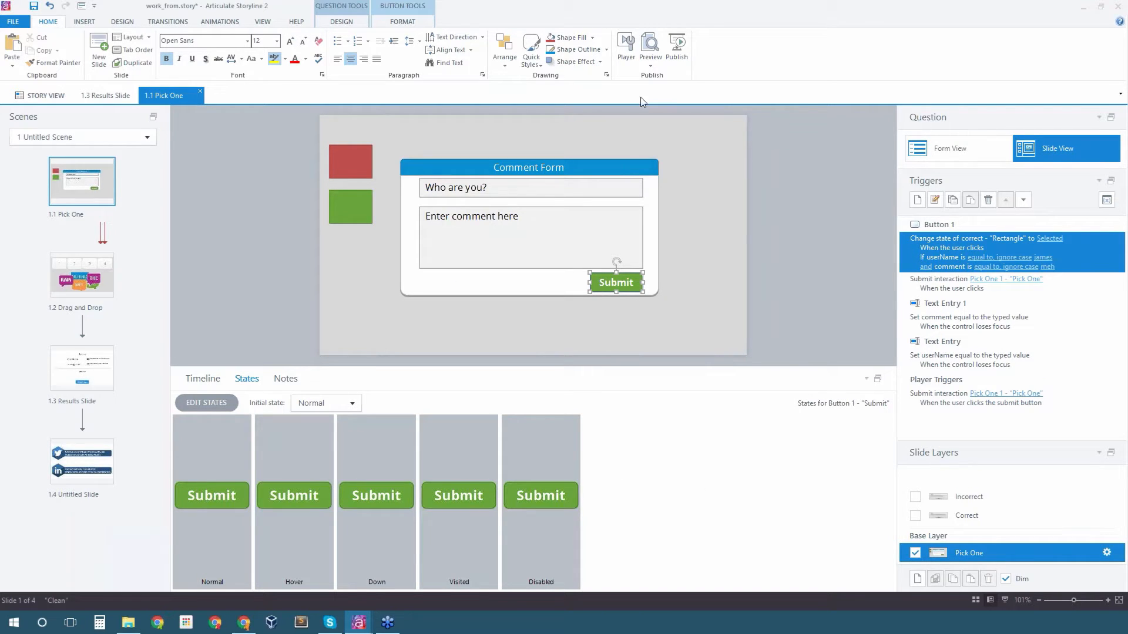
Preview only this slide, submit the comment form without filling it in, and dismiss the message
{"action": "left_click", "coordinate": [655, 67]}
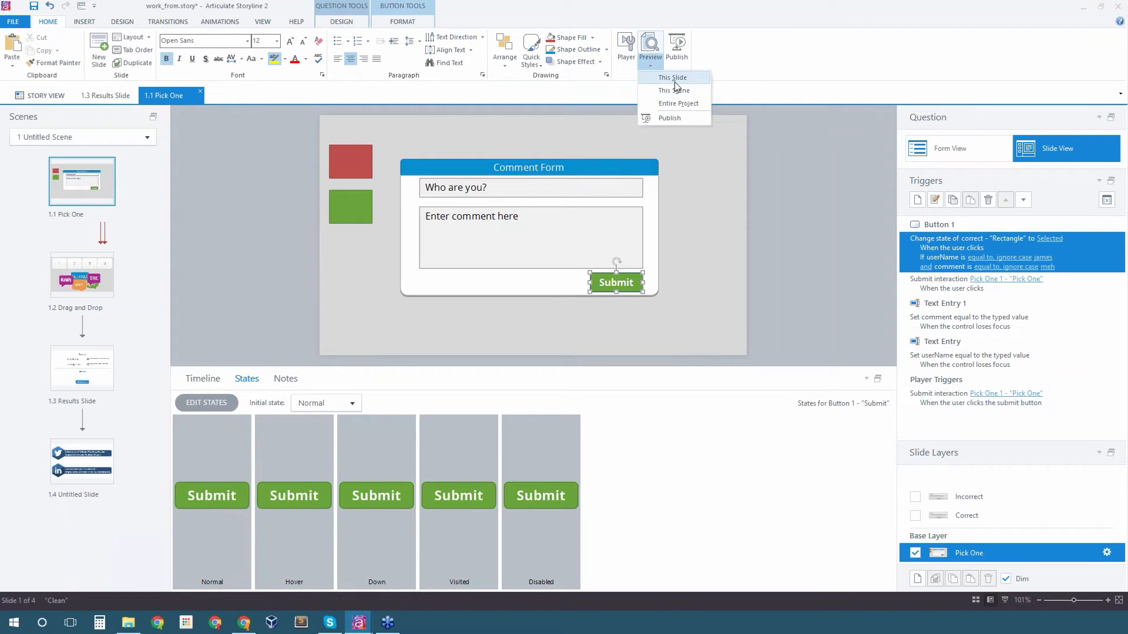
{"action": "left_click", "coordinate": [675, 83]}
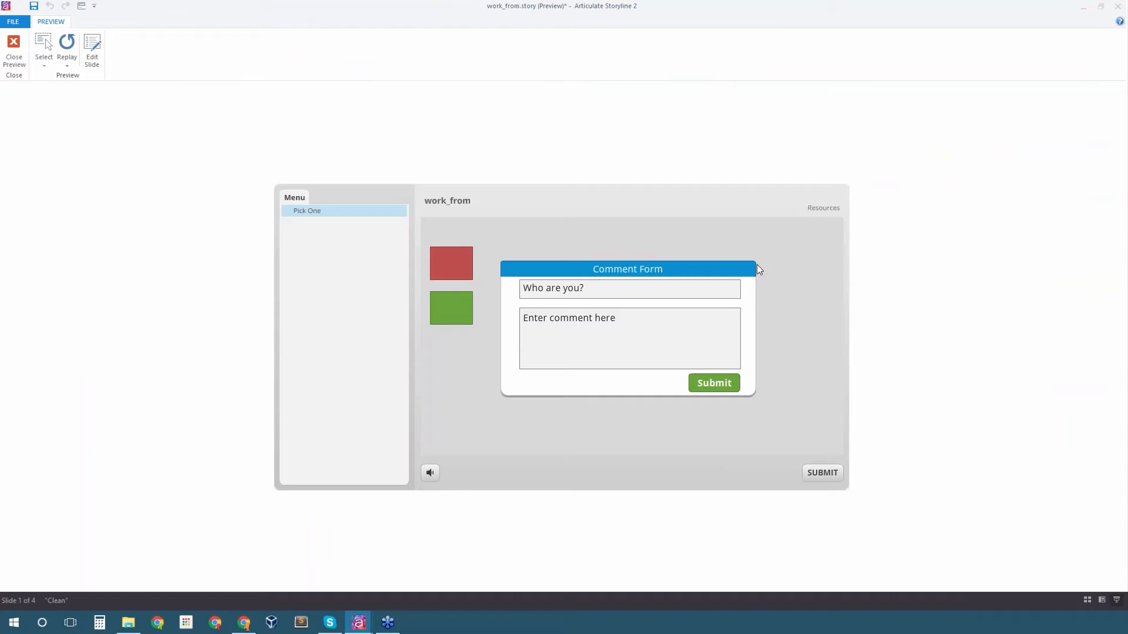
{"action": "left_click", "coordinate": [727, 383]}
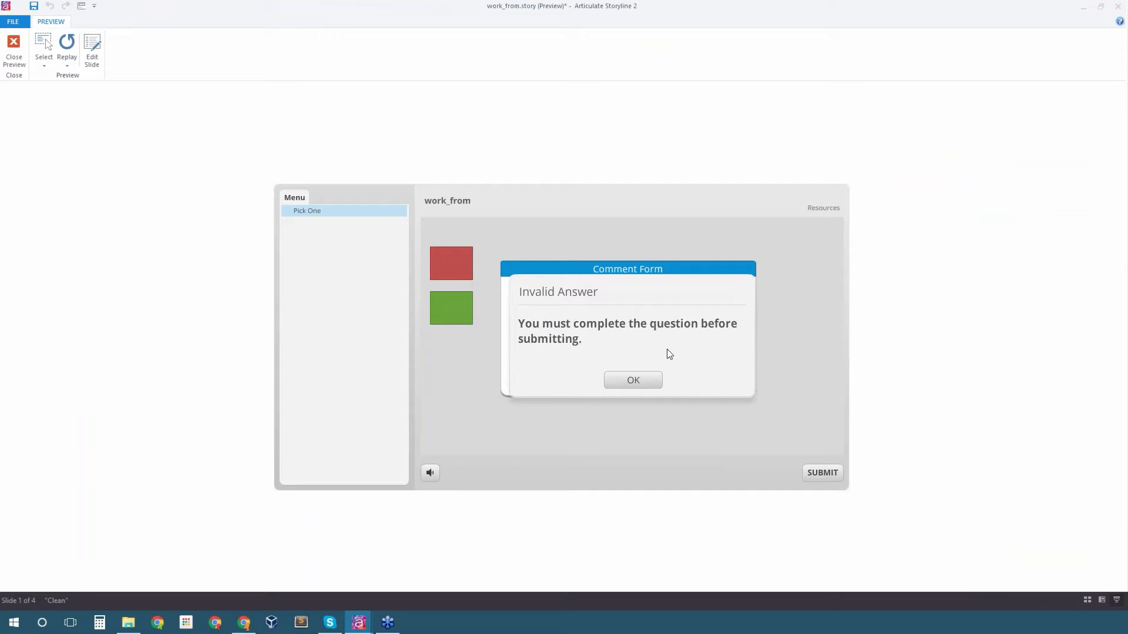
{"action": "left_click", "coordinate": [633, 382]}
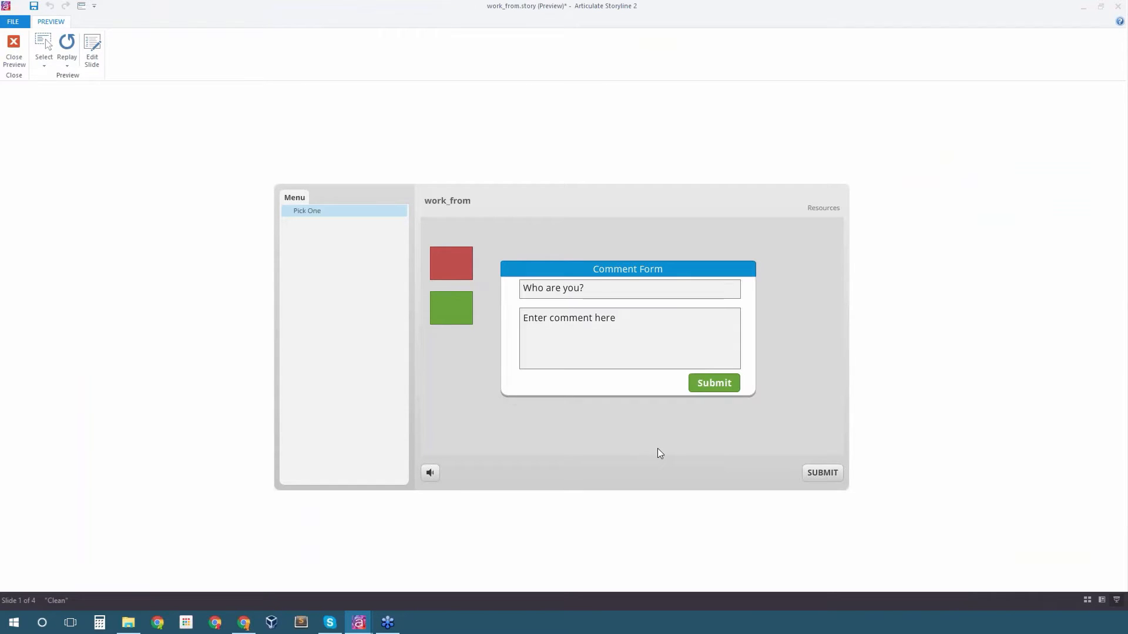
Test a wrong answer by submitting the form with name "sdf" and comment "sdfsd", and dismiss the message
{"action": "left_click", "coordinate": [604, 282]}
{"action": "type", "text": "sdf"}
{"action": "left_click", "coordinate": [603, 326]}
{"action": "type", "text": "sdfsd"}
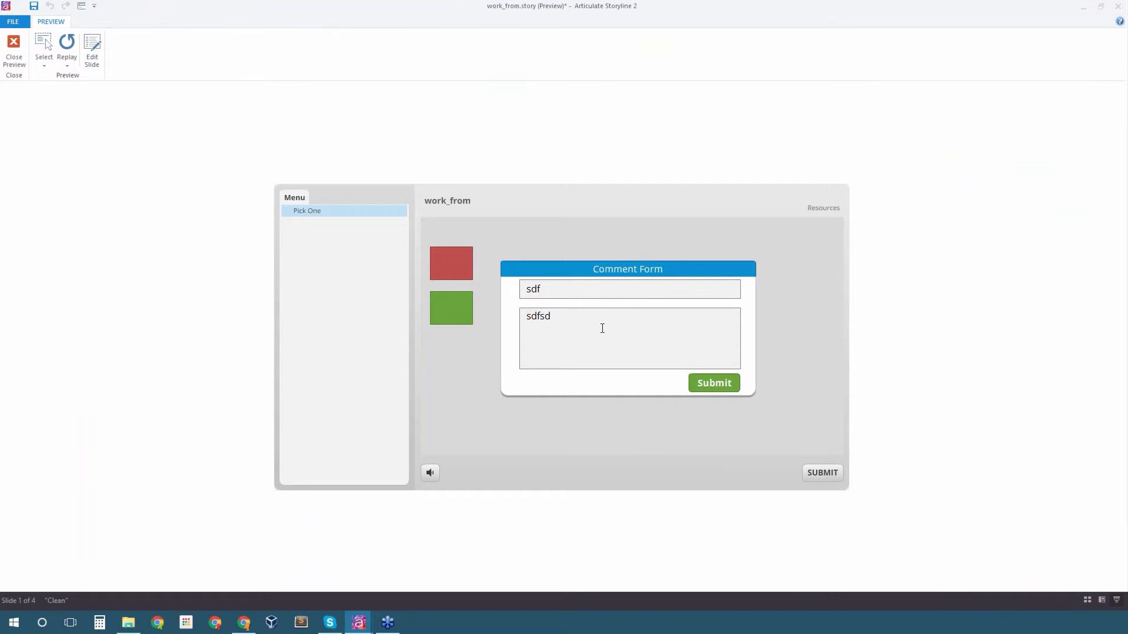
{"action": "left_click", "coordinate": [696, 384]}
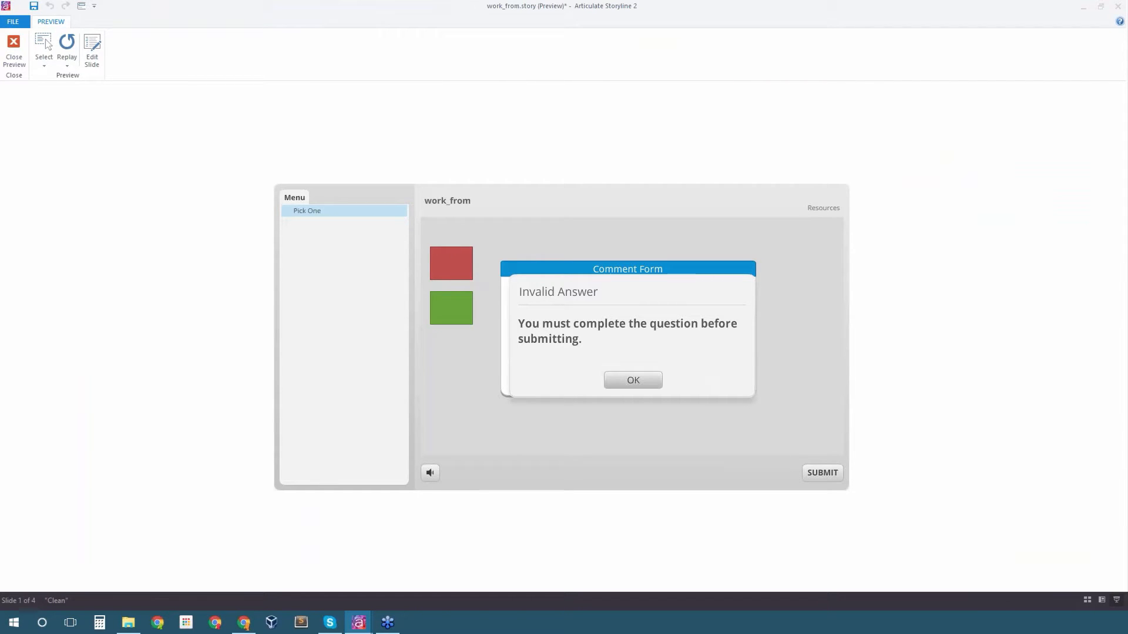
{"action": "left_click", "coordinate": [616, 385]}
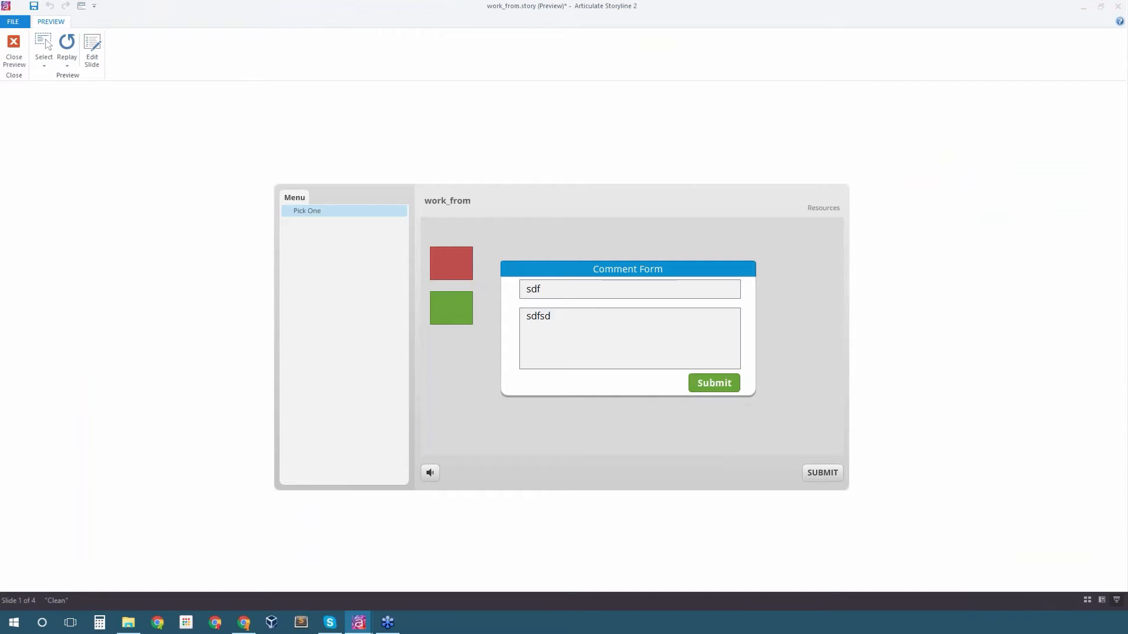
Test the right answer by submitting the expected first name with comment "meh", continue past the feedback, and close the preview
{"action": "double_click", "coordinate": [519, 288]}
{"action": "type", "text": "james"}
{"action": "double_click", "coordinate": [535, 316]}
{"action": "type", "text": "meh"}
{"action": "left_click", "coordinate": [712, 386]}
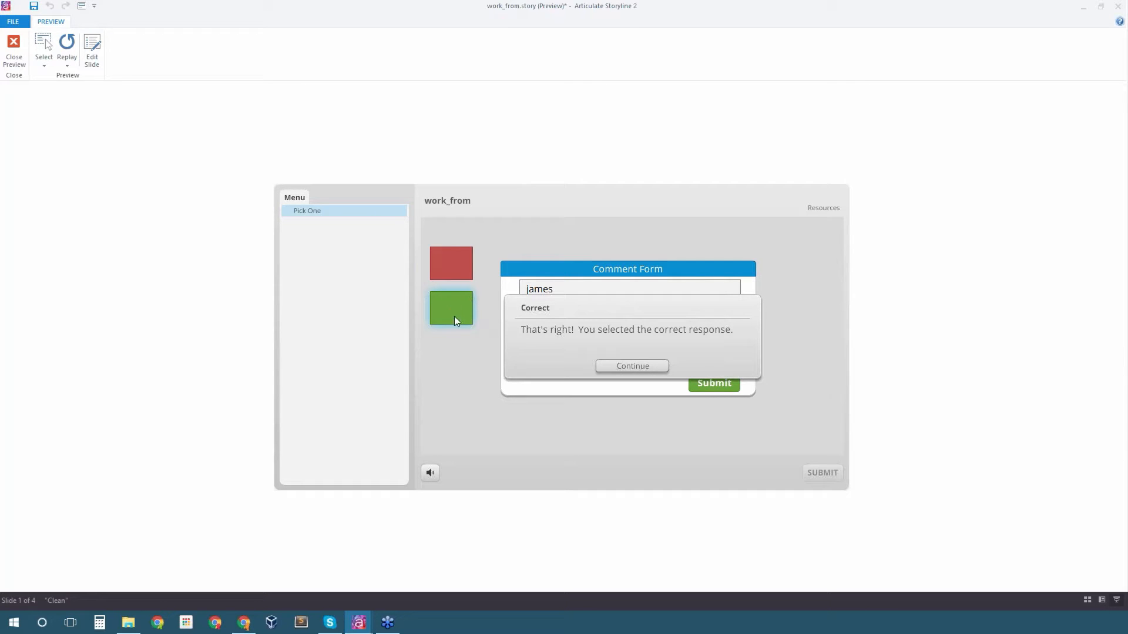
{"action": "left_click", "coordinate": [633, 366]}
{"action": "left_click", "coordinate": [535, 350]}
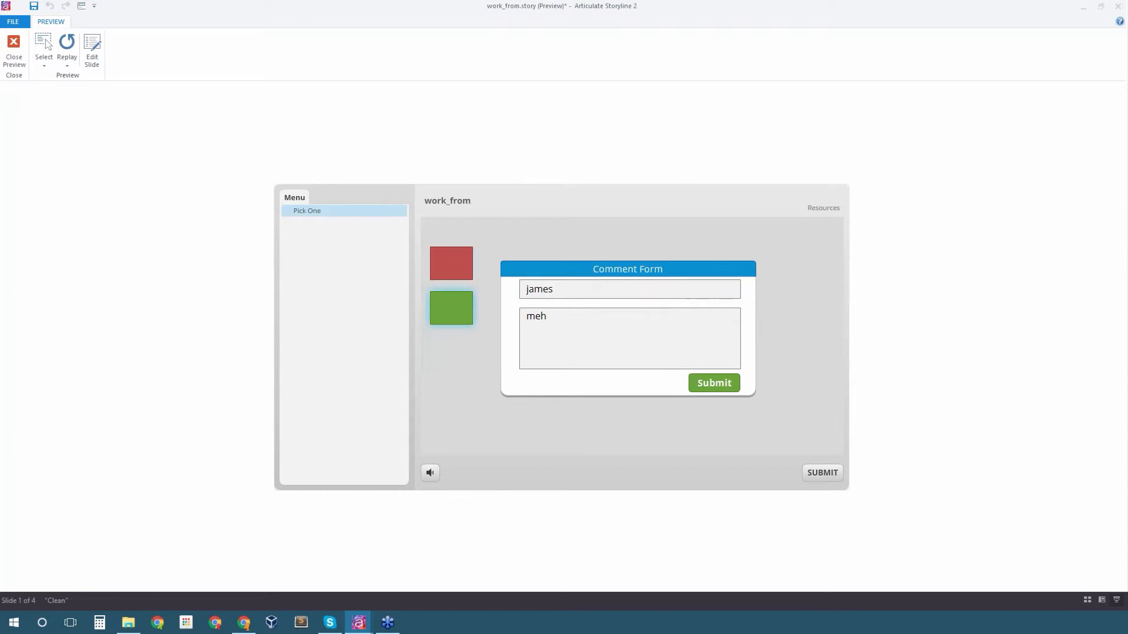
{"action": "left_click", "coordinate": [17, 46]}
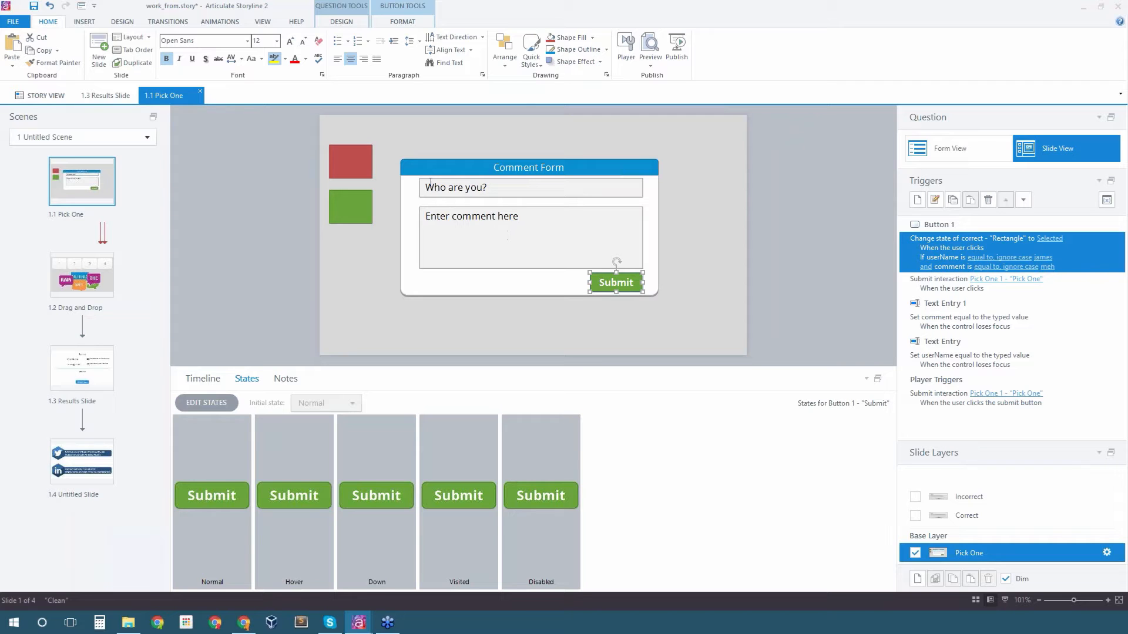
Set the initial state of the red "wrong" rectangle to Selected
{"action": "left_click", "coordinate": [368, 154]}
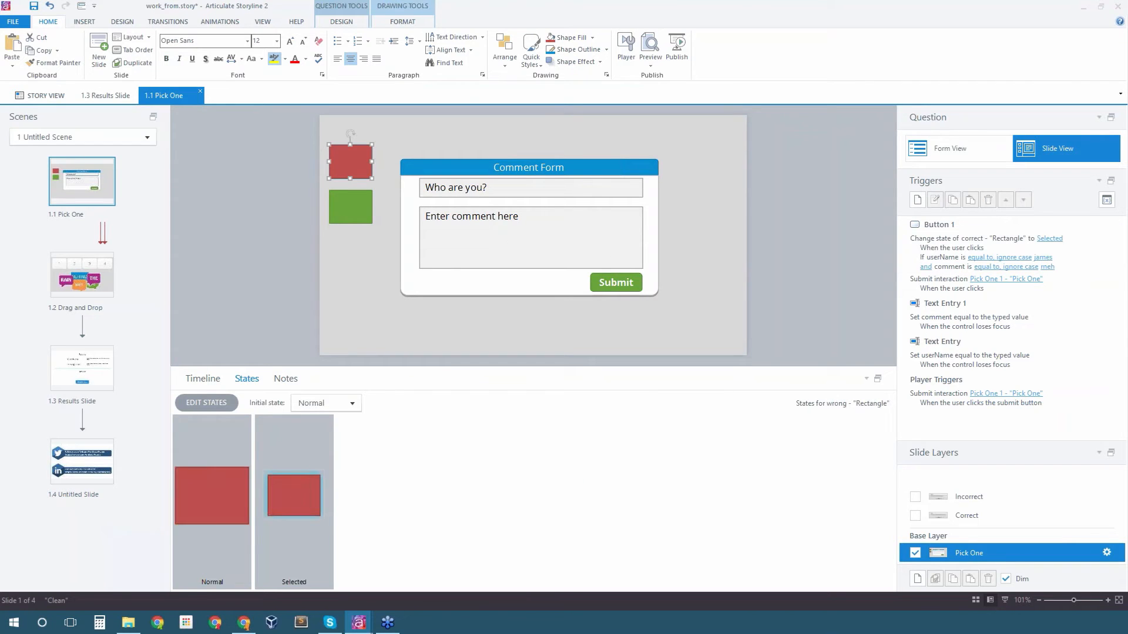
{"action": "left_click", "coordinate": [347, 404]}
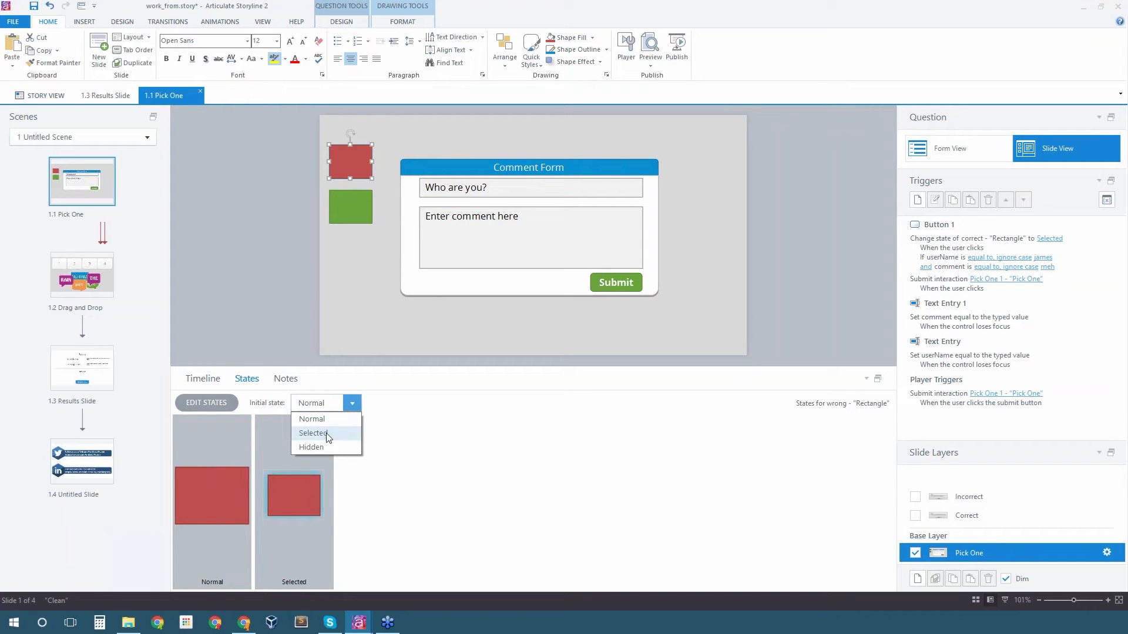
{"action": "left_click", "coordinate": [326, 433]}
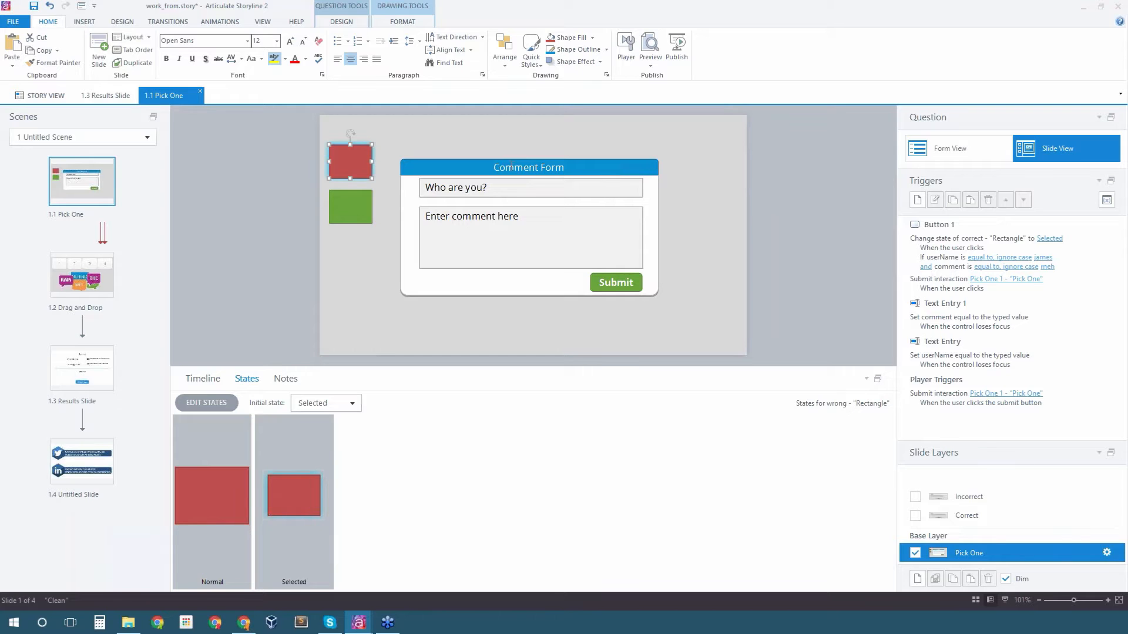
Preview only this slide, submit the unfilled form with the red rectangle preselected, continue past the feedback, and close the preview
{"action": "left_click", "coordinate": [651, 60]}
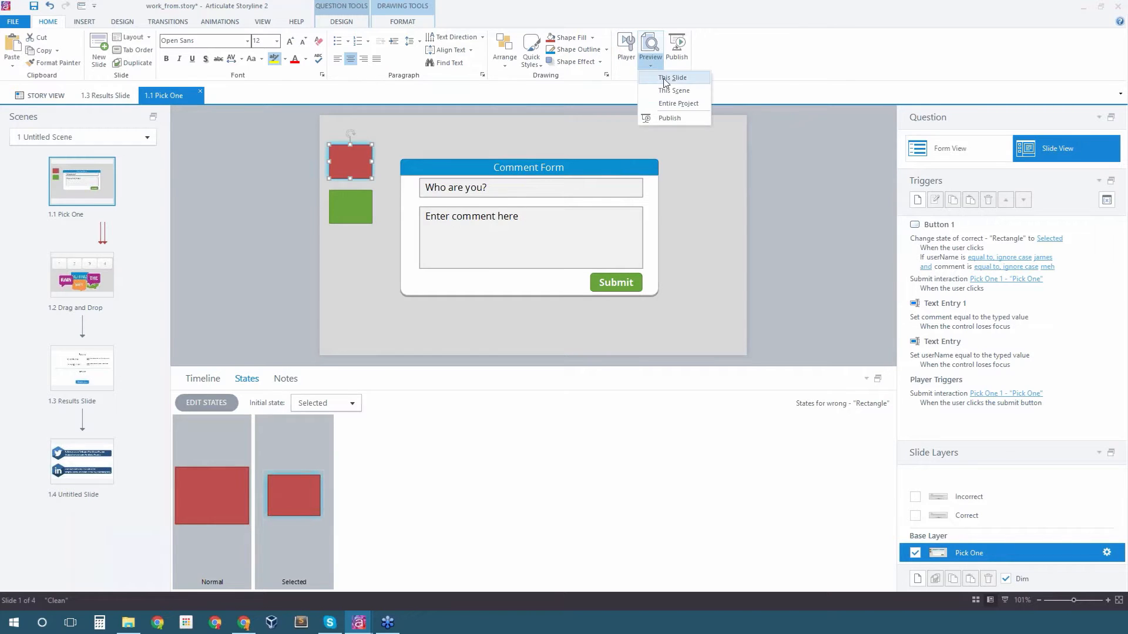
{"action": "left_click", "coordinate": [661, 78]}
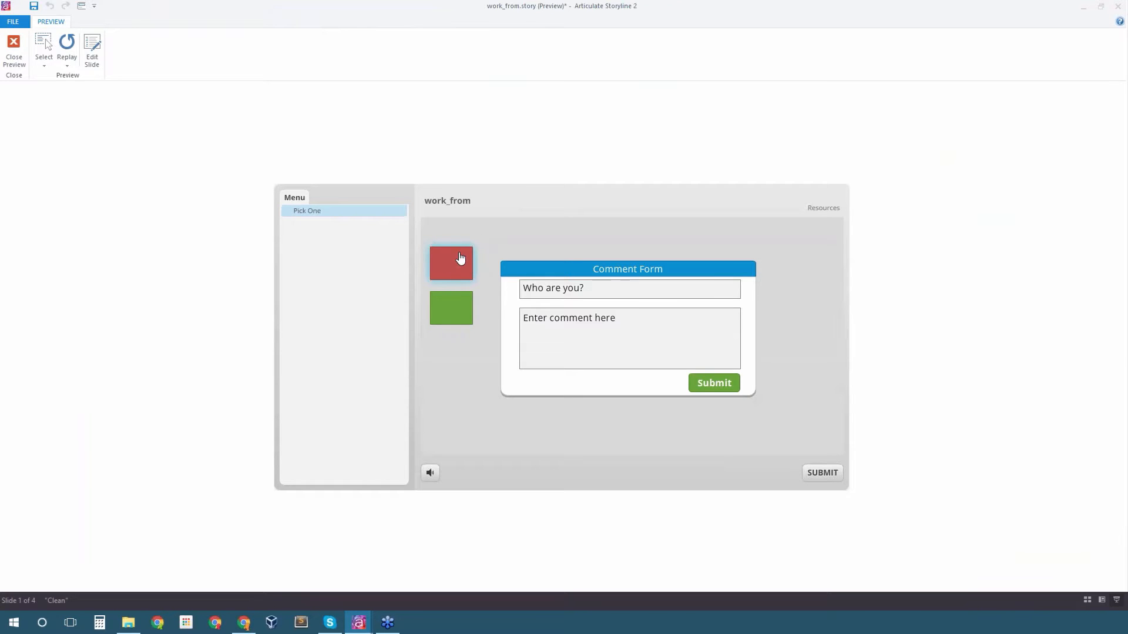
{"action": "left_click", "coordinate": [460, 259]}
{"action": "left_click", "coordinate": [732, 382]}
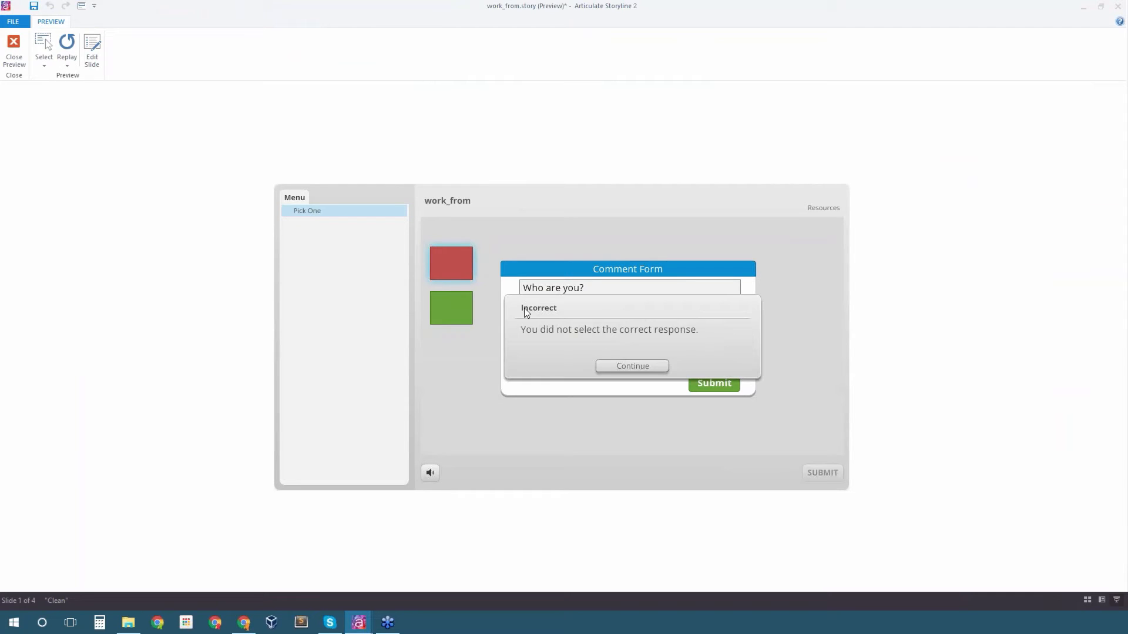
{"action": "left_click", "coordinate": [624, 365]}
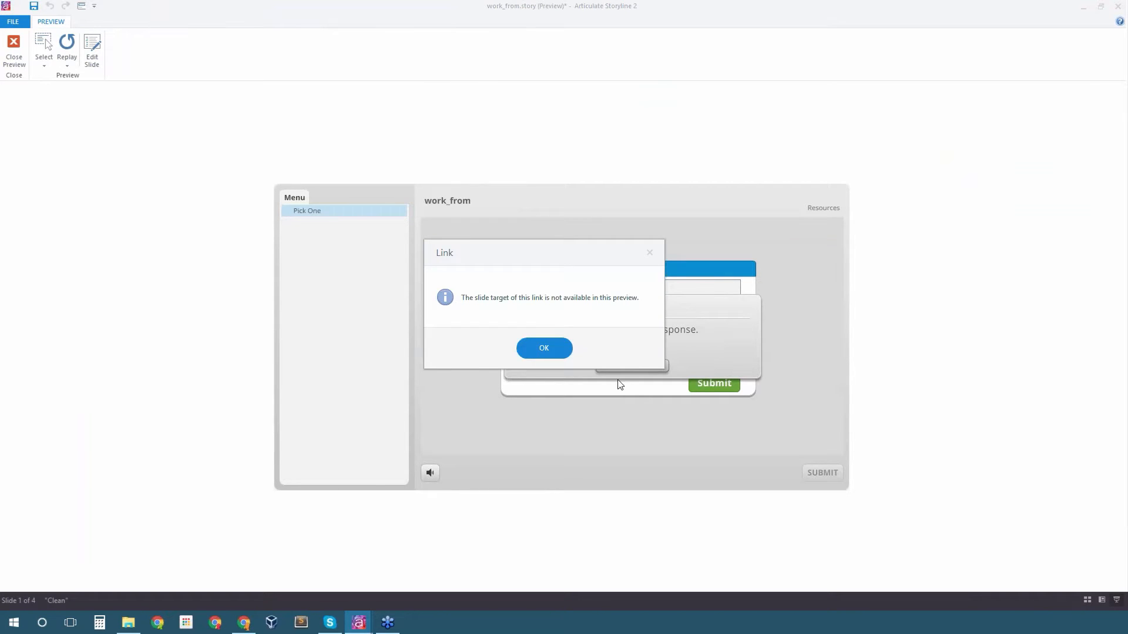
{"action": "left_click", "coordinate": [557, 346]}
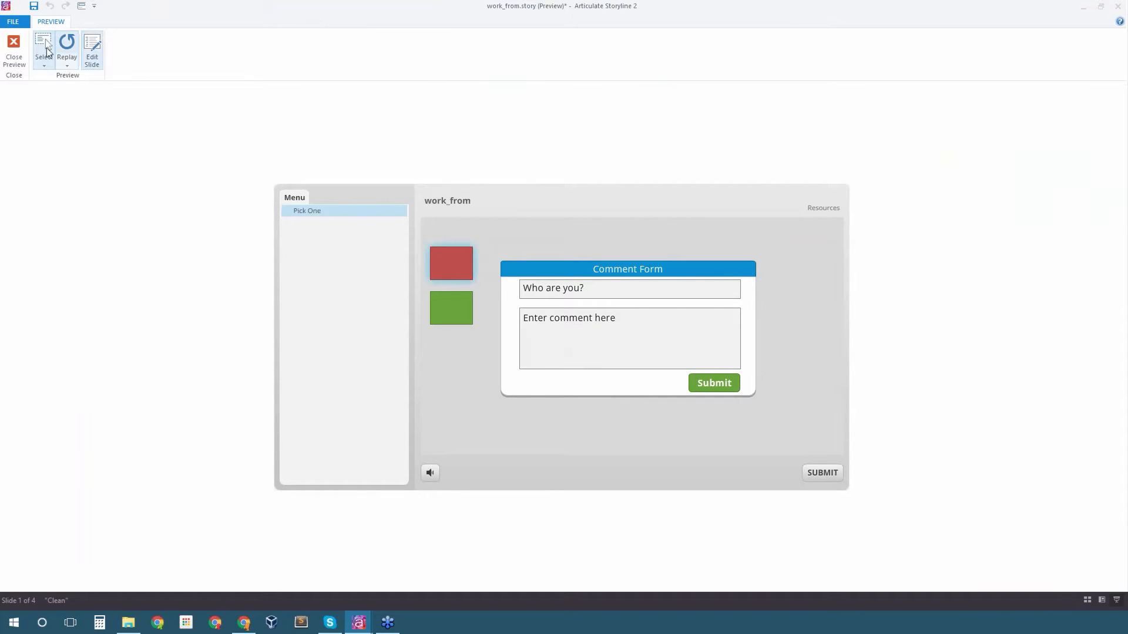
{"action": "left_click", "coordinate": [15, 47]}
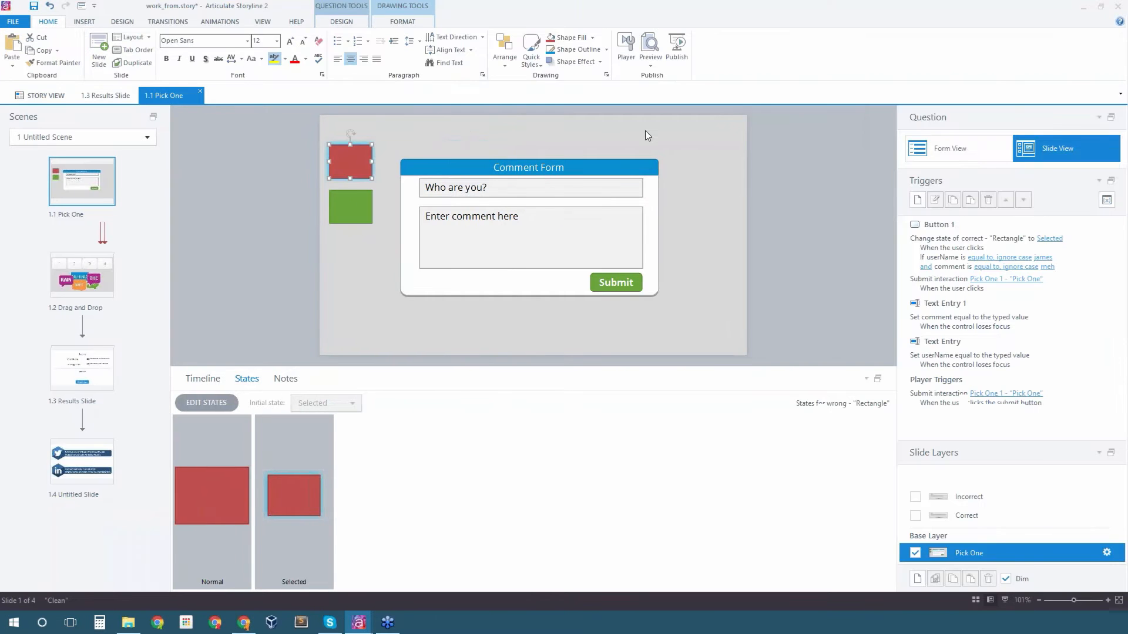
Move the red and green rectangles together off the slide, into the empty area beside its left edge
{"action": "left_click", "coordinate": [291, 129]}
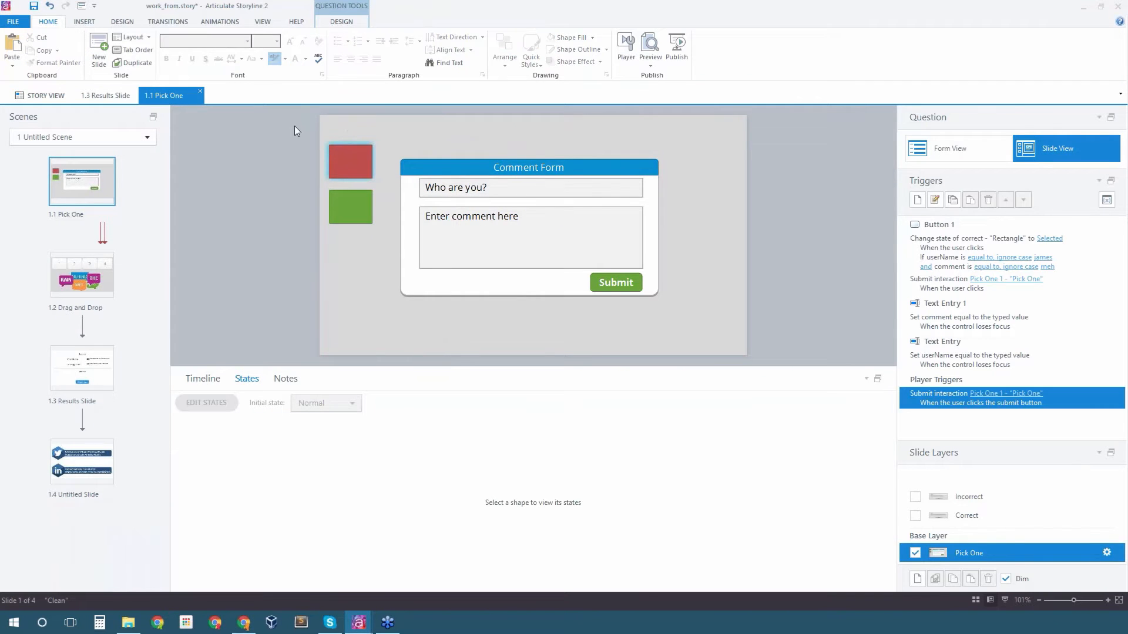
{"action": "mouse_move", "coordinate": [294, 126]}
{"action": "left_mouse_down"}
{"action": "mouse_move", "coordinate": [393, 266]}
{"action": "mouse_move", "coordinate": [380, 258]}
{"action": "left_mouse_up"}
{"action": "left_click_drag", "start_coordinate": [349, 169], "coordinate": [281, 151]}
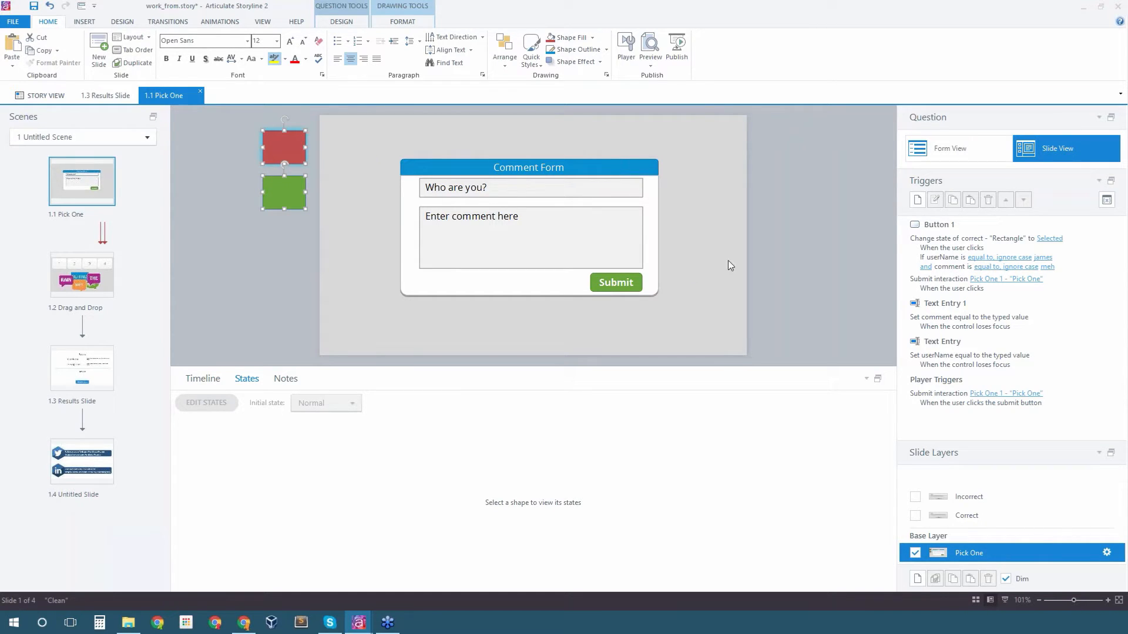
Preview the entire project and submit the comment form with name "setre" and comment "drt"
{"action": "left_click", "coordinate": [651, 66]}
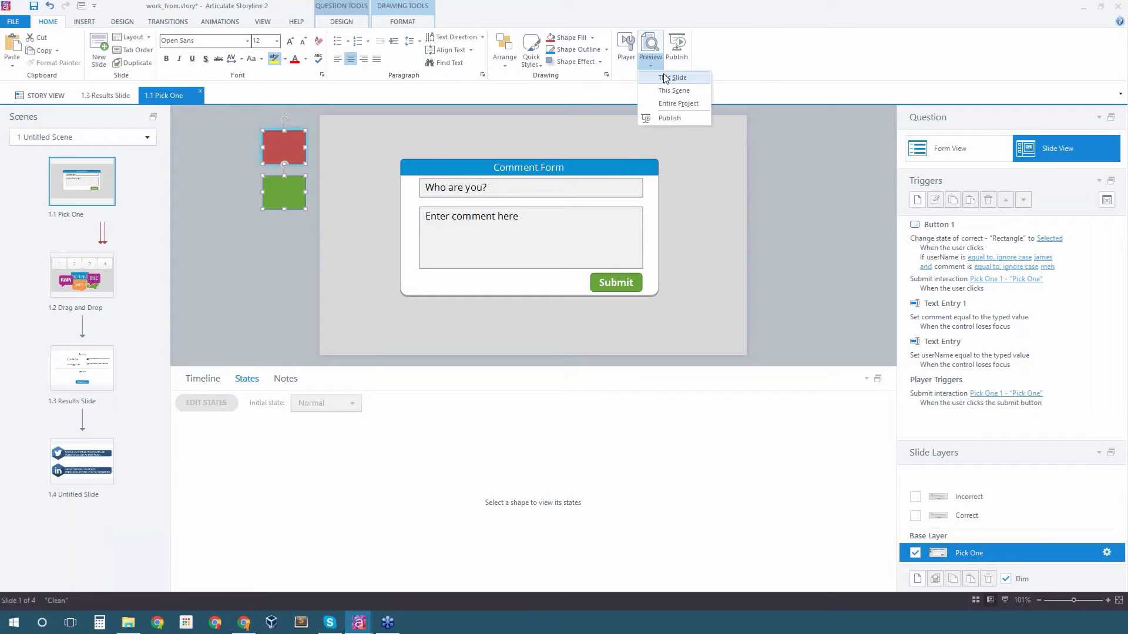
{"action": "left_click", "coordinate": [679, 104]}
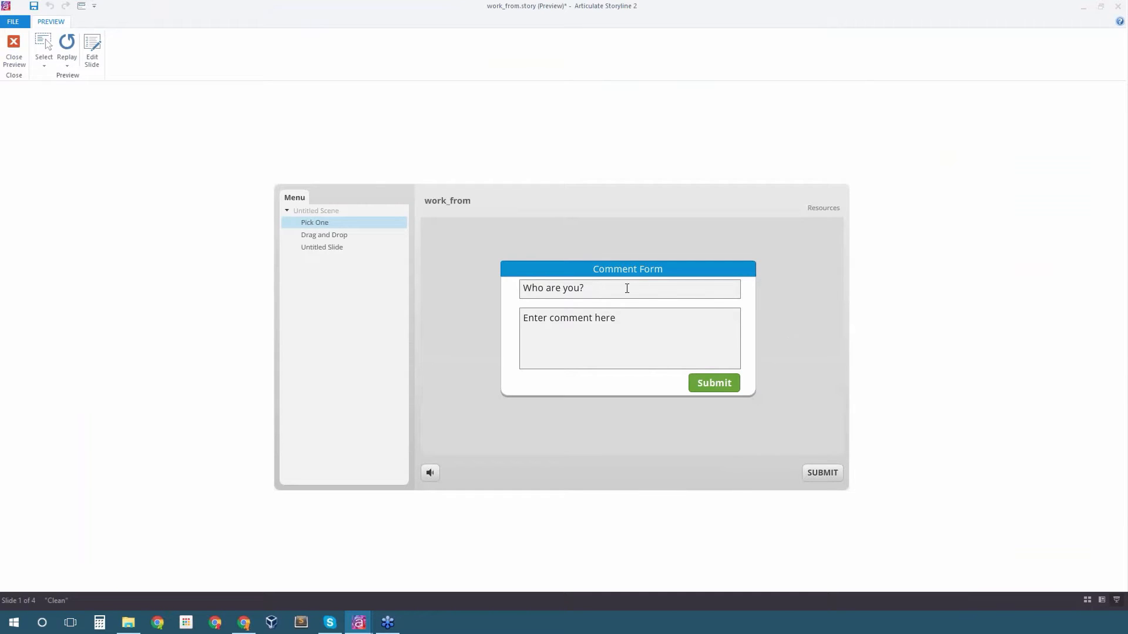
{"action": "left_click", "coordinate": [627, 288]}
{"action": "type", "text": "setre"}
{"action": "left_click", "coordinate": [645, 323]}
{"action": "type", "text": "drt"}
{"action": "left_click", "coordinate": [715, 384]}
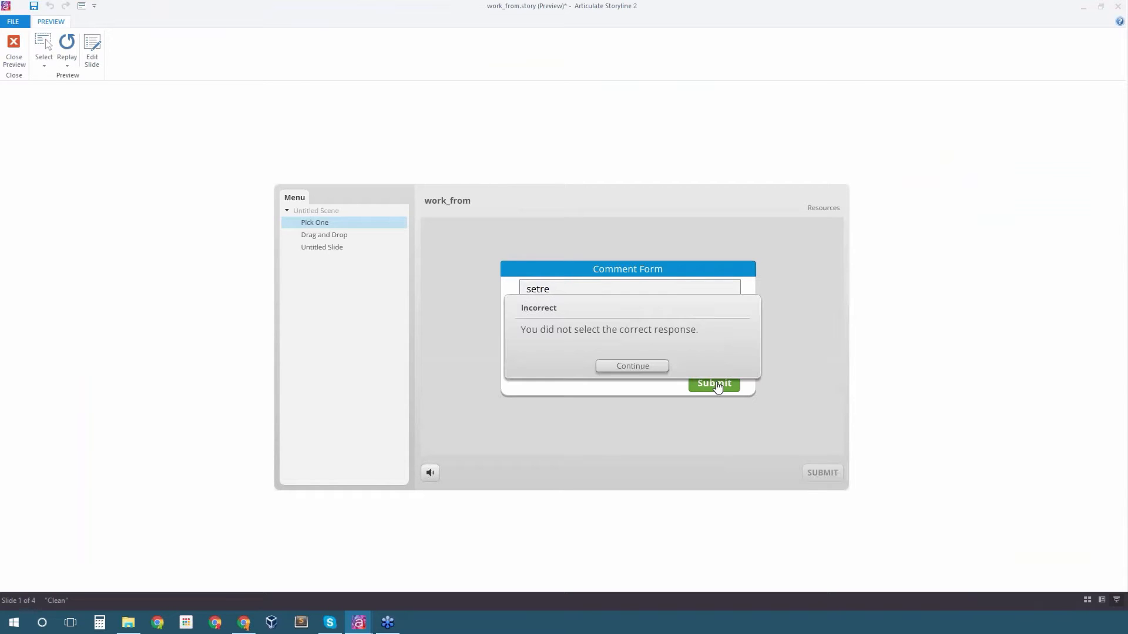
Continue past the feedback, view Untitled Slide in the project preview, and close the preview
{"action": "left_click", "coordinate": [633, 366]}
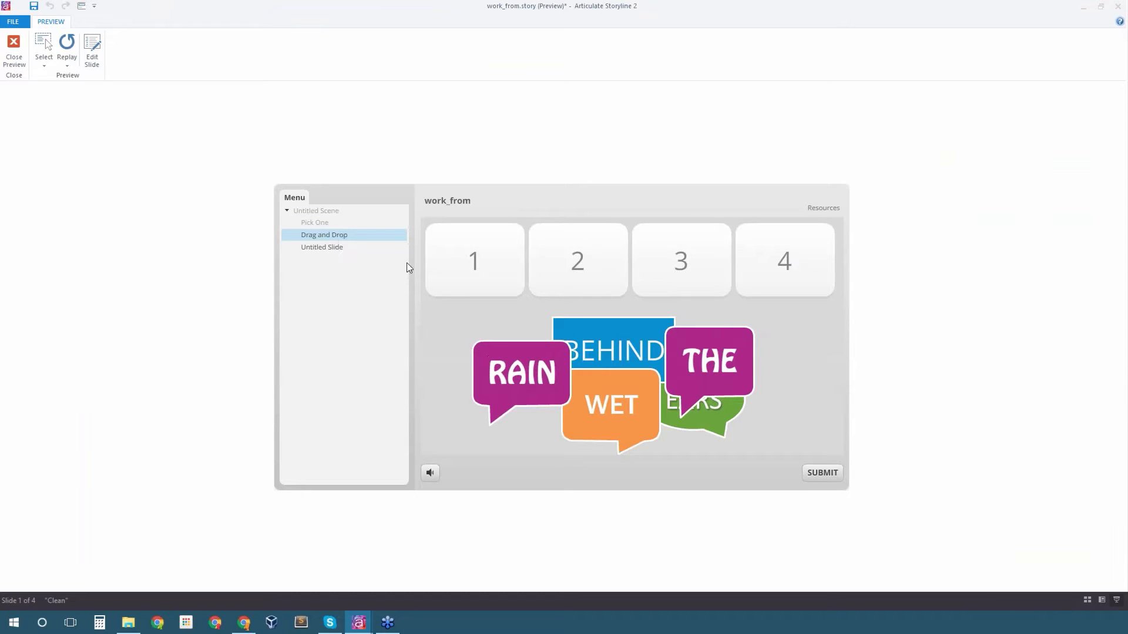
{"action": "left_click", "coordinate": [324, 250]}
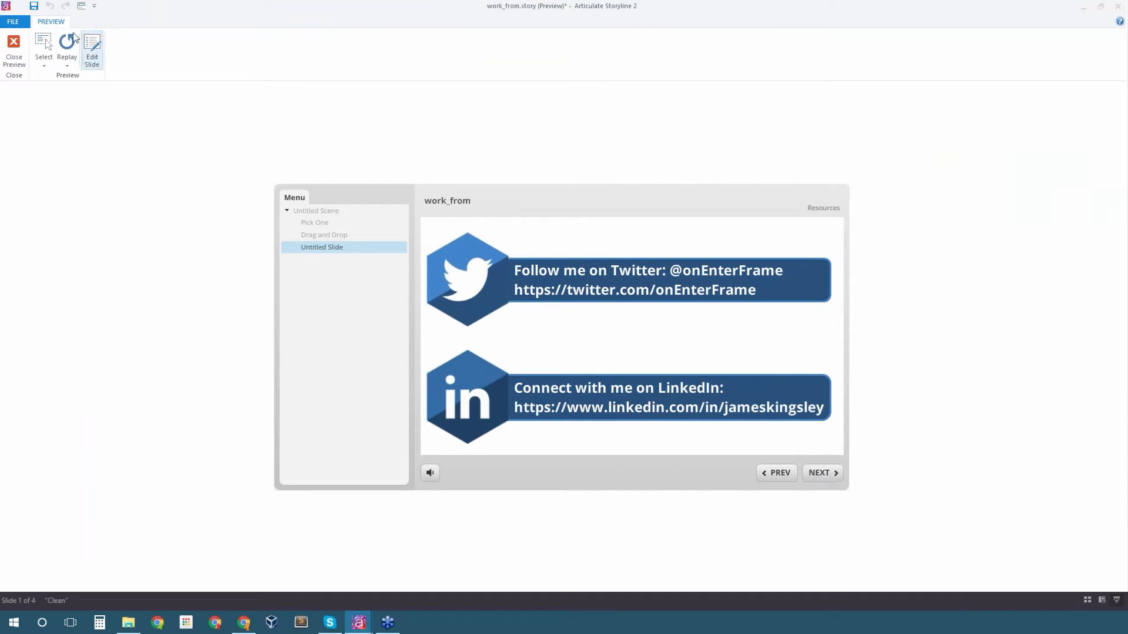
{"action": "left_click", "coordinate": [15, 47]}
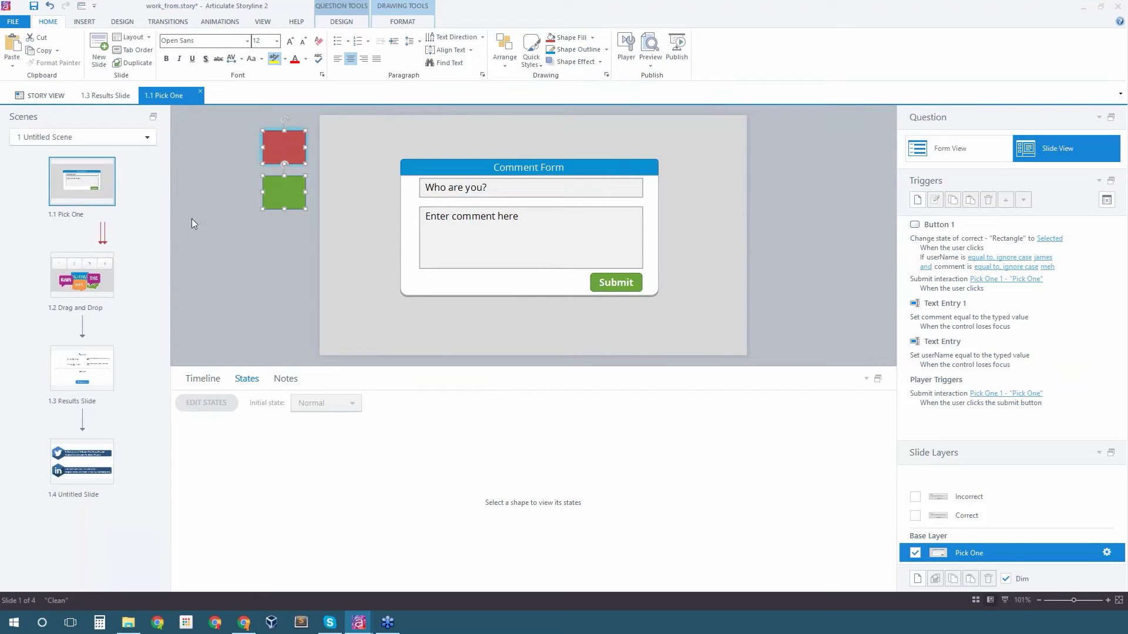
{"action": "left_click", "coordinate": [650, 65]}
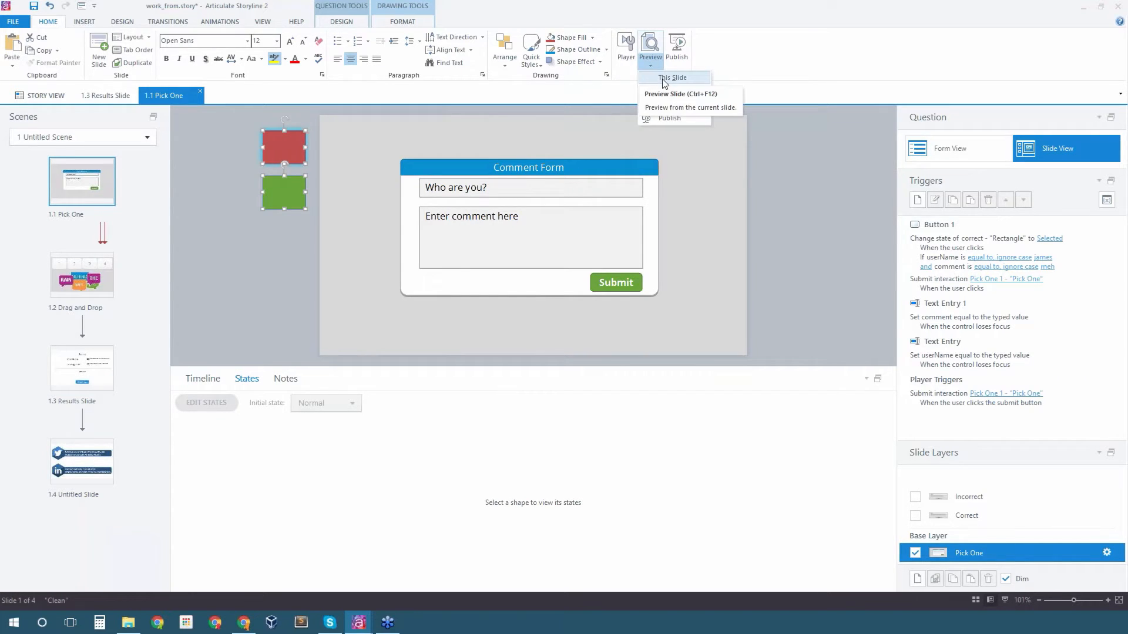
{"action": "left_click", "coordinate": [664, 79]}
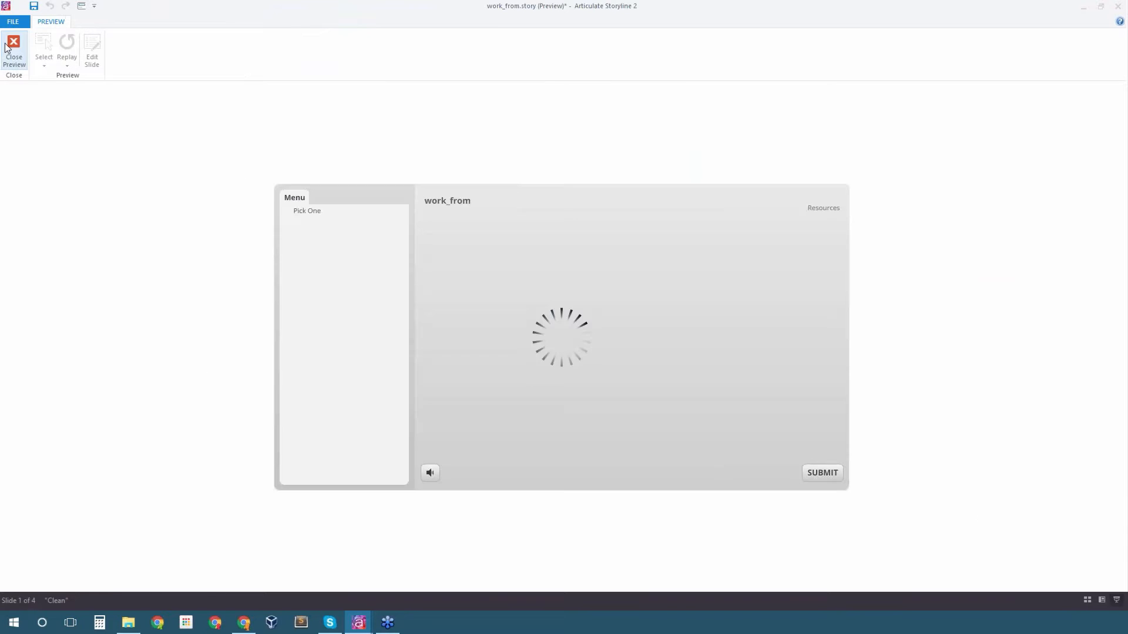
{"action": "left_click", "coordinate": [7, 63]}
Preview the entire project and submit the comment form with name "wser" and comment "ret"
{"action": "left_click", "coordinate": [651, 64]}
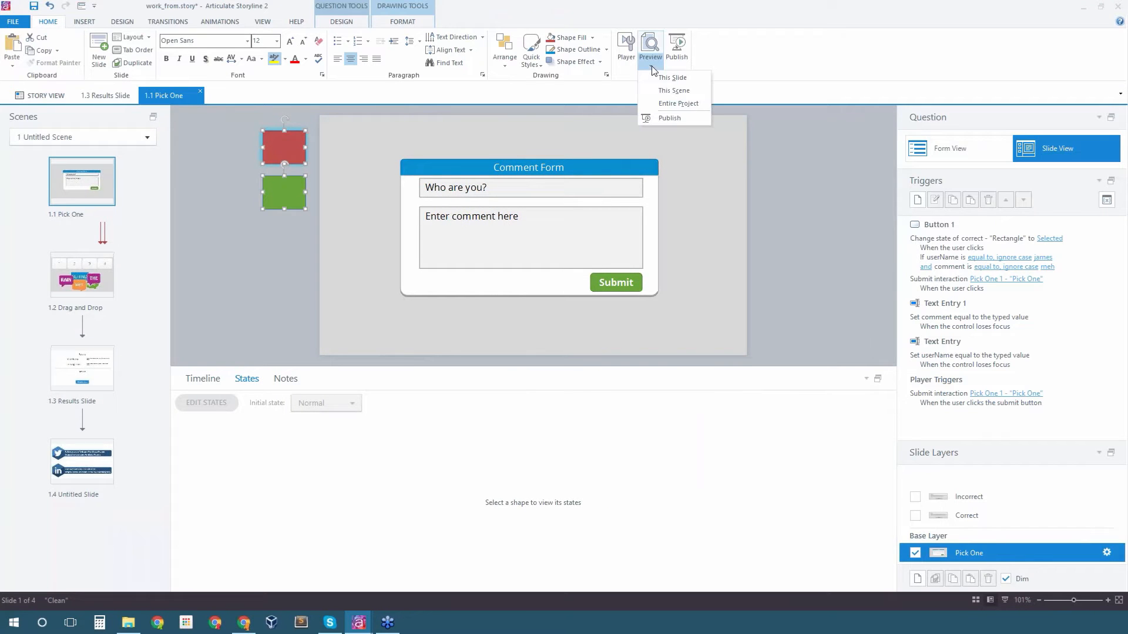
{"action": "left_click", "coordinate": [680, 103]}
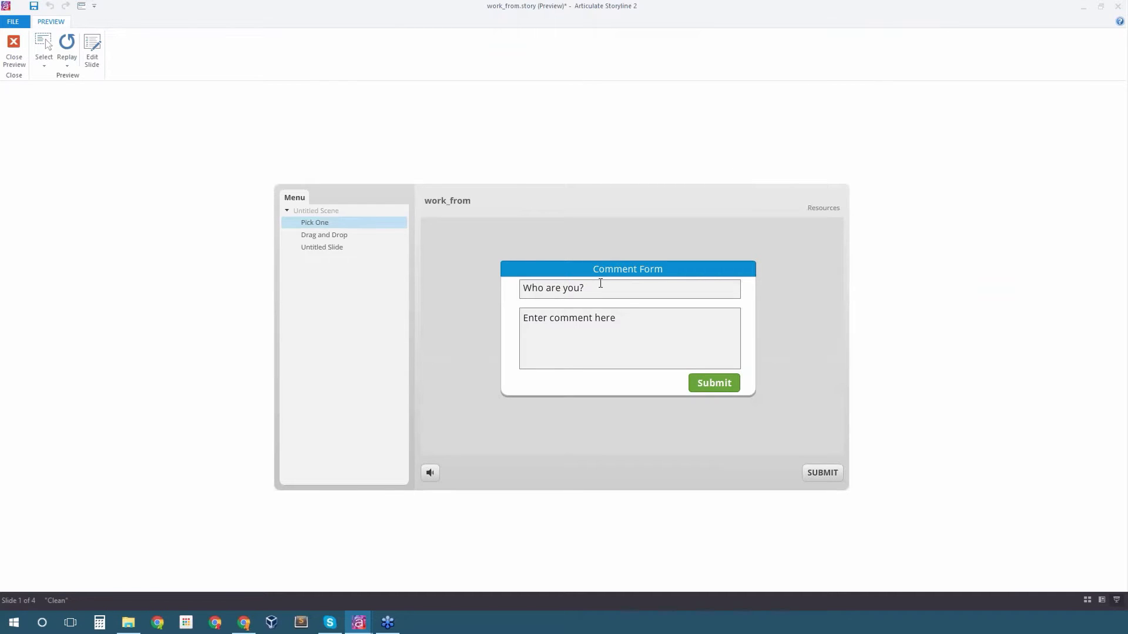
{"action": "left_click", "coordinate": [599, 286]}
{"action": "type", "text": "wser"}
{"action": "left_click", "coordinate": [638, 328]}
{"action": "type", "text": "ret"}
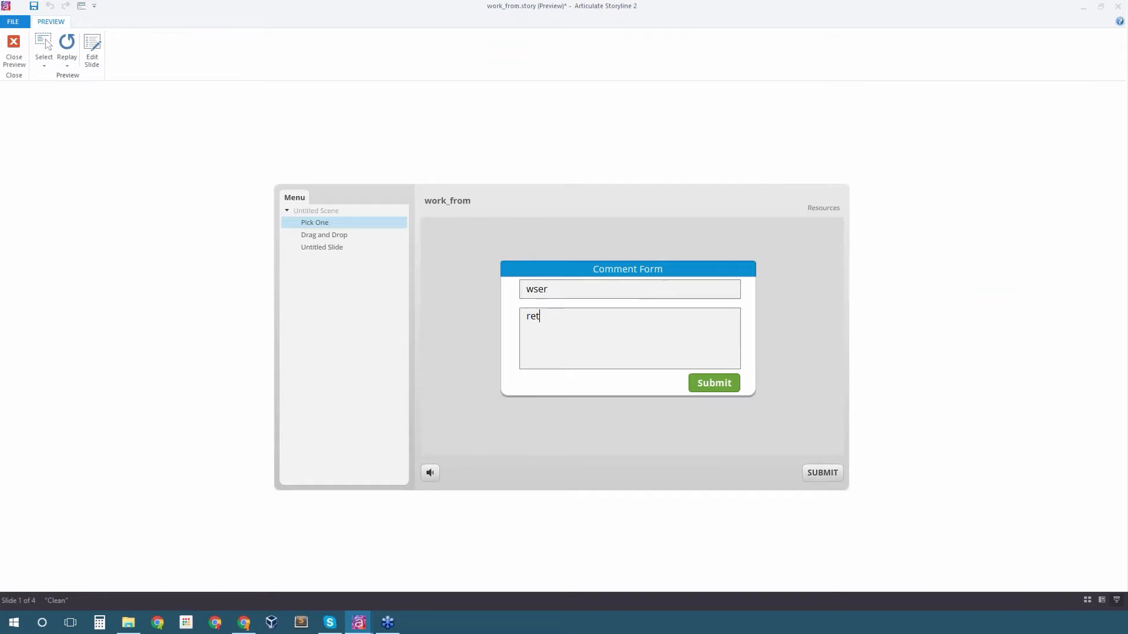
{"action": "left_click", "coordinate": [729, 389]}
Continue past the feedback, submit the drag-and-drop question with THE placed on target 4, view the results slide, and close the preview
{"action": "left_click", "coordinate": [632, 366]}
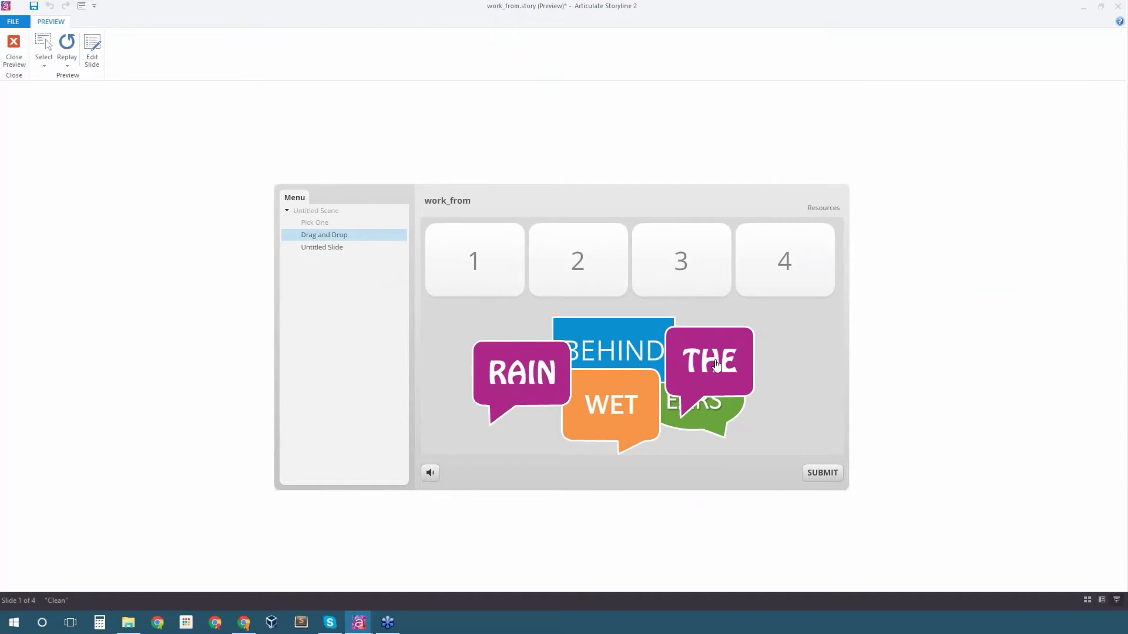
{"action": "left_click_drag", "start_coordinate": [717, 367], "coordinate": [785, 264]}
{"action": "left_click", "coordinate": [826, 475]}
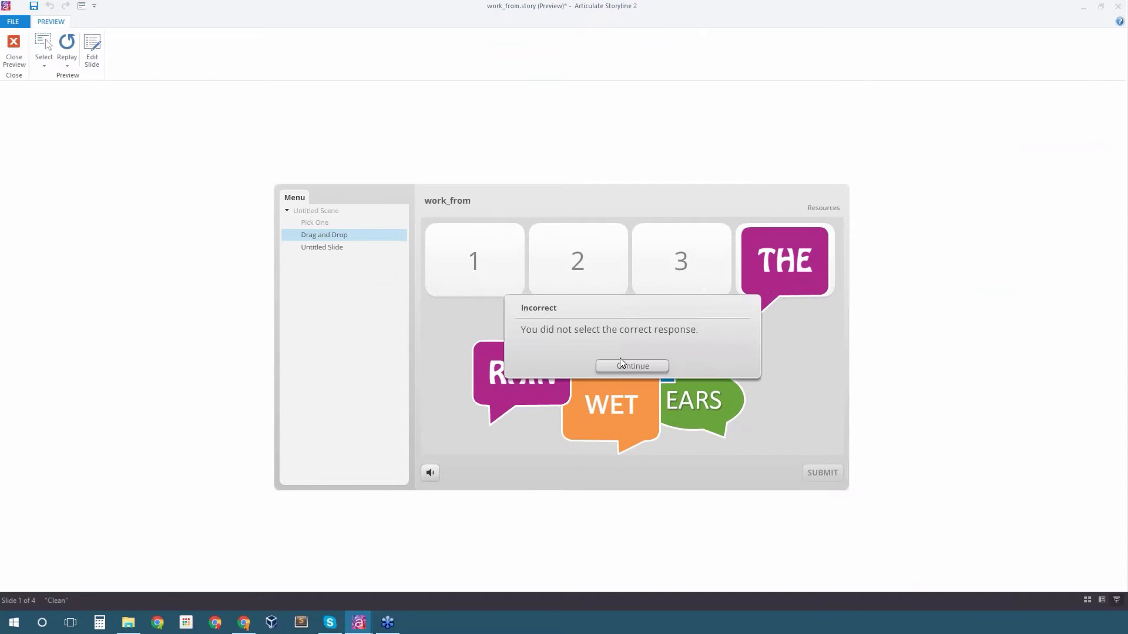
{"action": "left_click", "coordinate": [624, 361]}
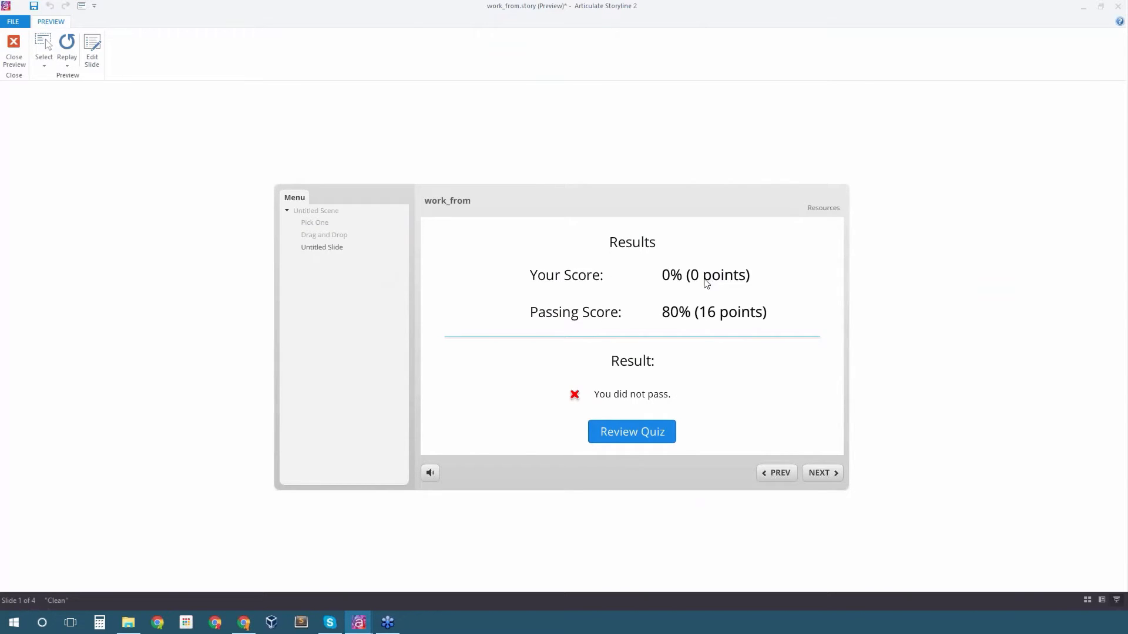
{"action": "left_click", "coordinate": [15, 43]}
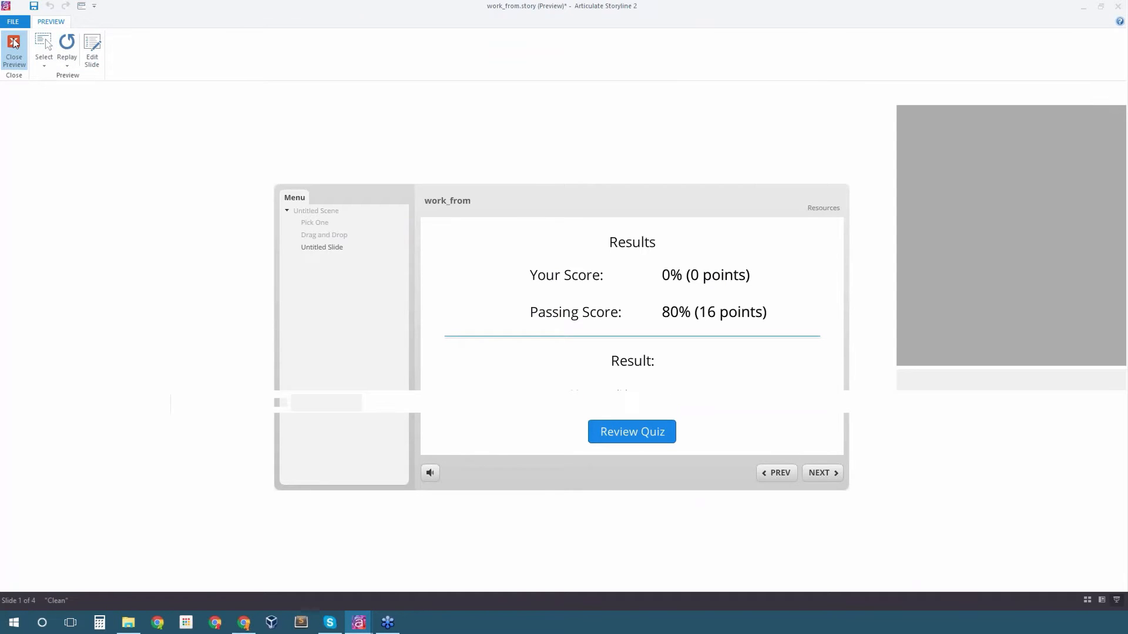
Reduce the name entry field's placeholder text to "Who are y"
{"action": "left_click", "coordinate": [496, 196]}
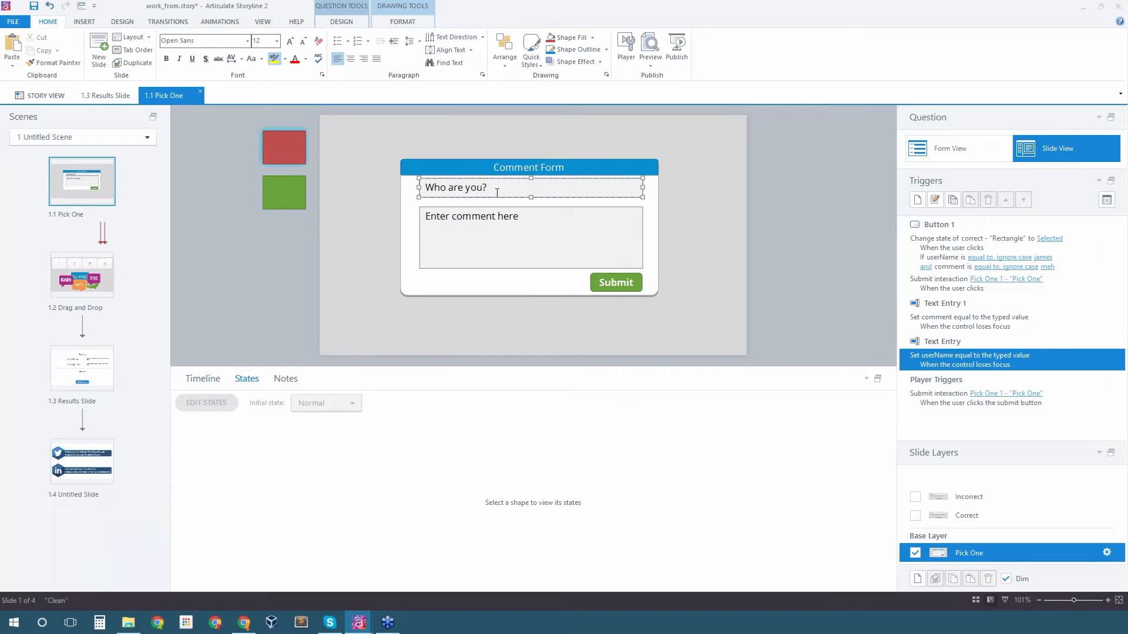
{"action": "type", "text": "james"}
{"action": "key", "text": "BackSpace"}
{"action": "key", "text": "BackSpace"}
{"action": "key", "text": "BackSpace"}
{"action": "key", "text": "BackSpace"}
{"action": "key", "text": "BackSpace"}
{"action": "key", "text": "BackSpace"}
{"action": "key", "text": "BackSpace"}
{"action": "key", "text": "BackSpace"}
{"action": "left_click", "coordinate": [650, 66]}
{"action": "left_click", "coordinate": [667, 78]}
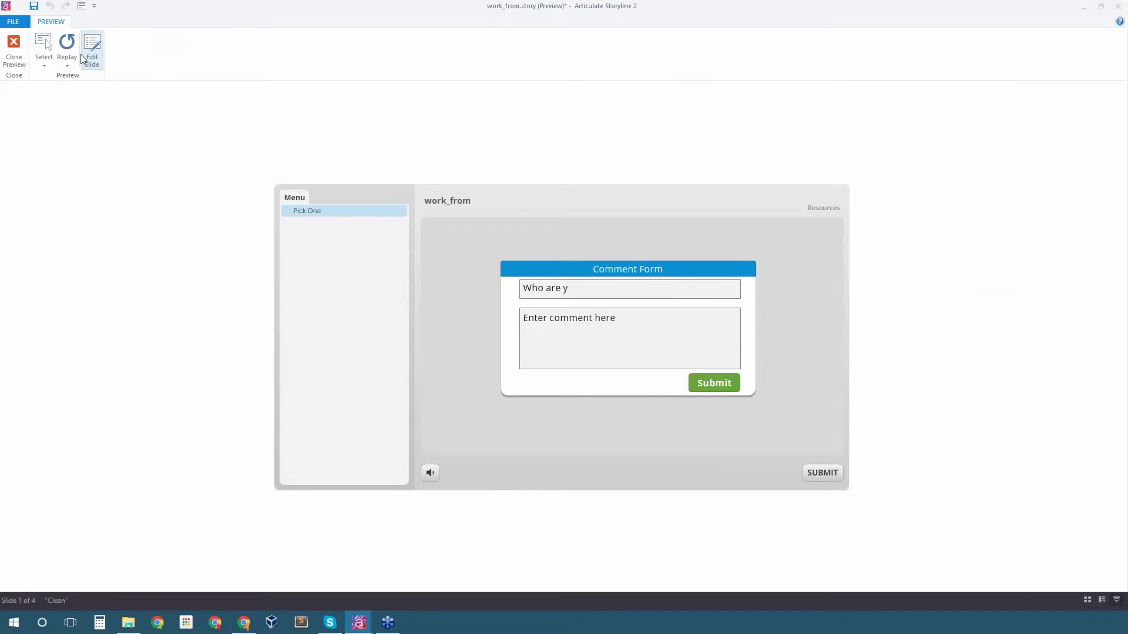
{"action": "left_click", "coordinate": [16, 53]}
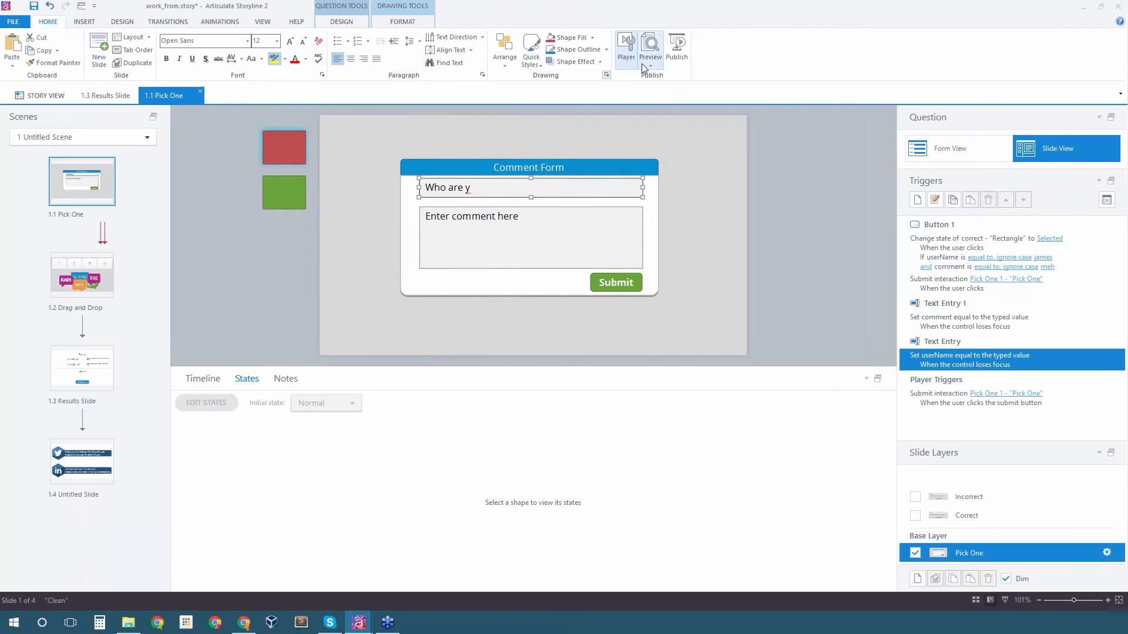
Preview the entire project and submit the comment form with the name required by the trigger condition and comment "meh"
{"action": "left_click", "coordinate": [648, 64]}
{"action": "left_click", "coordinate": [670, 103]}
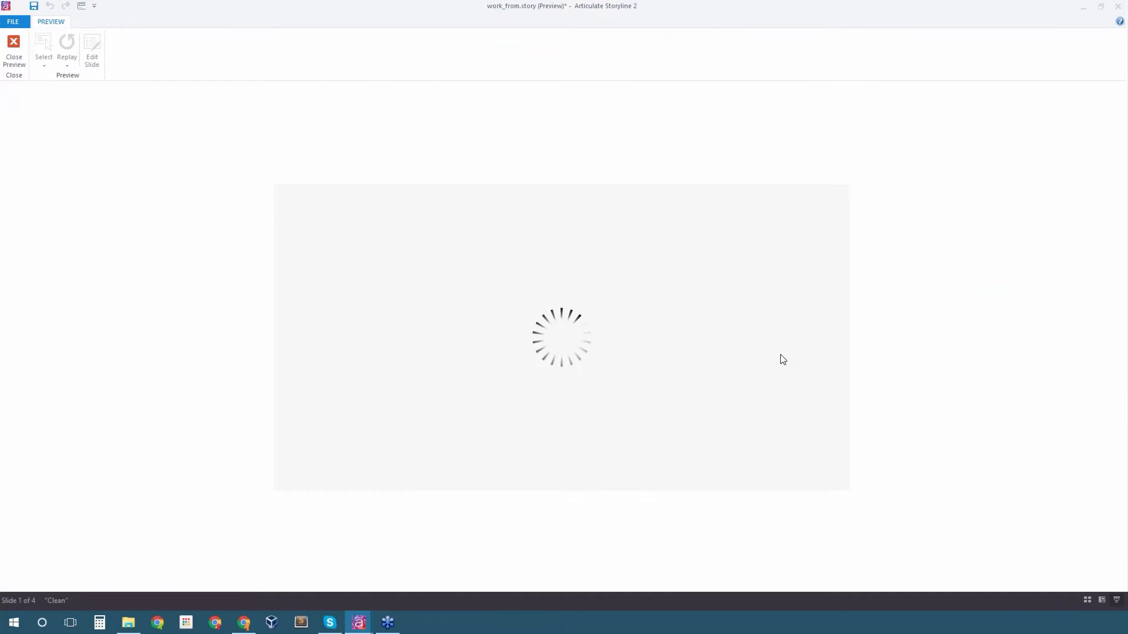
{"action": "left_click", "coordinate": [642, 285]}
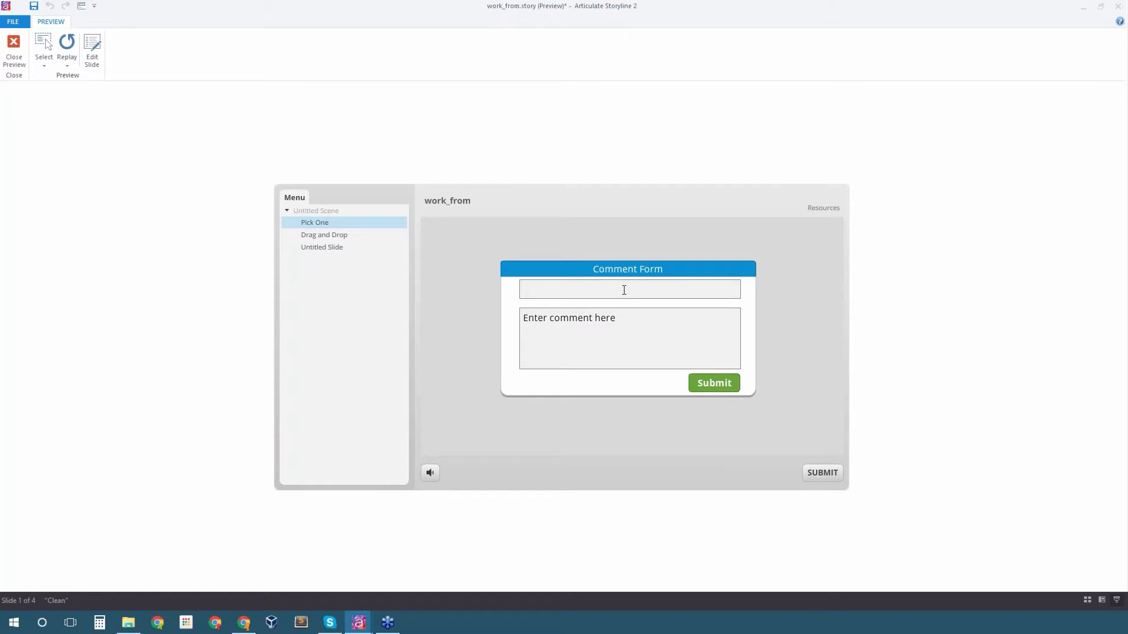
{"action": "type", "text": "james"}
{"action": "key", "text": "Tab"}
{"action": "type", "text": "meh"}
{"action": "left_click", "coordinate": [721, 389]}
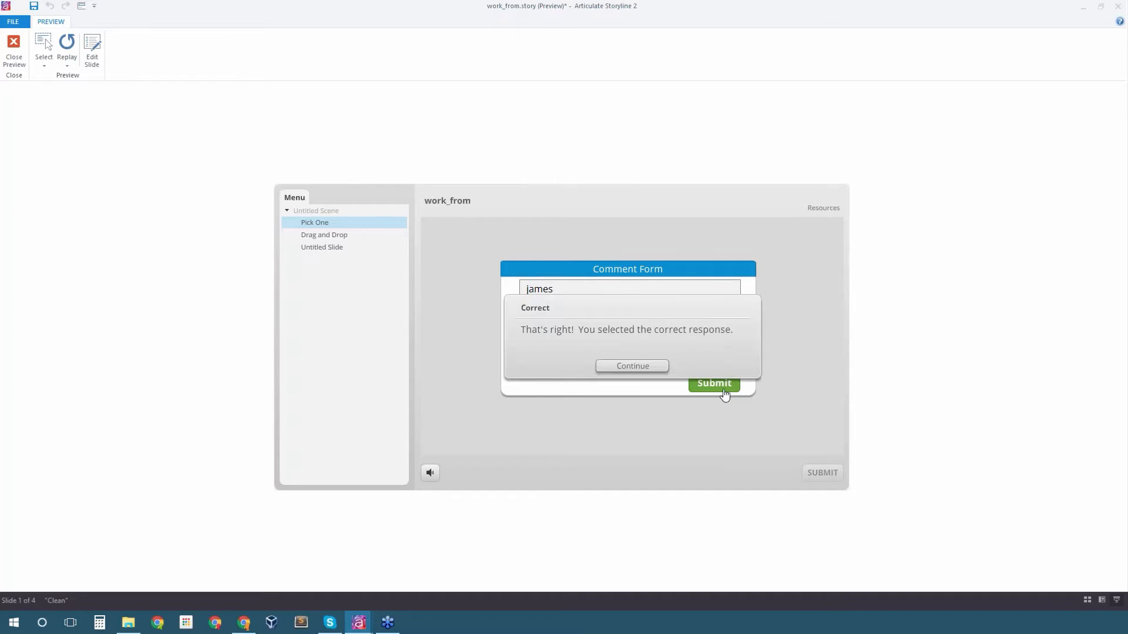
Continue to the drag-and-drop question, submit it with THE on target 4, check the score on the results slide, and close the preview
{"action": "left_click", "coordinate": [653, 370]}
{"action": "left_click_drag", "start_coordinate": [690, 363], "coordinate": [806, 280]}
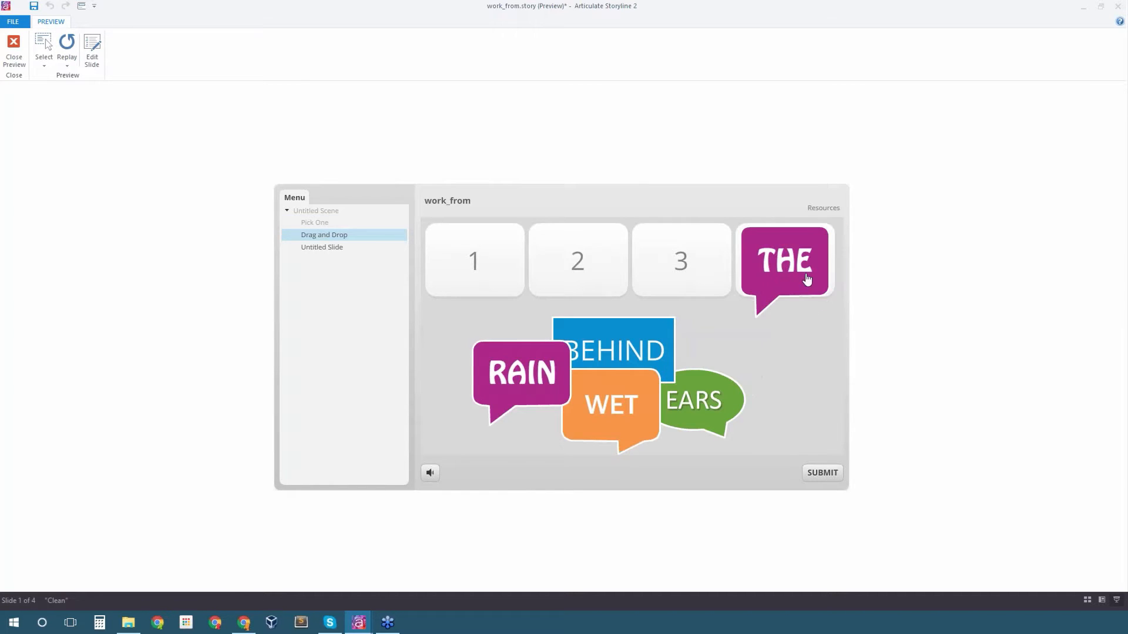
{"action": "left_click", "coordinate": [822, 473]}
{"action": "left_click", "coordinate": [663, 366]}
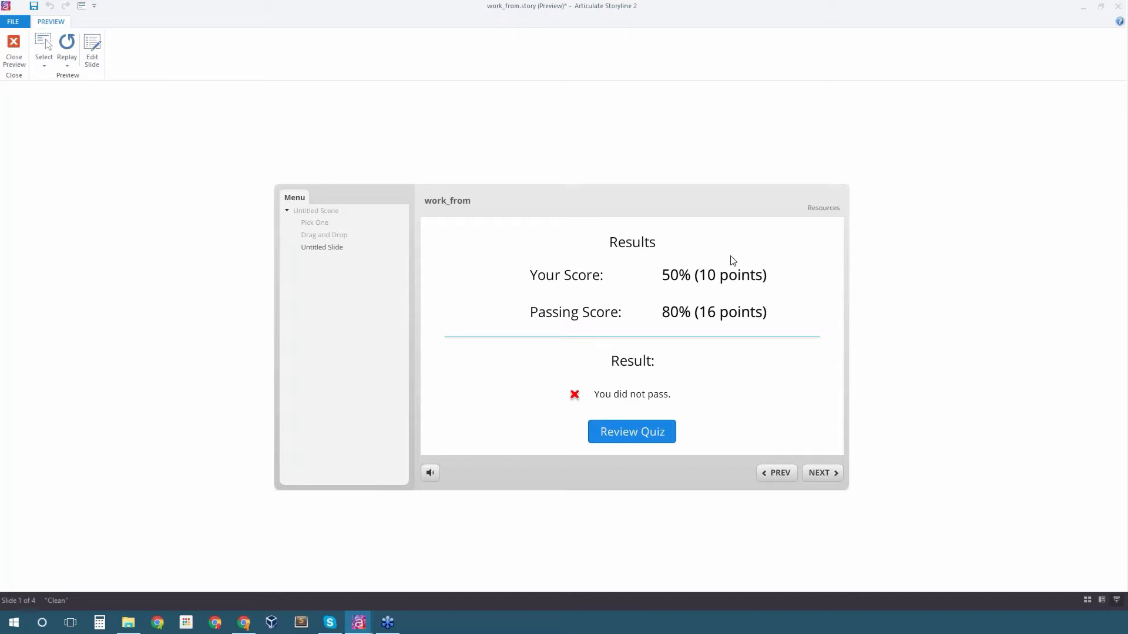
{"action": "left_click", "coordinate": [18, 50]}
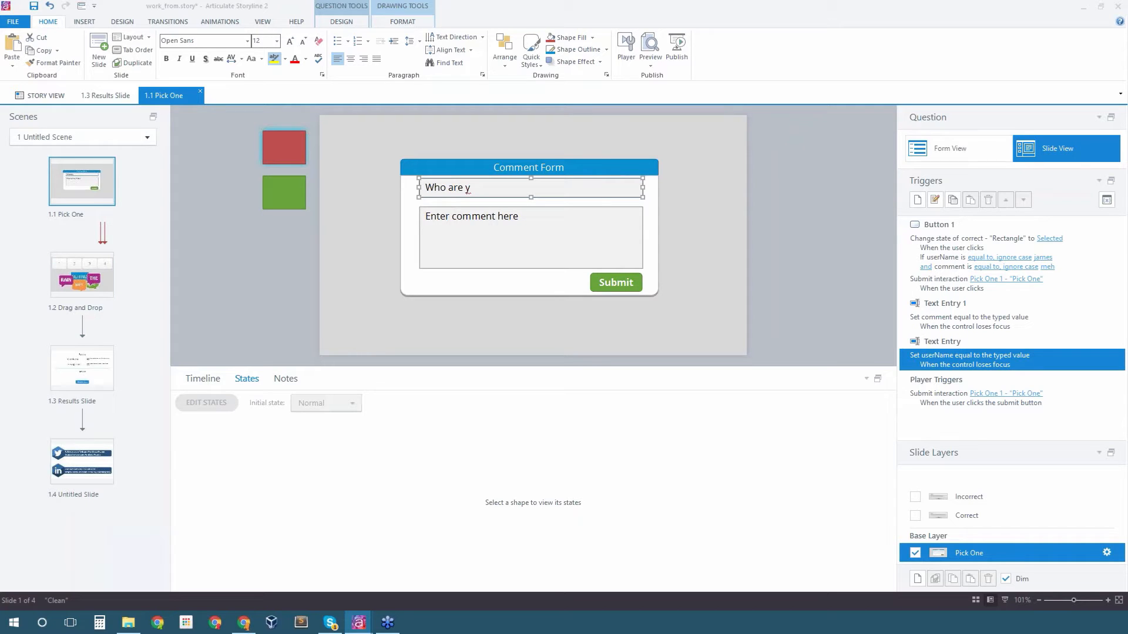
{"action": "left_click", "coordinate": [83, 273]}
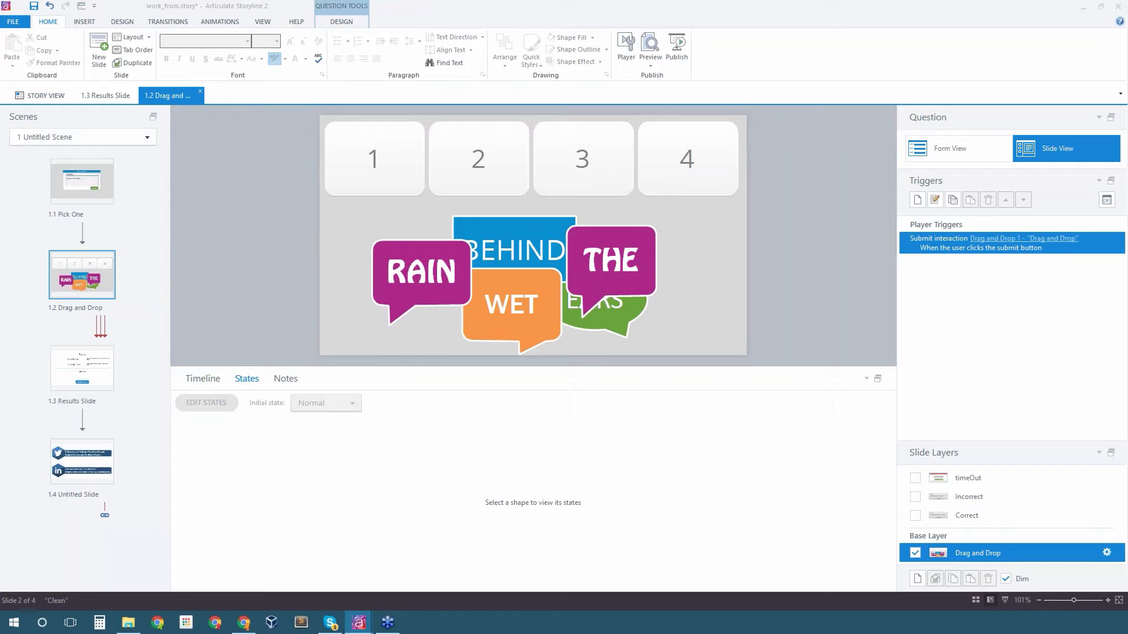
{"action": "key", "text": "Up"}
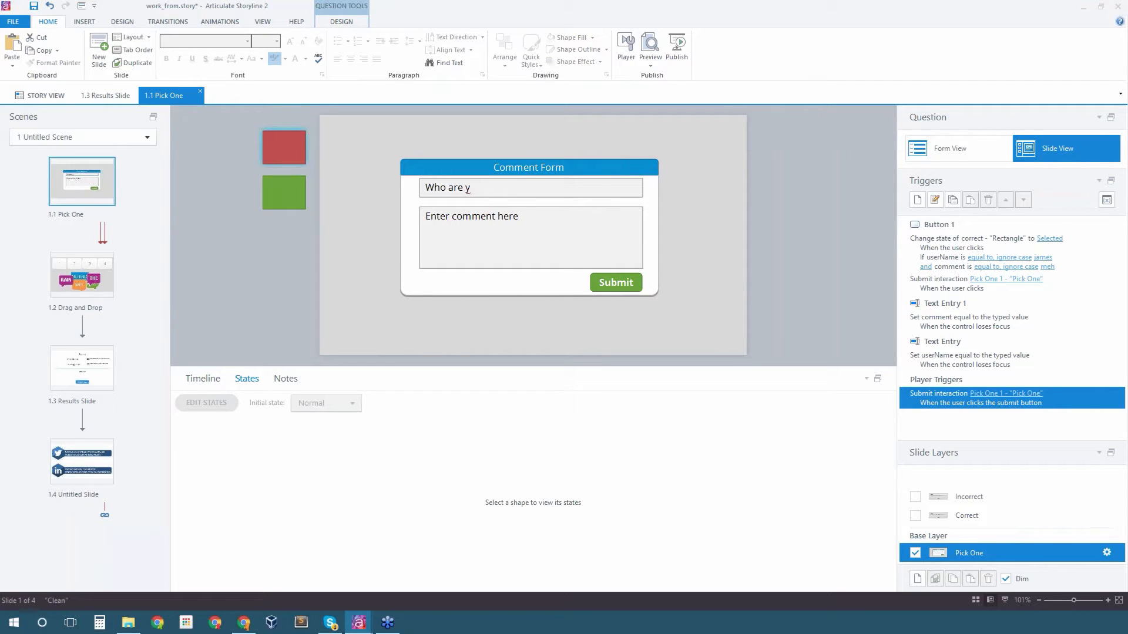
{"action": "left_click", "coordinate": [519, 217]}
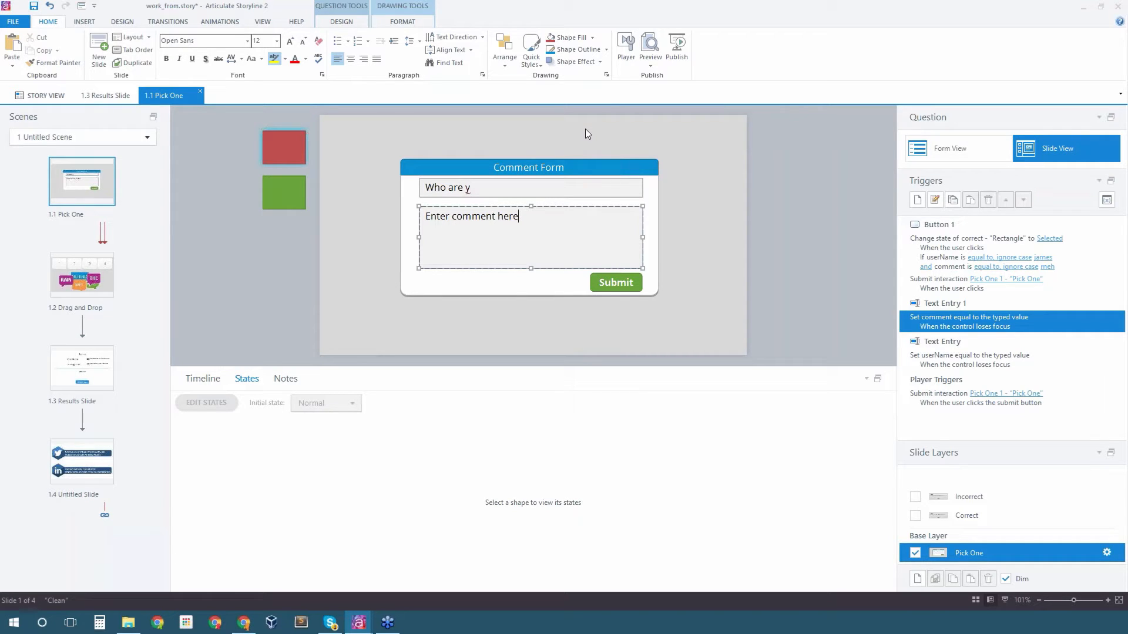
Draft an OR condition, comment equal to (ignore case) "hi", in the Submit button's change-state trigger, and discard it
{"action": "left_click", "coordinate": [952, 261]}
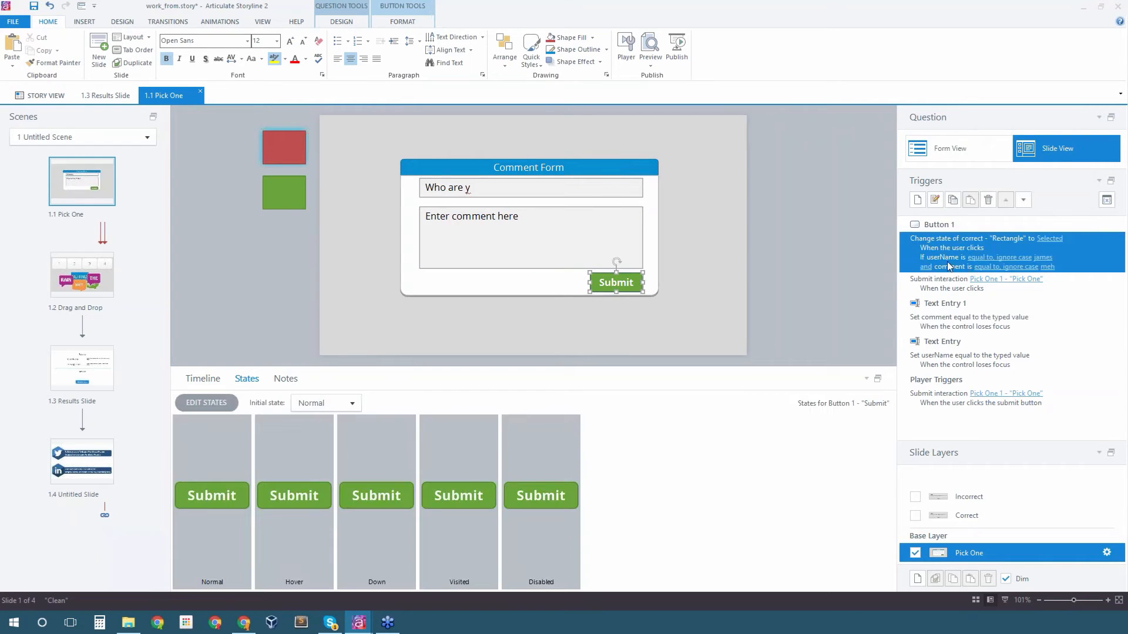
{"action": "double_click", "coordinate": [940, 262]}
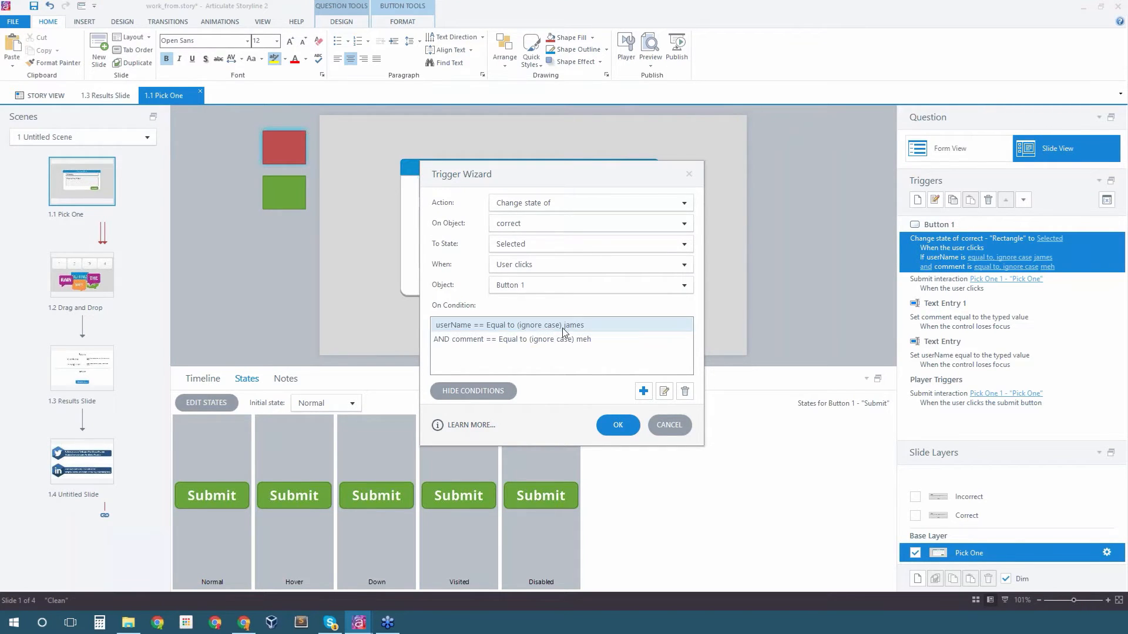
{"action": "left_click", "coordinate": [644, 391]}
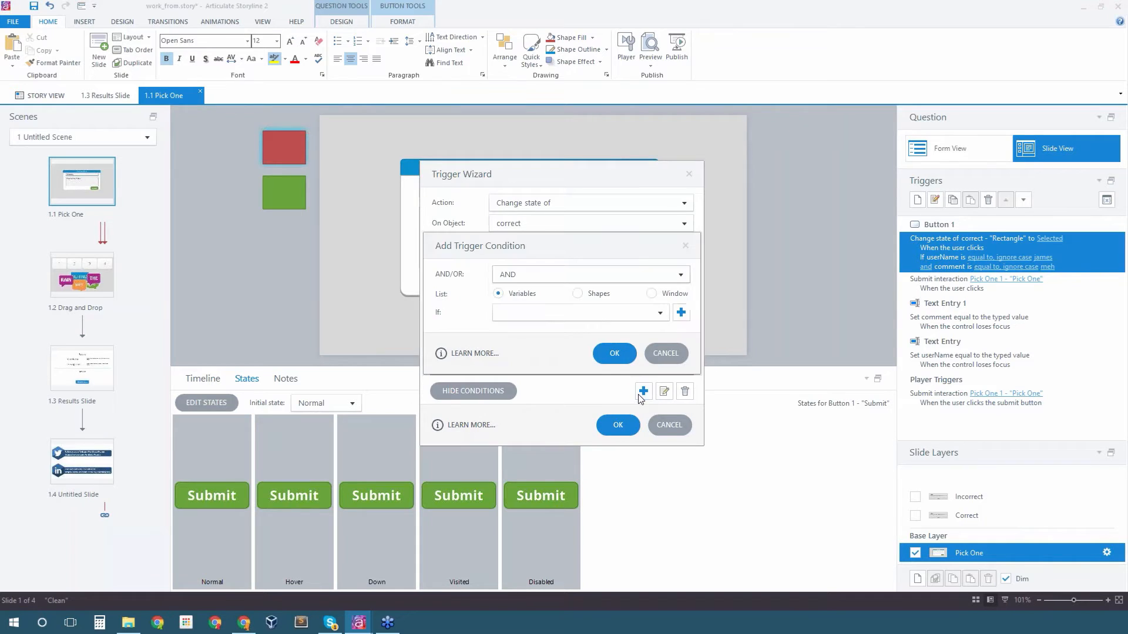
{"action": "left_click", "coordinate": [550, 280]}
{"action": "left_click", "coordinate": [538, 301]}
{"action": "left_click", "coordinate": [659, 312]}
{"action": "left_click", "coordinate": [535, 385]}
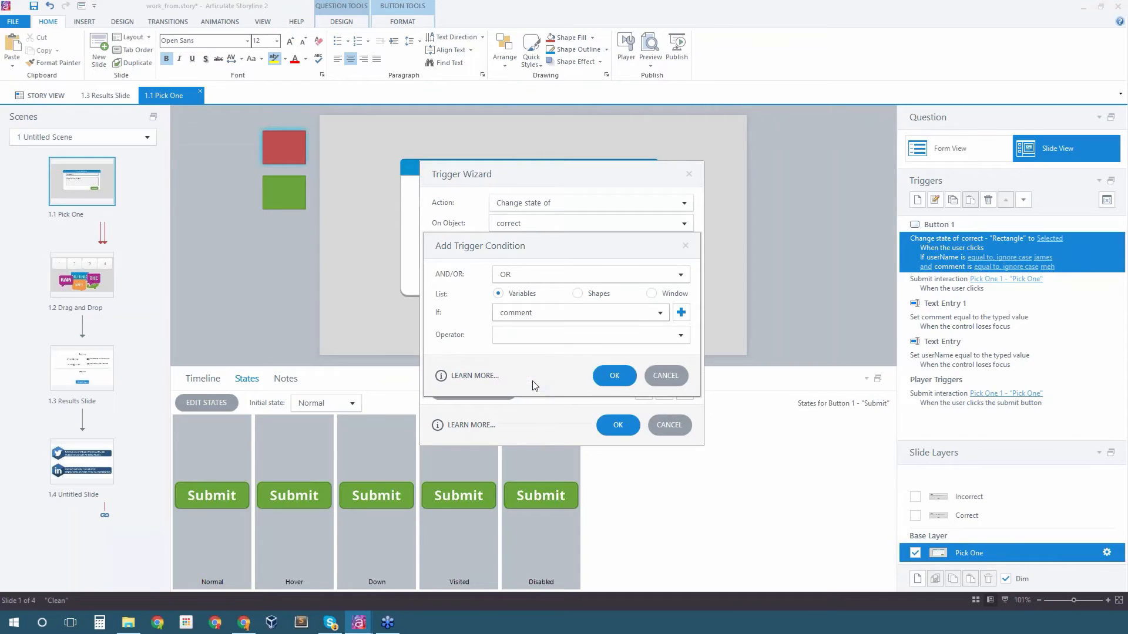
{"action": "left_click", "coordinate": [530, 336]}
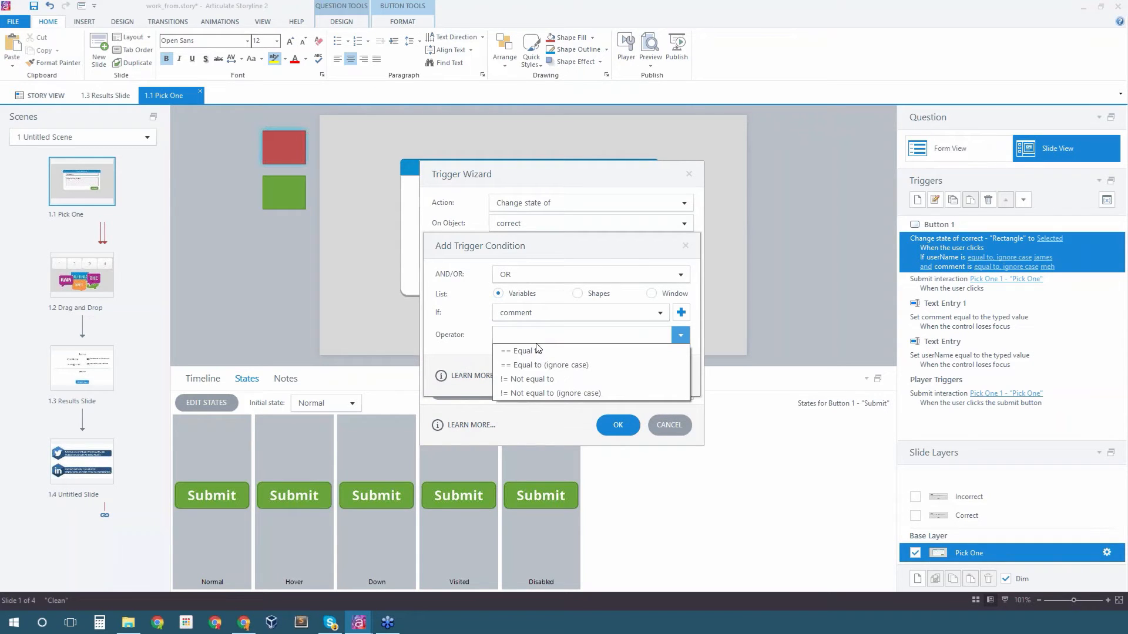
{"action": "left_click", "coordinate": [555, 366]}
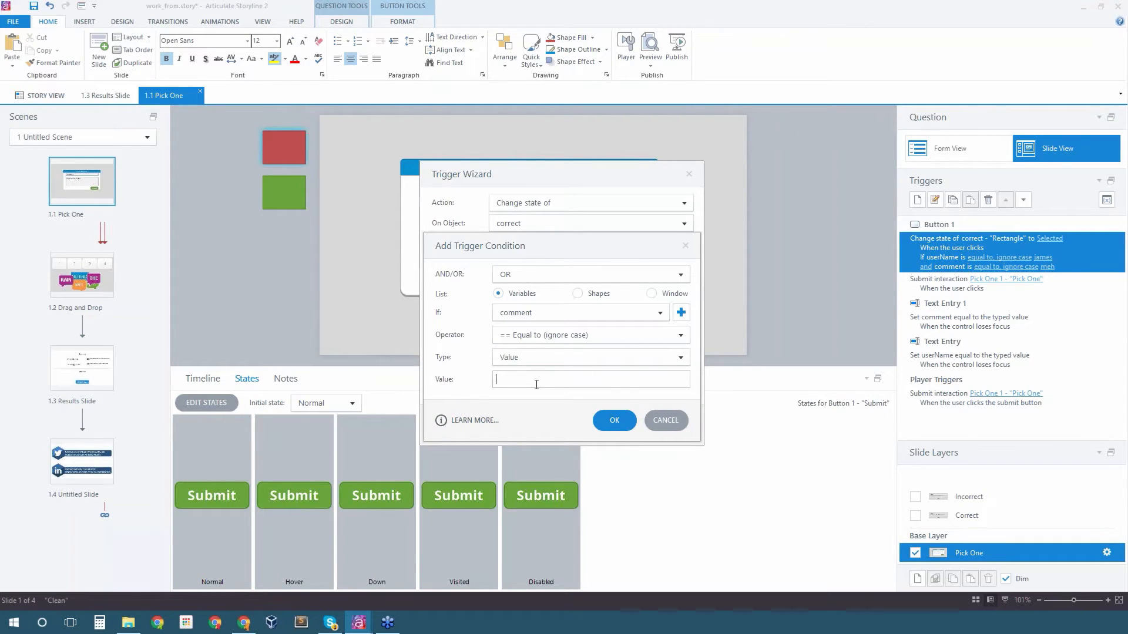
{"action": "type", "text": "j"}
{"action": "type", "text": "hi"}
{"action": "key", "text": "alt+Tab"}
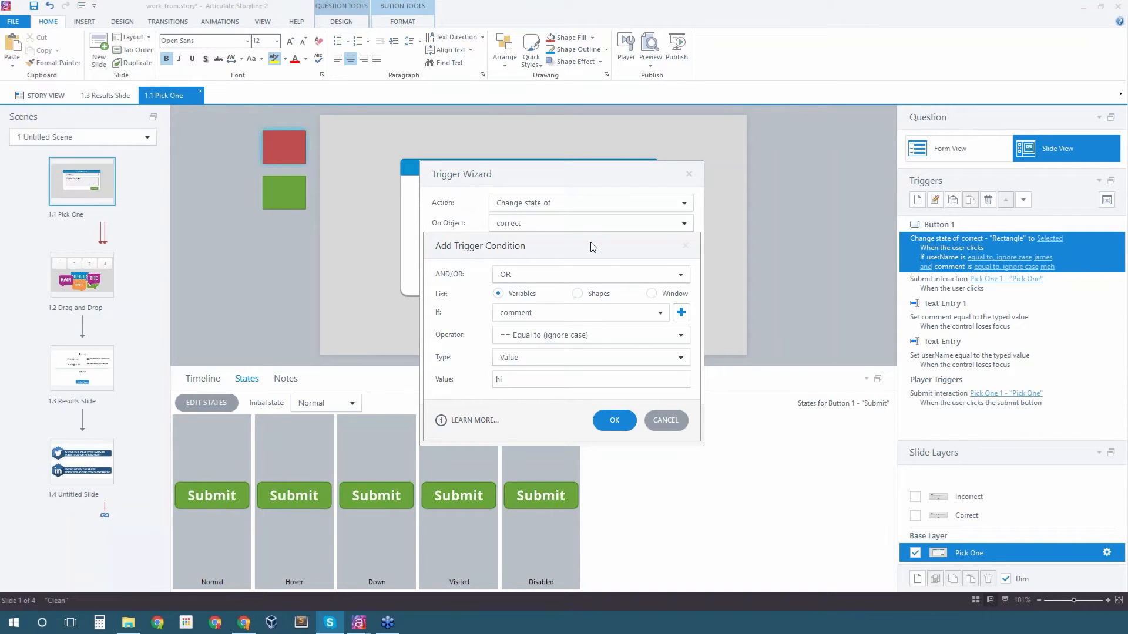
{"action": "left_click", "coordinate": [668, 419]}
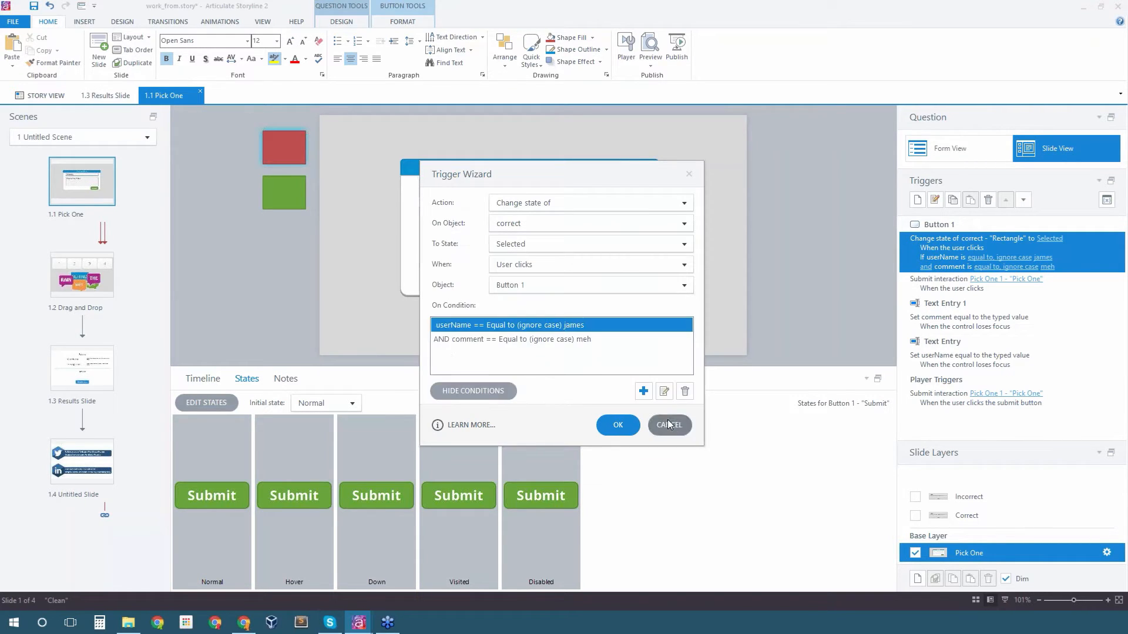
{"action": "left_click", "coordinate": [669, 421]}
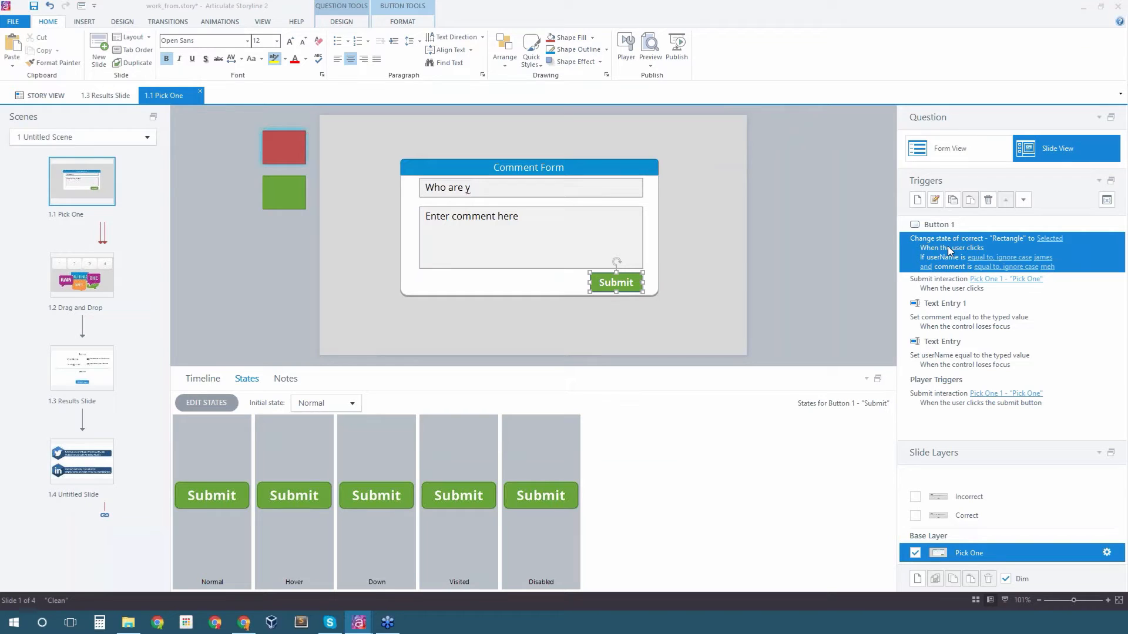
Restore the name entry field's placeholder text to "Who are you?"
{"action": "left_click", "coordinate": [519, 190]}
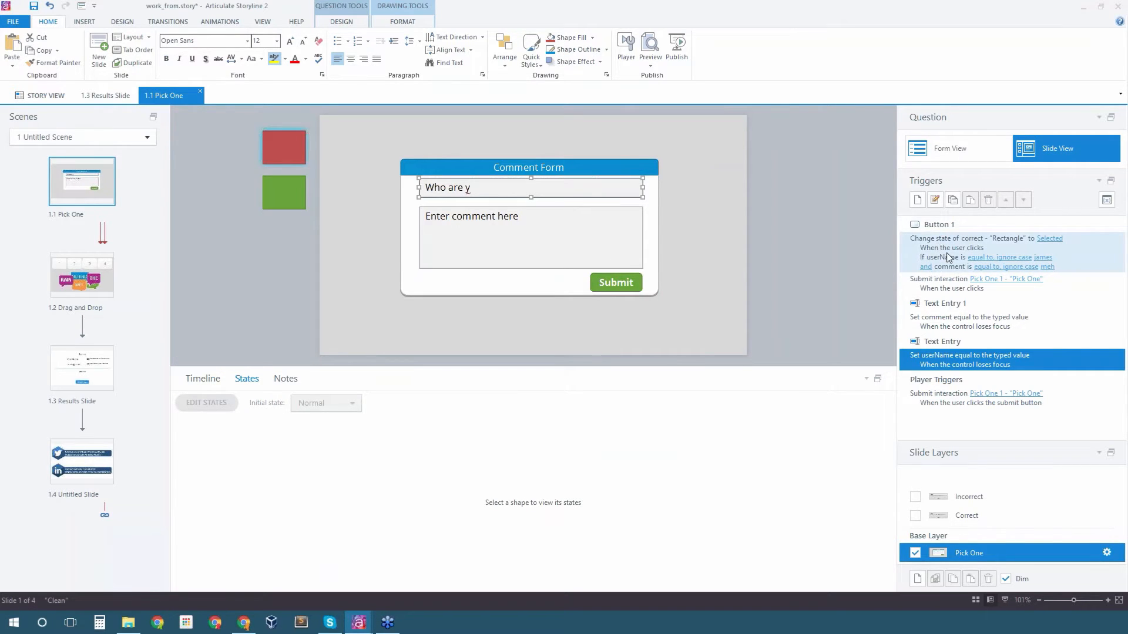
{"action": "left_click", "coordinate": [477, 189]}
{"action": "type", "text": "ou"}
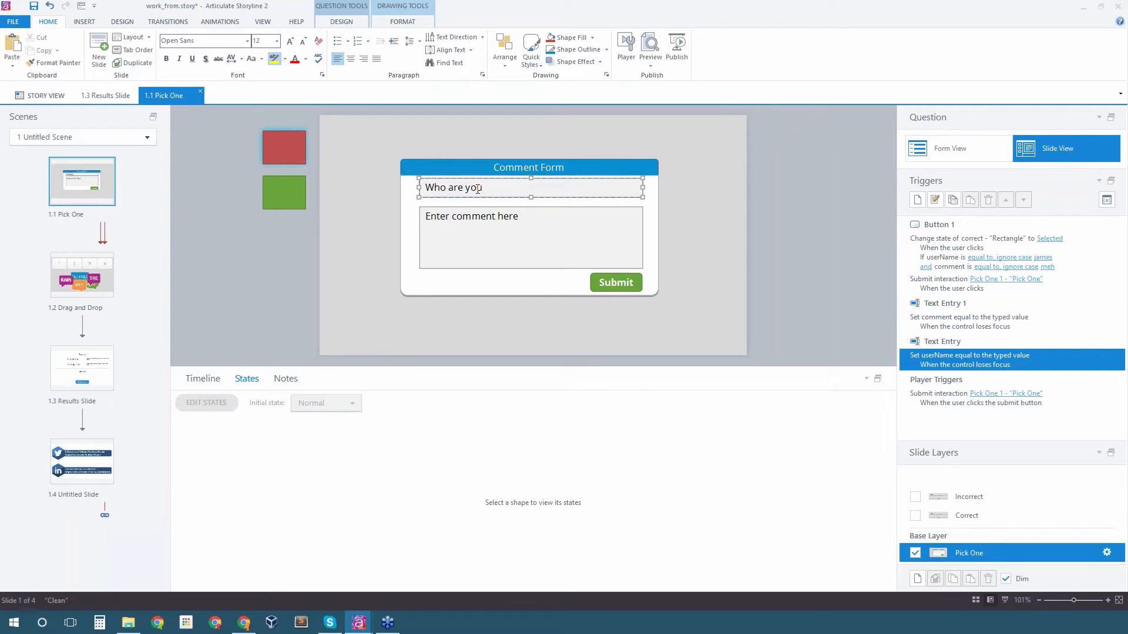
{"action": "type", "text": "?"}
Change the userName condition in the Submit button's change-state trigger to Not equal to "Who are you?" and save the trigger
{"action": "left_click", "coordinate": [956, 250]}
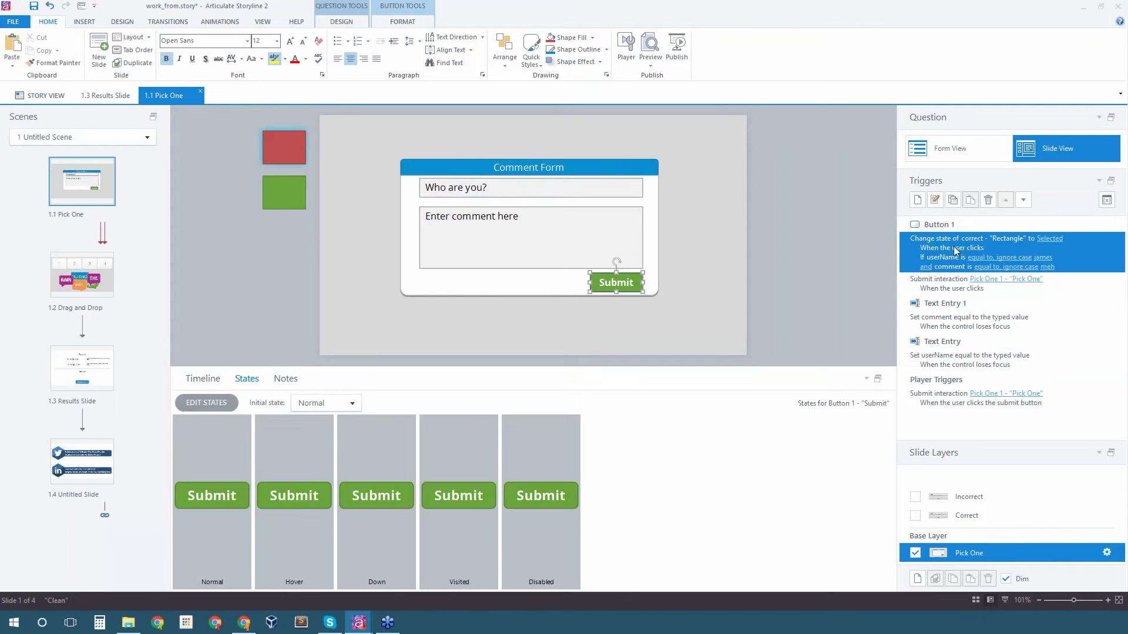
{"action": "double_click", "coordinate": [948, 254]}
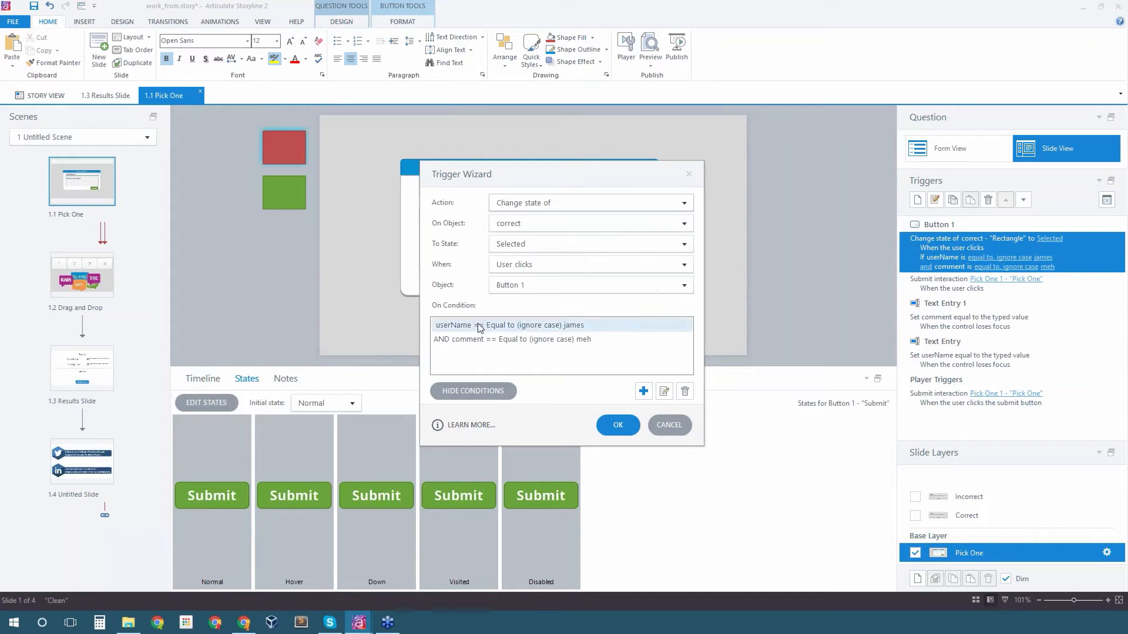
{"action": "double_click", "coordinate": [492, 328]}
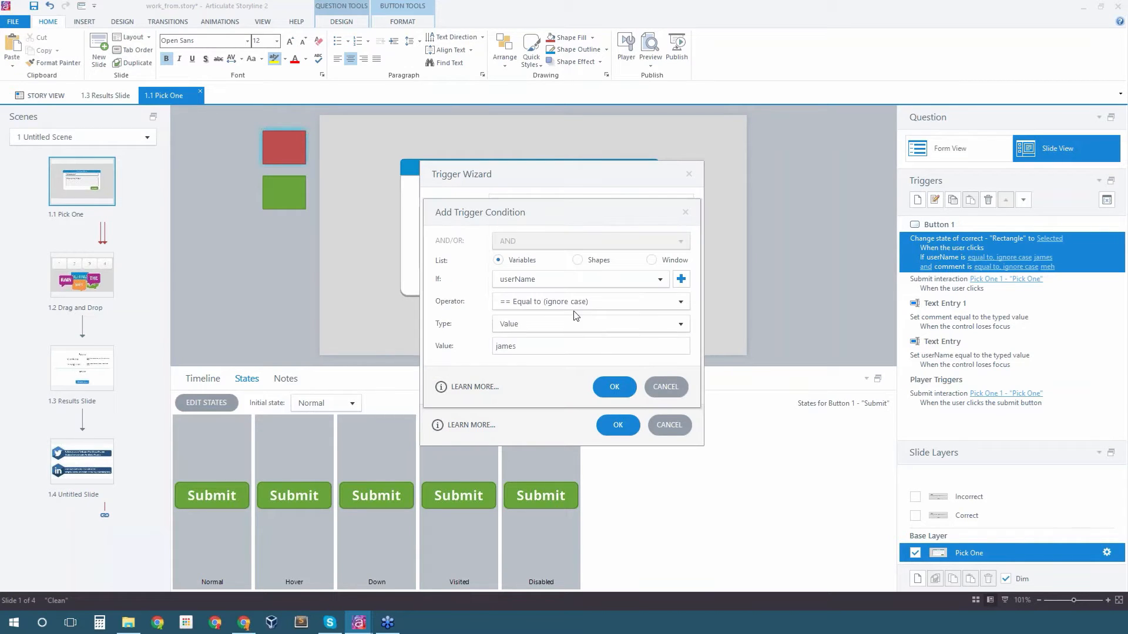
{"action": "left_click", "coordinate": [588, 305]}
{"action": "left_click", "coordinate": [566, 344]}
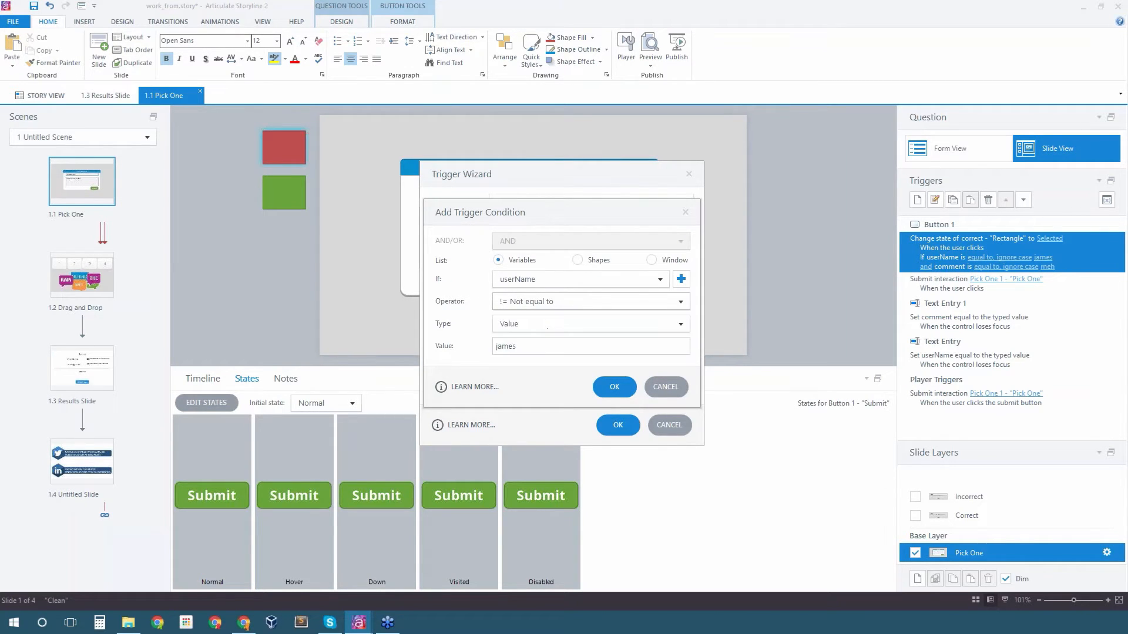
{"action": "left_click_drag", "start_coordinate": [539, 345], "coordinate": [426, 345]}
{"action": "type", "text": "Who are you?"}
{"action": "left_click", "coordinate": [605, 388]}
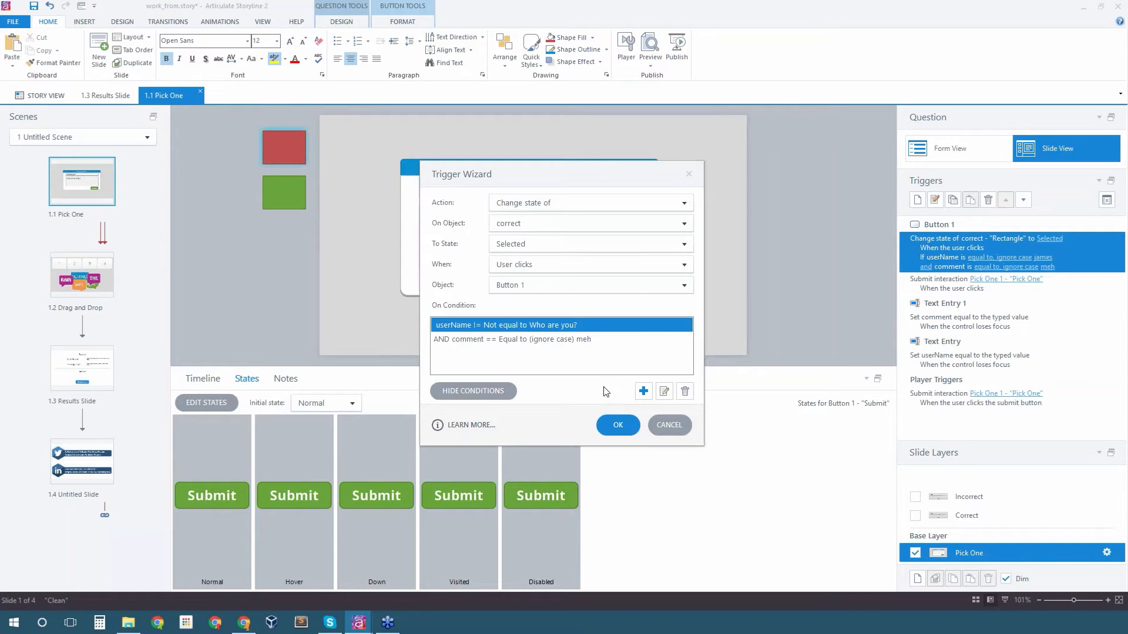
{"action": "left_click", "coordinate": [624, 425]}
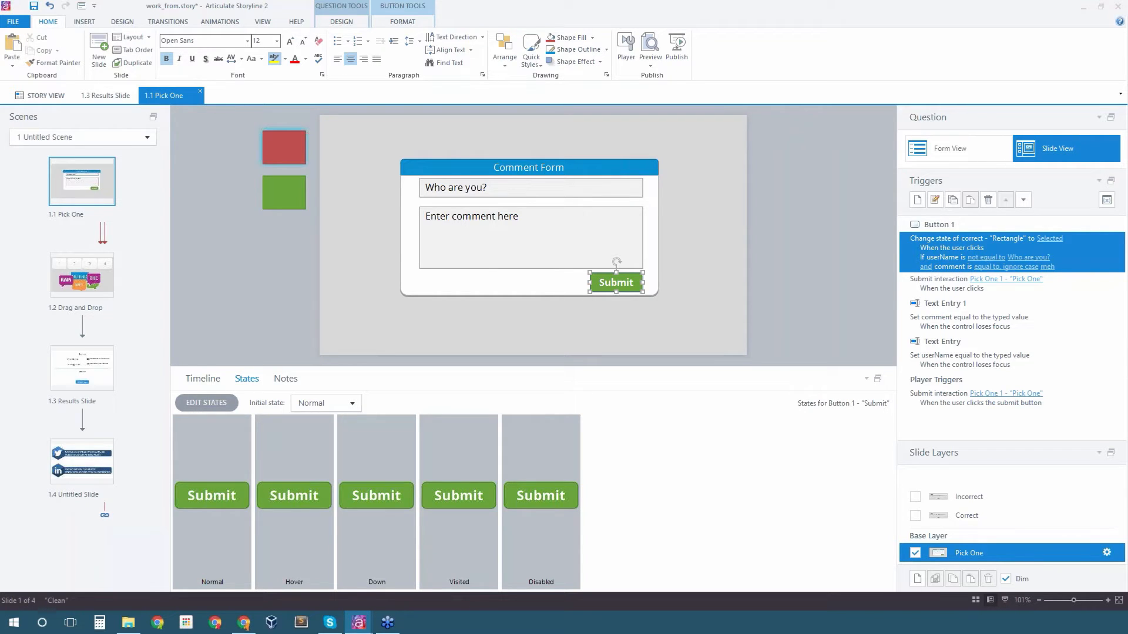
Check the states of the two off-slide rectangles and clear the name entry field's placeholder text
{"action": "left_click", "coordinate": [281, 149]}
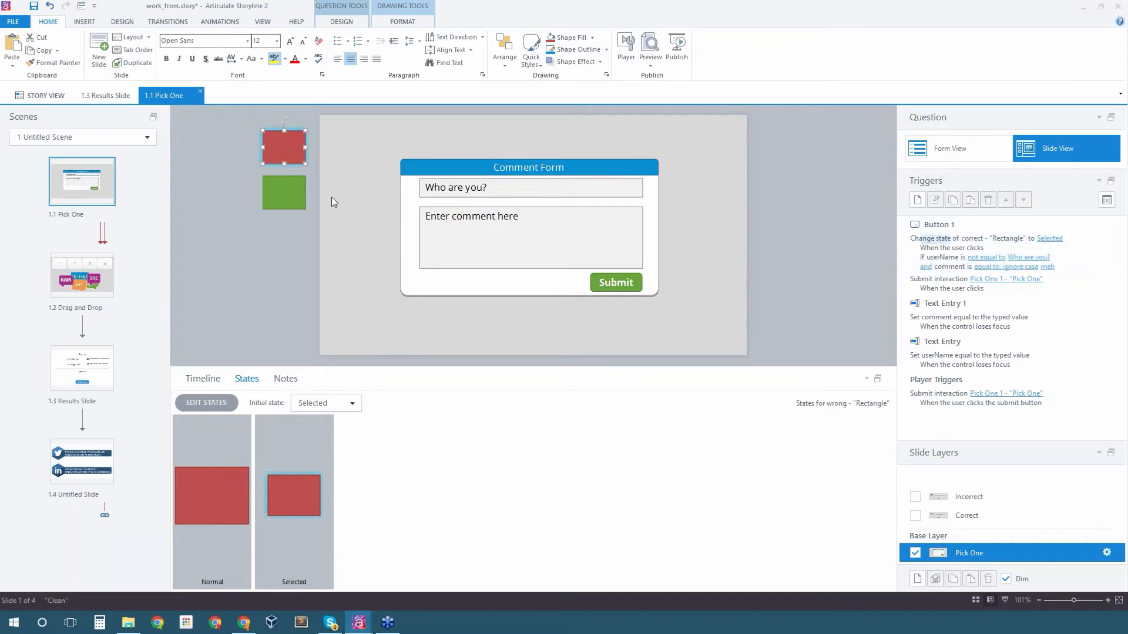
{"action": "left_click", "coordinate": [284, 192]}
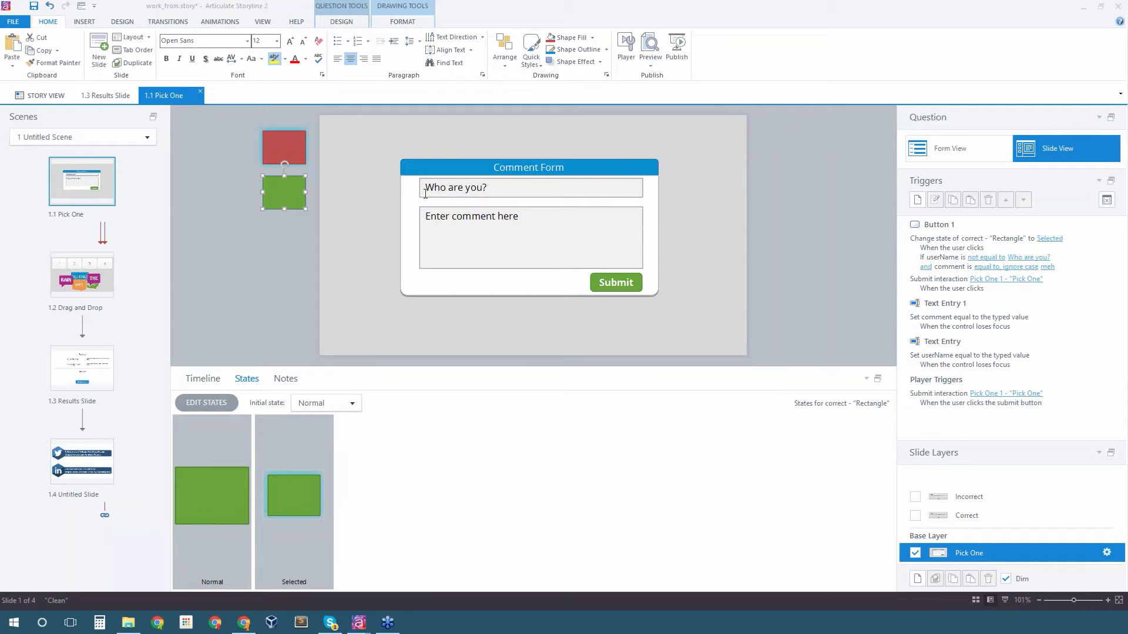
{"action": "double_click", "coordinate": [490, 187]}
{"action": "key", "text": "BackSpace"}
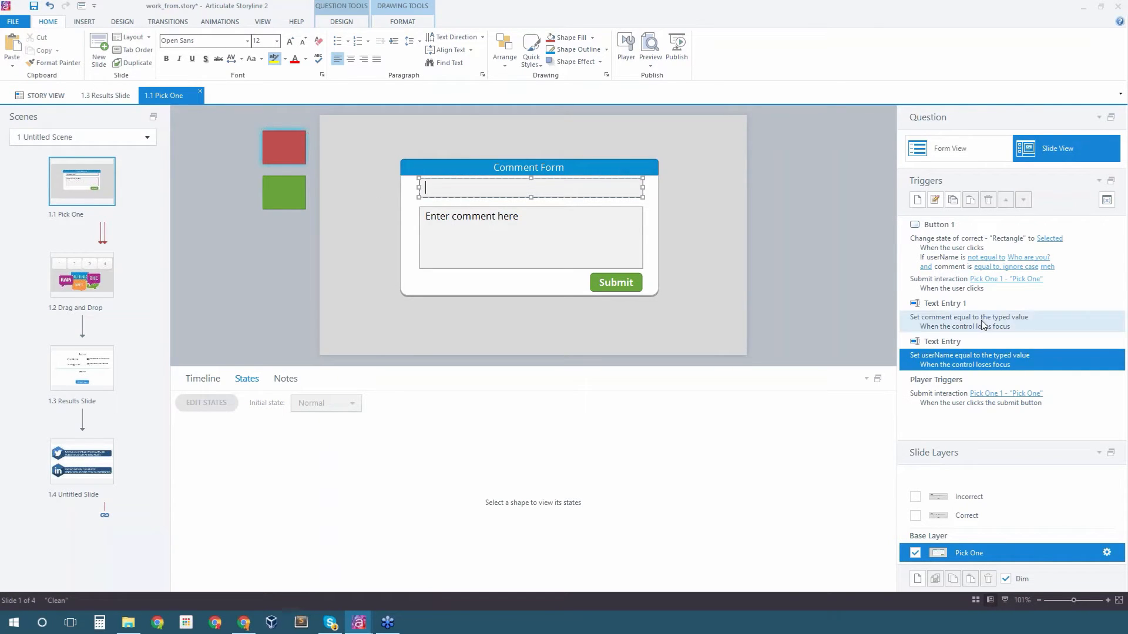
Clear the comparison value of the Submit trigger's userName condition so it reads Not equal to blank
{"action": "left_click", "coordinate": [942, 257]}
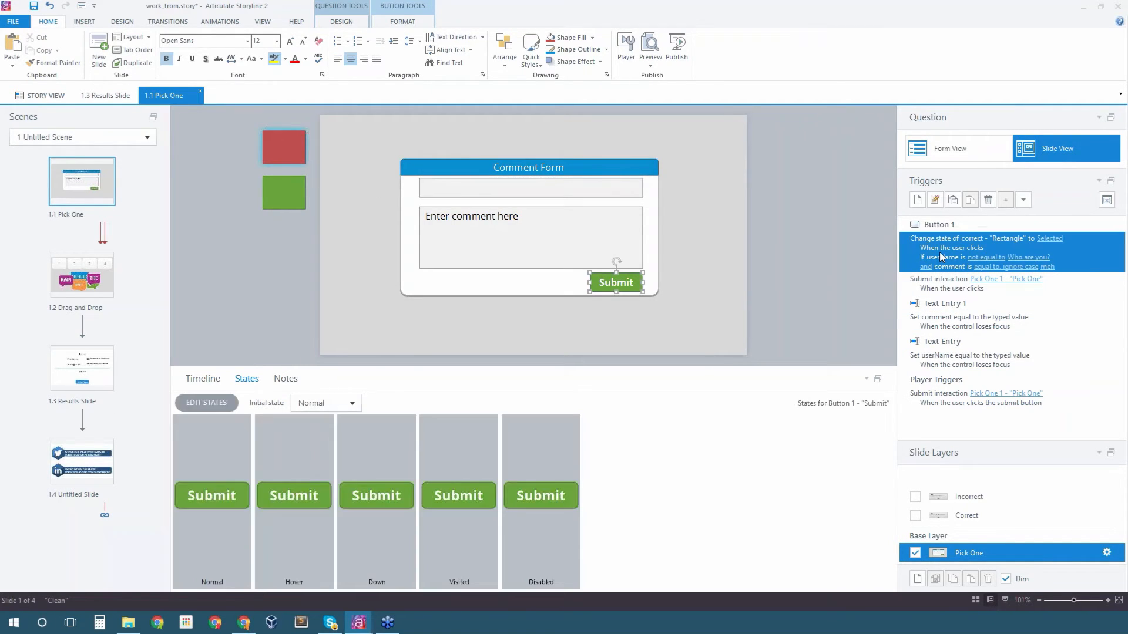
{"action": "double_click", "coordinate": [942, 257]}
{"action": "double_click", "coordinate": [512, 329]}
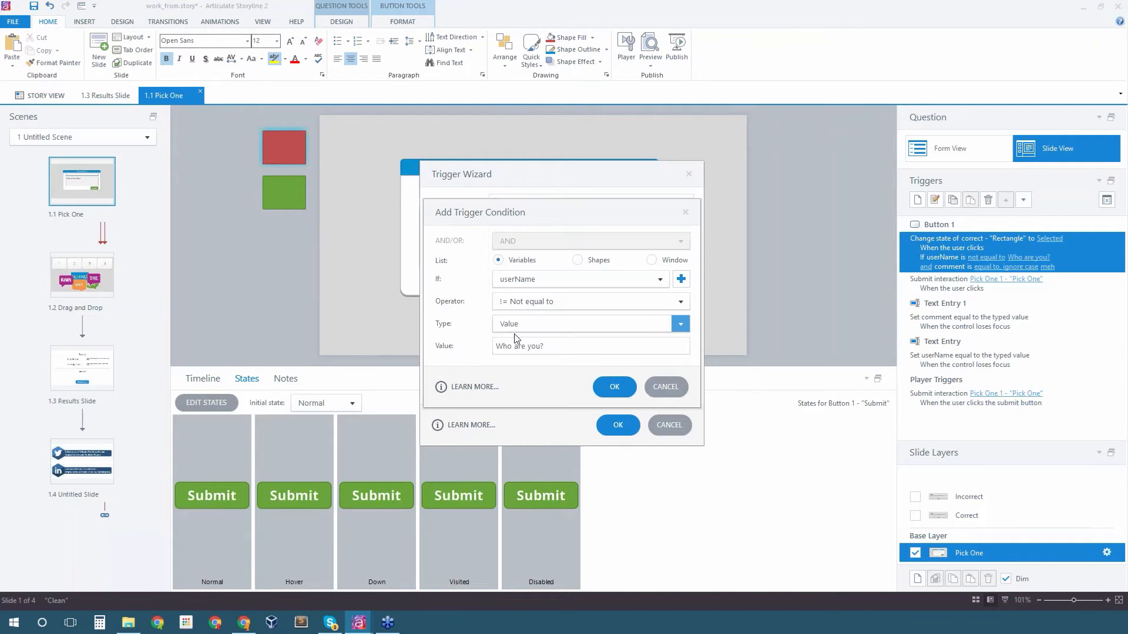
{"action": "left_click", "coordinate": [588, 326]}
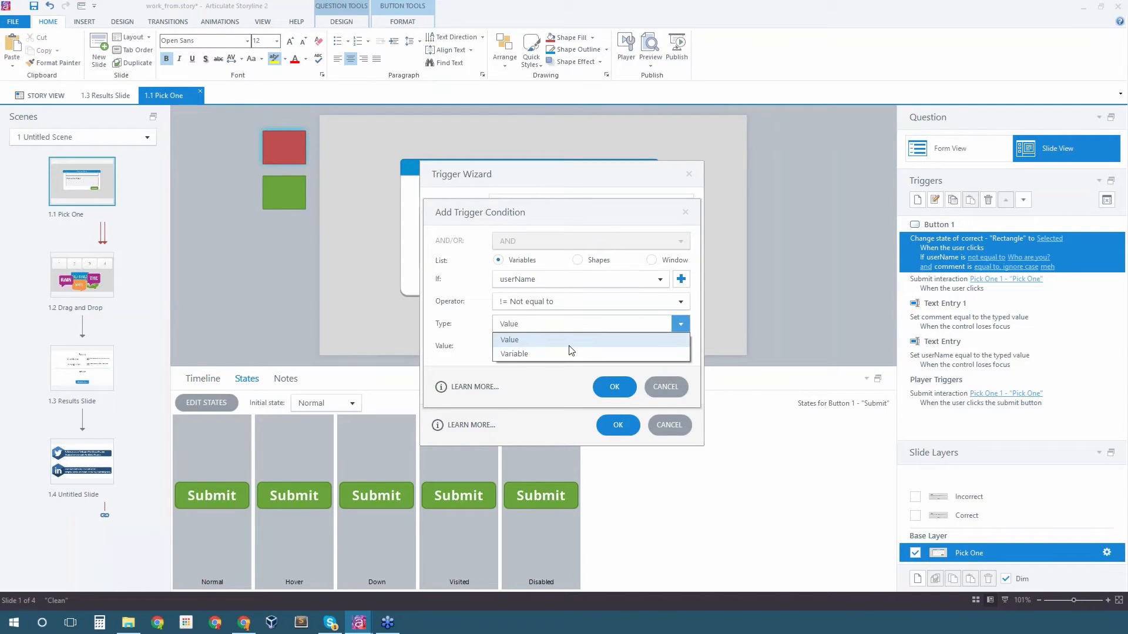
{"action": "left_click", "coordinate": [569, 346]}
{"action": "triple_click", "coordinate": [569, 346]}
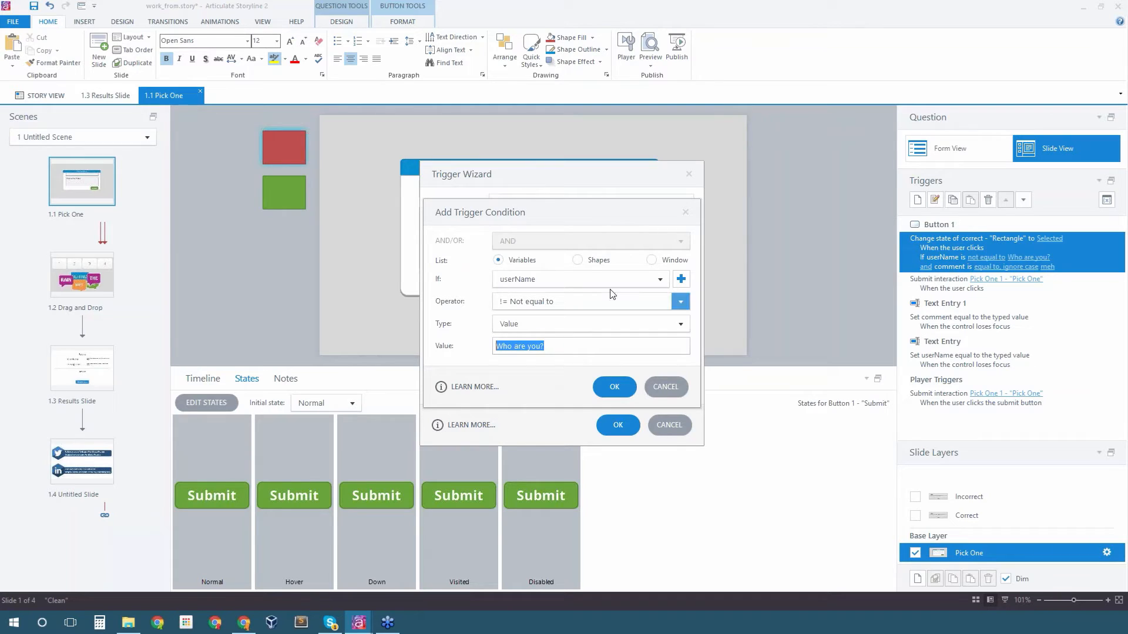
{"action": "left_click", "coordinate": [680, 302]}
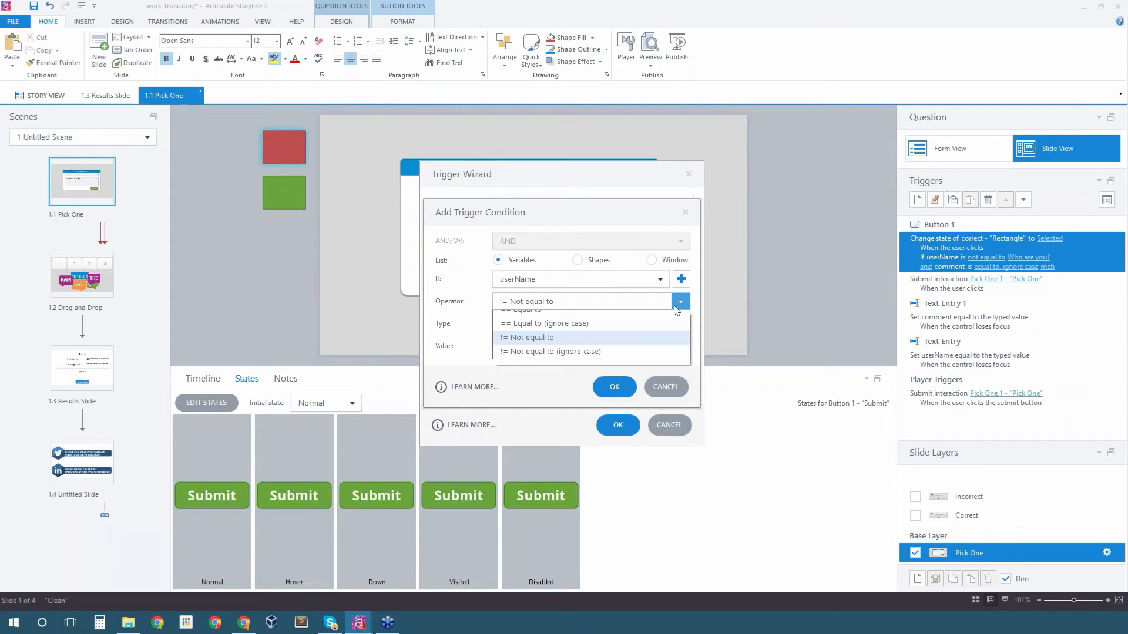
{"action": "left_click", "coordinate": [486, 311]}
{"action": "left_click_drag", "start_coordinate": [550, 347], "coordinate": [441, 336]}
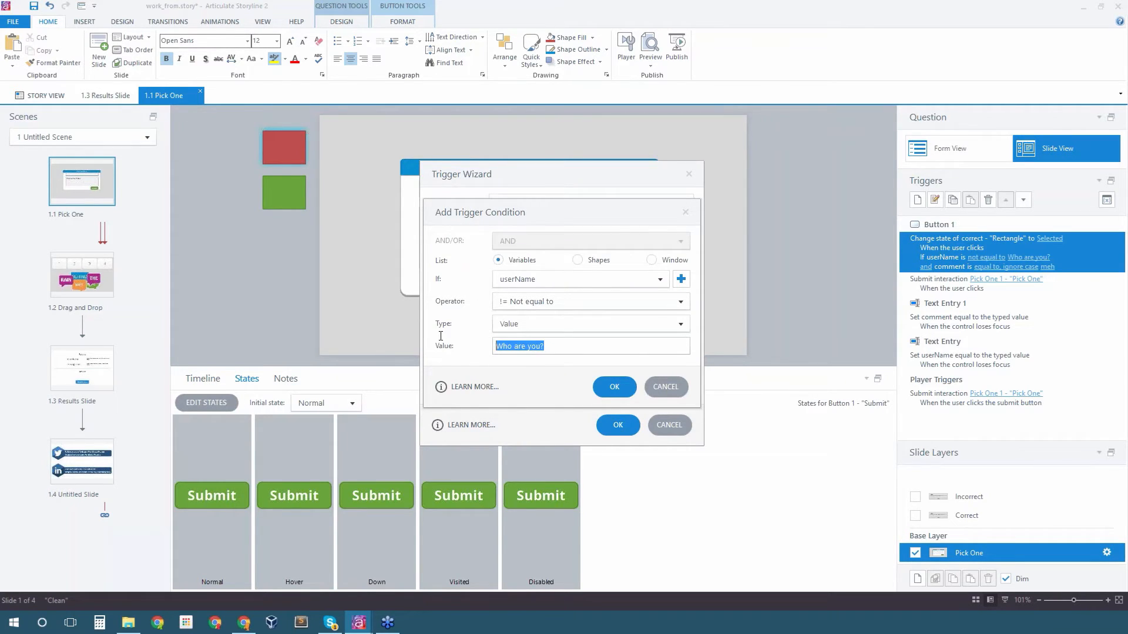
{"action": "key", "text": "BackSpace"}
{"action": "left_click", "coordinate": [624, 386]}
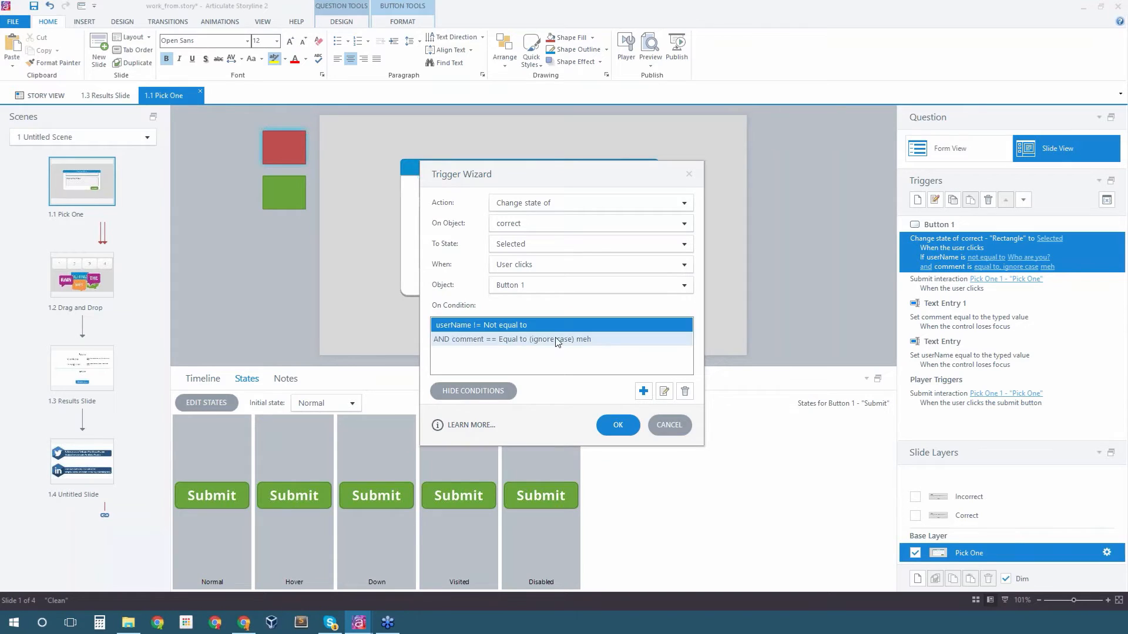
Draft an additional AND condition, userName Not equal to "Who are you?", discard it, and close the trigger settings
{"action": "left_click", "coordinate": [505, 330]}
{"action": "left_click", "coordinate": [643, 391]}
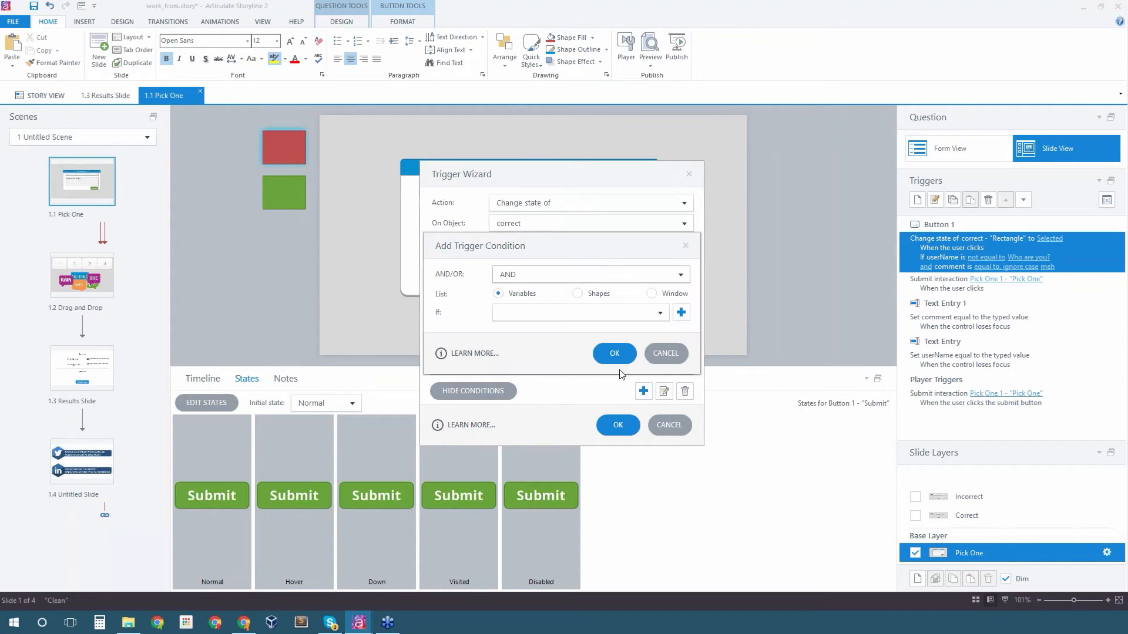
{"action": "left_click", "coordinate": [660, 313]}
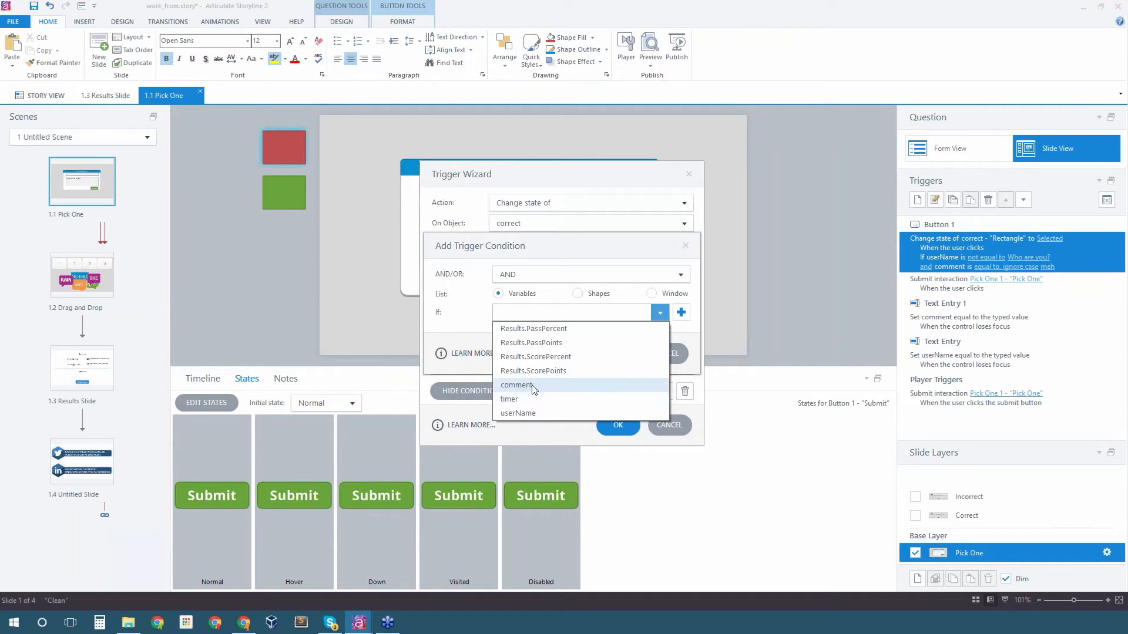
{"action": "left_click", "coordinate": [535, 412]}
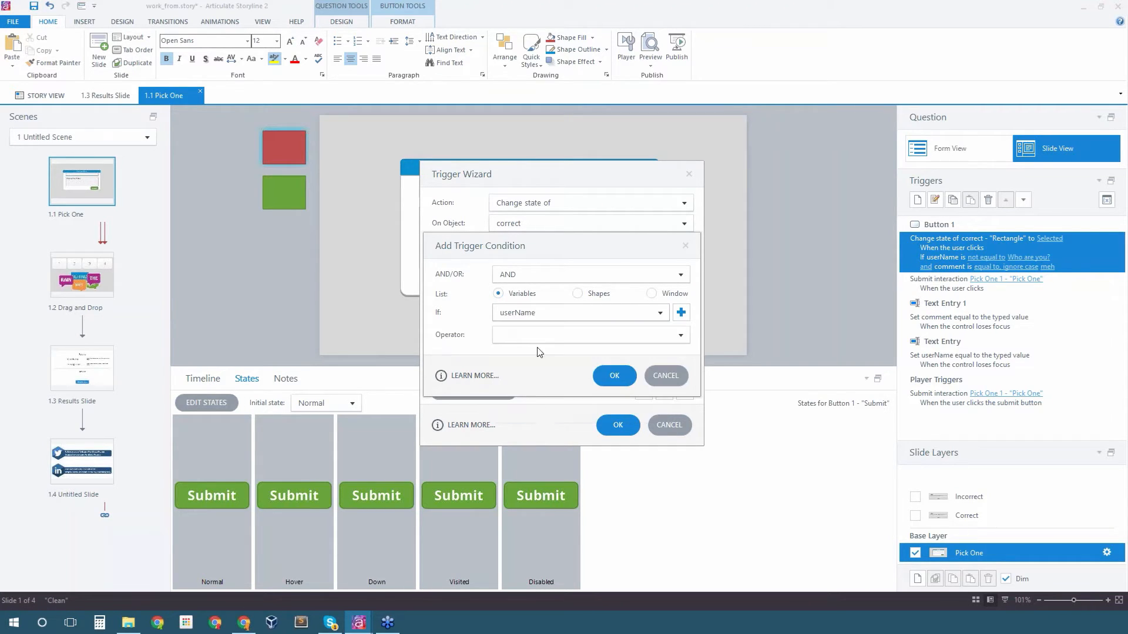
{"action": "left_click", "coordinate": [536, 335]}
{"action": "left_click", "coordinate": [540, 378]}
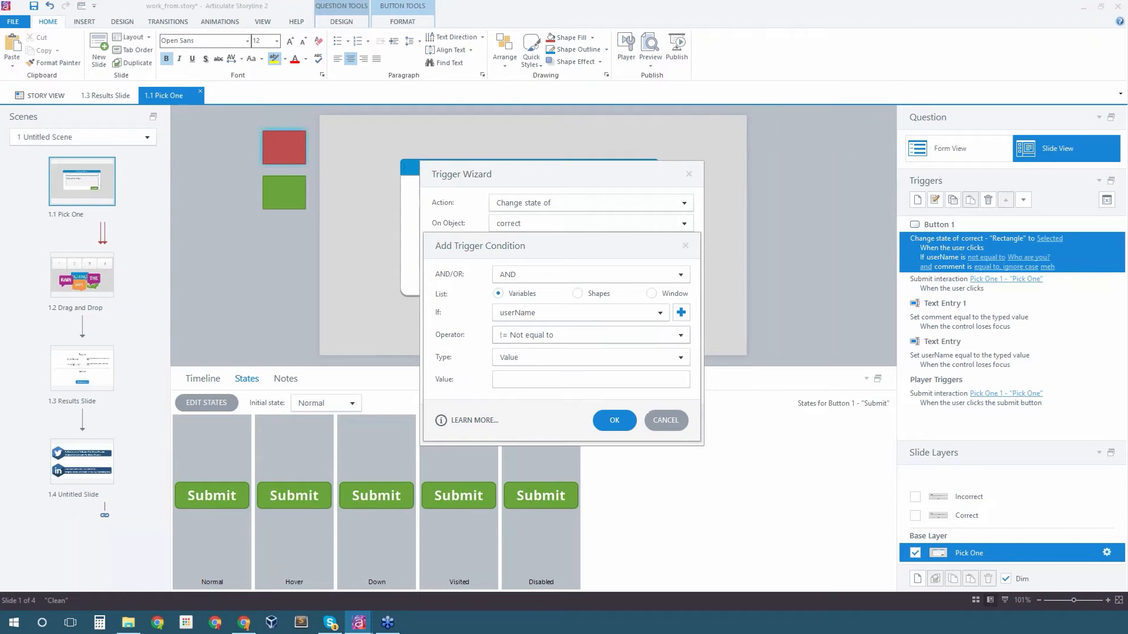
{"action": "type", "text": "Who are you?"}
{"action": "left_click", "coordinate": [616, 415]}
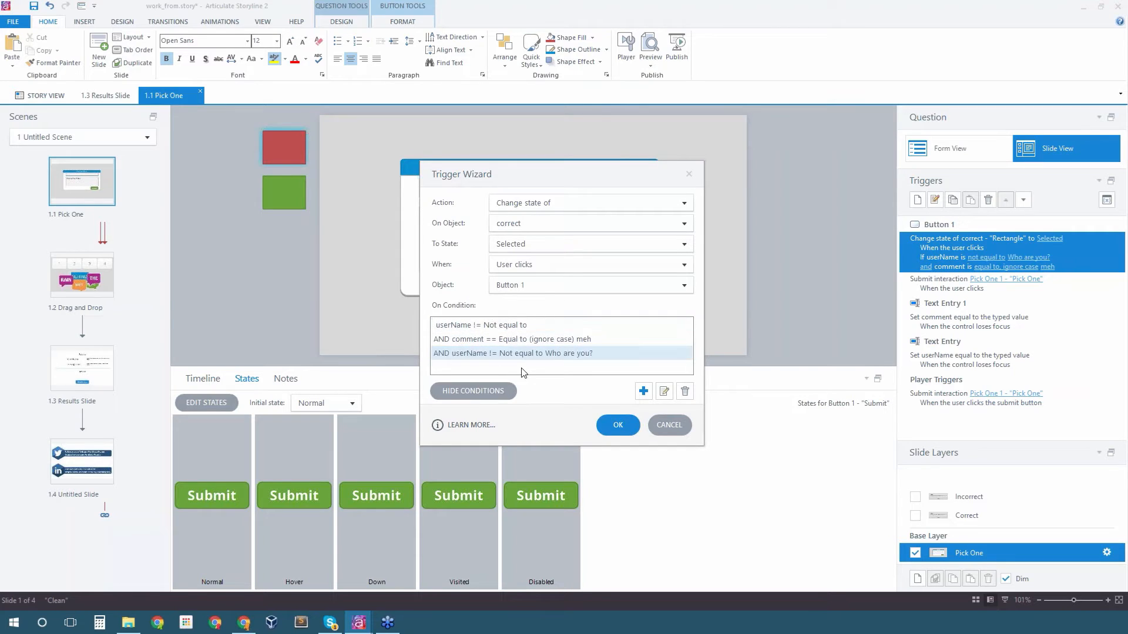
{"action": "left_click", "coordinate": [530, 351]}
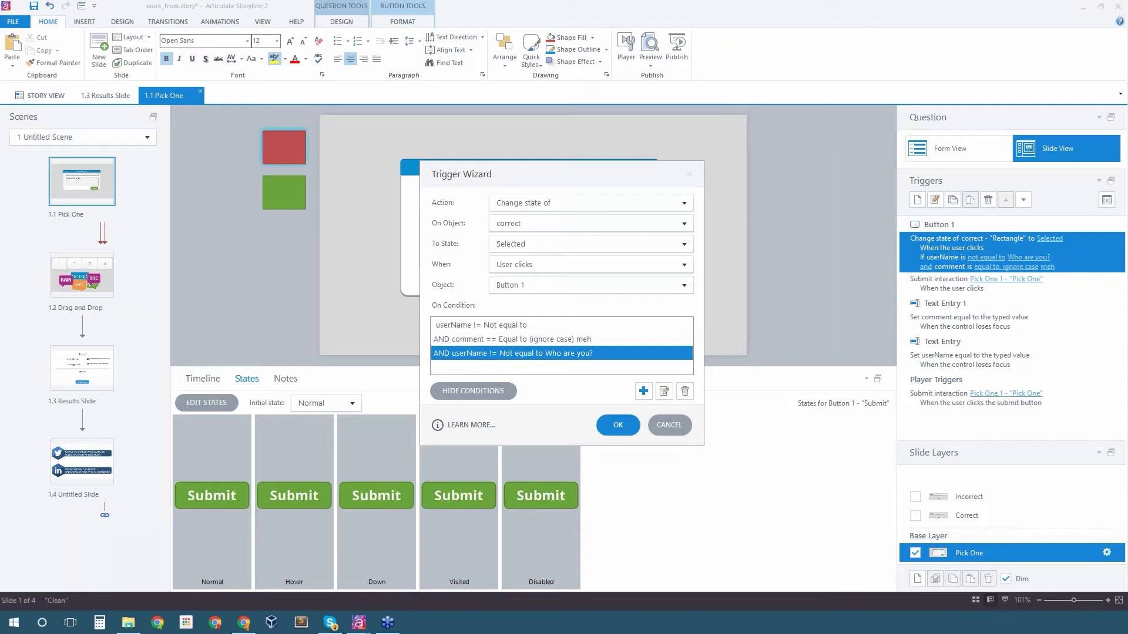
{"action": "left_click", "coordinate": [676, 425]}
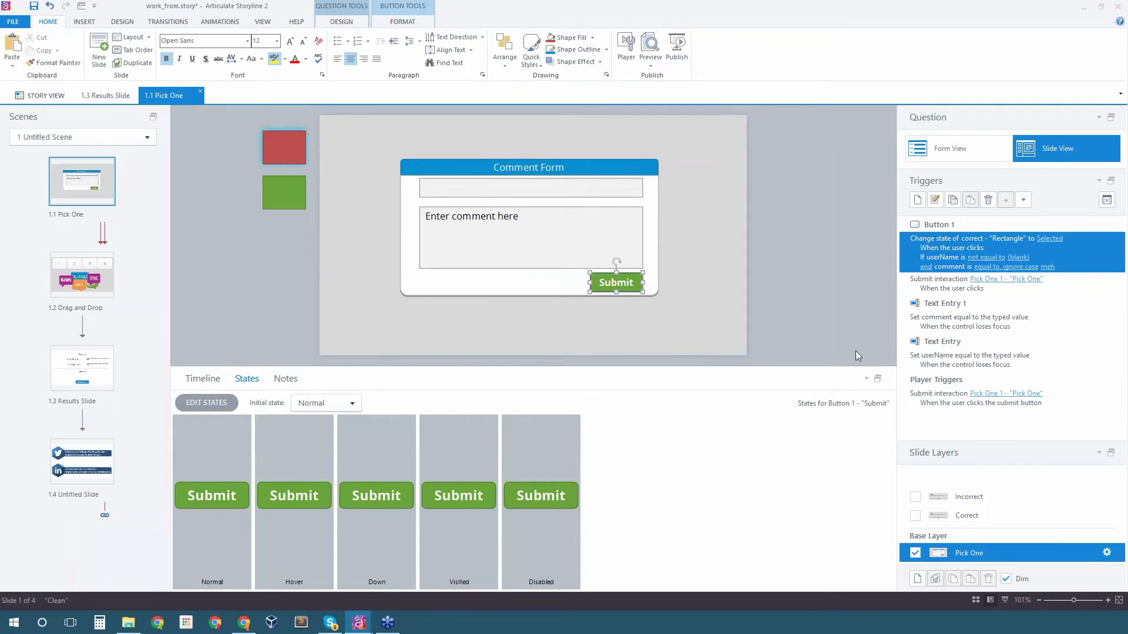
Preview only the comment form slide to check its player controls, and close the preview
{"action": "left_click", "coordinate": [650, 59]}
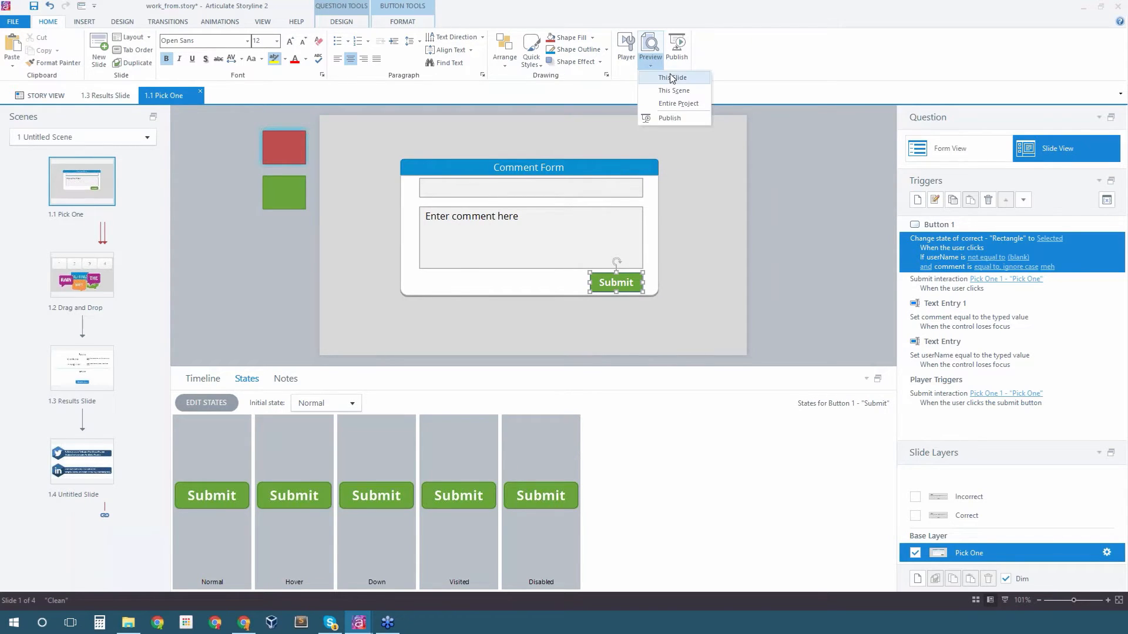
{"action": "left_click", "coordinate": [673, 79]}
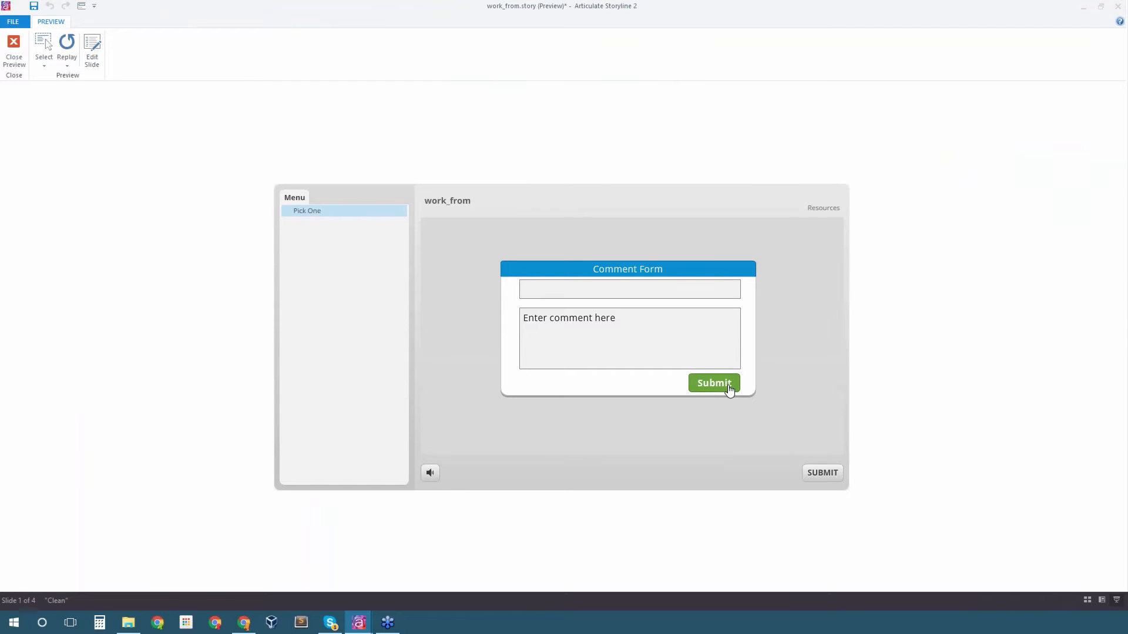
{"action": "left_click", "coordinate": [17, 49]}
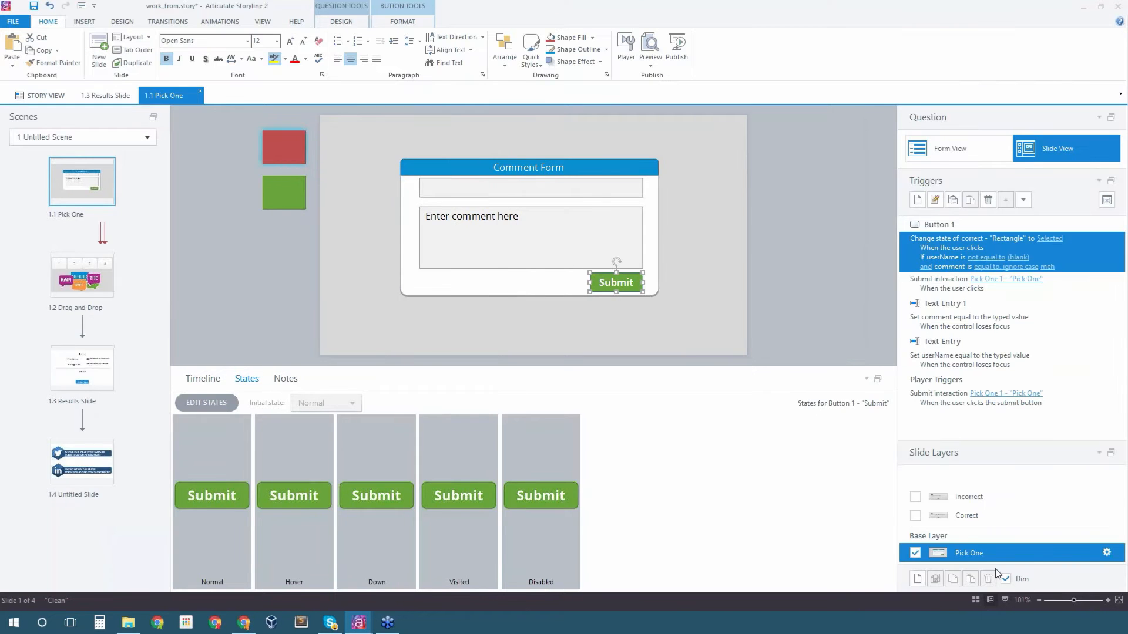
Turn off the Submit navigation control in the Pick One slide's properties, leaving Prev and Next off
{"action": "left_click", "coordinate": [1107, 553]}
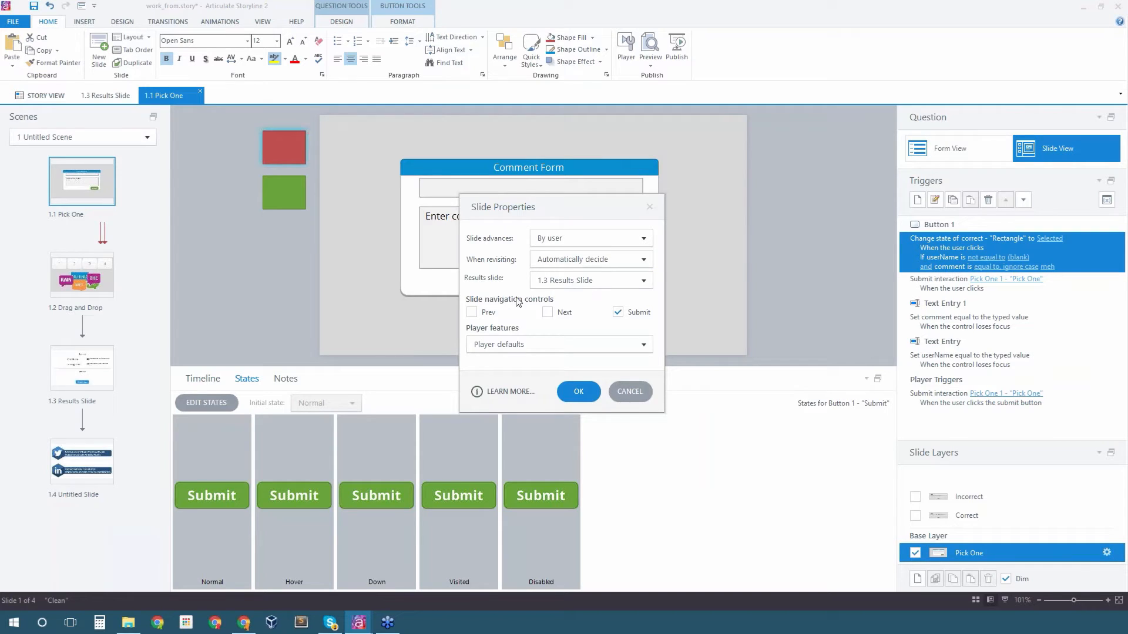
{"action": "left_click", "coordinate": [618, 312]}
{"action": "left_click", "coordinate": [547, 313]}
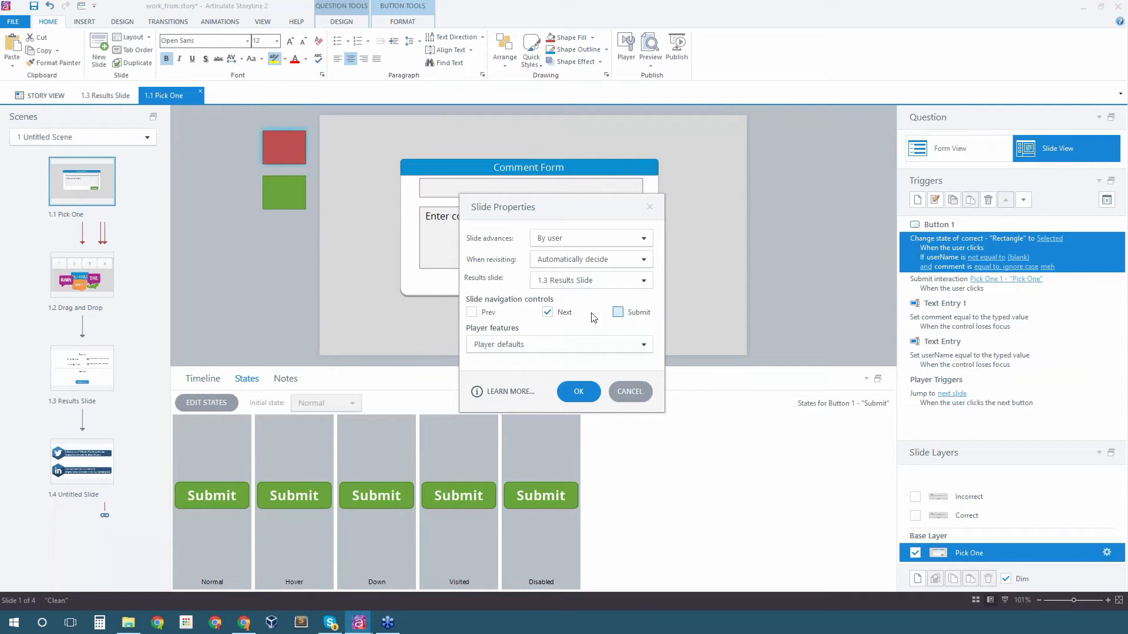
{"action": "left_click", "coordinate": [548, 312]}
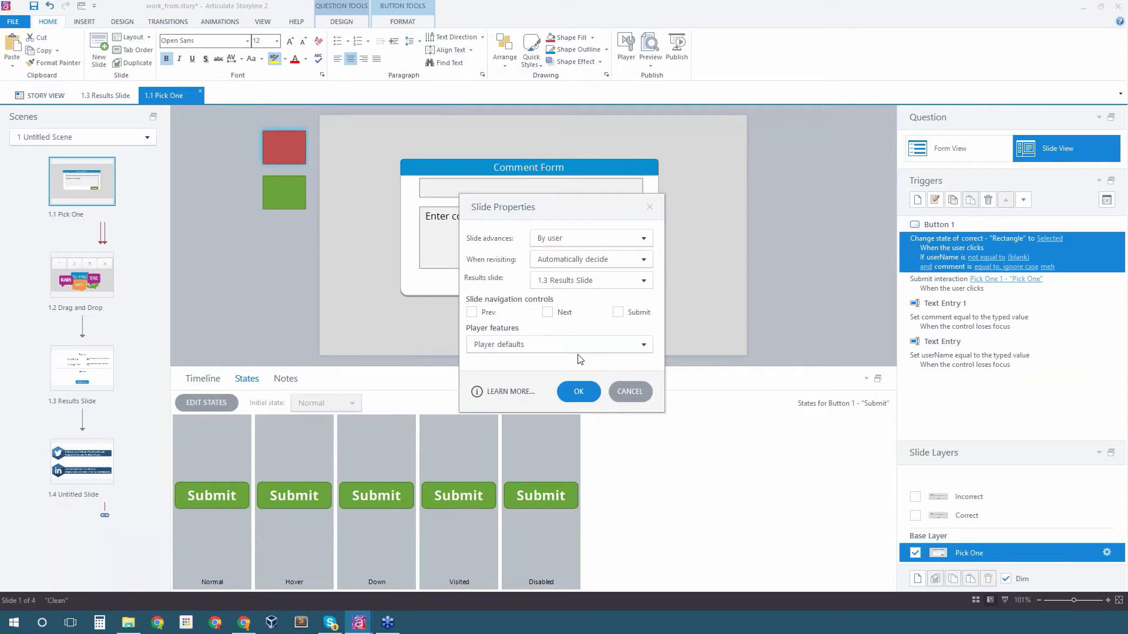
{"action": "left_click", "coordinate": [579, 391]}
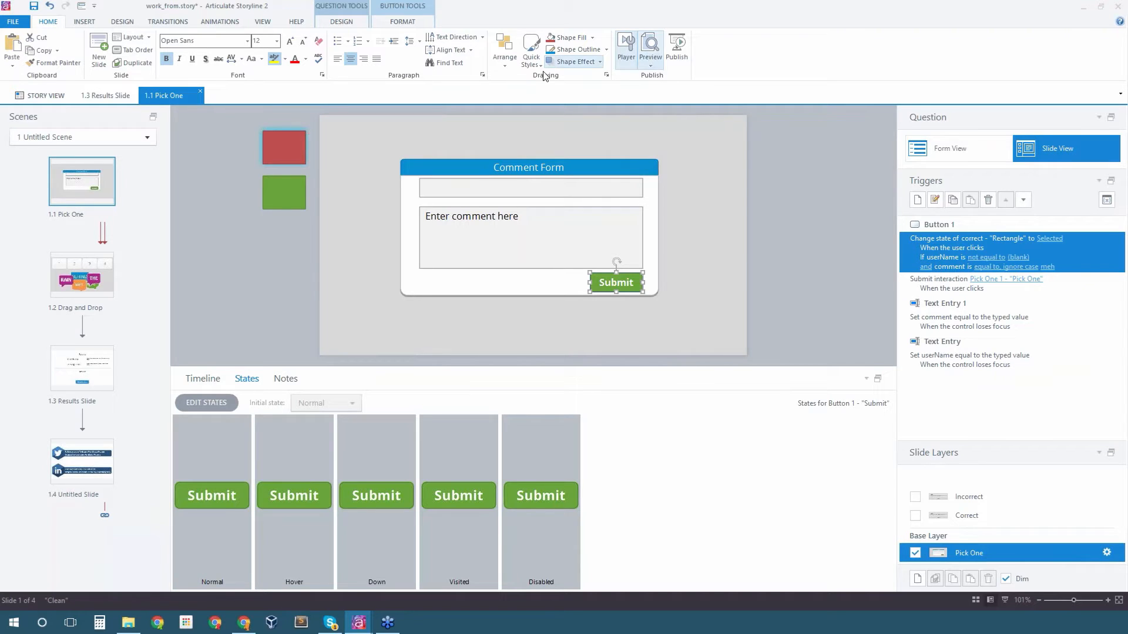
Open the player properties, review the features and Colors & Effects settings, and close them without changes
{"action": "left_click", "coordinate": [132, 21]}
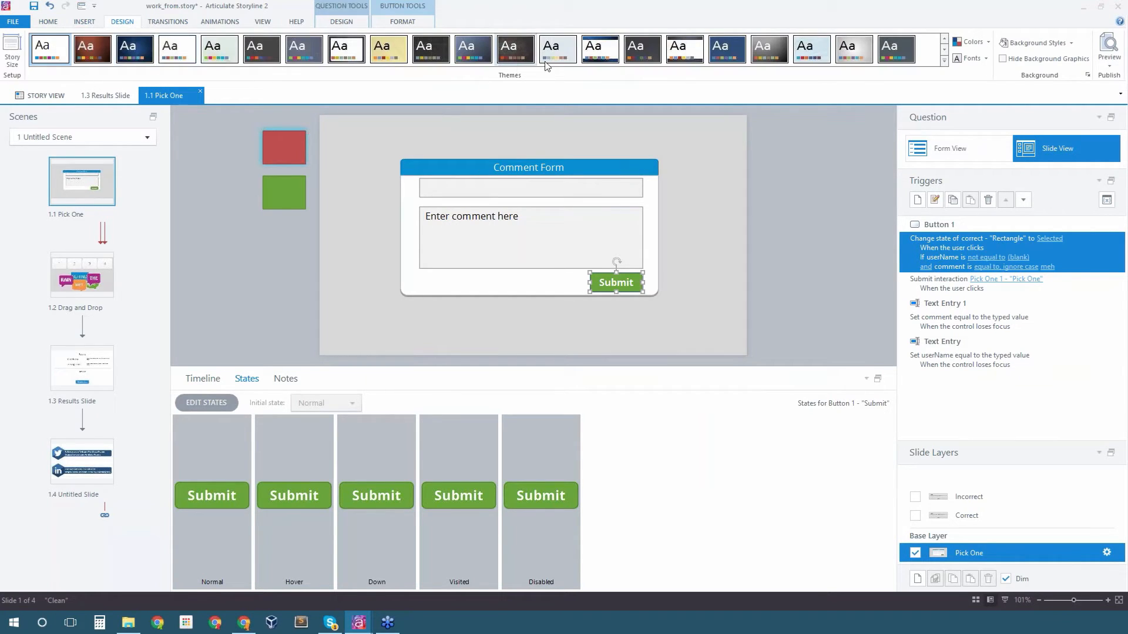
{"action": "left_click", "coordinate": [48, 24]}
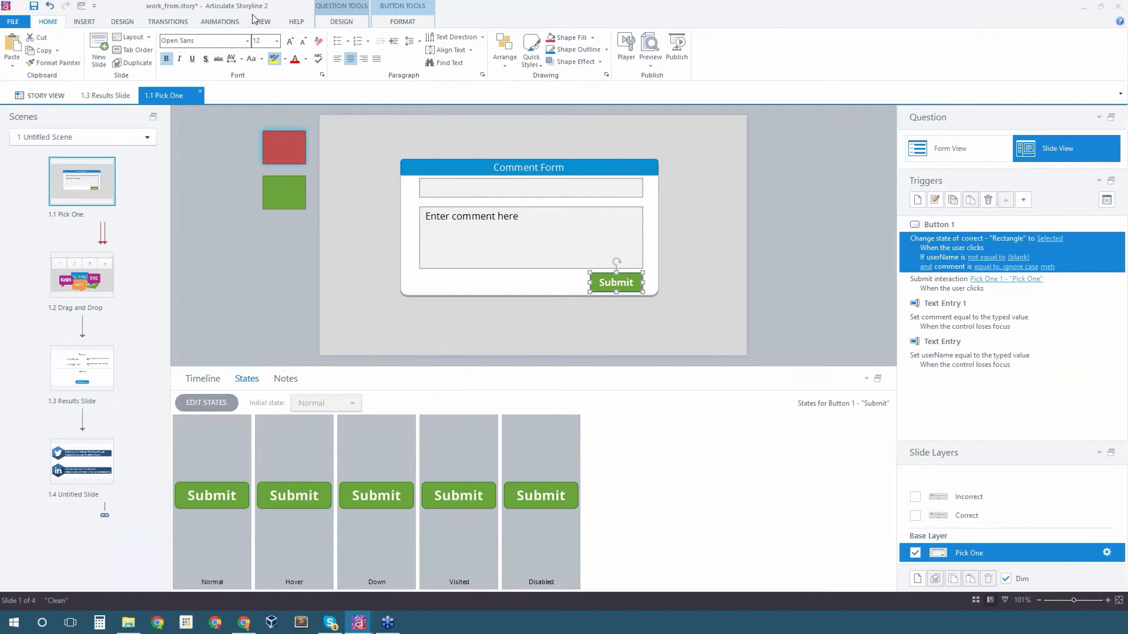
{"action": "left_click", "coordinate": [336, 22]}
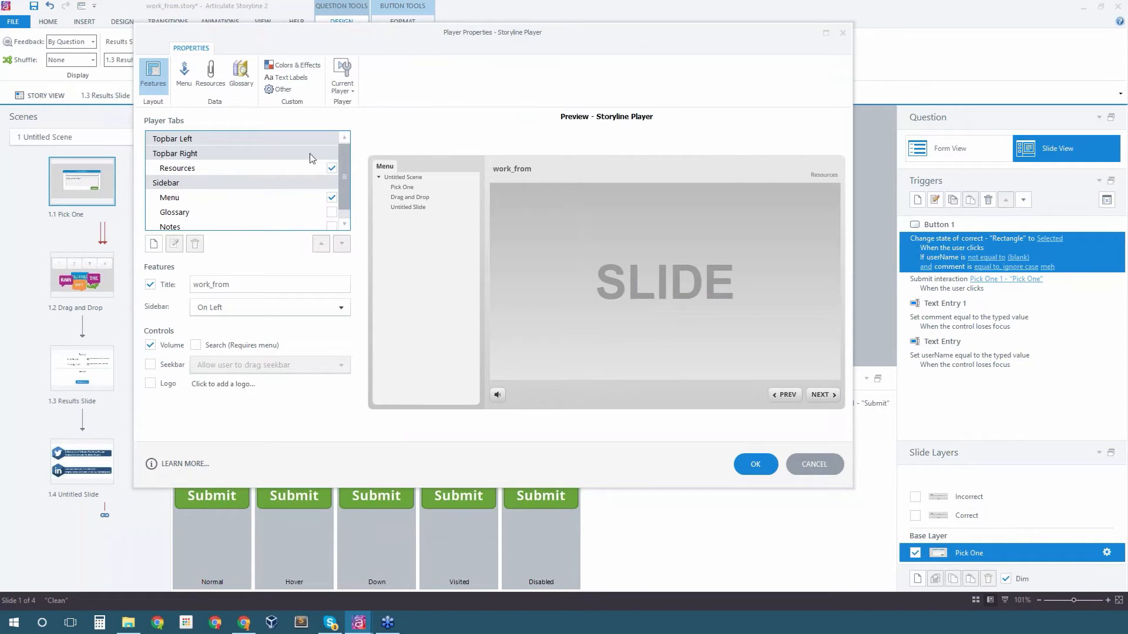
{"action": "left_click", "coordinate": [286, 68]}
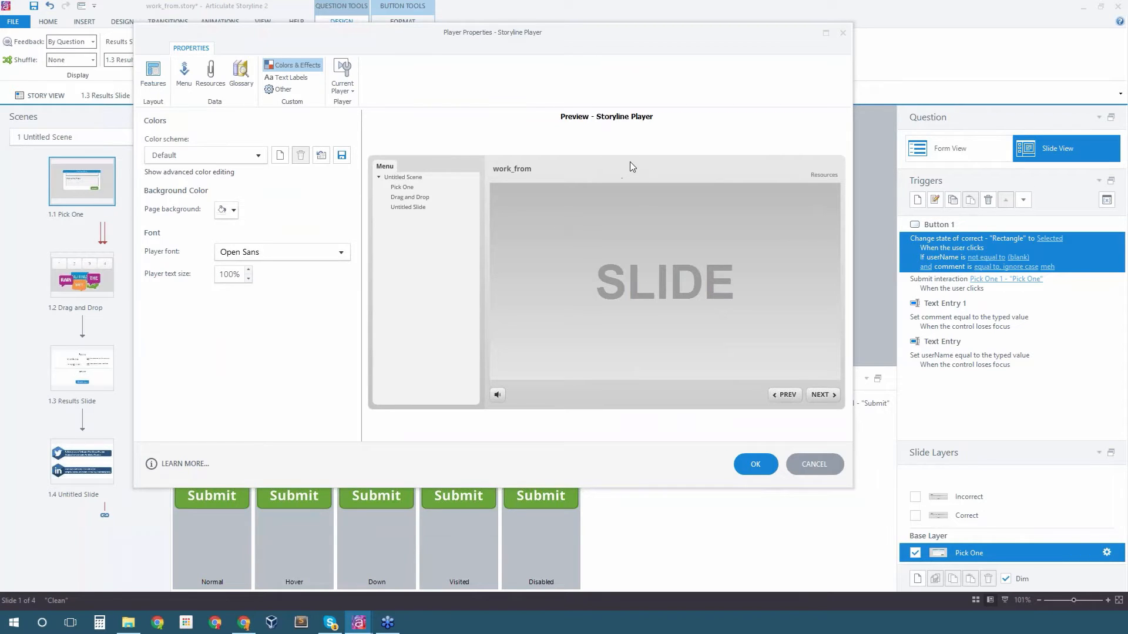
{"action": "left_click", "coordinate": [843, 33]}
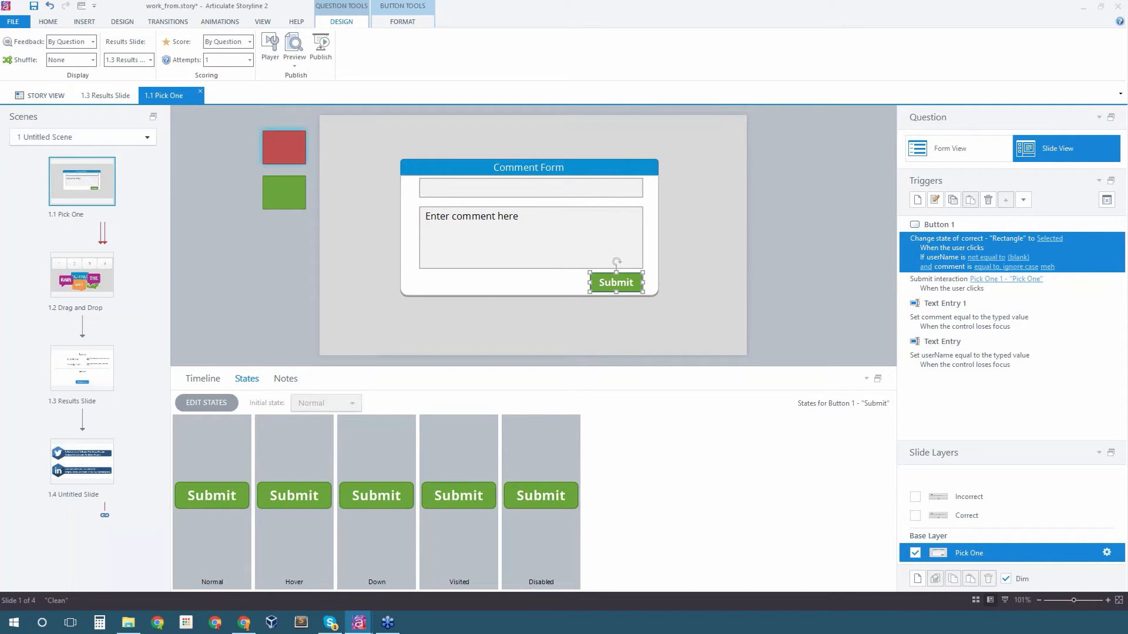
Examine the available comparison operators in the trigger's comment condition, and close the condition and trigger settings without changes
{"action": "key", "text": "alt+Tab"}
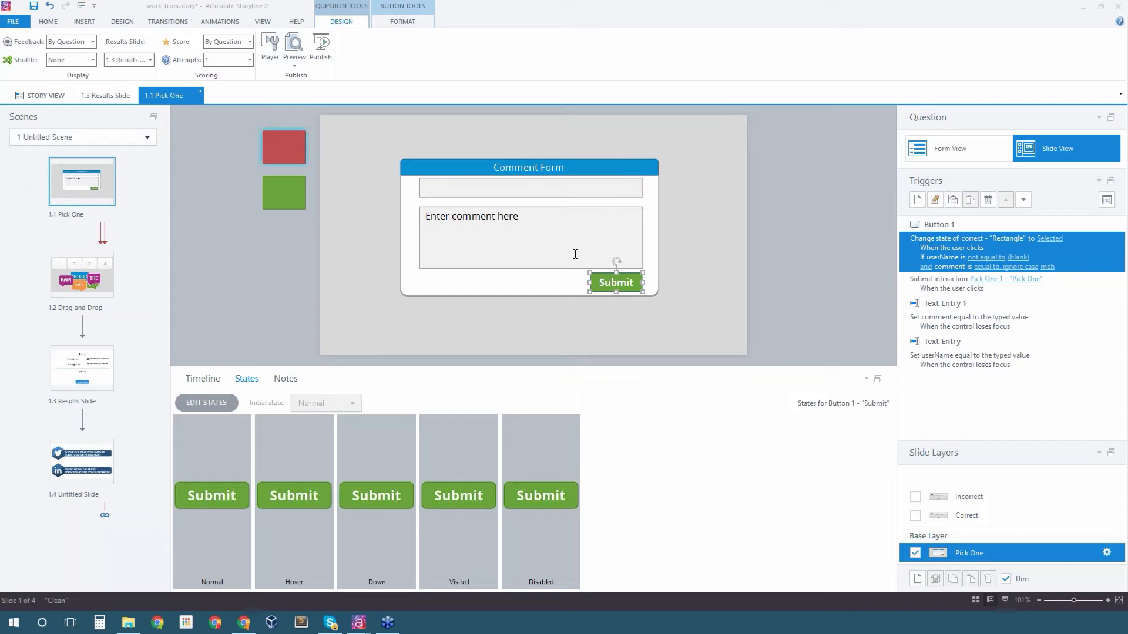
{"action": "double_click", "coordinate": [955, 251]}
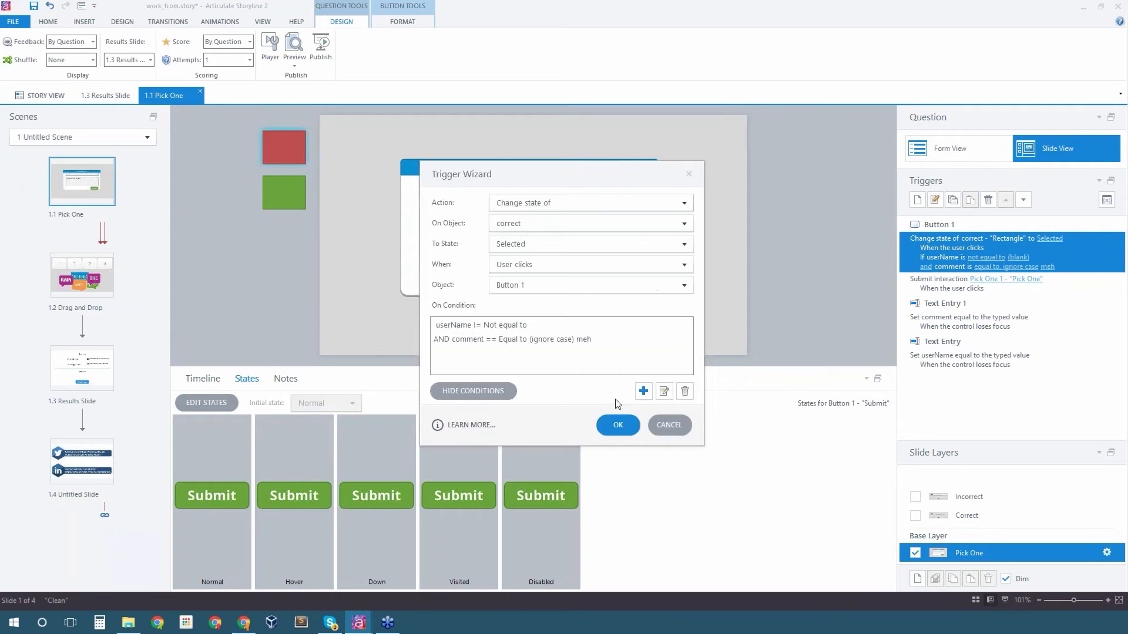
{"action": "double_click", "coordinate": [514, 341]}
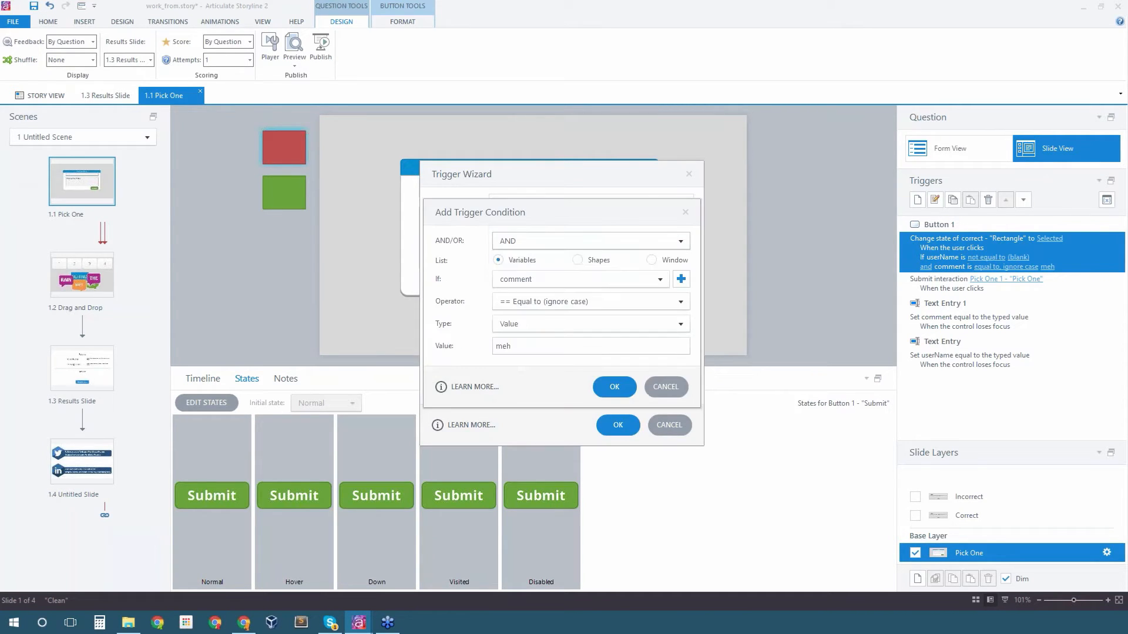
{"action": "left_click", "coordinate": [679, 300]}
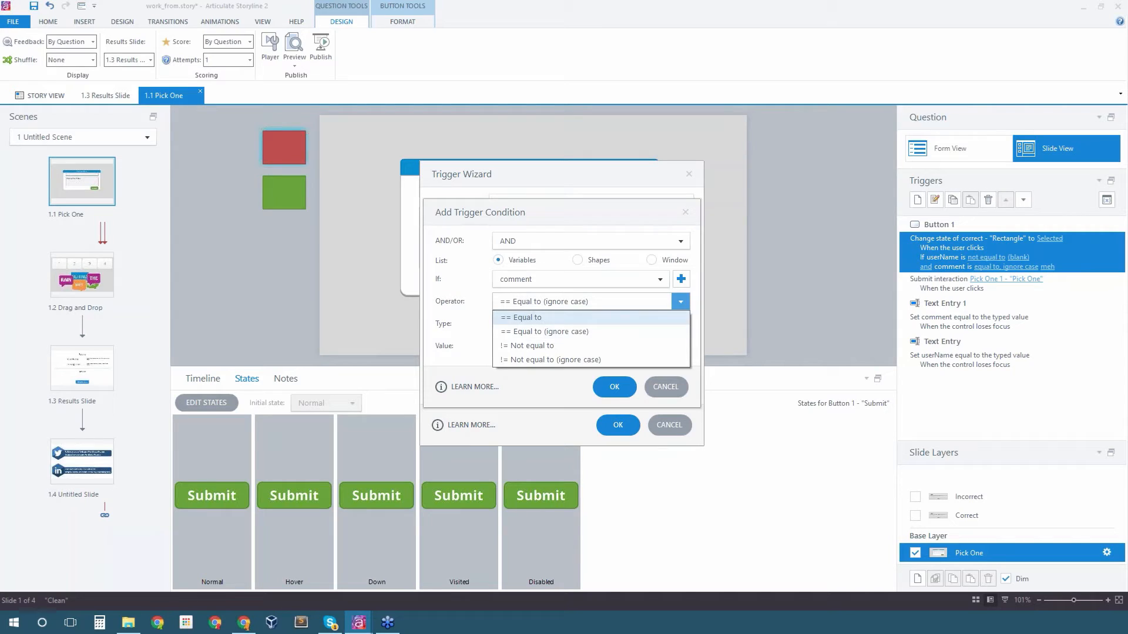
{"action": "key", "text": "Escape"}
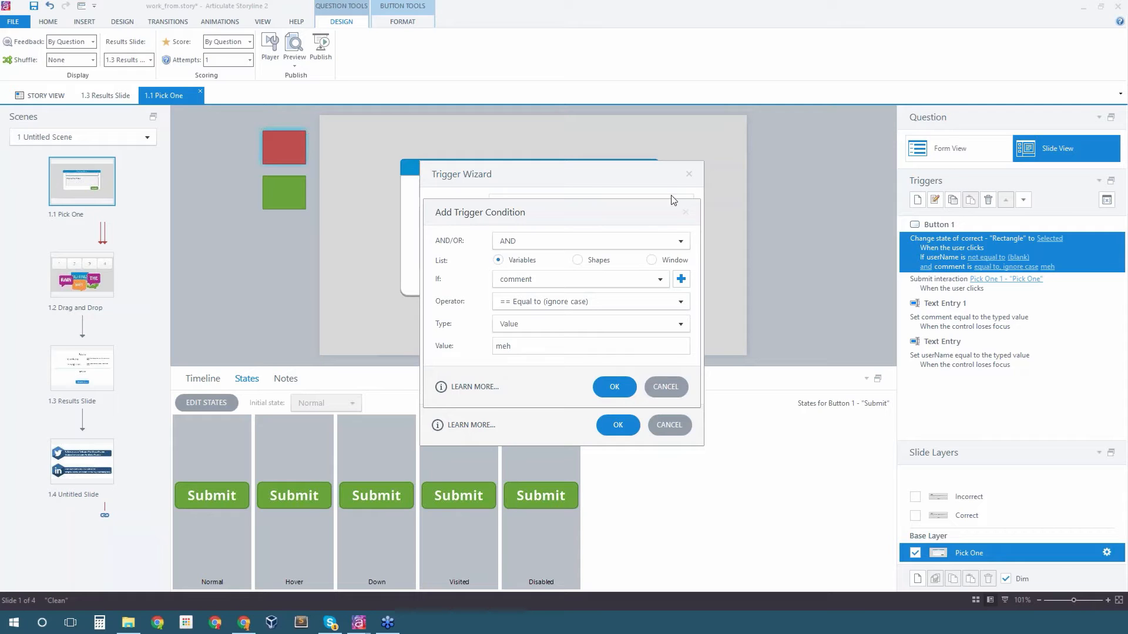
{"action": "left_click", "coordinate": [665, 387]}
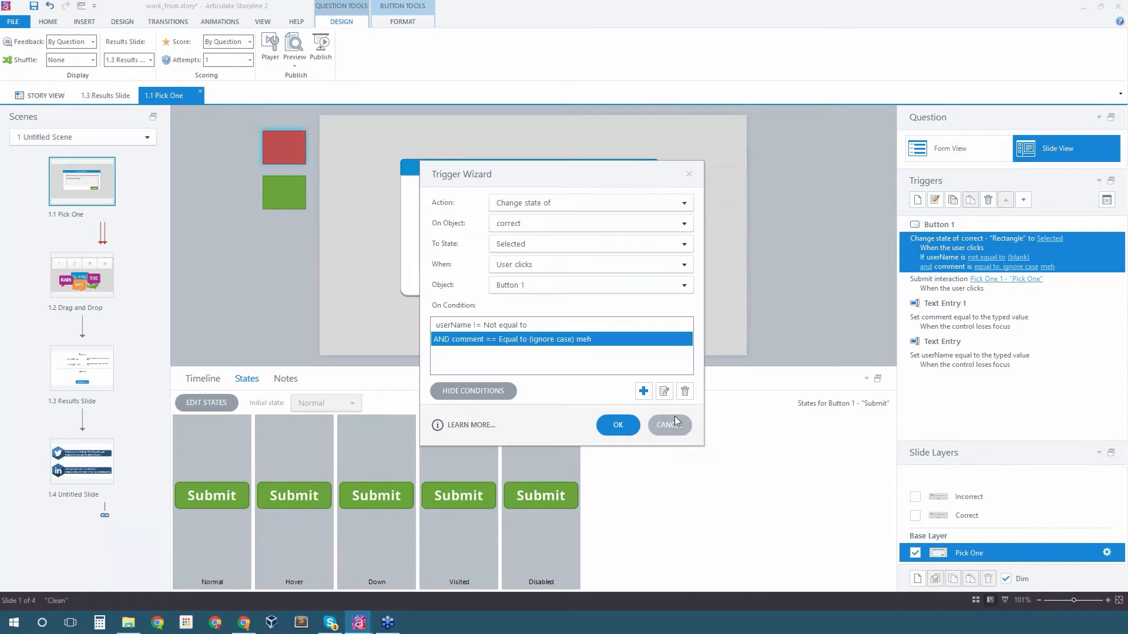
{"action": "left_click", "coordinate": [669, 424]}
Review the project's variables without changing them, and open the 1.2 Drag and Drop slide
{"action": "left_click", "coordinate": [1106, 200]}
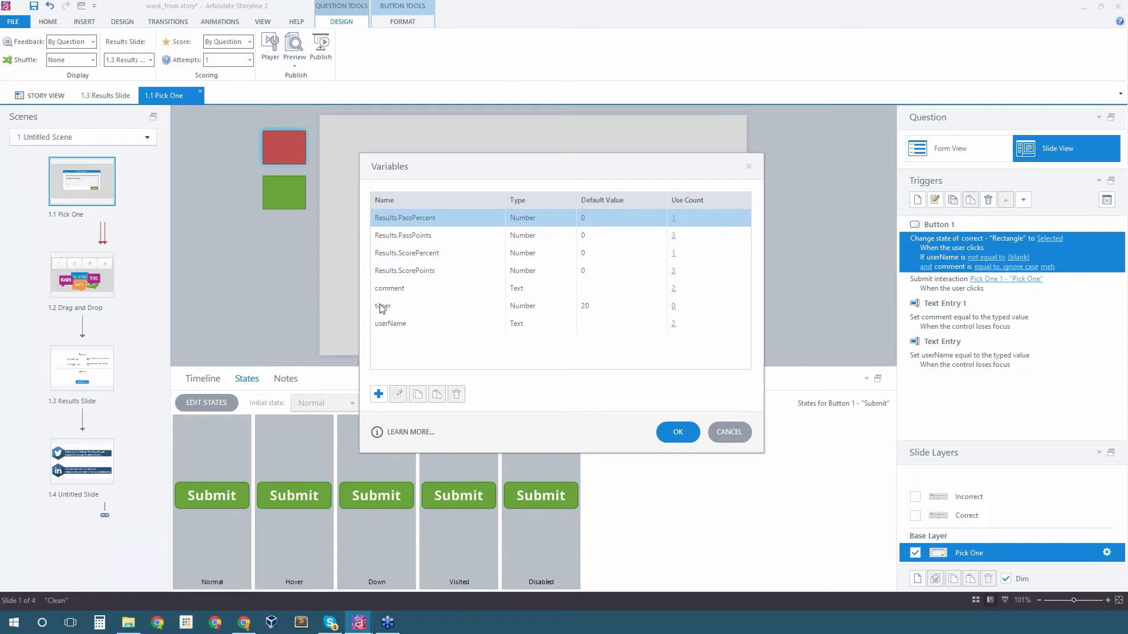
{"action": "left_click", "coordinate": [737, 438]}
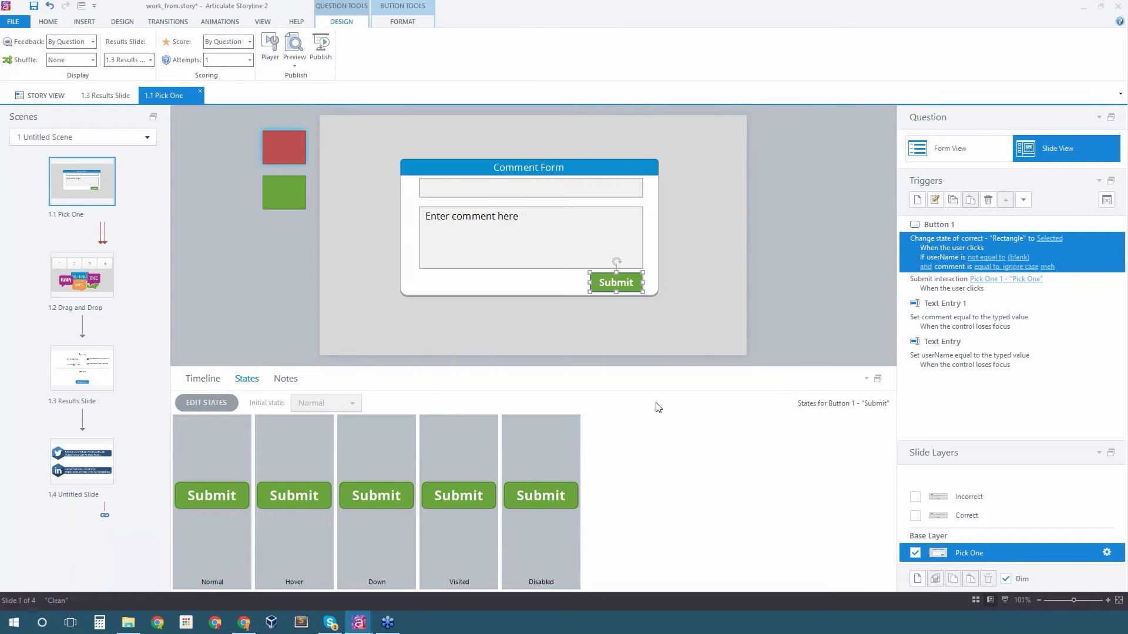
{"action": "key", "text": "alt+Tab"}
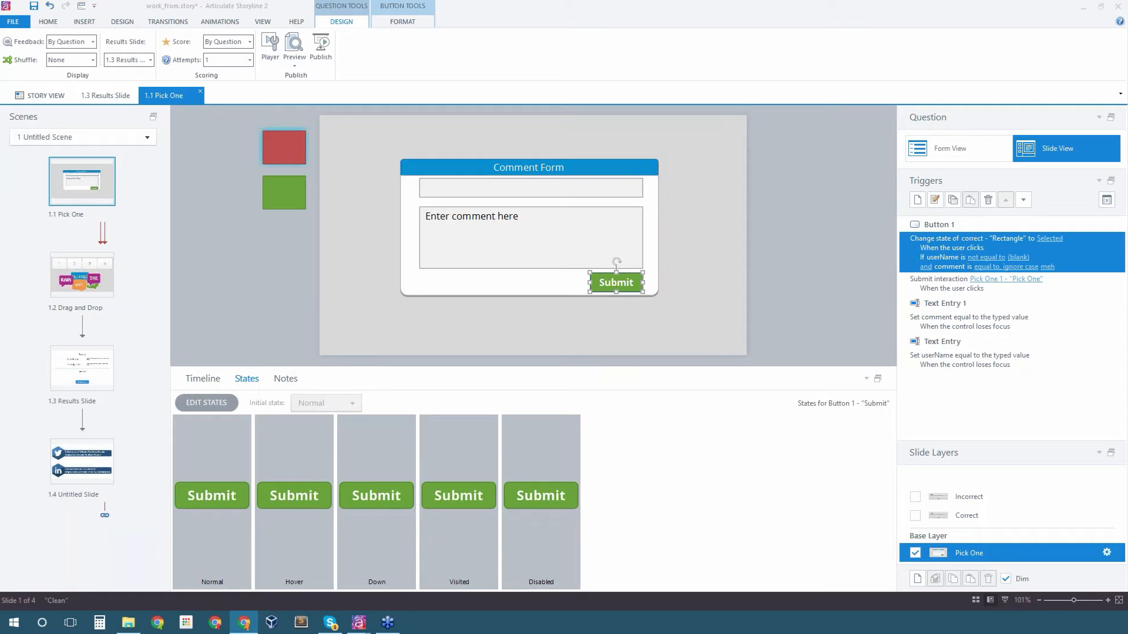
{"action": "left_click", "coordinate": [99, 274]}
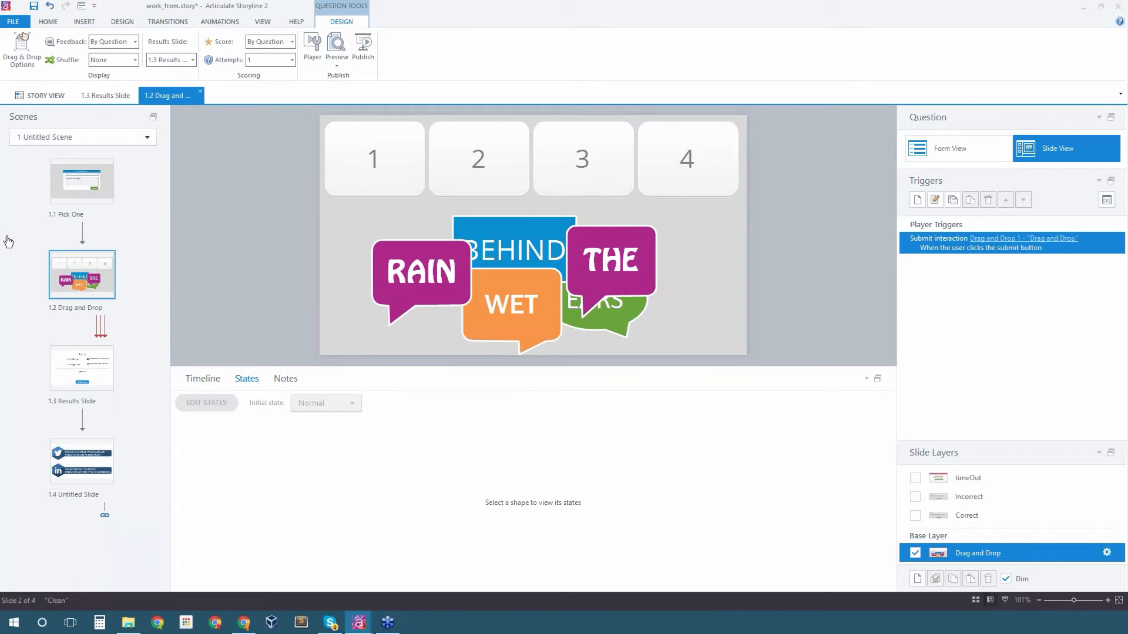
Switch to Chrome, maximize the Articulate Storyline Colorizer page, and examine its address and player color settings
{"action": "key", "text": "alt+Tab"}
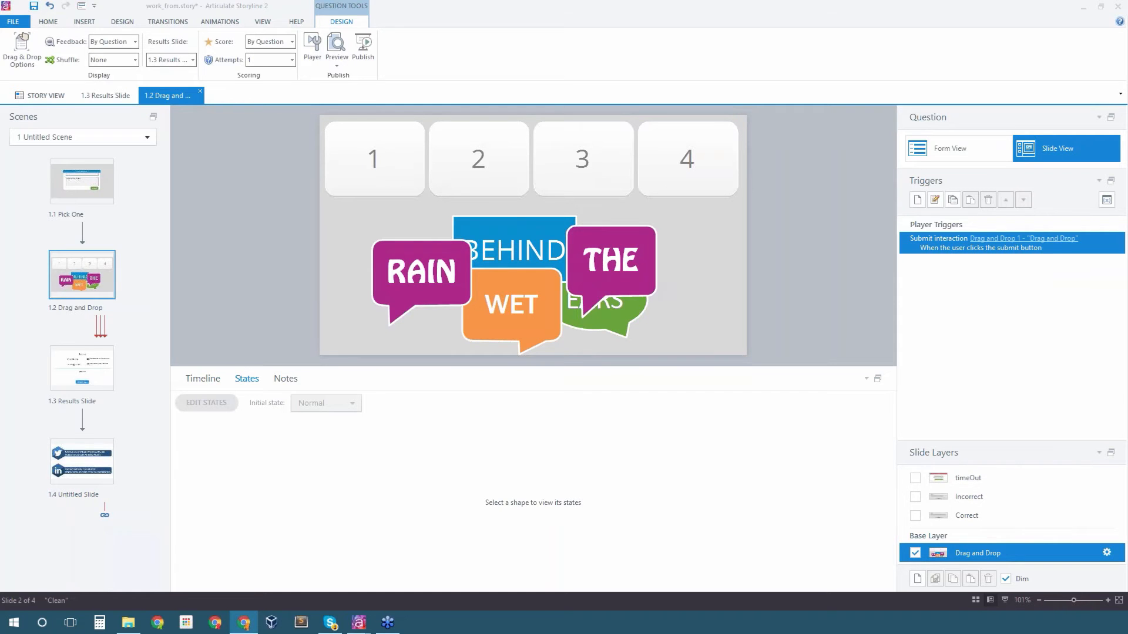
{"action": "left_click_drag", "start_coordinate": [0, 57], "coordinate": [496, 23]}
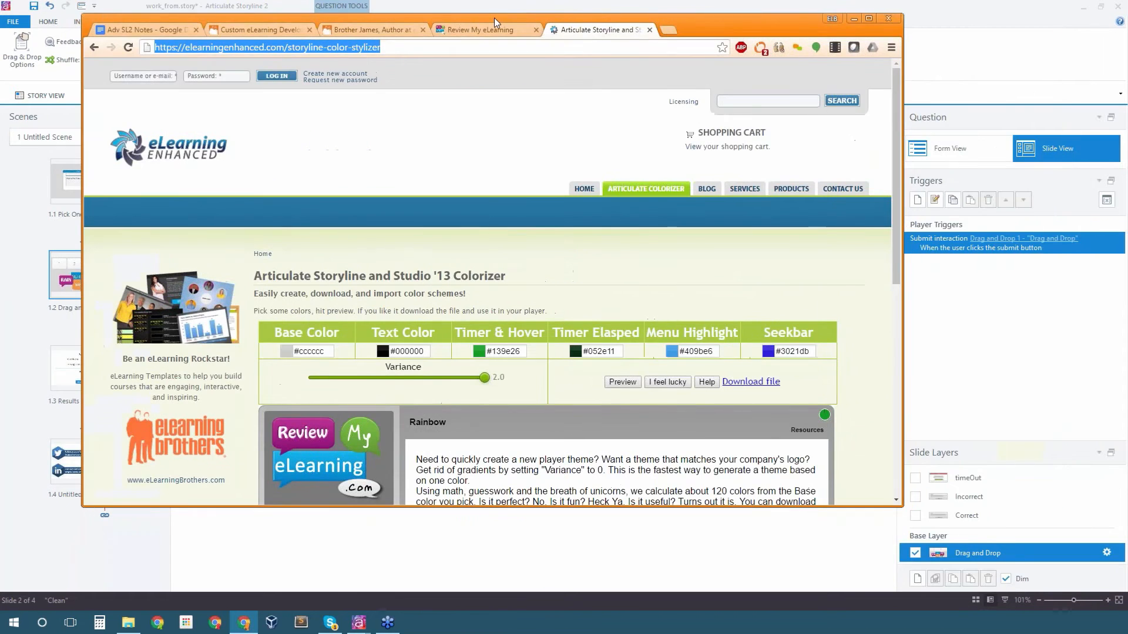
{"action": "double_click", "coordinate": [497, 23]}
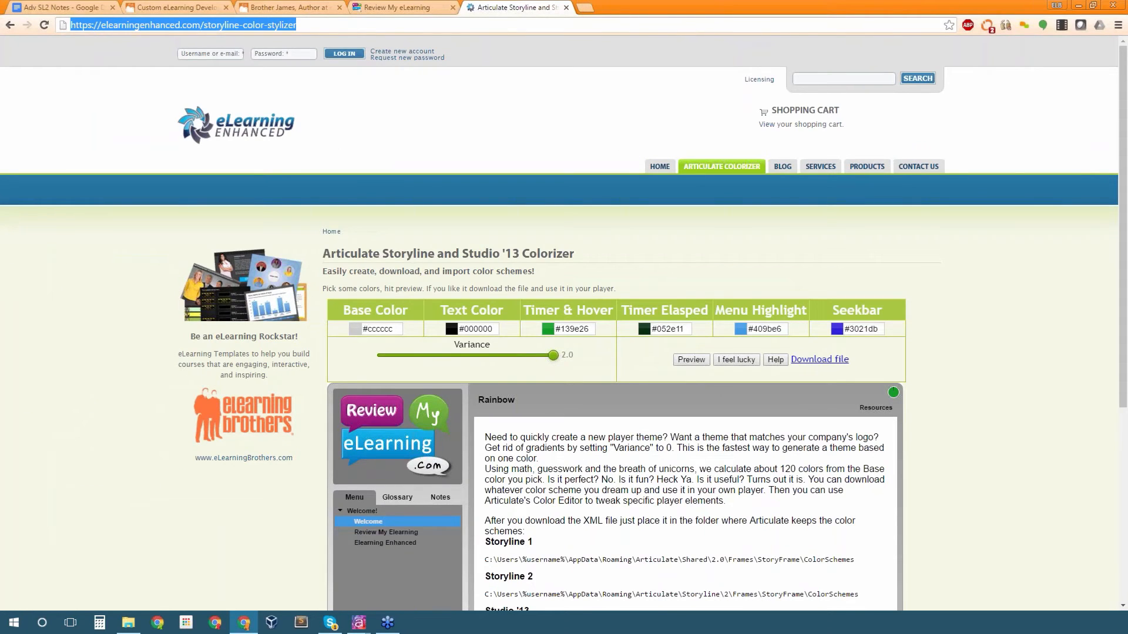
{"action": "left_click", "coordinate": [323, 25]}
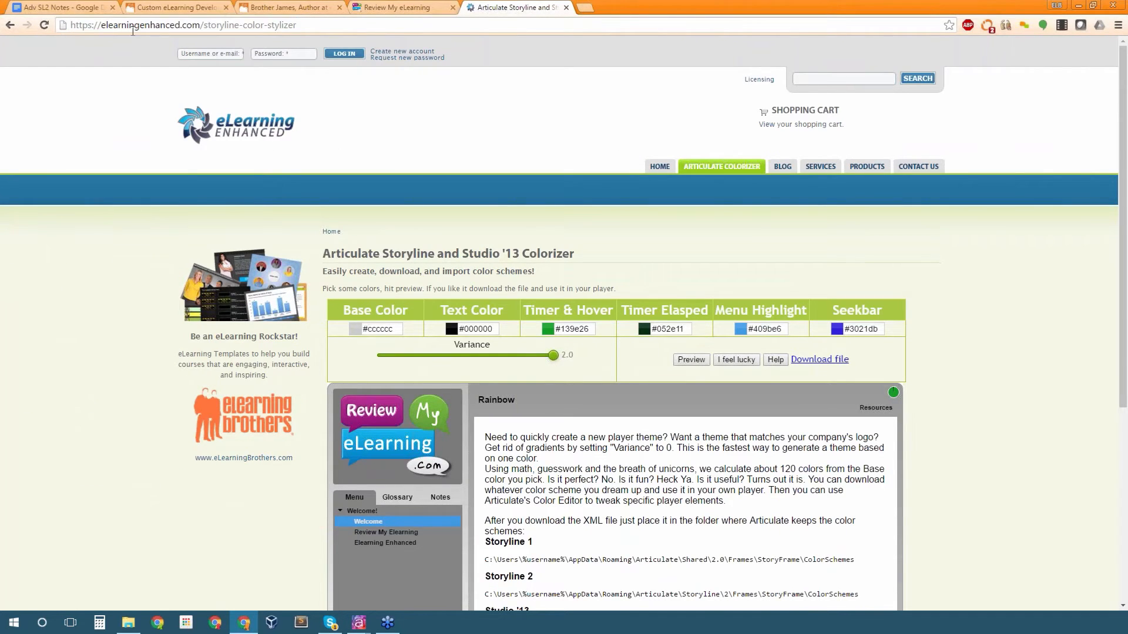
{"action": "left_click_drag", "start_coordinate": [199, 24], "coordinate": [140, 25]}
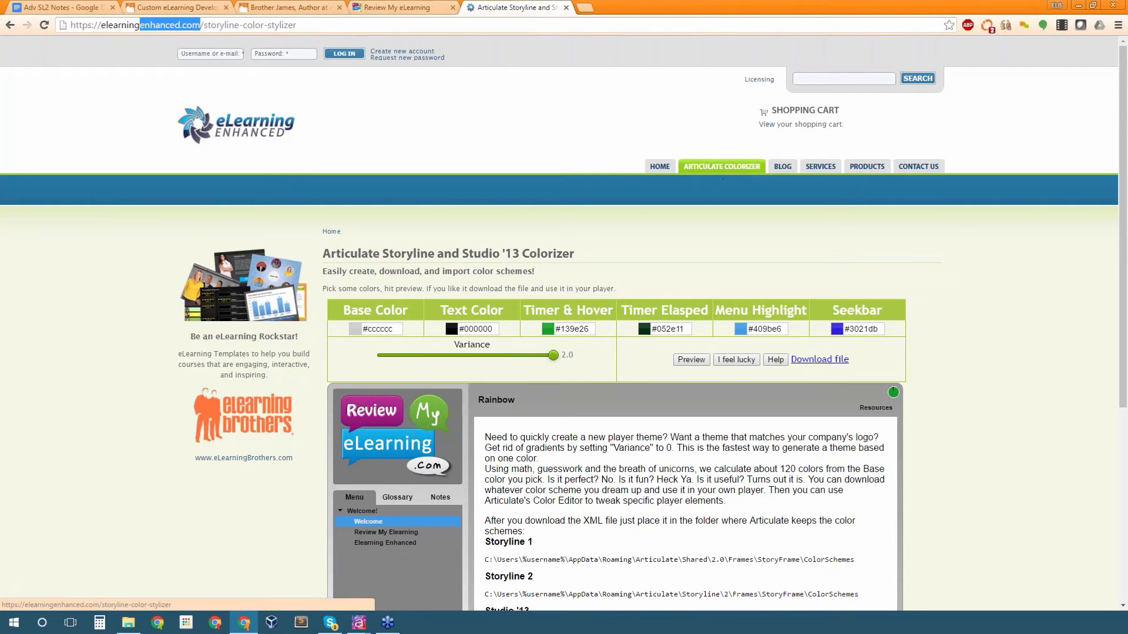
{"action": "scroll", "coordinate": [1068, 355], "scroll_direction": "down", "scroll_amount": 3}
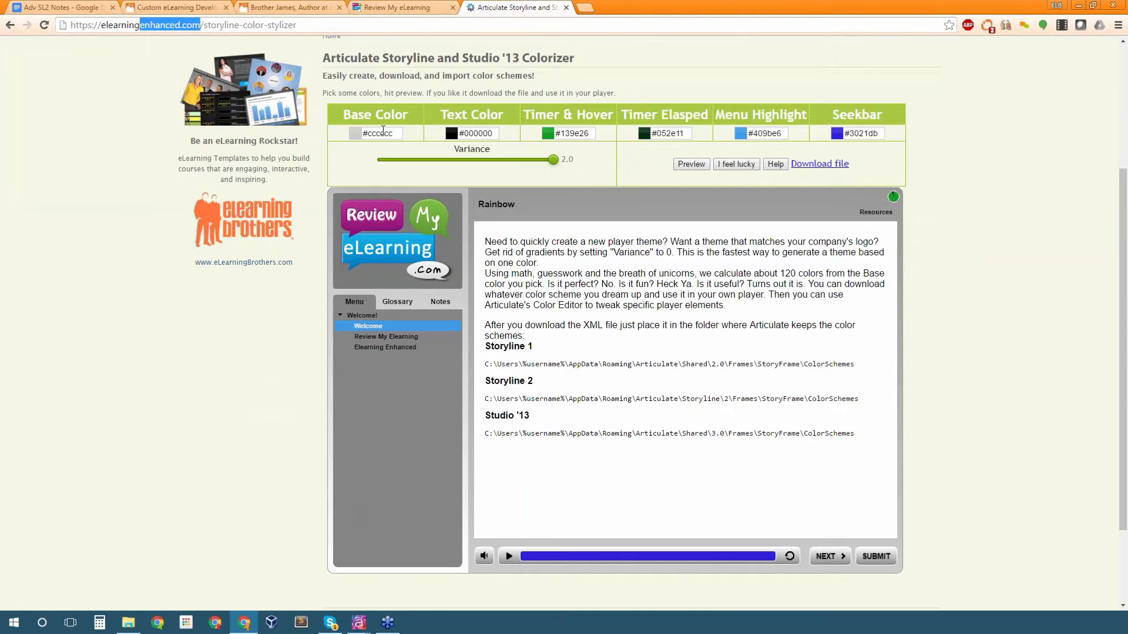
Set the Text Color to #bf0f0f and the Base Color to #1e269e, and preview the player color scheme
{"action": "left_click", "coordinate": [473, 134]}
{"action": "left_click", "coordinate": [527, 166]}
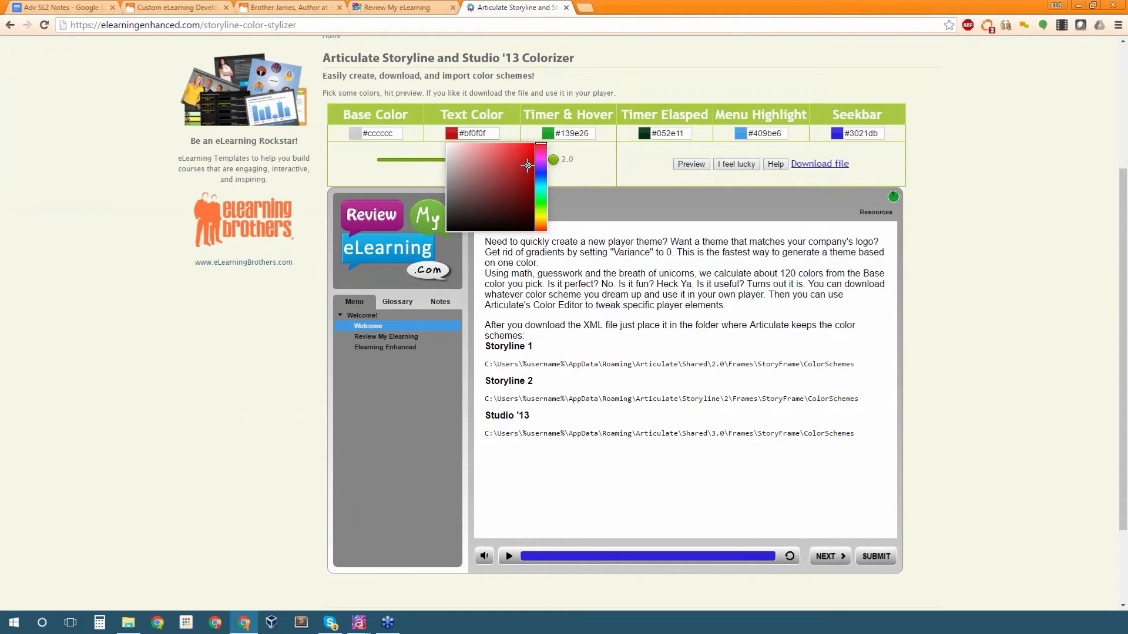
{"action": "left_click", "coordinate": [572, 133]}
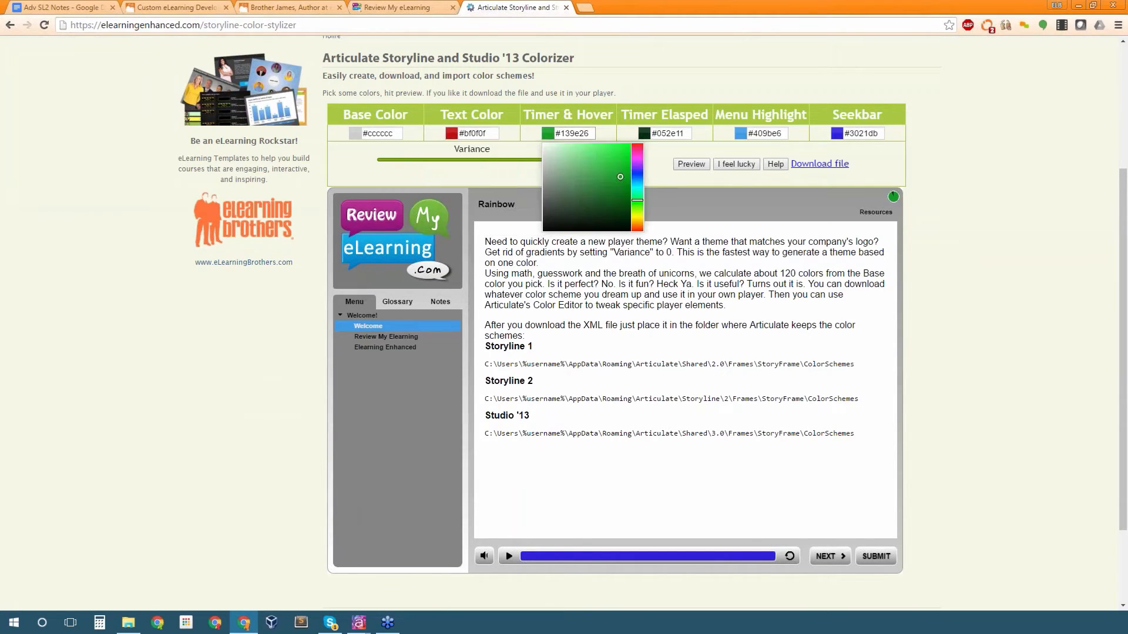
{"action": "left_click", "coordinate": [360, 134]}
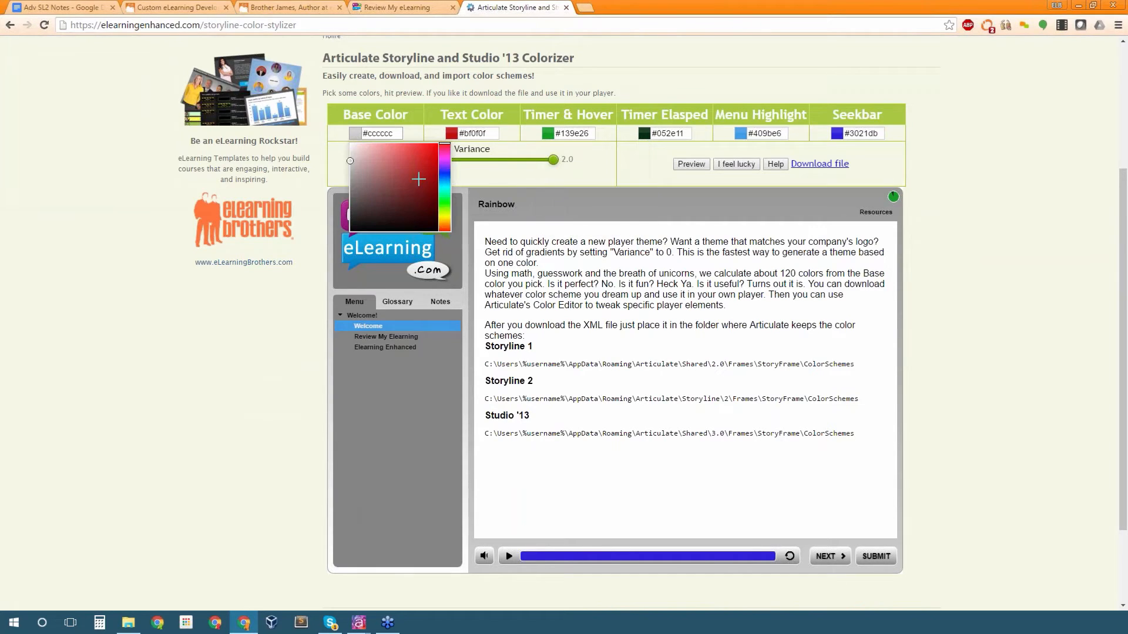
{"action": "left_click", "coordinate": [421, 177]}
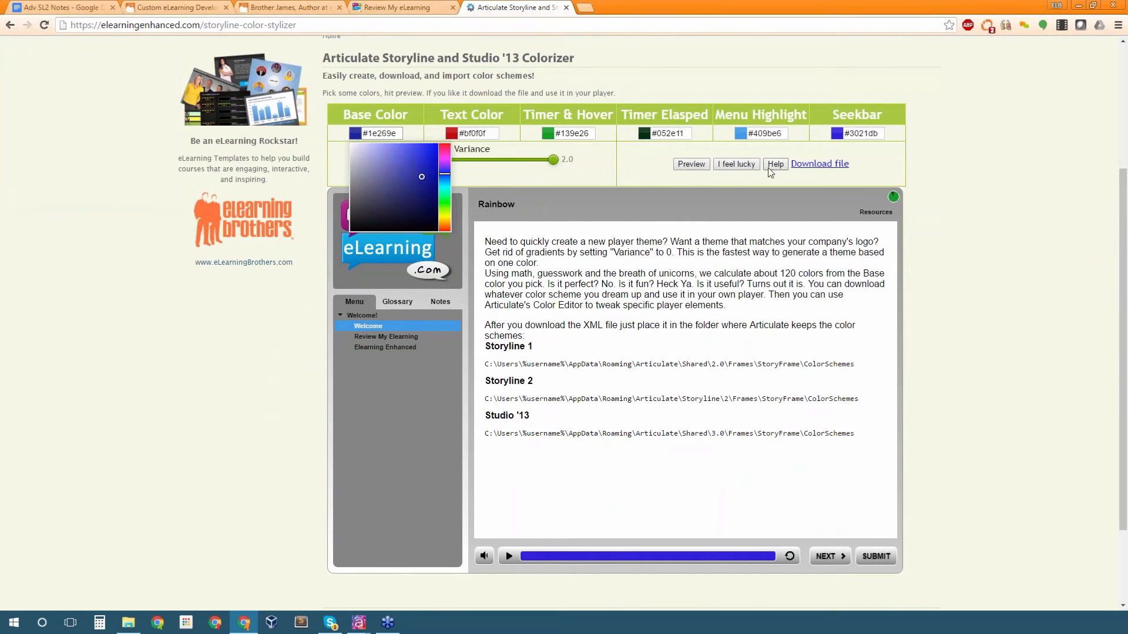
{"action": "left_click", "coordinate": [688, 164]}
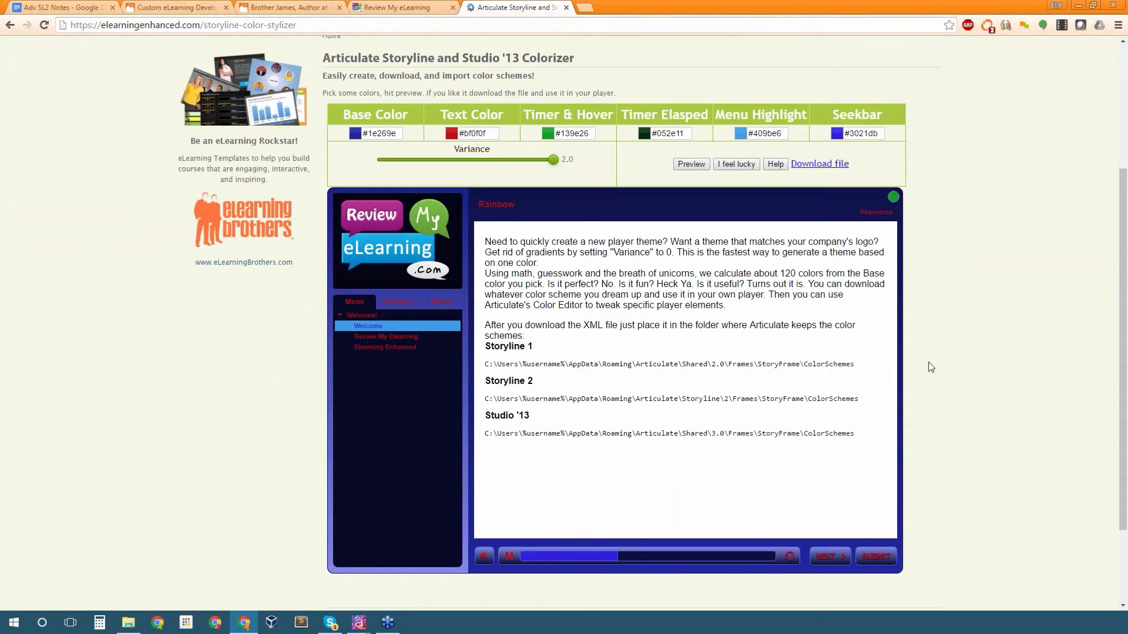
Generate two random player color schemes, preview the second with Variance set to 0.0, and return to Storyline
{"action": "left_click", "coordinate": [745, 165]}
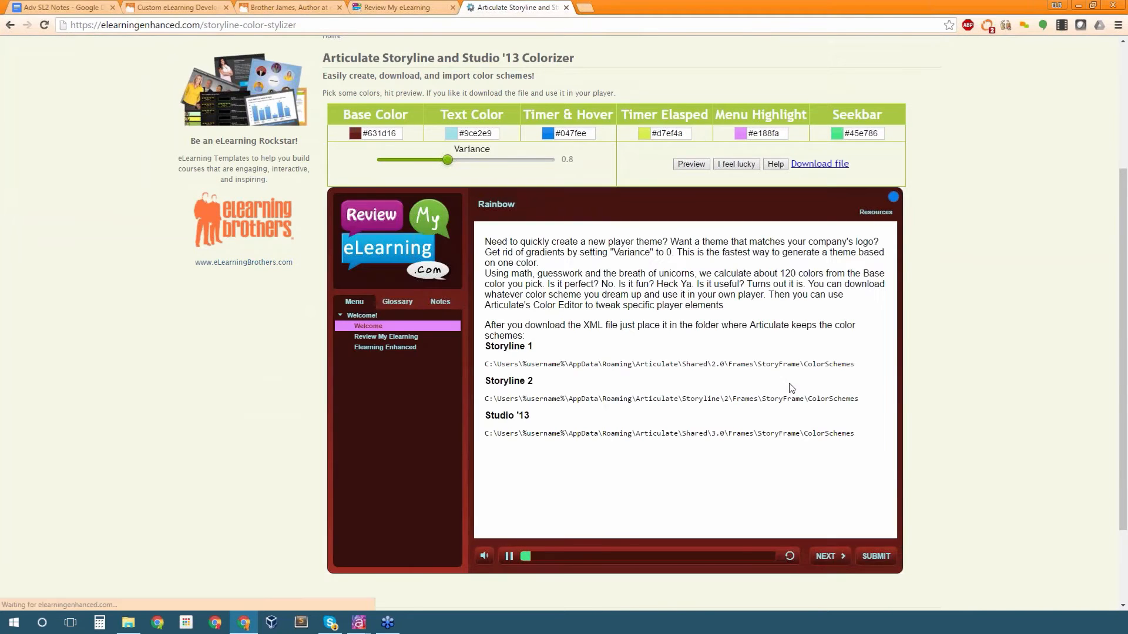
{"action": "left_click", "coordinate": [741, 164]}
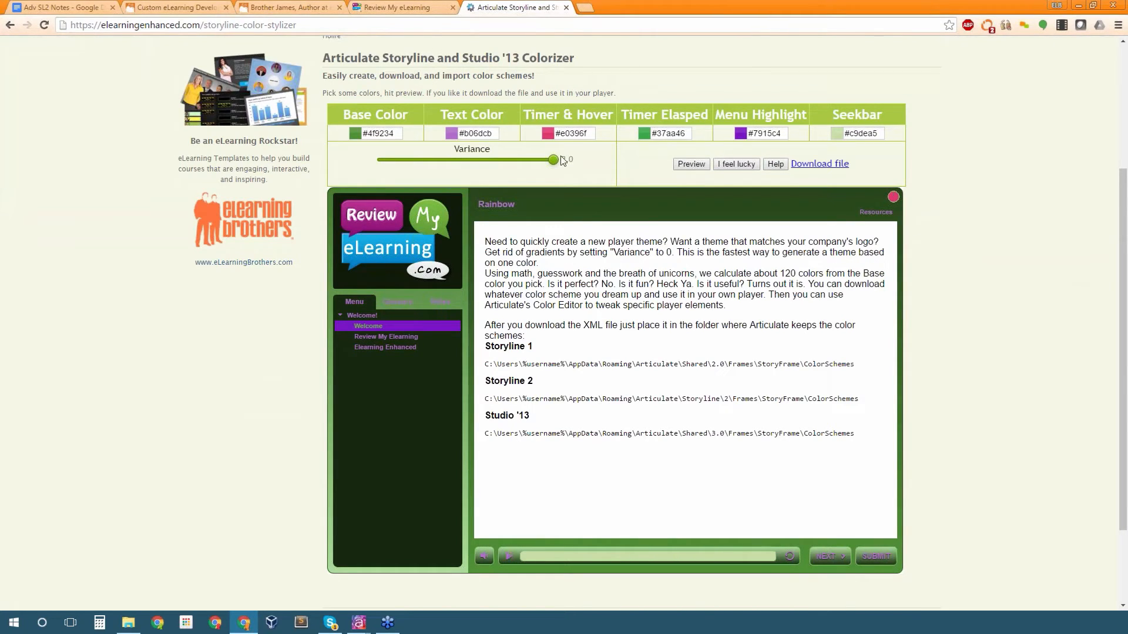
{"action": "left_click_drag", "start_coordinate": [553, 159], "coordinate": [377, 159]}
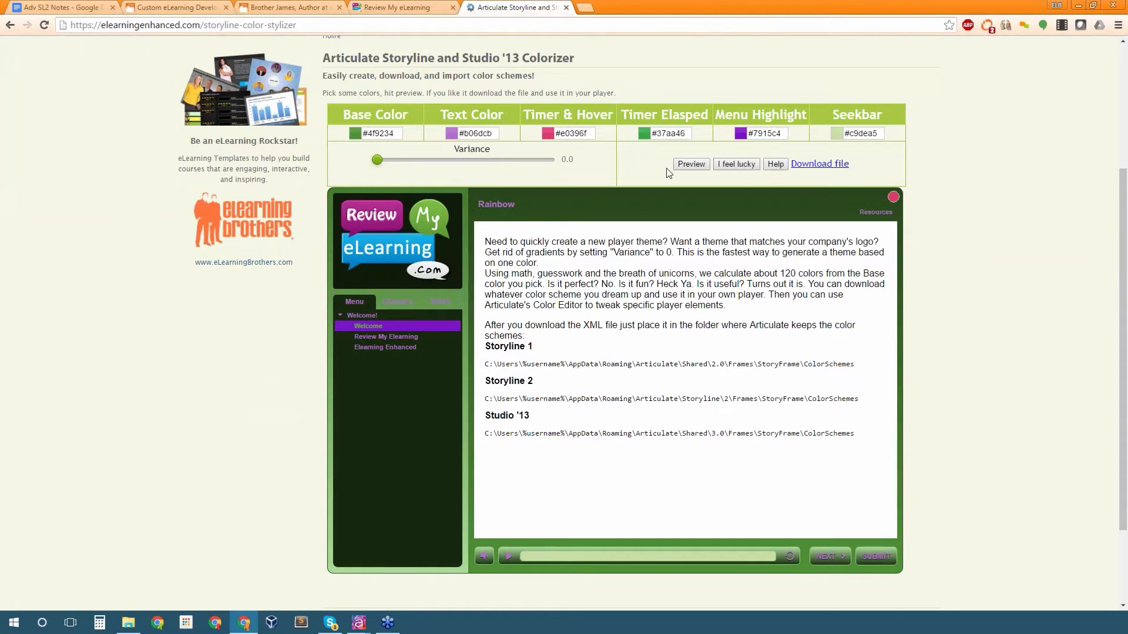
{"action": "left_click", "coordinate": [691, 164]}
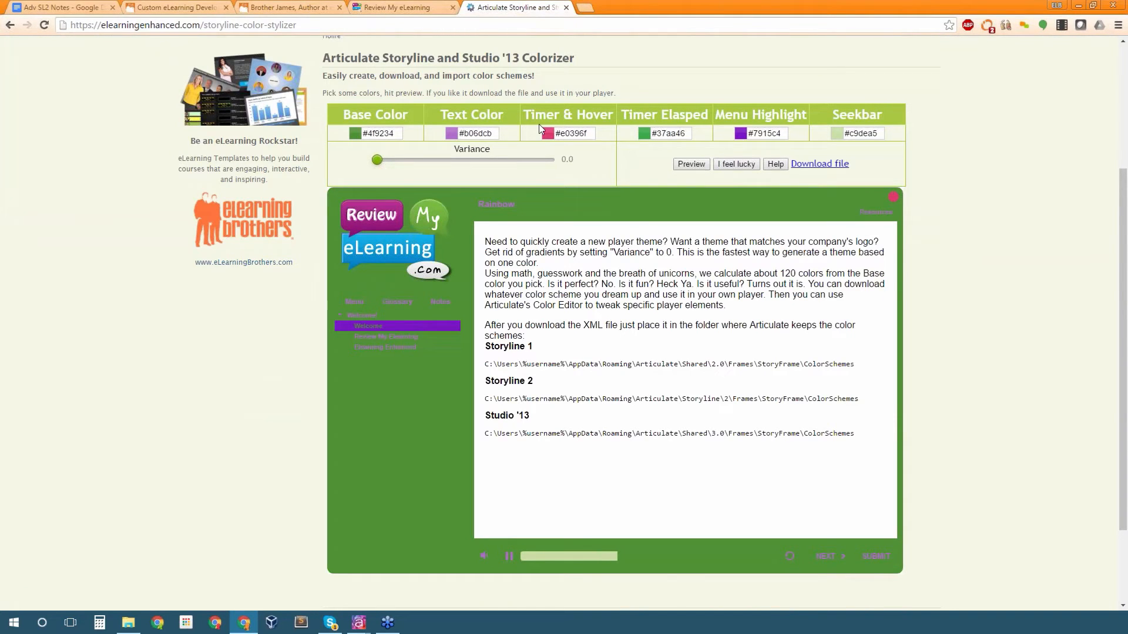
{"action": "left_click", "coordinate": [1079, 7]}
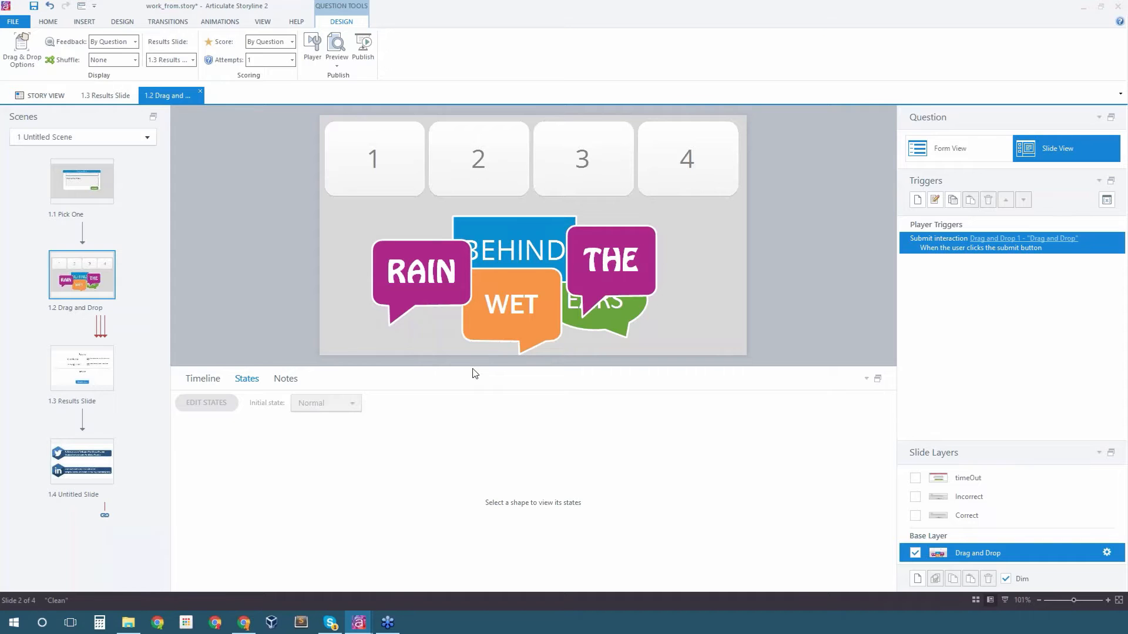
Preview only the Drag and Drop slide and place WET, BEHIND, THE and EARS on targets 1 to 4
{"action": "left_click", "coordinate": [331, 60]}
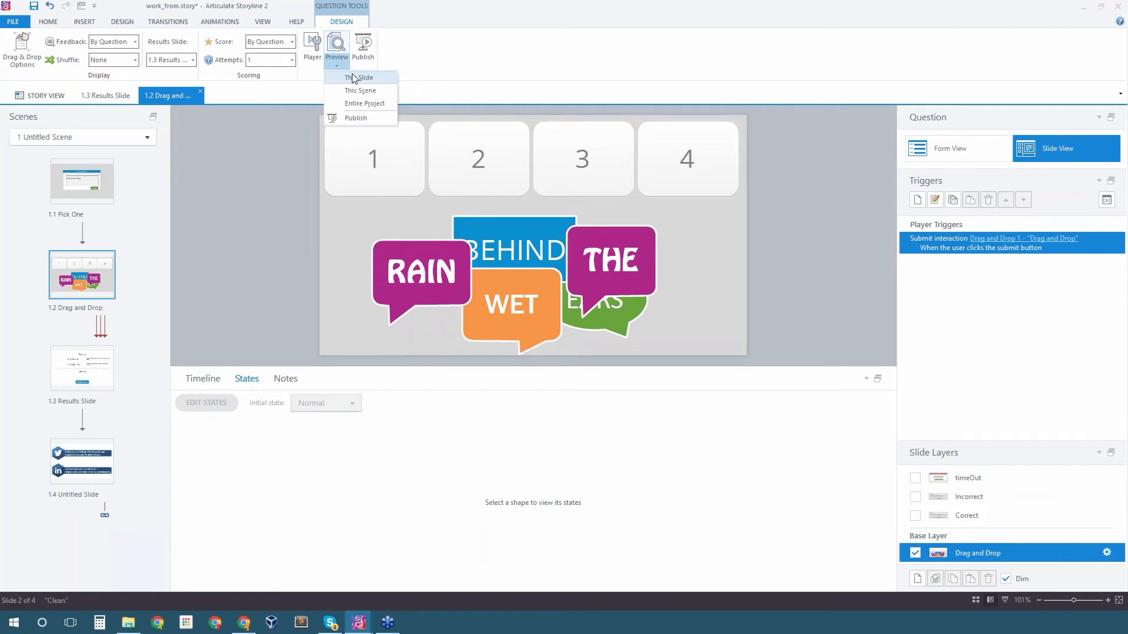
{"action": "left_click", "coordinate": [350, 77]}
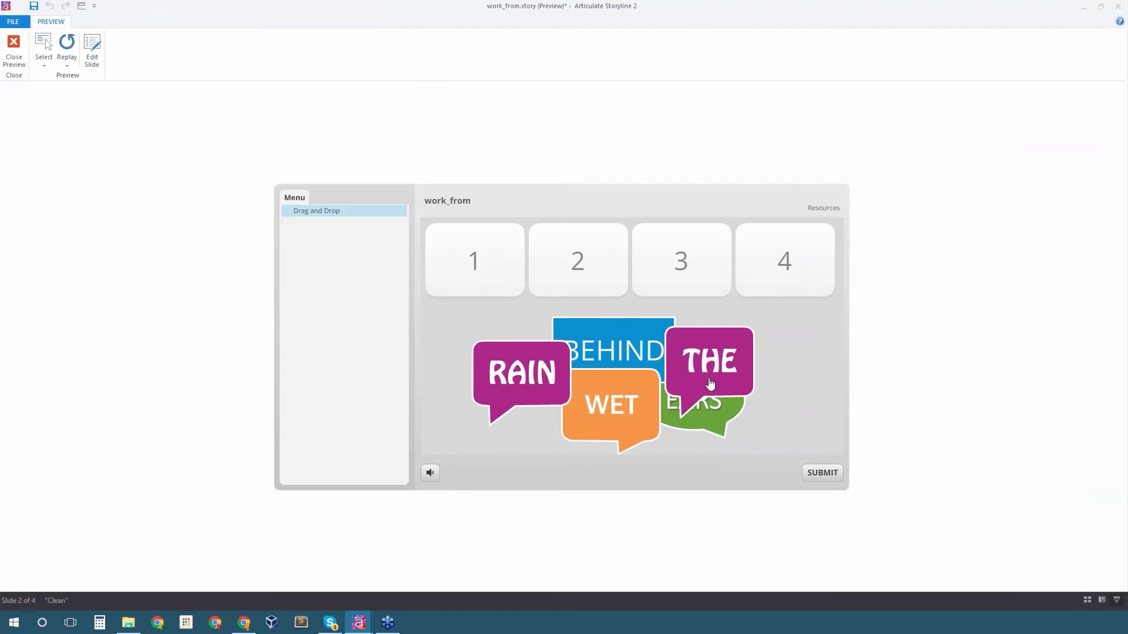
{"action": "left_click_drag", "start_coordinate": [611, 405], "coordinate": [475, 262]}
{"action": "left_click_drag", "start_coordinate": [594, 347], "coordinate": [563, 254]}
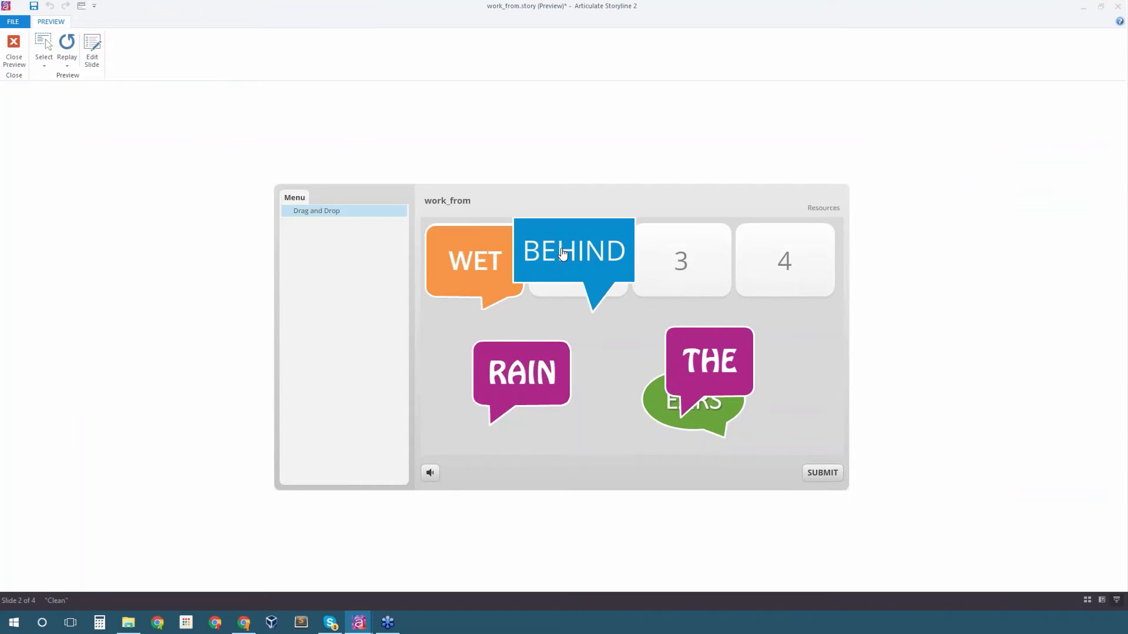
{"action": "left_click_drag", "start_coordinate": [710, 361], "coordinate": [681, 261]}
{"action": "left_click_drag", "start_coordinate": [718, 400], "coordinate": [810, 256]}
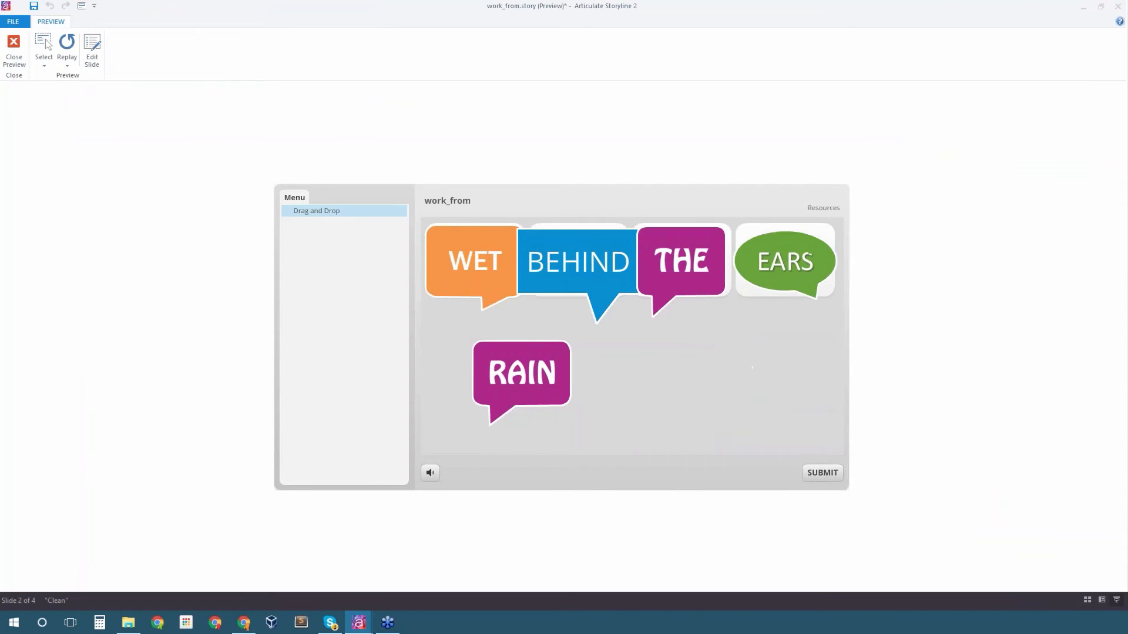
Submit the arranged answer, continue past the feedback, dismiss the link notice, and close the preview
{"action": "left_click", "coordinate": [821, 474]}
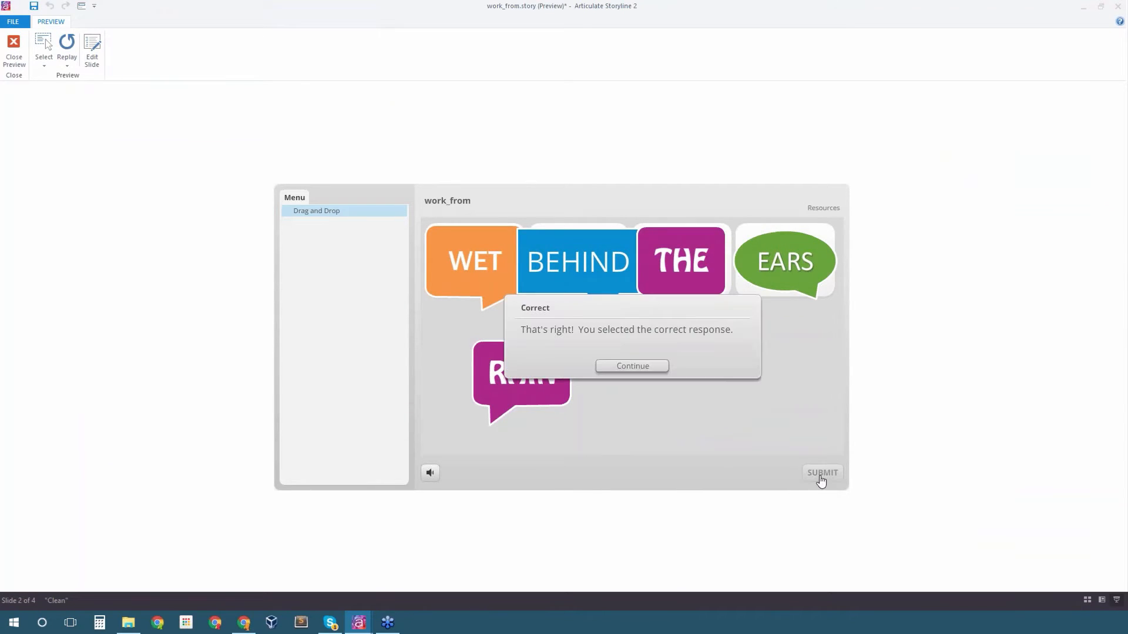
{"action": "left_click", "coordinate": [642, 368]}
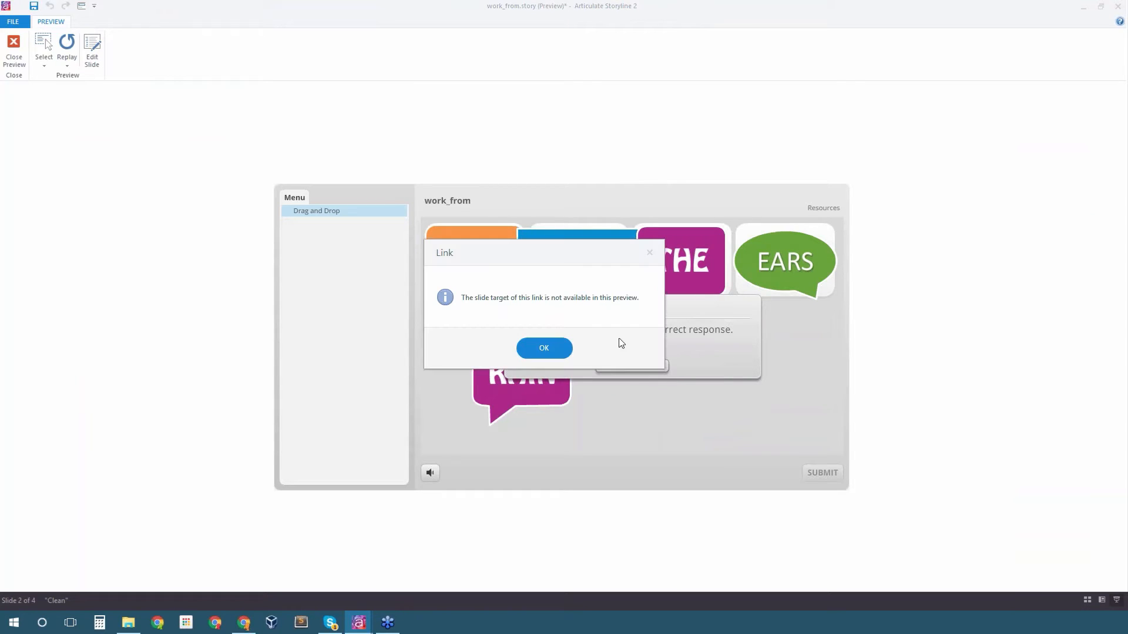
{"action": "left_click", "coordinate": [649, 253]}
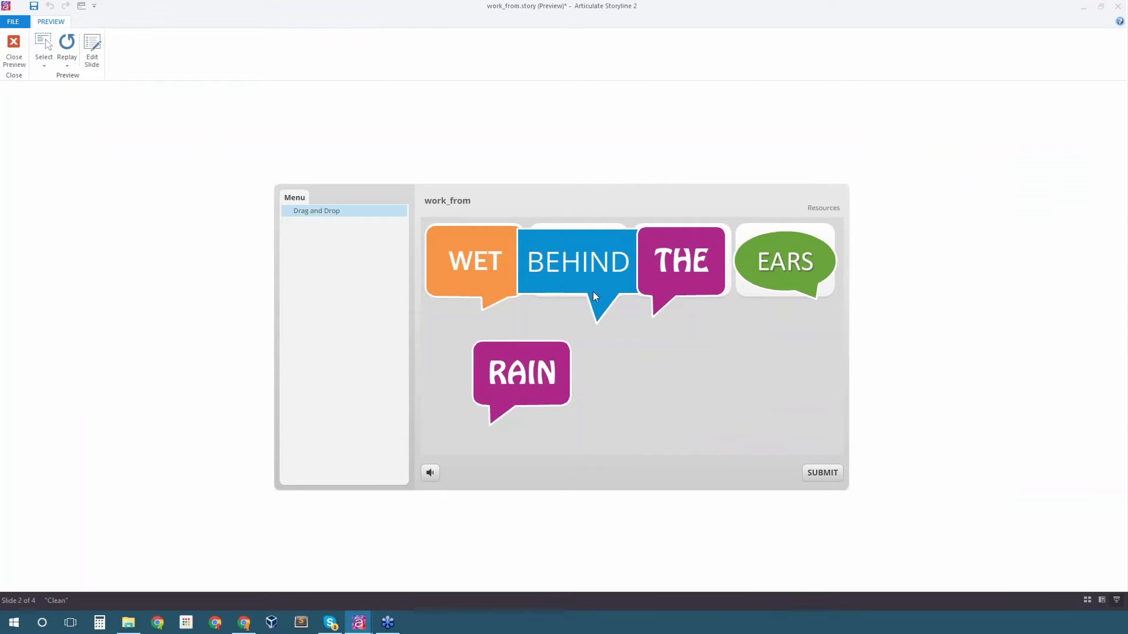
{"action": "left_click", "coordinate": [24, 40]}
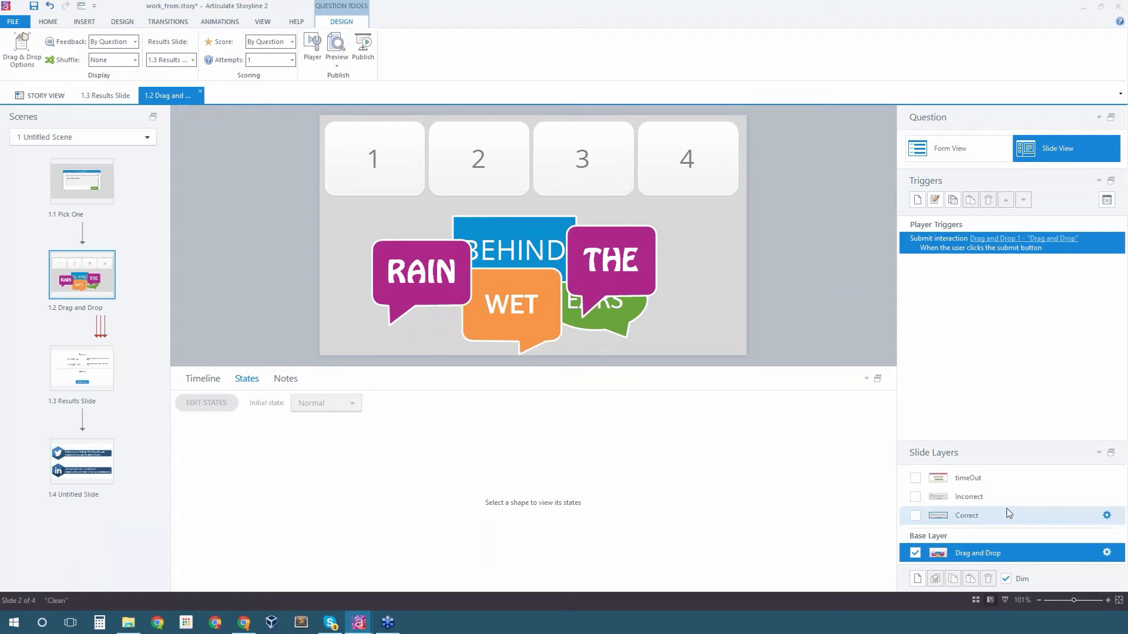
Show the timeOut layer of the Drag and Drop slide
{"action": "left_click", "coordinate": [968, 479]}
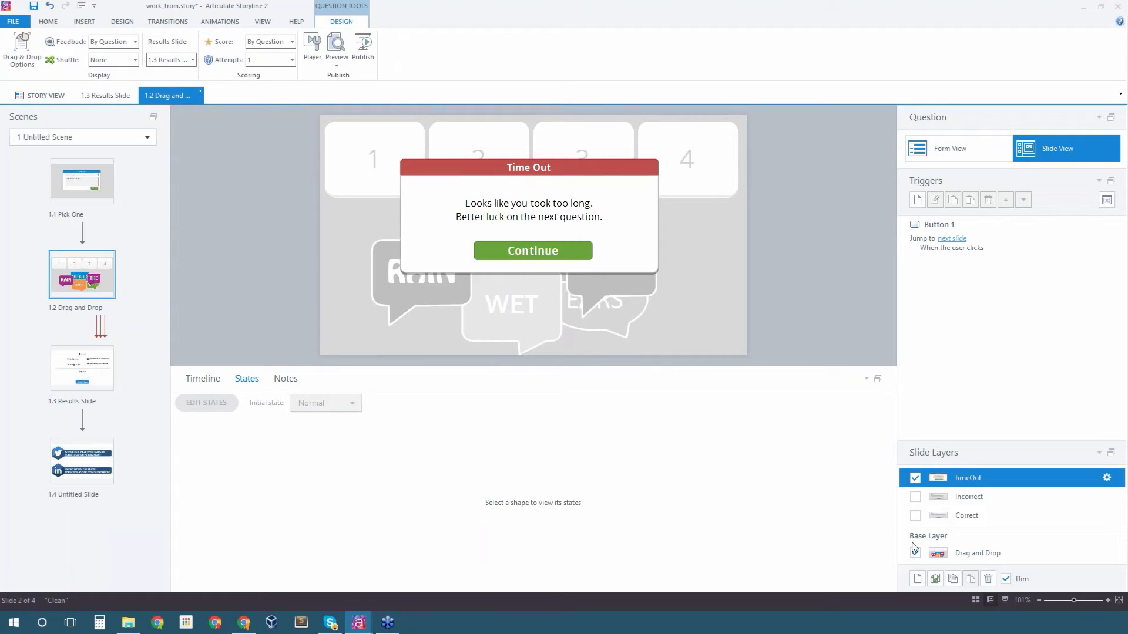
Add a new layer named progress to the Drag and Drop slide
{"action": "left_click", "coordinate": [976, 555]}
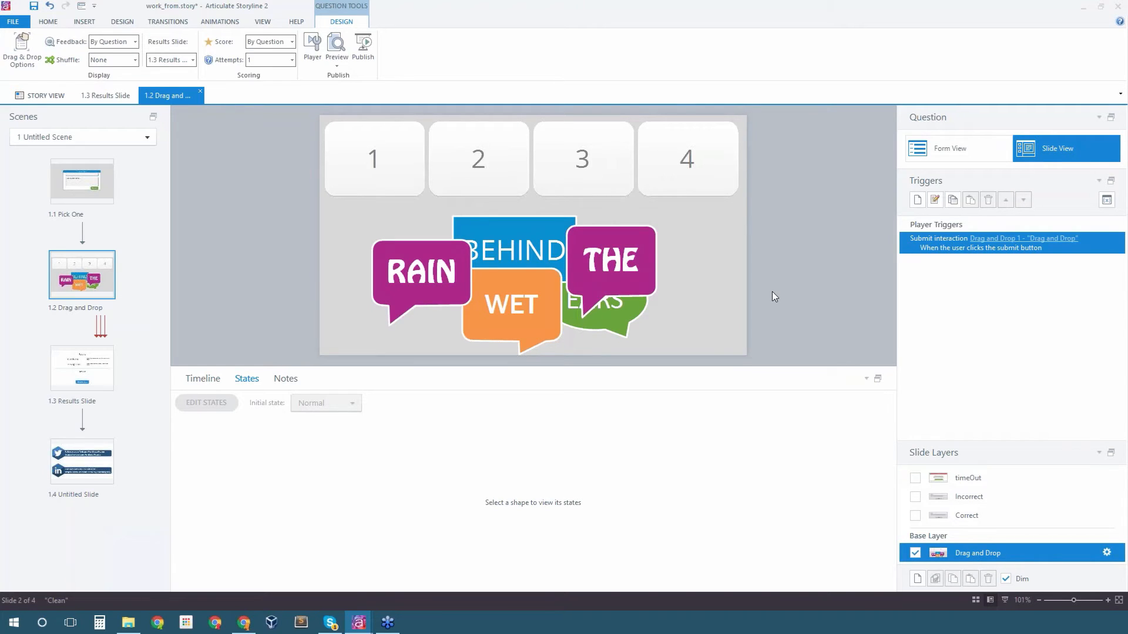
{"action": "left_click", "coordinate": [917, 578]}
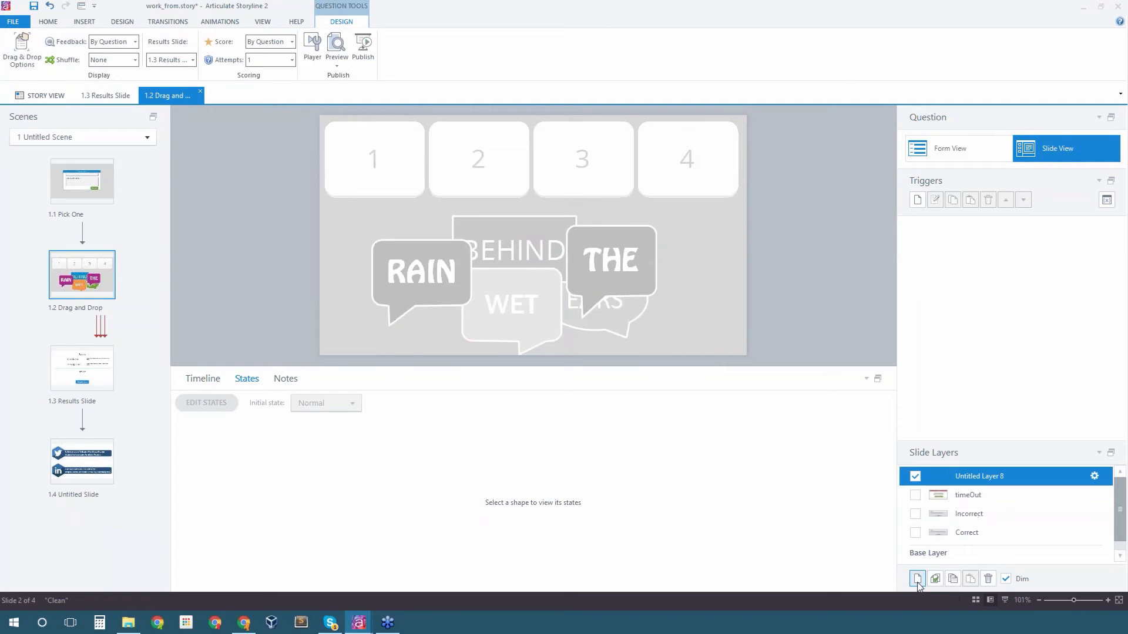
{"action": "double_click", "coordinate": [974, 480]}
{"action": "type", "text": "p"}
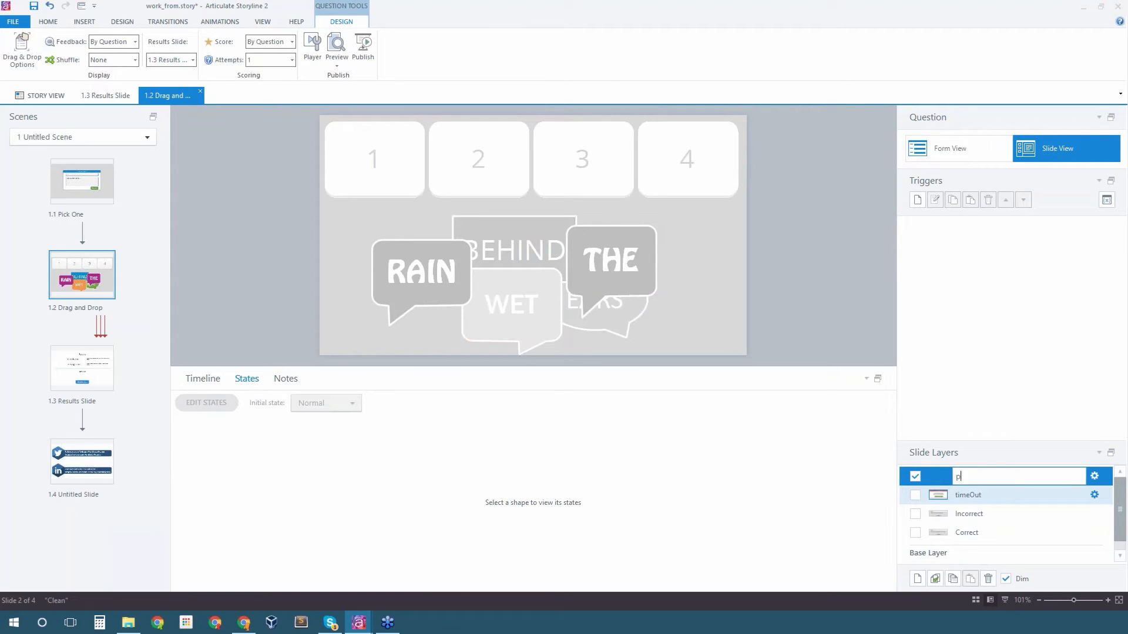
{"action": "type", "text": "rogress"}
{"action": "key", "text": "BackSpace"}
{"action": "key", "text": "BackSpace"}
{"action": "type", "text": "ss"}
{"action": "key", "text": "Return"}
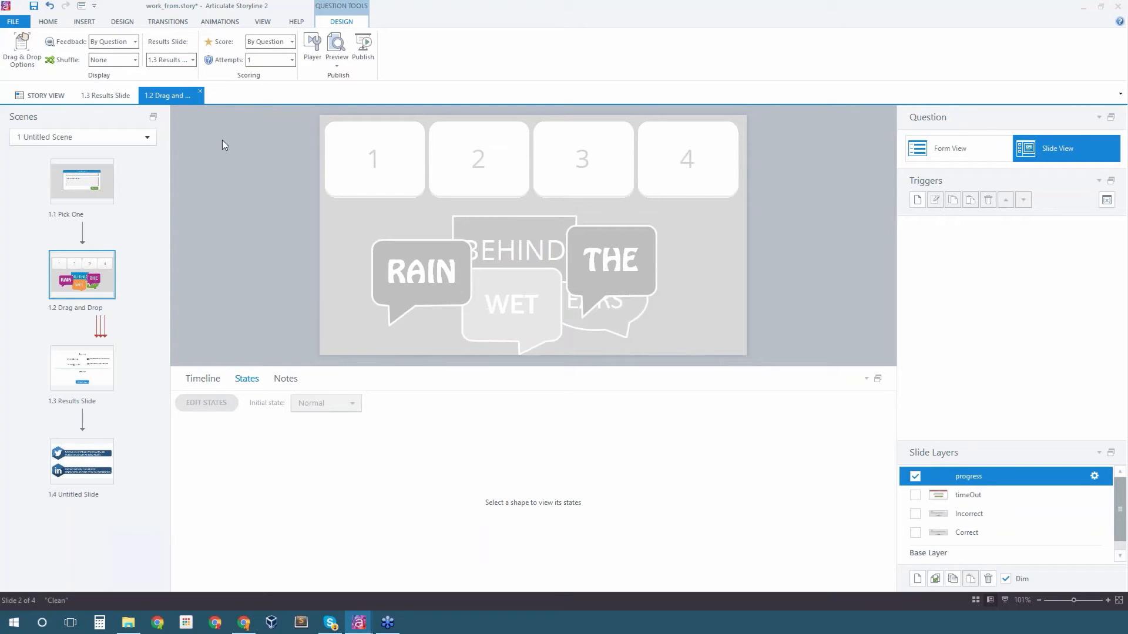
Draw a thin full-width rectangle along the bottom edge of the slide on the progress layer
{"action": "left_click", "coordinate": [84, 21]}
{"action": "left_click", "coordinate": [209, 56]}
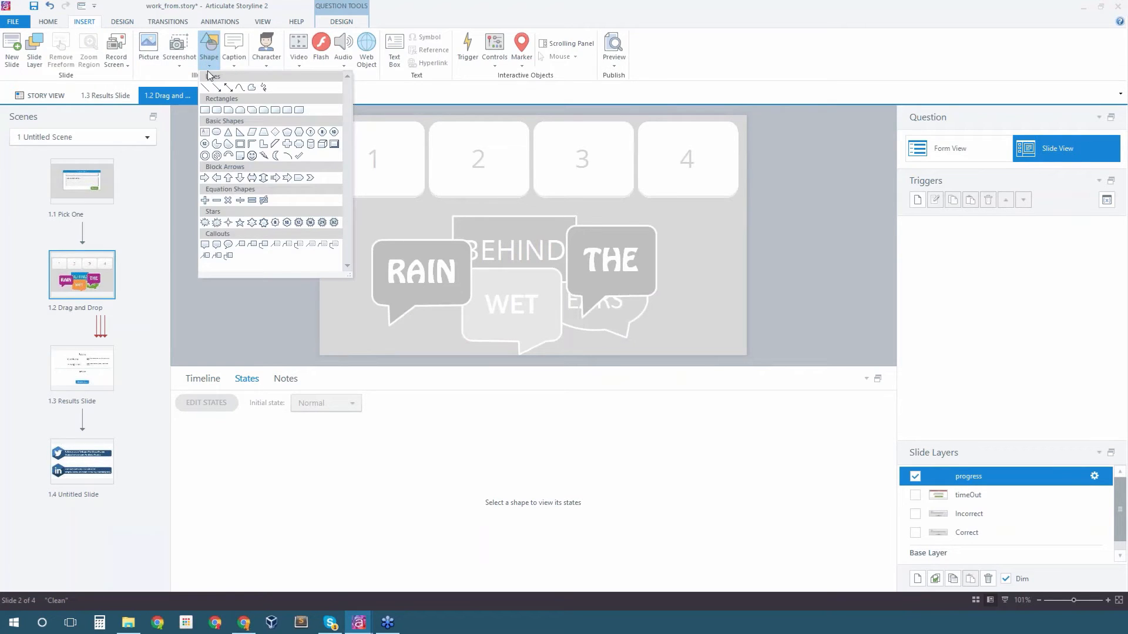
{"action": "left_click", "coordinate": [206, 110]}
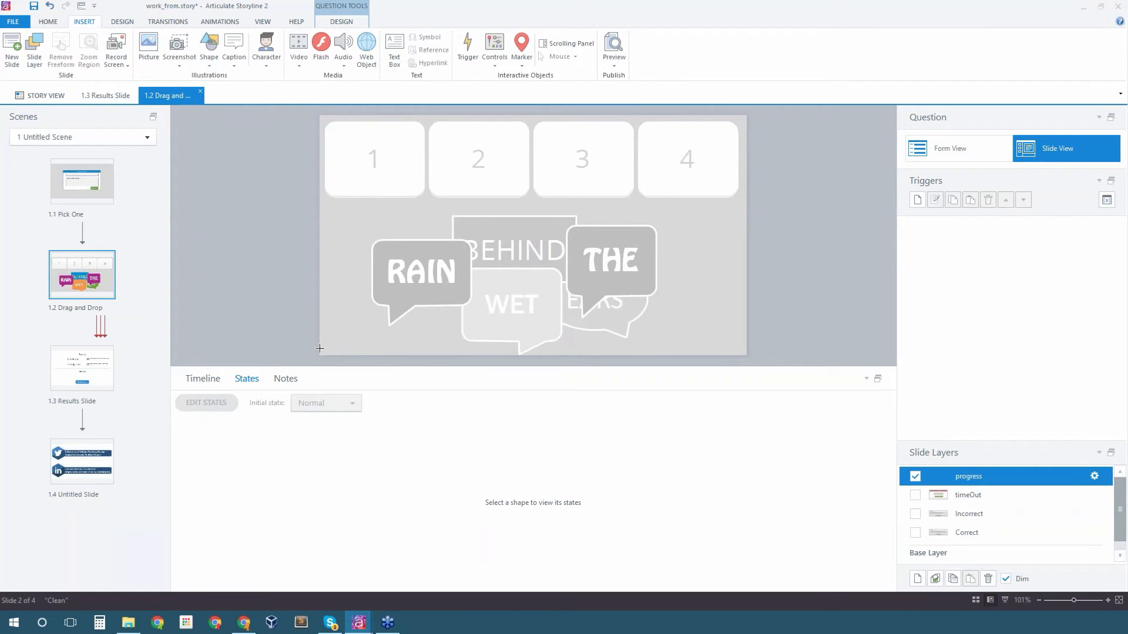
{"action": "mouse_move", "coordinate": [320, 349]}
{"action": "left_mouse_down"}
{"action": "mouse_move", "coordinate": [632, 362]}
{"action": "mouse_move", "coordinate": [747, 352]}
{"action": "left_mouse_up"}
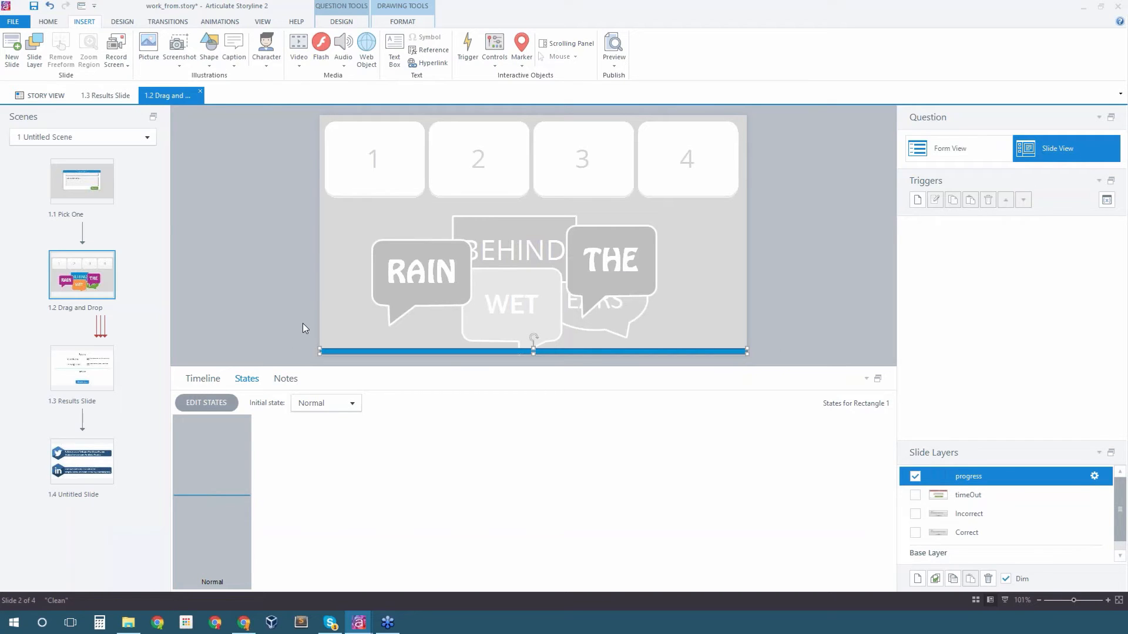
Try a line motion path on the bar, and delete that path
{"action": "left_click", "coordinate": [229, 22]}
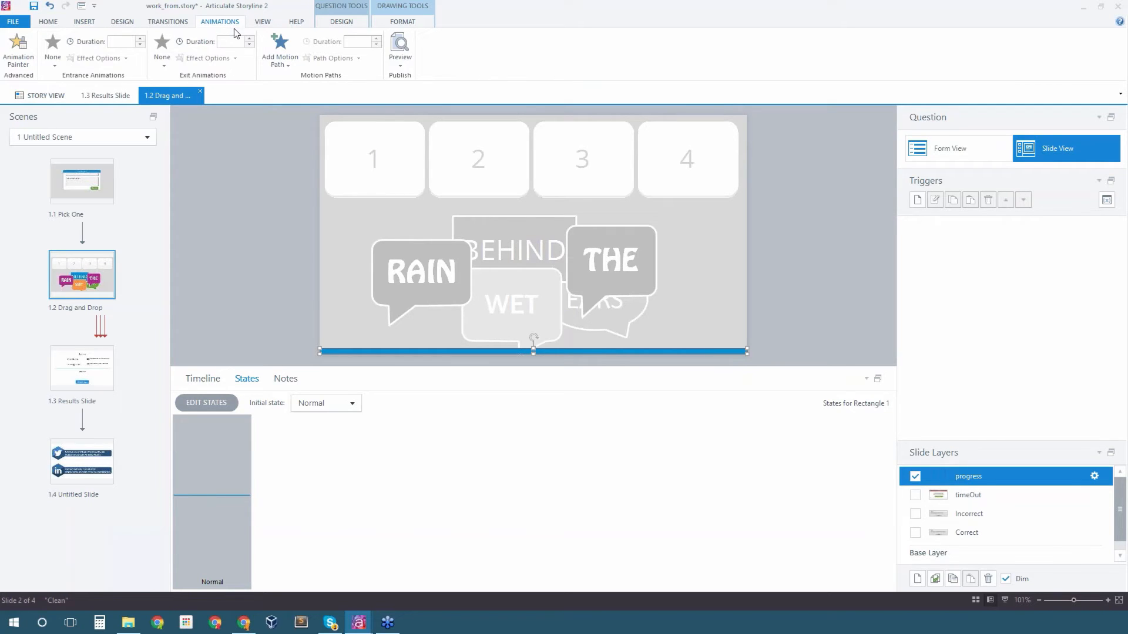
{"action": "left_click", "coordinate": [285, 64]}
{"action": "left_click", "coordinate": [281, 93]}
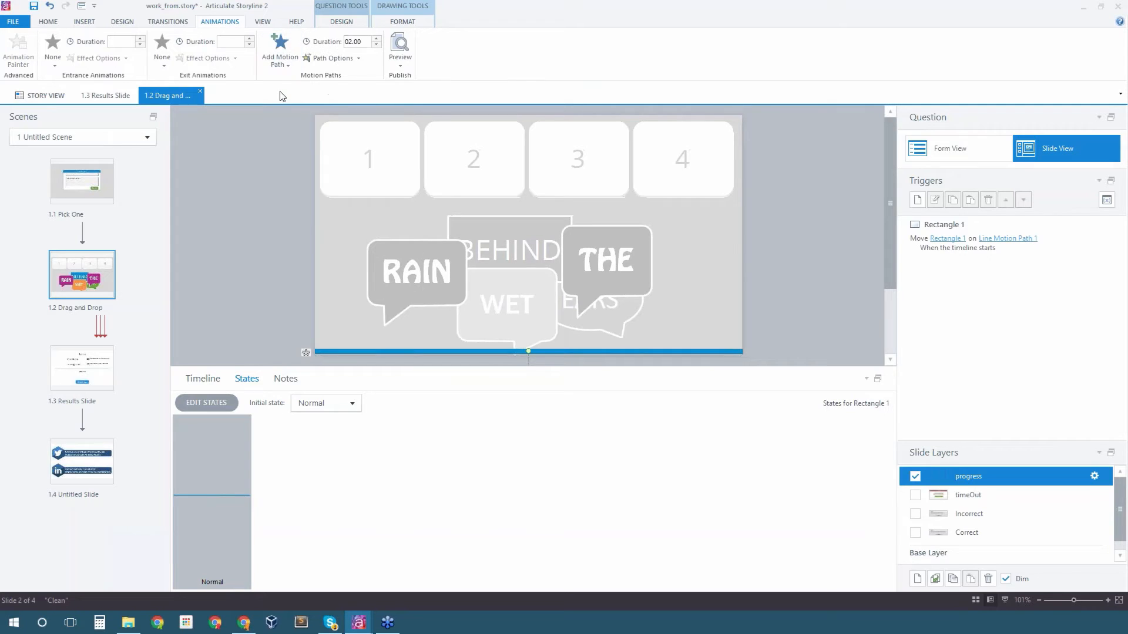
{"action": "left_click", "coordinate": [332, 58]}
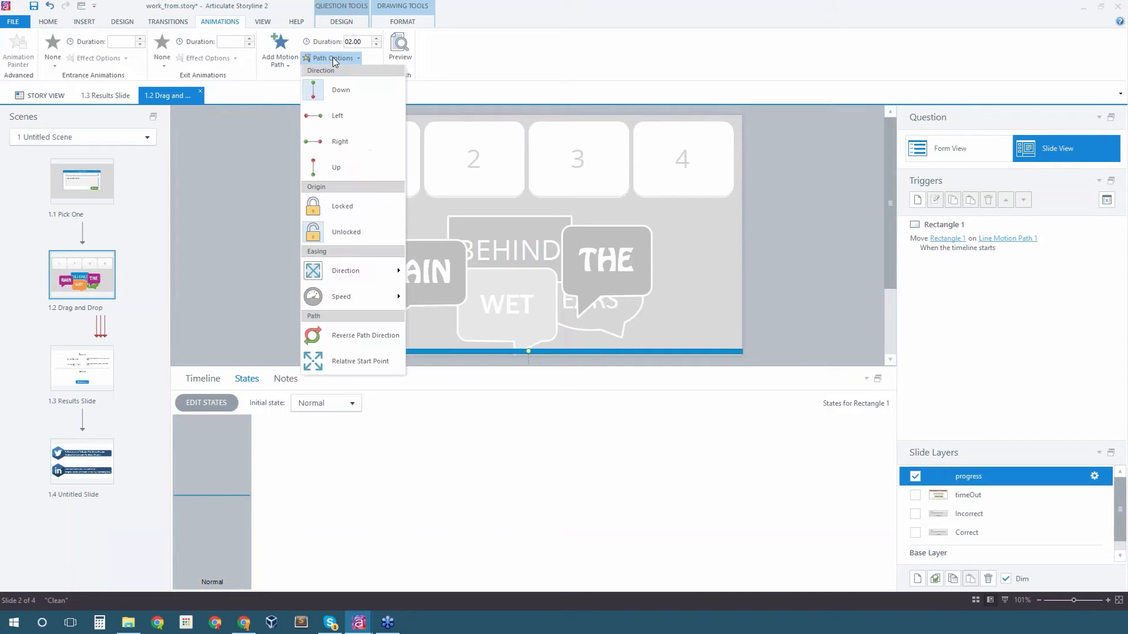
{"action": "left_click", "coordinate": [348, 114]}
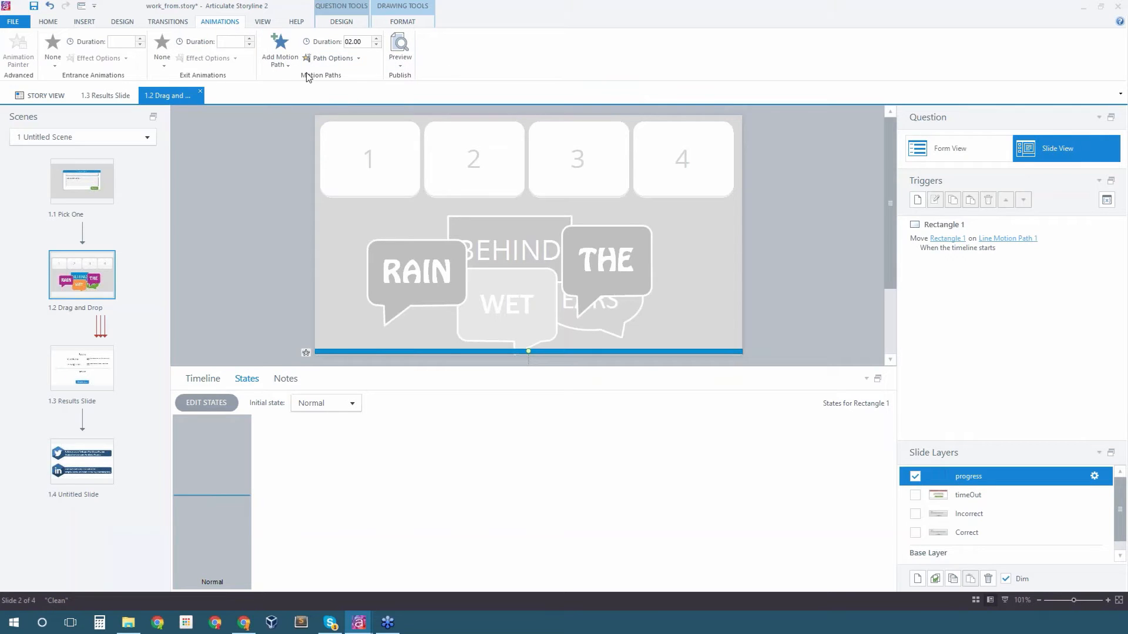
{"action": "left_click", "coordinate": [528, 361]}
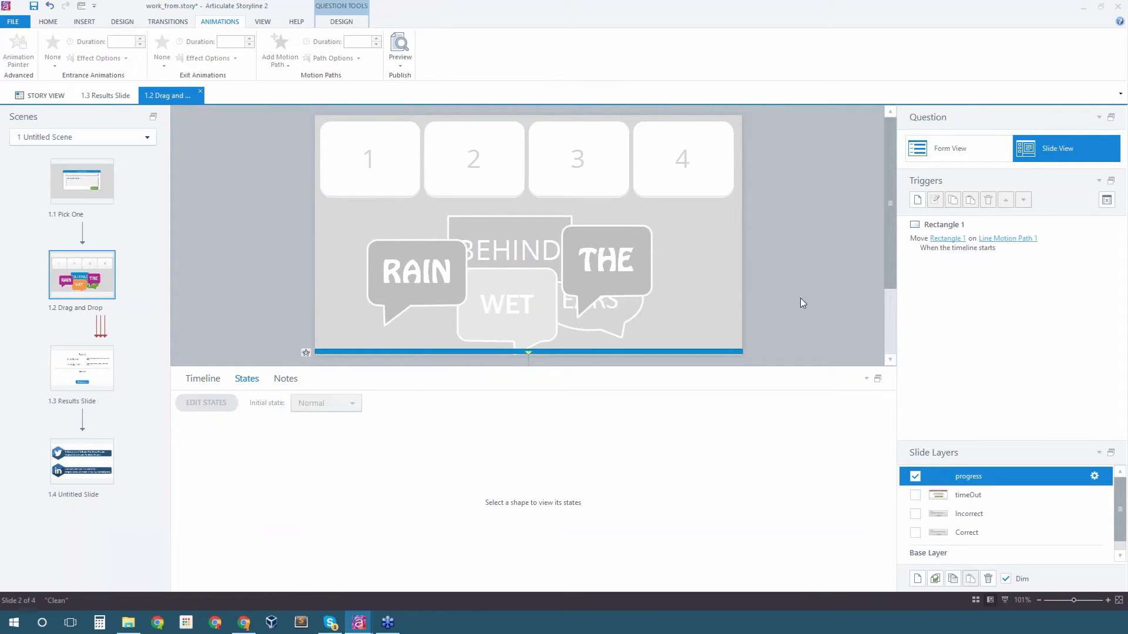
{"action": "left_click_drag", "start_coordinate": [886, 217], "coordinate": [892, 282]}
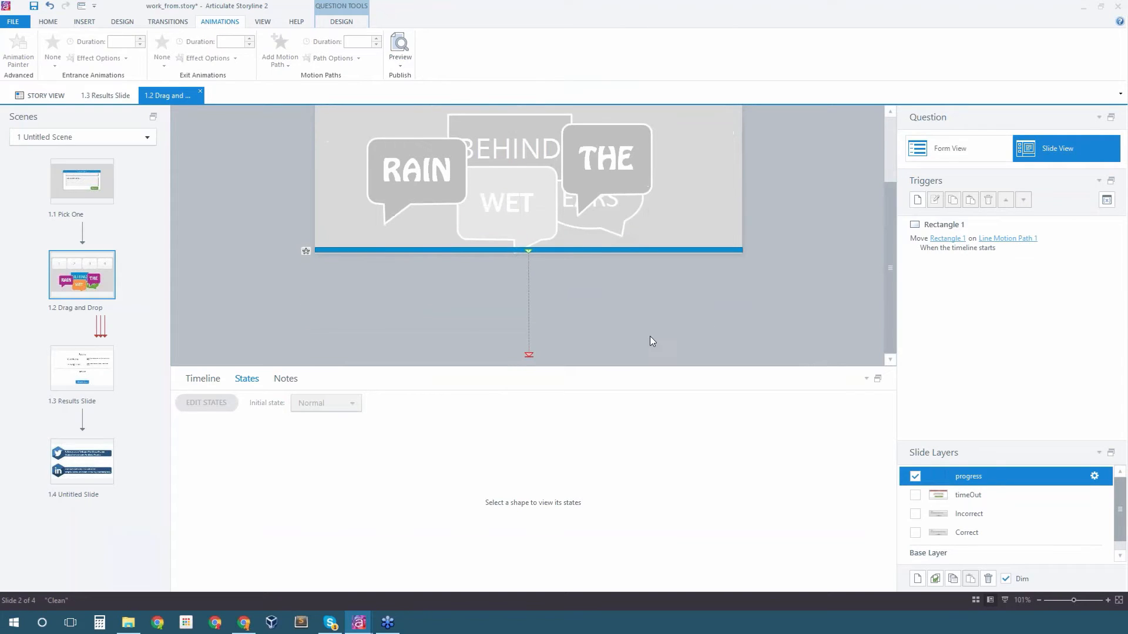
{"action": "left_click", "coordinate": [529, 355]}
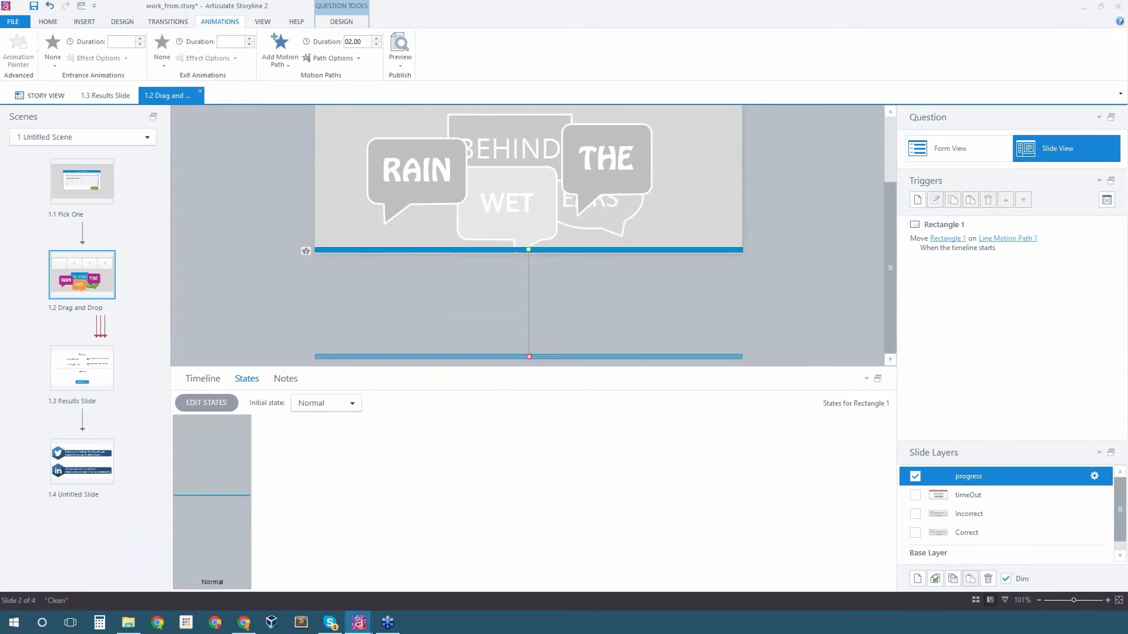
{"action": "key", "text": "Delete"}
Move the bar just off the slide's left edge and give it a line motion path heading Right
{"action": "mouse_move", "coordinate": [525, 251]}
{"action": "left_mouse_down"}
{"action": "mouse_move", "coordinate": [367, 239]}
{"action": "mouse_move", "coordinate": [103, 251]}
{"action": "left_mouse_up"}
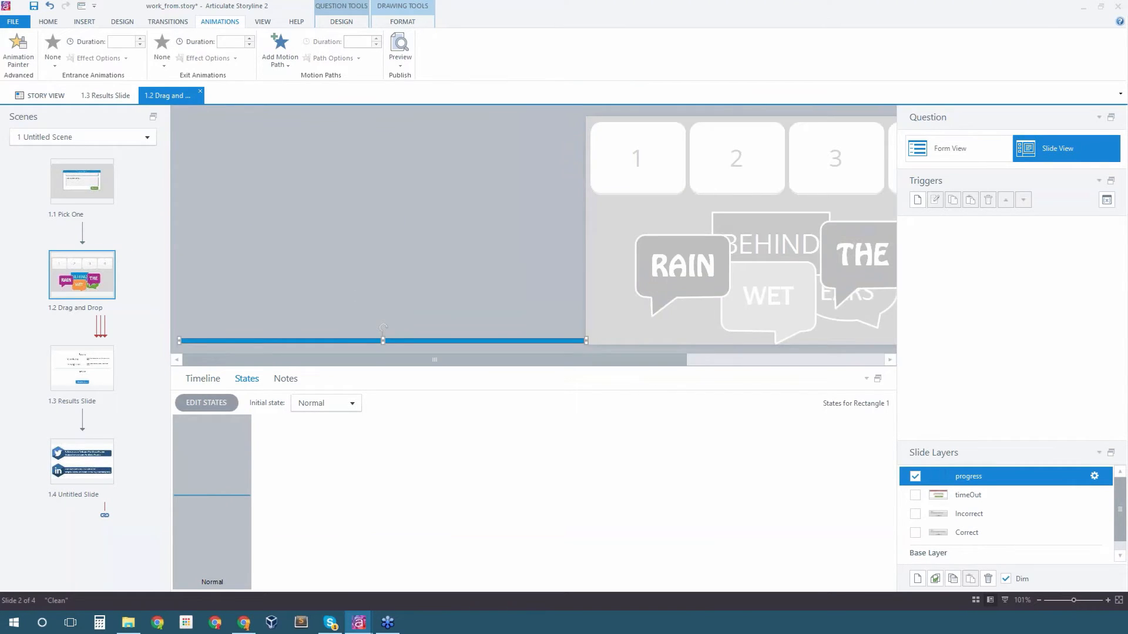
{"action": "left_click_drag", "start_coordinate": [637, 361], "coordinate": [799, 374]}
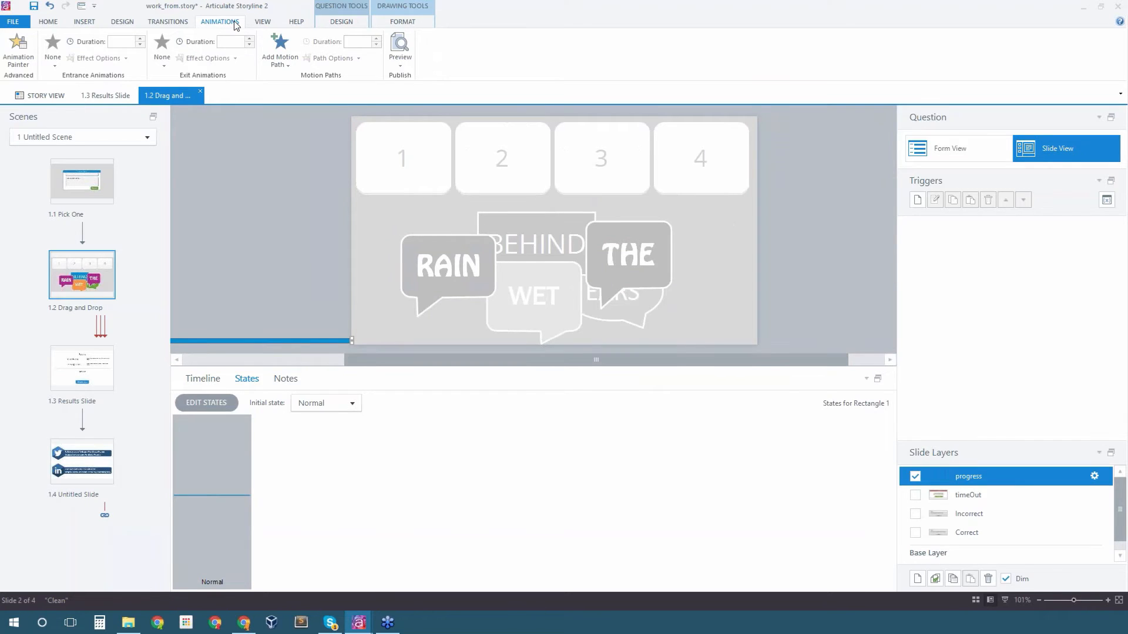
{"action": "left_click", "coordinate": [283, 64]}
{"action": "left_click", "coordinate": [286, 94]}
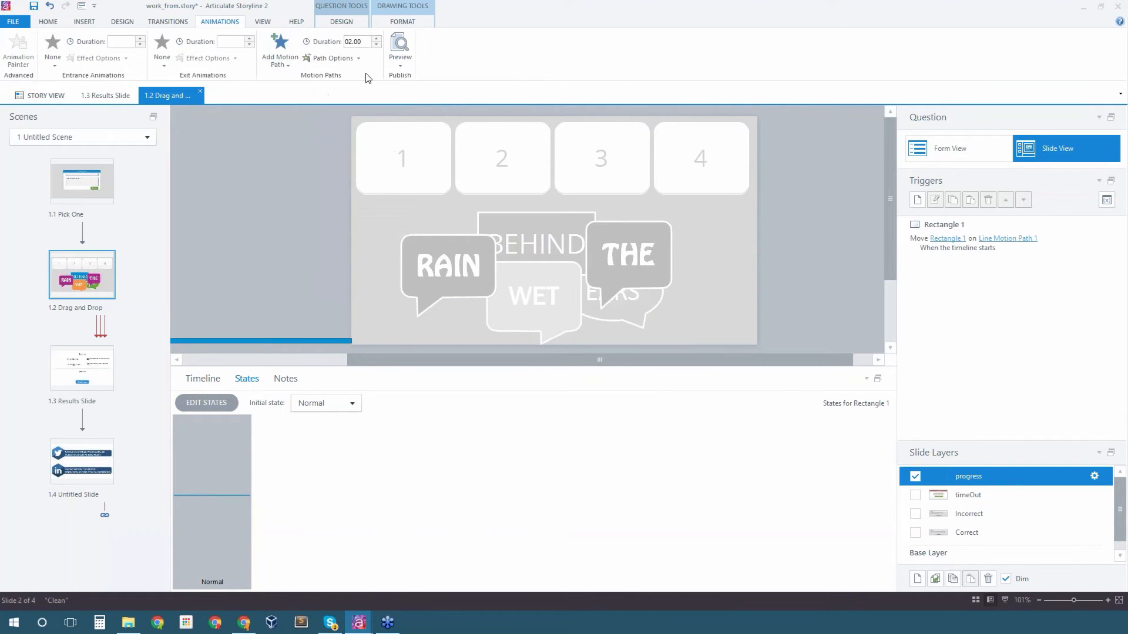
{"action": "left_click", "coordinate": [359, 59]}
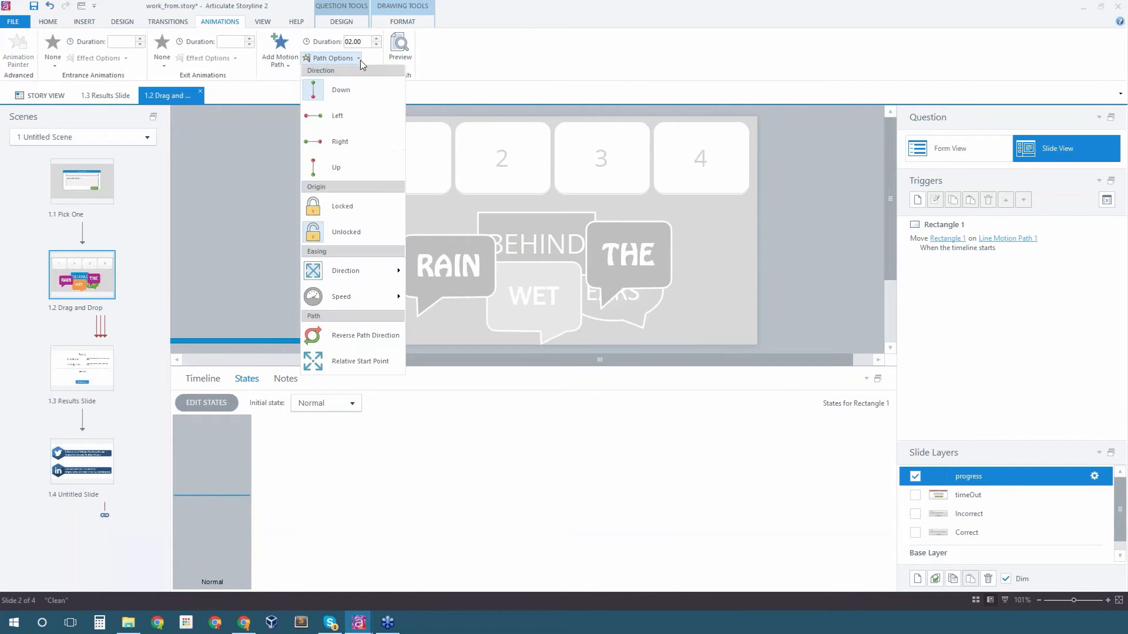
{"action": "left_click", "coordinate": [349, 141]}
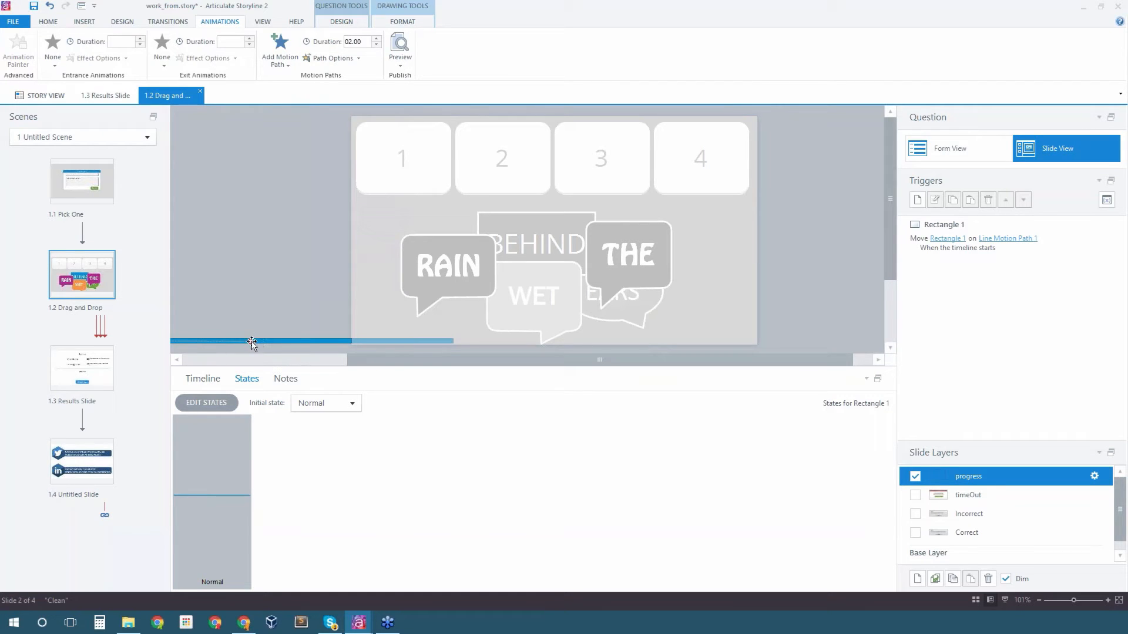
Extend the motion path so the bar ends across the slide's full width, and set its duration to 20 seconds
{"action": "left_click_drag", "start_coordinate": [251, 343], "coordinate": [554, 341]}
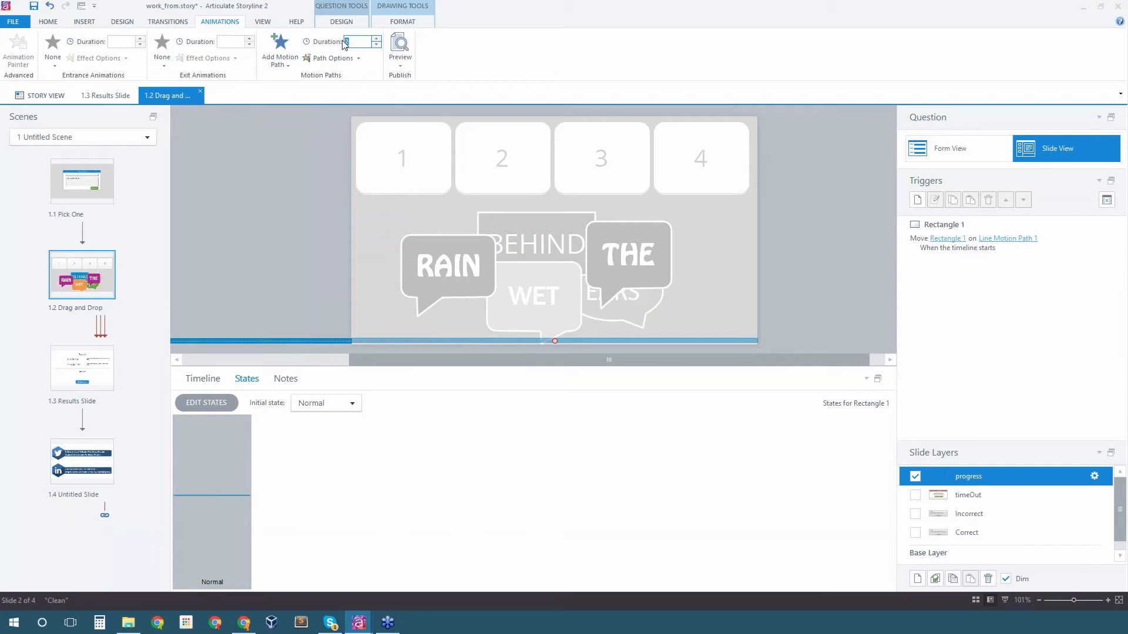
{"action": "type", "text": "20"}
{"action": "key", "text": "Return"}
Insert a button about 64 × 48 px near the lower-right corner of the Drag and Drop base layer
{"action": "scroll", "coordinate": [1123, 510], "scroll_direction": "down", "scroll_amount": 1}
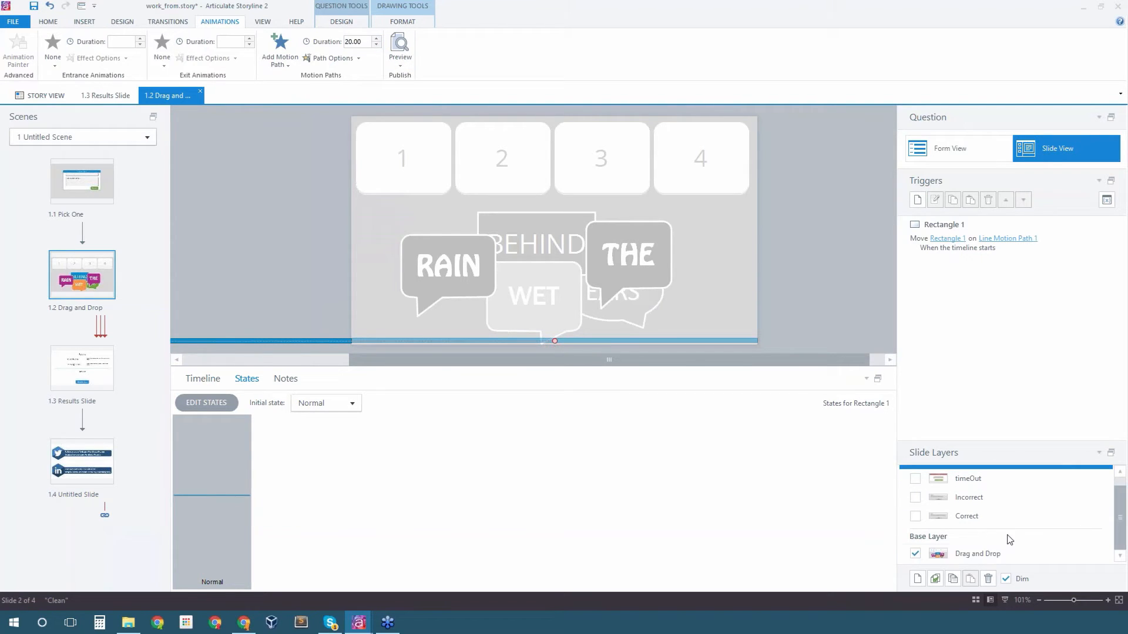
{"action": "left_click", "coordinate": [989, 554]}
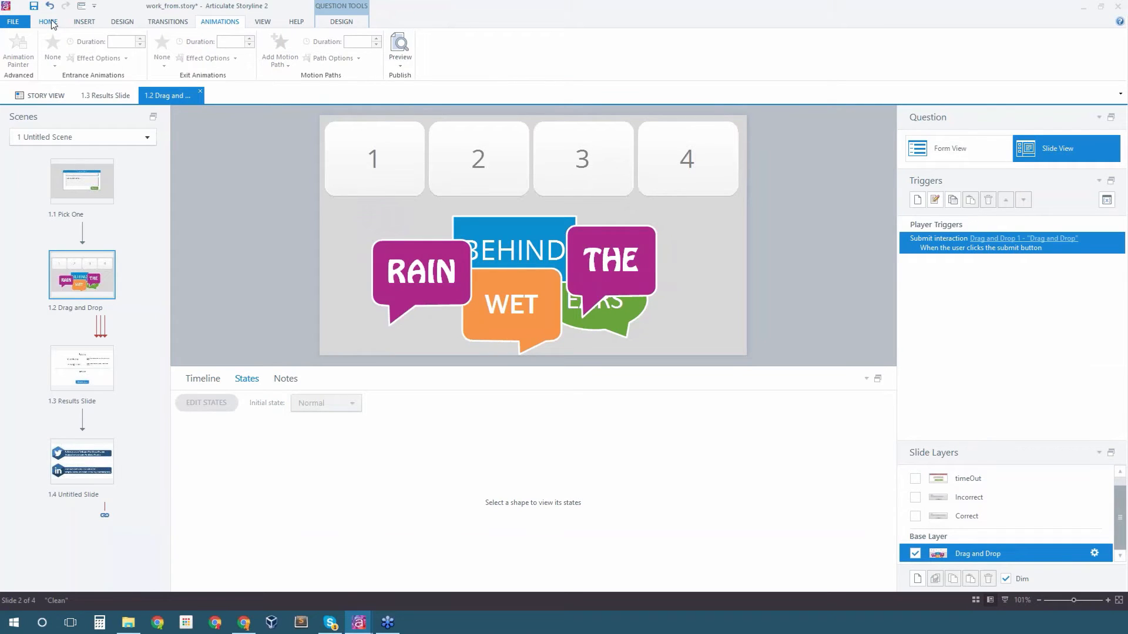
{"action": "left_click", "coordinate": [85, 23]}
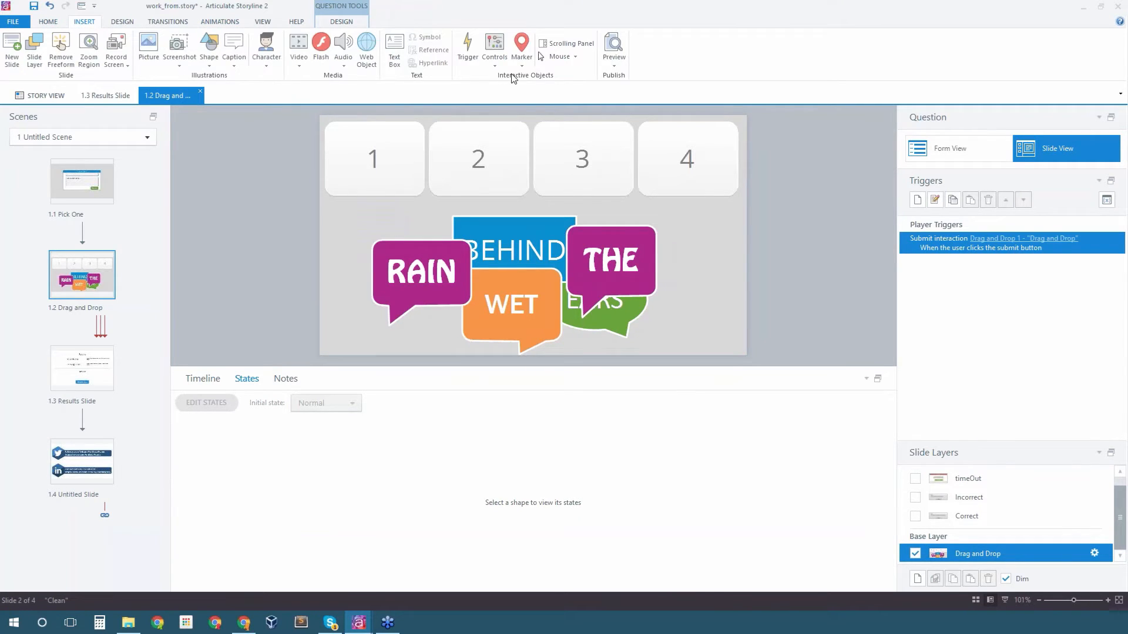
{"action": "left_click", "coordinate": [497, 59]}
{"action": "left_click", "coordinate": [540, 94]}
{"action": "left_click_drag", "start_coordinate": [693, 313], "coordinate": [729, 339]}
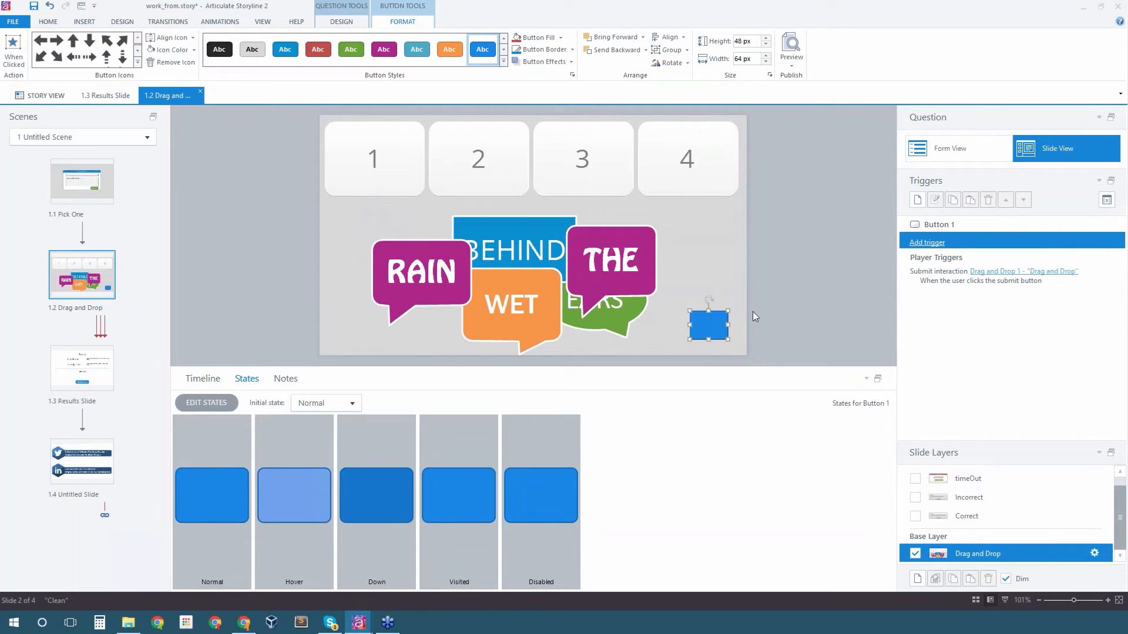
Add a trigger to the new button that shows the progress layer when the user clicks it
{"action": "left_click", "coordinate": [930, 243]}
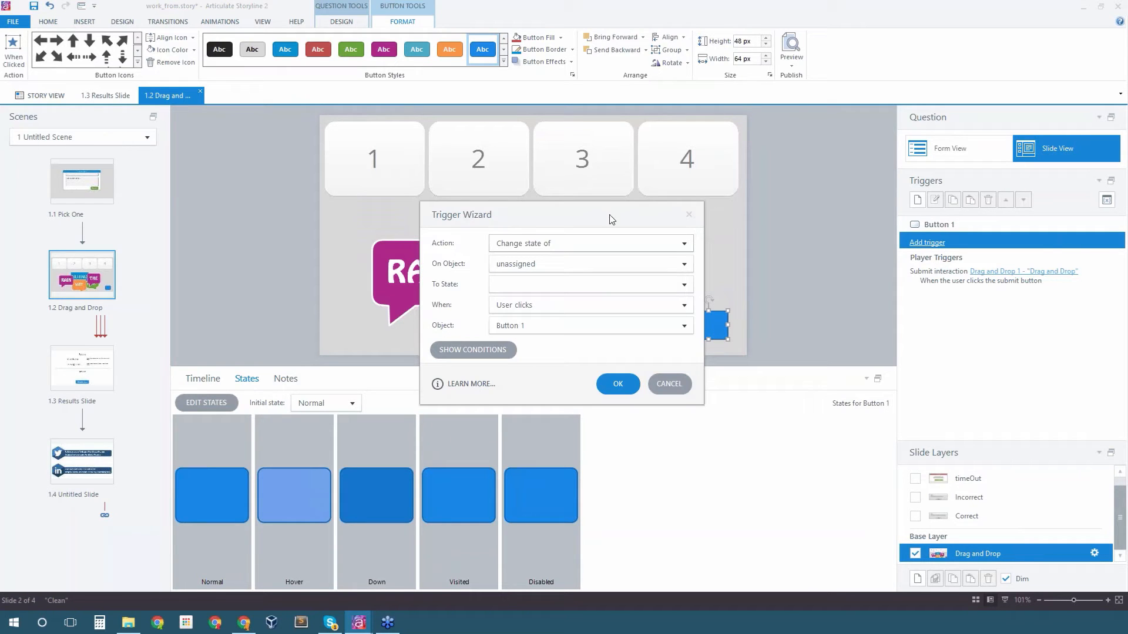
{"action": "left_click", "coordinate": [684, 244]}
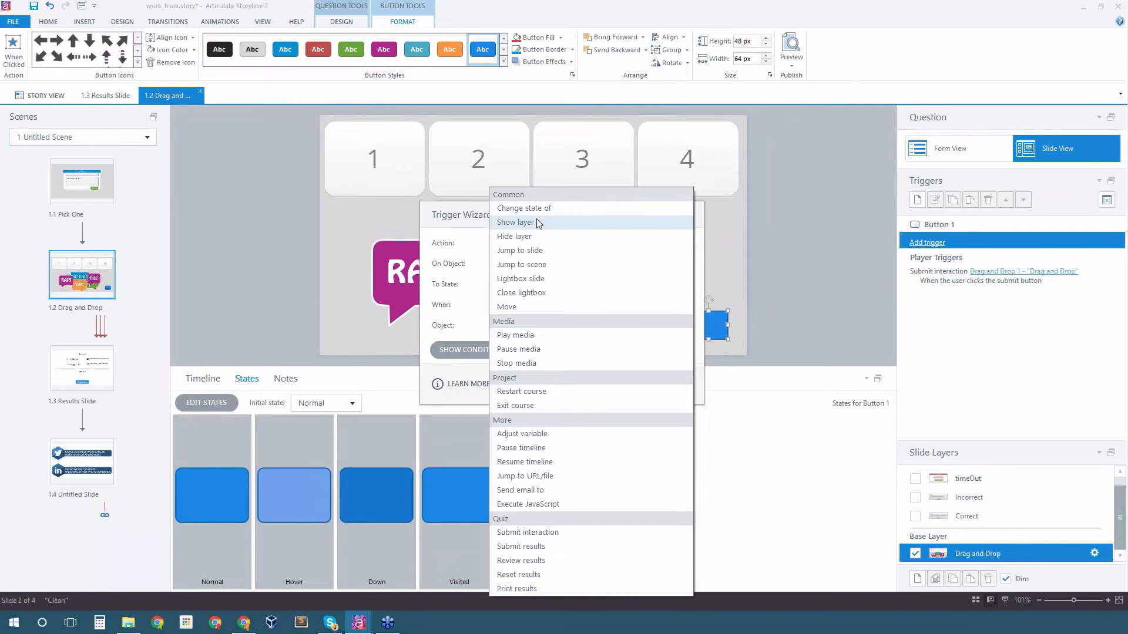
{"action": "left_click", "coordinate": [537, 222]}
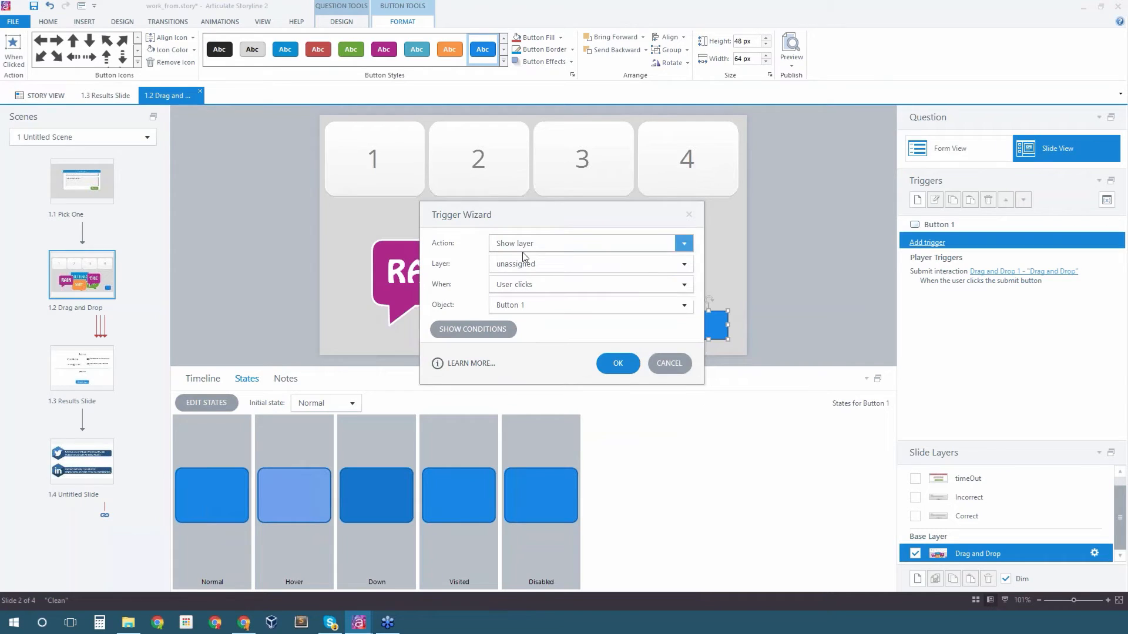
{"action": "left_click", "coordinate": [523, 264]}
{"action": "left_click", "coordinate": [541, 295]}
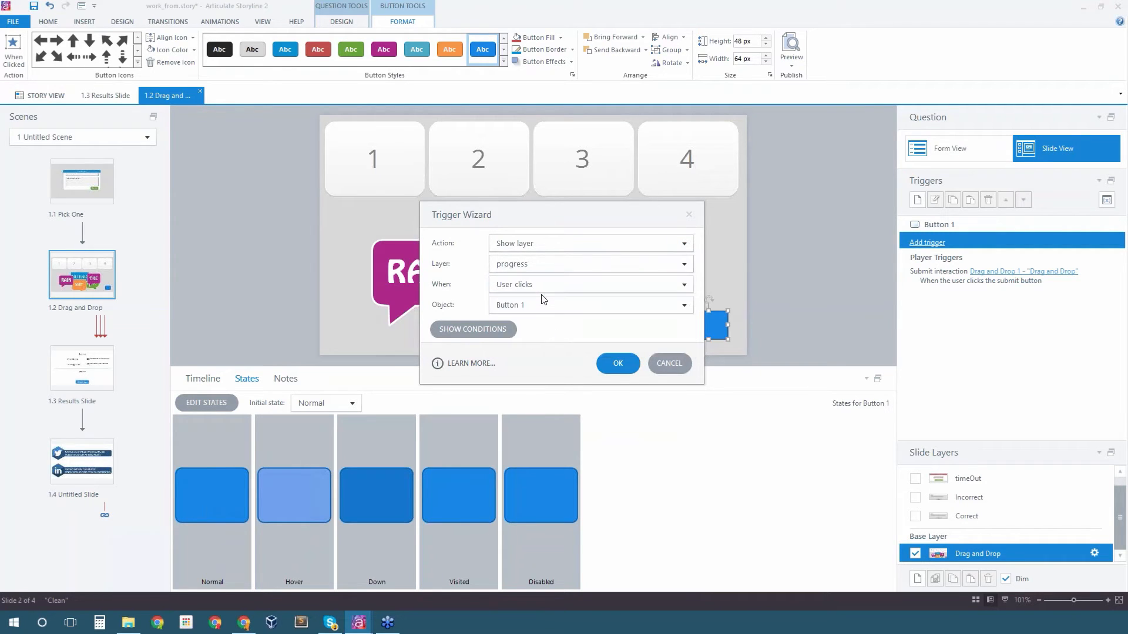
{"action": "left_click", "coordinate": [618, 362]}
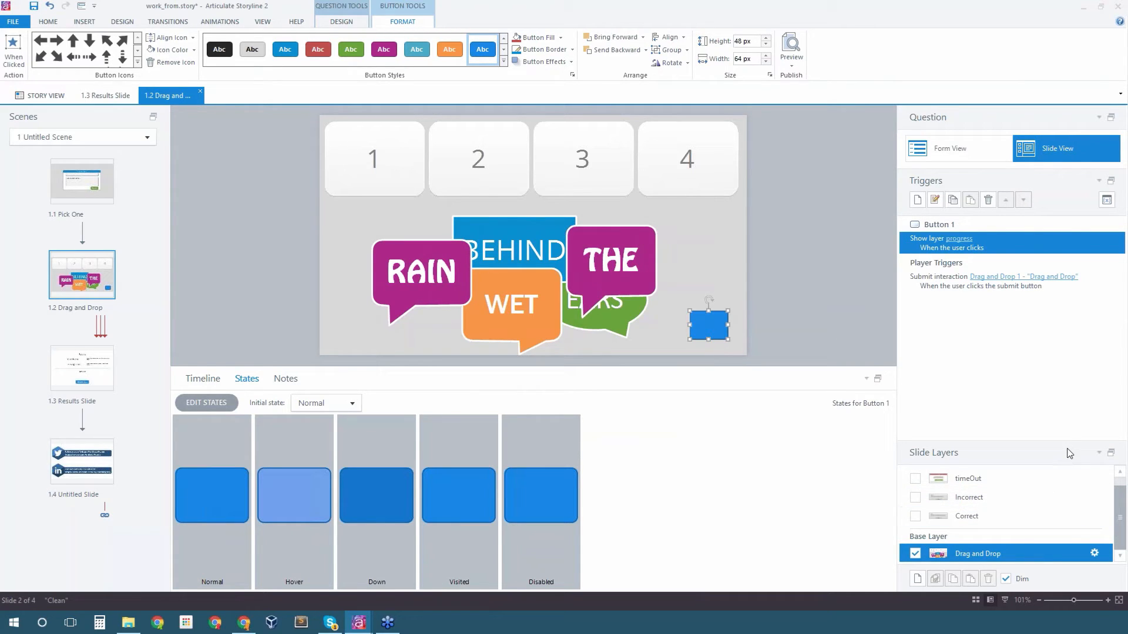
Enlarge the layer list, preview only the Drag and Drop slide to check the moving progress bar, and close the preview
{"action": "left_click_drag", "start_coordinate": [1068, 444], "coordinate": [1067, 391]}
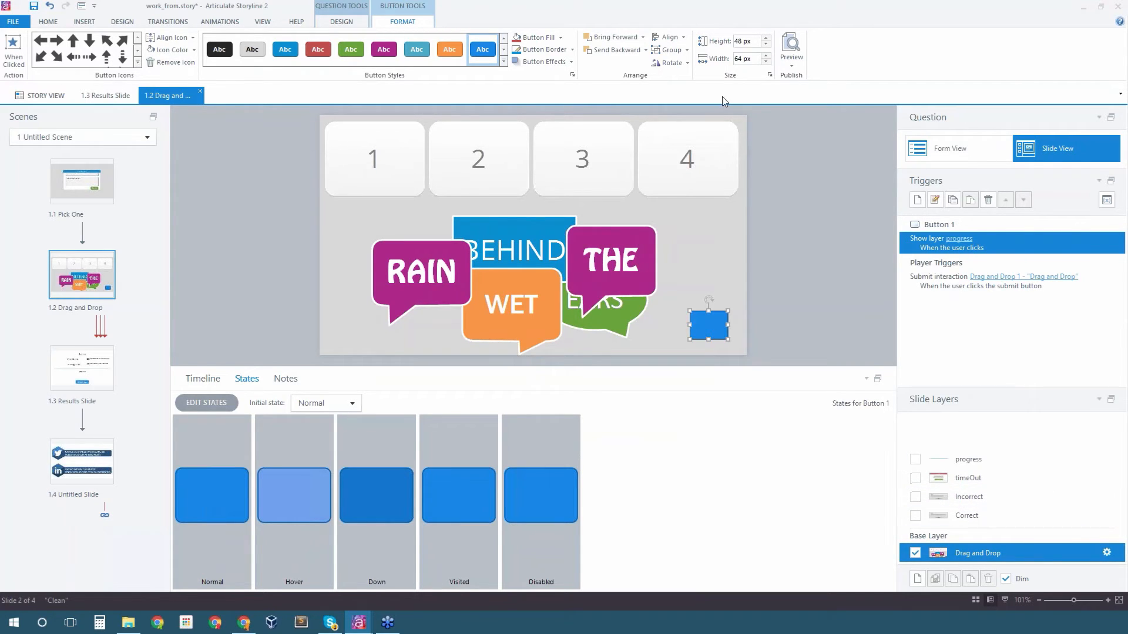
{"action": "left_click", "coordinate": [793, 62]}
{"action": "left_click", "coordinate": [813, 77]}
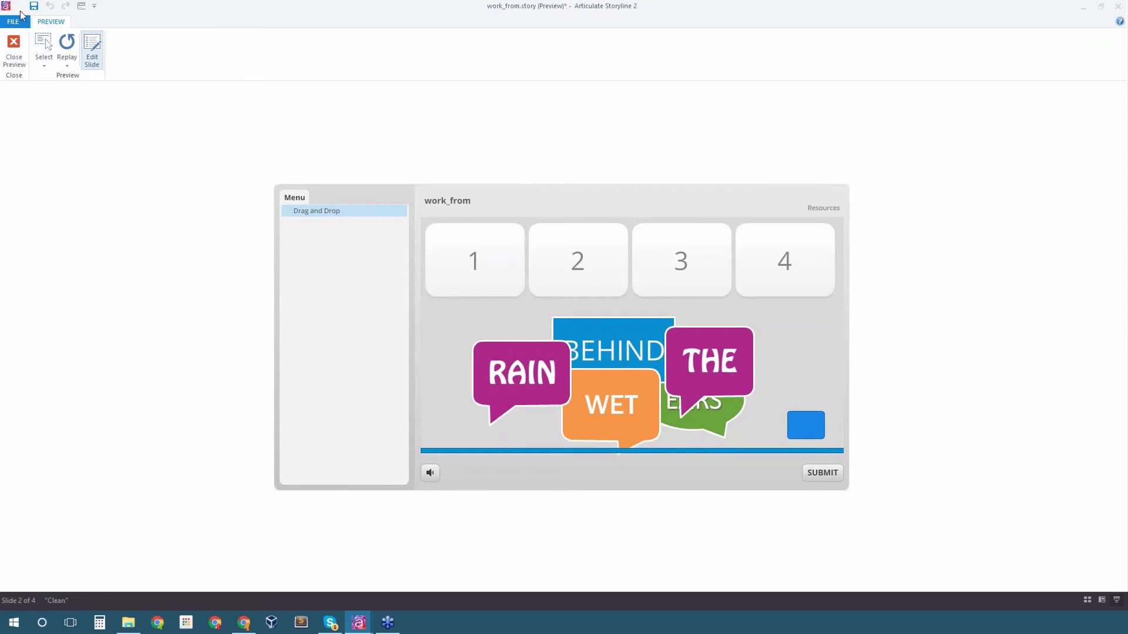
{"action": "left_click", "coordinate": [15, 50]}
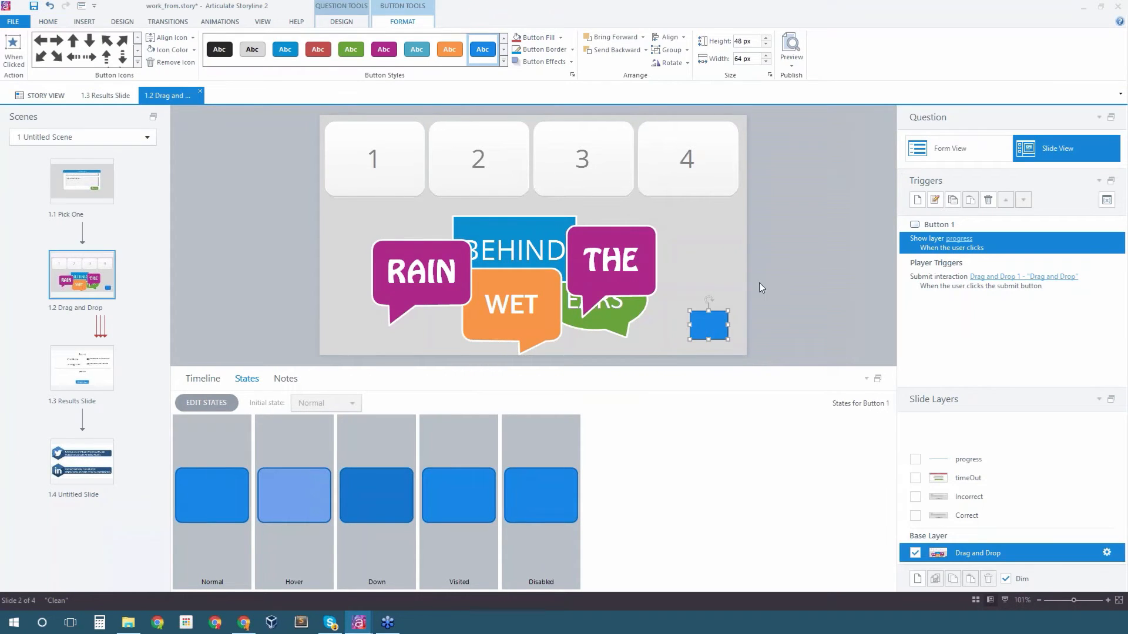
Set the easing direction of the progress bar's motion path on the progress layer to None
{"action": "left_click", "coordinate": [968, 458]}
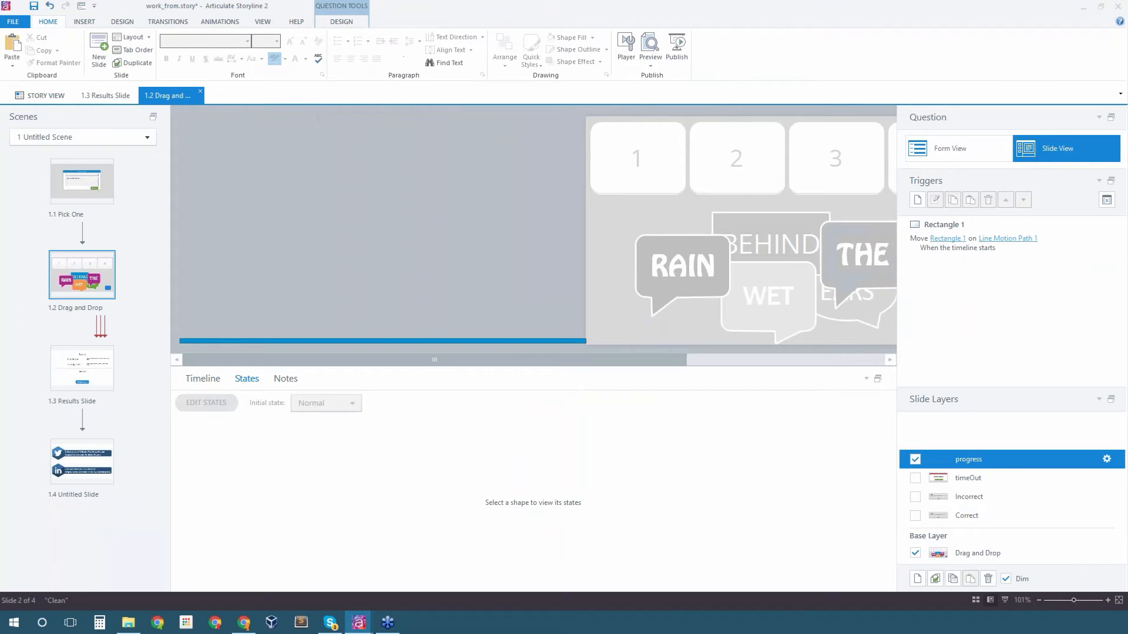
{"action": "left_click", "coordinate": [382, 341]}
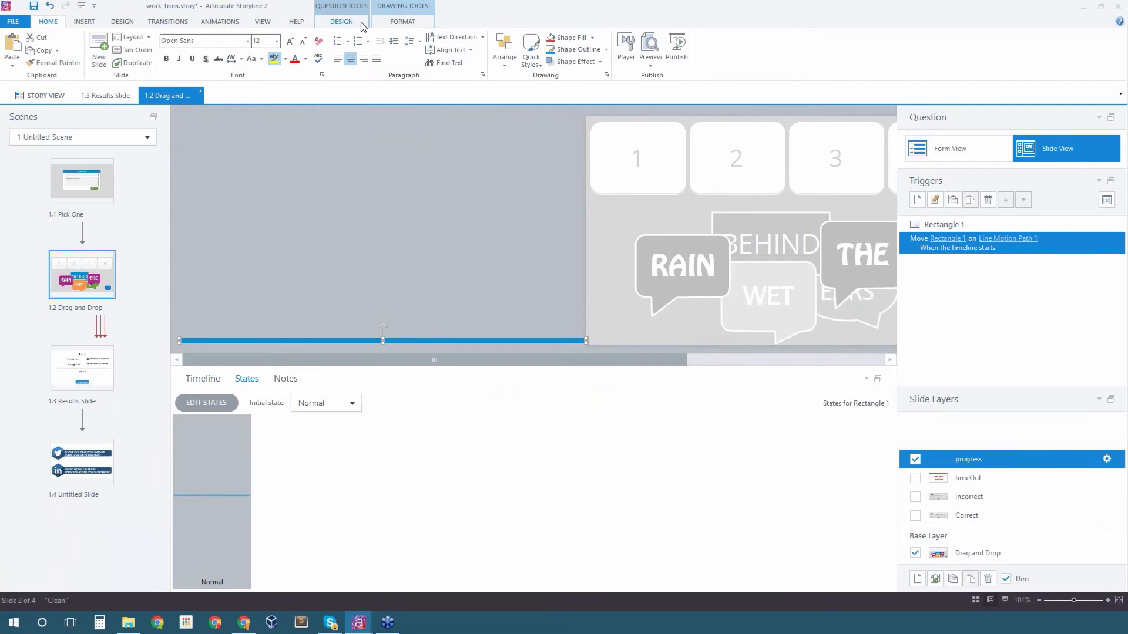
{"action": "left_click", "coordinate": [223, 22]}
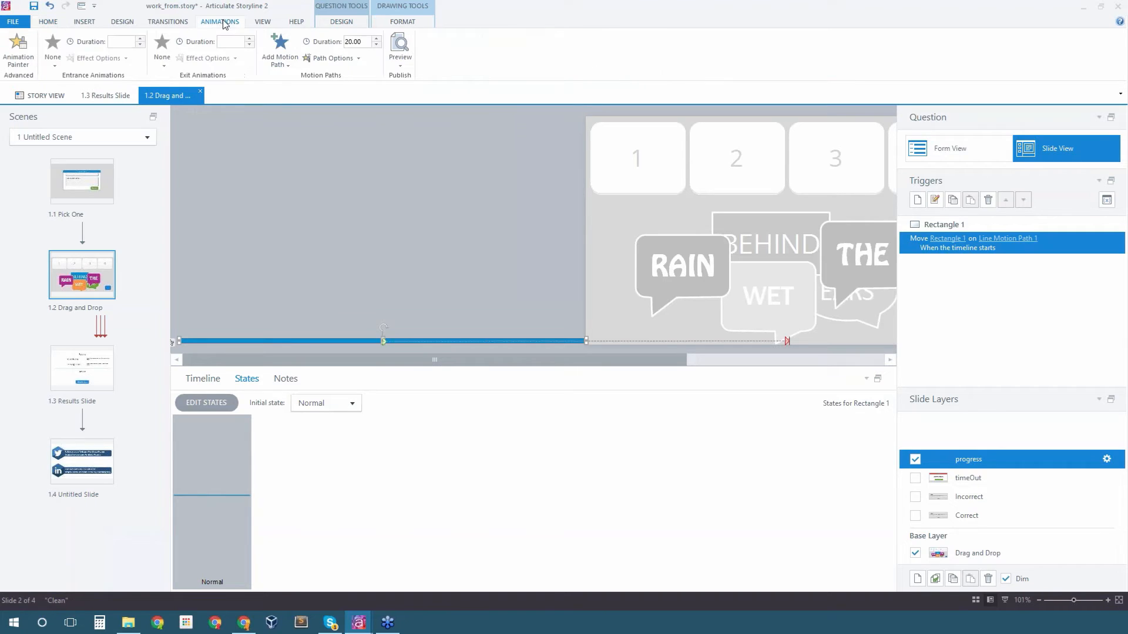
{"action": "left_click", "coordinate": [327, 61]}
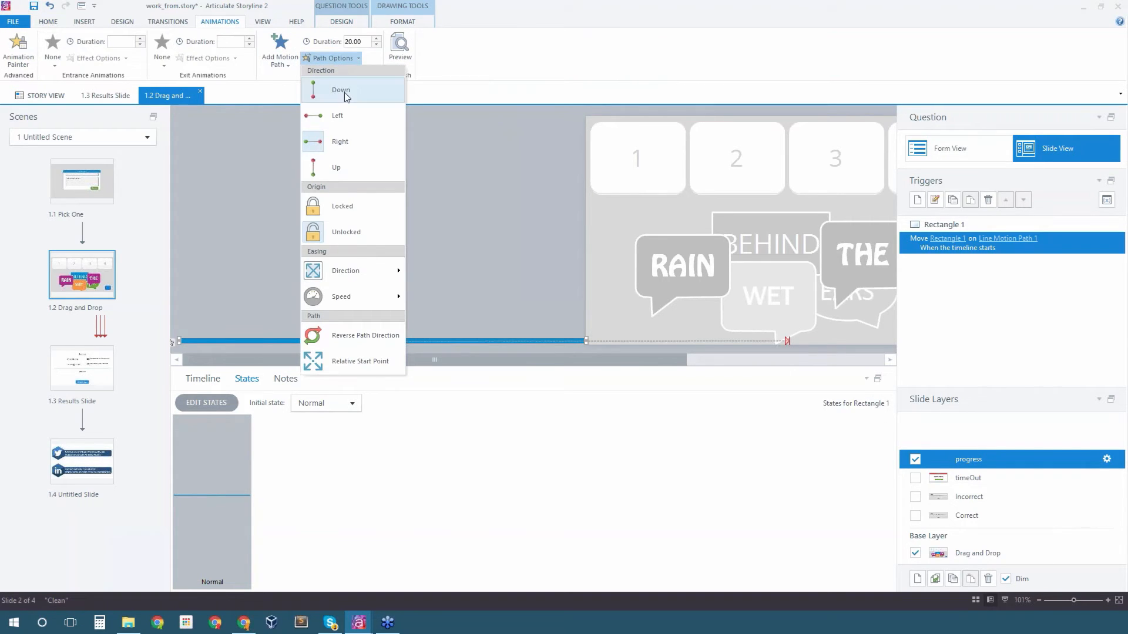
{"action": "mouse_move", "coordinate": [340, 265]}
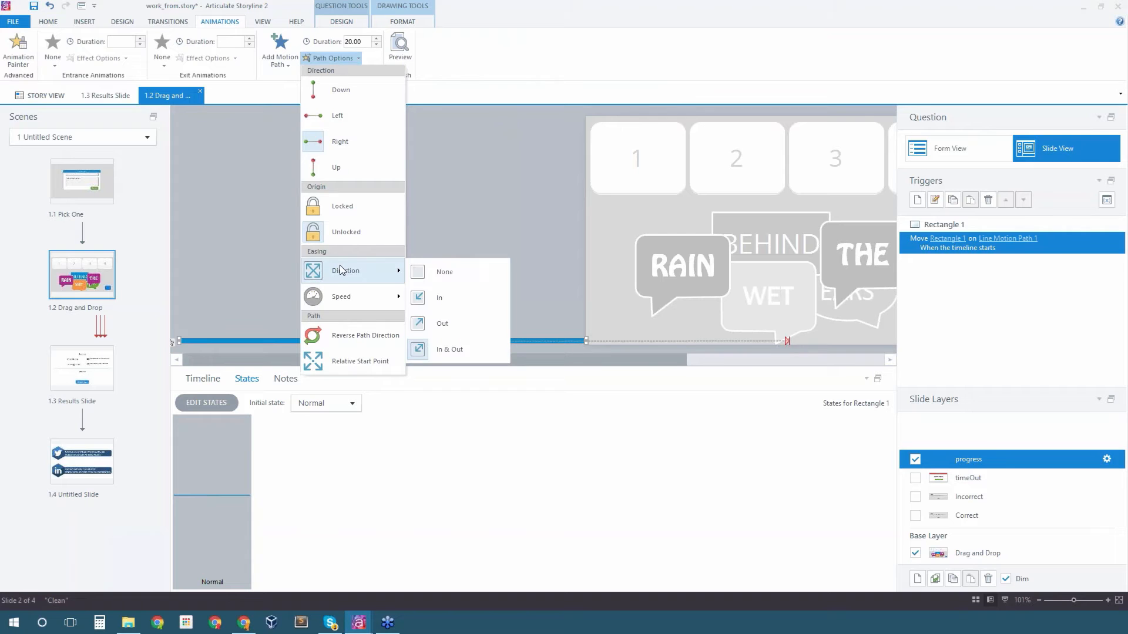
{"action": "left_click", "coordinate": [432, 273]}
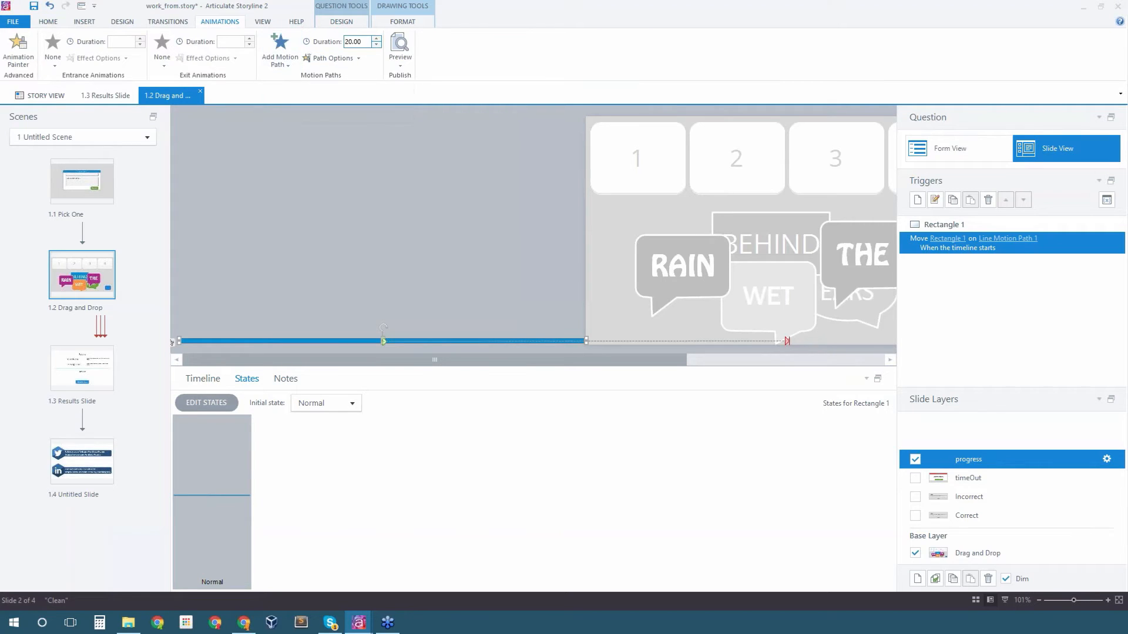
Try a 60-second duration for the progress bar's motion path and set it back to 20 seconds
{"action": "left_click", "coordinate": [365, 43]}
{"action": "type", "text": "60"}
{"action": "key", "text": "Return"}
{"action": "left_click", "coordinate": [345, 41]}
{"action": "key", "text": "Return"}
{"action": "double_click", "coordinate": [350, 41]}
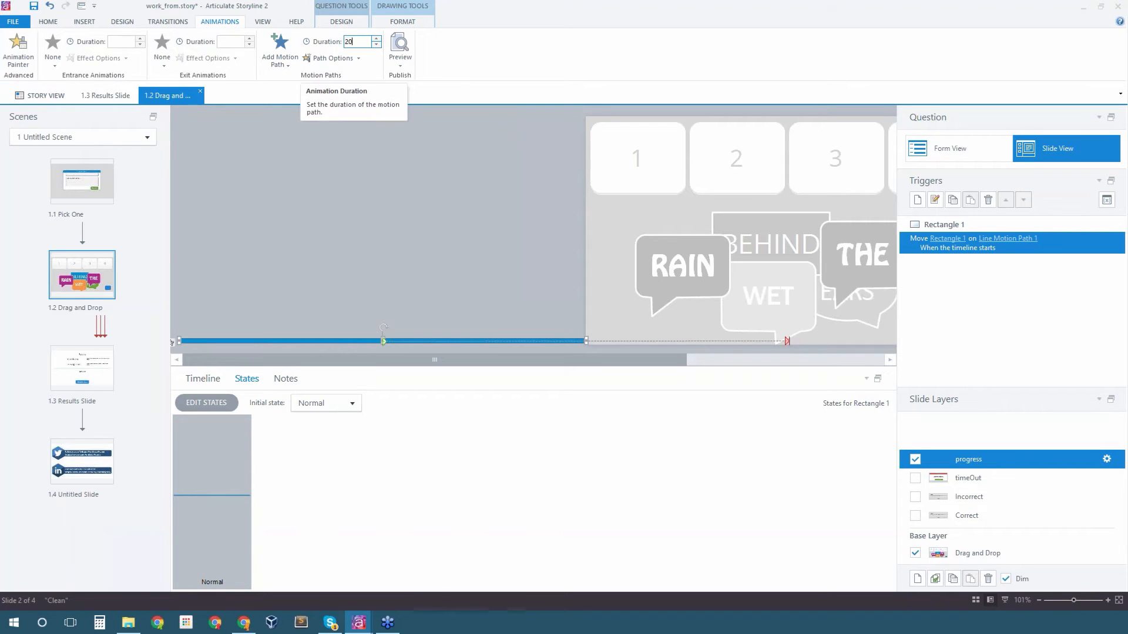
{"action": "left_click", "coordinate": [413, 248]}
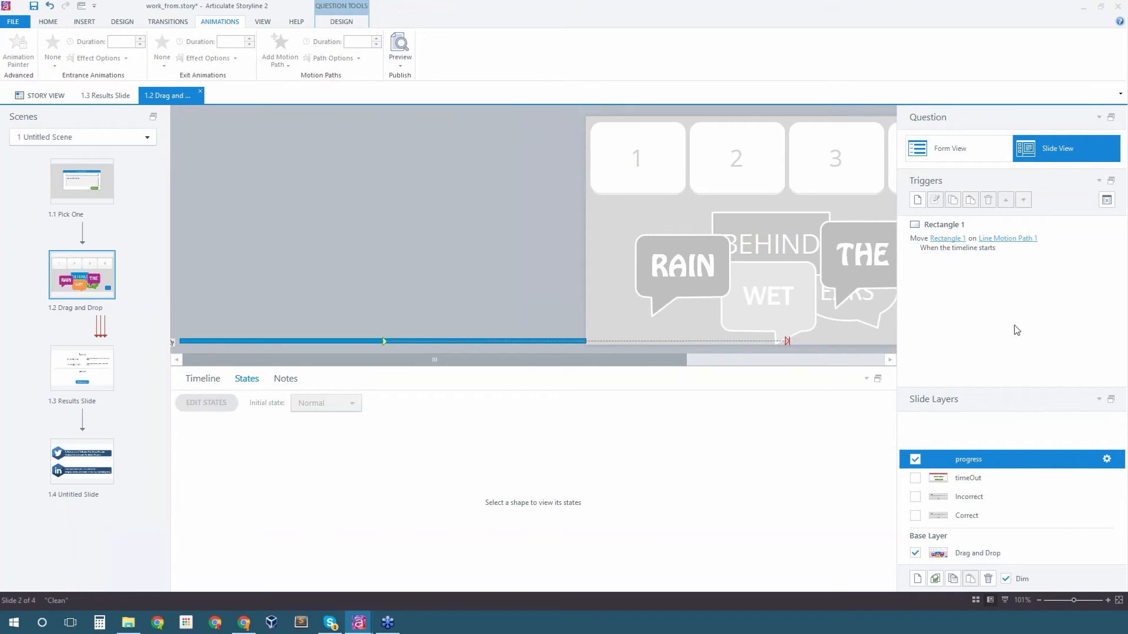
Add a trigger on the progress layer that shows the timeOut layer when Rectangle 1's Line Motion Path 1 animation completes
{"action": "left_click", "coordinate": [917, 201]}
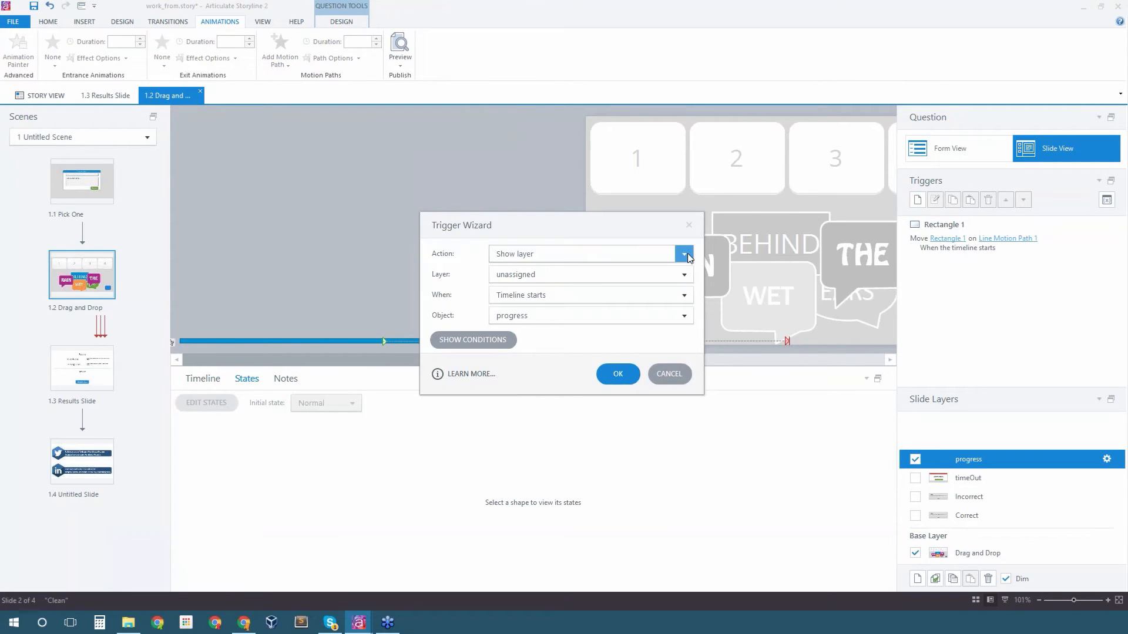
{"action": "left_click", "coordinate": [684, 275]}
{"action": "left_click", "coordinate": [547, 318]}
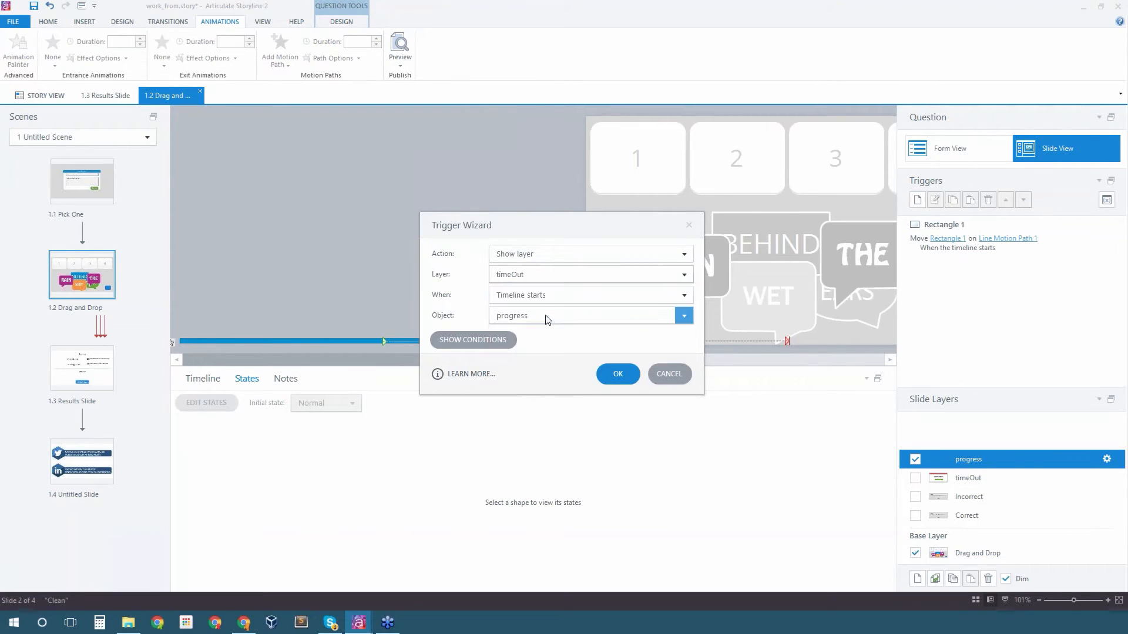
{"action": "left_click", "coordinate": [607, 300]}
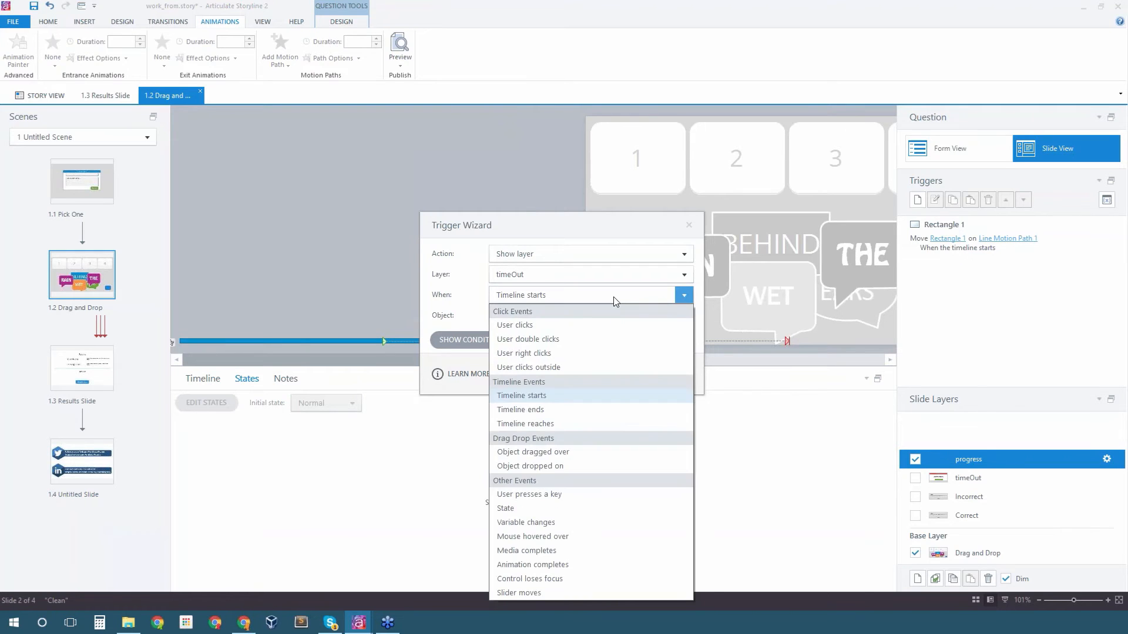
{"action": "left_click", "coordinate": [516, 566]}
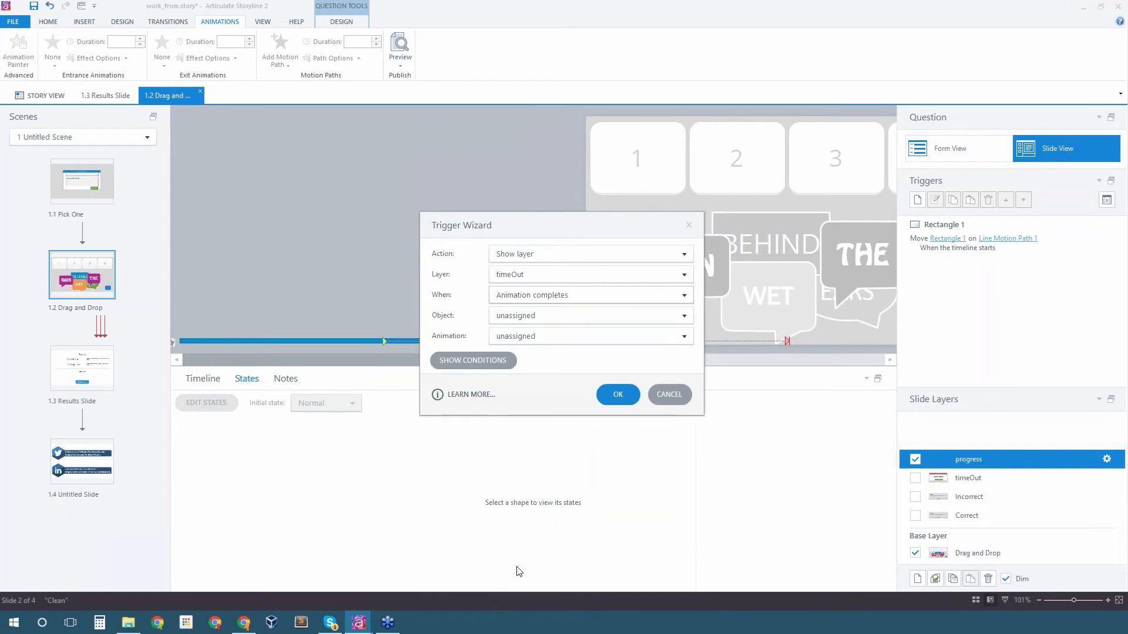
{"action": "left_click", "coordinate": [521, 318]}
{"action": "left_click", "coordinate": [536, 361]}
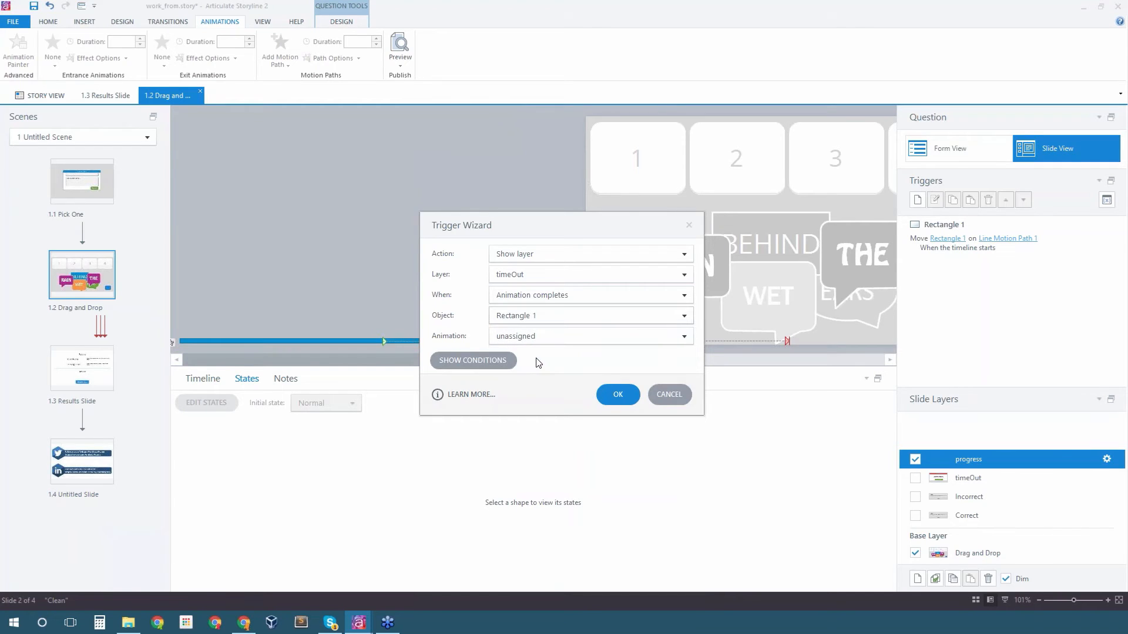
{"action": "left_click", "coordinate": [536, 337]}
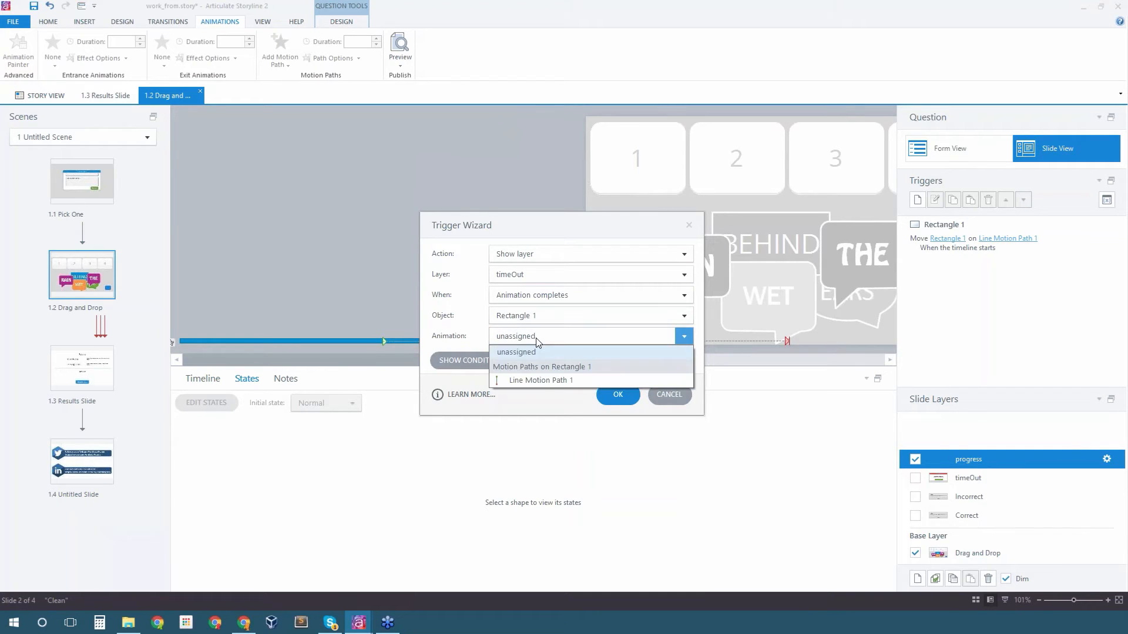
{"action": "left_click", "coordinate": [540, 381]}
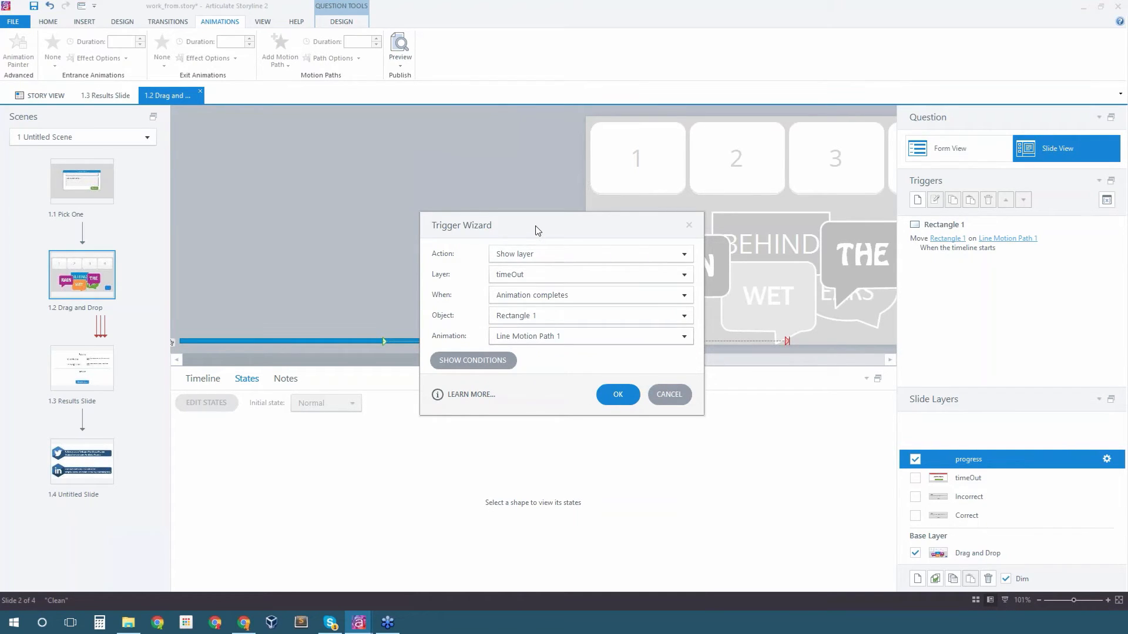
{"action": "left_click_drag", "start_coordinate": [536, 230], "coordinate": [383, 101]}
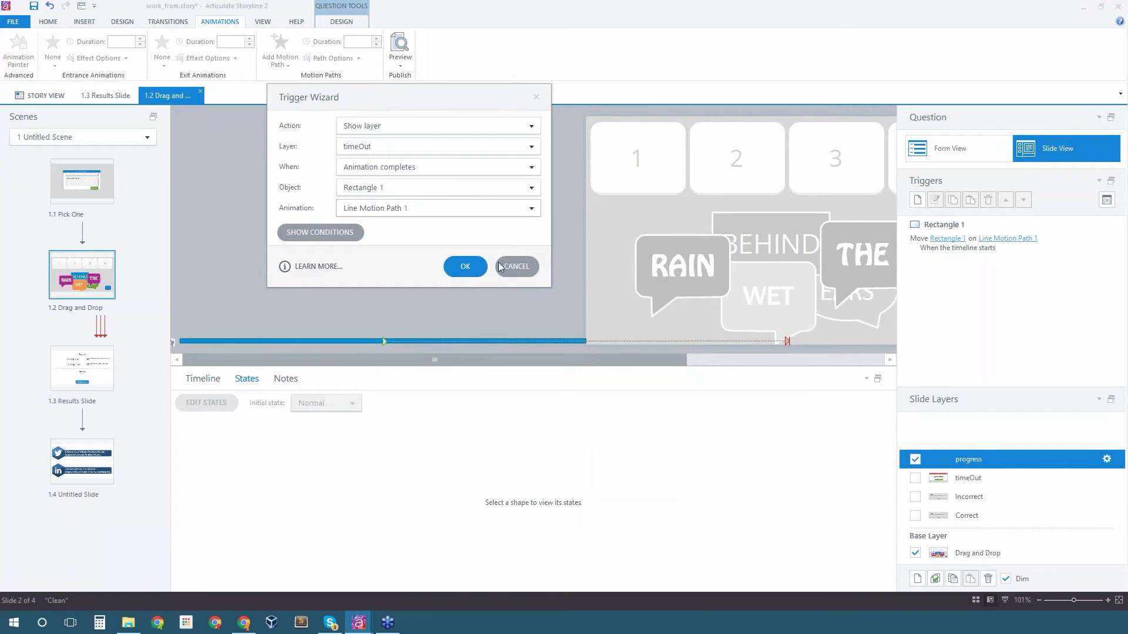
{"action": "left_click", "coordinate": [464, 267]}
Preview only the Drag and Drop slide, start the progress bar with its button to check the time-out, and close the preview
{"action": "left_click", "coordinate": [392, 66]}
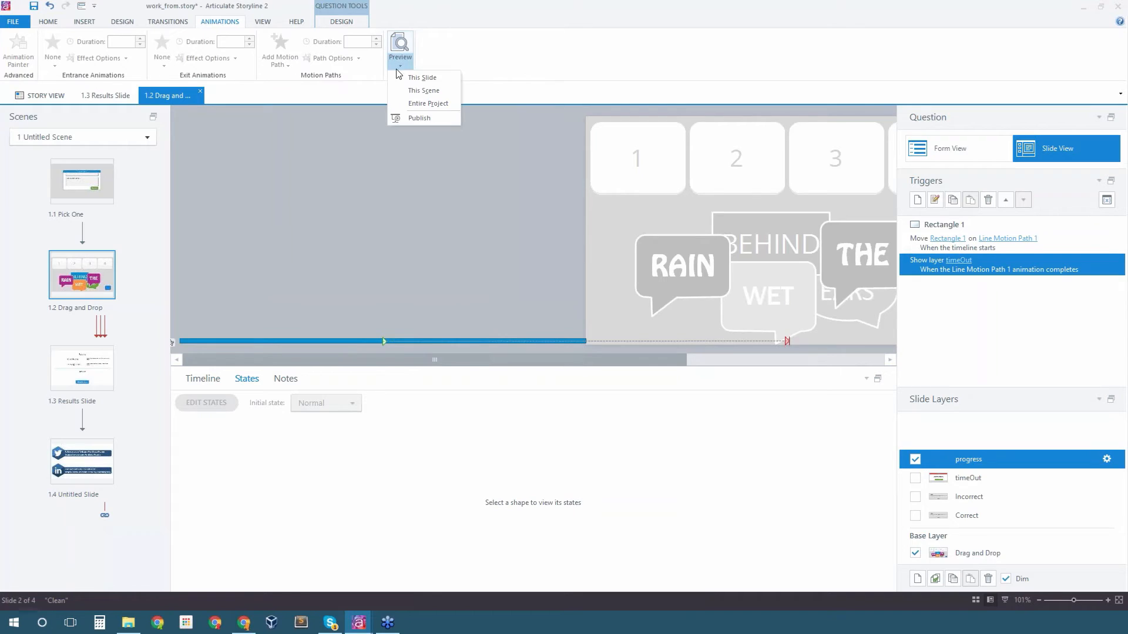
{"action": "left_click", "coordinate": [412, 76]}
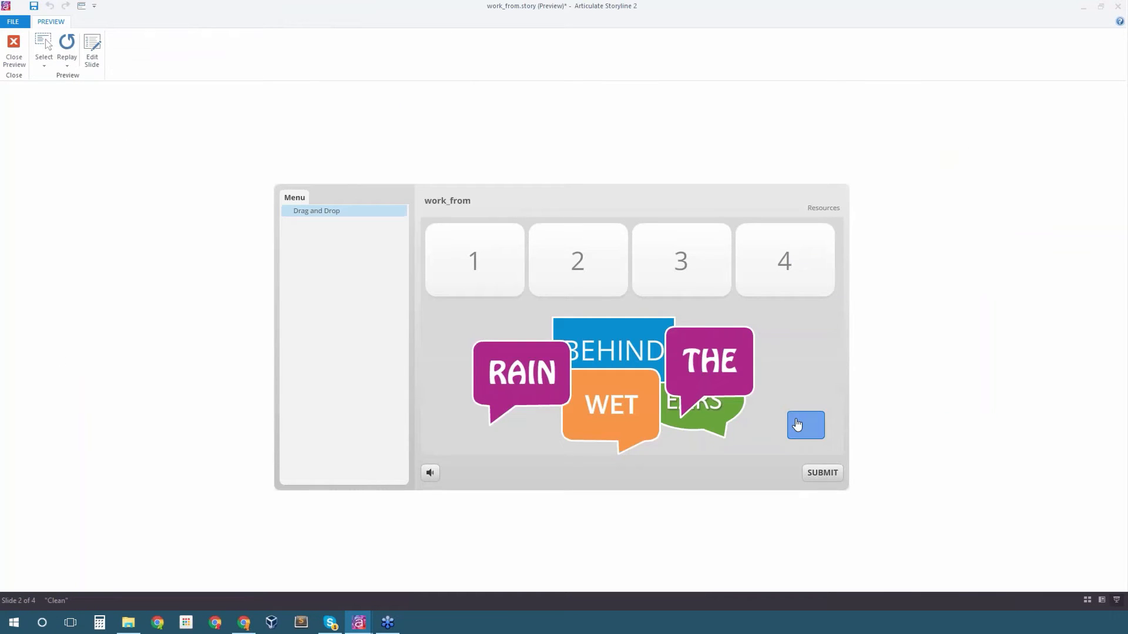
{"action": "left_click", "coordinate": [797, 425]}
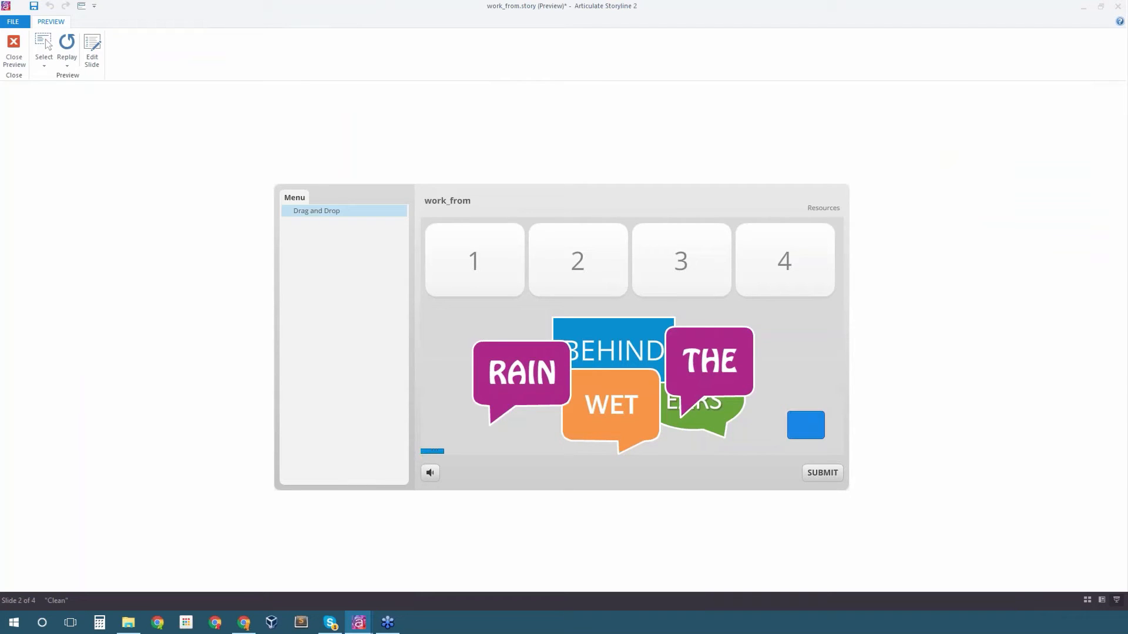
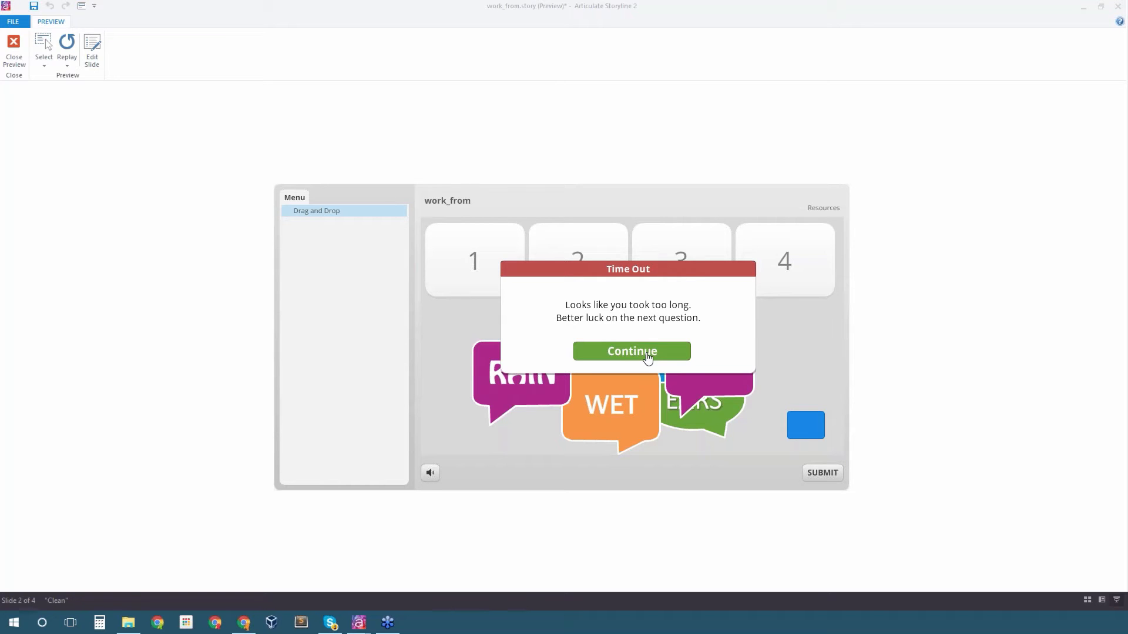
{"action": "left_click", "coordinate": [14, 47]}
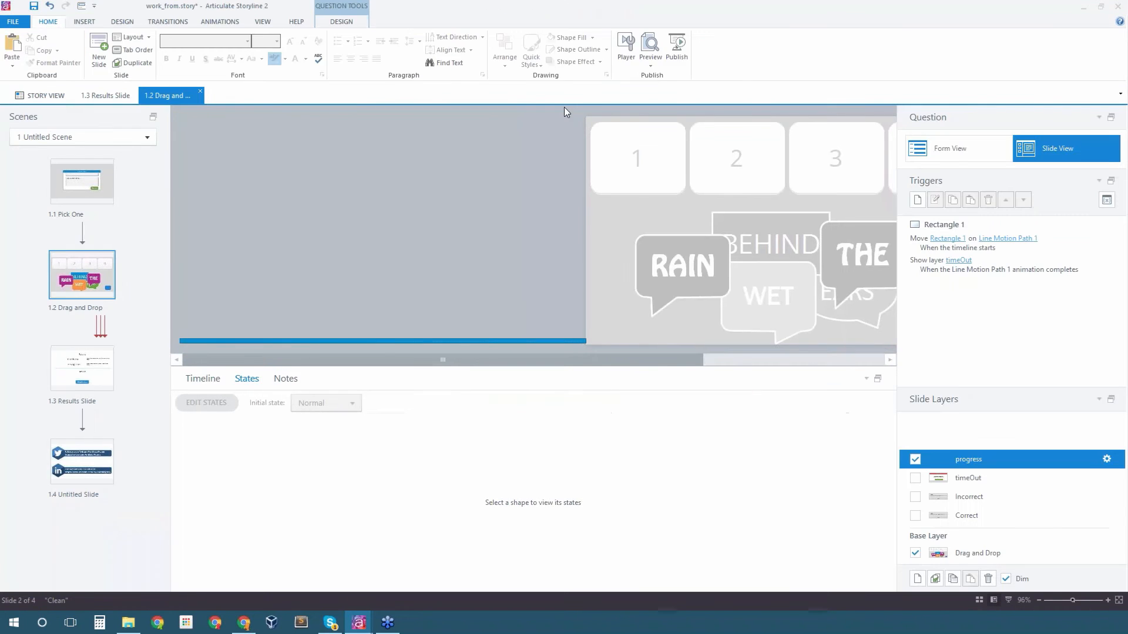
Enlarge the blue button on the Drag and Drop base layer until it covers the word bubbles below the numbered boxes
{"action": "left_click", "coordinate": [978, 552]}
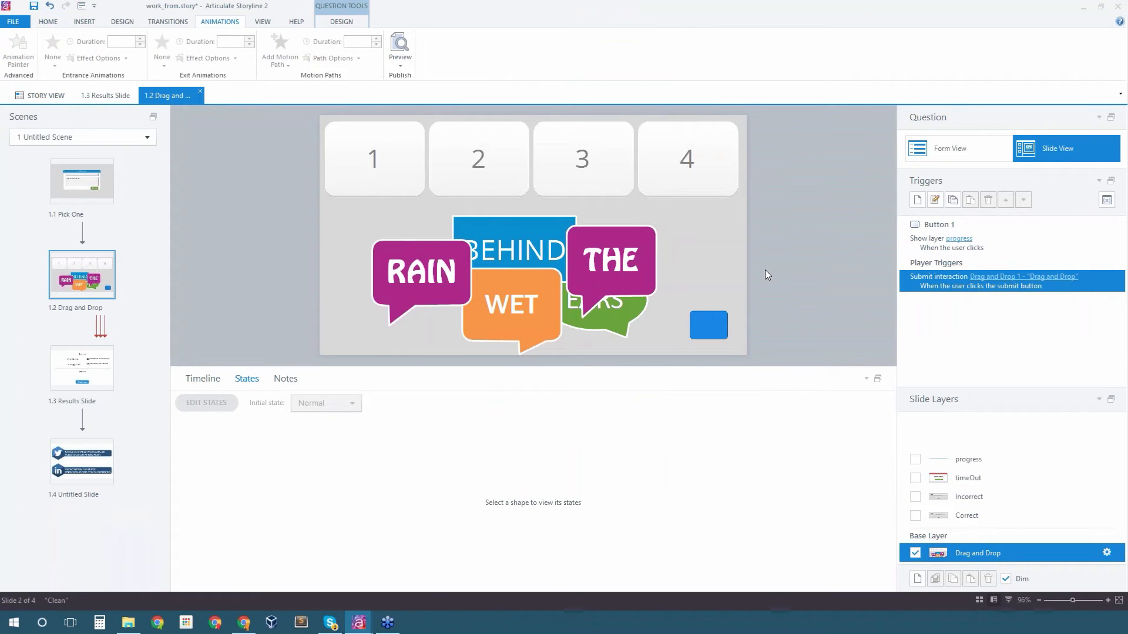
{"action": "left_click", "coordinate": [700, 324]}
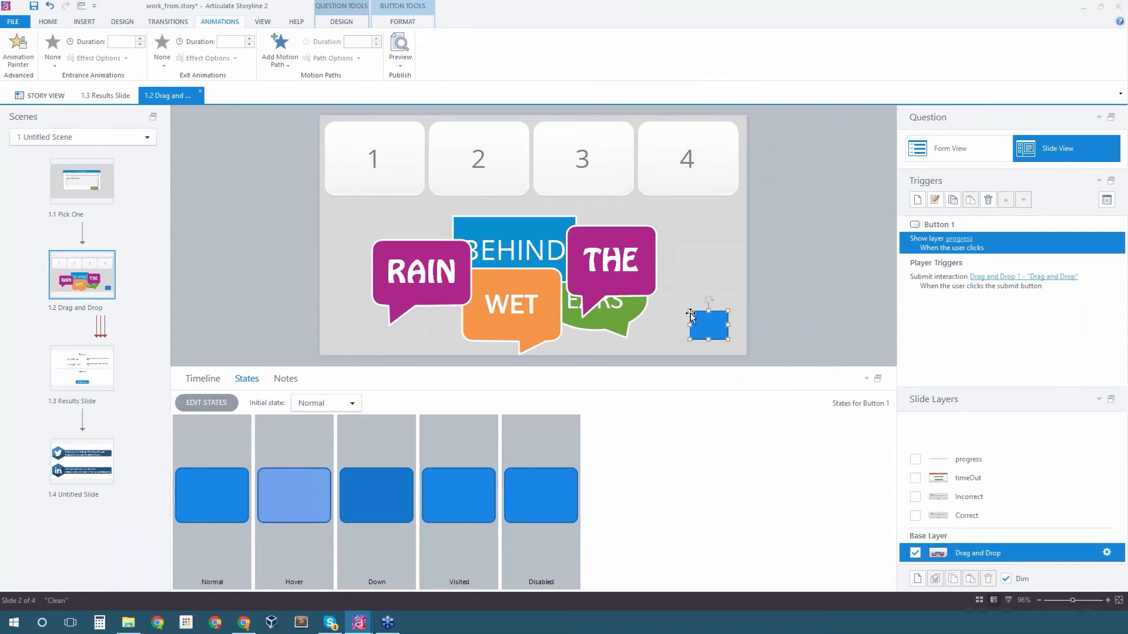
{"action": "left_click_drag", "start_coordinate": [728, 340], "coordinate": [347, 203]}
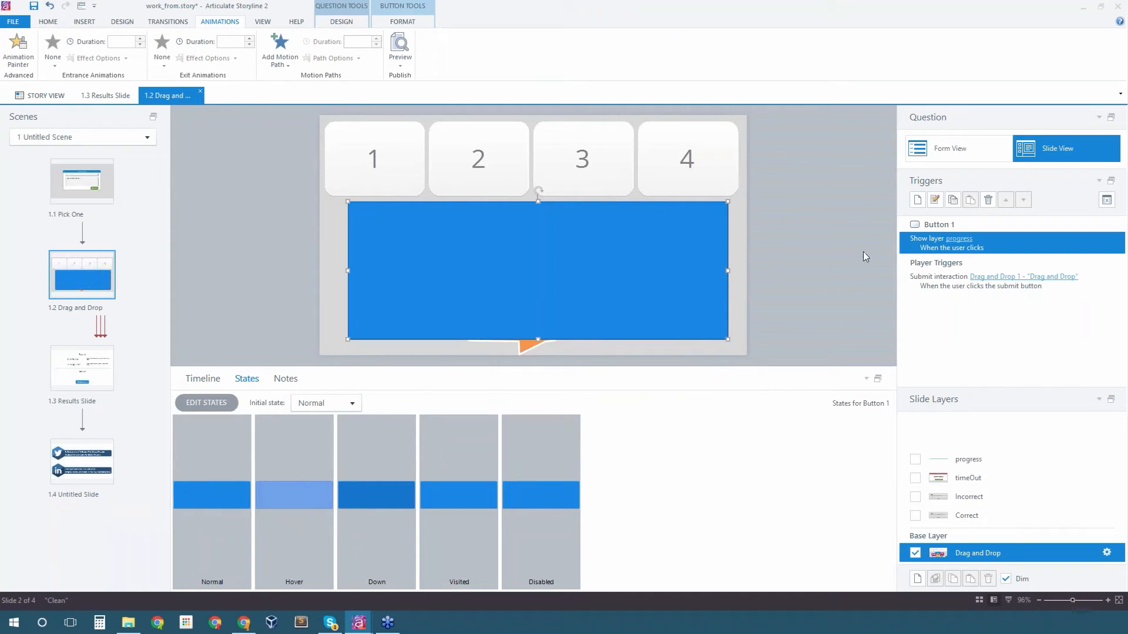
Add a trigger that changes the state of Button 1 to Hidden when the user clicks Button 1
{"action": "left_click", "coordinate": [917, 200]}
{"action": "left_click", "coordinate": [468, 127]}
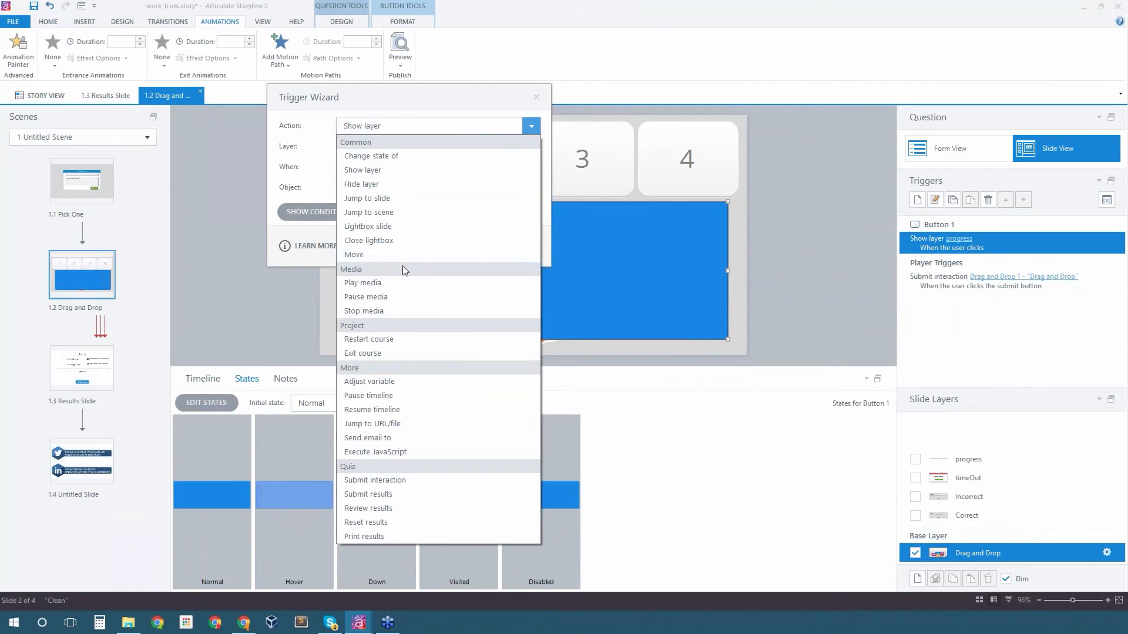
{"action": "left_click", "coordinate": [385, 157]}
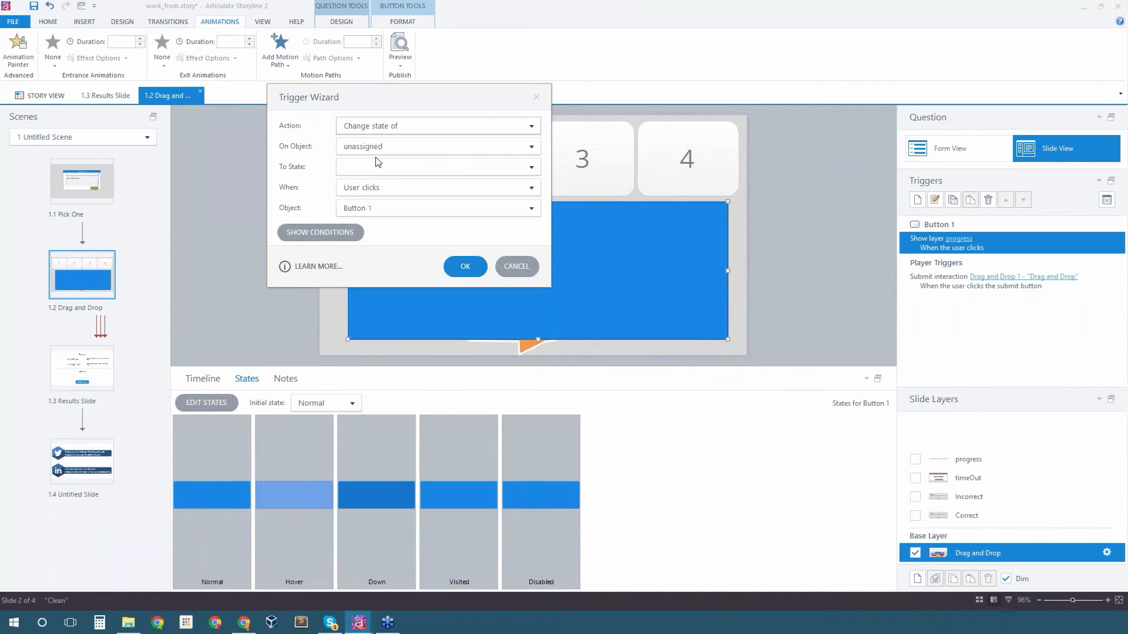
{"action": "left_click", "coordinate": [379, 150]}
{"action": "left_click", "coordinate": [382, 188]}
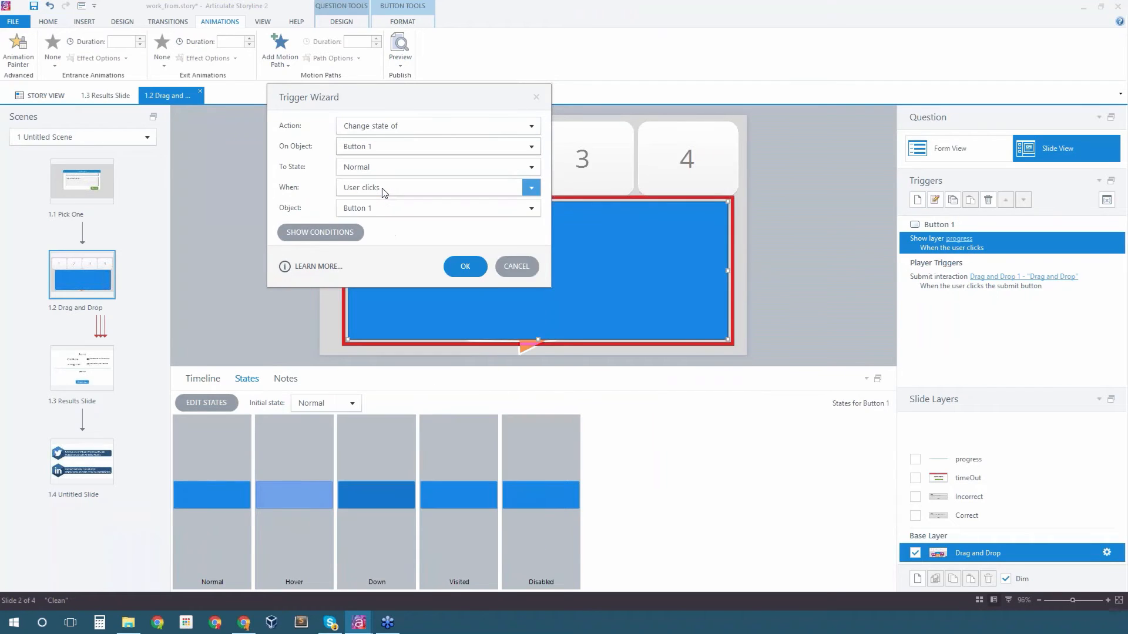
{"action": "left_click", "coordinate": [382, 171]}
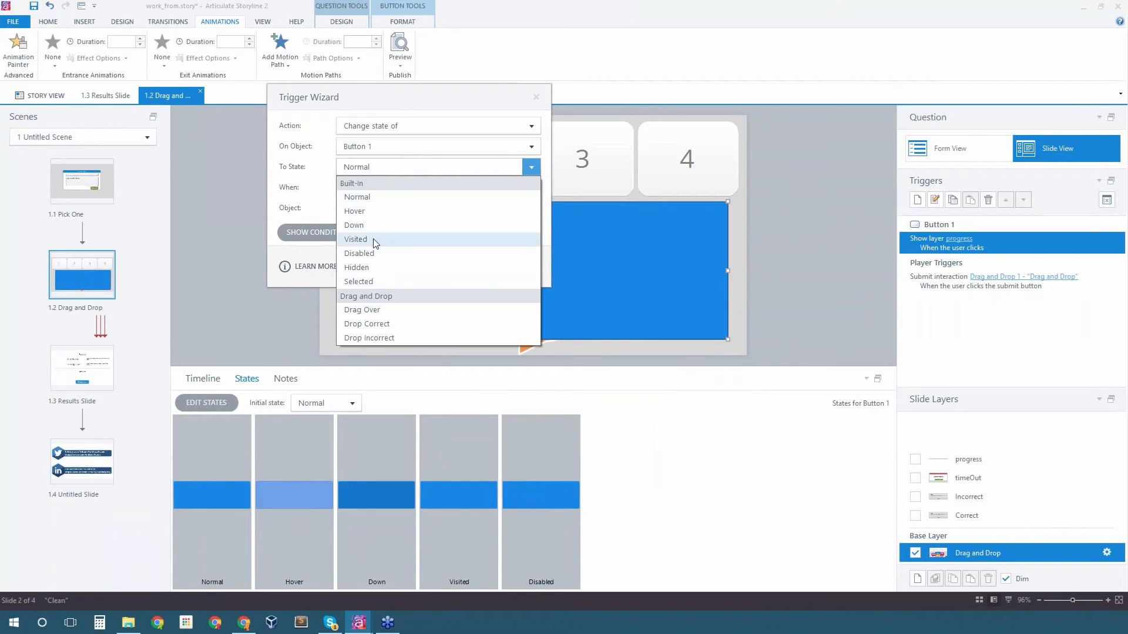
{"action": "left_click", "coordinate": [372, 266]}
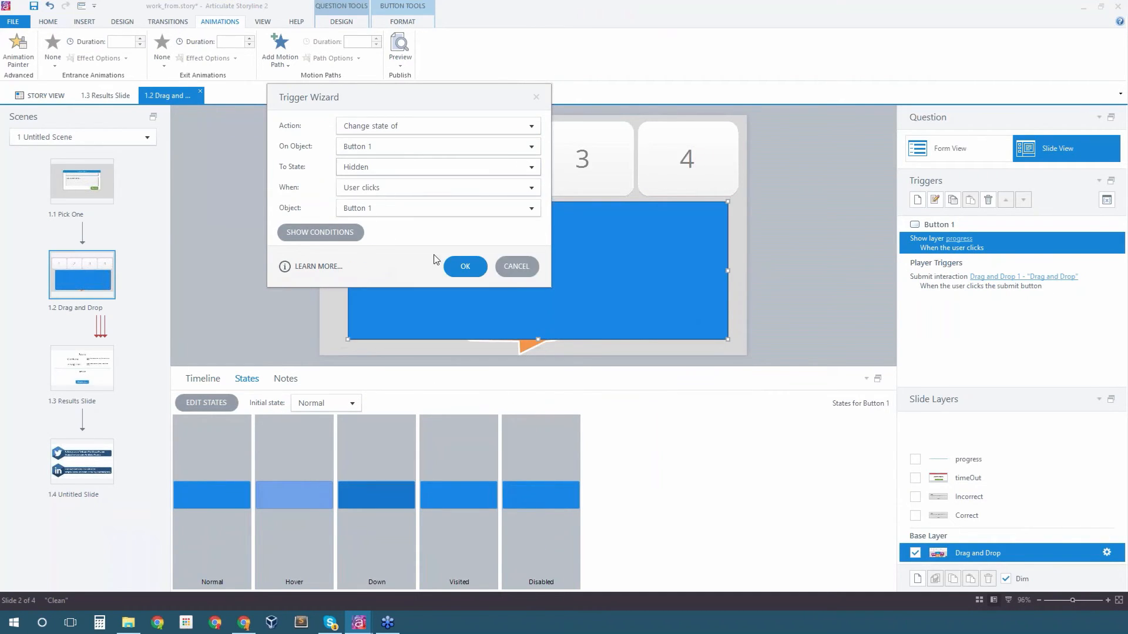
{"action": "left_click", "coordinate": [455, 266]}
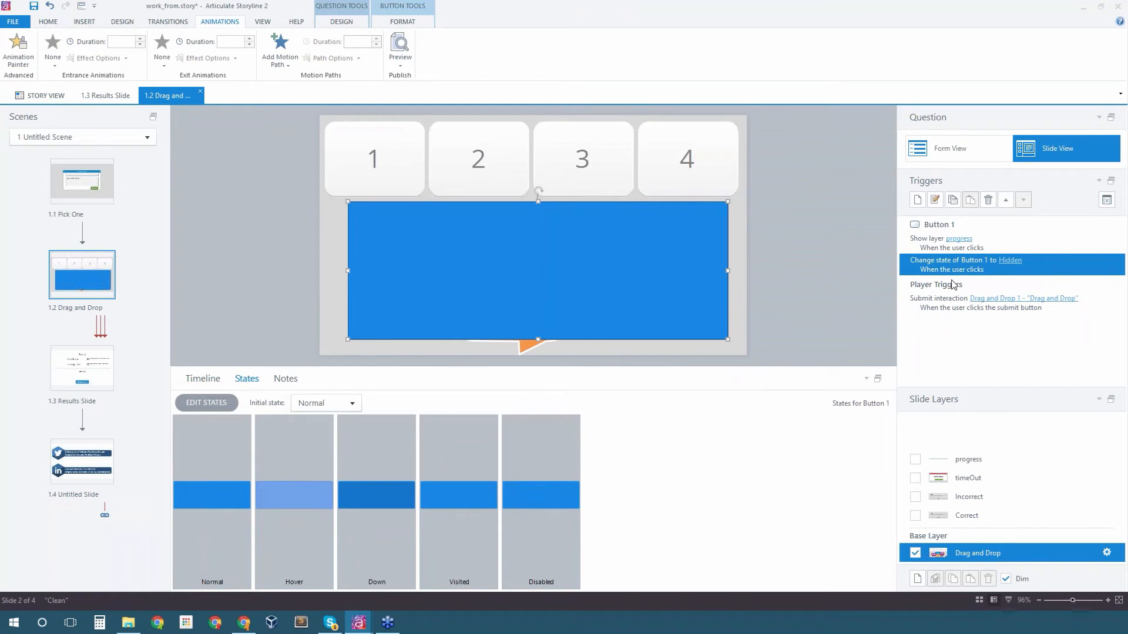
Preview only the Drag and Drop slide to test that the large button hides itself and starts the bar, and close the preview
{"action": "left_click", "coordinate": [398, 63]}
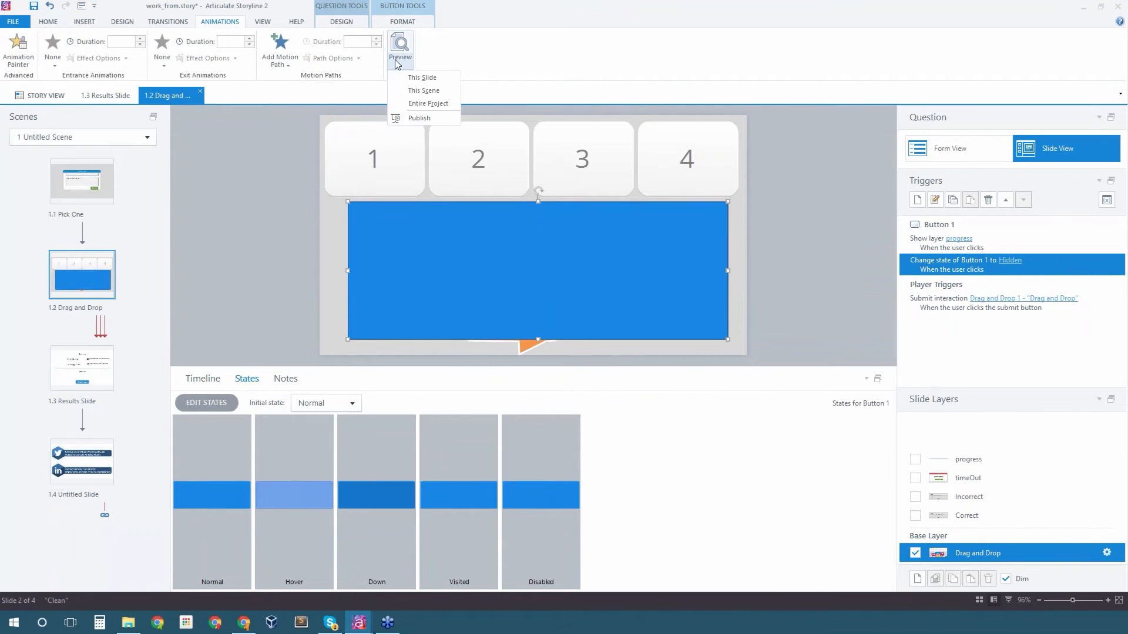
{"action": "left_click", "coordinate": [414, 78]}
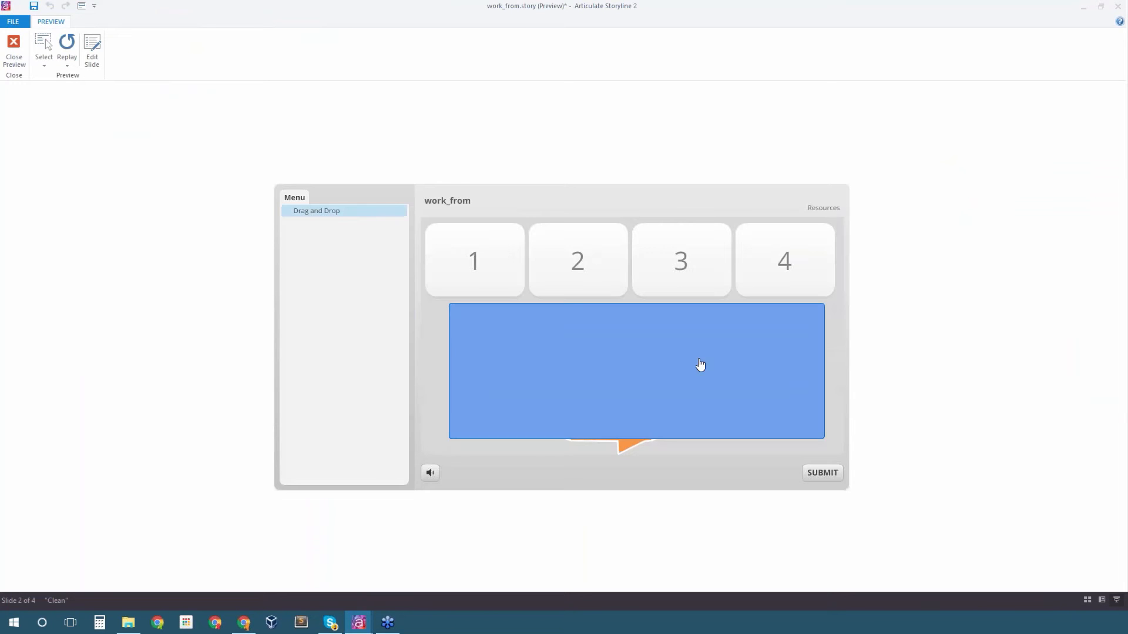
{"action": "left_click", "coordinate": [699, 360]}
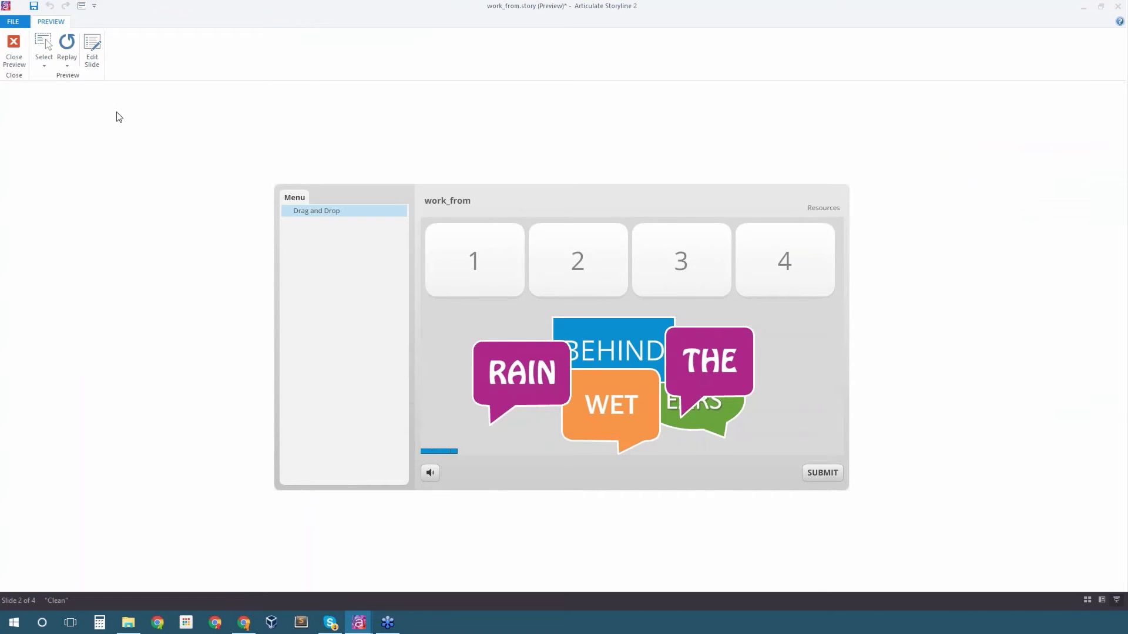
{"action": "left_click", "coordinate": [13, 50]}
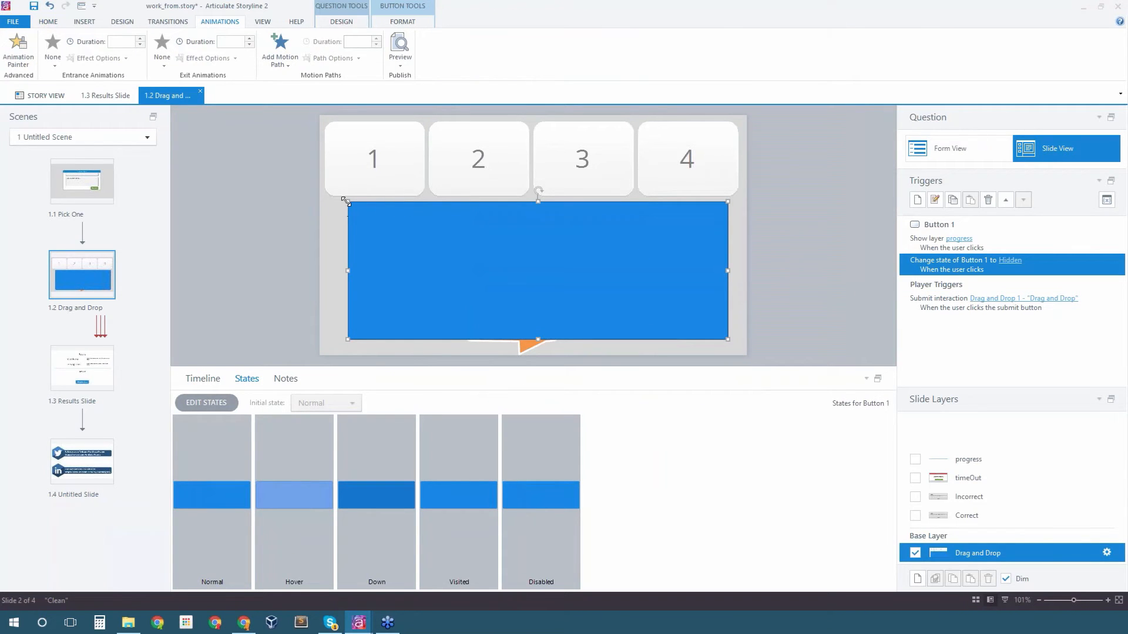
Shrink the blue button to a small rectangle and place it over the WET bubble
{"action": "left_click_drag", "start_coordinate": [571, 283], "coordinate": [497, 300]}
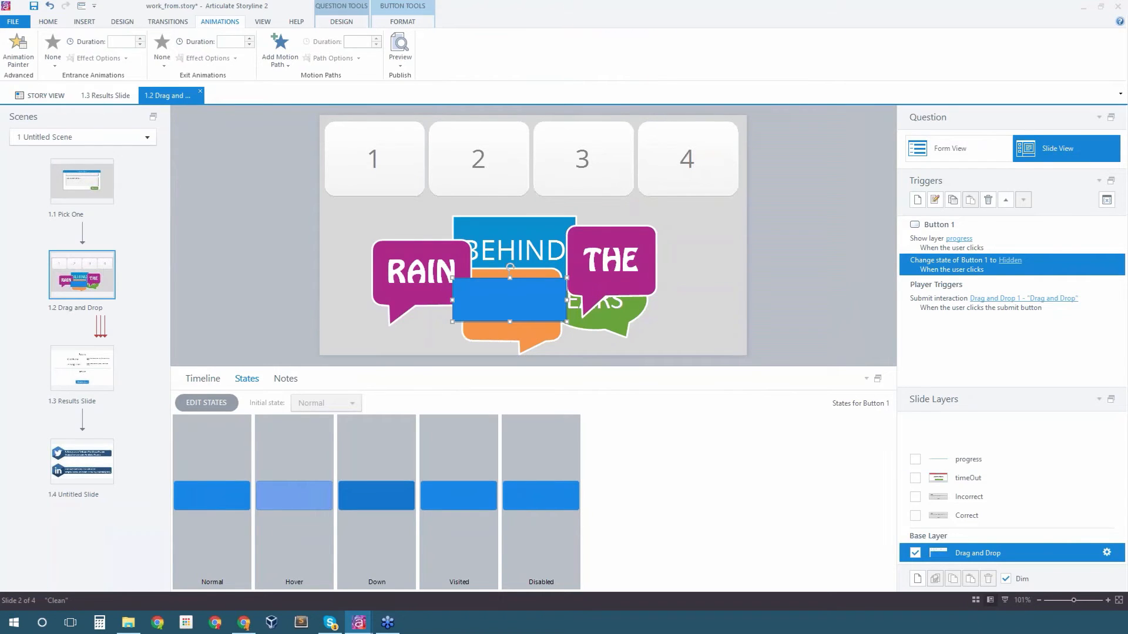
{"action": "left_click", "coordinate": [966, 478]}
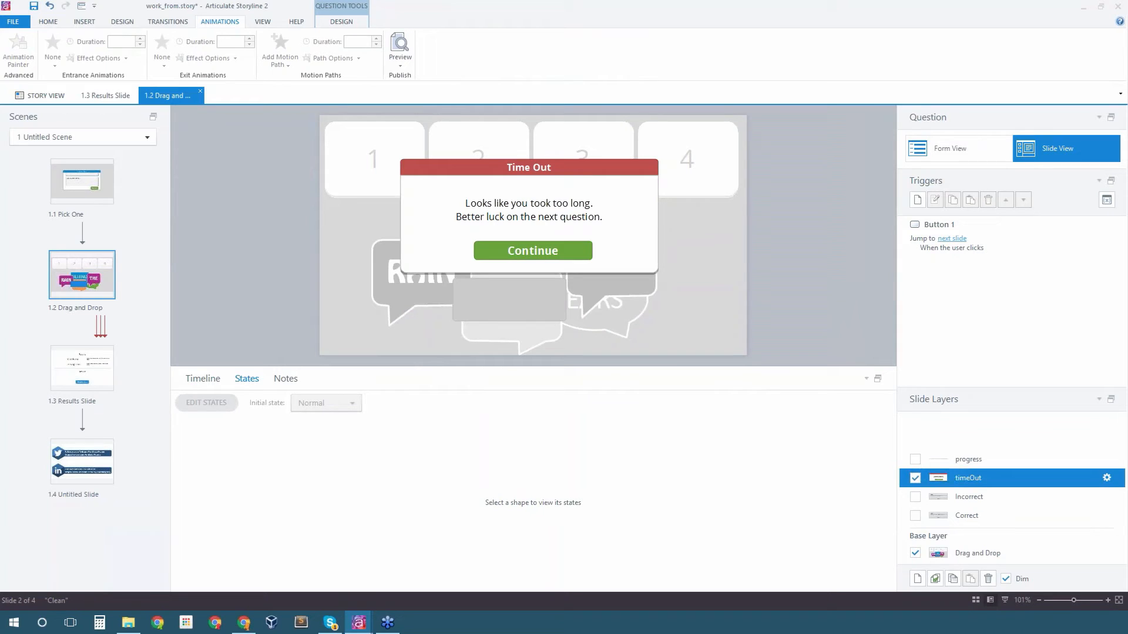
{"action": "left_click", "coordinate": [976, 553]}
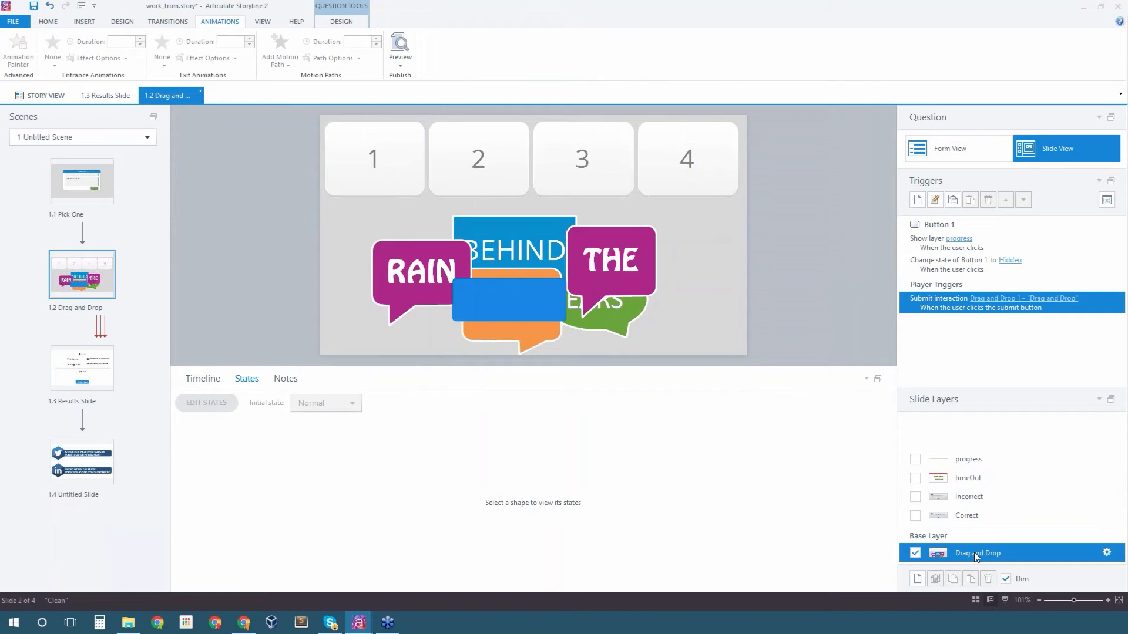
{"action": "left_click", "coordinate": [948, 272]}
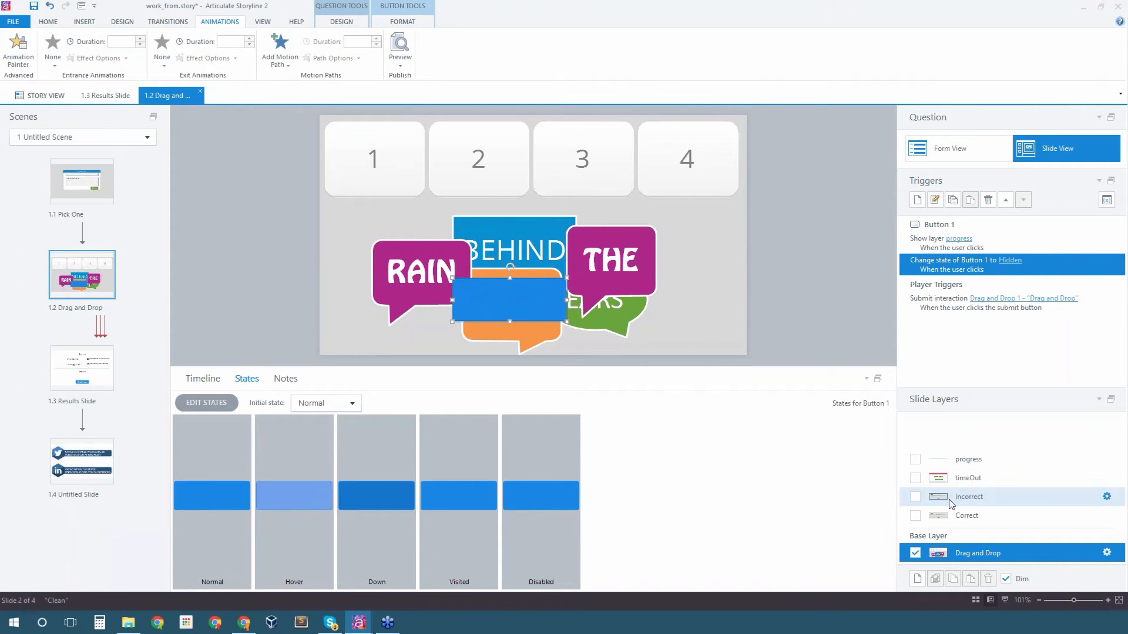
Add a new layer to the Drag and Drop slide and name it start
{"action": "left_click", "coordinate": [918, 579]}
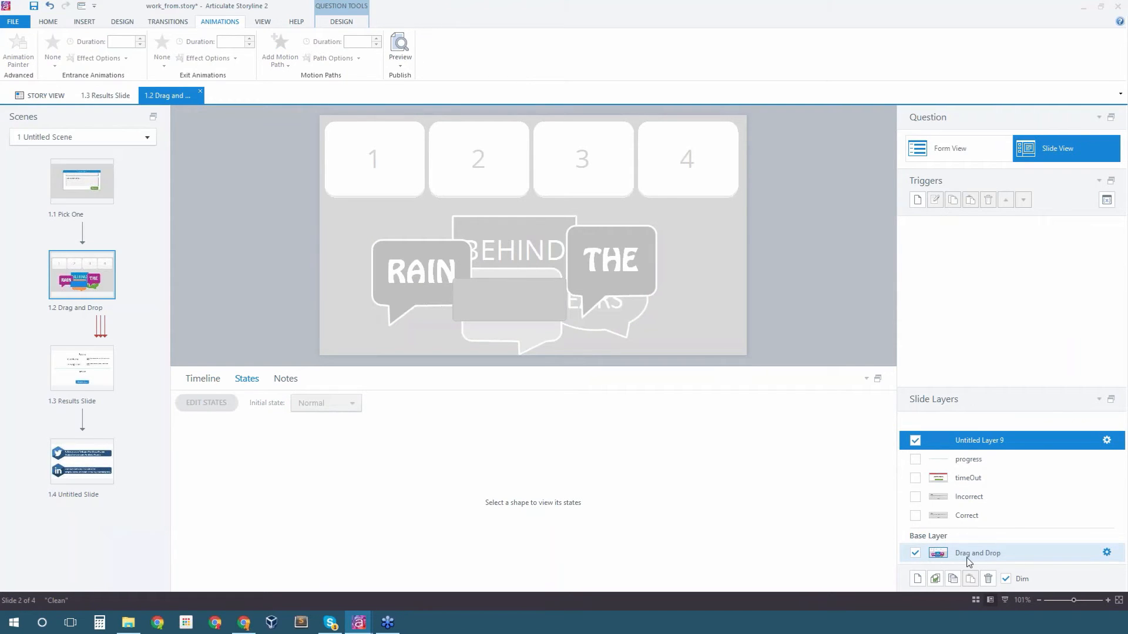
{"action": "double_click", "coordinate": [934, 441]}
{"action": "type", "text": "start"}
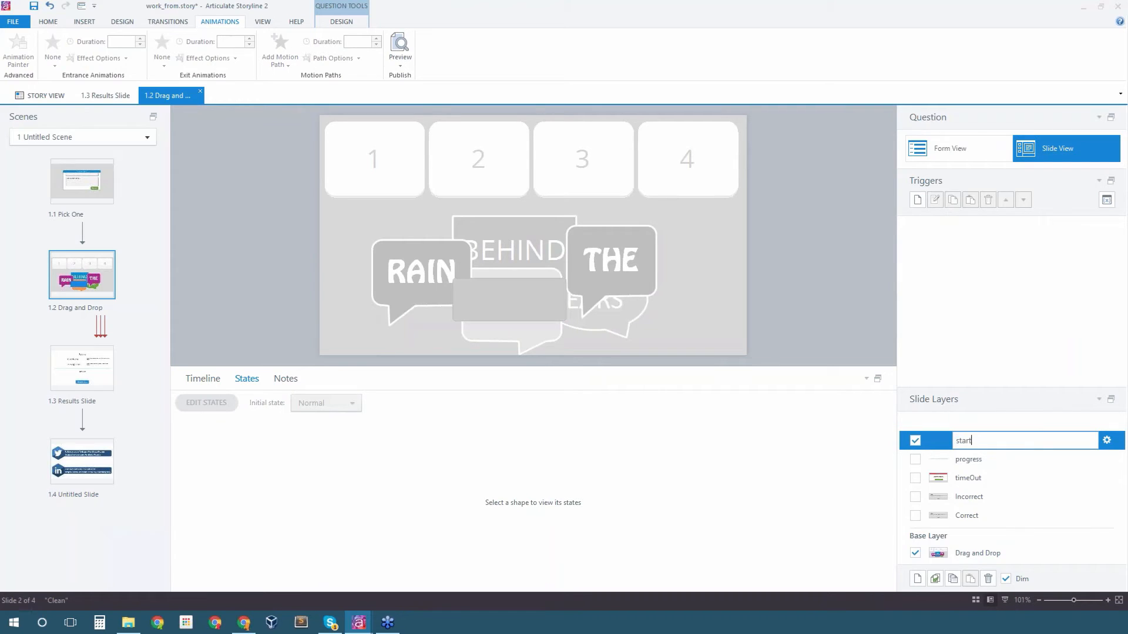
{"action": "key", "text": "Return"}
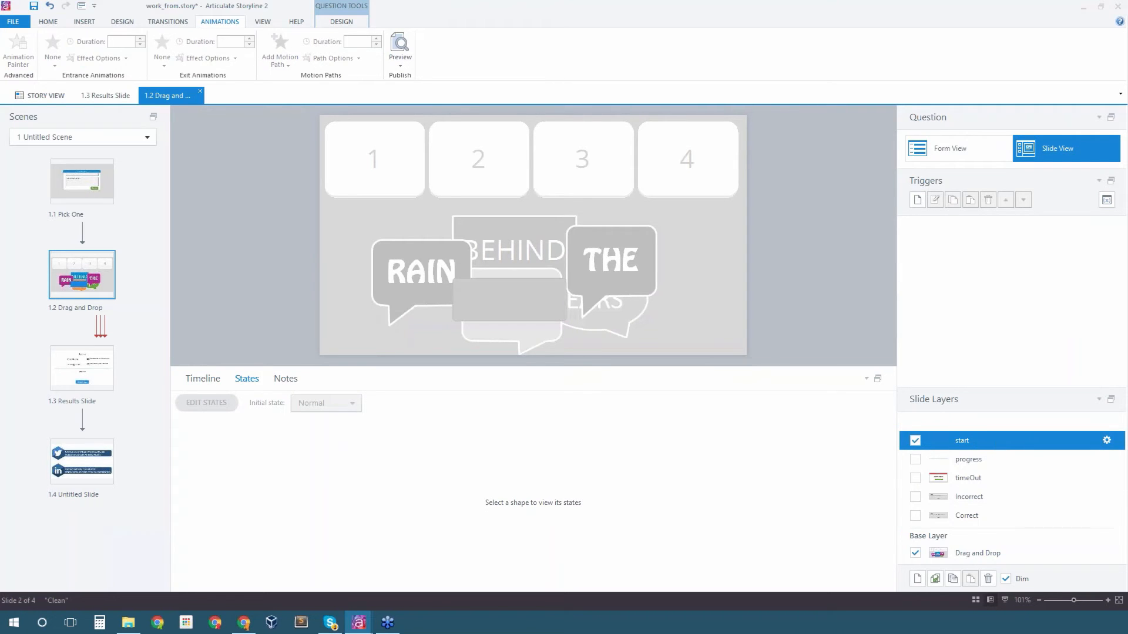
Copy the blue button from the Drag and Drop base layer and paste it onto the start layer
{"action": "left_click", "coordinate": [993, 555]}
{"action": "left_click", "coordinate": [527, 291]}
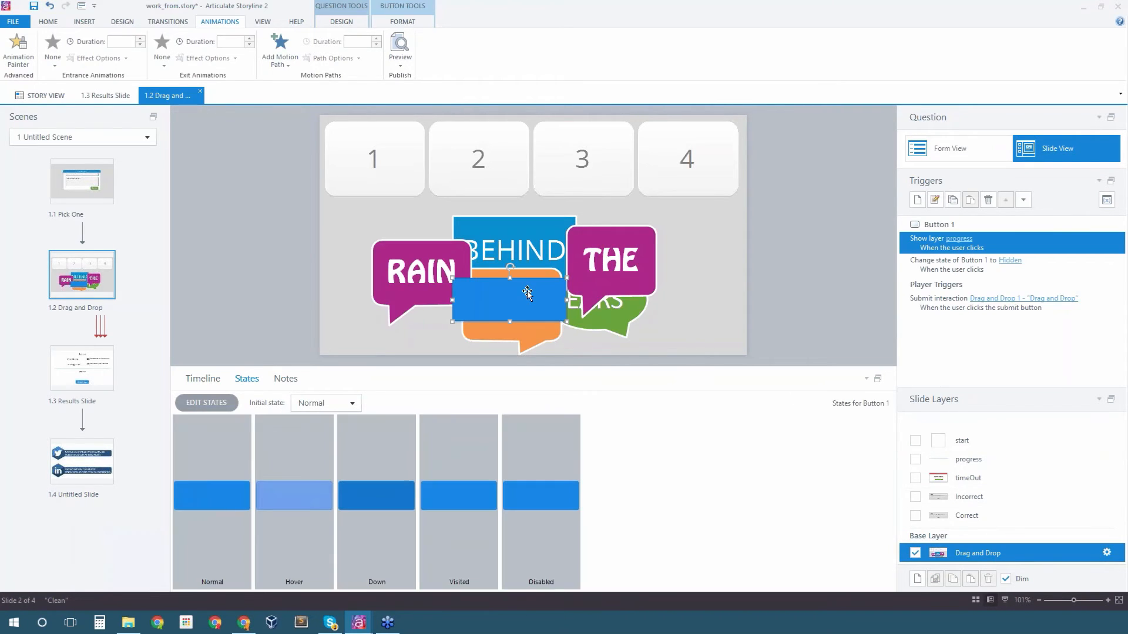
{"action": "left_click", "coordinate": [937, 440]}
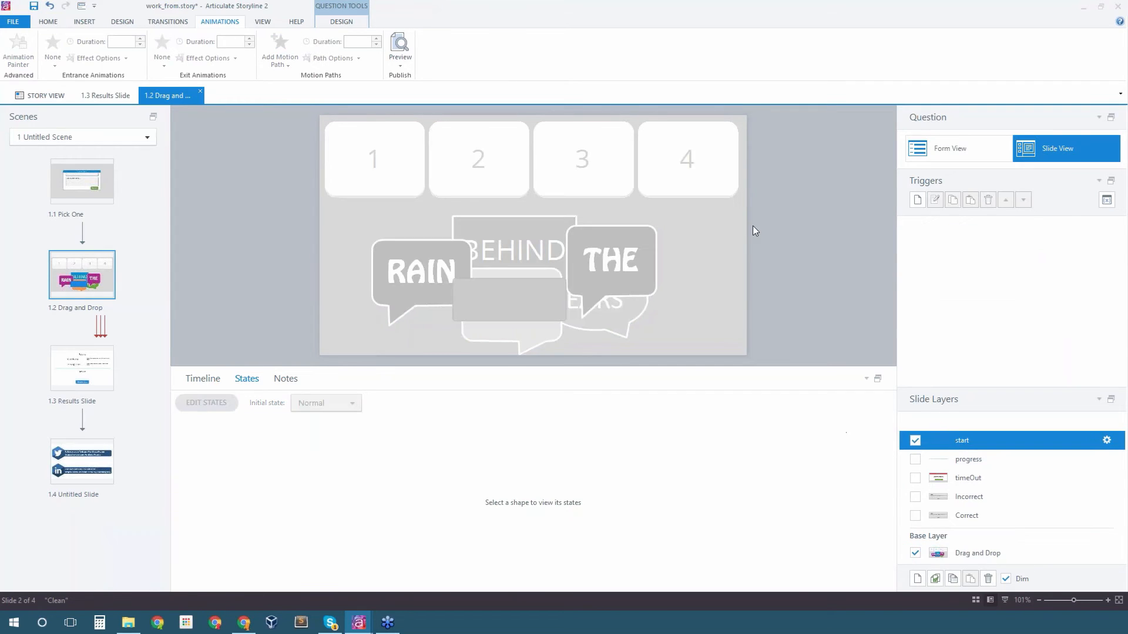
{"action": "key", "text": "ctrl+v"}
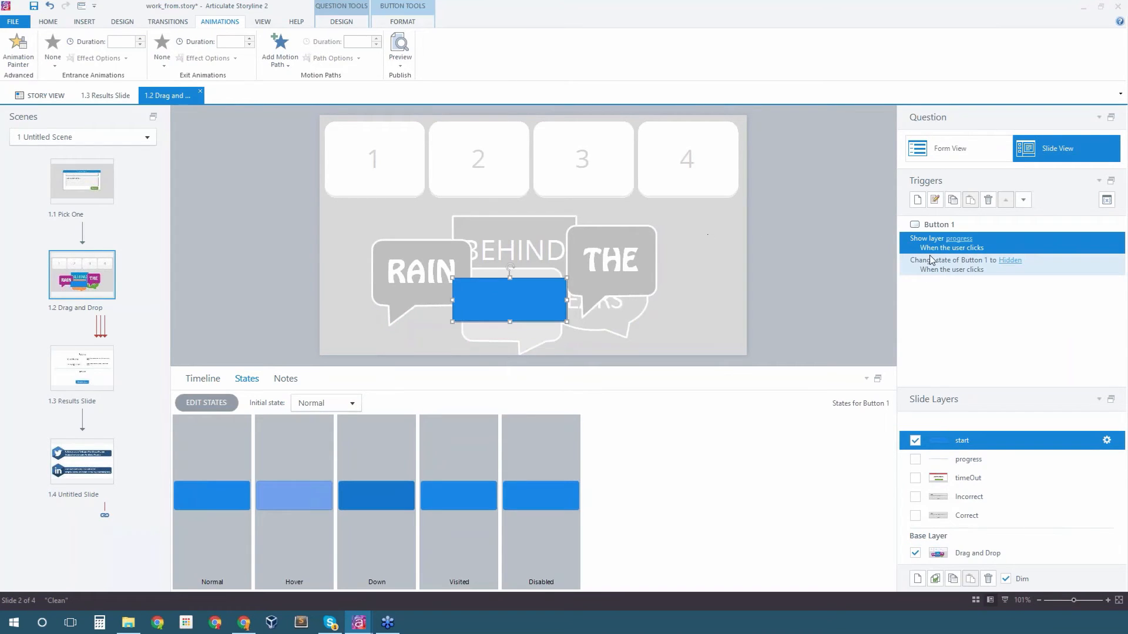
Delete the start-layer button's trigger that changes its state to Hidden, and shift the button slightly off its original position
{"action": "left_click", "coordinate": [945, 270]}
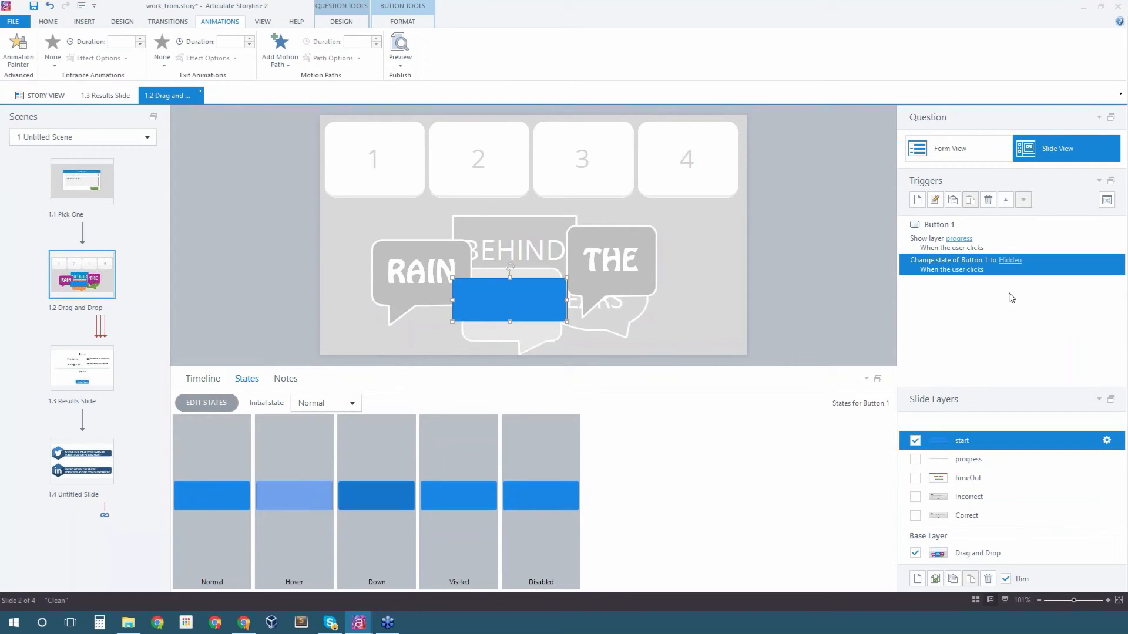
{"action": "left_click", "coordinate": [988, 200]}
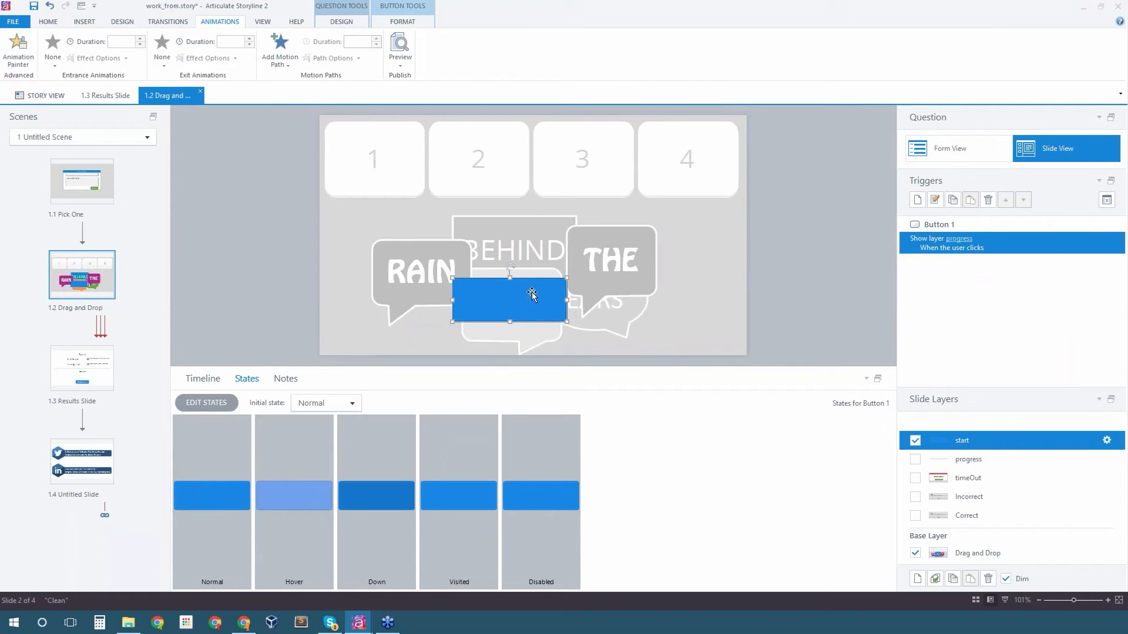
{"action": "left_click_drag", "start_coordinate": [529, 294], "coordinate": [550, 299]}
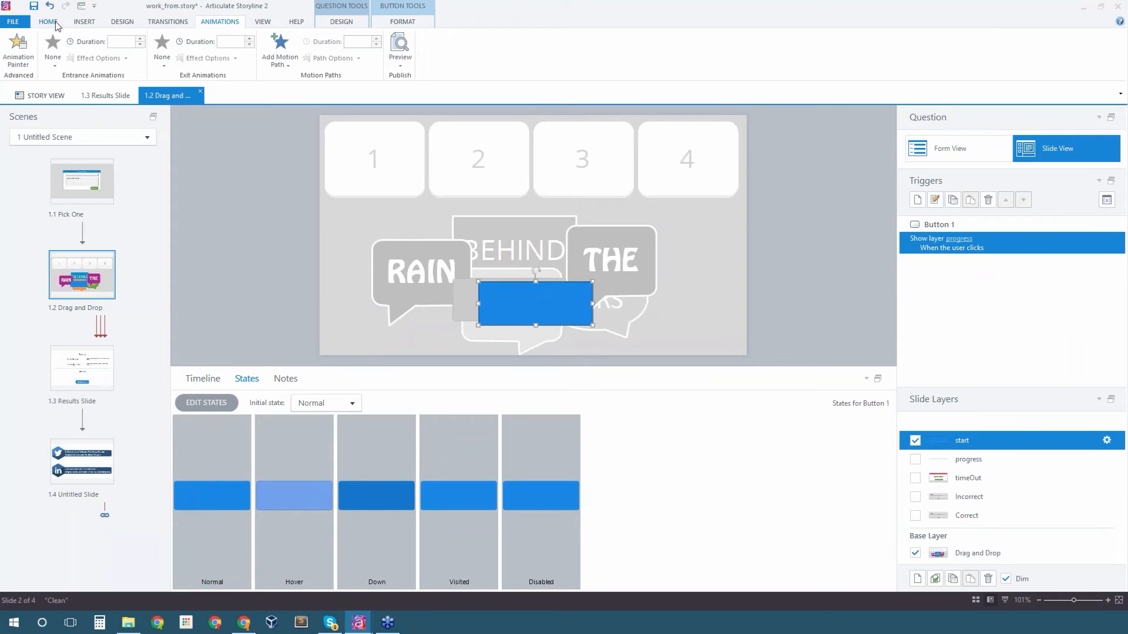
Draw a rectangle about 608 by 248 px over the word callouts on the start layer and give it the solid gray shape style
{"action": "left_click", "coordinate": [84, 22]}
{"action": "left_click", "coordinate": [209, 48]}
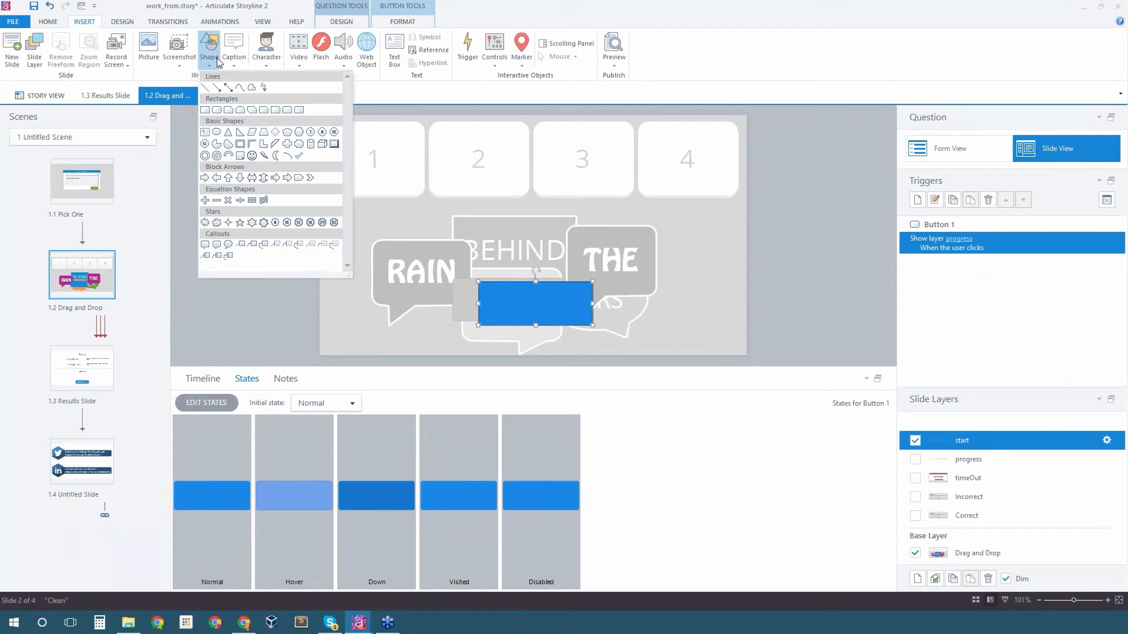
{"action": "left_click", "coordinate": [209, 112]}
{"action": "mouse_move", "coordinate": [358, 197]}
{"action": "left_mouse_down"}
{"action": "mouse_move", "coordinate": [661, 308]}
{"action": "mouse_move", "coordinate": [719, 344]}
{"action": "left_mouse_up"}
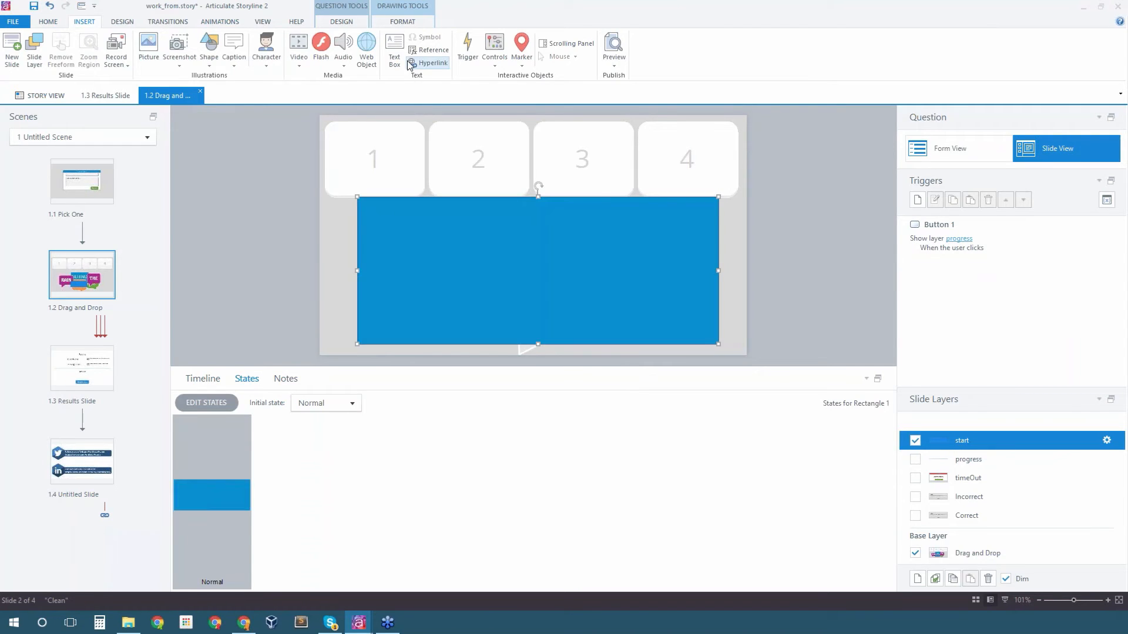
{"action": "left_click", "coordinate": [401, 20]}
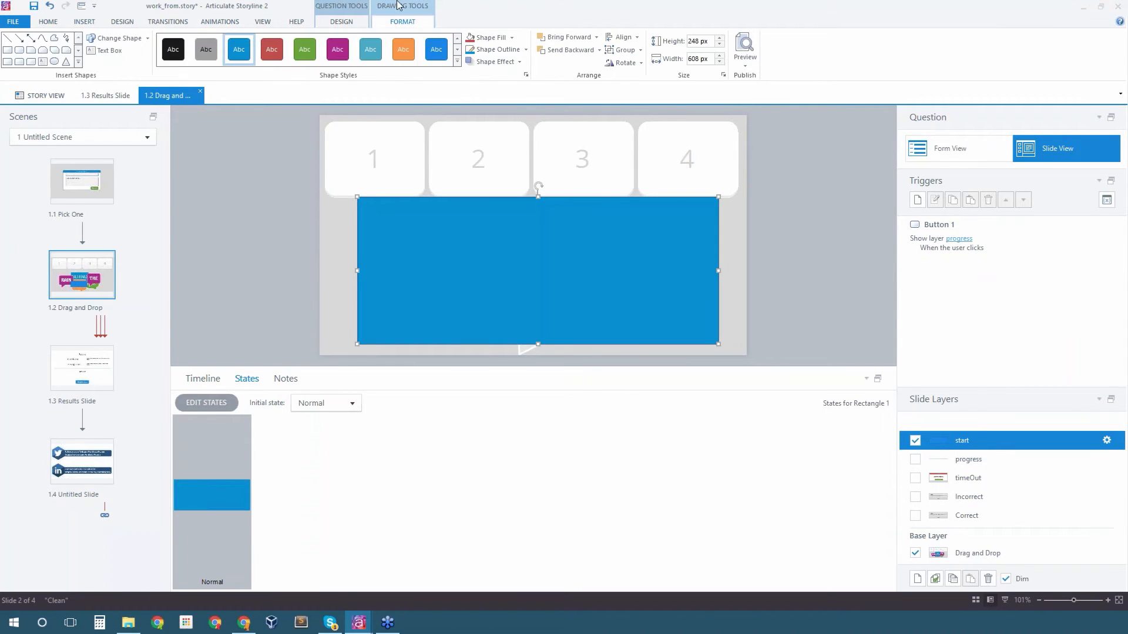
{"action": "left_click", "coordinate": [206, 49]}
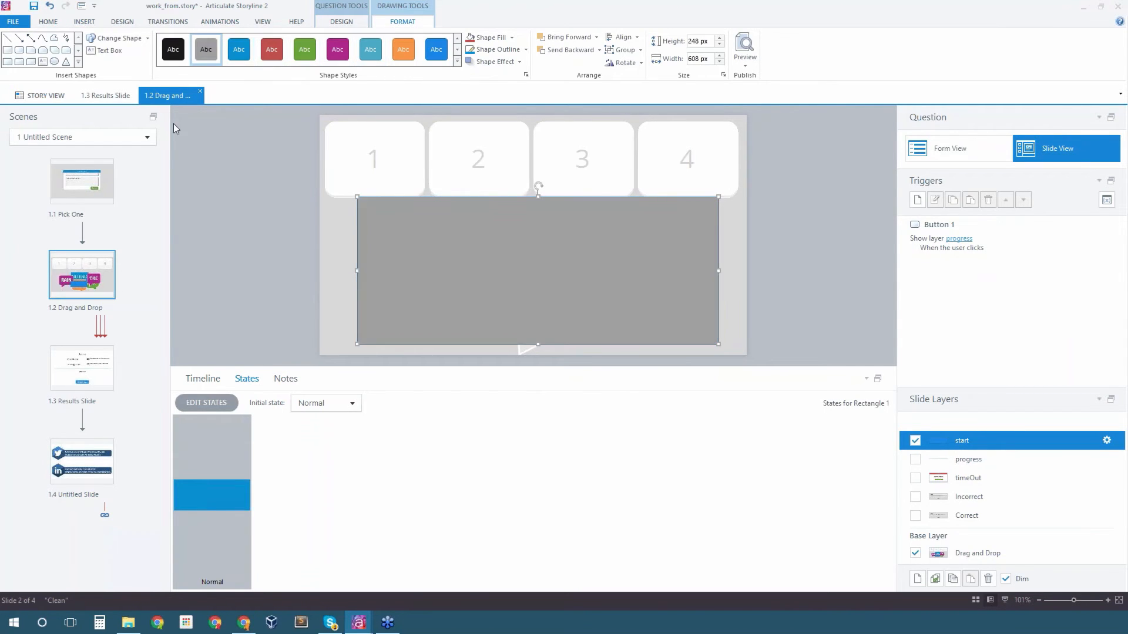
Send the gray rectangle behind the button in the stacking order and move the button slightly lower on it
{"action": "left_click", "coordinate": [201, 379]}
{"action": "left_click_drag", "start_coordinate": [291, 415], "coordinate": [283, 438]}
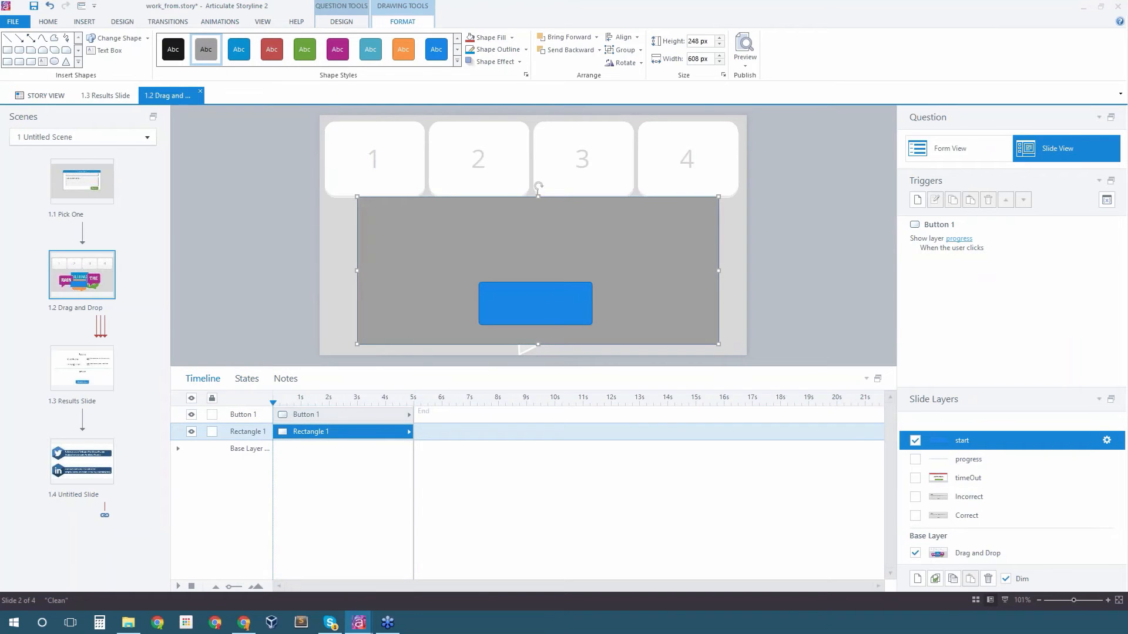
{"action": "left_click_drag", "start_coordinate": [553, 307], "coordinate": [553, 318]}
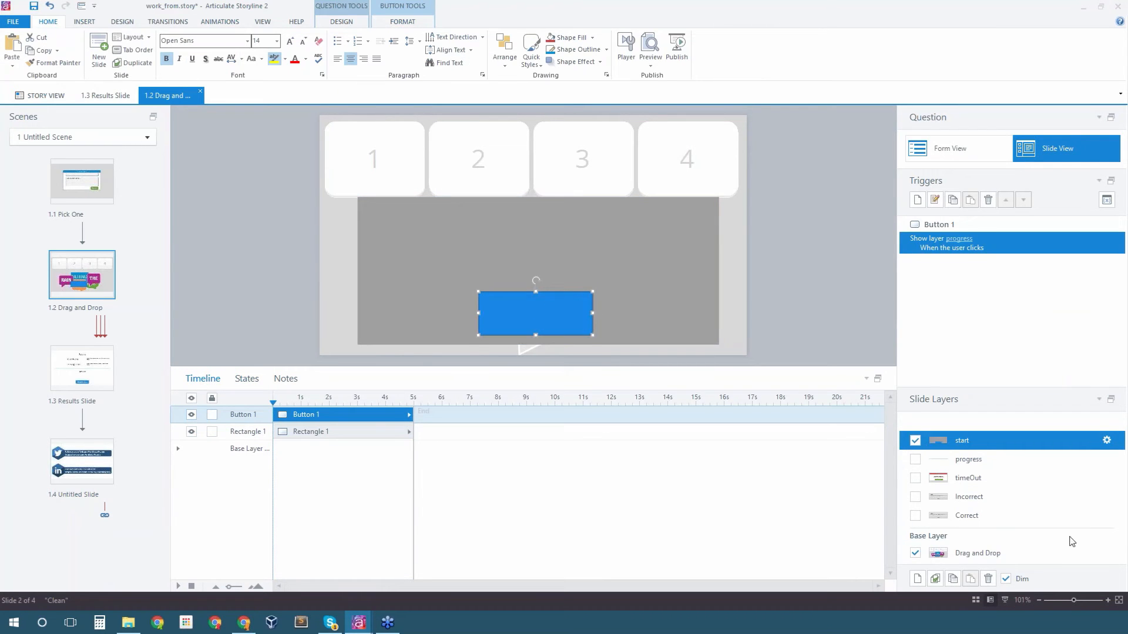
Delete the original blue button from the Drag and Drop base layer
{"action": "left_click", "coordinate": [999, 555]}
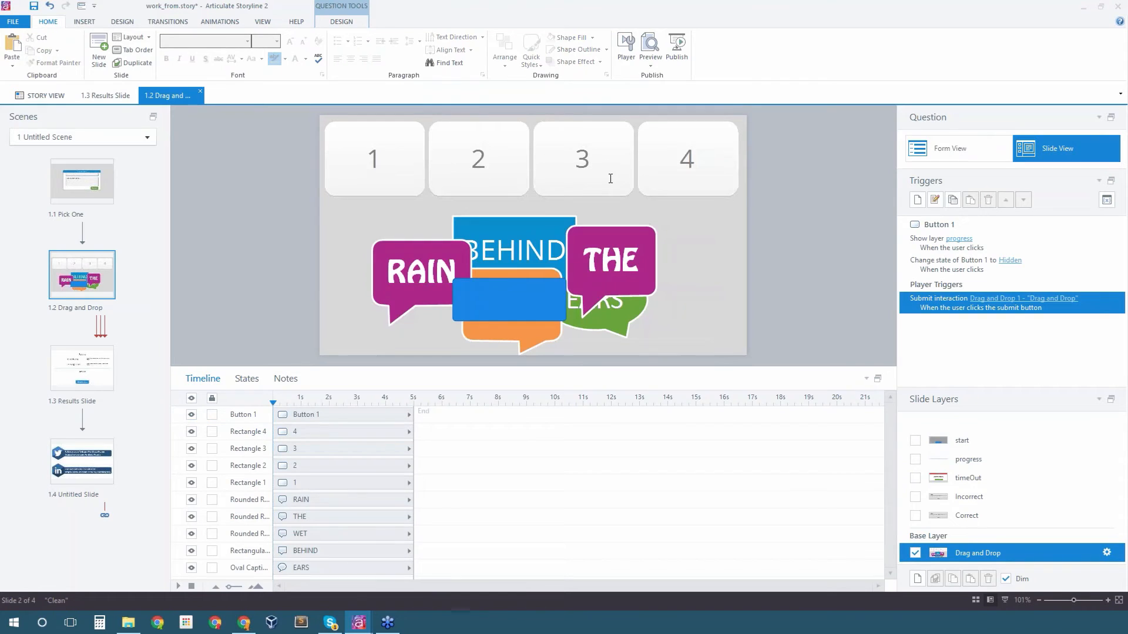
{"action": "left_click", "coordinate": [509, 301]}
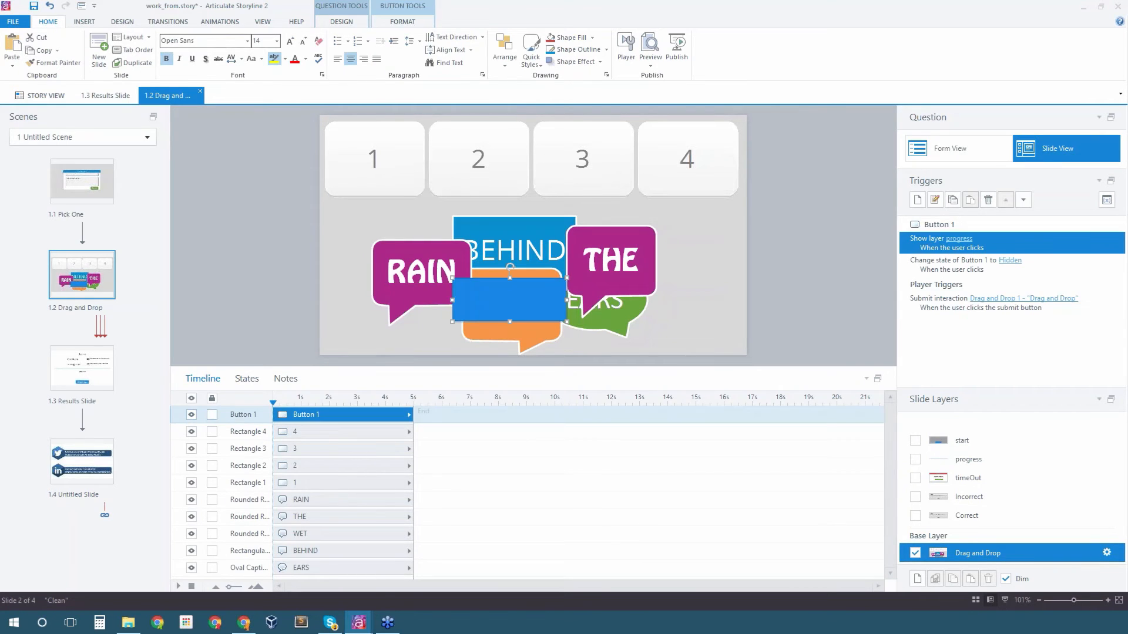
{"action": "key", "text": "Delete"}
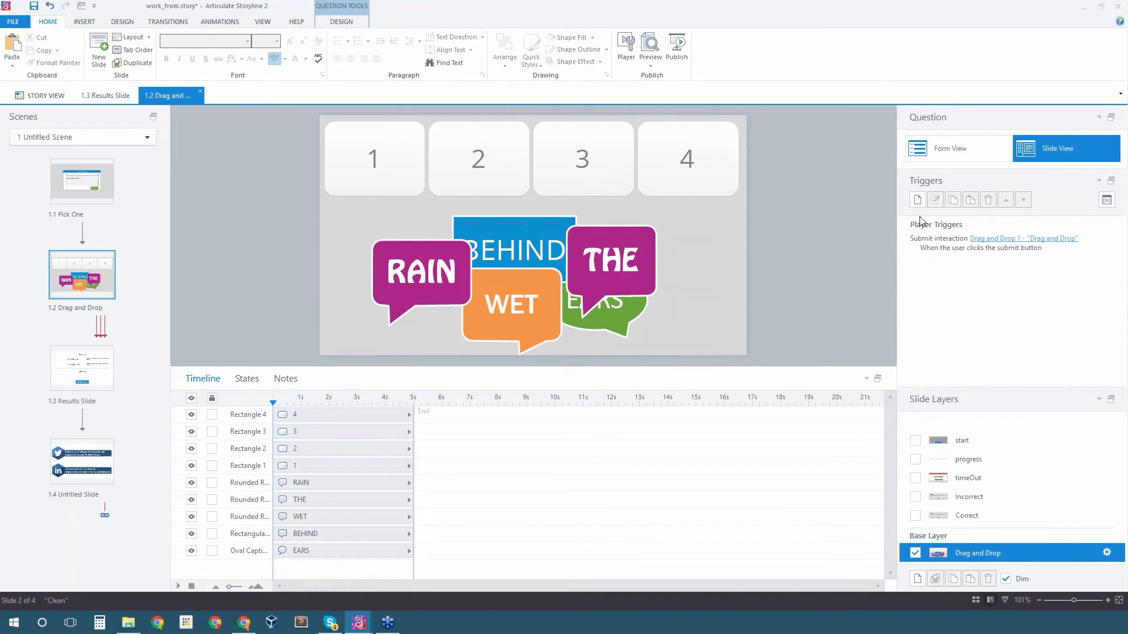
Add a base-layer trigger that shows the start layer when the timeline of slide 1.2 Drag and Drop starts
{"action": "left_click", "coordinate": [939, 252]}
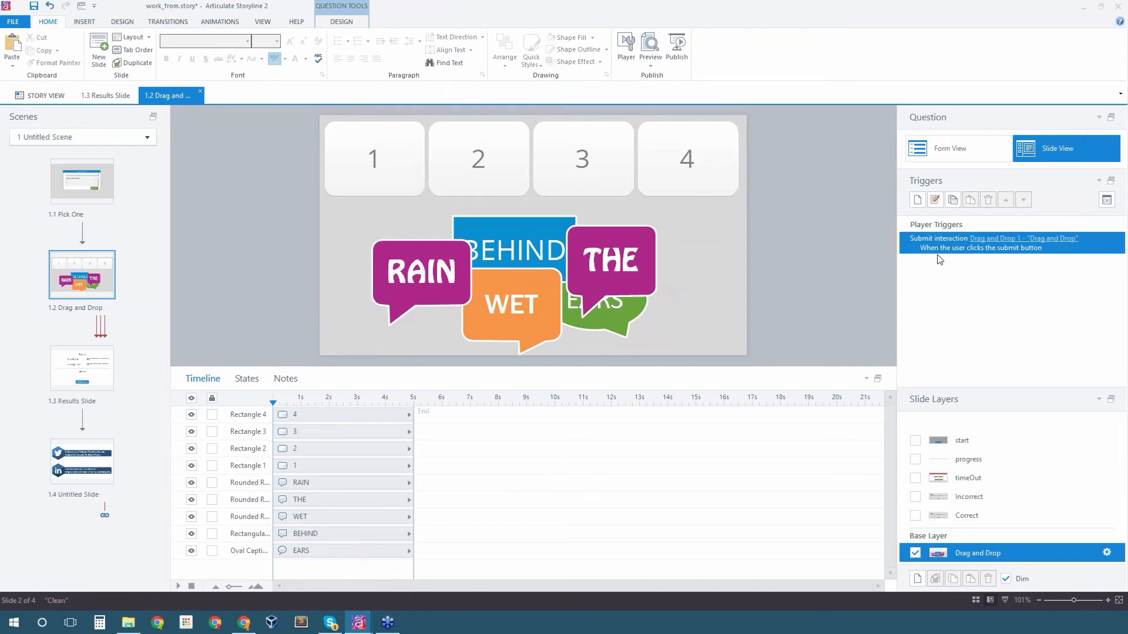
{"action": "left_click", "coordinate": [917, 199]}
{"action": "left_click", "coordinate": [531, 126]}
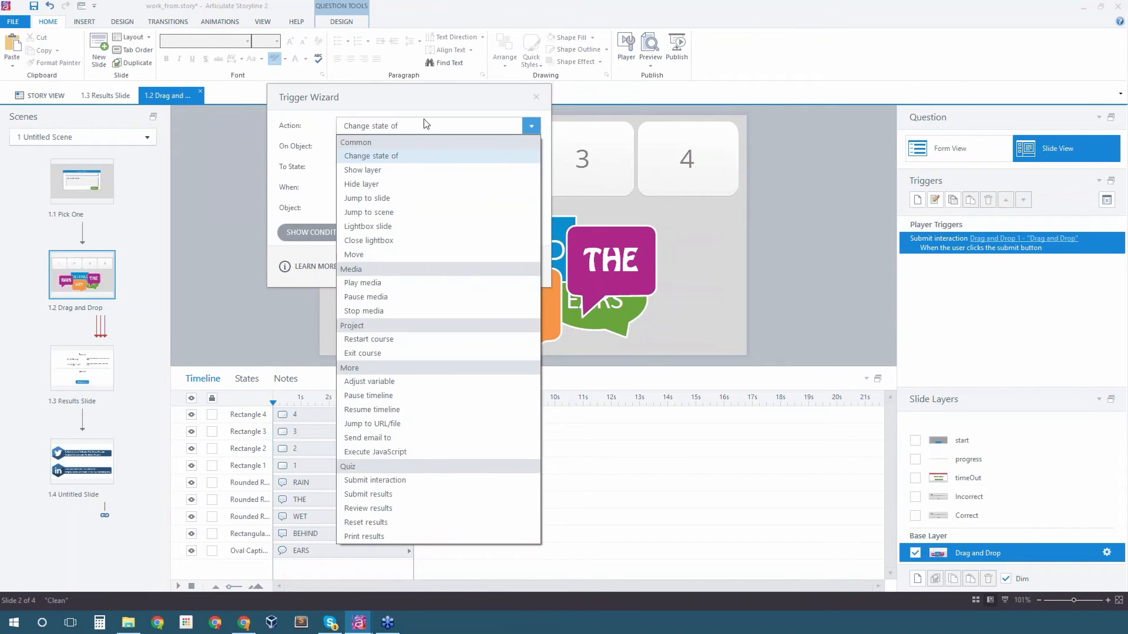
{"action": "left_click", "coordinate": [370, 168]}
{"action": "left_click", "coordinate": [391, 148]}
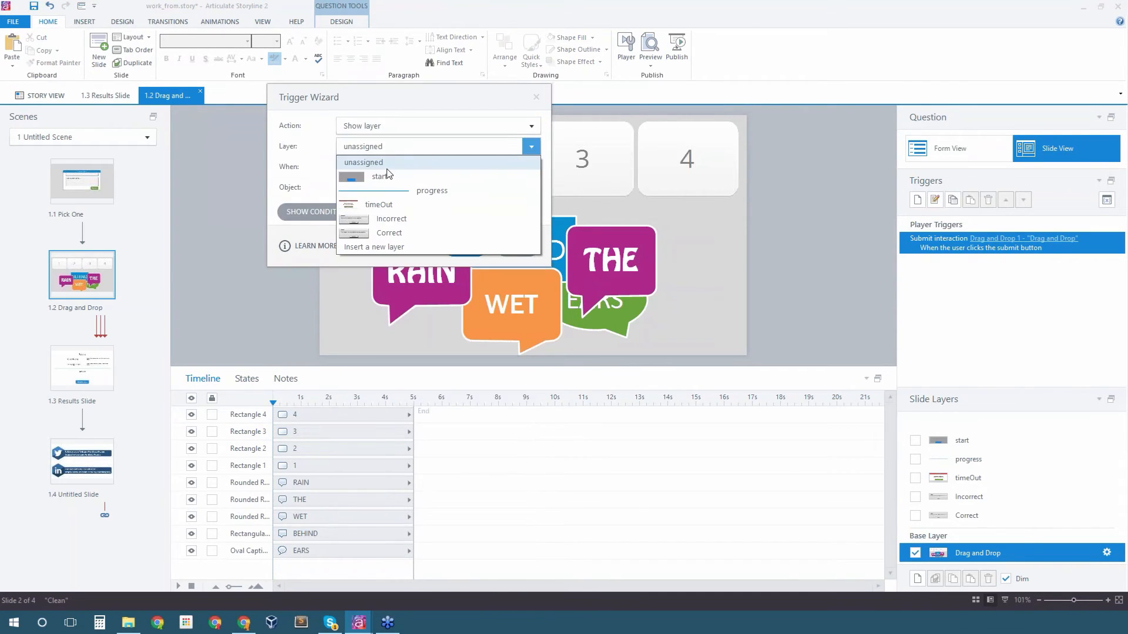
{"action": "left_click", "coordinate": [389, 172]}
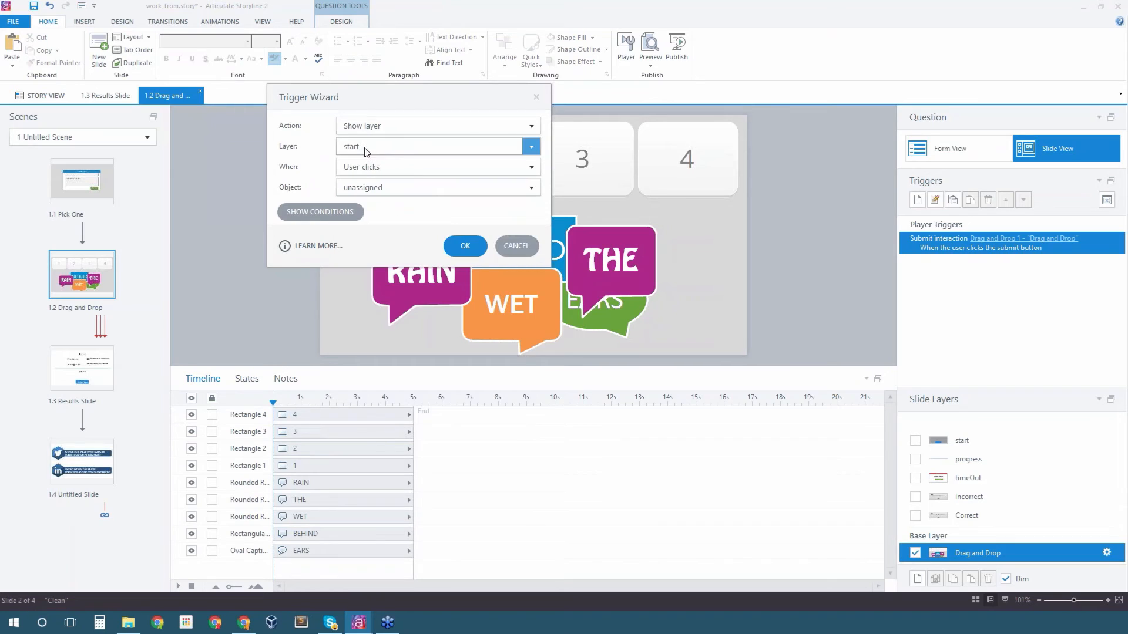
{"action": "left_click", "coordinate": [417, 168]}
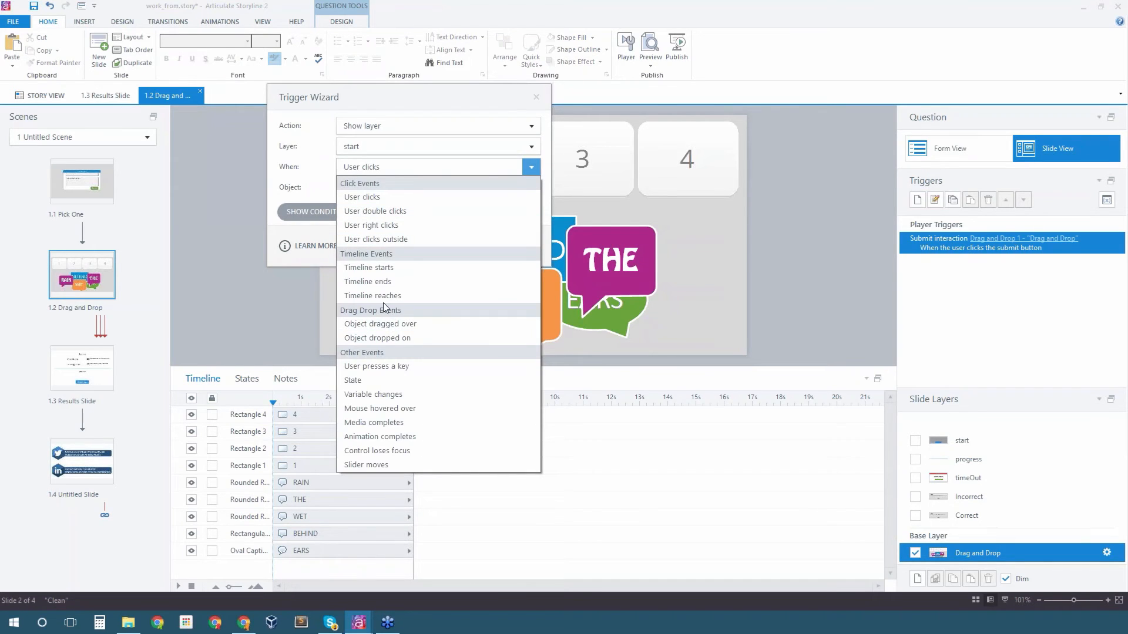
{"action": "left_click", "coordinate": [376, 268]}
{"action": "left_click", "coordinate": [376, 188]}
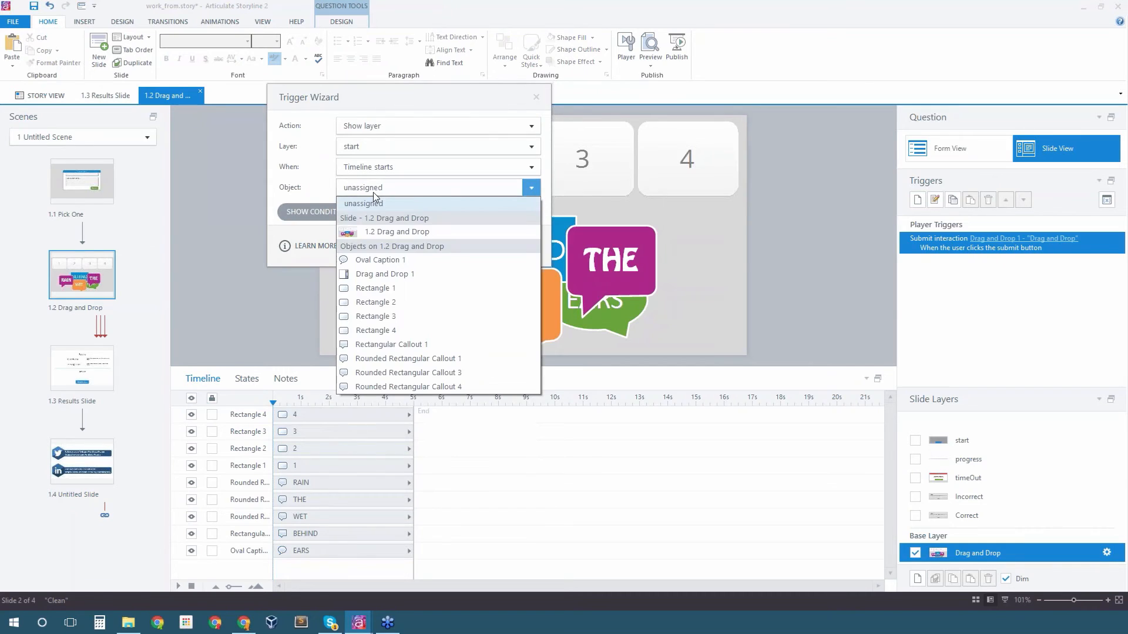
{"action": "left_click", "coordinate": [382, 233]}
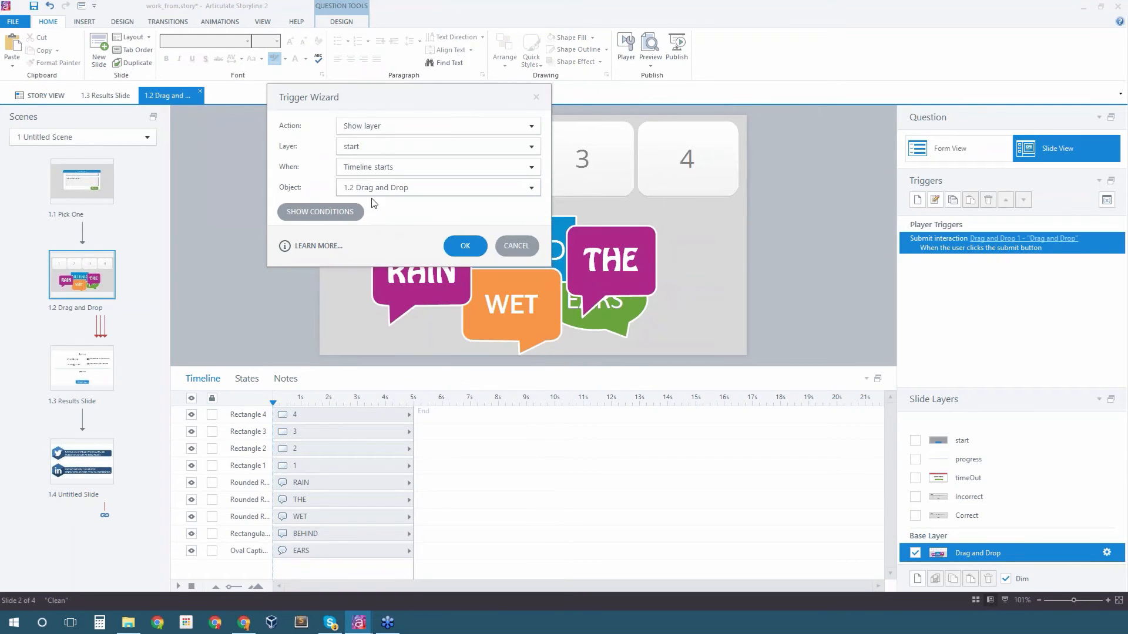
{"action": "left_click", "coordinate": [454, 245]}
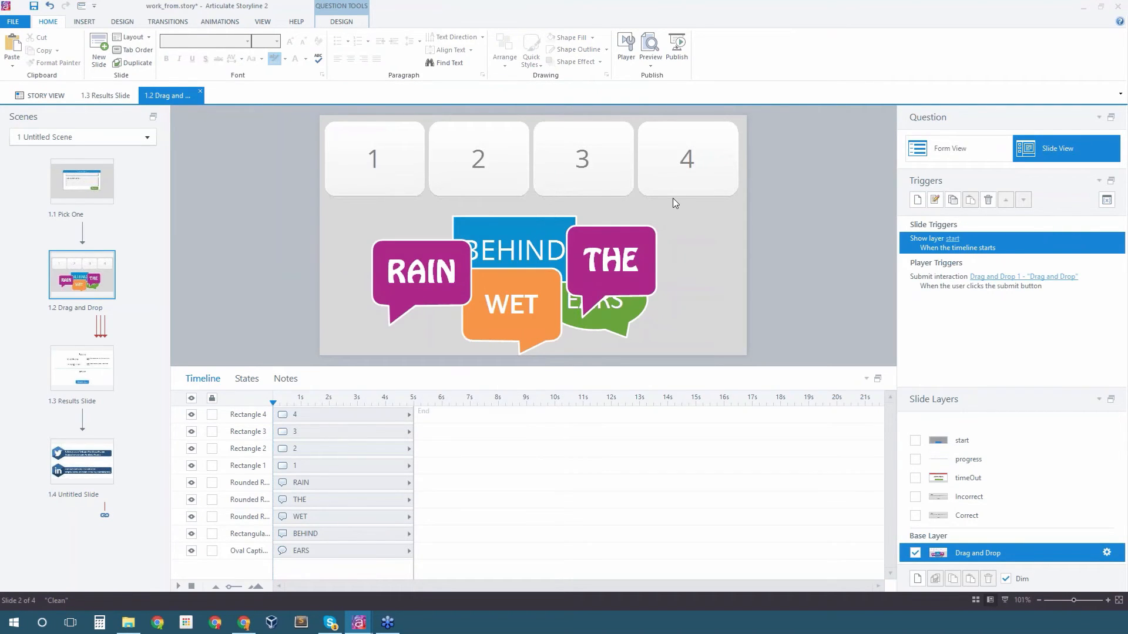
Preview the Drag and Drop slide, launch the progress bar with the start layer's button, and close the preview
{"action": "left_click", "coordinate": [650, 65]}
{"action": "left_click", "coordinate": [676, 91]}
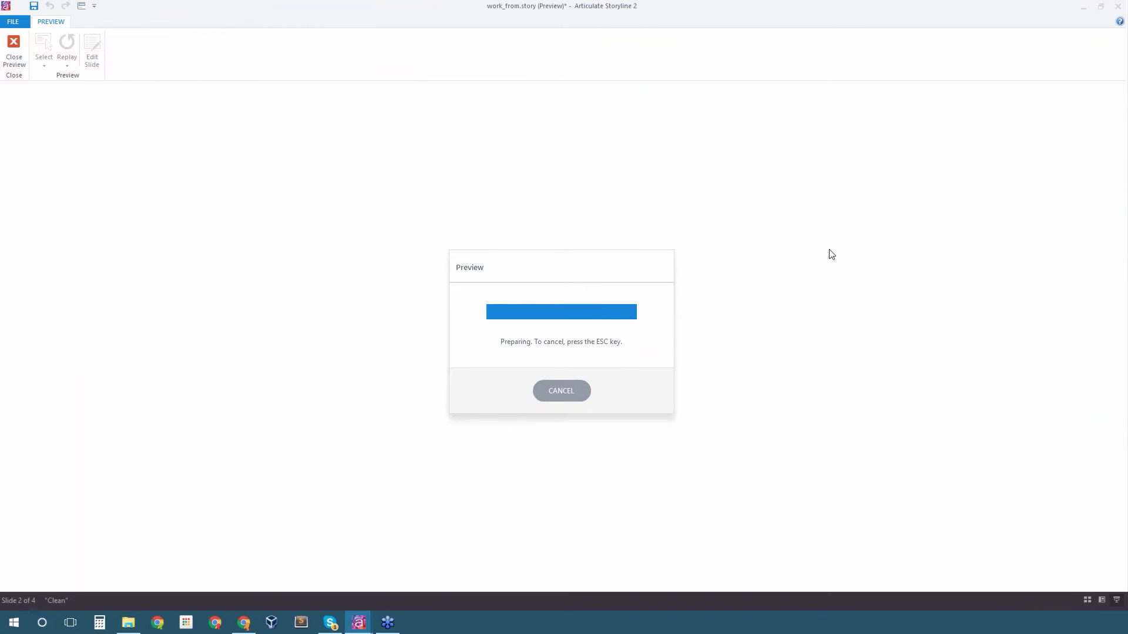
{"action": "left_click", "coordinate": [301, 235]}
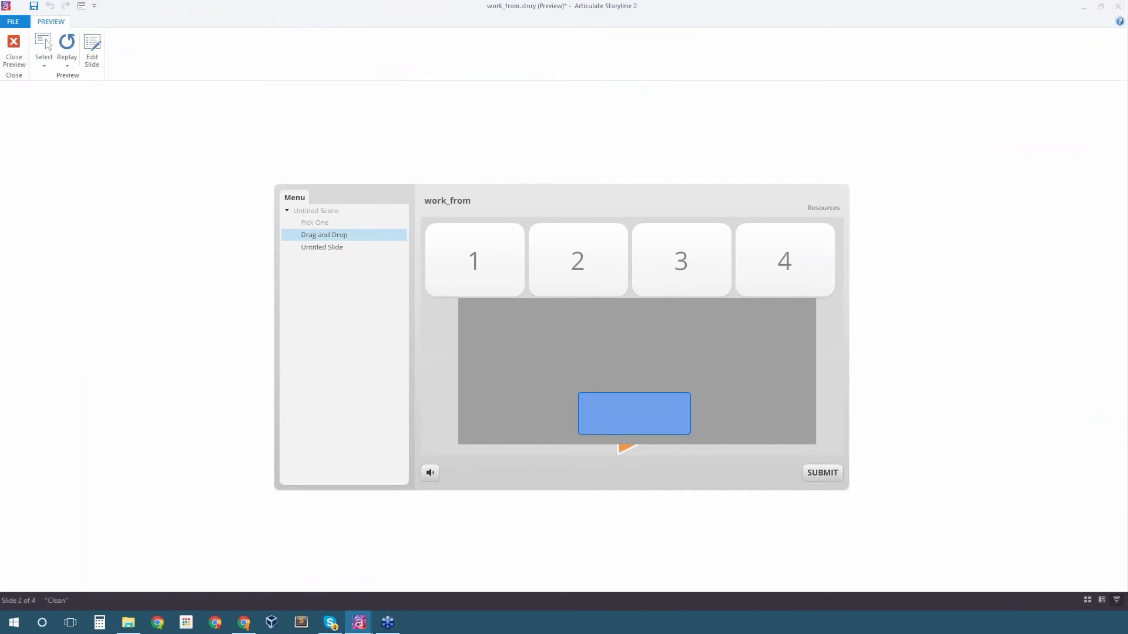
{"action": "left_click", "coordinate": [626, 428]}
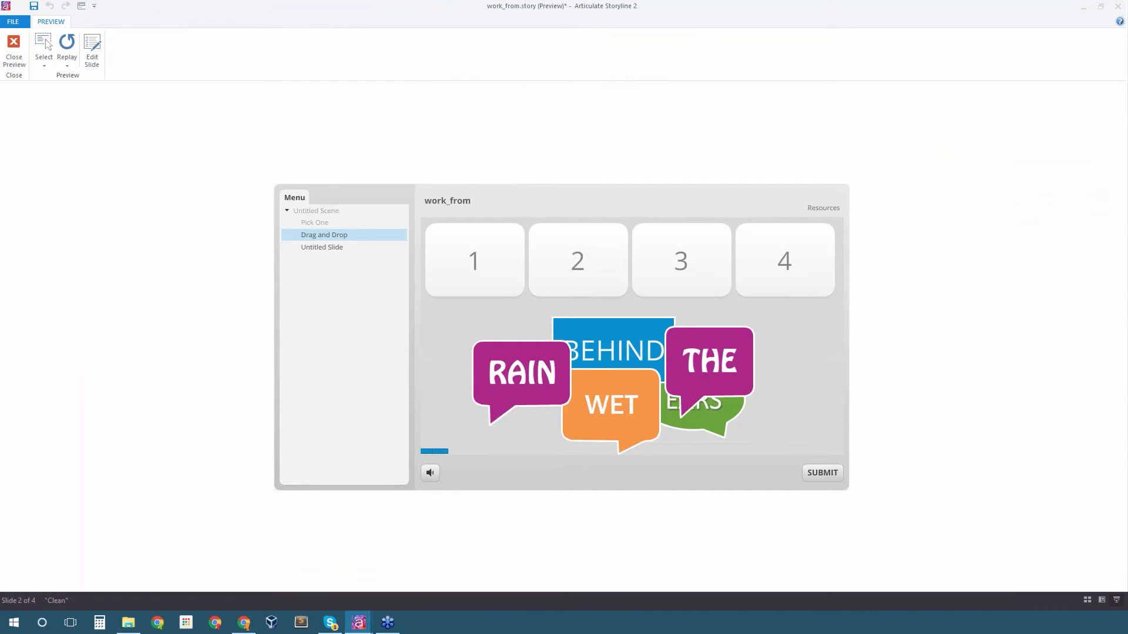
{"action": "left_click", "coordinate": [16, 50]}
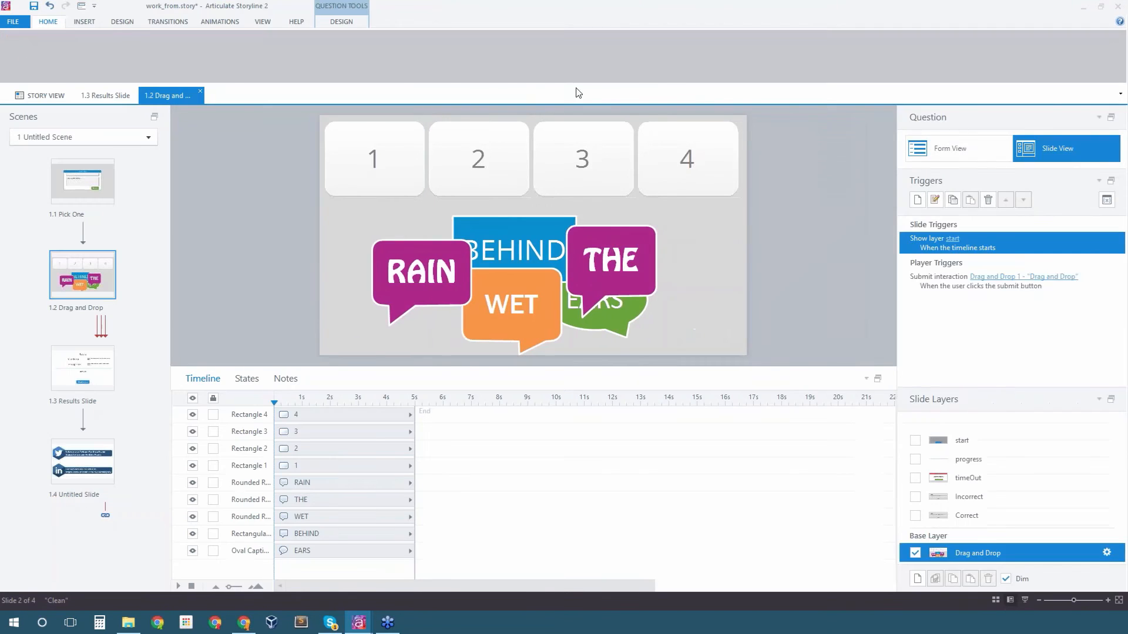
Check the "Hide other slide layers" option in the properties of the start and progress layers, leaving both dialogs without changes
{"action": "left_click", "coordinate": [1111, 438]}
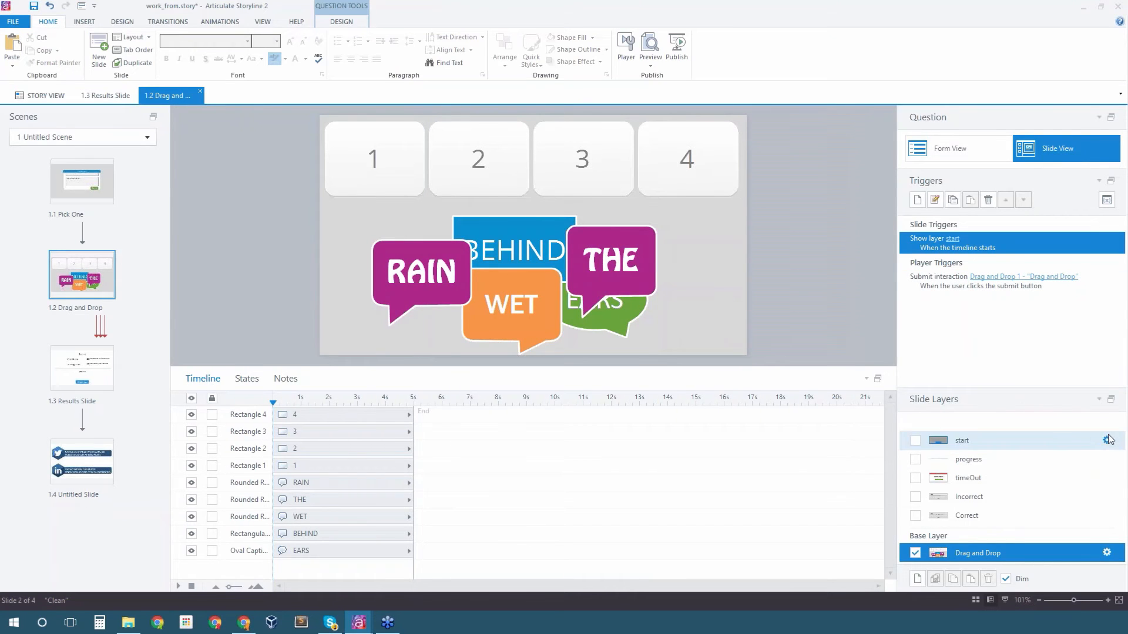
{"action": "left_click", "coordinate": [1107, 440]}
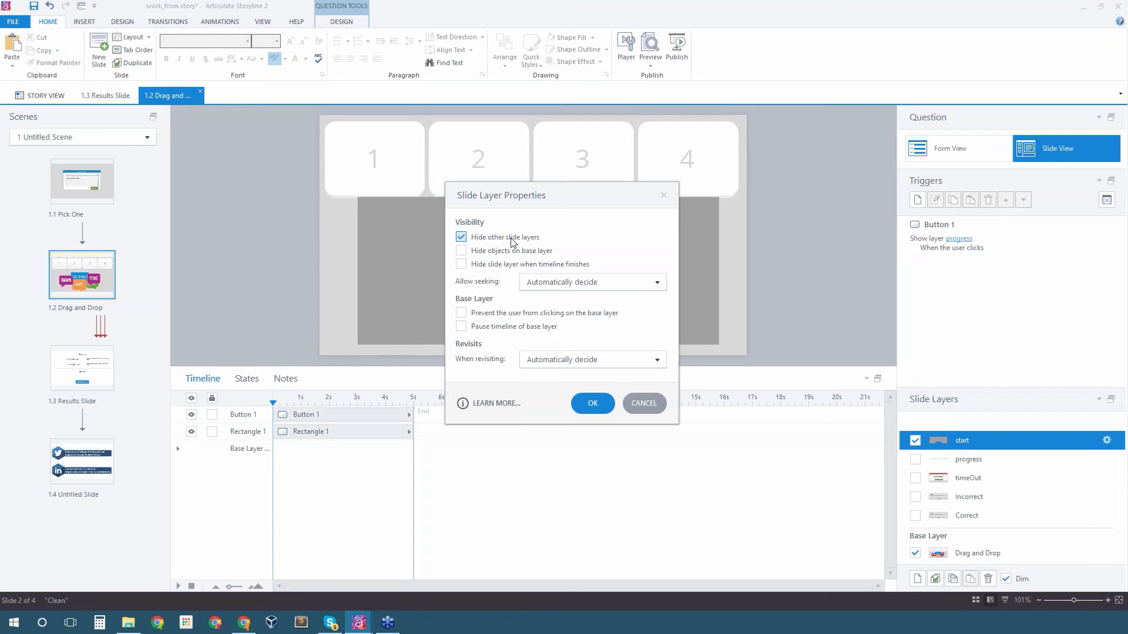
{"action": "left_click", "coordinate": [644, 405]}
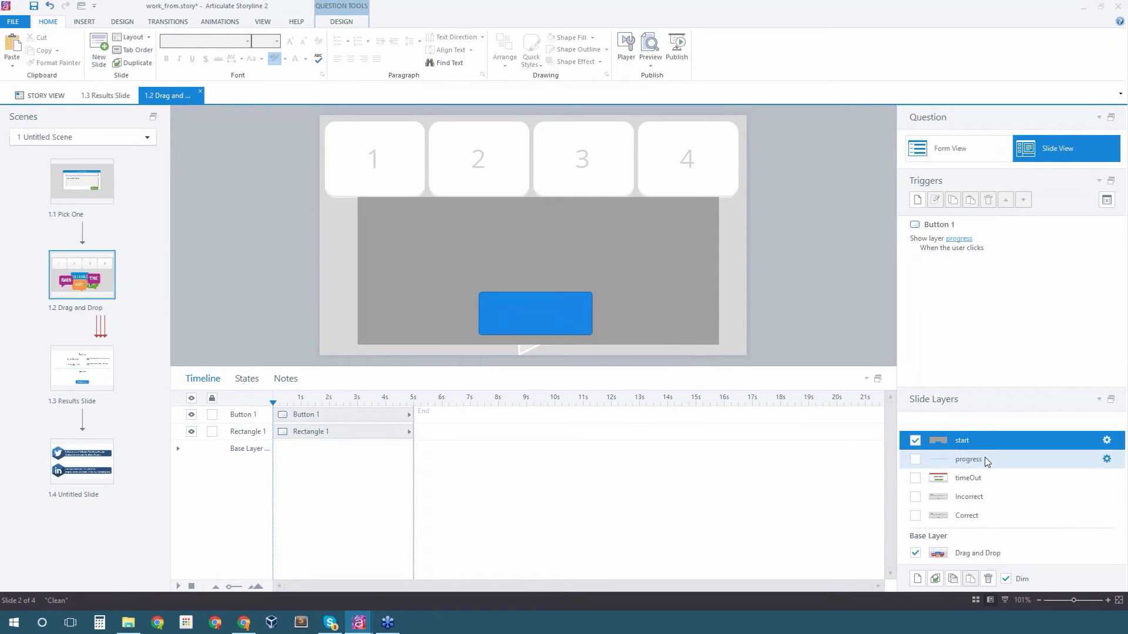
{"action": "left_click", "coordinate": [969, 459]}
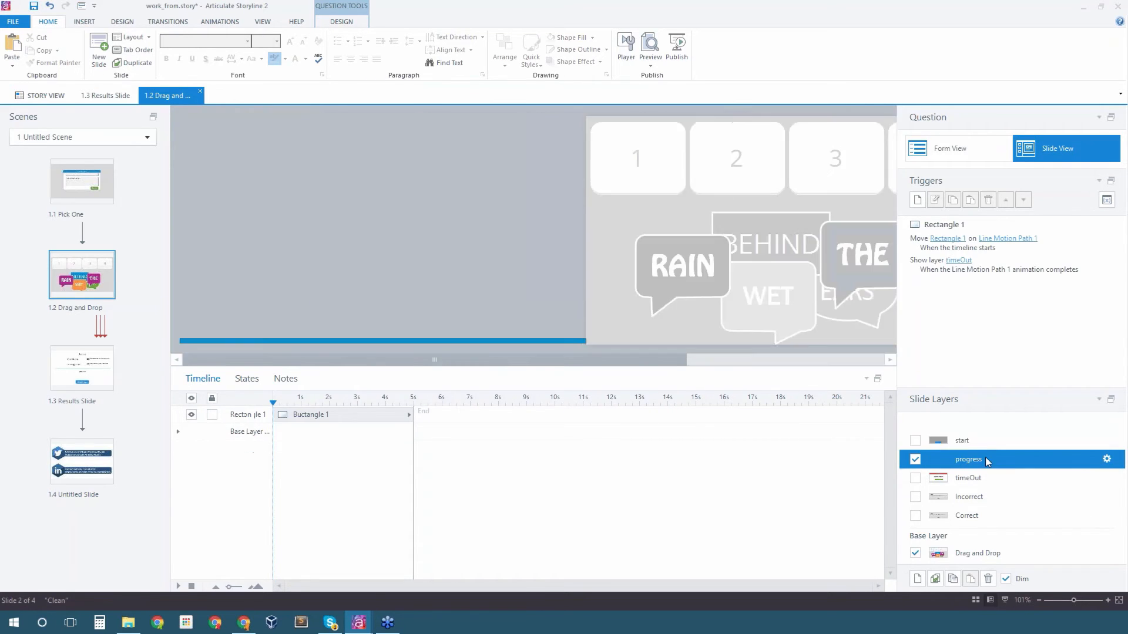
{"action": "left_click", "coordinate": [1106, 460]}
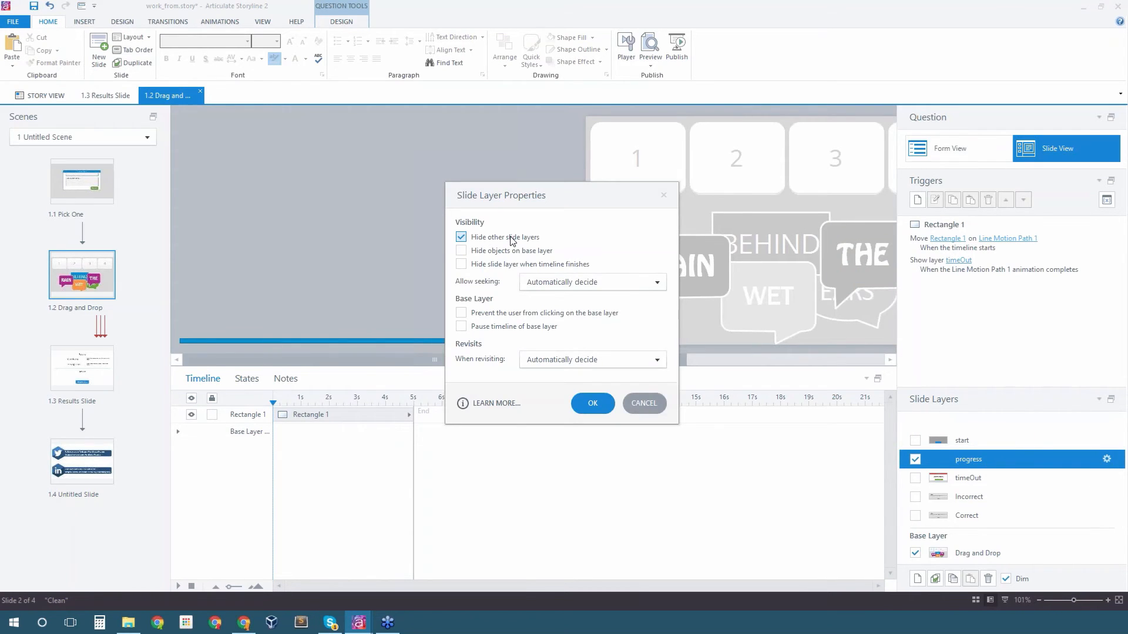
{"action": "left_click", "coordinate": [644, 403]}
Review the triggers on the start layer, the progress layer and the Drag and Drop base layer
{"action": "left_click", "coordinate": [1027, 440]}
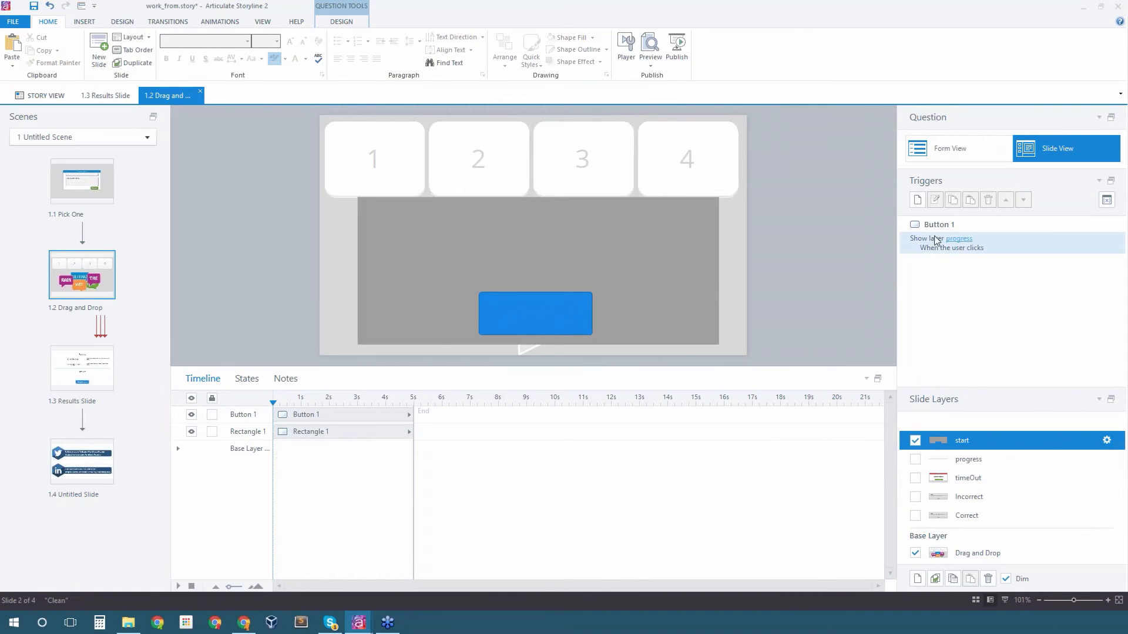
{"action": "left_click", "coordinate": [991, 462]}
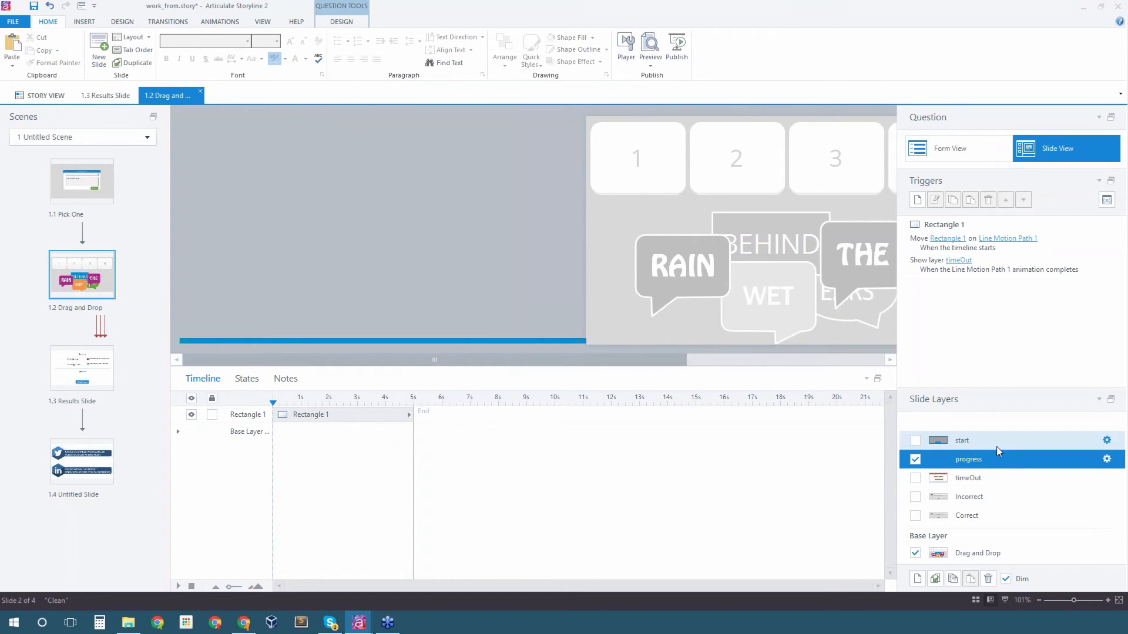
{"action": "left_click", "coordinate": [989, 552]}
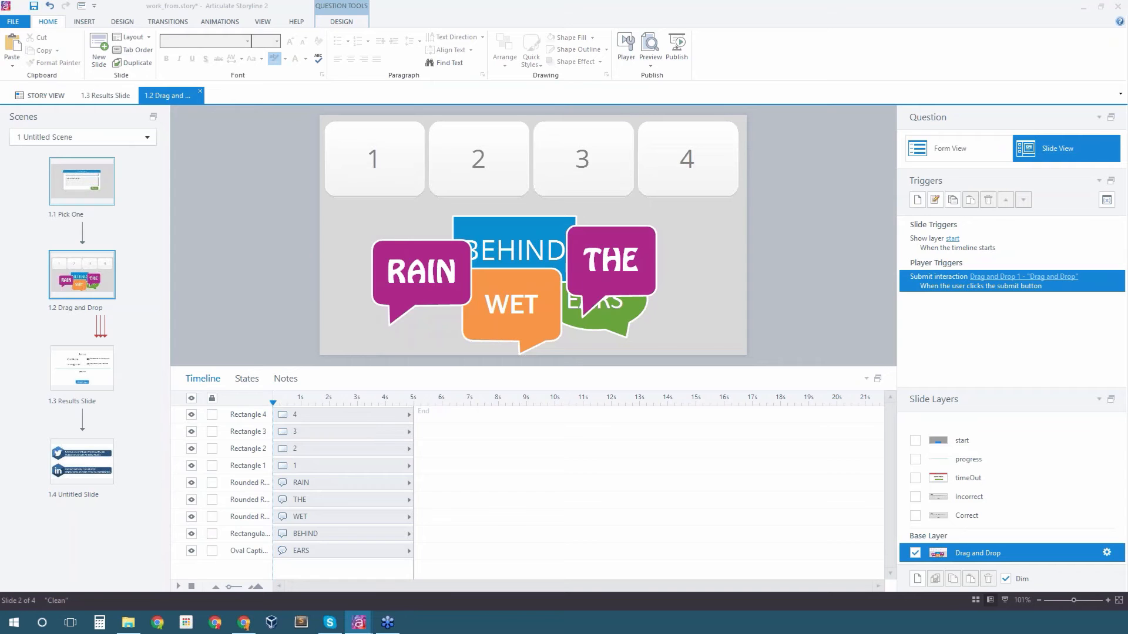
Paste the "%timer% Seconds Remaining" text box onto the base layer of the Drag and Drop slide
{"action": "left_click", "coordinate": [244, 623]}
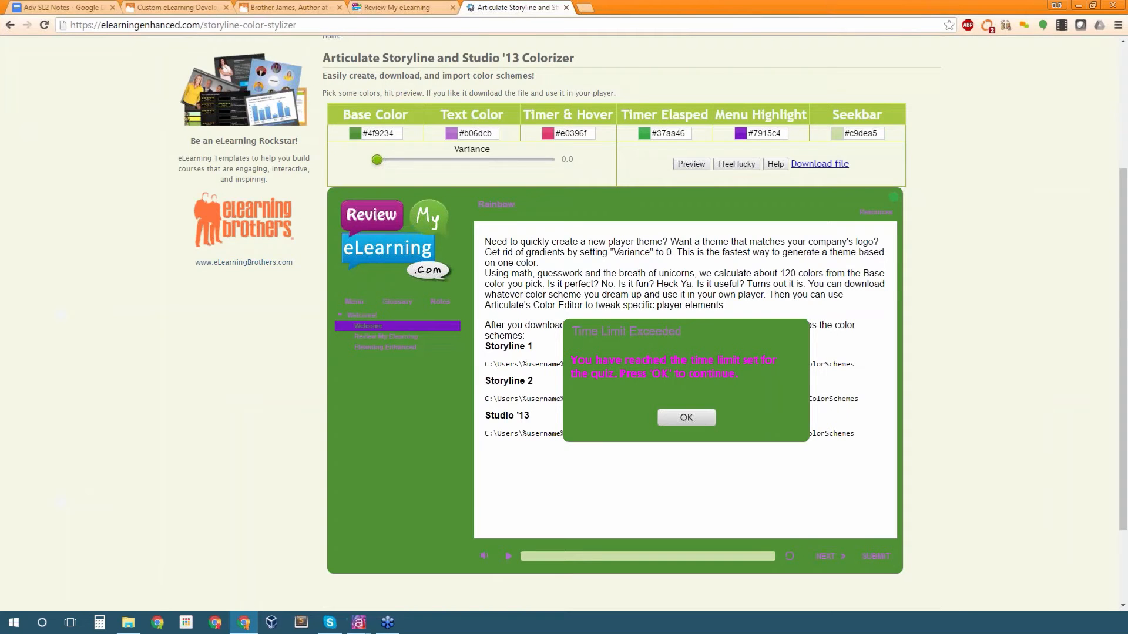
{"action": "left_click_drag", "start_coordinate": [673, 7], "coordinate": [0, 101]}
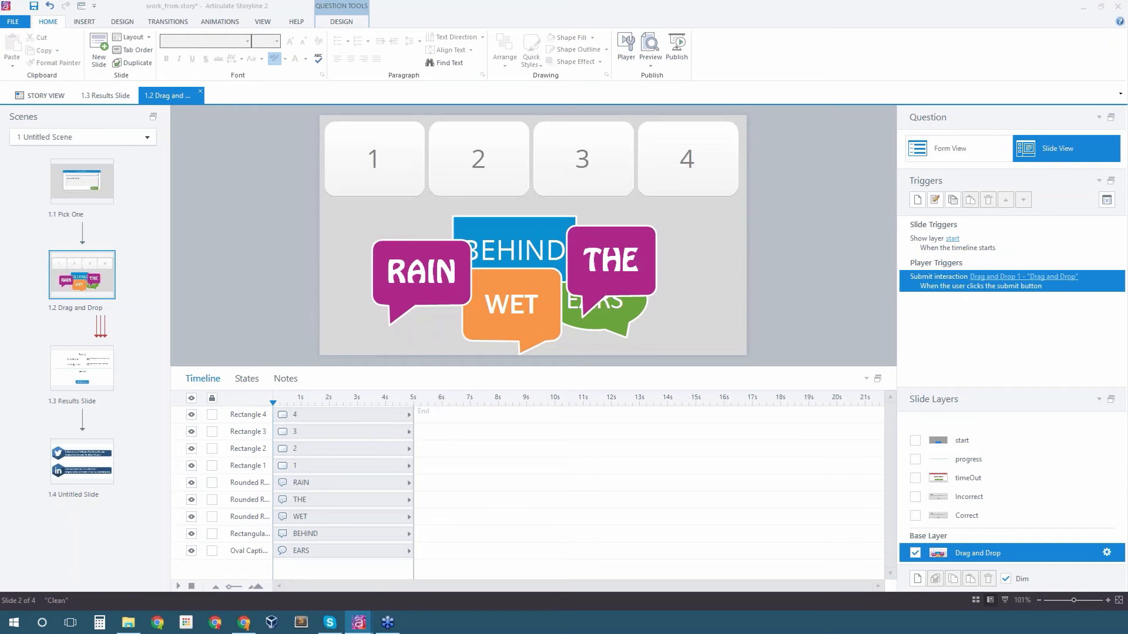
{"action": "key", "text": "ctrl+v"}
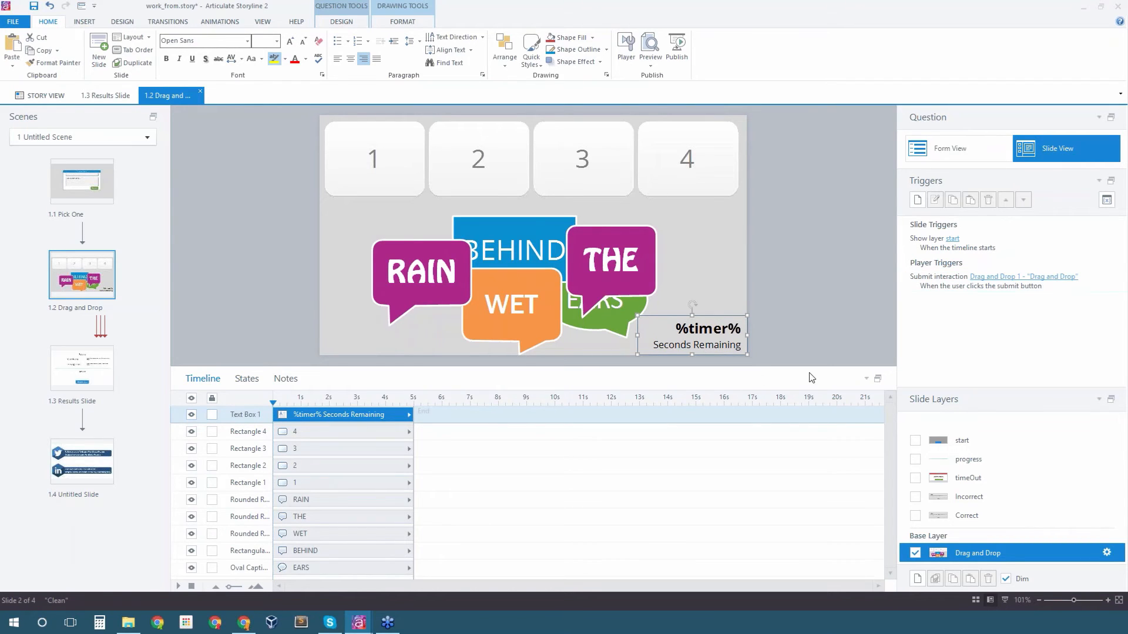
Set the default value of the timer variable to 10
{"action": "left_click", "coordinate": [1106, 200]}
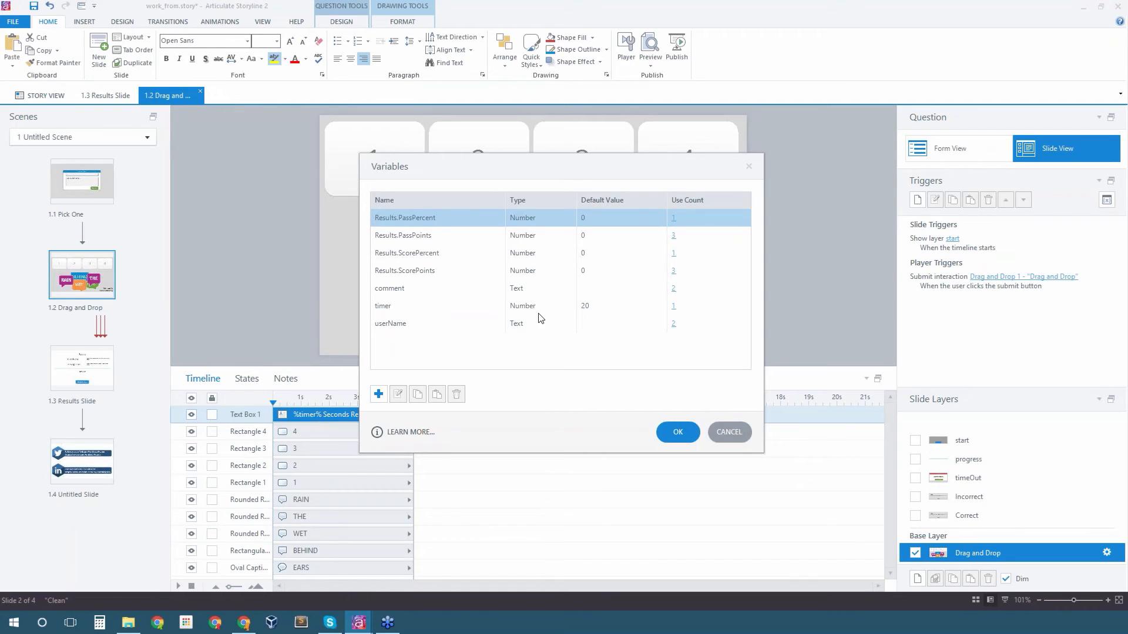
{"action": "left_click", "coordinate": [586, 309]}
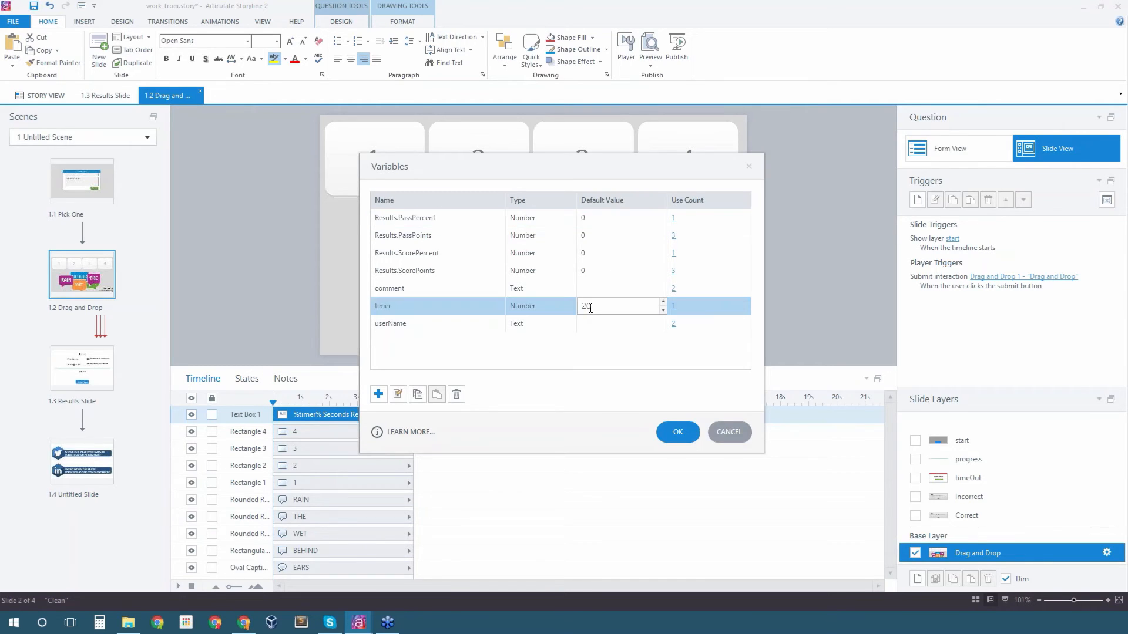
{"action": "key", "text": "BackSpace"}
{"action": "left_click", "coordinate": [678, 432]}
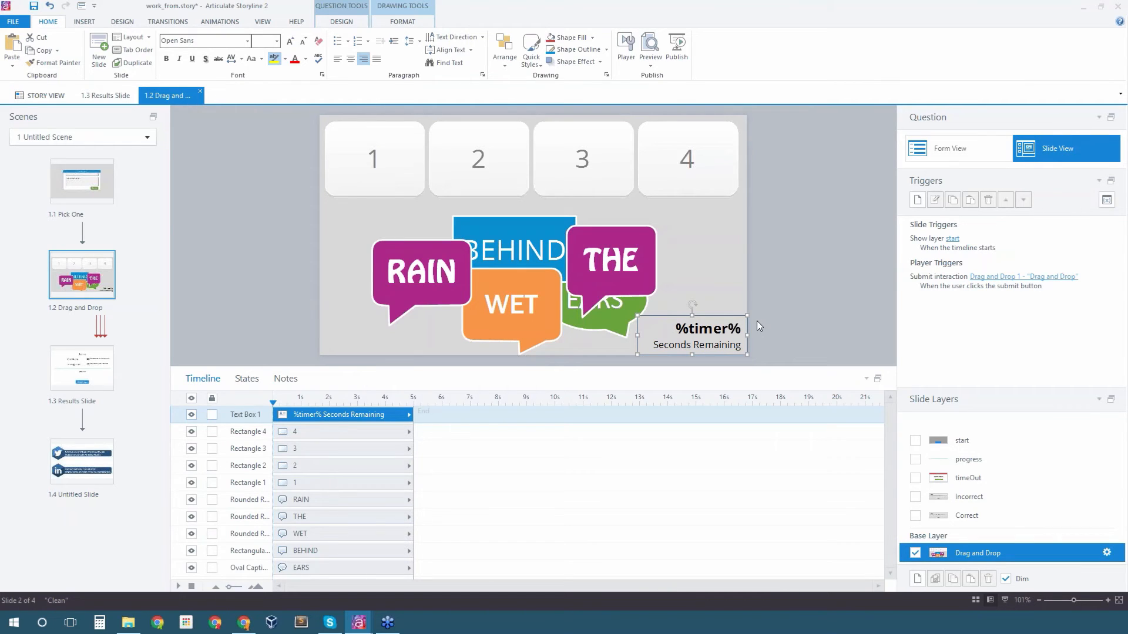
Add a new layer named "boxes" to the Drag and Drop slide
{"action": "left_click", "coordinate": [918, 579]}
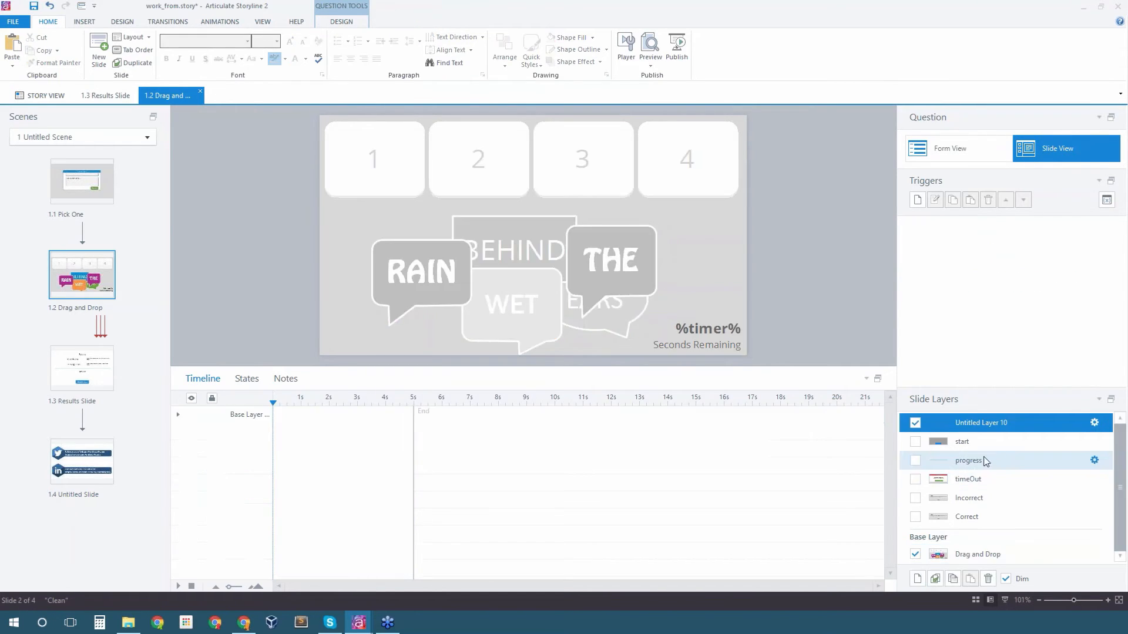
{"action": "double_click", "coordinate": [984, 424]}
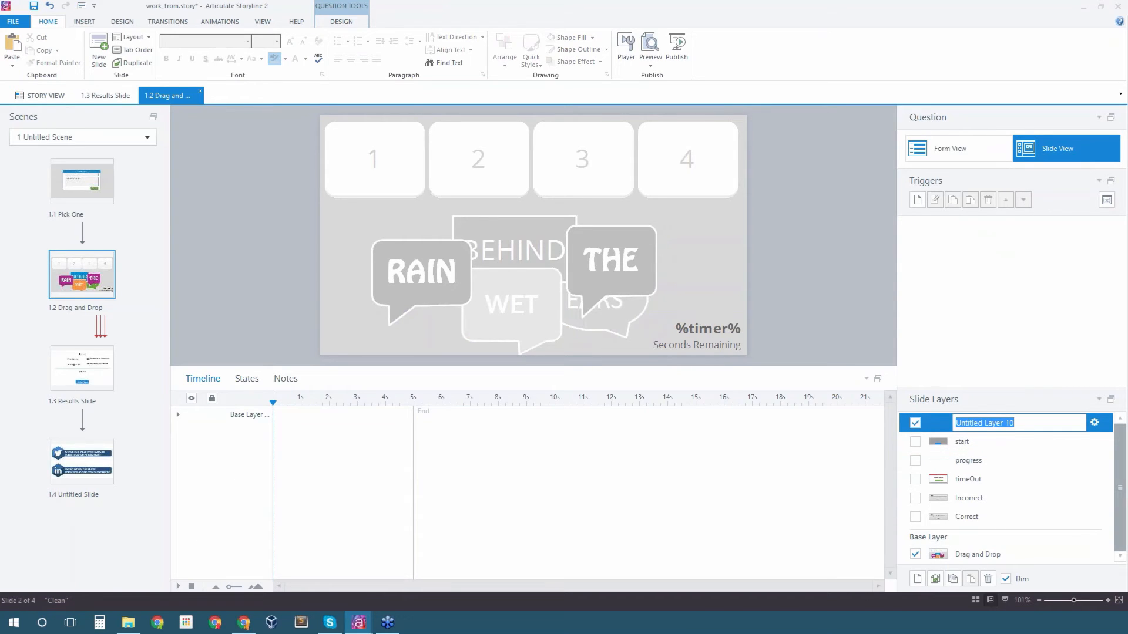
{"action": "type", "text": "boxes"}
{"action": "key", "text": "Return"}
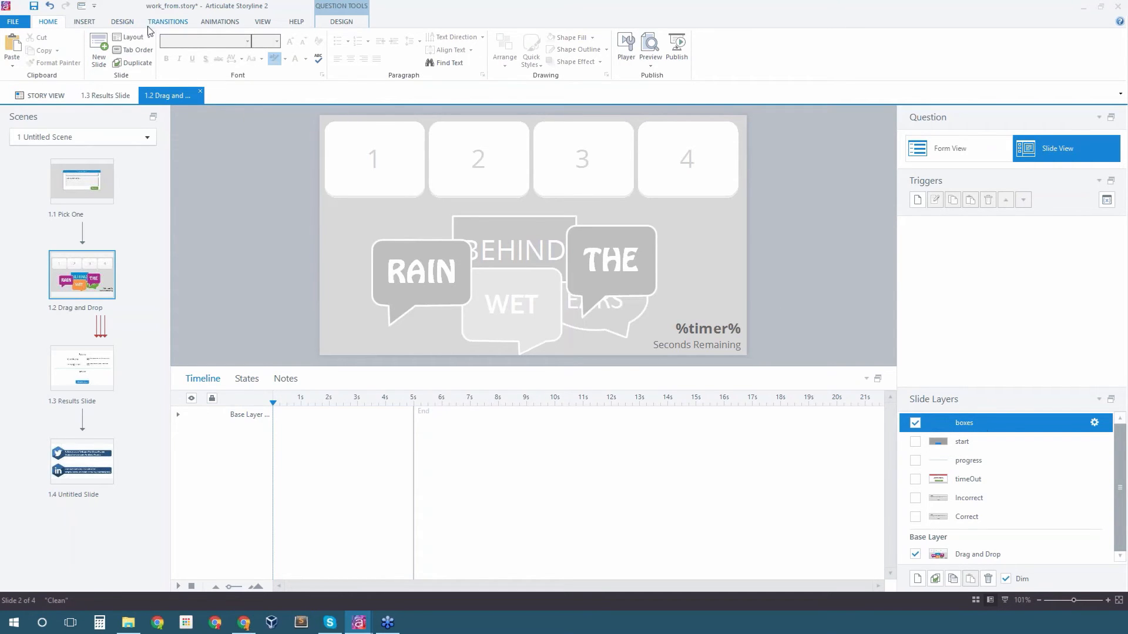
Draw a small rectangle on the boxes layer, just below the number 4 drop target
{"action": "left_click", "coordinate": [86, 23]}
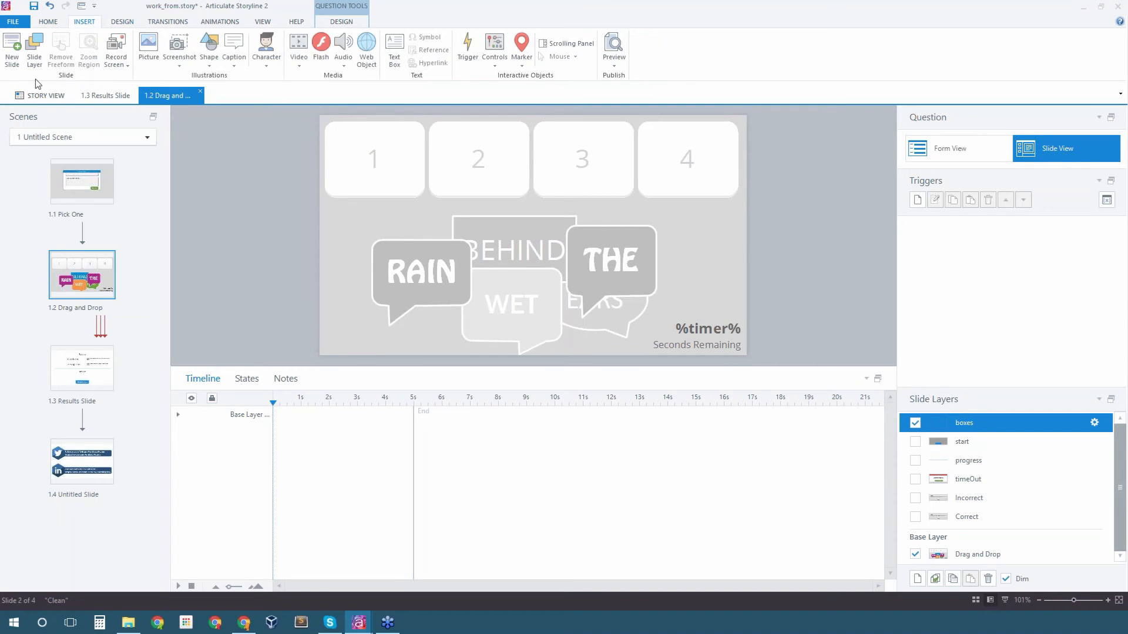
{"action": "left_click", "coordinate": [207, 69]}
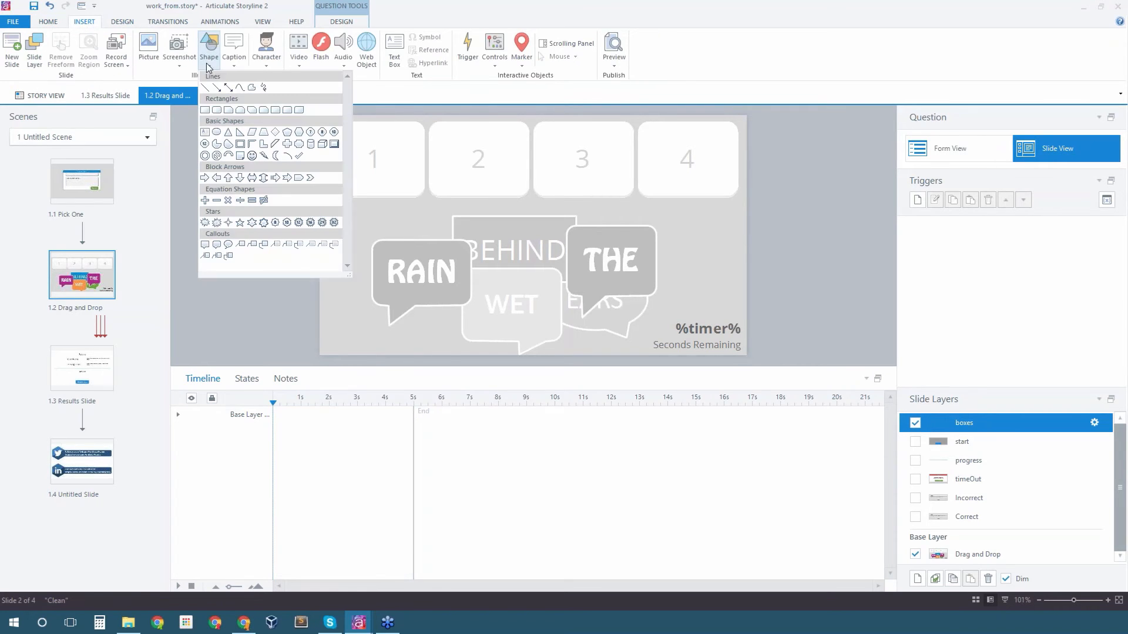
{"action": "left_click", "coordinate": [207, 111]}
{"action": "left_click_drag", "start_coordinate": [704, 211], "coordinate": [734, 222]}
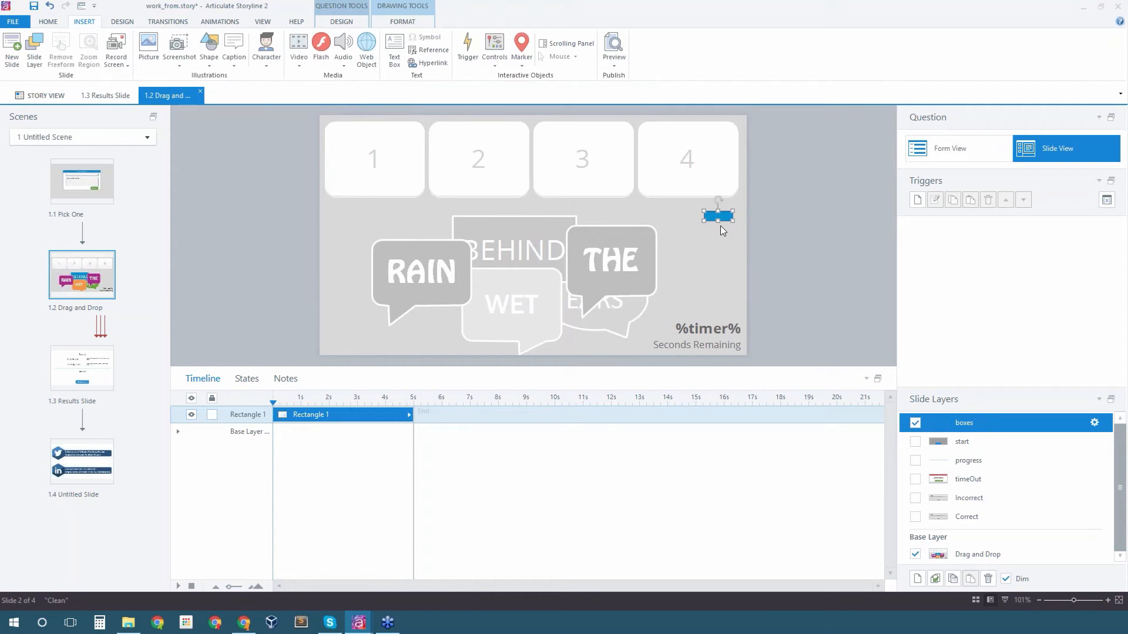
Create a trigger for the small rectangle that adjusts the timer variable by subtracting the value 1
{"action": "left_click", "coordinate": [917, 199]}
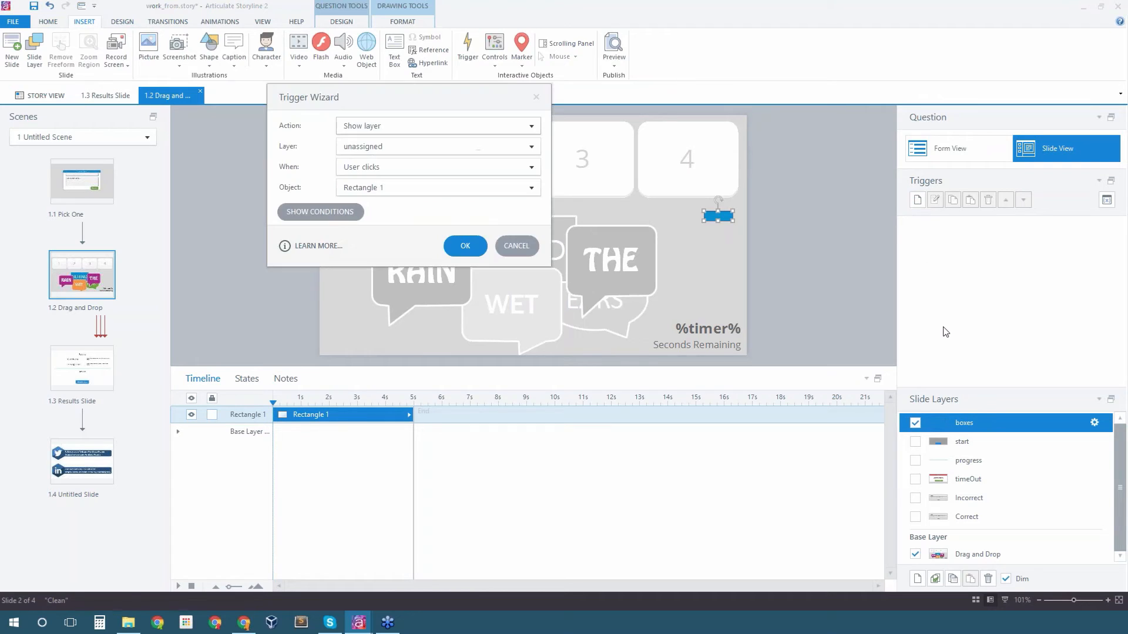
{"action": "left_click", "coordinate": [531, 126]}
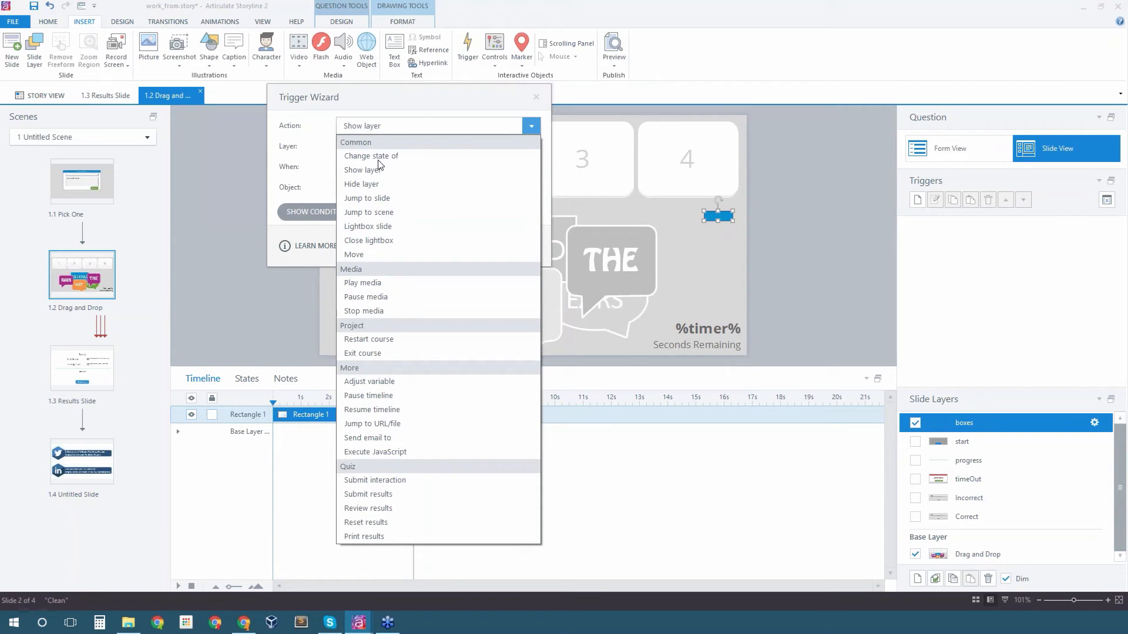
{"action": "left_click", "coordinate": [382, 388]}
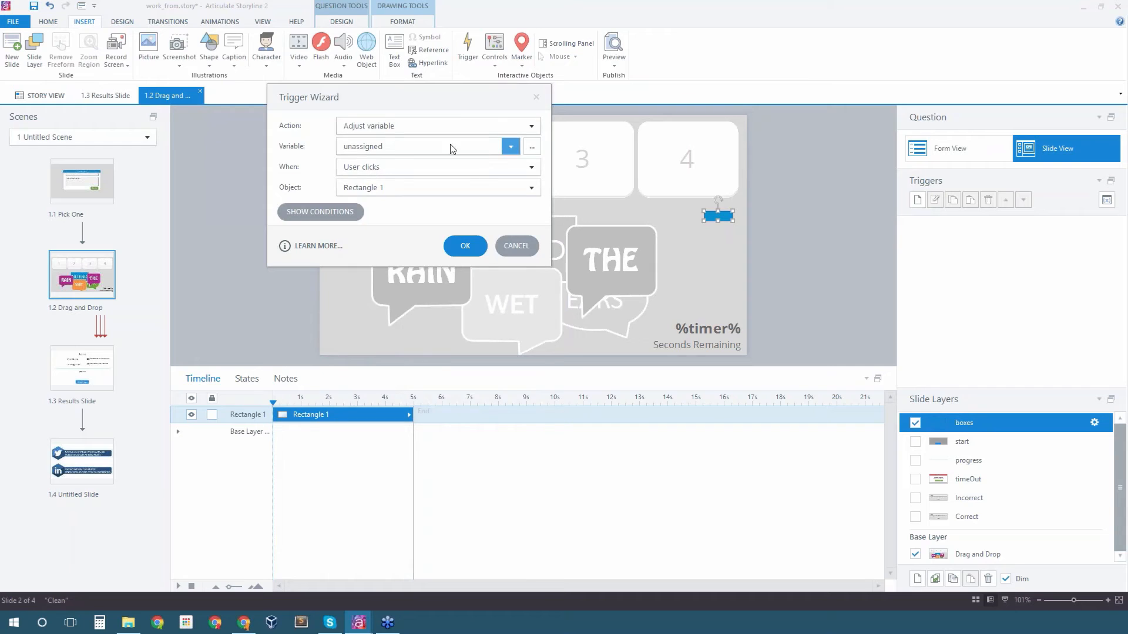
{"action": "left_click", "coordinate": [510, 148]}
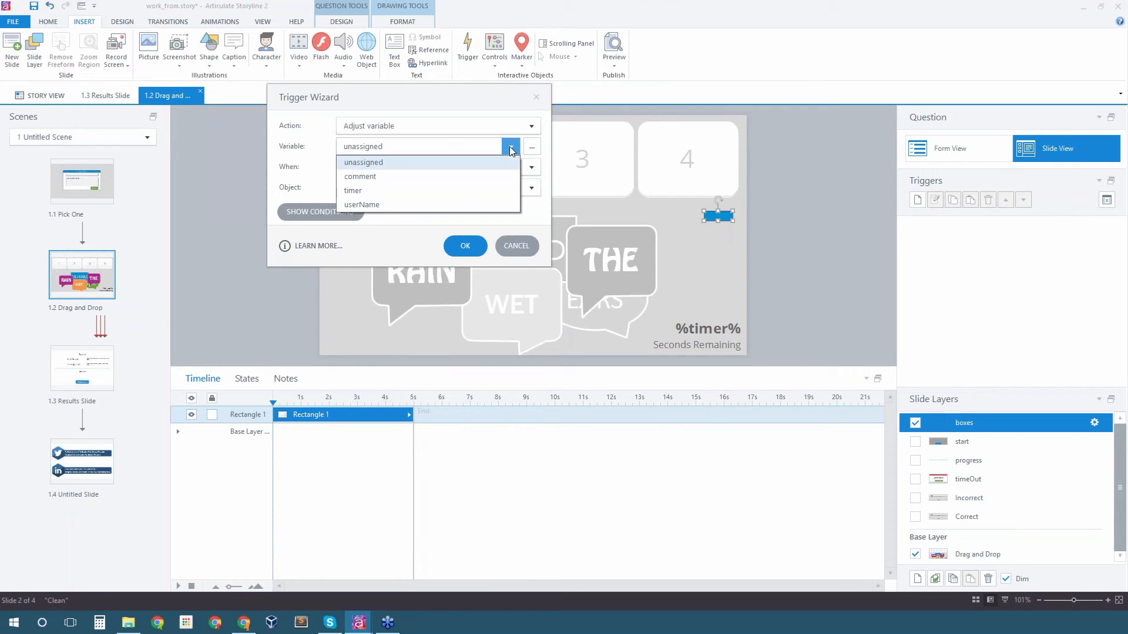
{"action": "left_click", "coordinate": [373, 189]}
{"action": "left_click", "coordinate": [531, 167]}
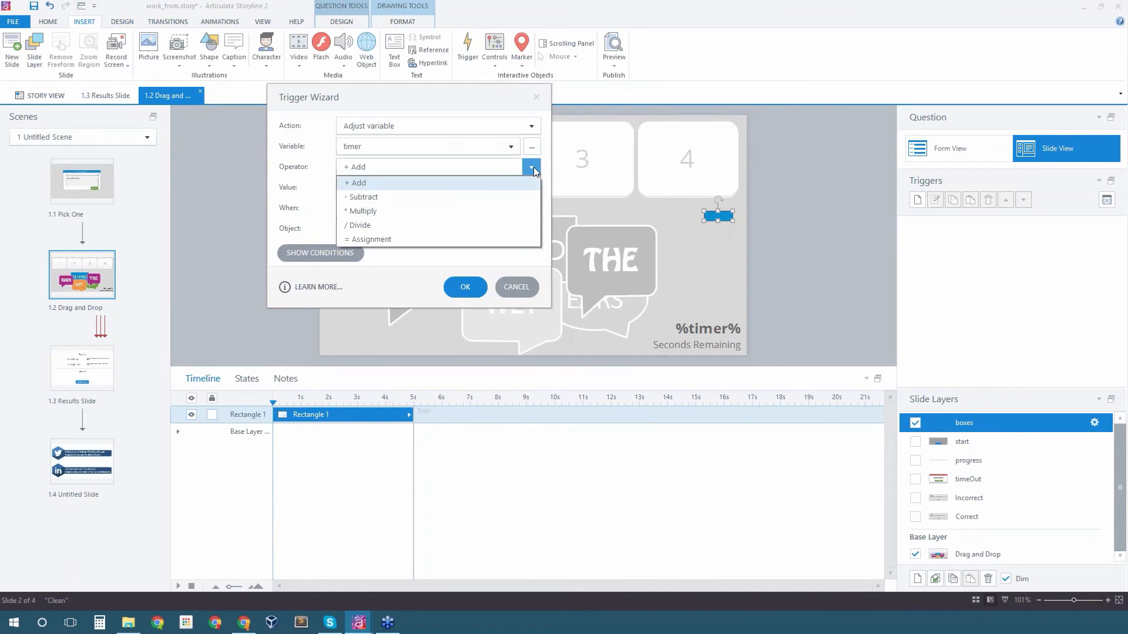
{"action": "left_click", "coordinate": [383, 195]}
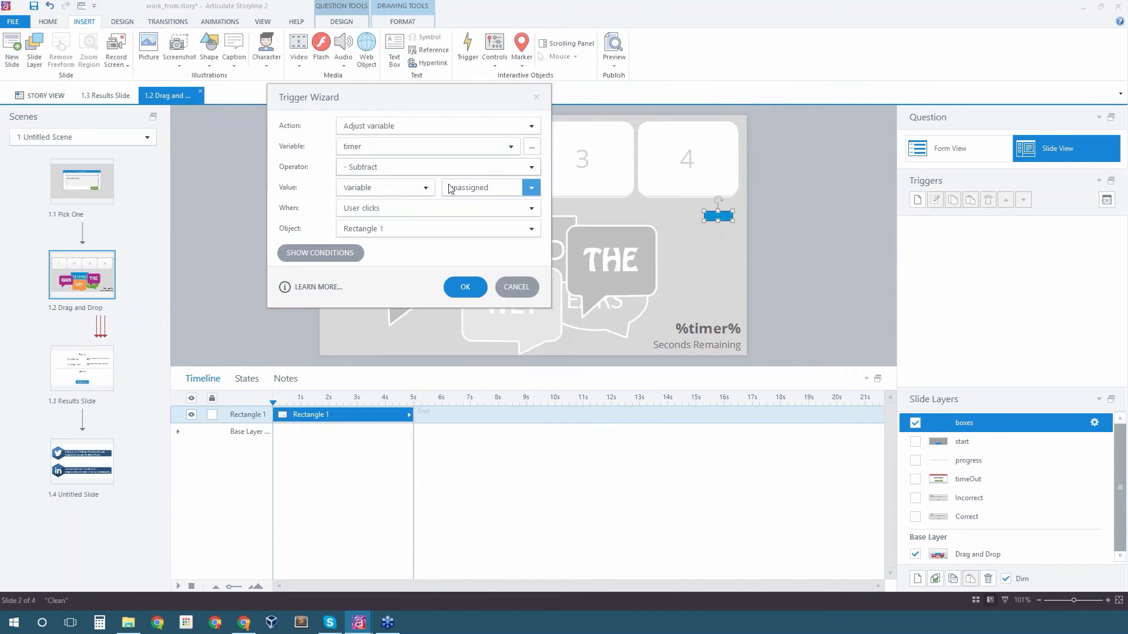
{"action": "left_click", "coordinate": [426, 188]}
{"action": "left_click", "coordinate": [388, 201]}
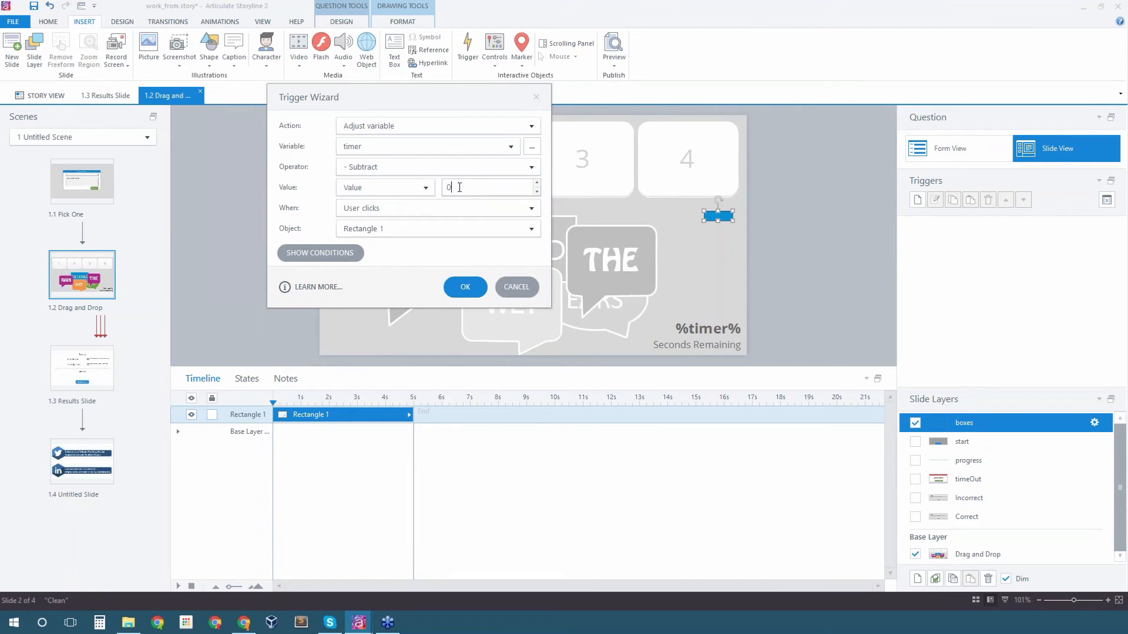
{"action": "double_click", "coordinate": [448, 187]}
{"action": "type", "text": "1"}
Make the subtraction trigger fire when the timeline of Rectangle 1 starts, and save the trigger
{"action": "left_click", "coordinate": [429, 208]}
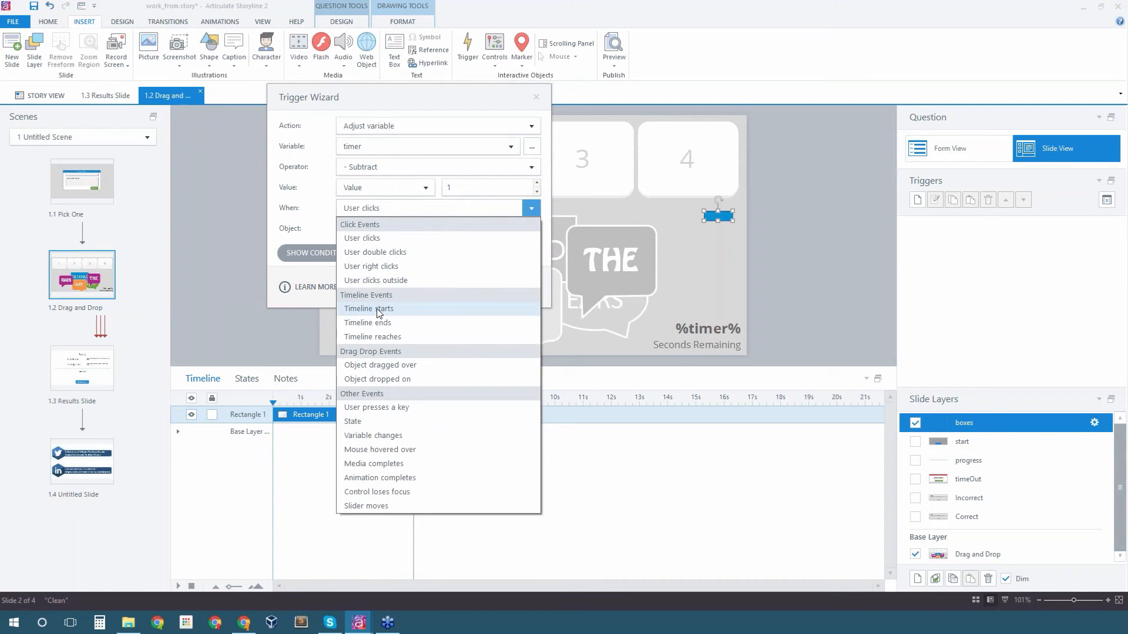
{"action": "left_click", "coordinate": [377, 309]}
{"action": "left_click", "coordinate": [385, 230]}
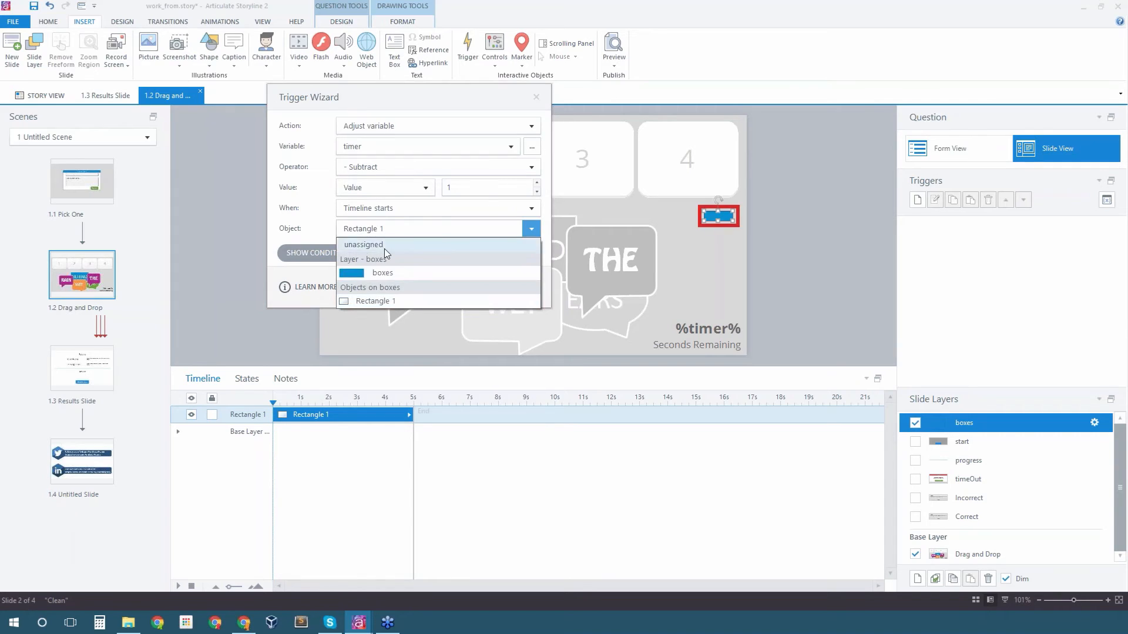
{"action": "left_click", "coordinate": [382, 272]}
{"action": "left_click", "coordinate": [386, 228]}
{"action": "left_click", "coordinate": [381, 301]}
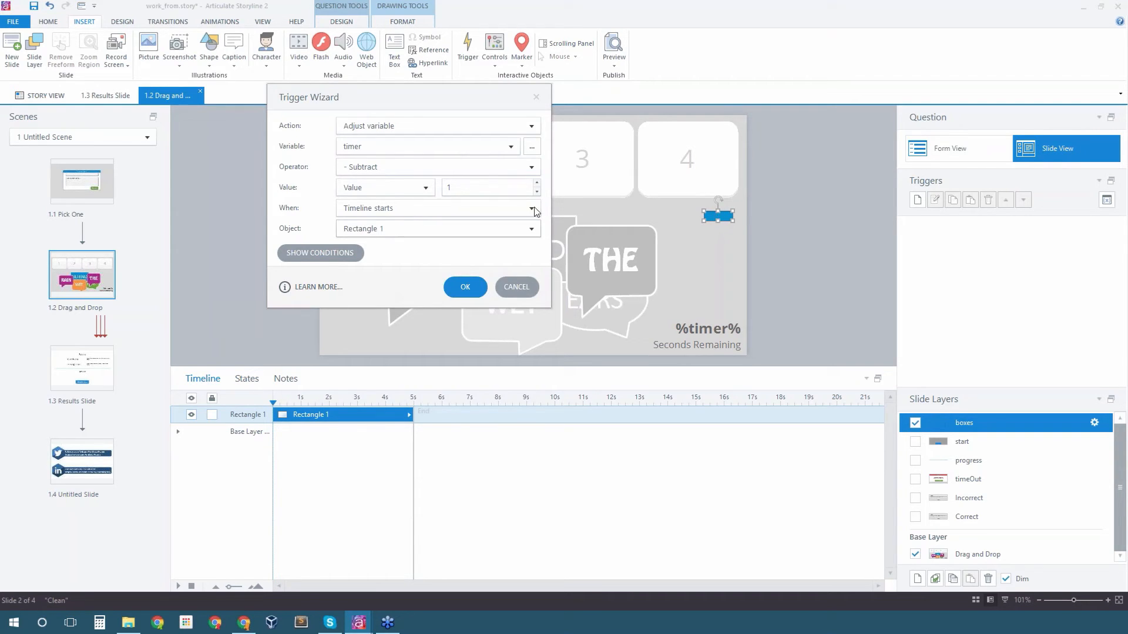
{"action": "left_click", "coordinate": [461, 286]}
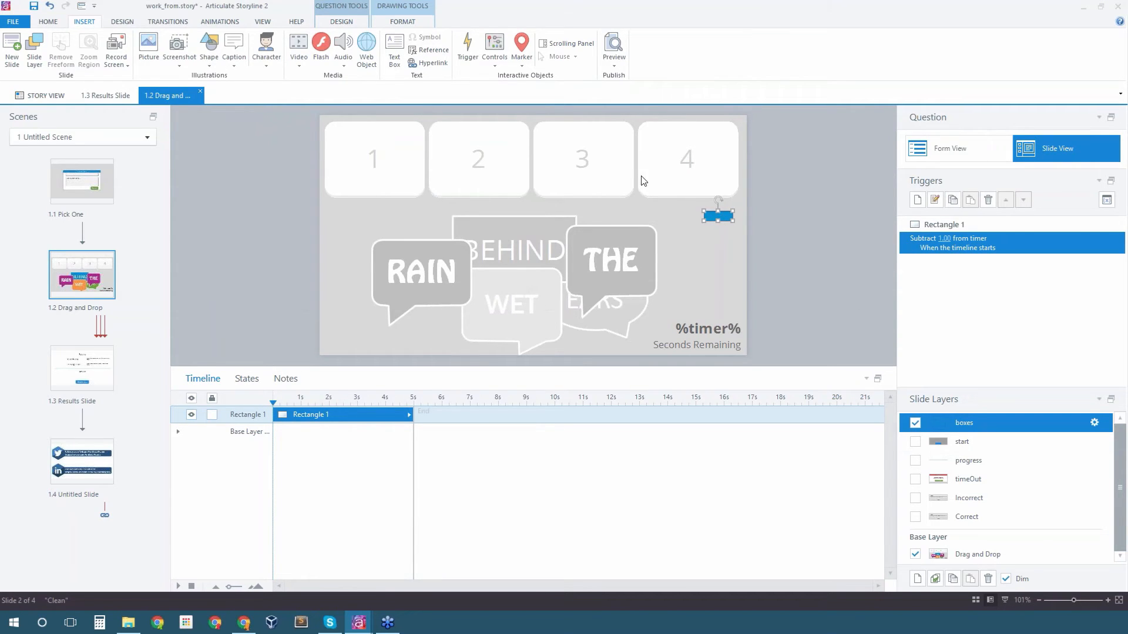
Change the start layer button's trigger to show the boxes layer
{"action": "left_click", "coordinate": [963, 442]}
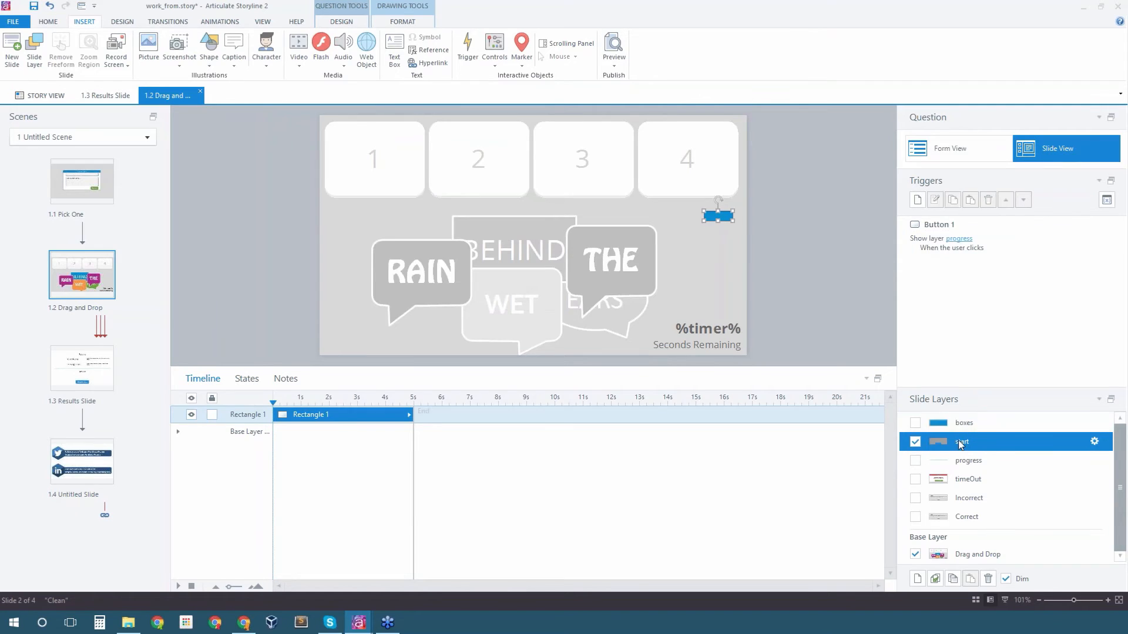
{"action": "left_click", "coordinate": [546, 298]}
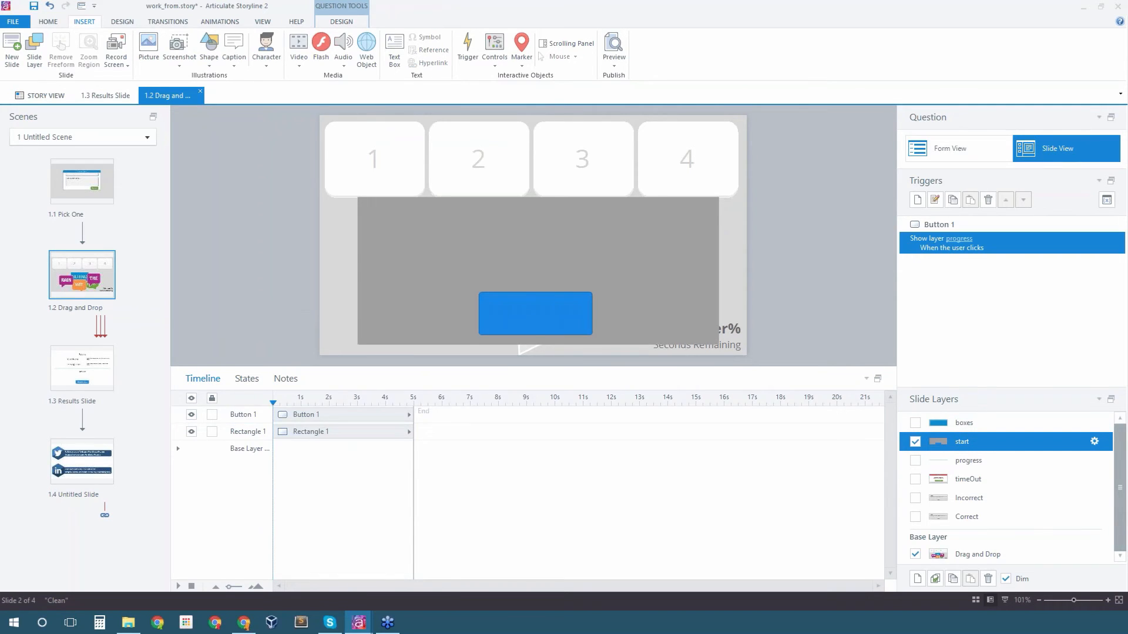
{"action": "left_click", "coordinate": [959, 238]}
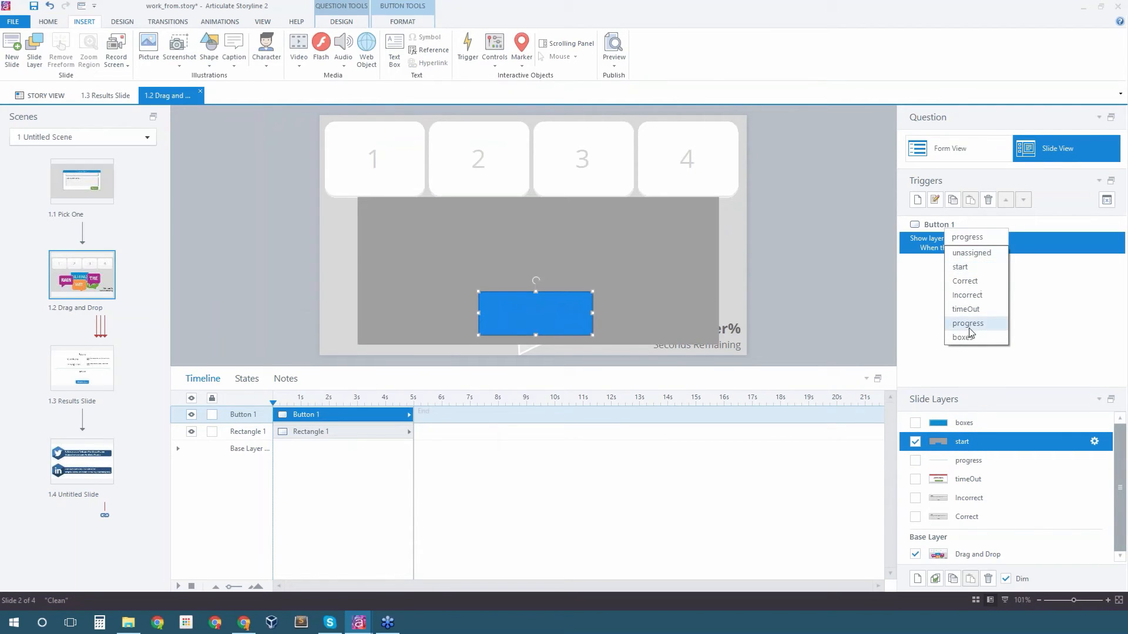
{"action": "left_click", "coordinate": [968, 338]}
{"action": "left_click", "coordinate": [843, 285]}
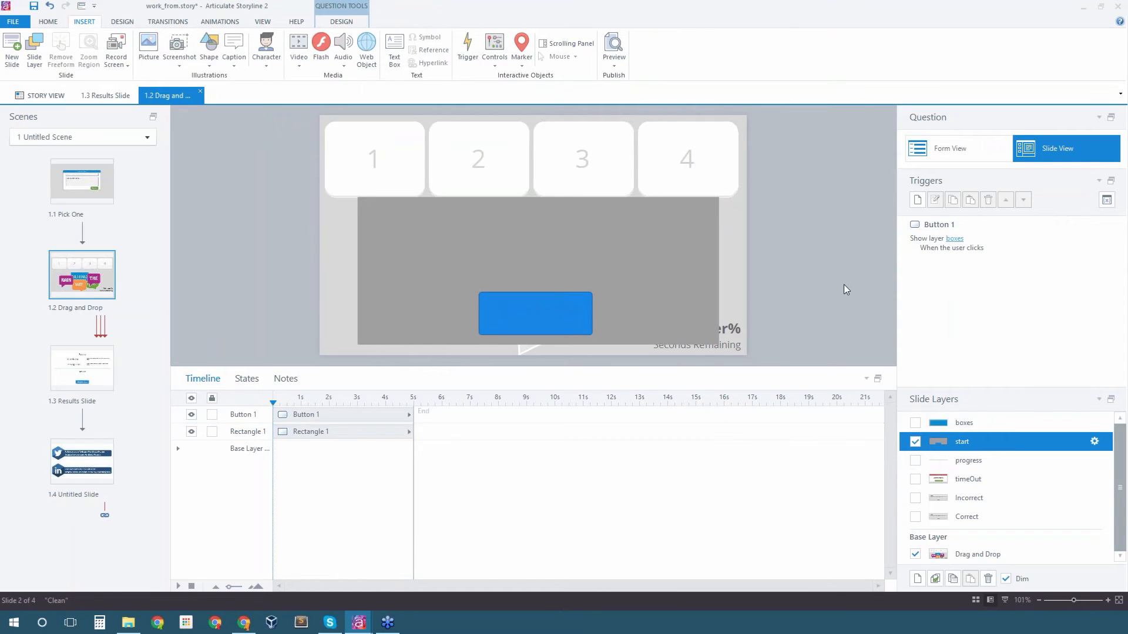
Preview only the Drag and Drop slide, start the countdown with the blue button, and close the preview
{"action": "left_click", "coordinate": [619, 60]}
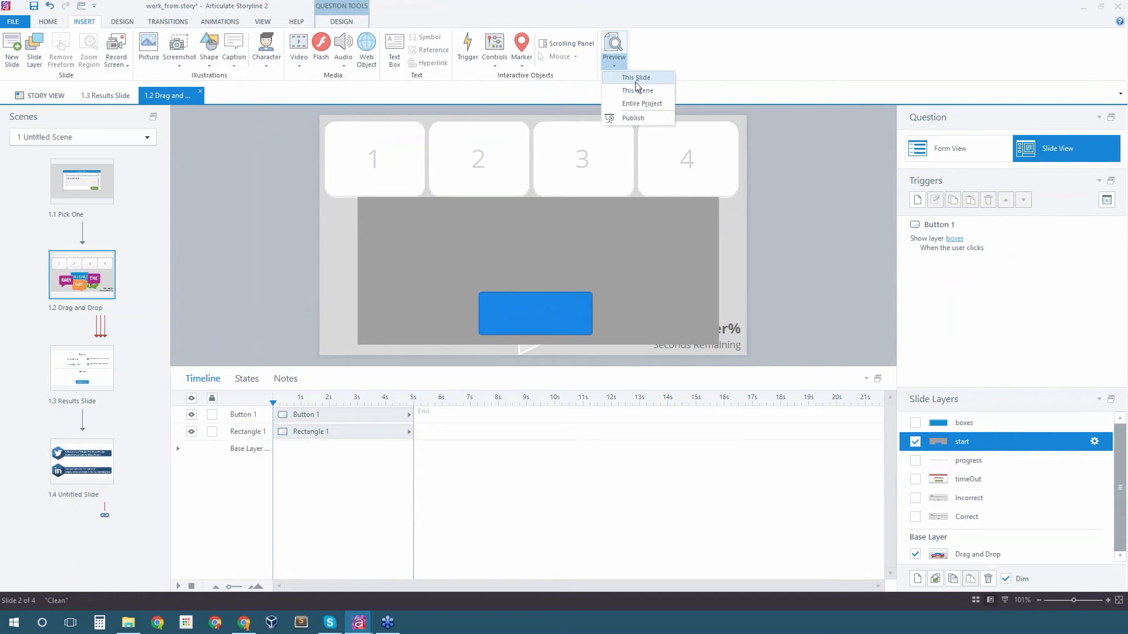
{"action": "left_click", "coordinate": [637, 78]}
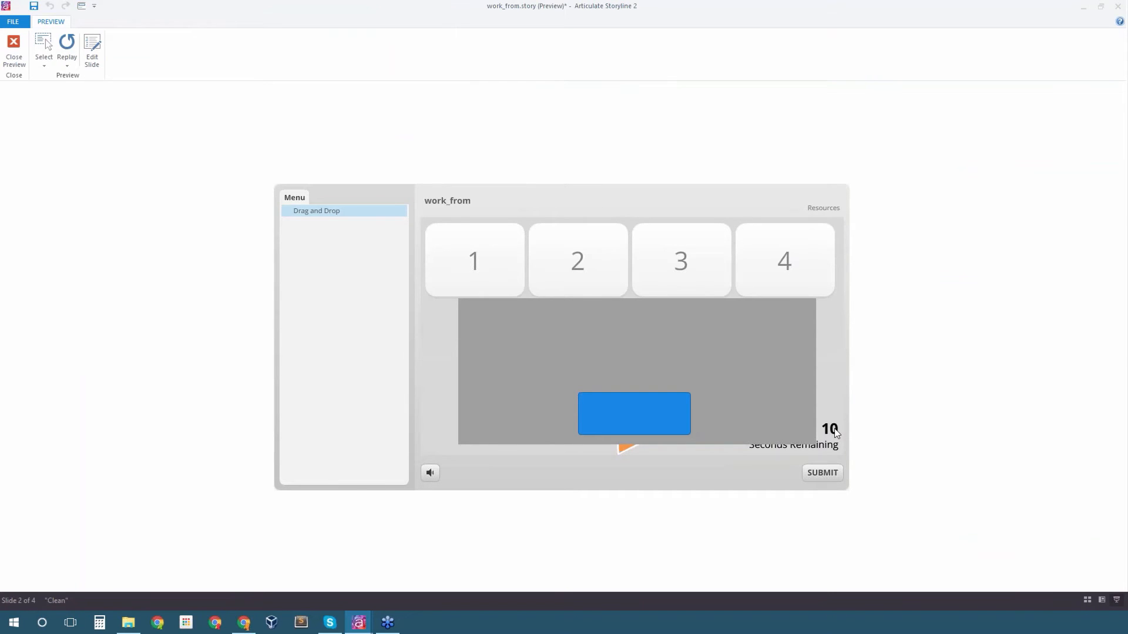
{"action": "left_click", "coordinate": [681, 431]}
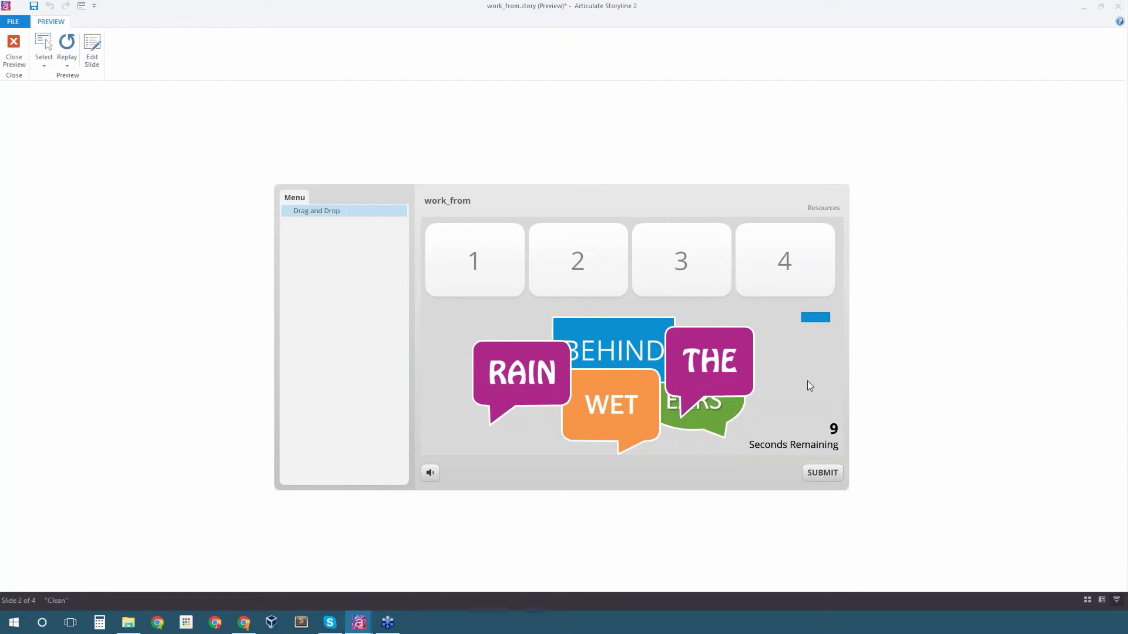
{"action": "left_click", "coordinate": [24, 47]}
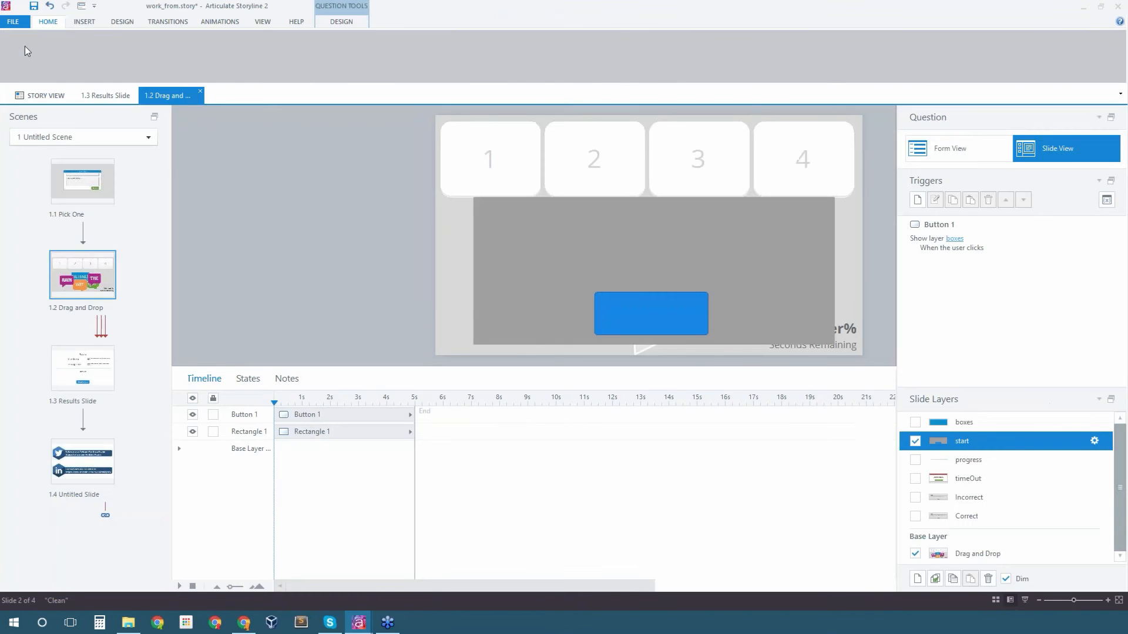
Time the boxes layer's rectangle to run from 1 s to 2 s and extend the layer's timeline to about 11.5 s
{"action": "left_click", "coordinate": [968, 425]}
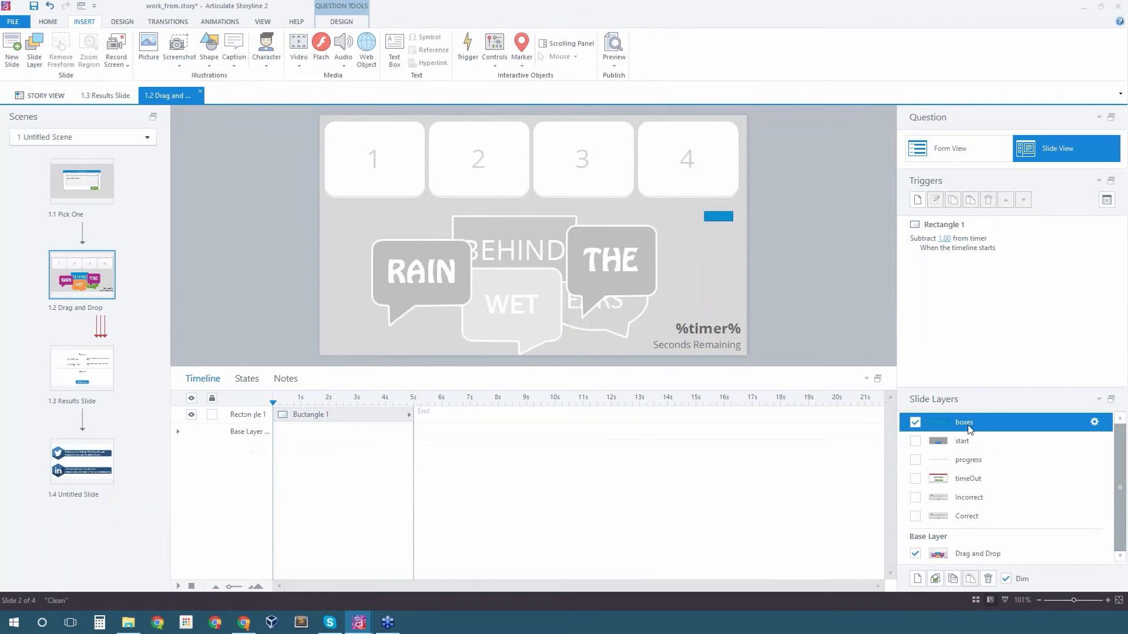
{"action": "left_click", "coordinate": [711, 216]}
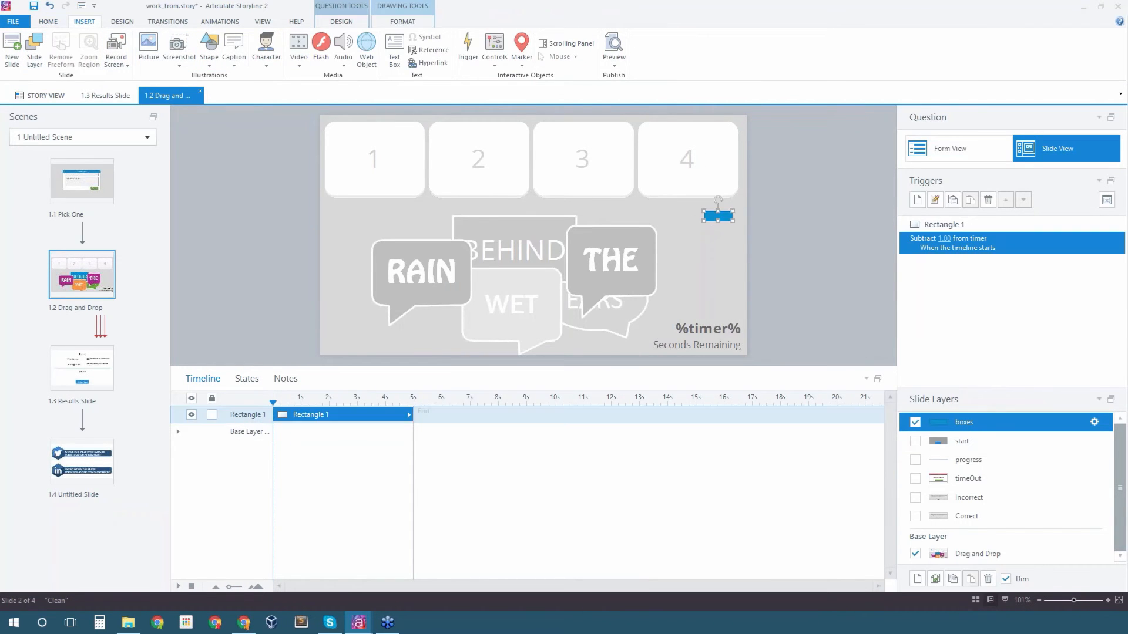
{"action": "left_click_drag", "start_coordinate": [281, 415], "coordinate": [309, 415]}
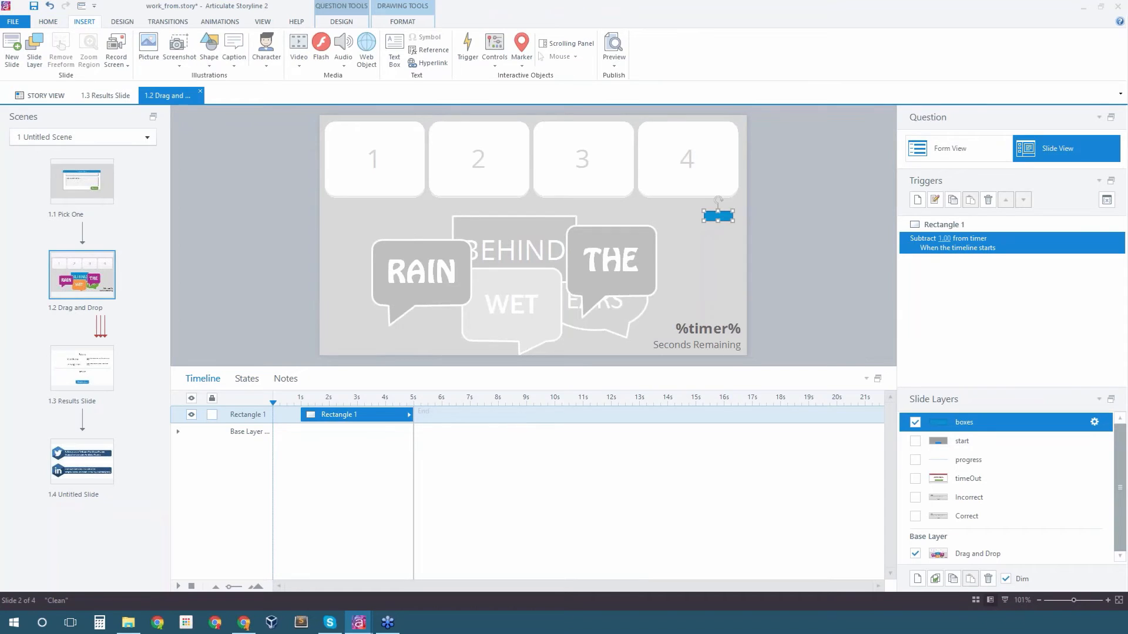
{"action": "mouse_move", "coordinate": [413, 414]}
{"action": "left_mouse_down"}
{"action": "mouse_move", "coordinate": [330, 415]}
{"action": "mouse_move", "coordinate": [604, 423]}
{"action": "mouse_move", "coordinate": [327, 401]}
{"action": "left_mouse_up"}
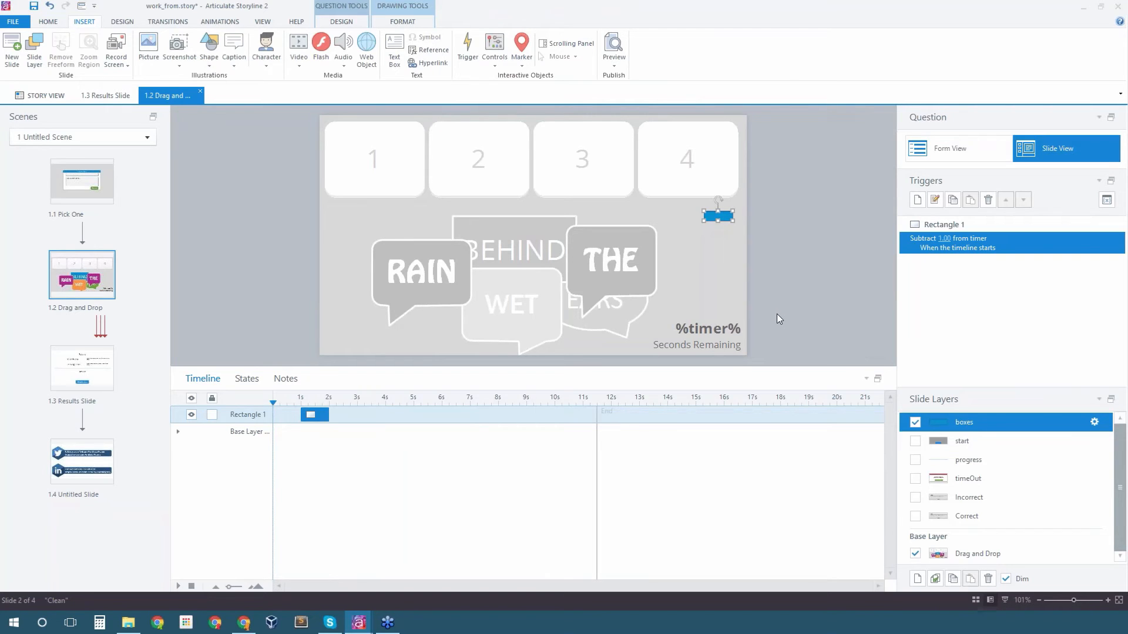
Duplicate the blue rectangle twice, stack the copies below it, and stagger the three timeline bars to start at about 1, 2 and 2.75 s
{"action": "key", "text": "ctrl+d"}
{"action": "left_click_drag", "start_coordinate": [720, 222], "coordinate": [713, 230]}
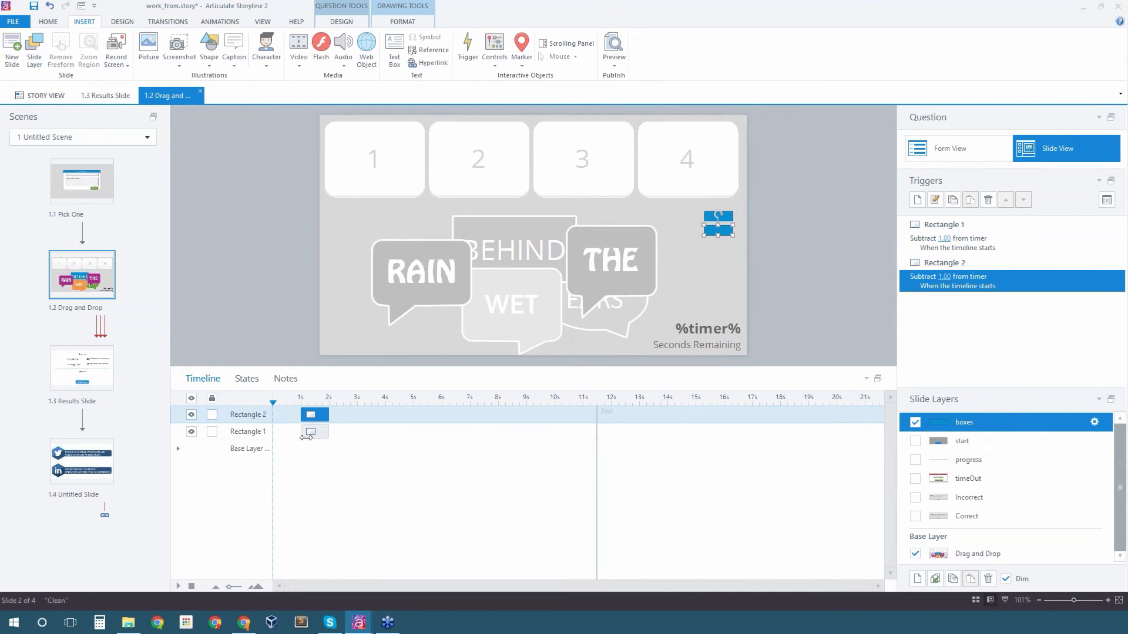
{"action": "left_click_drag", "start_coordinate": [313, 431], "coordinate": [341, 431]}
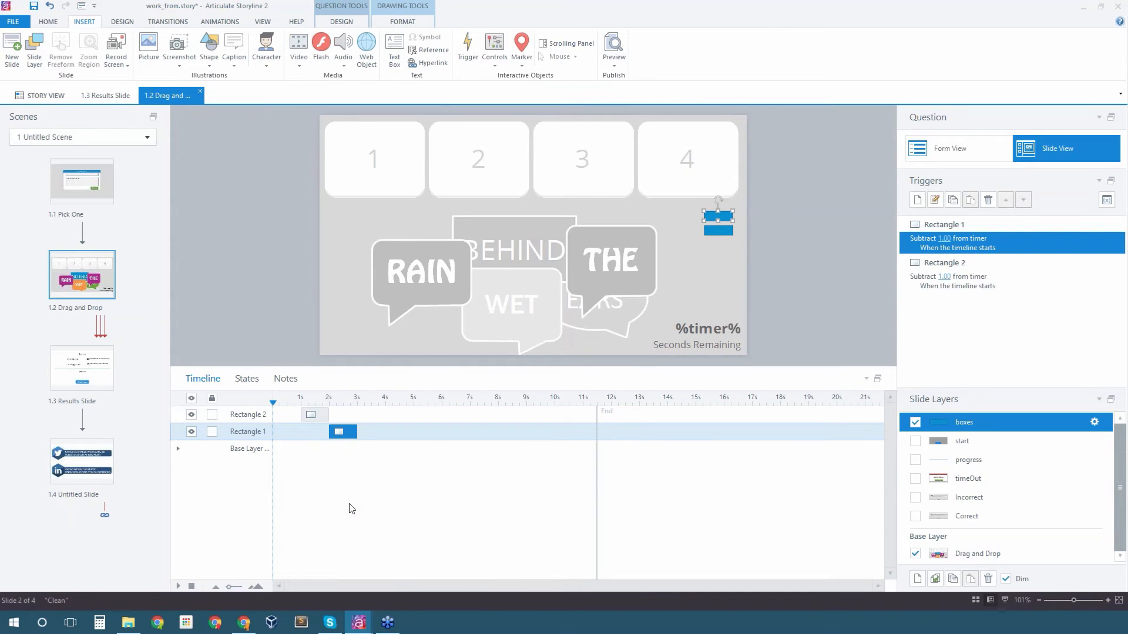
{"action": "key", "text": "ctrl+d"}
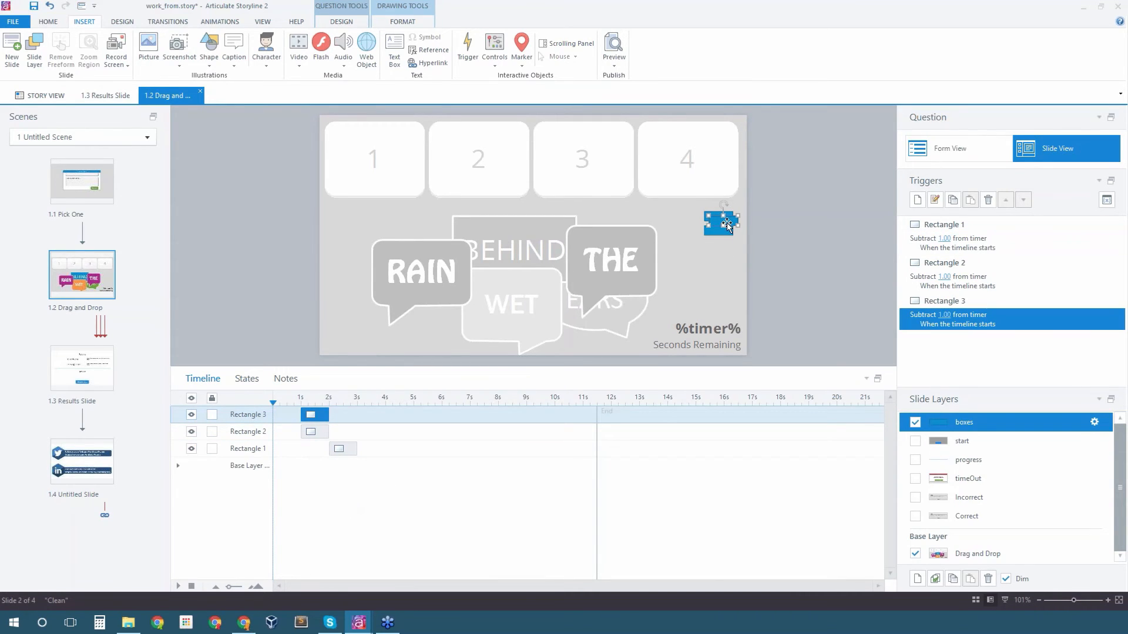
{"action": "left_click_drag", "start_coordinate": [727, 224], "coordinate": [724, 246]}
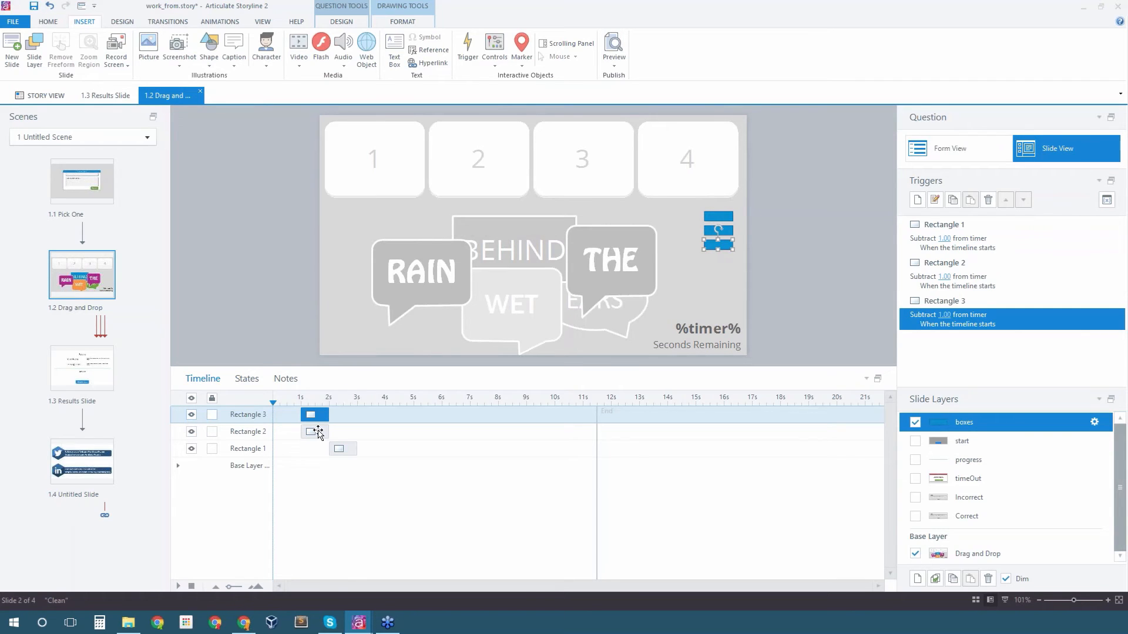
{"action": "left_click_drag", "start_coordinate": [318, 433], "coordinate": [362, 450]}
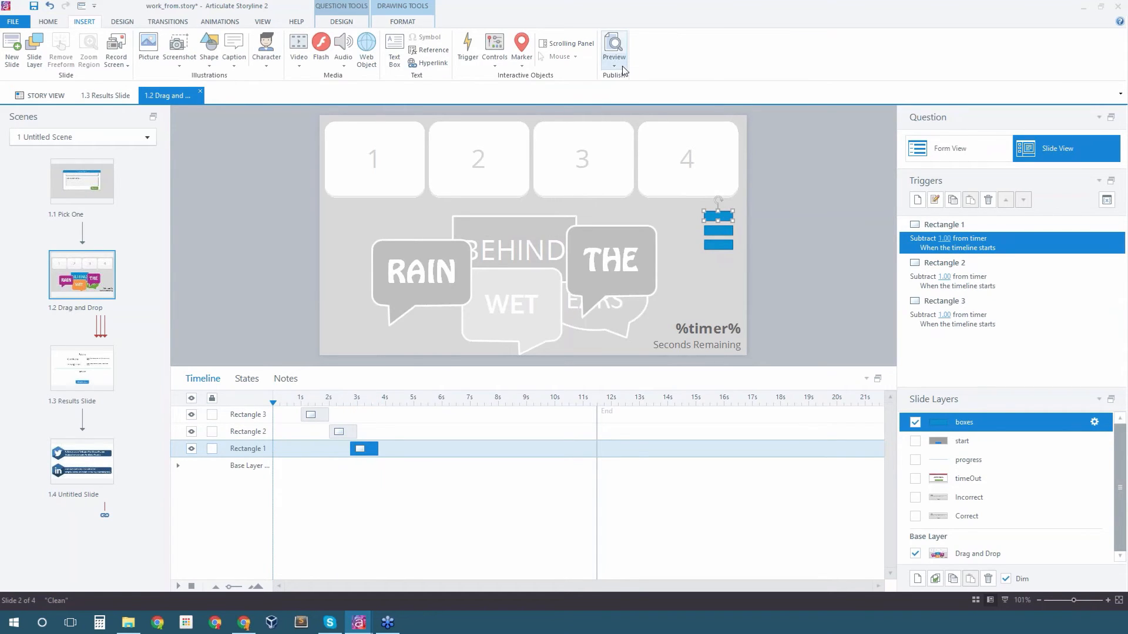
Preview only the Drag and Drop slide to test the three staggered rectangles, and close the preview
{"action": "left_click", "coordinate": [615, 64]}
{"action": "left_click", "coordinate": [624, 76]}
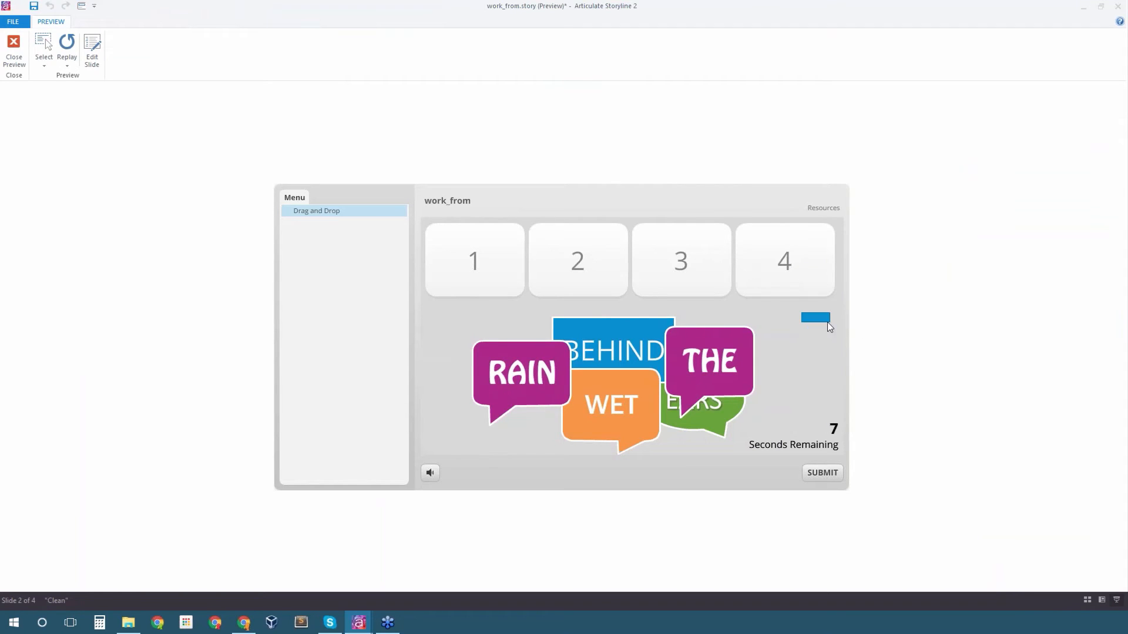
{"action": "left_click", "coordinate": [19, 61]}
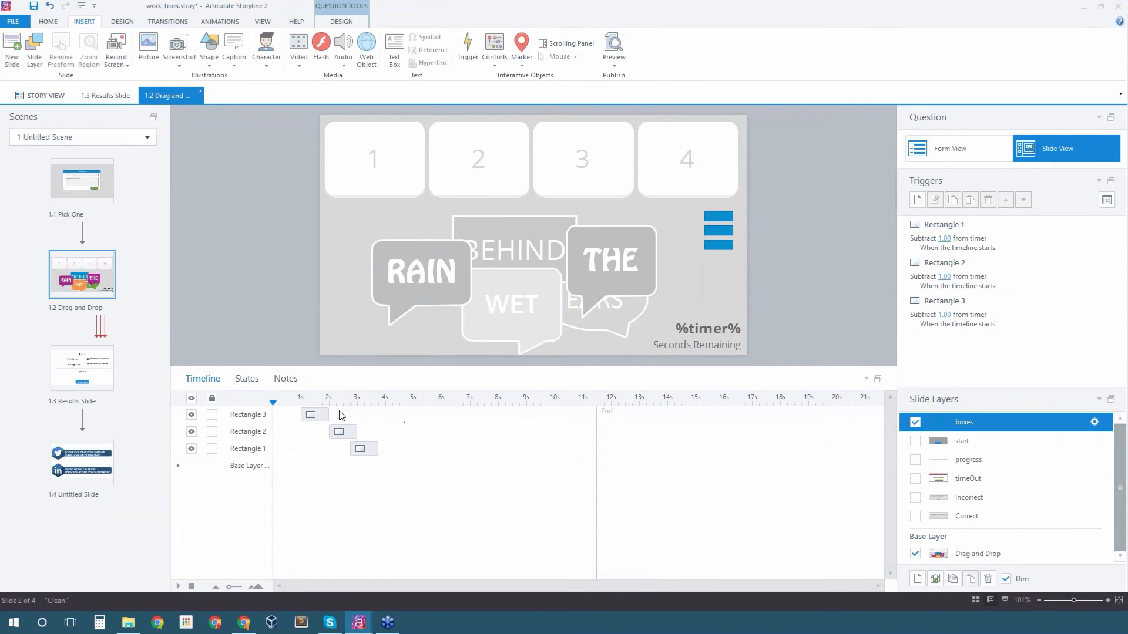
Select all three rectangles on the boxes layer's timeline and make them show until the end
{"action": "left_click", "coordinate": [342, 416]}
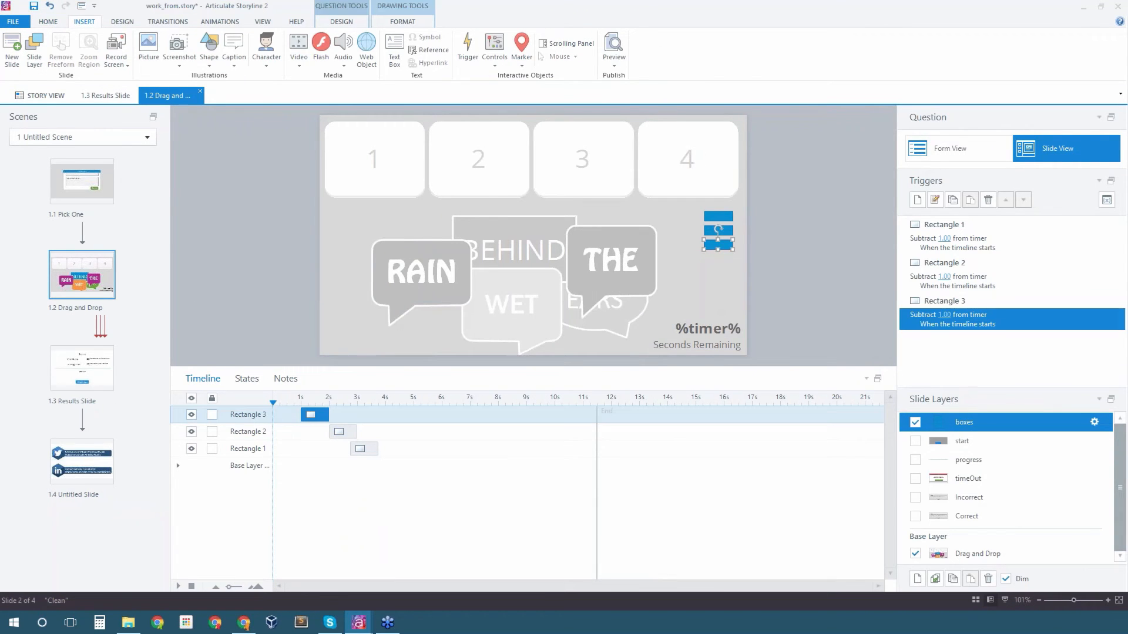
{"action": "left_click", "coordinate": [361, 450]}
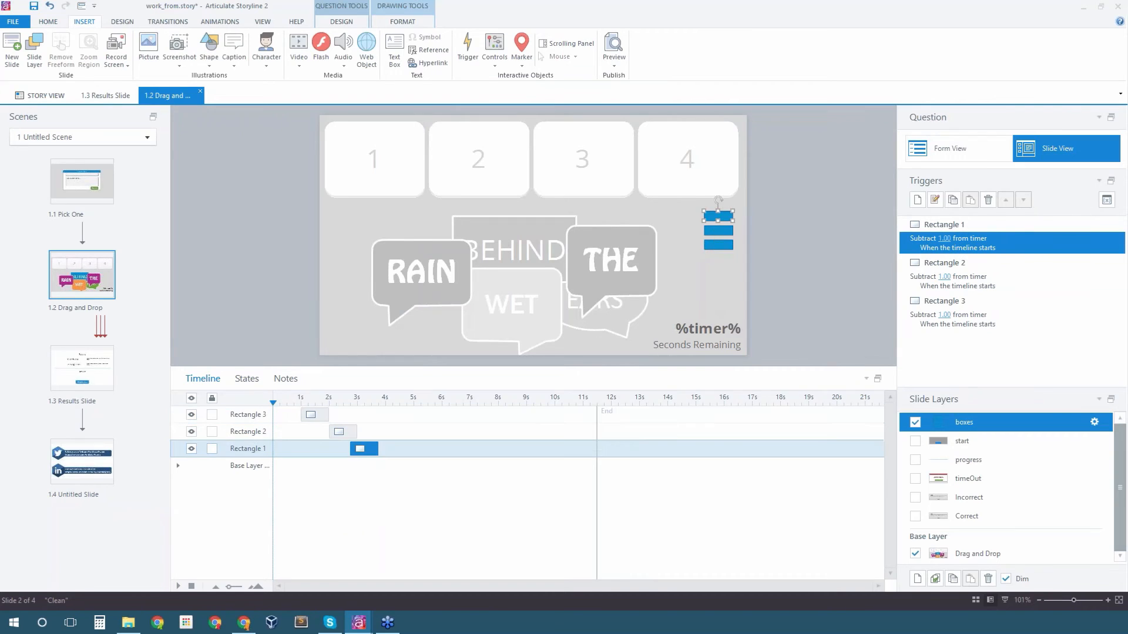
{"action": "left_click", "coordinate": [319, 417], "text": "ctrl"}
{"action": "left_click", "coordinate": [341, 432], "text": "ctrl"}
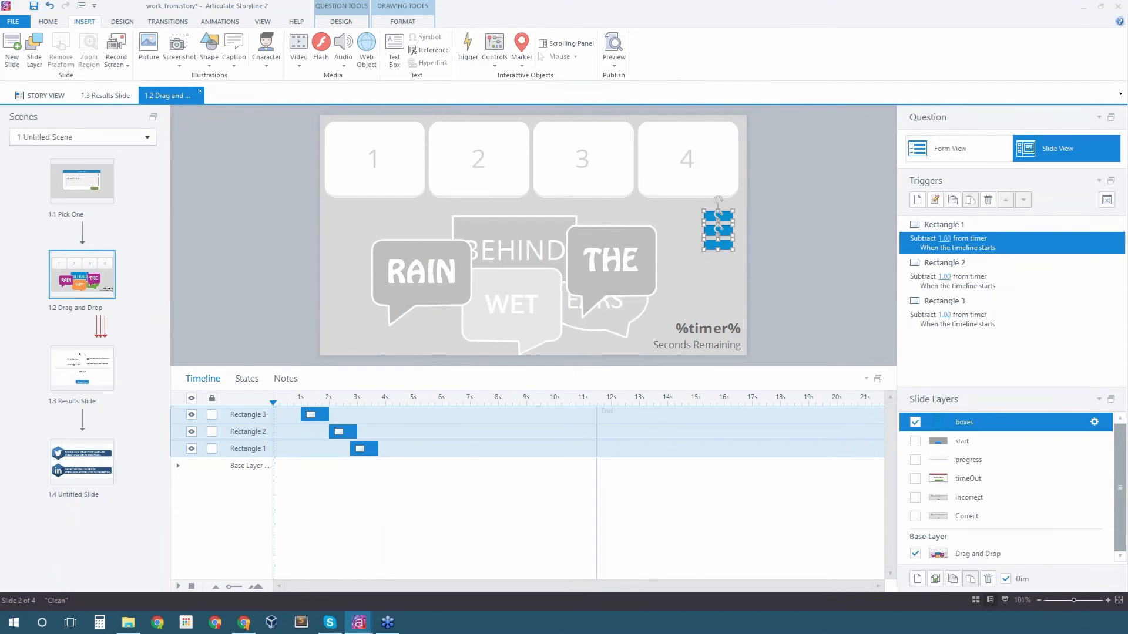
{"action": "right_click", "coordinate": [340, 427]}
{"action": "left_click", "coordinate": [405, 501]}
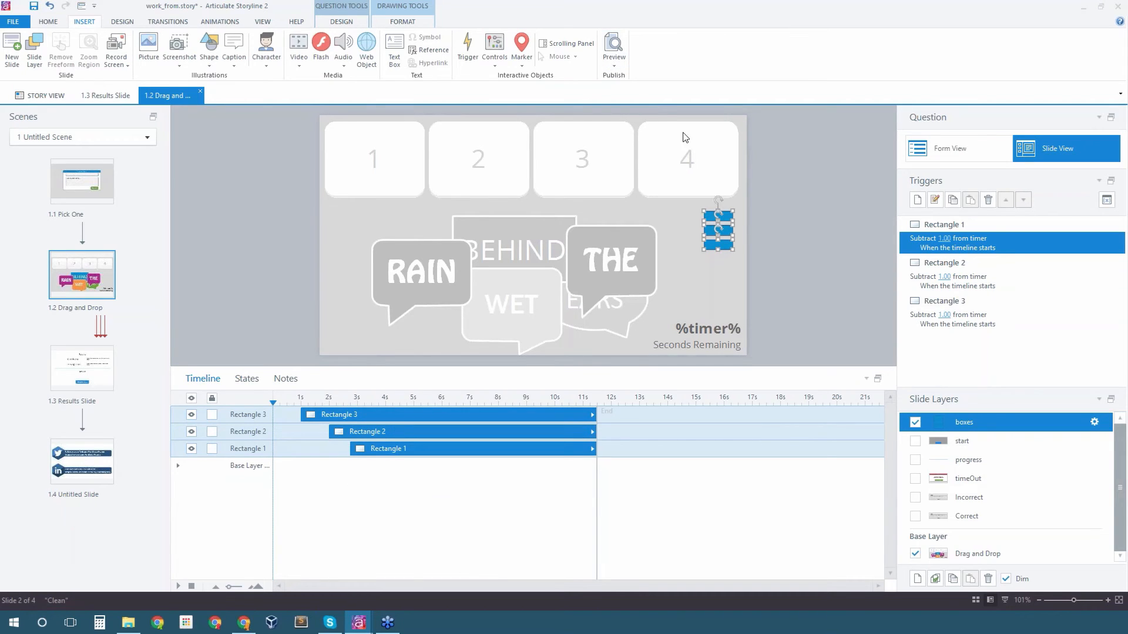
Preview the slide again to check the countdown with the rectangles lasting until the end, and close the preview
{"action": "left_click", "coordinate": [614, 69]}
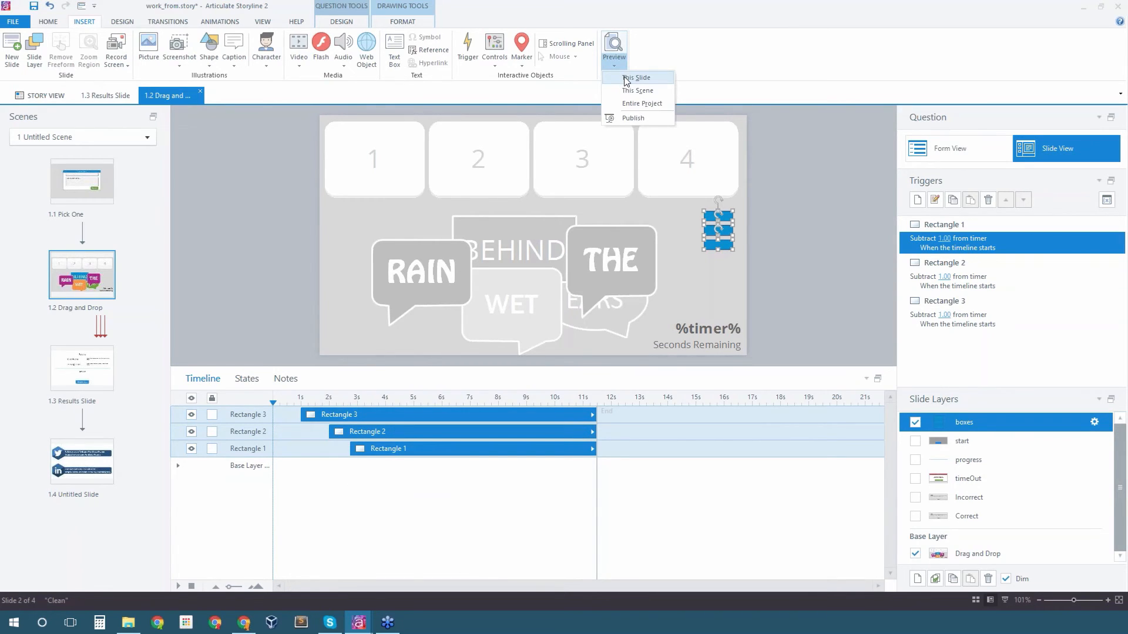
{"action": "left_click", "coordinate": [627, 79]}
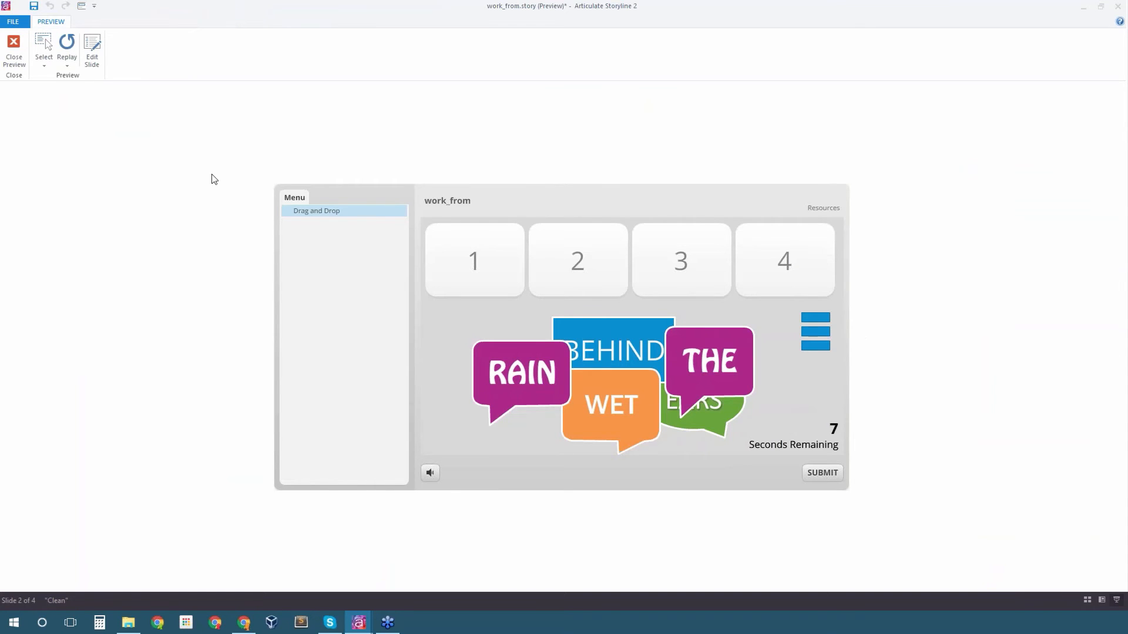
{"action": "left_click", "coordinate": [13, 50]}
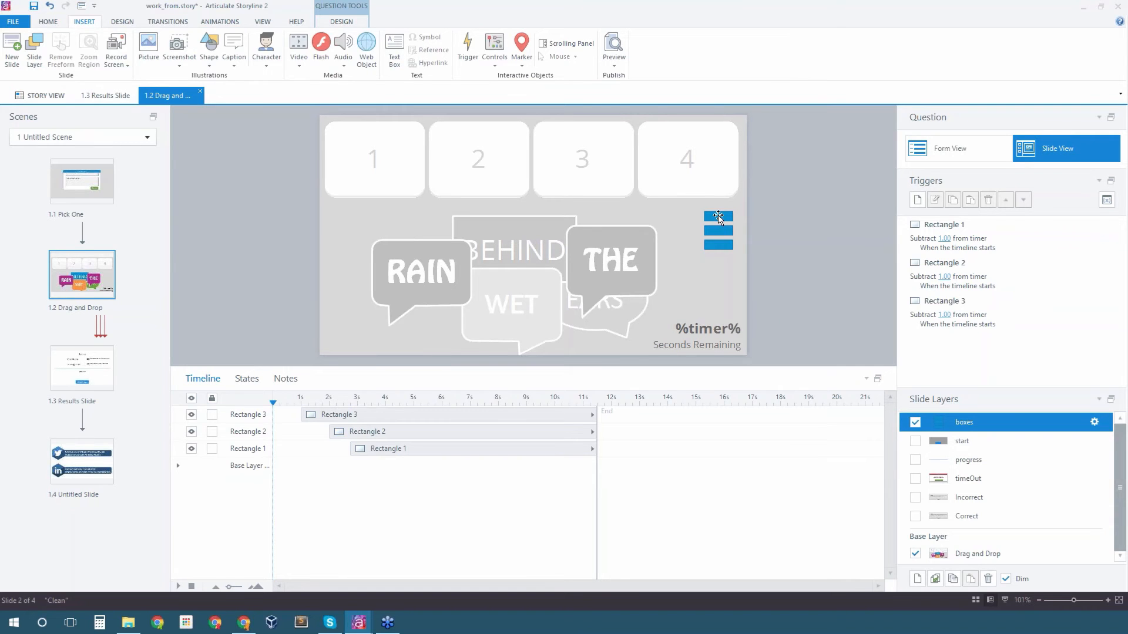
Duplicate the three stacked rectangles together and place the copies directly below the originals
{"action": "left_click", "coordinate": [956, 247]}
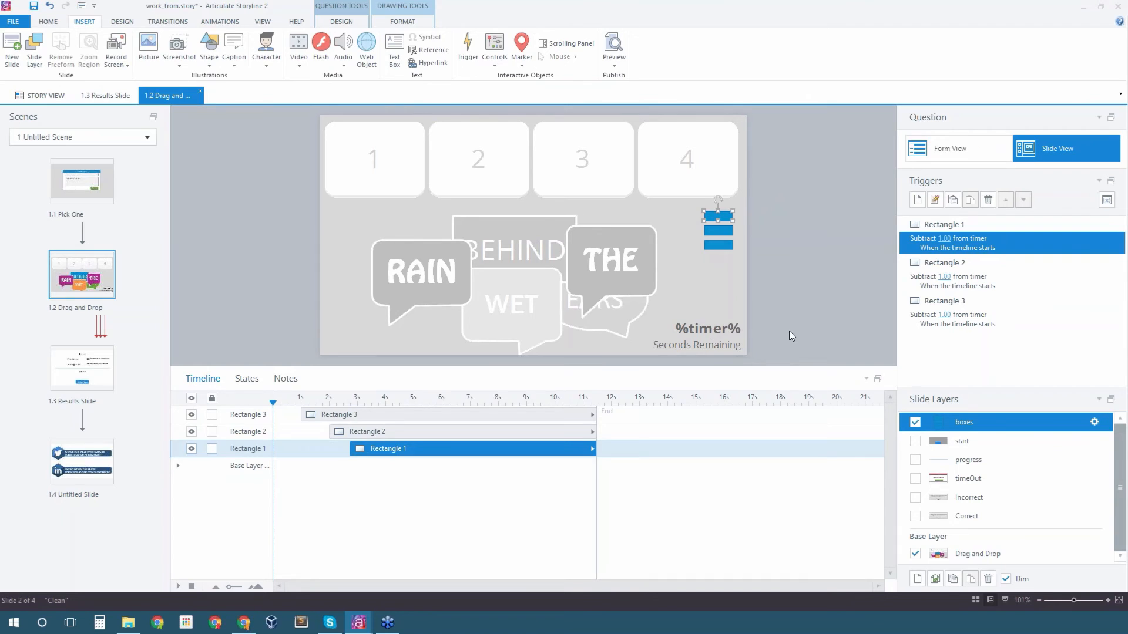
{"action": "left_click", "coordinate": [774, 278]}
{"action": "left_click_drag", "start_coordinate": [775, 286], "coordinate": [695, 207]}
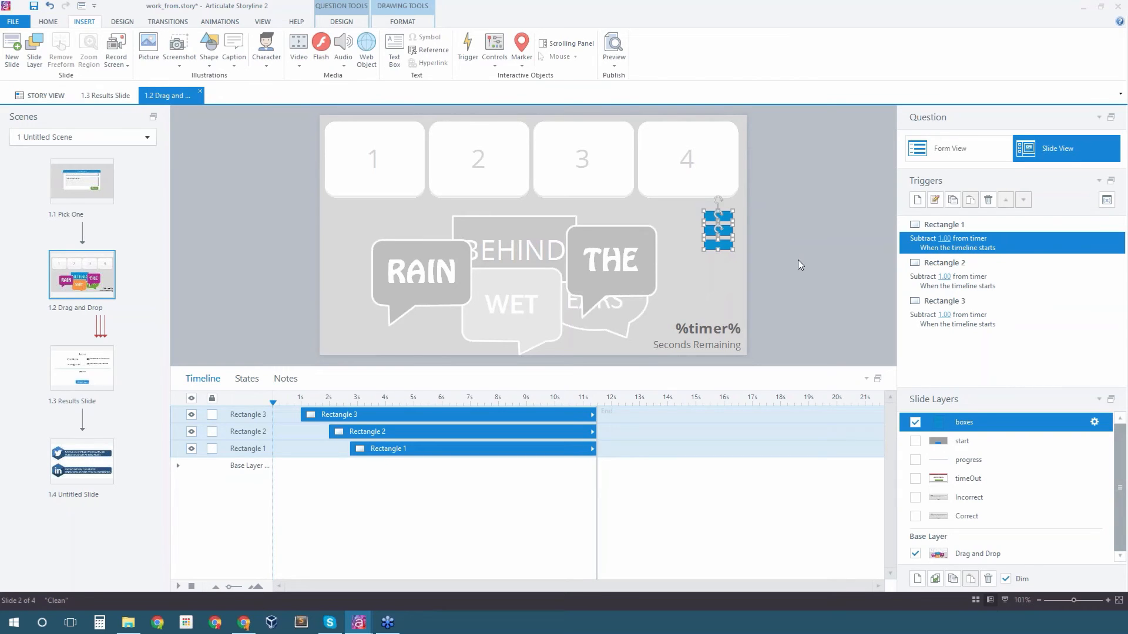
{"action": "key", "text": "ctrl+d"}
{"action": "left_click_drag", "start_coordinate": [720, 218], "coordinate": [720, 260]}
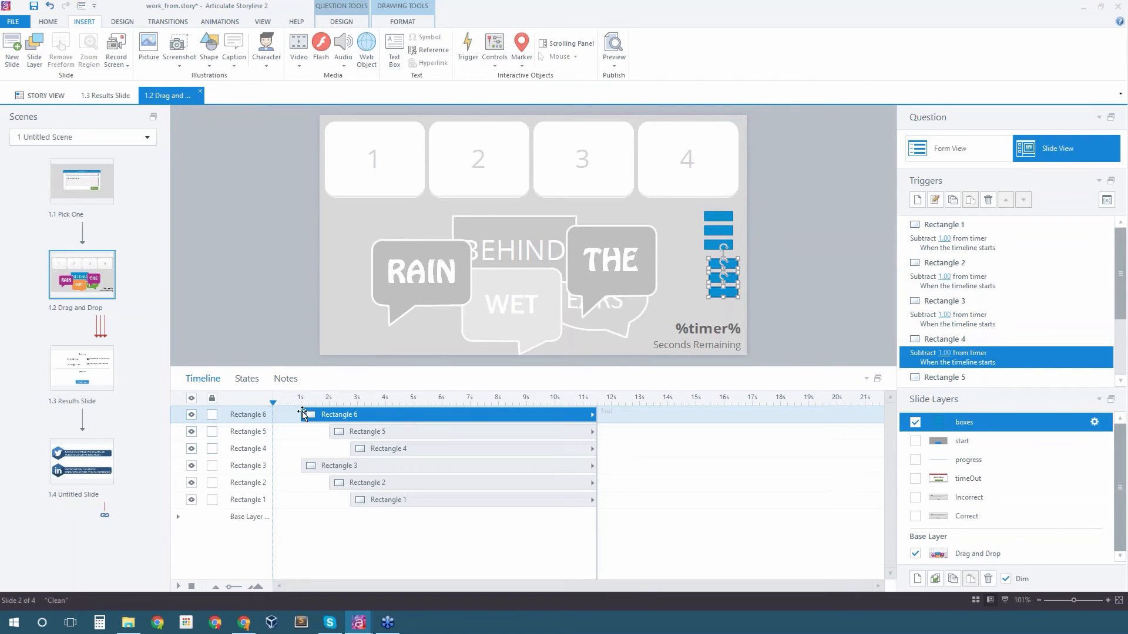
Set the start times of Rectangles 6, 5 and 4 to 10, 9 and 8 s on the timeline
{"action": "left_click_drag", "start_coordinate": [320, 414], "coordinate": [557, 423]}
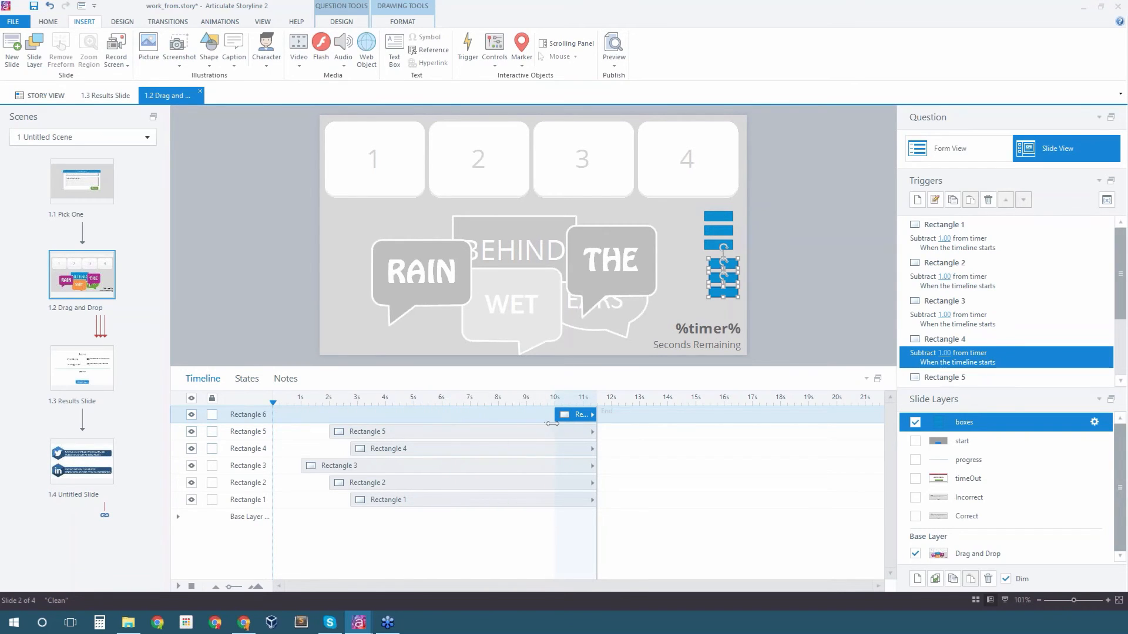
{"action": "left_click", "coordinate": [337, 431]}
{"action": "left_click_drag", "start_coordinate": [336, 432], "coordinate": [525, 435]}
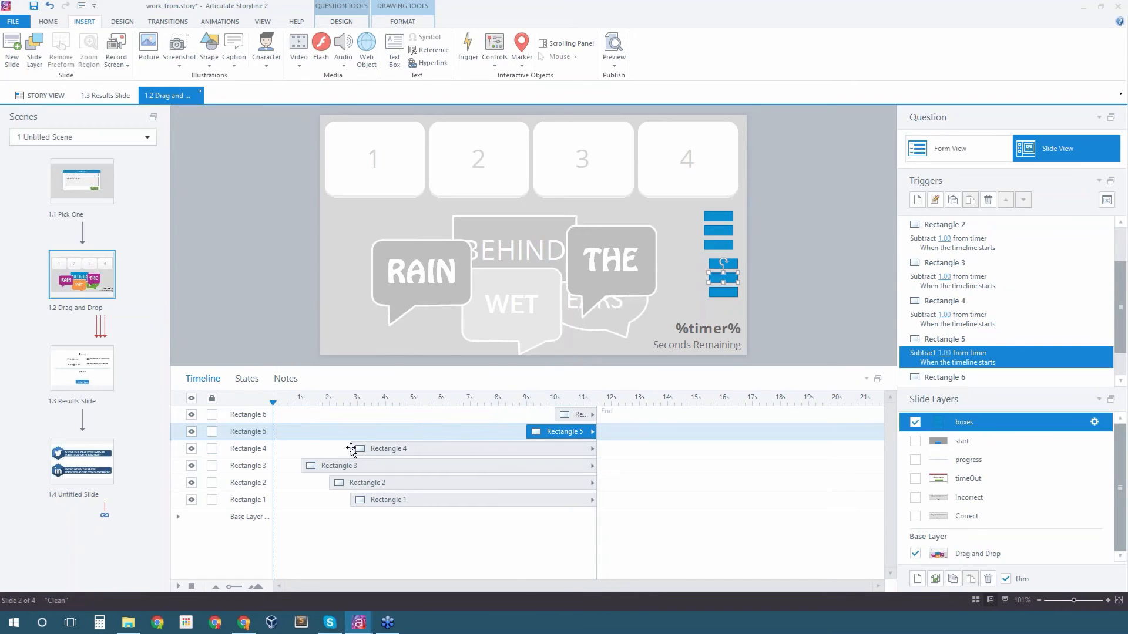
{"action": "left_click_drag", "start_coordinate": [360, 449], "coordinate": [499, 448]}
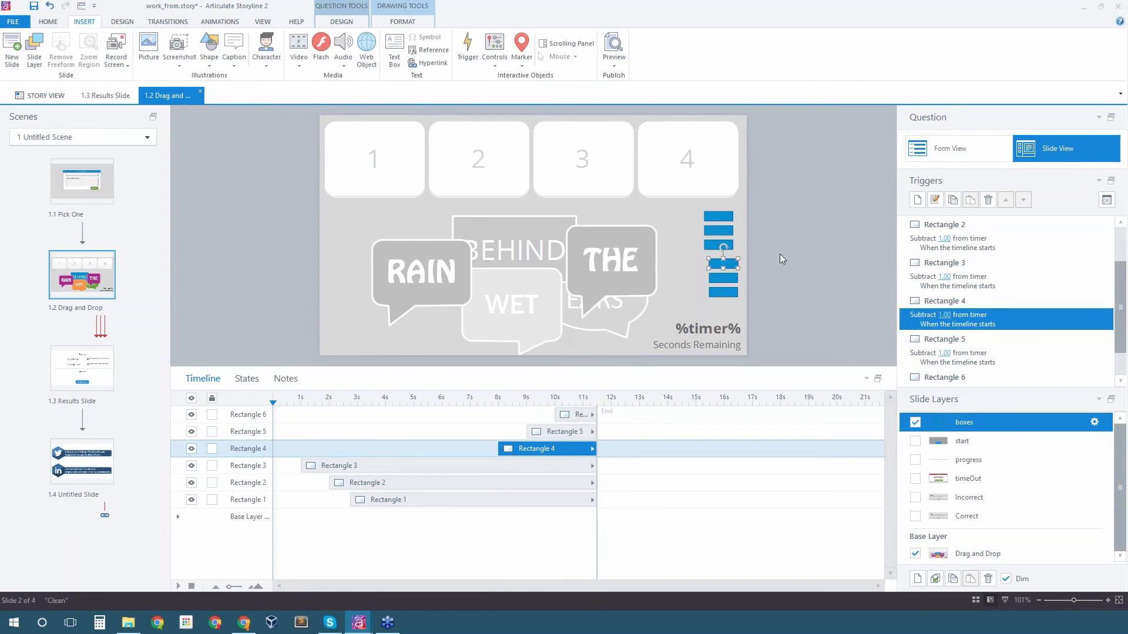
Duplicate all six rectangles and start Rectangles 7, 8 and 9 at about 4.5, 5.25 and 6.5 s on the timeline
{"action": "left_click", "coordinate": [789, 311]}
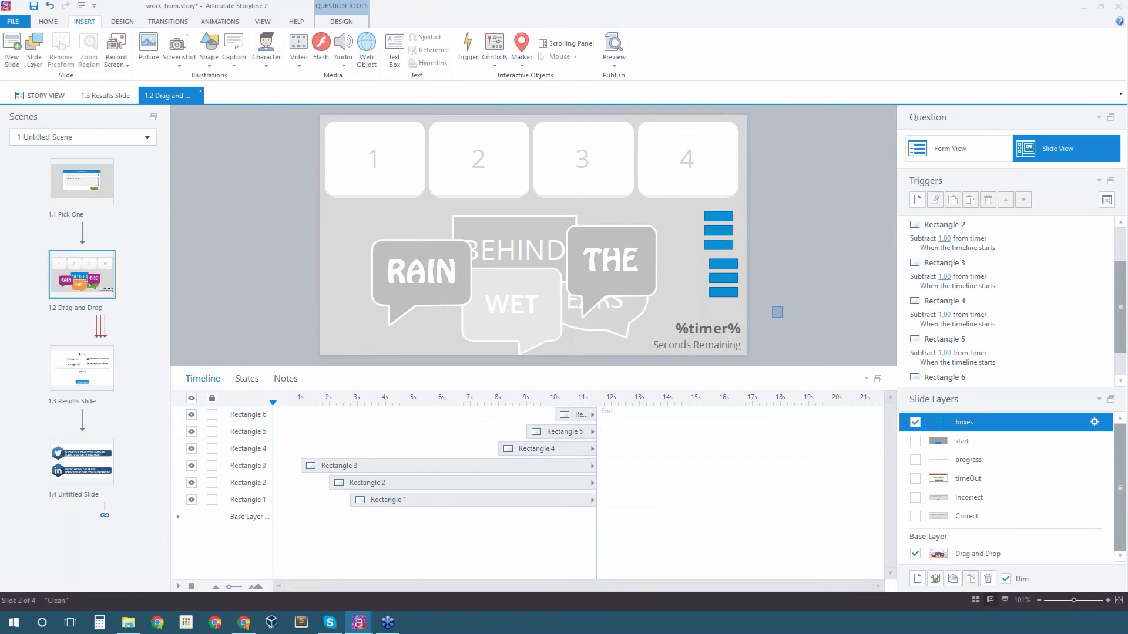
{"action": "left_click_drag", "start_coordinate": [783, 318], "coordinate": [698, 200]}
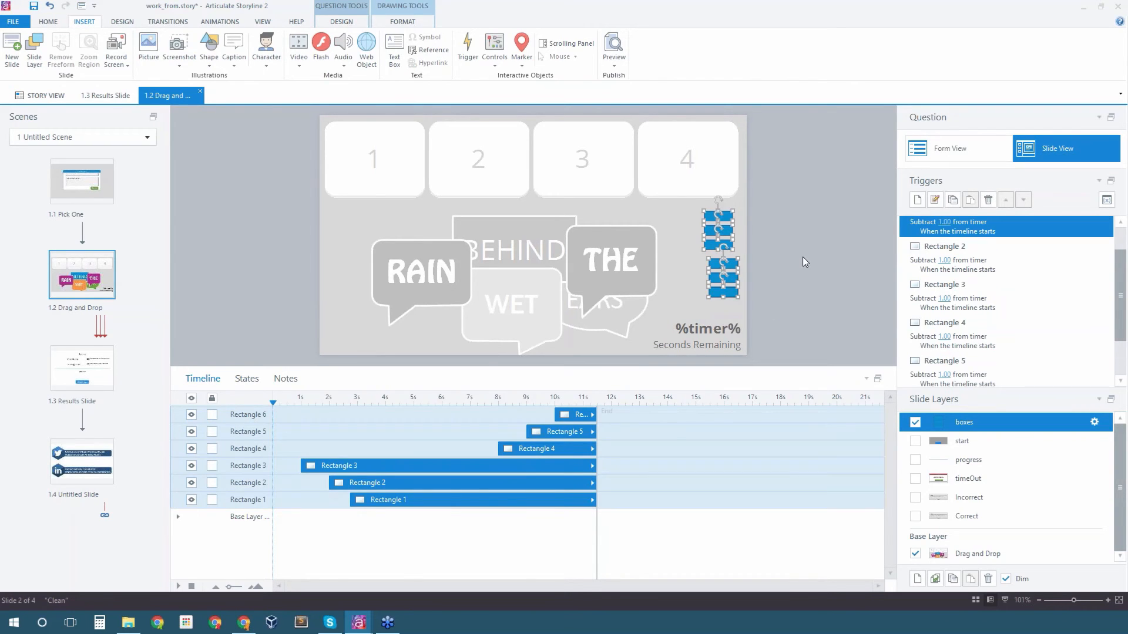
{"action": "key", "text": "ctrl+d"}
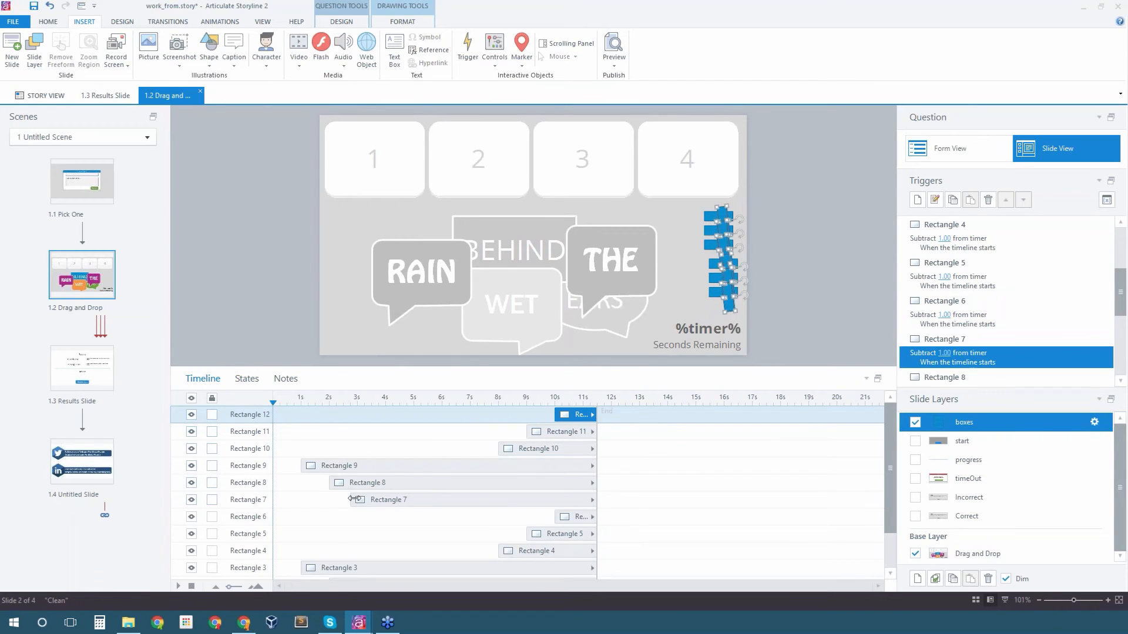
{"action": "left_click_drag", "start_coordinate": [353, 499], "coordinate": [401, 499]}
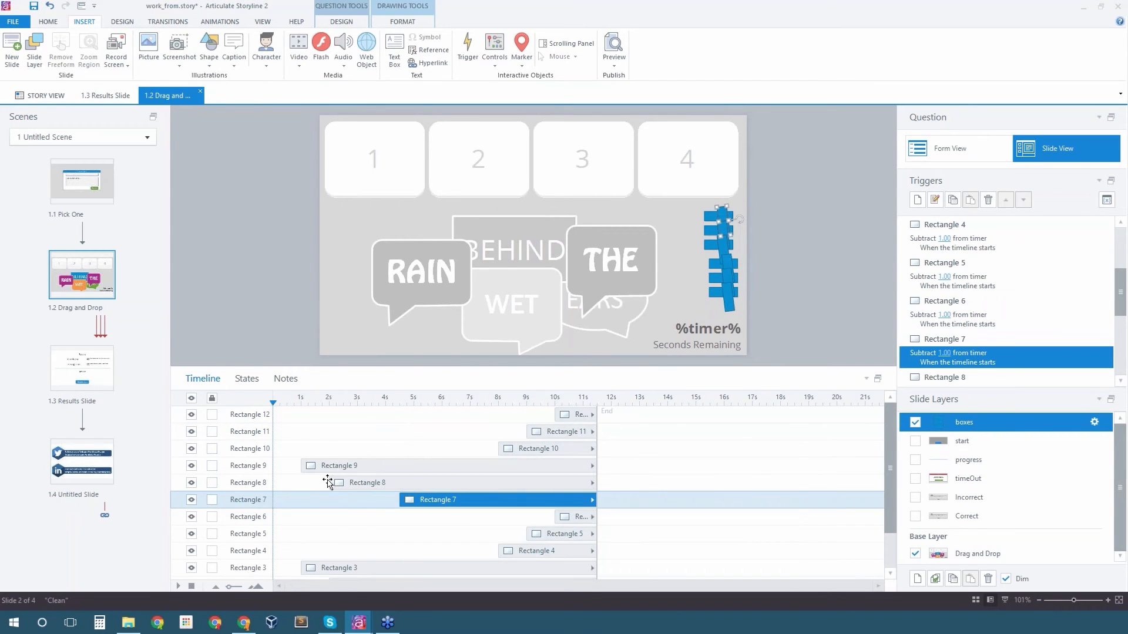
{"action": "left_click_drag", "start_coordinate": [332, 482], "coordinate": [422, 482]}
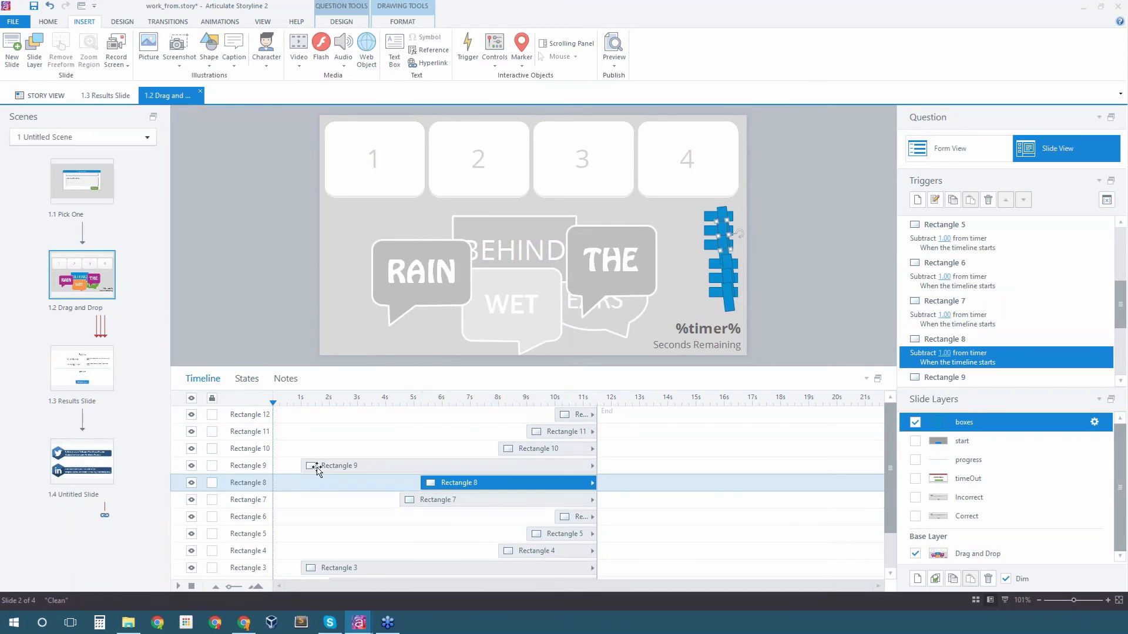
{"action": "left_click_drag", "start_coordinate": [311, 467], "coordinate": [456, 467]}
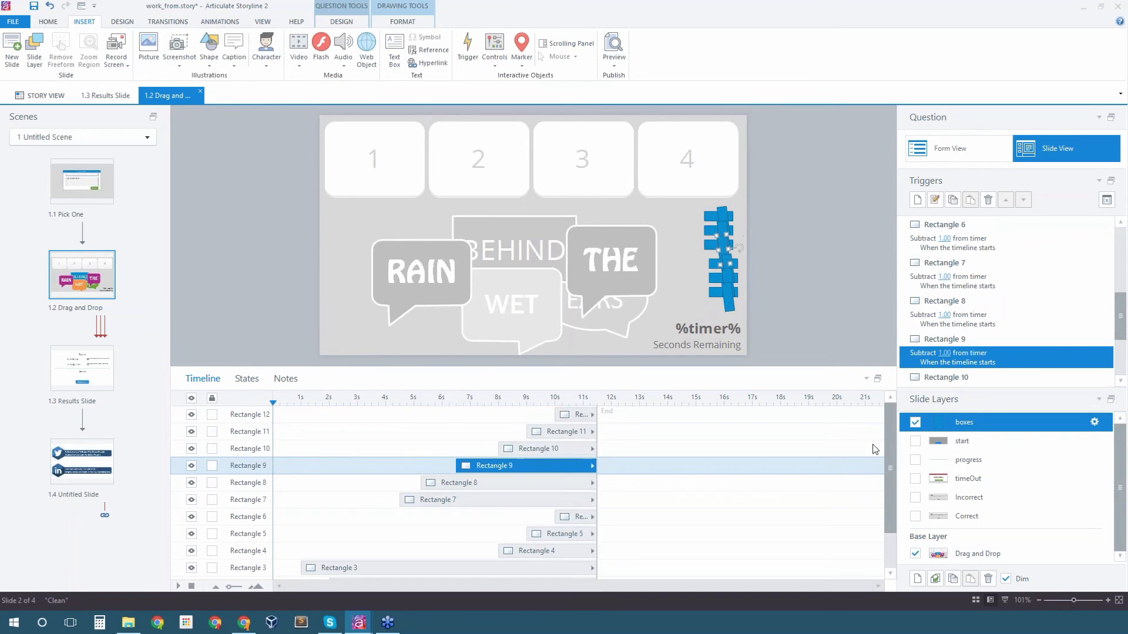
Delete the surplus Rectangles 6, 5 and 4 from the boxes layer
{"action": "mouse_move", "coordinate": [889, 438]}
{"action": "left_mouse_down"}
{"action": "mouse_move", "coordinate": [895, 516]}
{"action": "mouse_move", "coordinate": [901, 428]}
{"action": "left_mouse_up"}
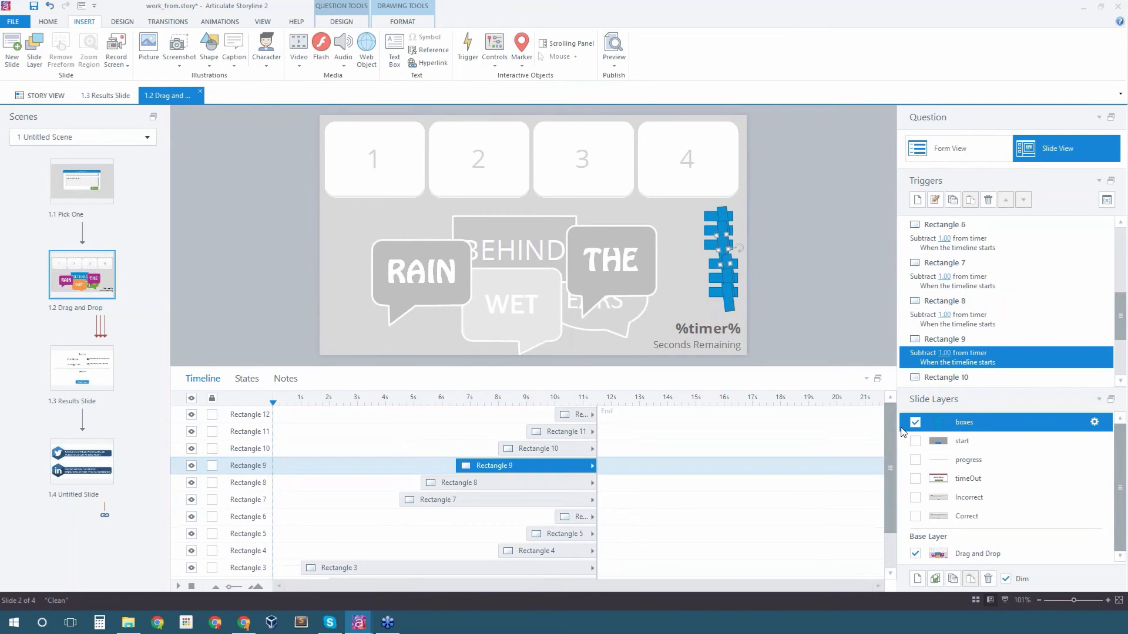
{"action": "left_click", "coordinate": [563, 517]}
{"action": "key", "text": "Delete"}
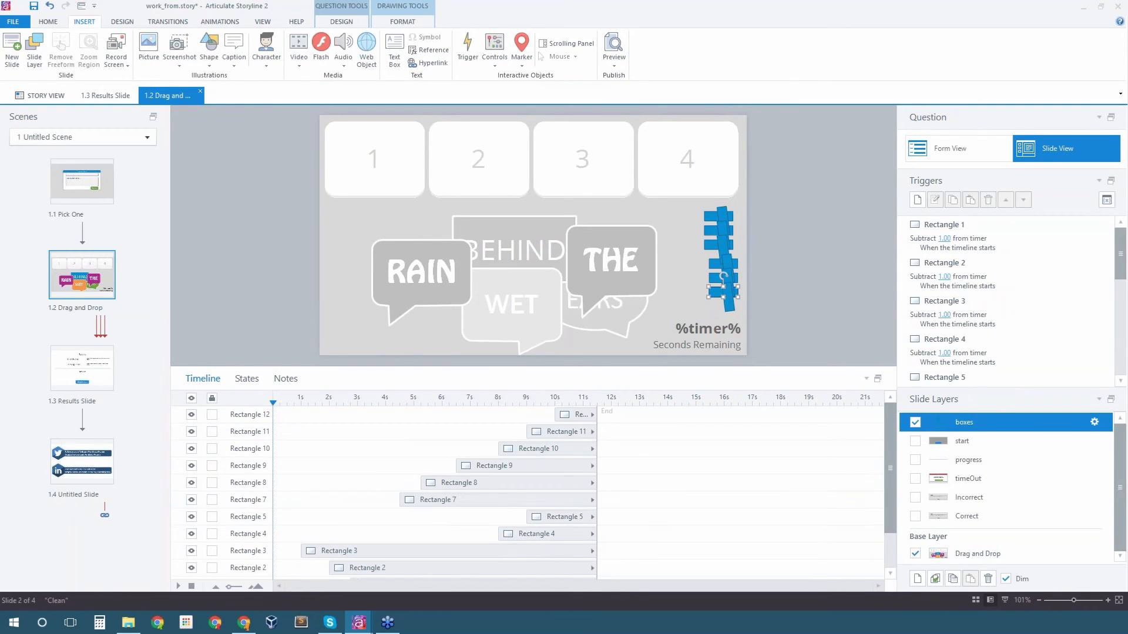
{"action": "left_click", "coordinate": [565, 517]}
{"action": "key", "text": "Delete"}
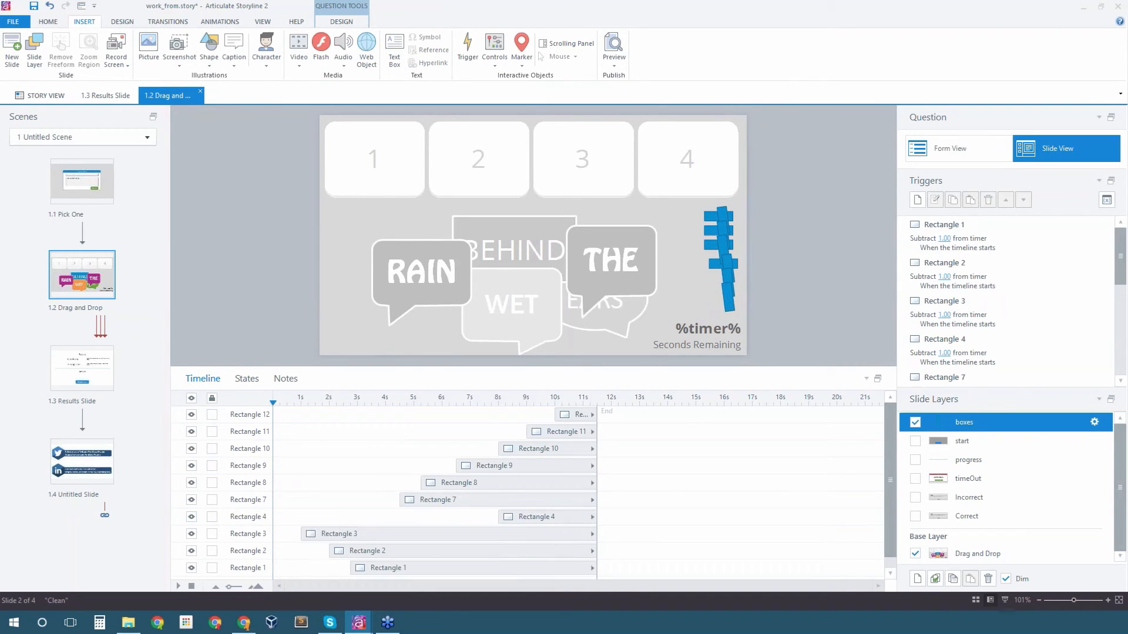
{"action": "left_click", "coordinate": [555, 517]}
{"action": "key", "text": "Delete"}
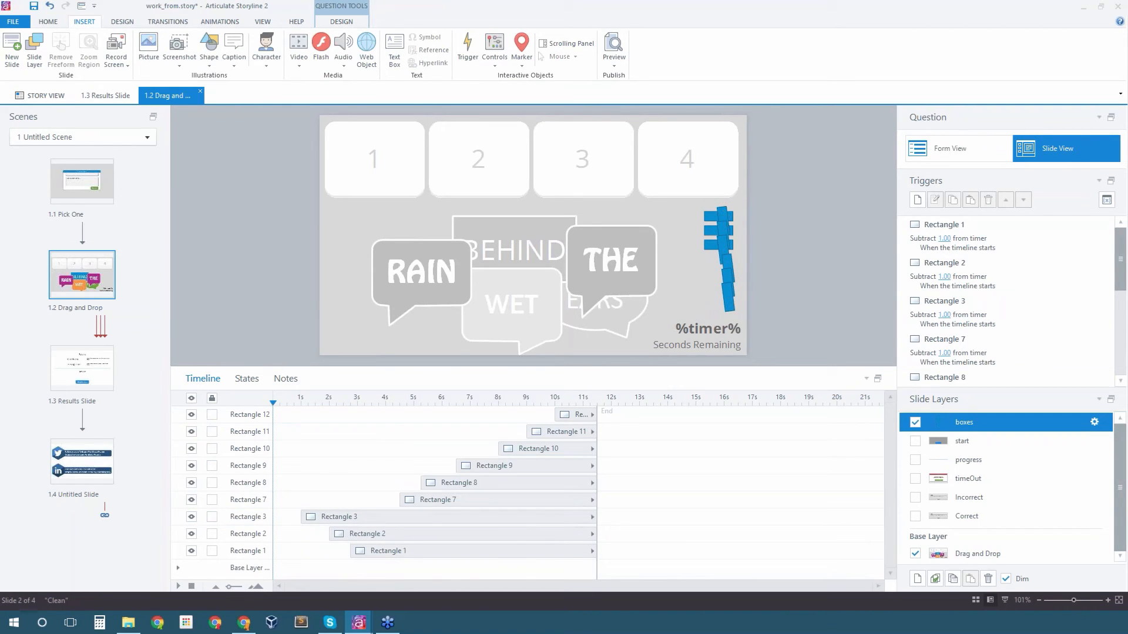
Look through the remaining rectangles and their timer subtraction triggers on the boxes layer
{"action": "left_click", "coordinate": [973, 358]}
{"action": "key", "text": "Down"}
{"action": "key", "text": "Down"}
{"action": "key", "text": "Down"}
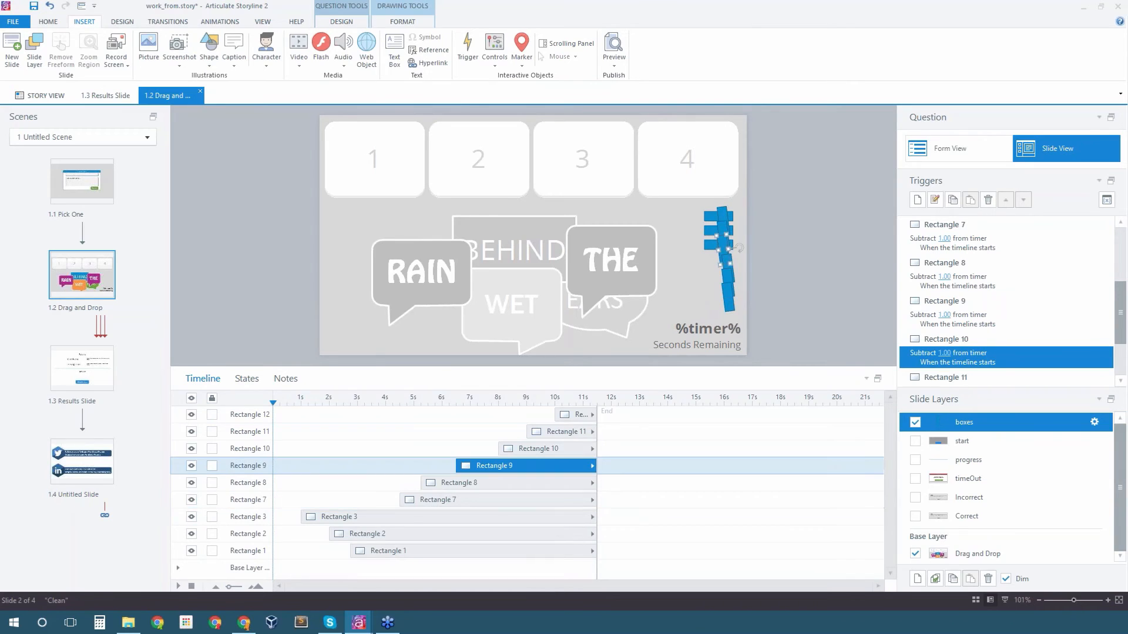
{"action": "left_click", "coordinate": [729, 328]}
{"action": "left_click", "coordinate": [709, 232]}
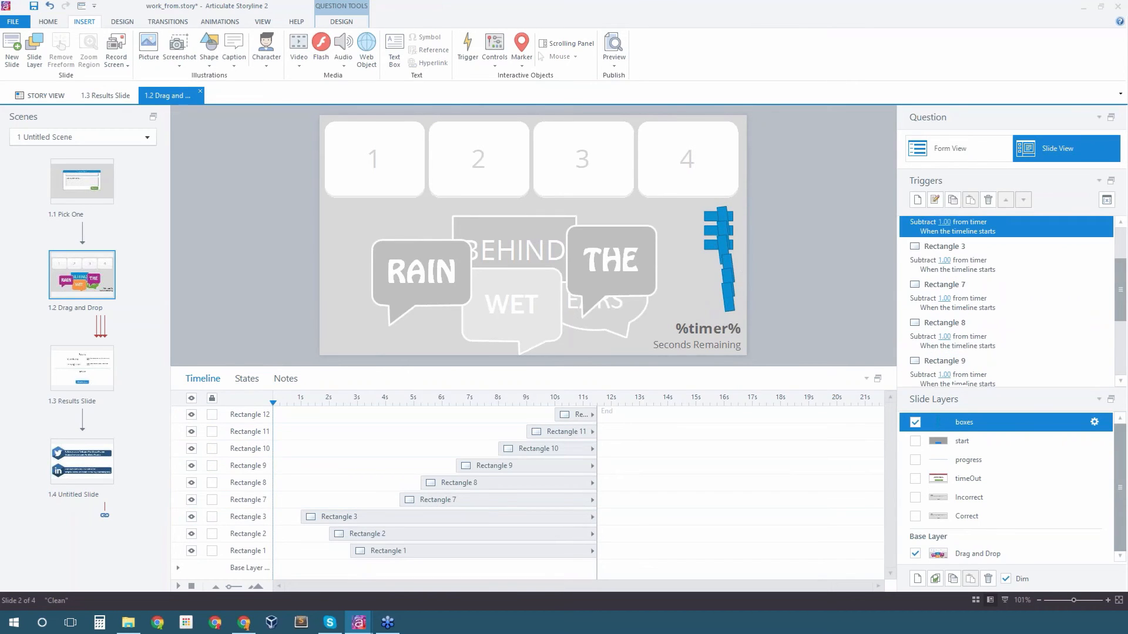
Open the project variables, check the timer variable's default value, and close the dialog
{"action": "left_click", "coordinate": [1107, 200]}
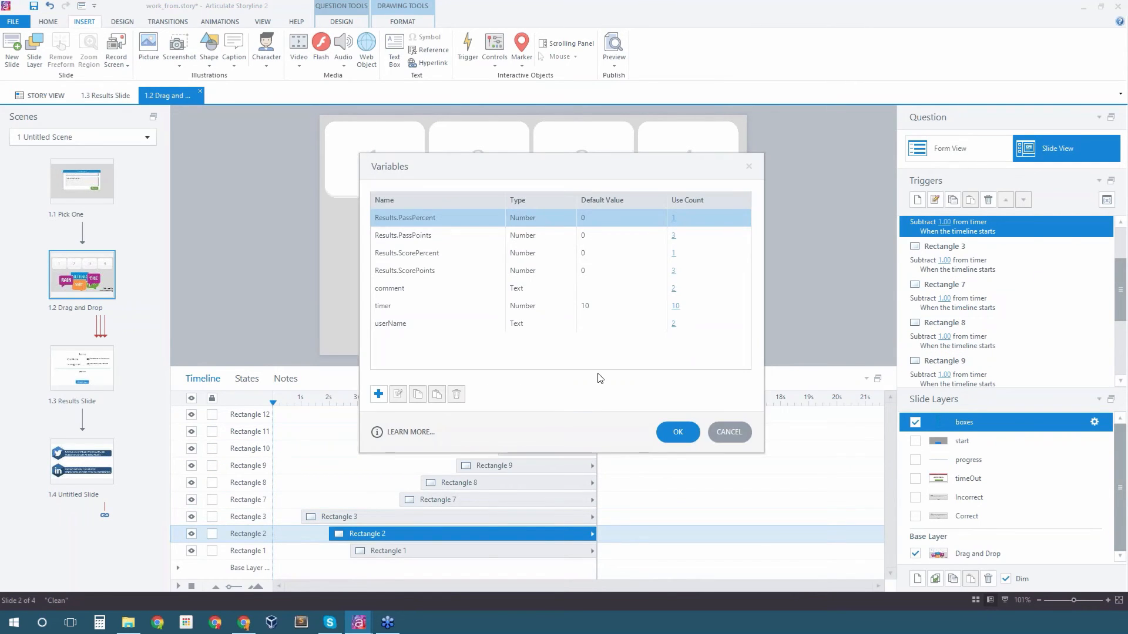
{"action": "left_click", "coordinate": [590, 306]}
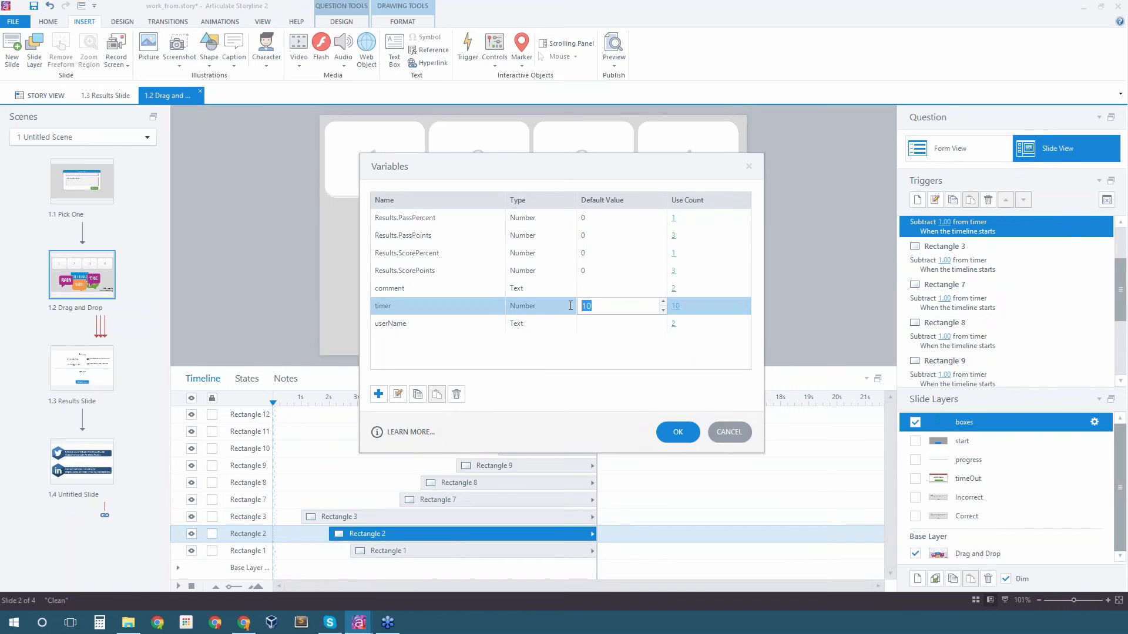
{"action": "left_click", "coordinate": [678, 432]}
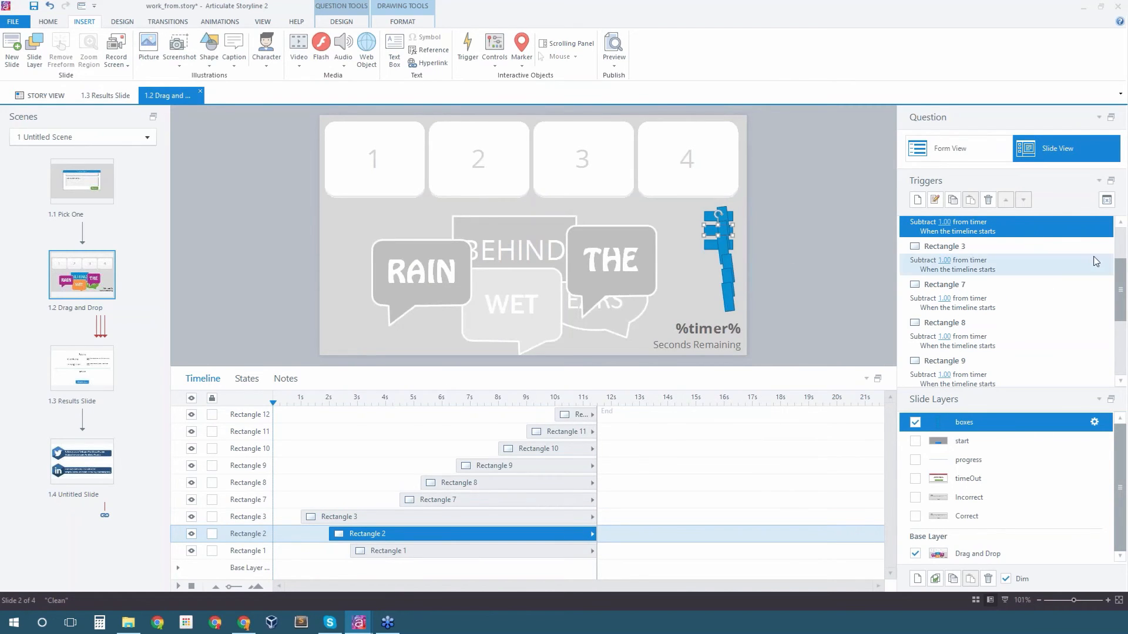
Preview only the drag-and-drop slide, run its countdown from the start button, and close the preview
{"action": "left_click_drag", "start_coordinate": [1122, 277], "coordinate": [1124, 335]}
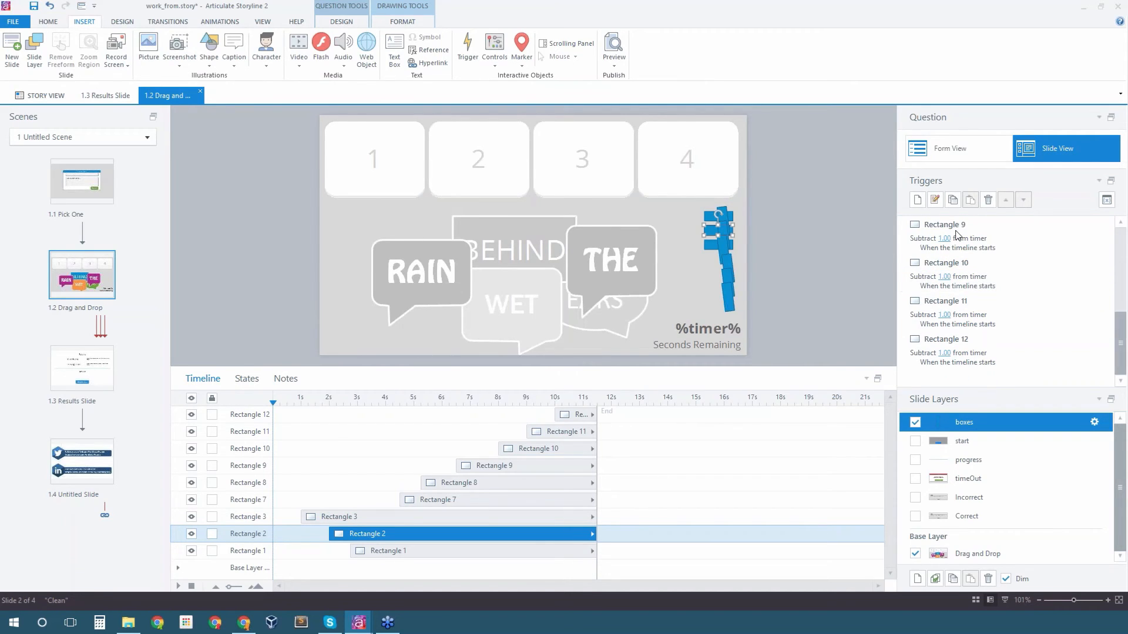
{"action": "left_click", "coordinate": [616, 63]}
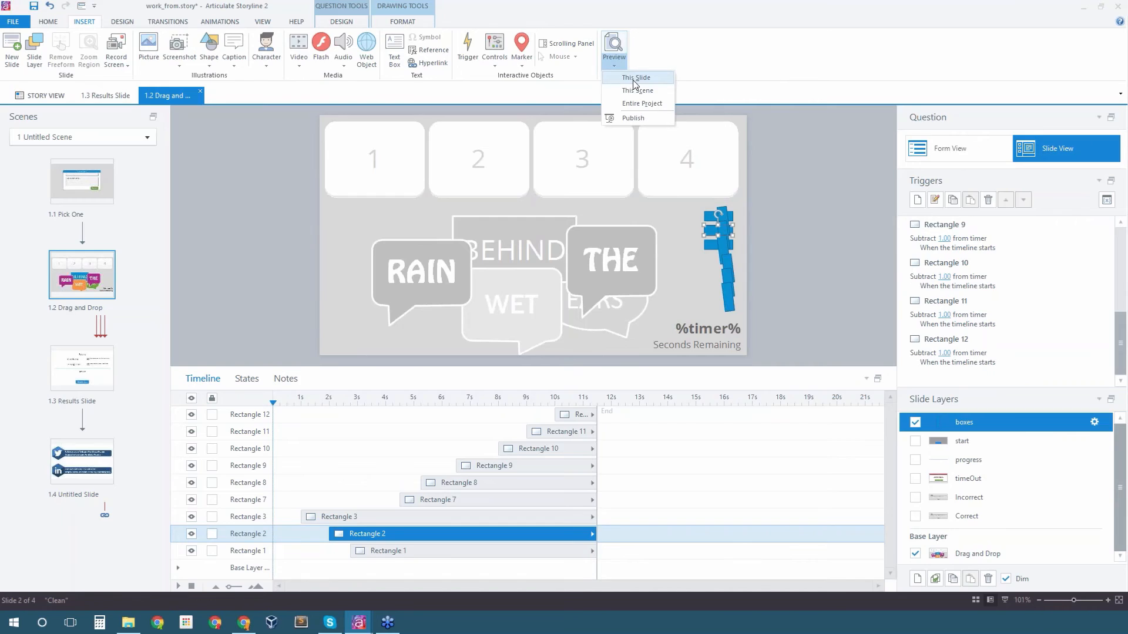
{"action": "left_click", "coordinate": [634, 84]}
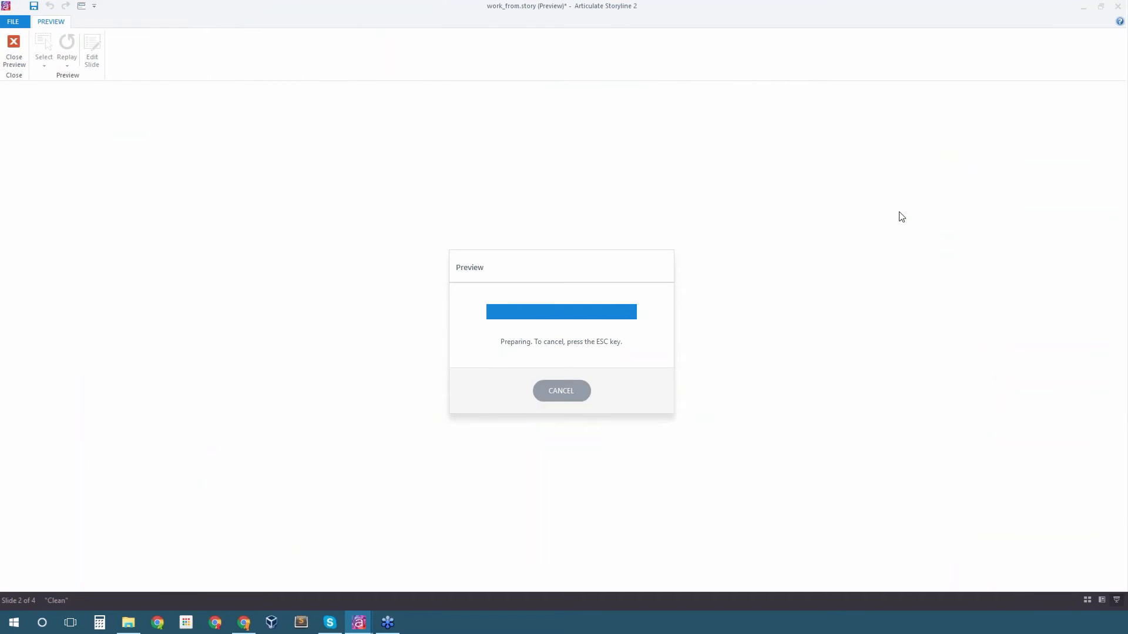
{"action": "left_click", "coordinate": [657, 414]}
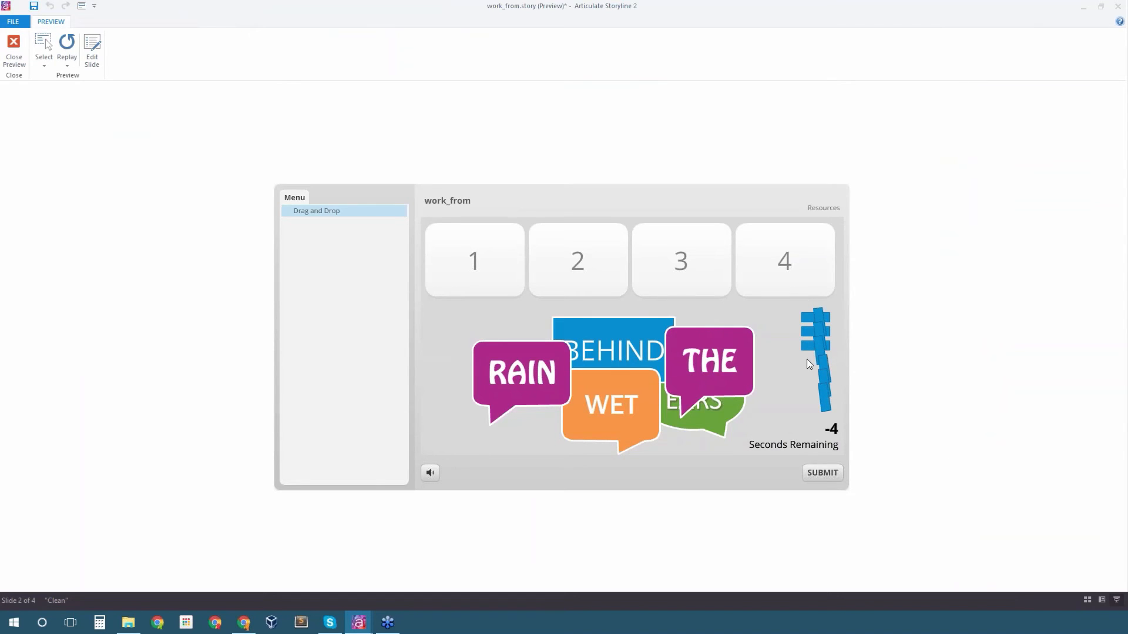
{"action": "left_click", "coordinate": [13, 50]}
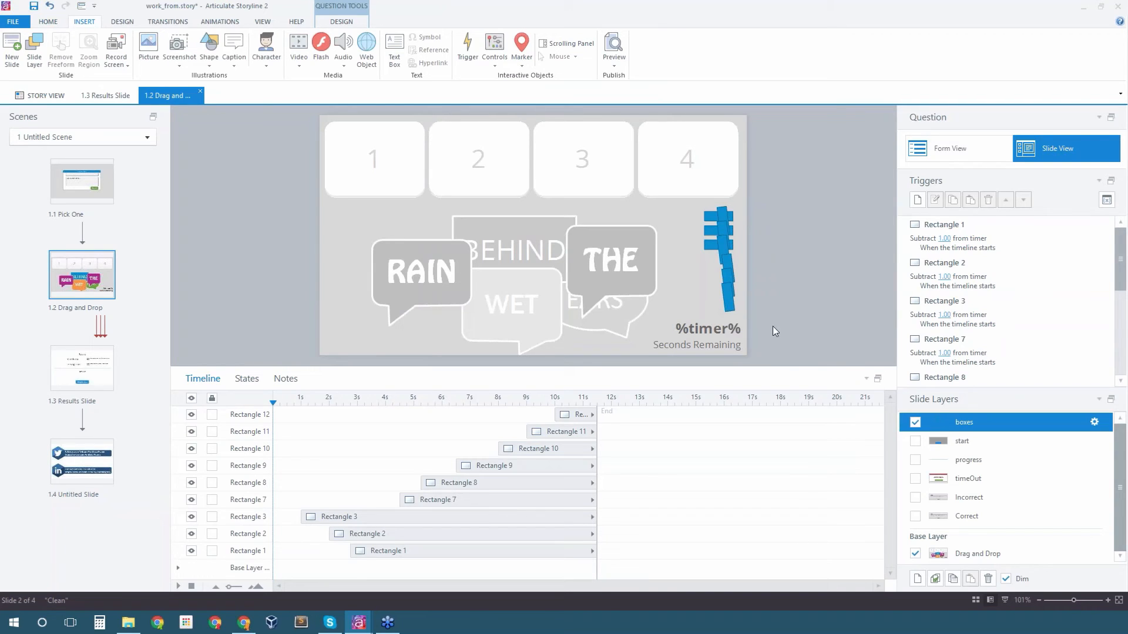
Set up a new base-layer trigger that shows the timeOut layer when the timer variable changes
{"action": "left_click", "coordinate": [987, 477]}
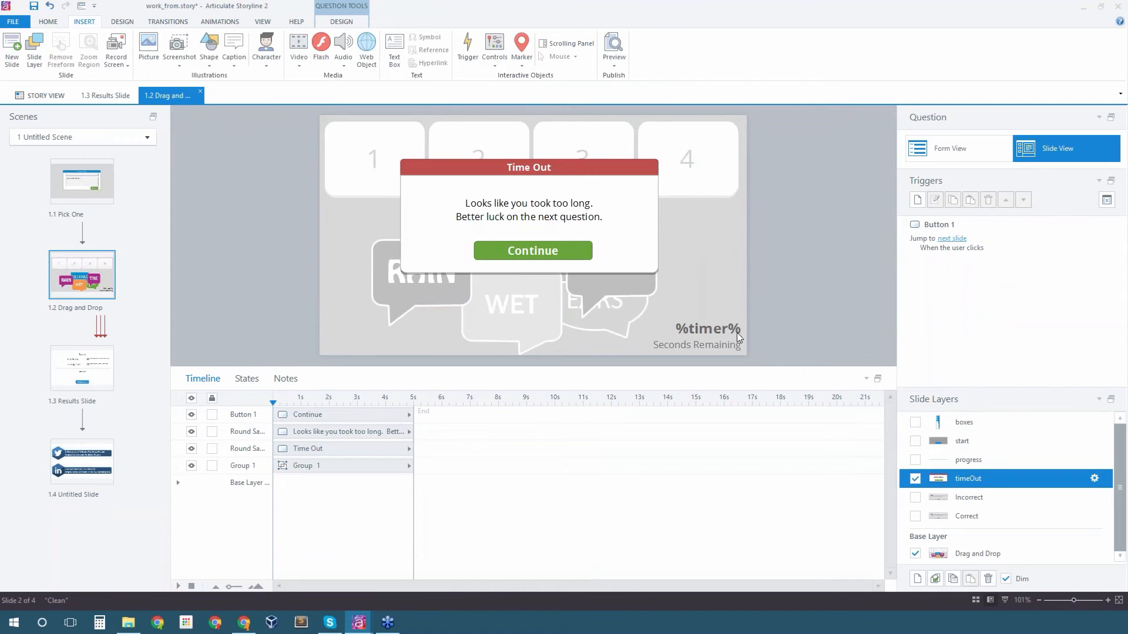
{"action": "left_click", "coordinate": [967, 554]}
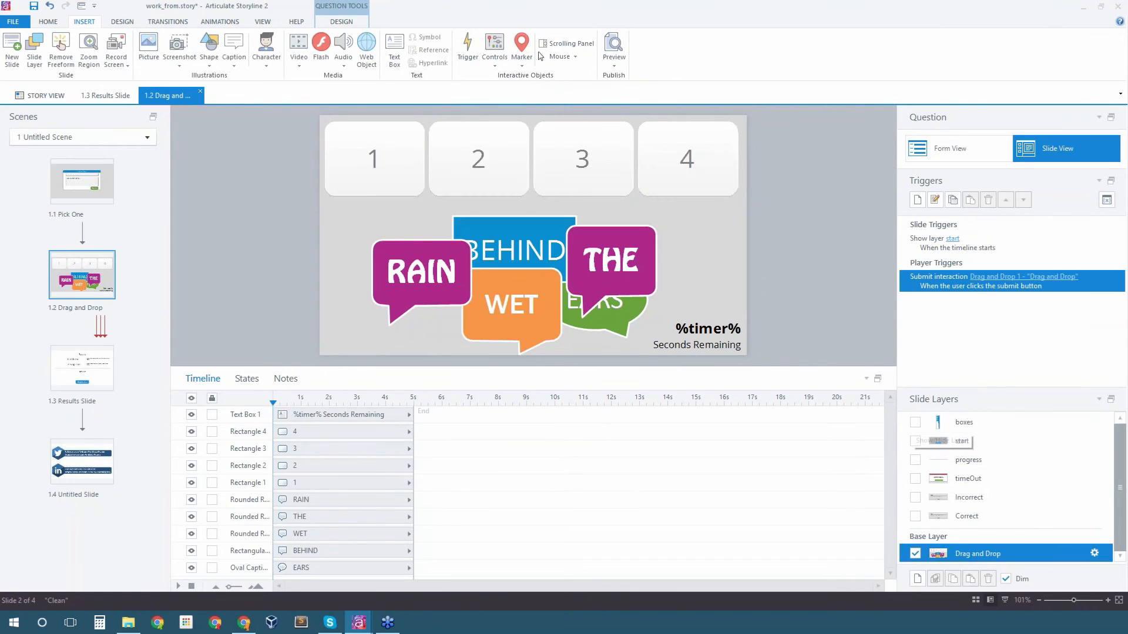
{"action": "left_click", "coordinate": [917, 199]}
{"action": "left_click", "coordinate": [531, 126]}
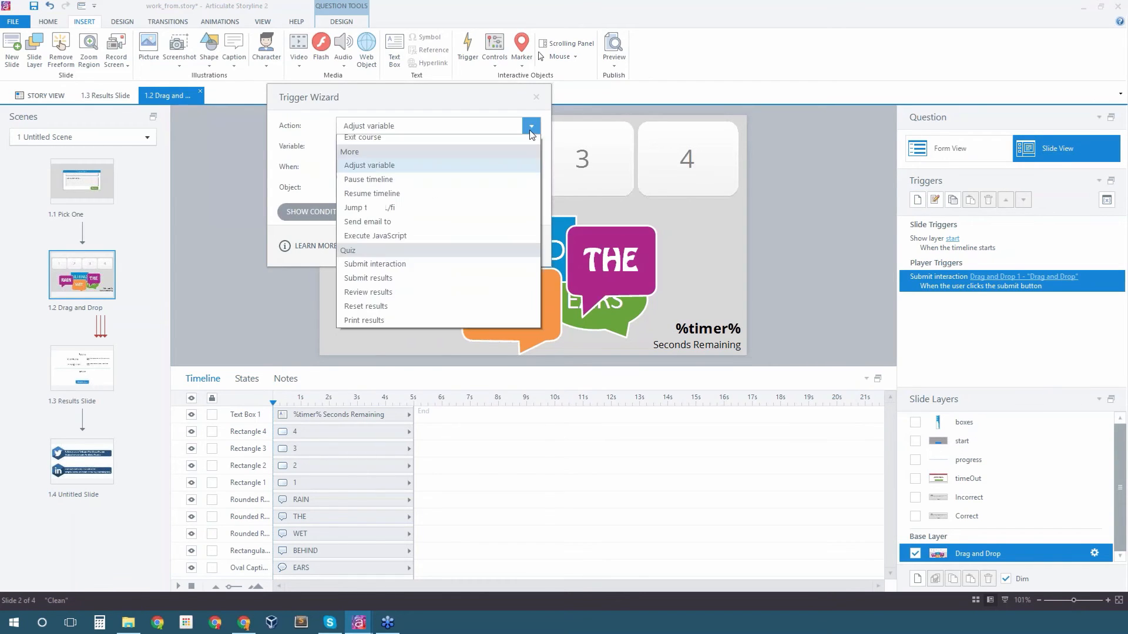
{"action": "left_click", "coordinate": [353, 169]}
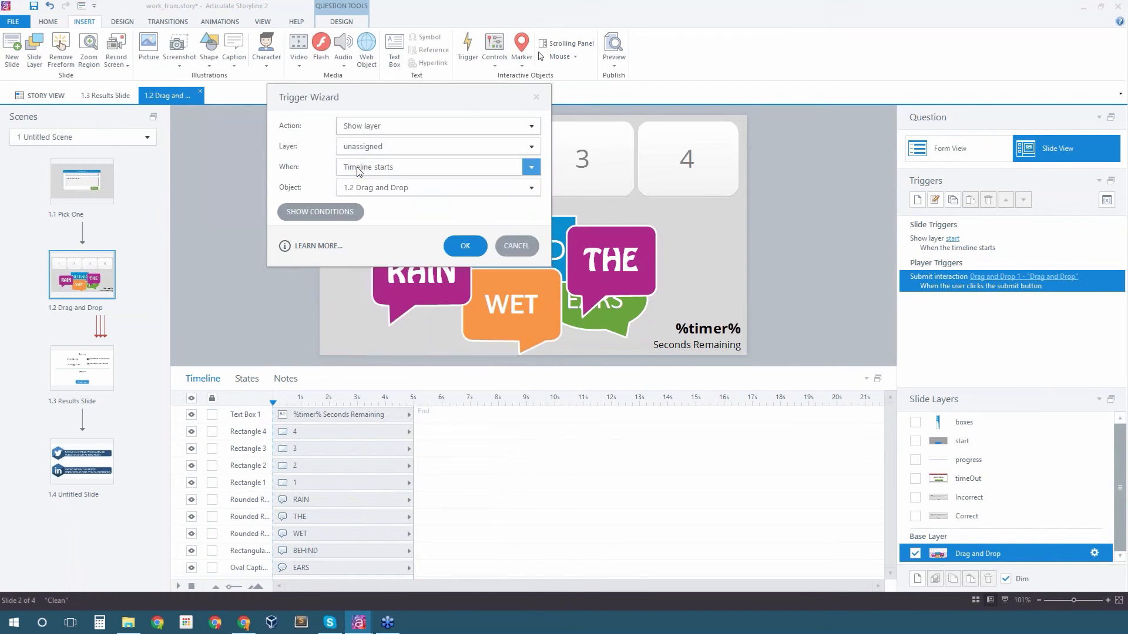
{"action": "left_click", "coordinate": [390, 146]}
{"action": "left_click", "coordinate": [379, 218]}
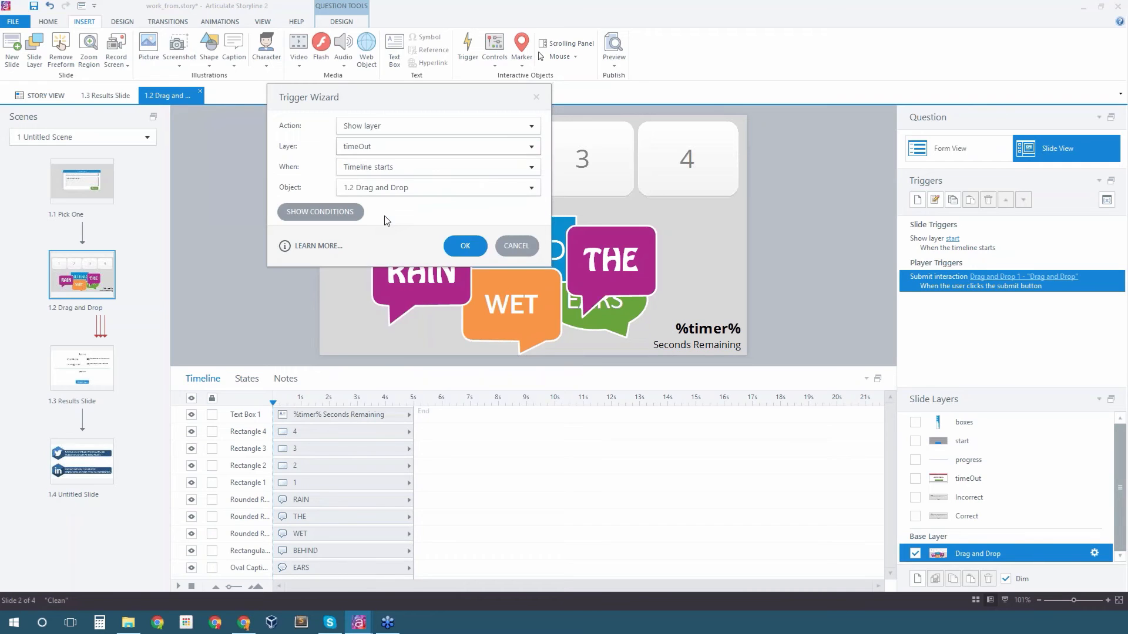
{"action": "left_click", "coordinate": [387, 169]}
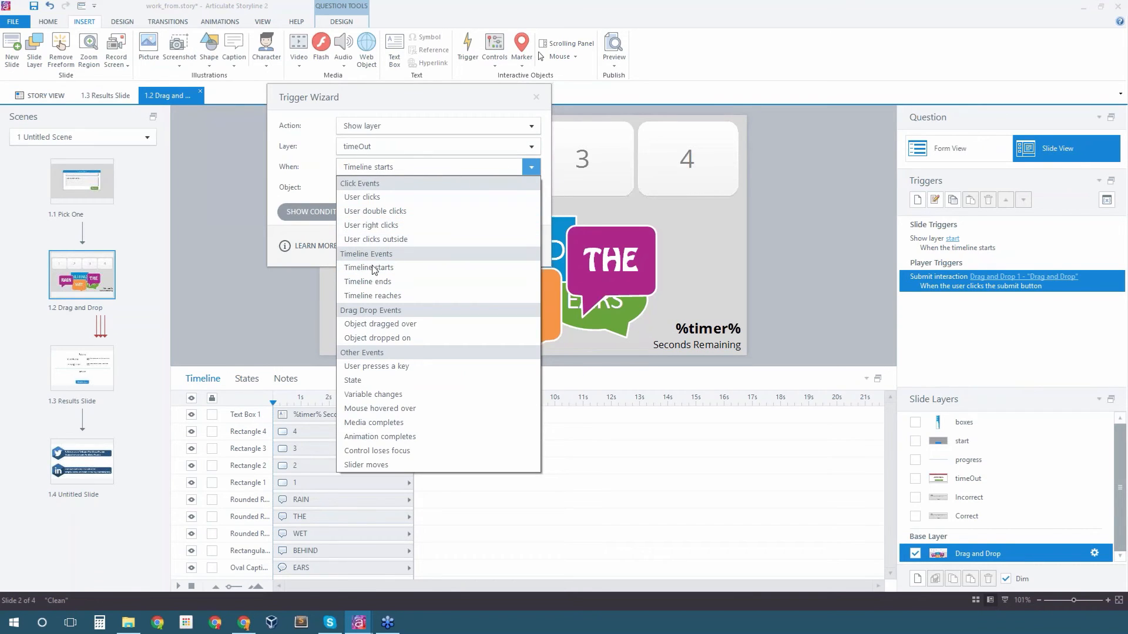
{"action": "left_click", "coordinate": [395, 395]}
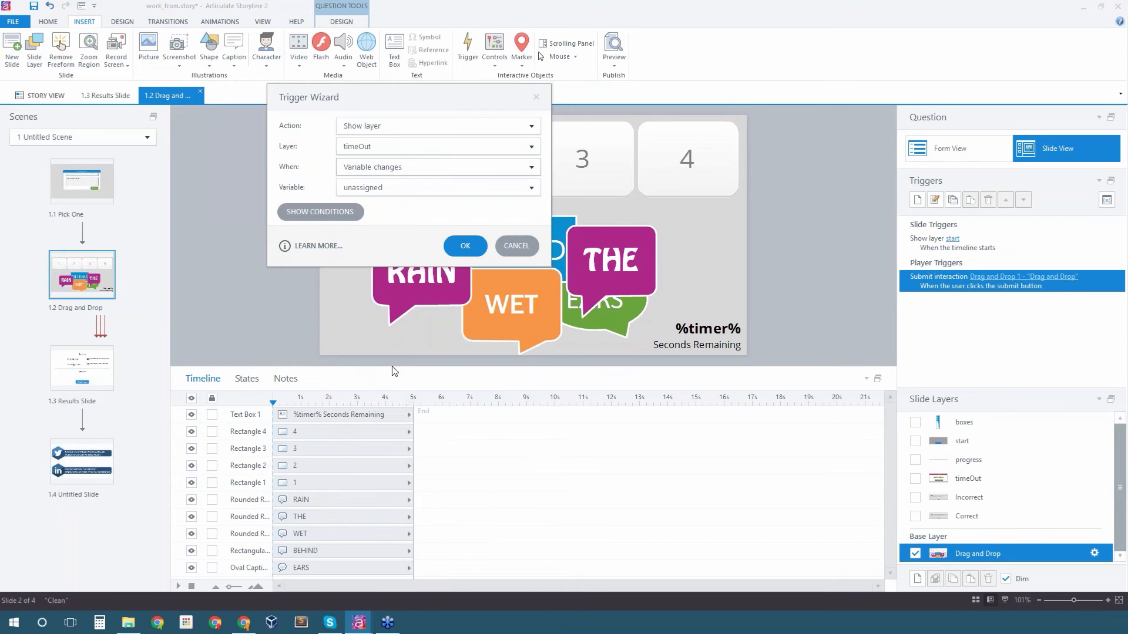
{"action": "left_click", "coordinate": [404, 188]}
{"action": "left_click", "coordinate": [376, 225]}
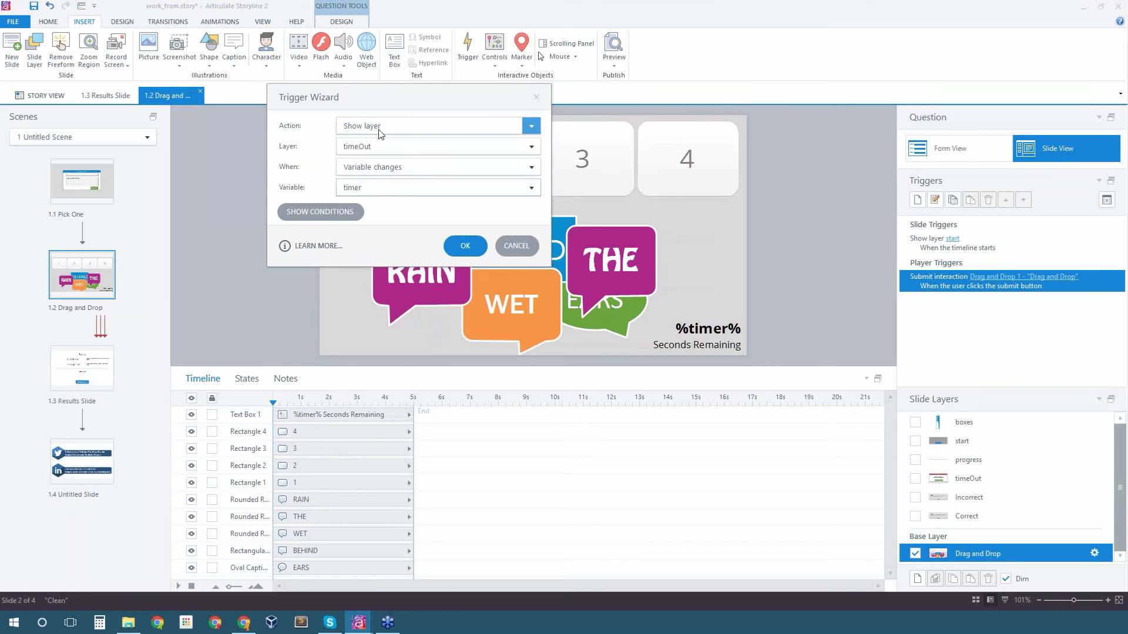
Add the condition that timer is equal to 0 to the timeOut trigger and save the trigger
{"action": "left_click", "coordinate": [338, 214]}
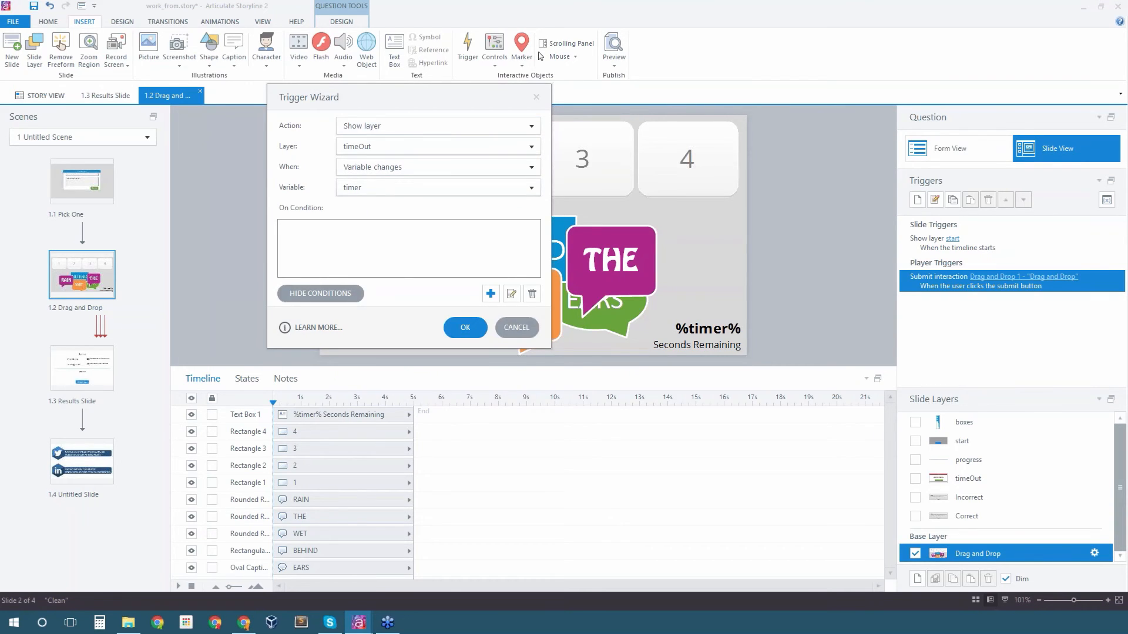
{"action": "left_click", "coordinate": [491, 294]}
{"action": "left_click", "coordinate": [414, 229]}
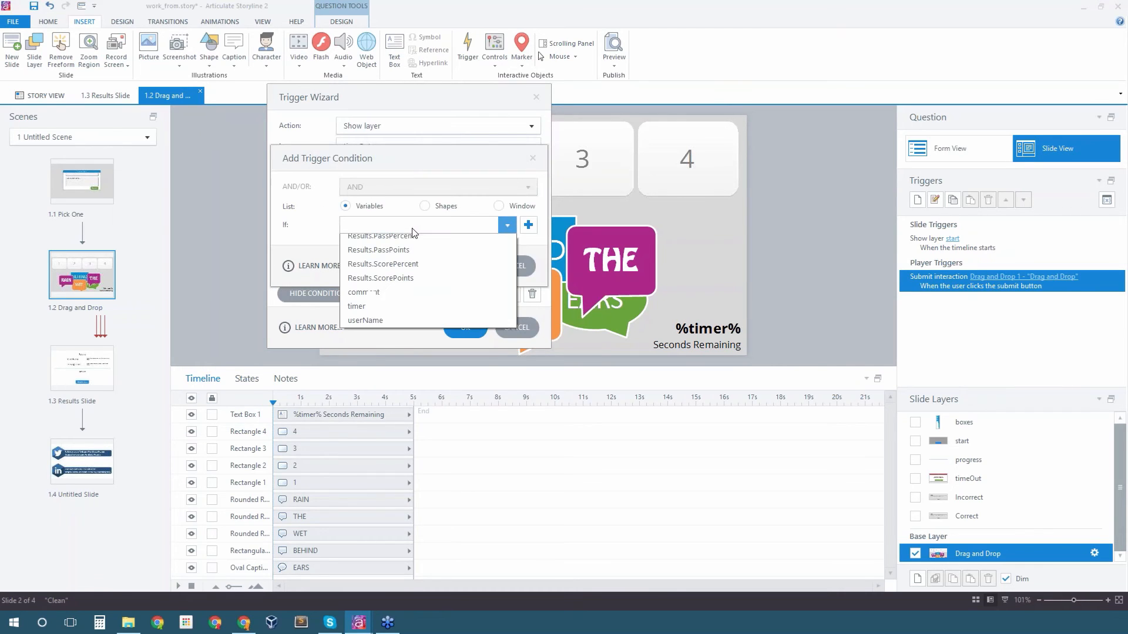
{"action": "left_click", "coordinate": [360, 311]}
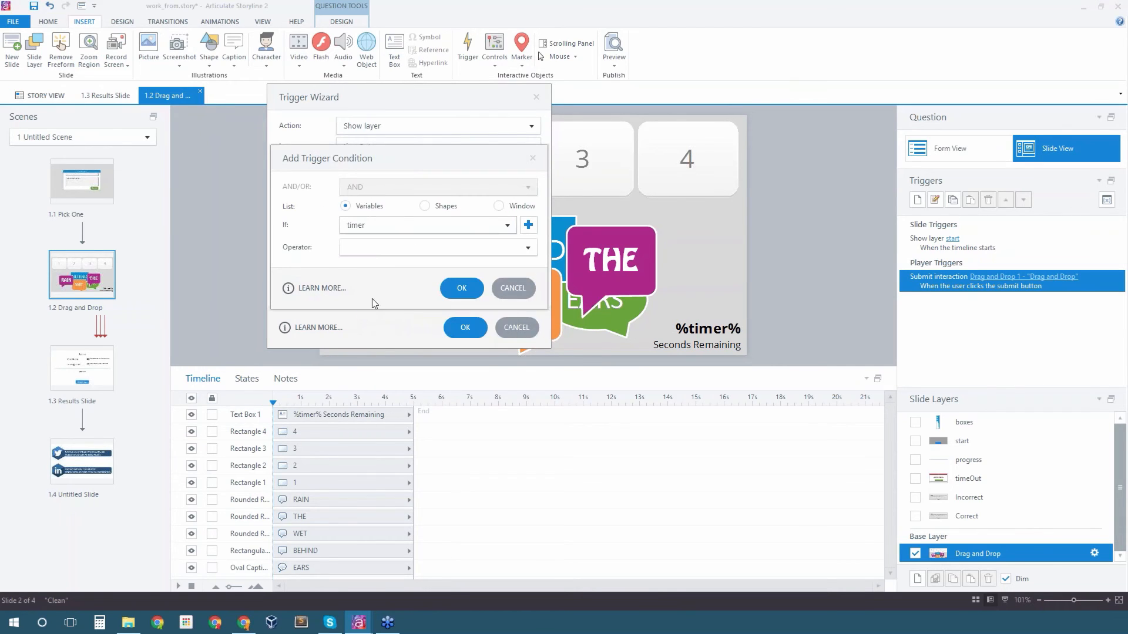
{"action": "left_click", "coordinate": [392, 250]}
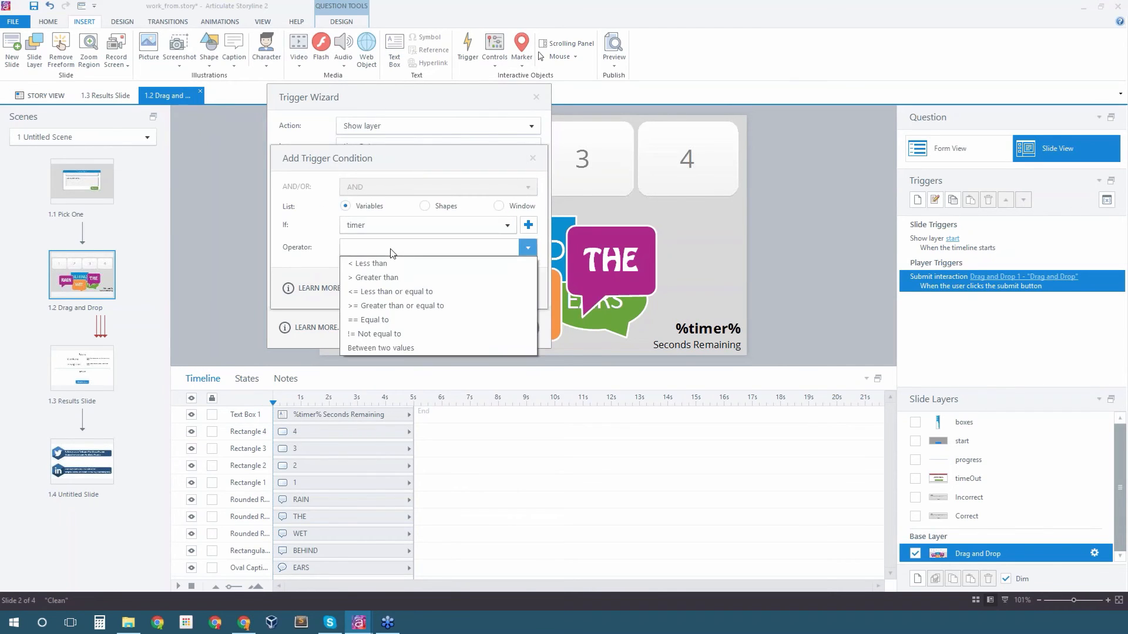
{"action": "left_click", "coordinate": [378, 318]}
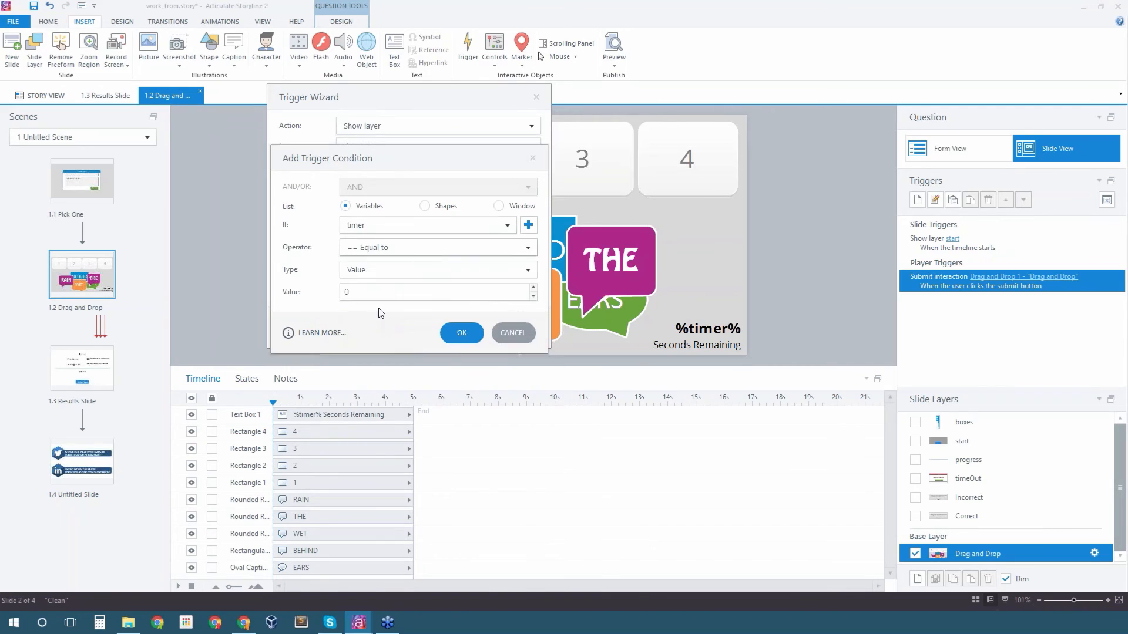
{"action": "left_click", "coordinate": [468, 335]}
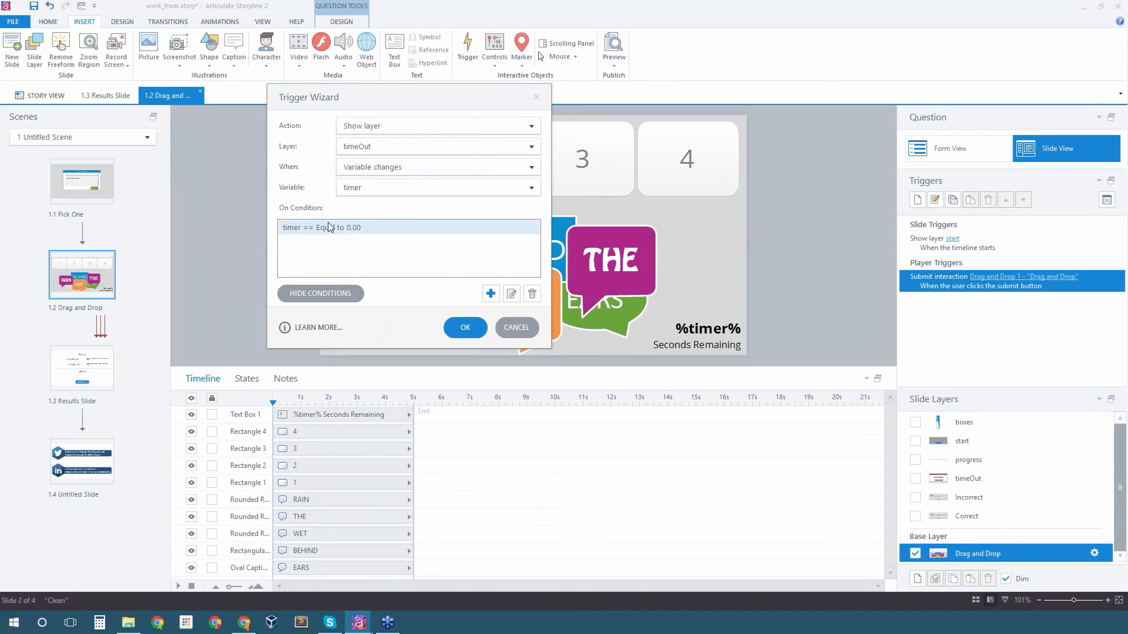
{"action": "left_click", "coordinate": [465, 327]}
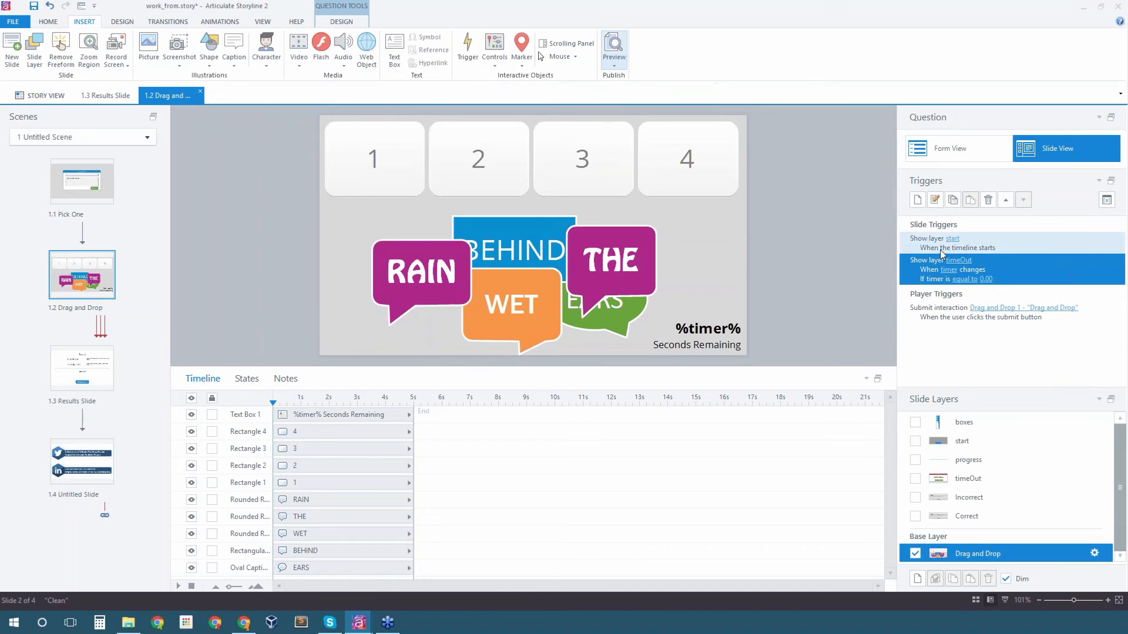
Preview the drag-and-drop slide again to test the time-out layer, and close the preview
{"action": "left_click", "coordinate": [616, 66]}
{"action": "left_click", "coordinate": [628, 78]}
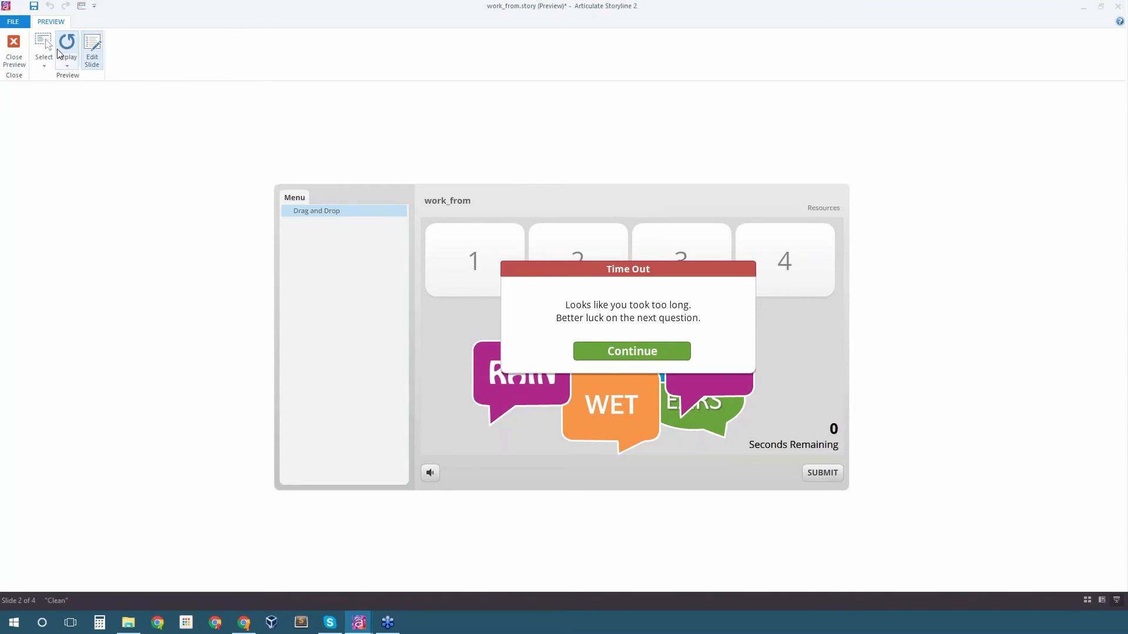
{"action": "left_click", "coordinate": [13, 47]}
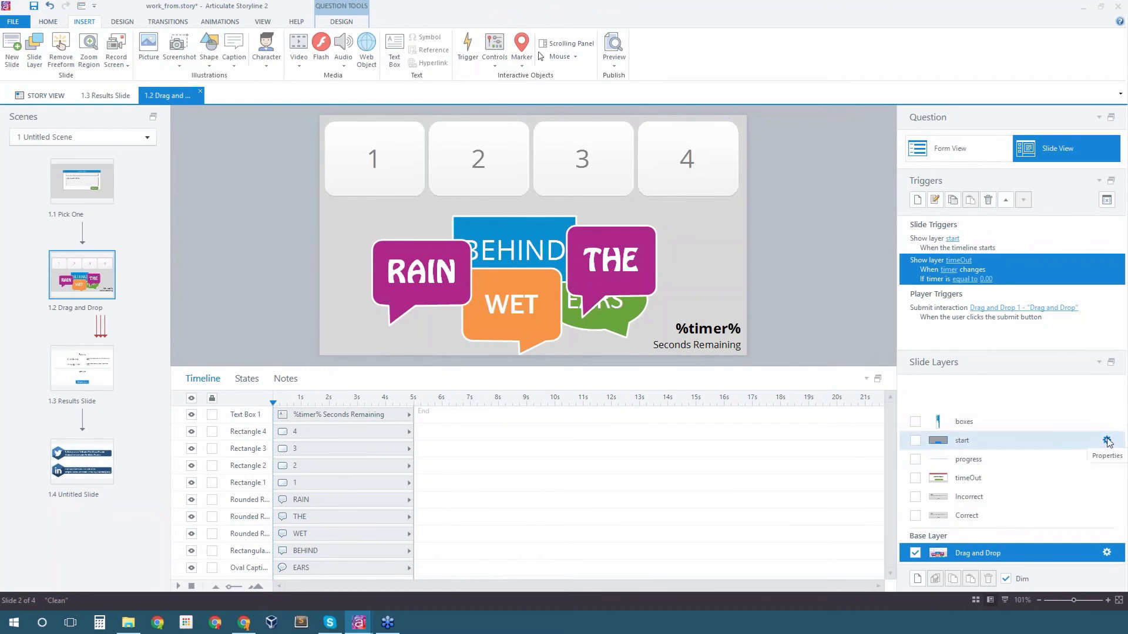
Check the timeOut layer's visibility properties without changing them, and review the timer subtraction triggers on the boxes layer
{"action": "left_click", "coordinate": [1107, 477]}
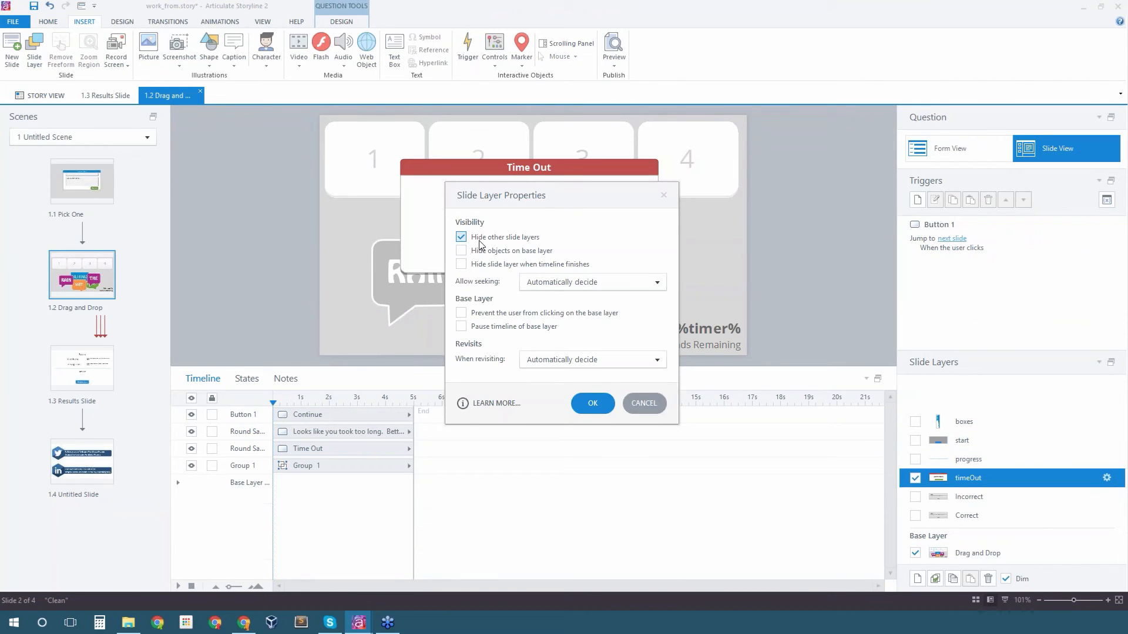
{"action": "left_click", "coordinate": [642, 401]}
{"action": "left_click", "coordinate": [993, 419]}
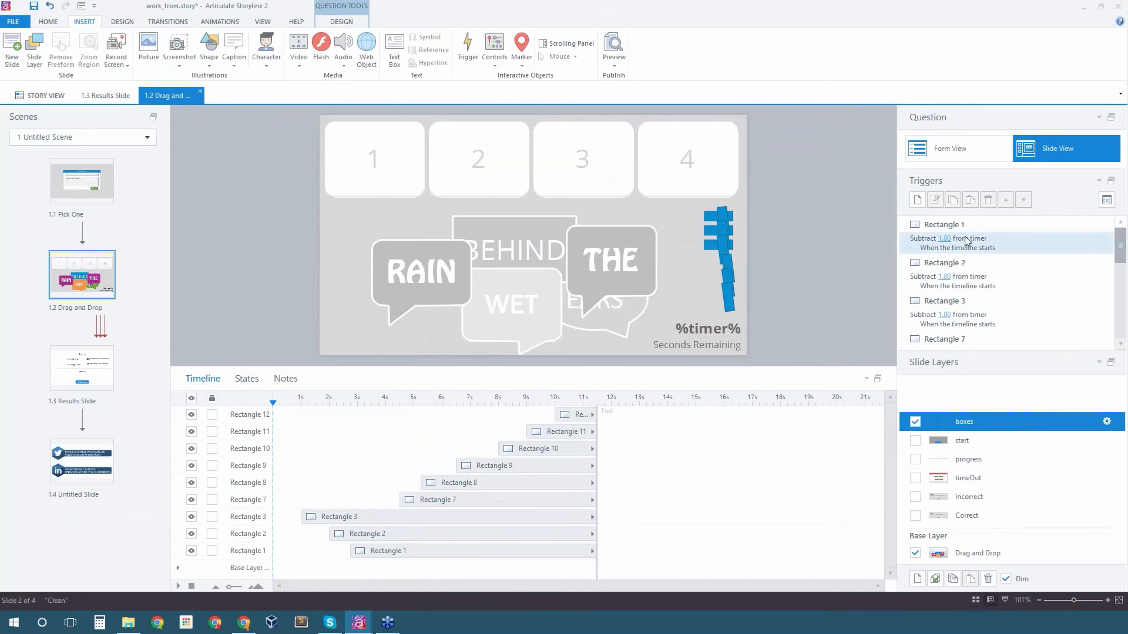
{"action": "left_click_drag", "start_coordinate": [1121, 252], "coordinate": [1122, 322]}
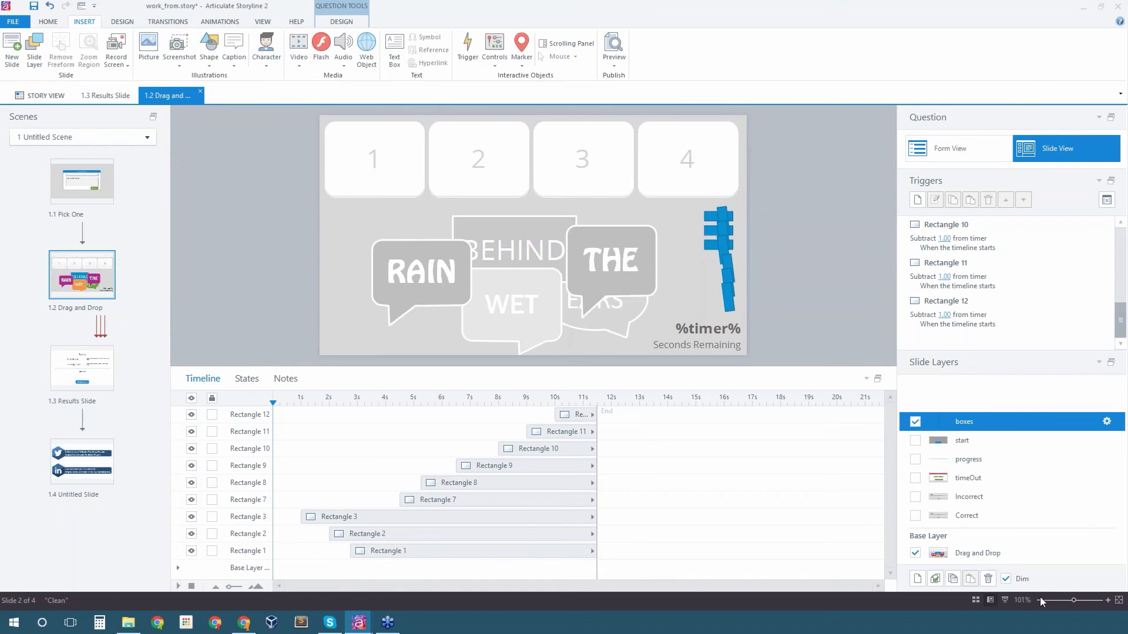
Add a text box reading %timer% to the base layer, in the empty area above the seconds-remaining text
{"action": "left_click", "coordinate": [1025, 556]}
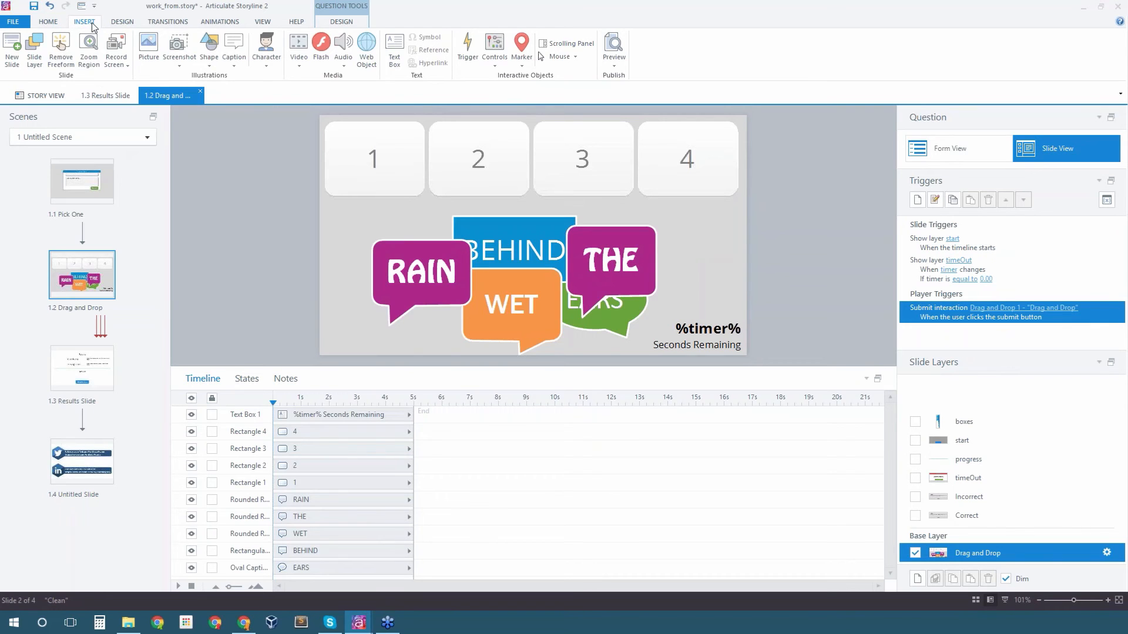
{"action": "left_click", "coordinate": [395, 53]}
{"action": "left_click", "coordinate": [709, 222]}
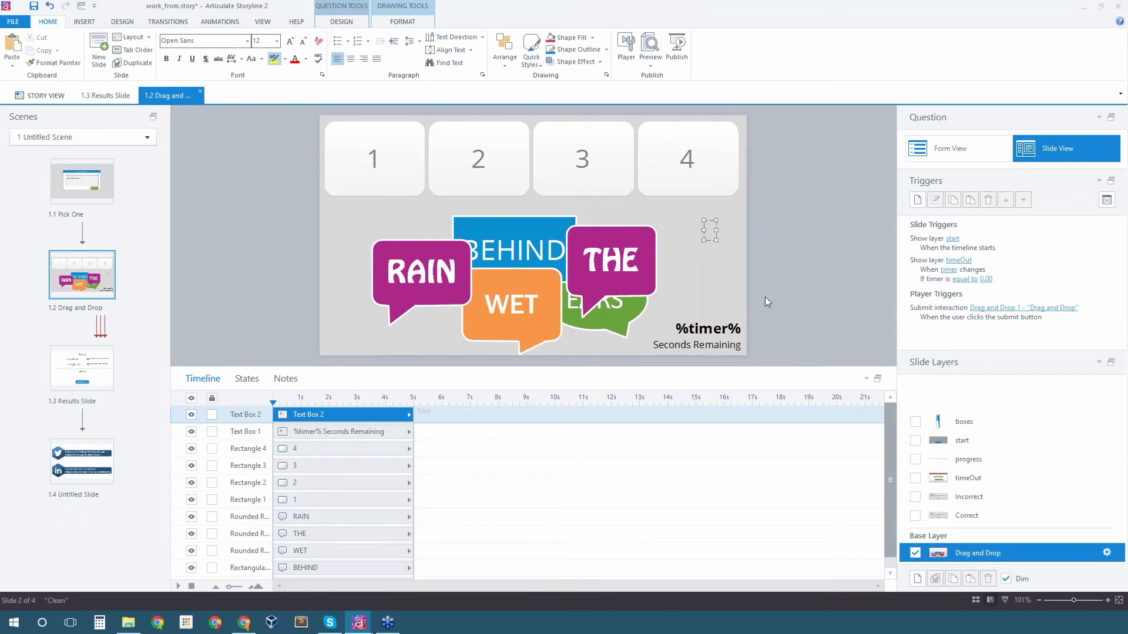
{"action": "type", "text": "%timer%"}
{"action": "left_click_drag", "start_coordinate": [714, 221], "coordinate": [691, 225]}
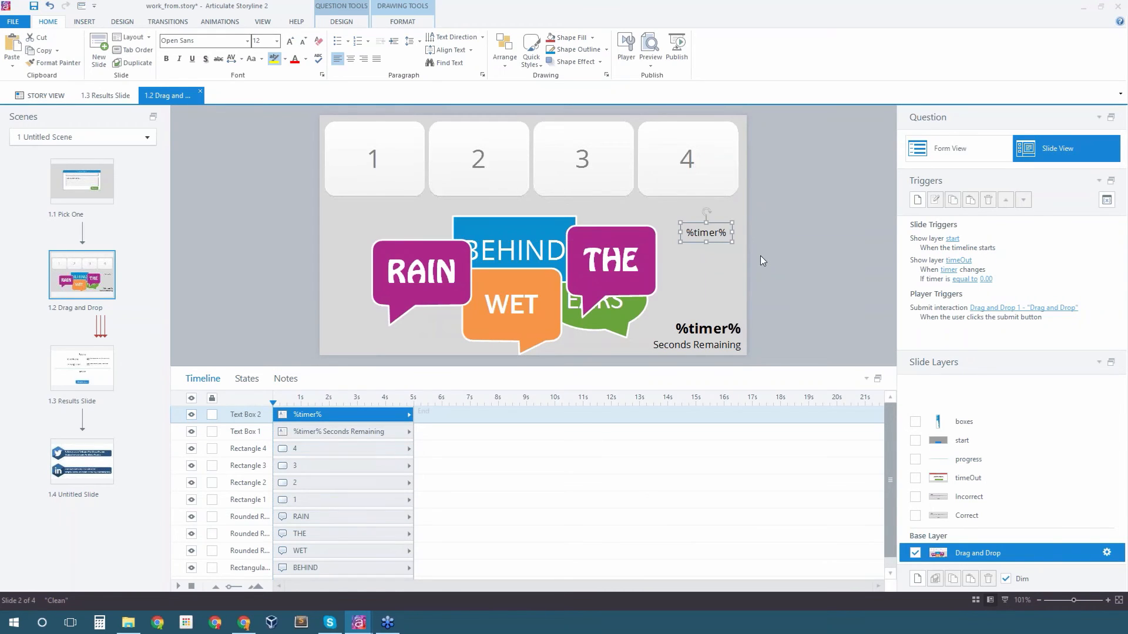
{"action": "left_click", "coordinate": [731, 248]}
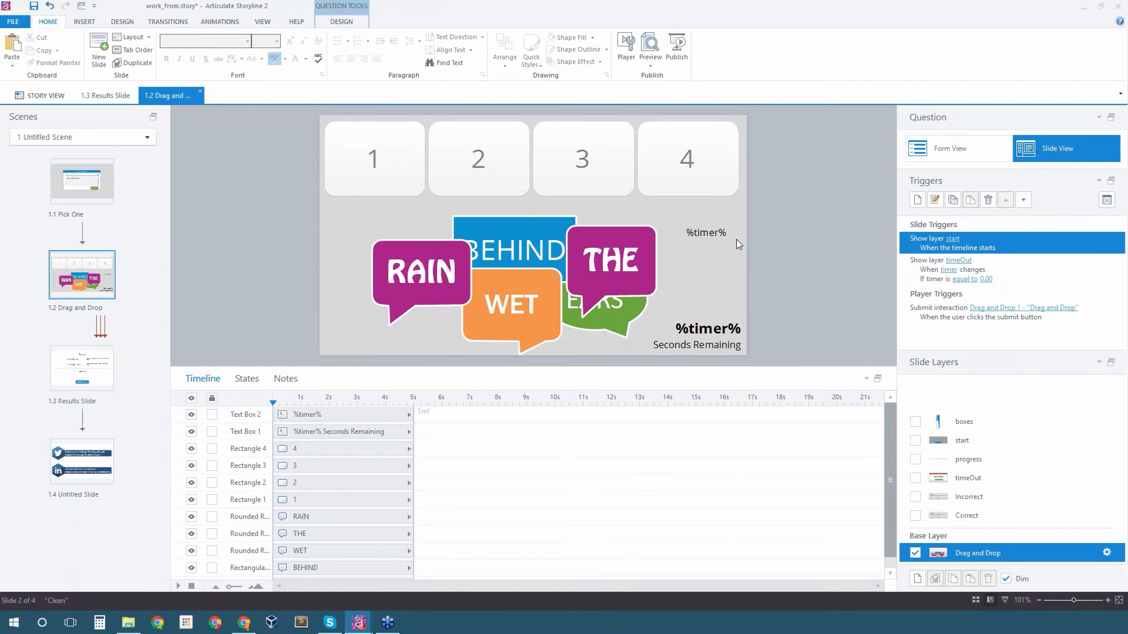
{"action": "left_click", "coordinate": [726, 234]}
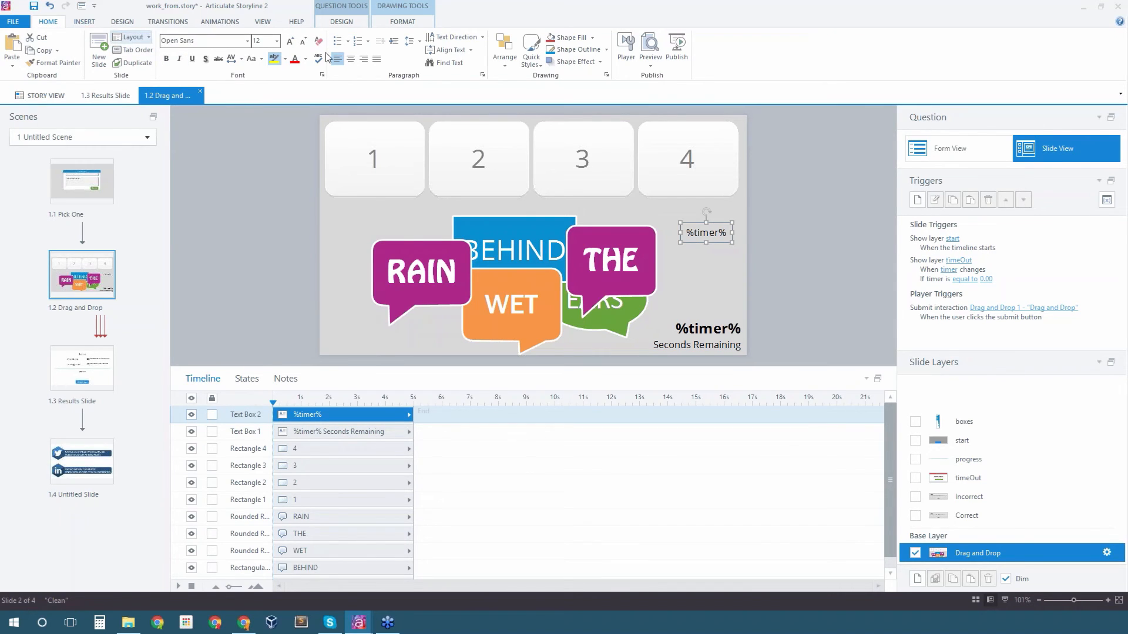
Draw a second text box below the new %timer% text and insert a reference to the timer variable in it
{"action": "left_click", "coordinate": [84, 23]}
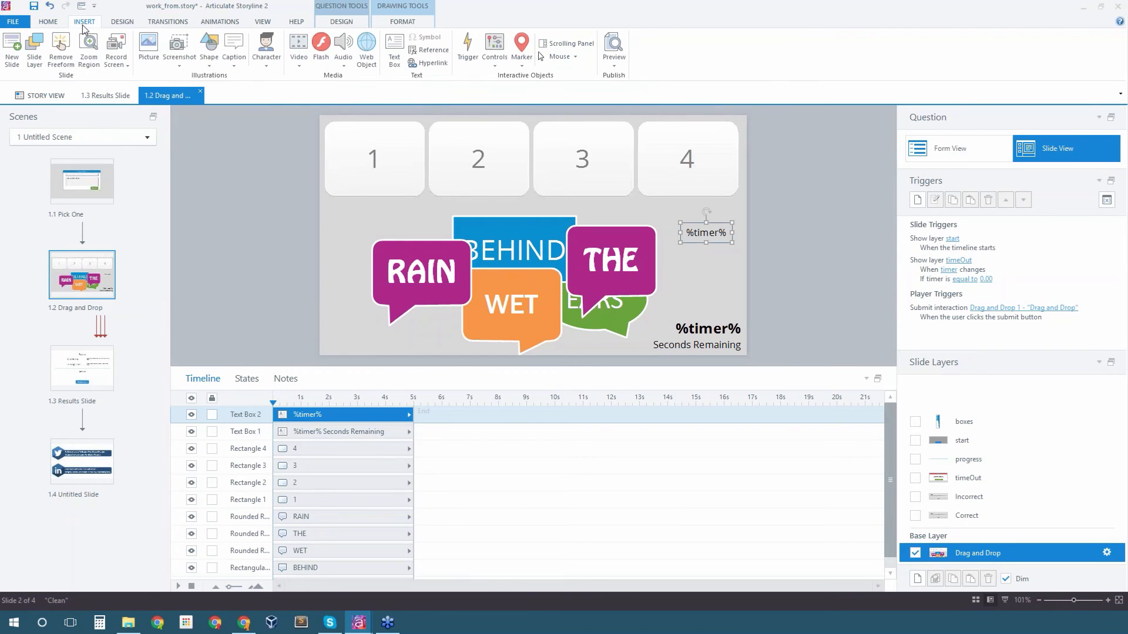
{"action": "left_click", "coordinate": [395, 51]}
{"action": "mouse_move", "coordinate": [667, 255]}
{"action": "left_mouse_down"}
{"action": "mouse_move", "coordinate": [711, 272]}
{"action": "mouse_move", "coordinate": [734, 297]}
{"action": "mouse_move", "coordinate": [738, 274]}
{"action": "left_mouse_up"}
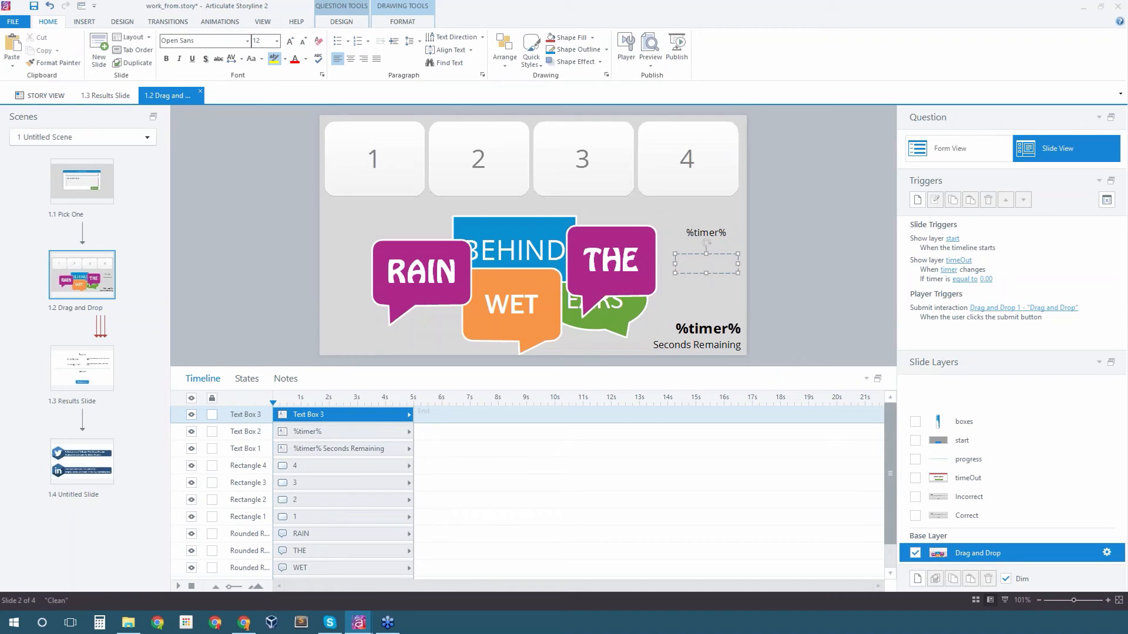
{"action": "left_click", "coordinate": [81, 22]}
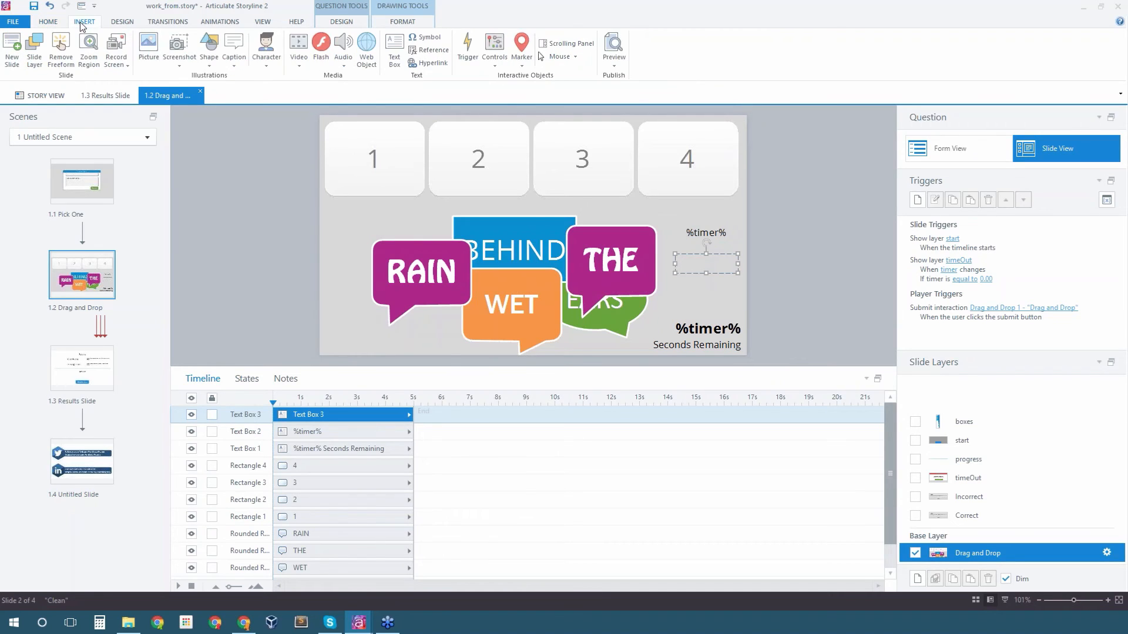
{"action": "left_click", "coordinate": [428, 50]}
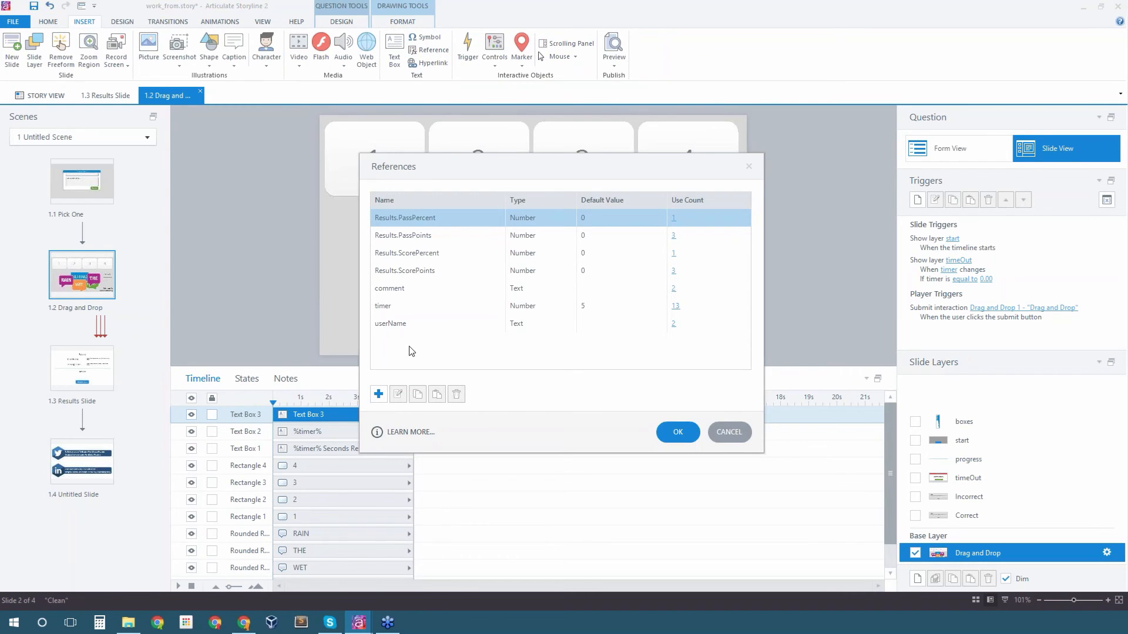
{"action": "left_click", "coordinate": [389, 309]}
{"action": "left_click", "coordinate": [676, 432]}
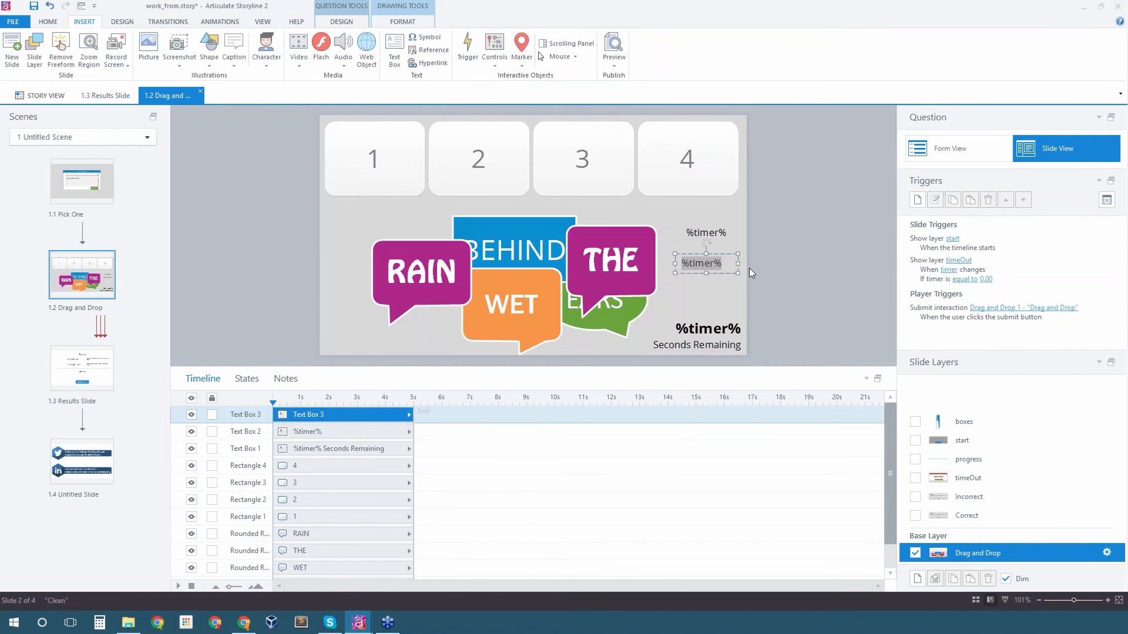
{"action": "left_click", "coordinate": [777, 284]}
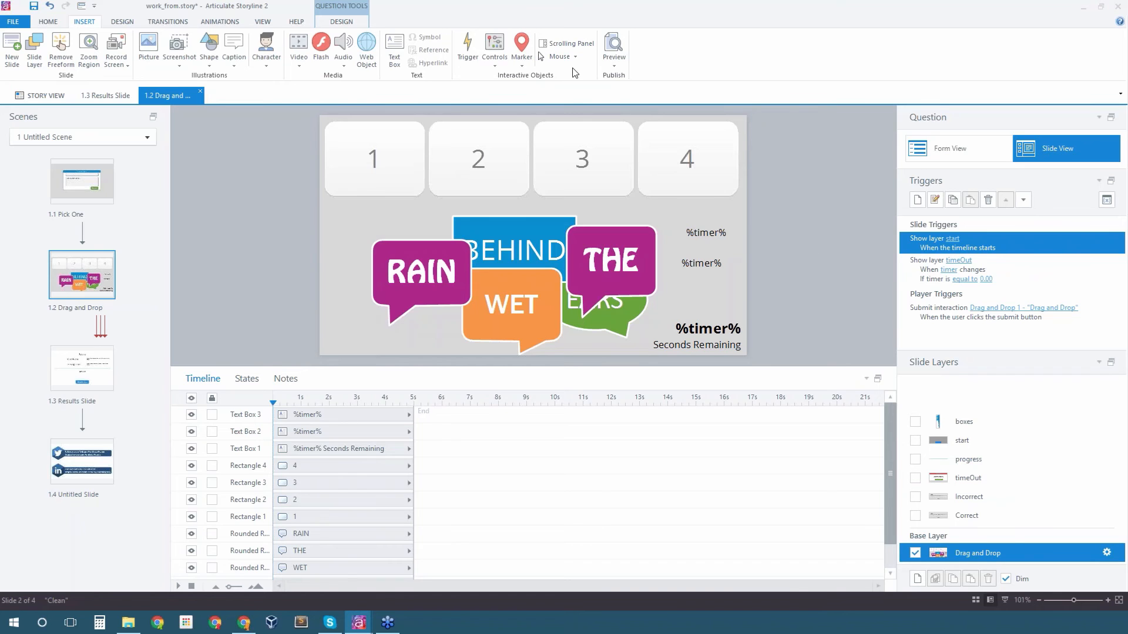
{"action": "left_click", "coordinate": [623, 64]}
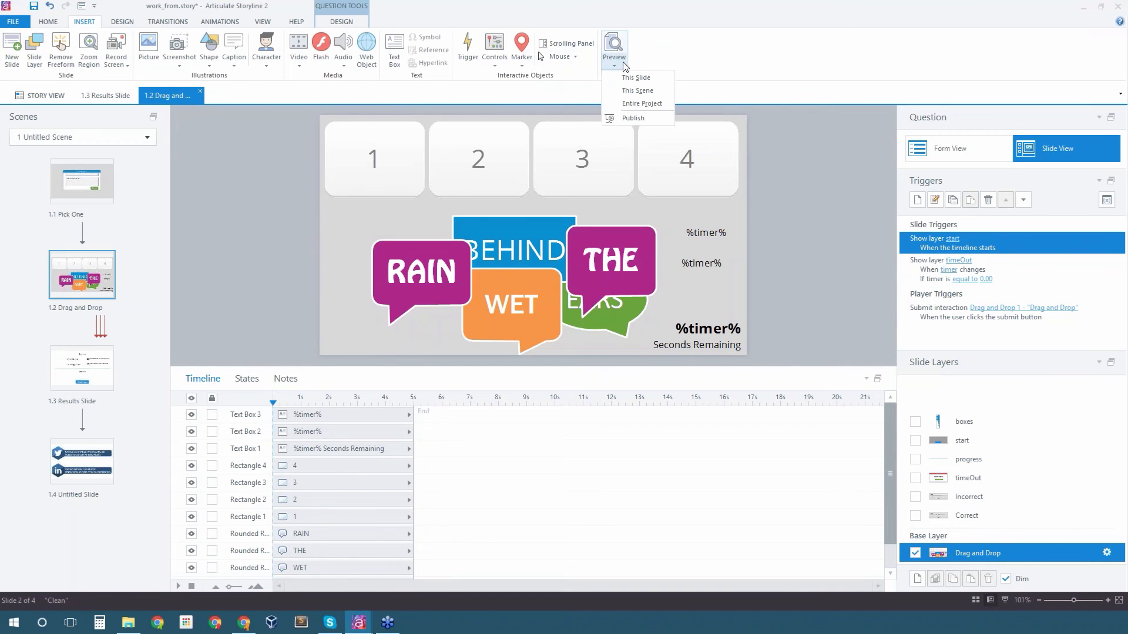
{"action": "left_click", "coordinate": [776, 167]}
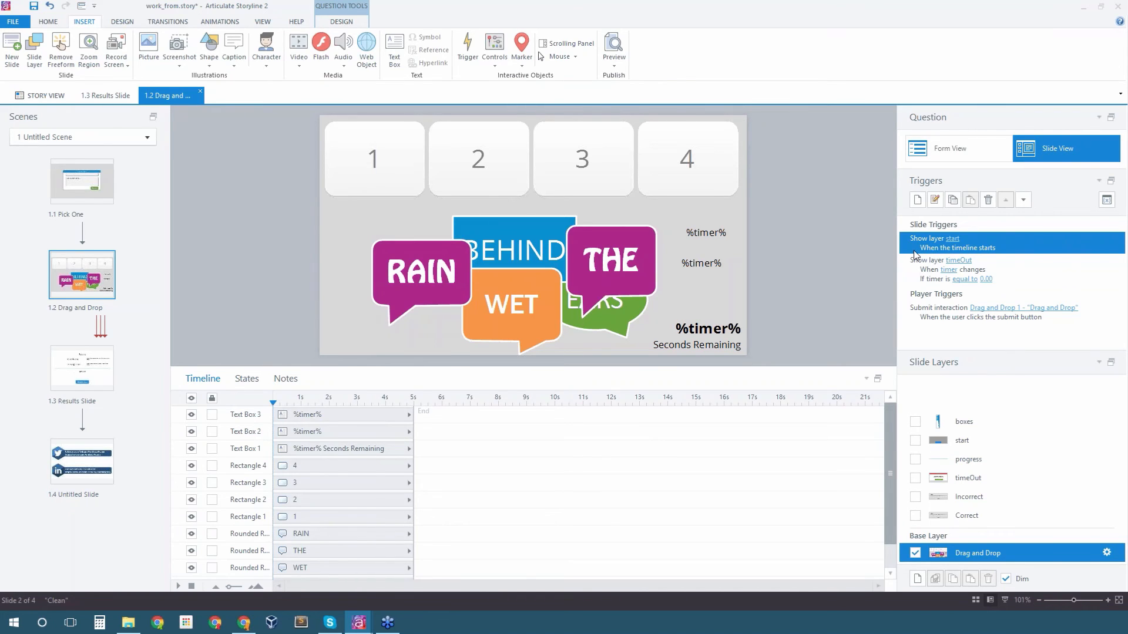
{"action": "left_click", "coordinate": [394, 239]}
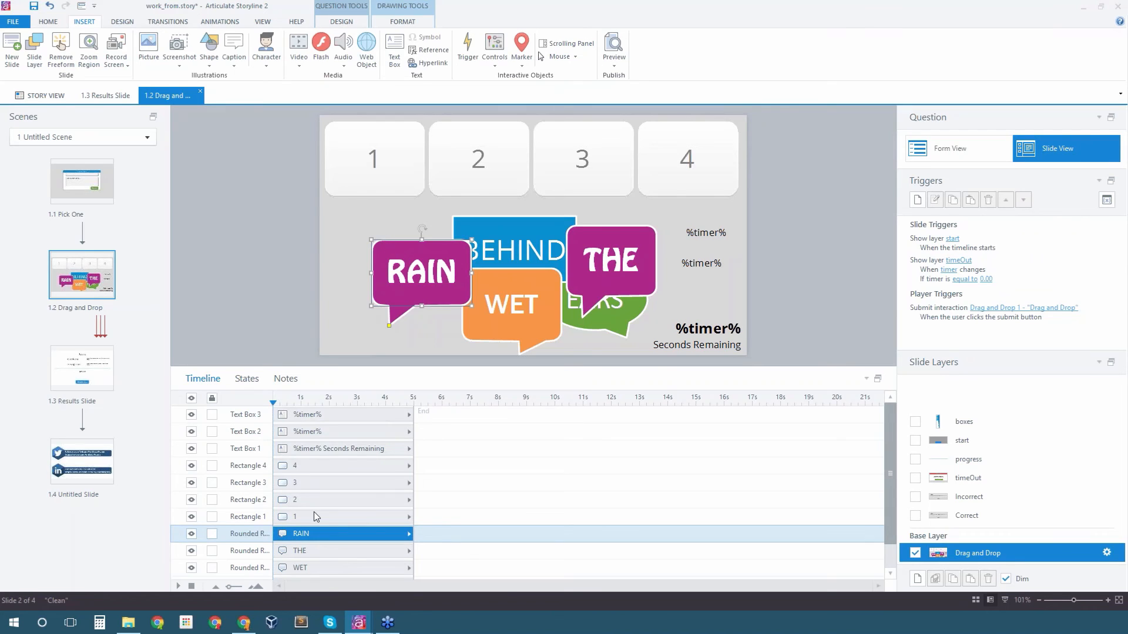
{"action": "left_click_drag", "start_coordinate": [279, 534], "coordinate": [287, 535]}
{"action": "left_click_drag", "start_coordinate": [280, 535], "coordinate": [274, 535]}
On the boxes layer, retime Rectangle 1 to start at 0 s and end at 1 s on the timeline
{"action": "left_click", "coordinate": [967, 423]}
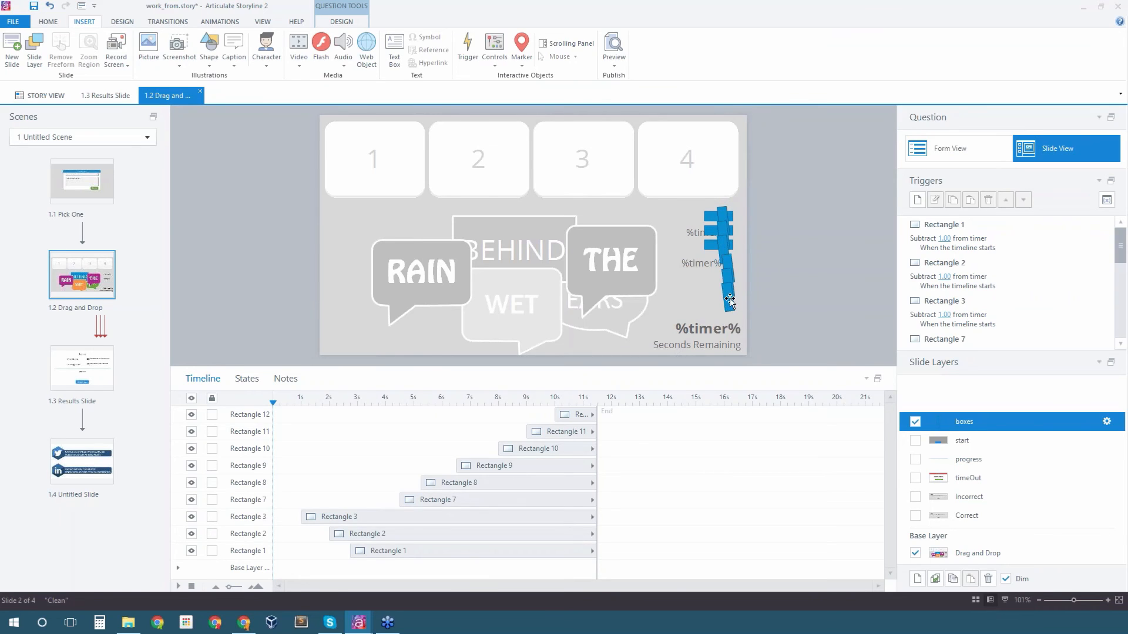
{"action": "left_click_drag", "start_coordinate": [470, 550], "coordinate": [391, 549]}
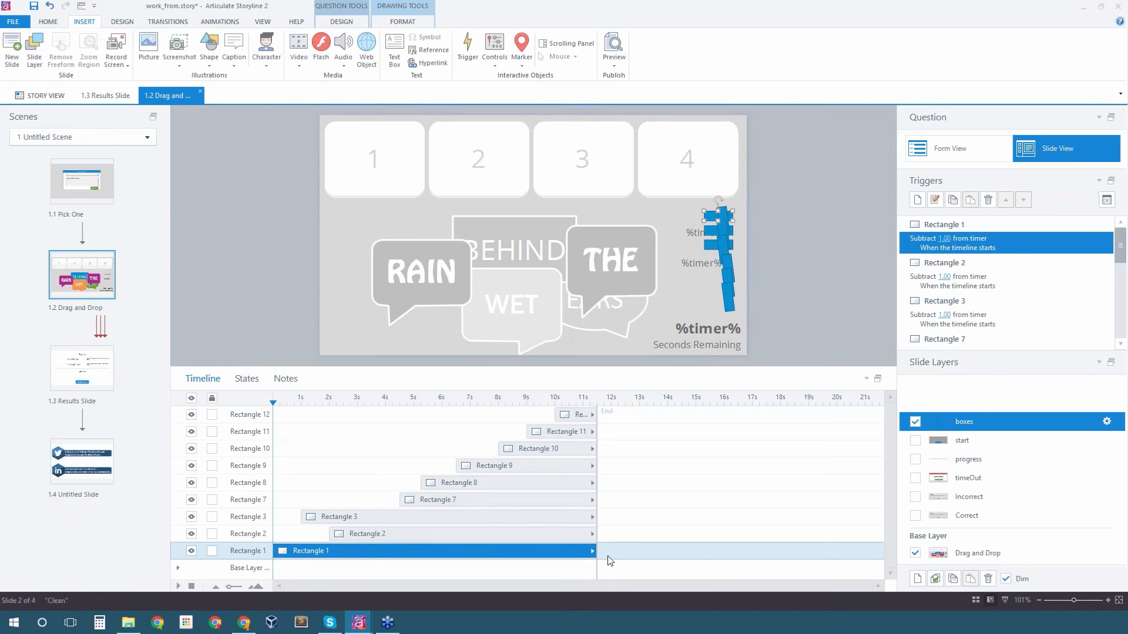
{"action": "left_click_drag", "start_coordinate": [595, 551], "coordinate": [318, 555]}
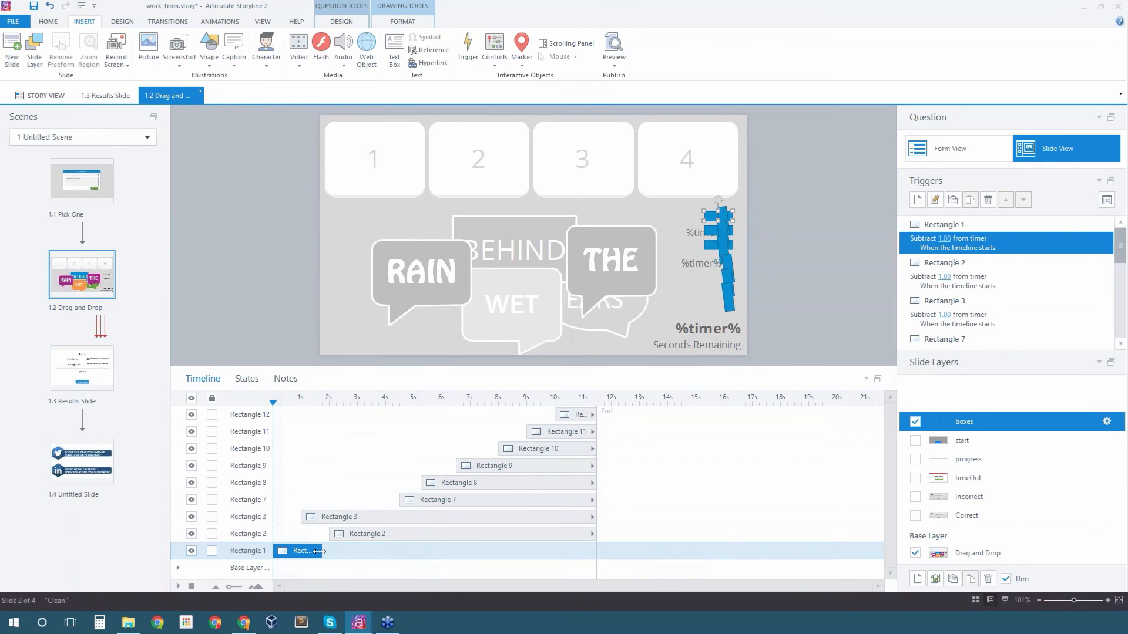
{"action": "left_click_drag", "start_coordinate": [323, 551], "coordinate": [300, 550]}
Select all the blue rectangles on the boxes layer and move them off the slide, beyond its right edge
{"action": "left_click_drag", "start_coordinate": [791, 325], "coordinate": [692, 195]}
{"action": "left_click", "coordinate": [804, 219]}
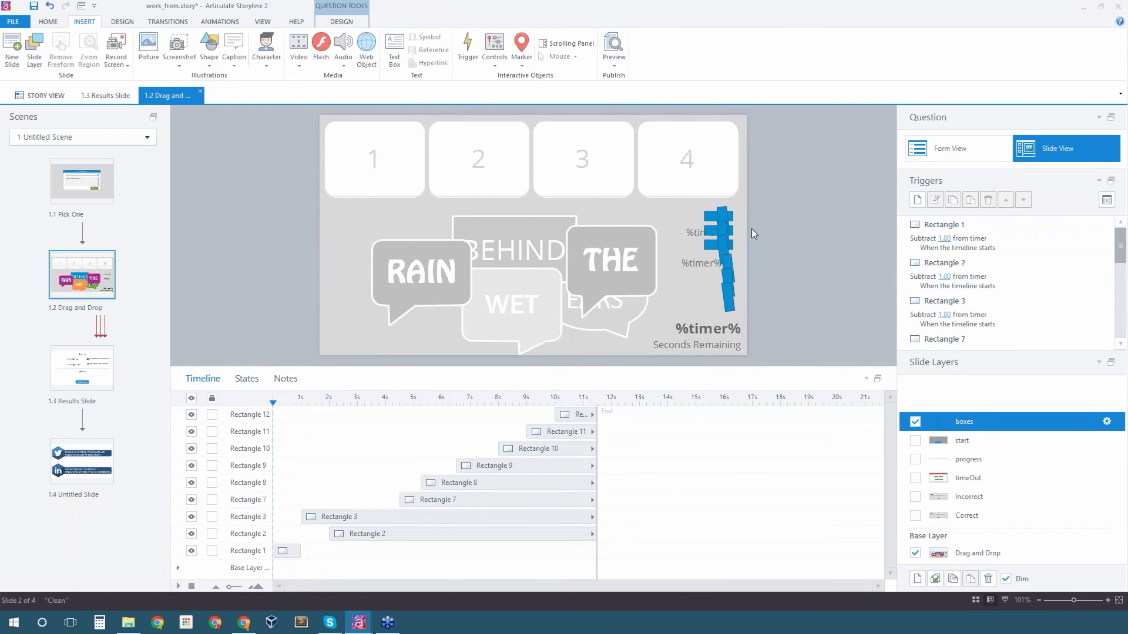
{"action": "left_click_drag", "start_coordinate": [774, 304], "coordinate": [681, 179]}
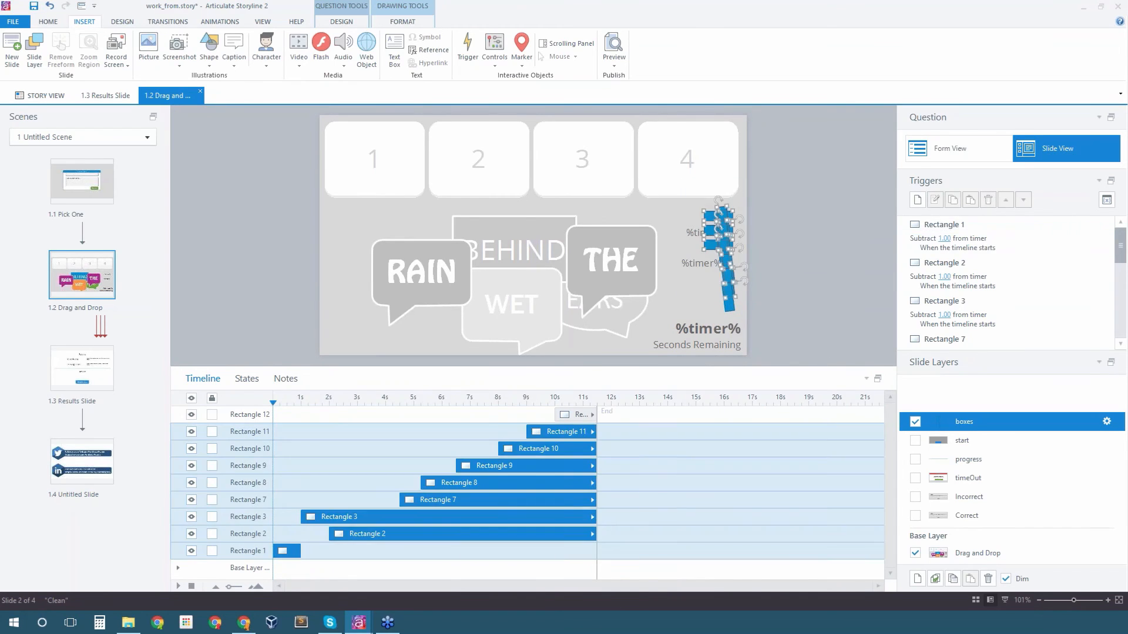
{"action": "left_click_drag", "start_coordinate": [817, 349], "coordinate": [672, 186]}
{"action": "left_click_drag", "start_coordinate": [721, 265], "coordinate": [802, 259]}
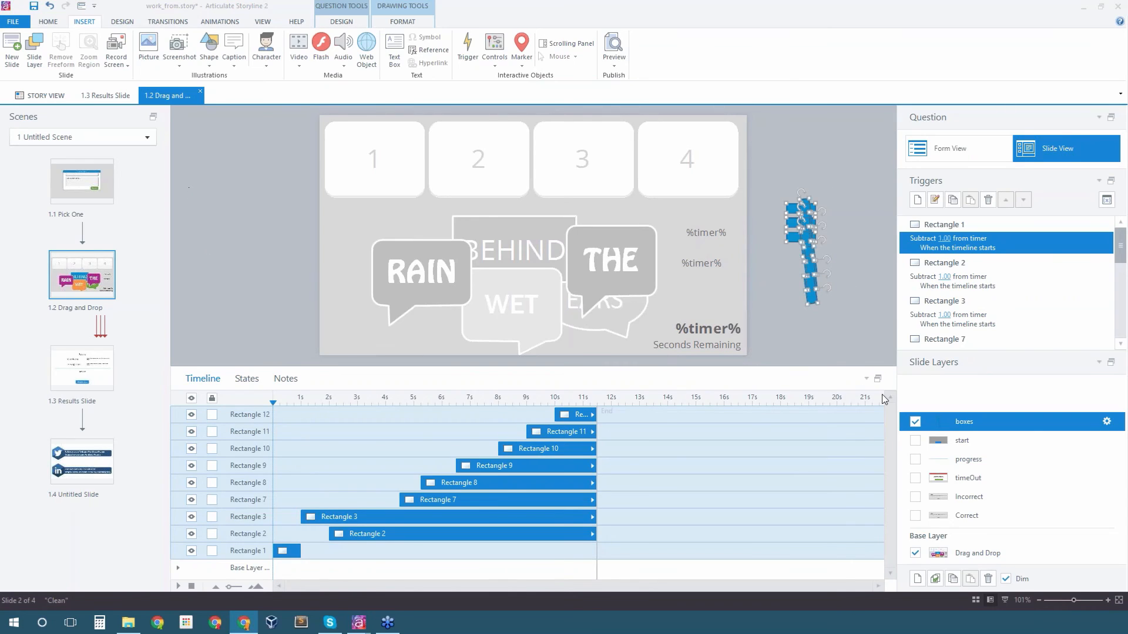
Add a new slide layer and name it looper1
{"action": "left_click_drag", "start_coordinate": [882, 371], "coordinate": [881, 378]}
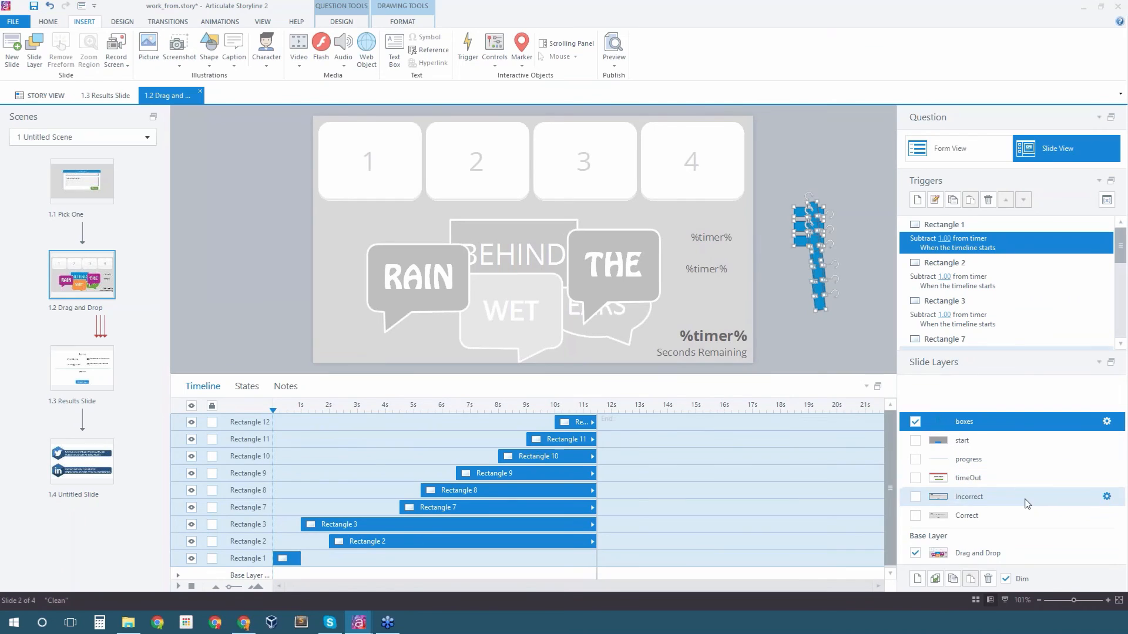
{"action": "left_click", "coordinate": [918, 579]}
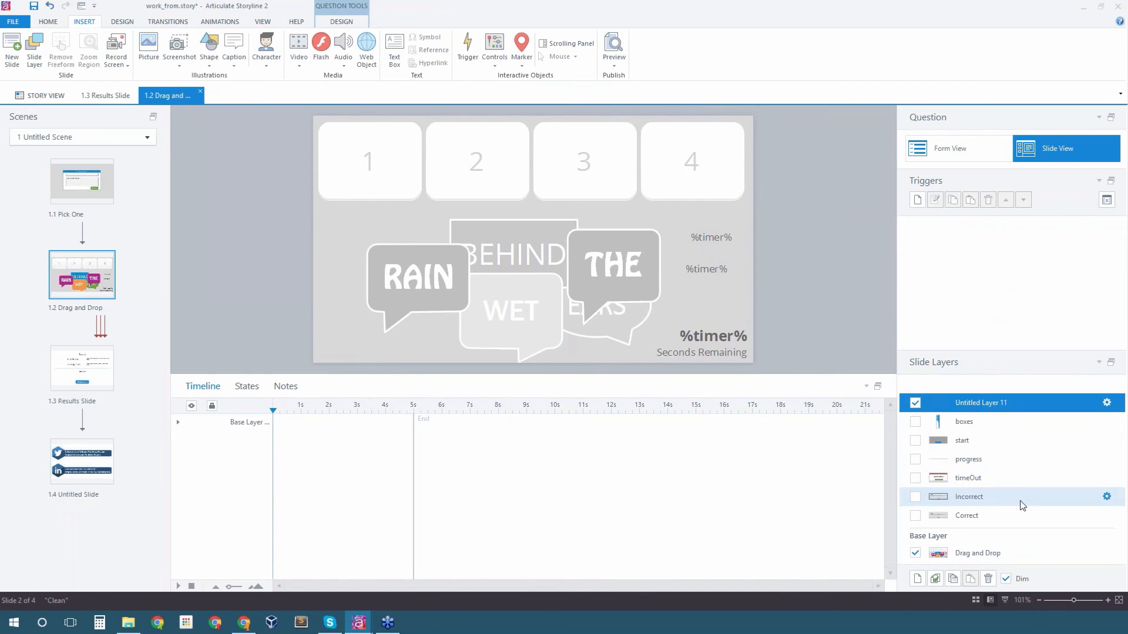
{"action": "double_click", "coordinate": [980, 403]}
{"action": "type", "text": "loope"}
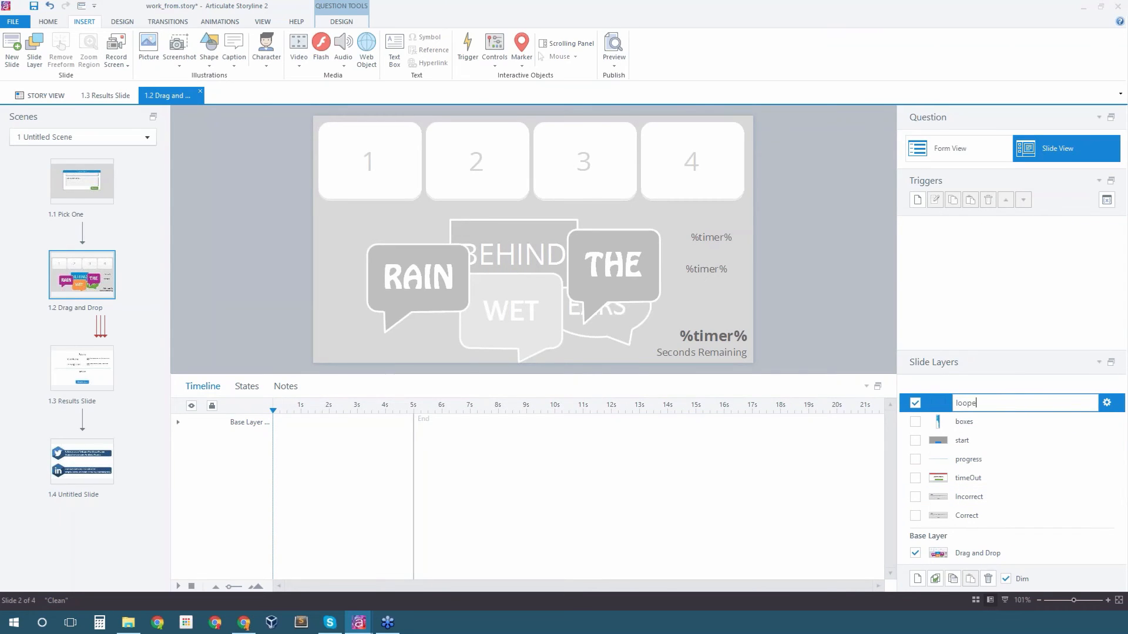
{"action": "type", "text": "r1"}
{"action": "key", "text": "Return"}
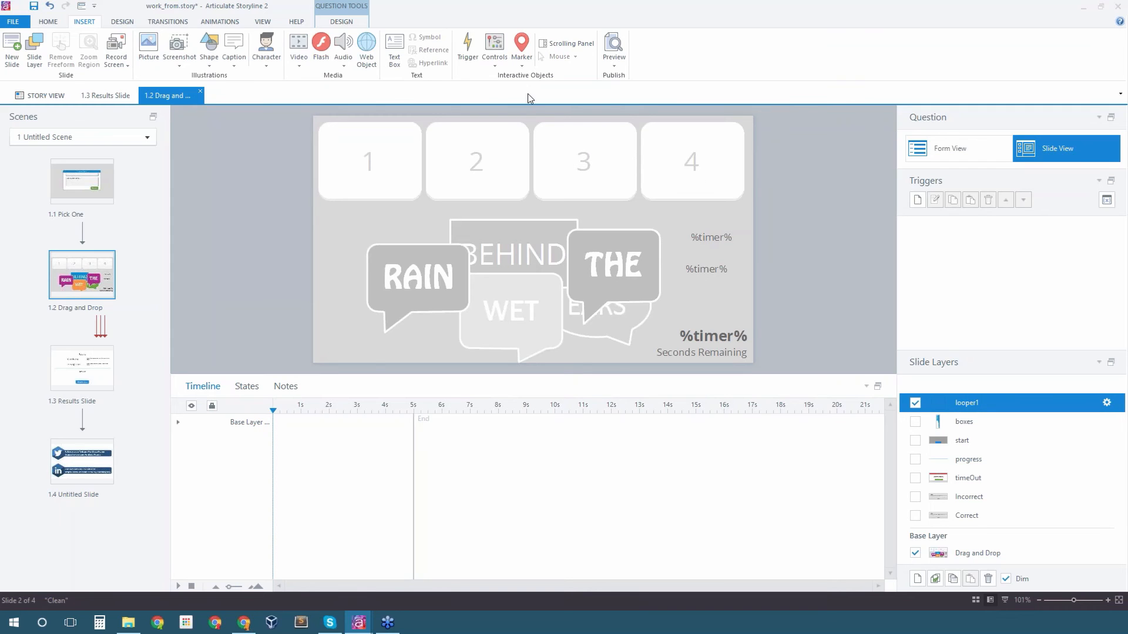
Draw a small oval below drop box 1 on the looper1 layer and shorten the layer's timeline to 1 second
{"action": "left_click", "coordinate": [209, 65]}
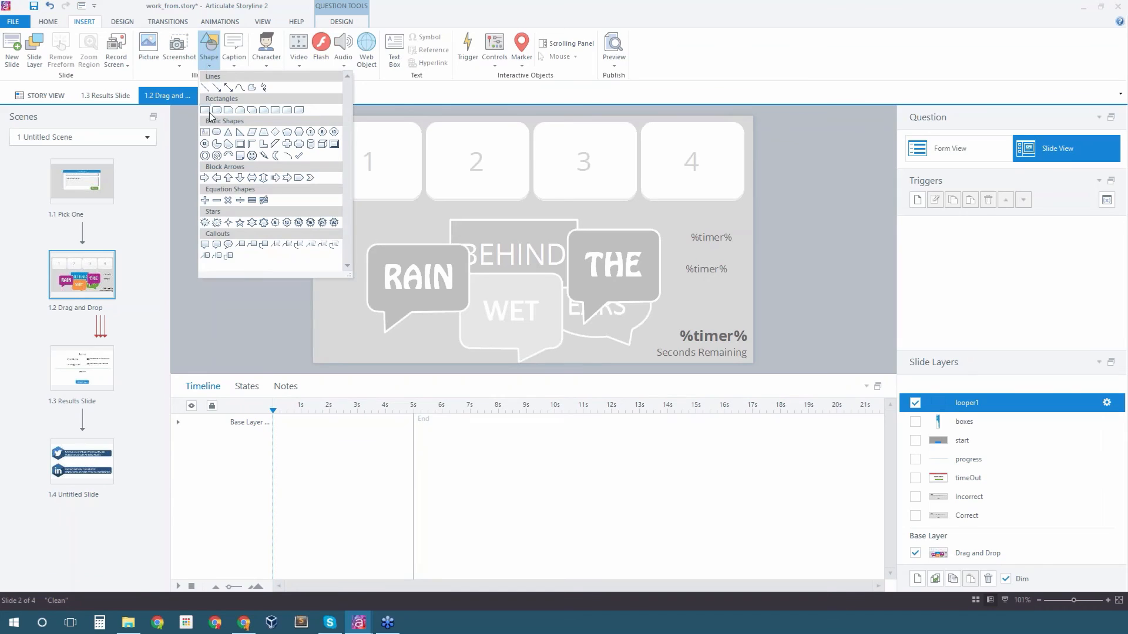
{"action": "left_click", "coordinate": [217, 131]}
{"action": "left_click", "coordinate": [330, 216]}
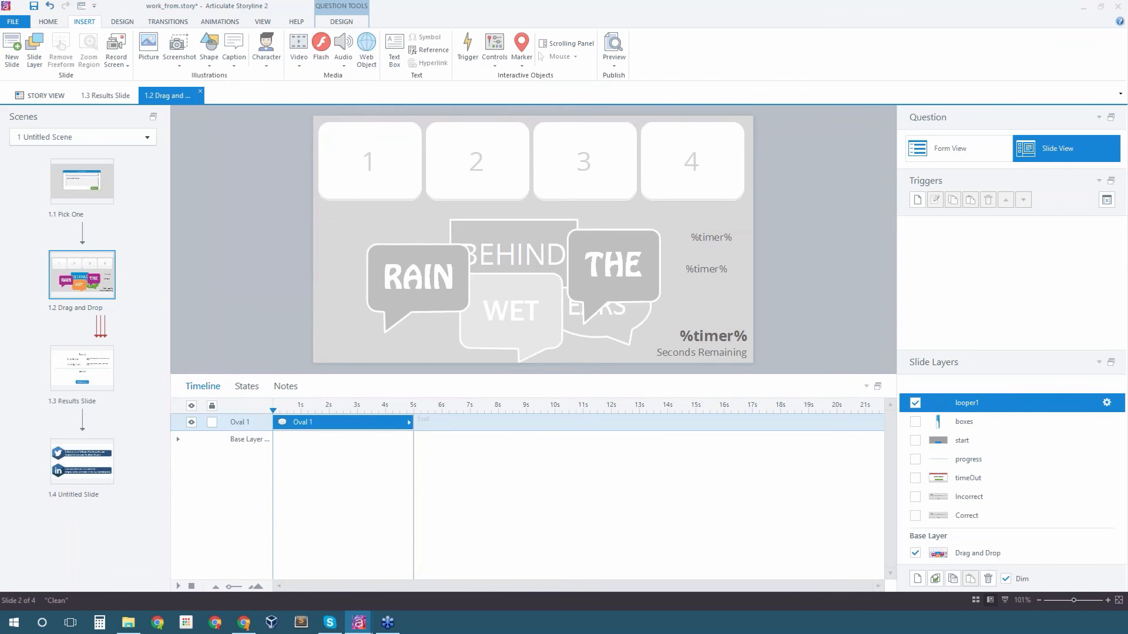
{"action": "left_click_drag", "start_coordinate": [330, 216], "coordinate": [353, 240]}
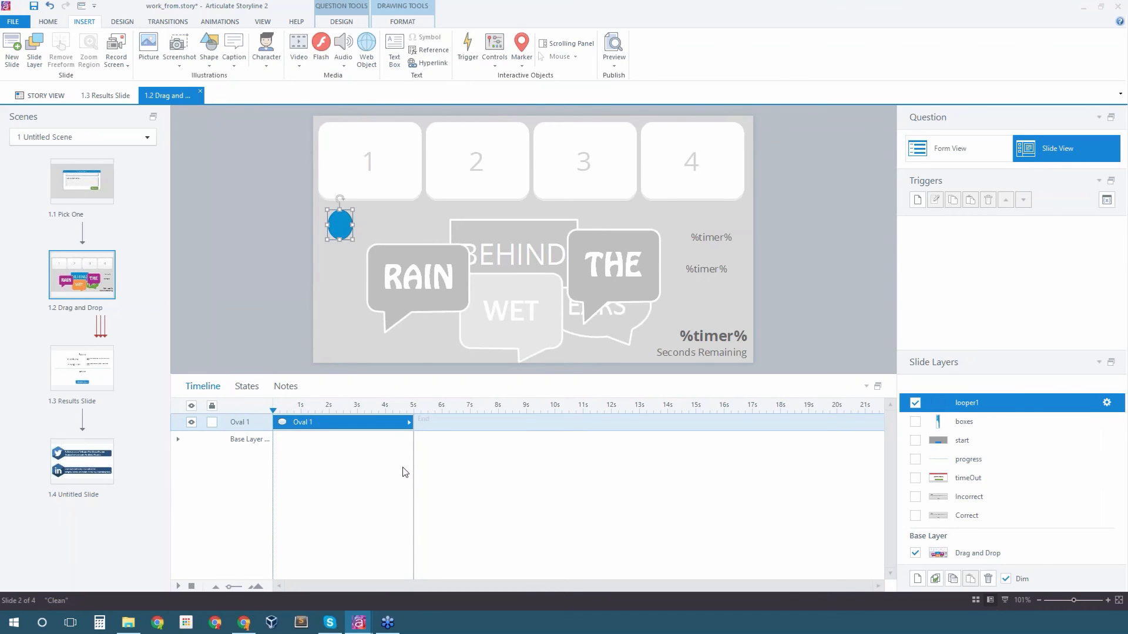
{"action": "left_click", "coordinate": [413, 426]}
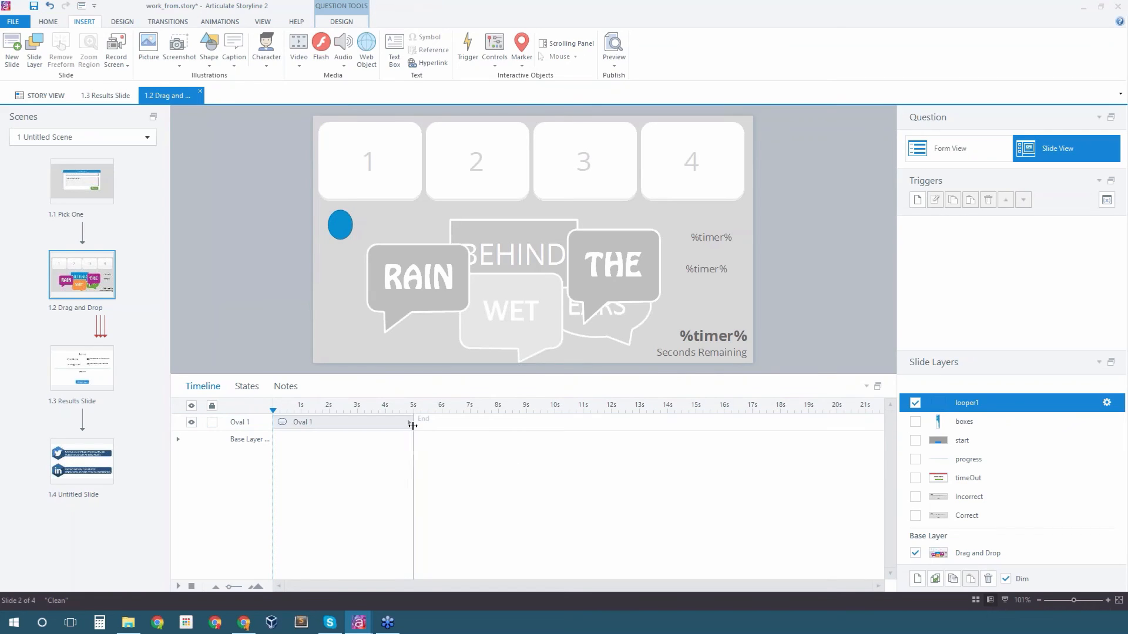
{"action": "left_click_drag", "start_coordinate": [413, 425], "coordinate": [299, 420]}
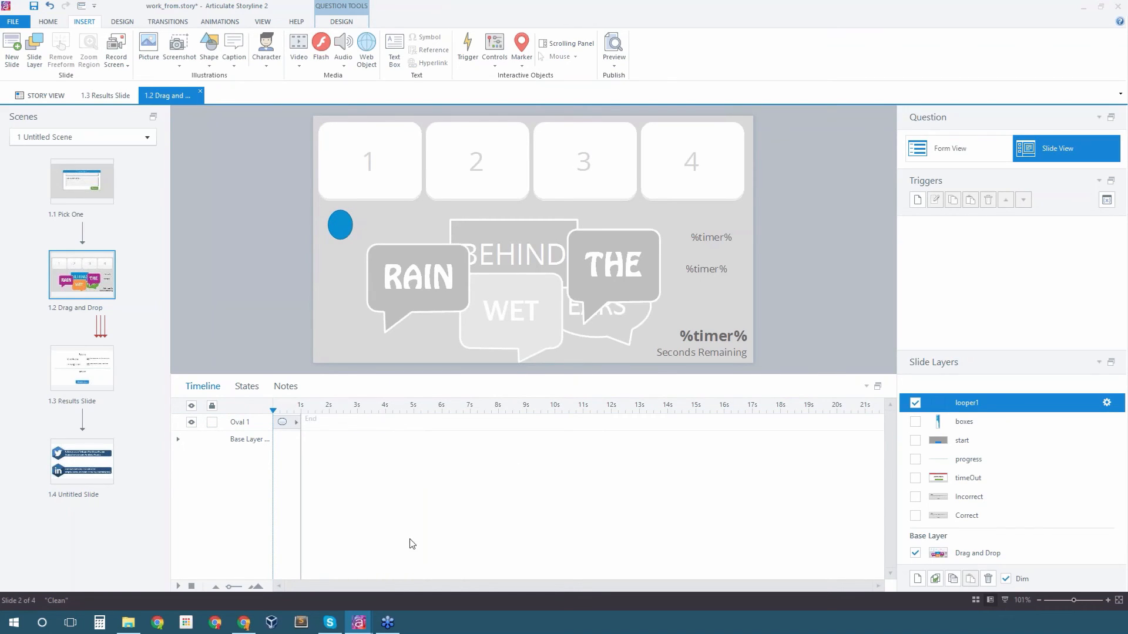
Add a trigger to the looper1 layer that subtracts 1 from the timer variable when the layer's timeline ends
{"action": "left_click", "coordinate": [917, 201]}
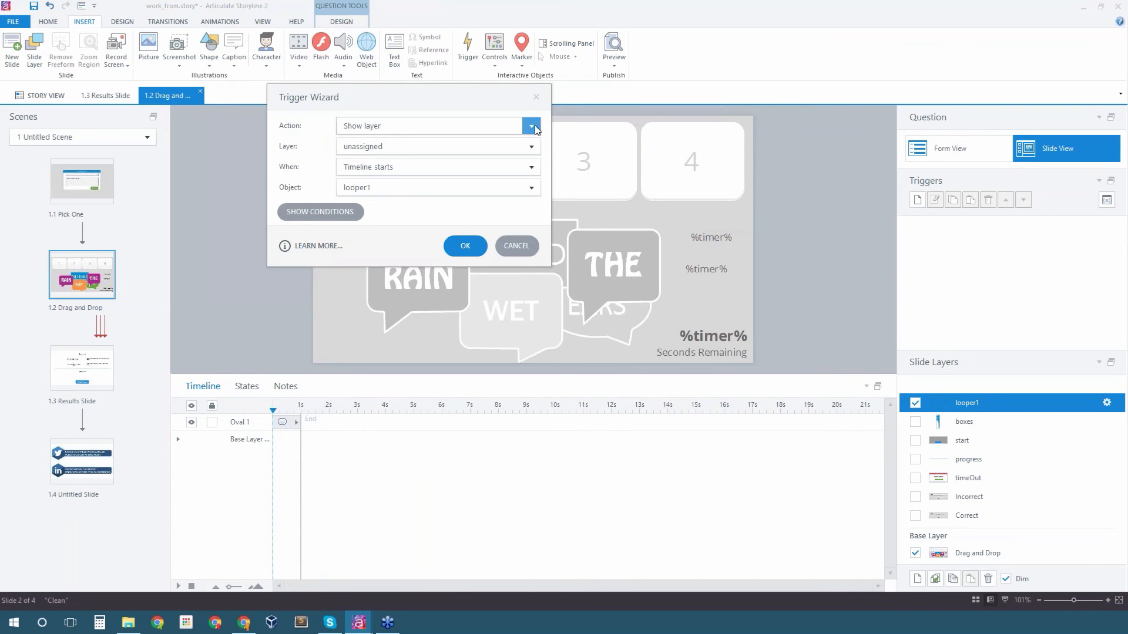
{"action": "left_click", "coordinate": [531, 125]}
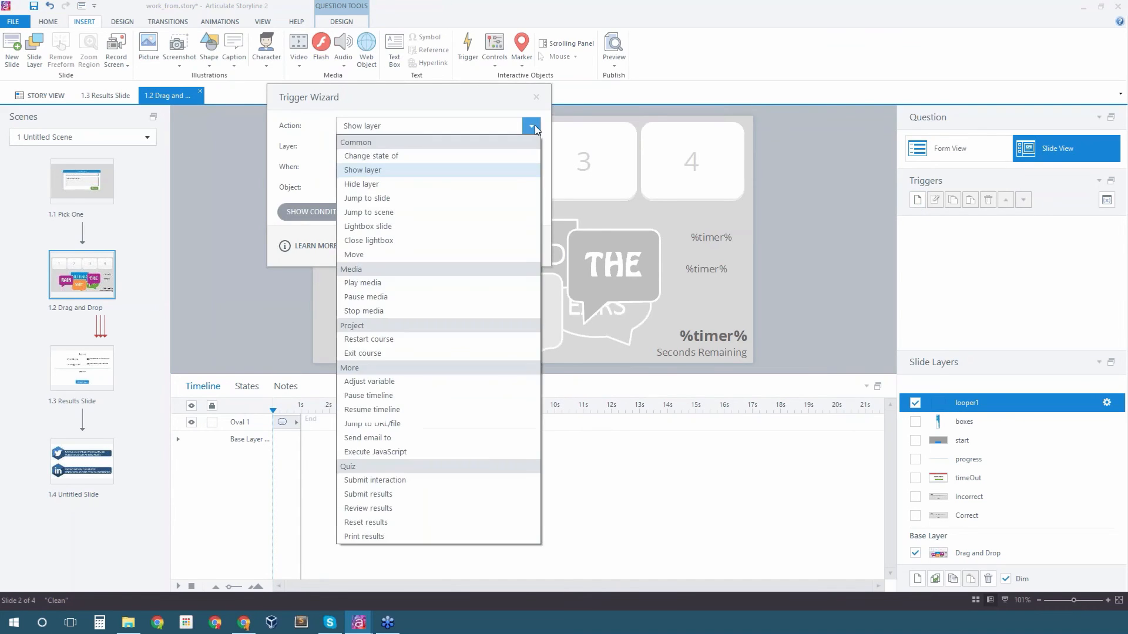
{"action": "left_click", "coordinate": [369, 381]}
{"action": "left_click", "coordinate": [424, 148]}
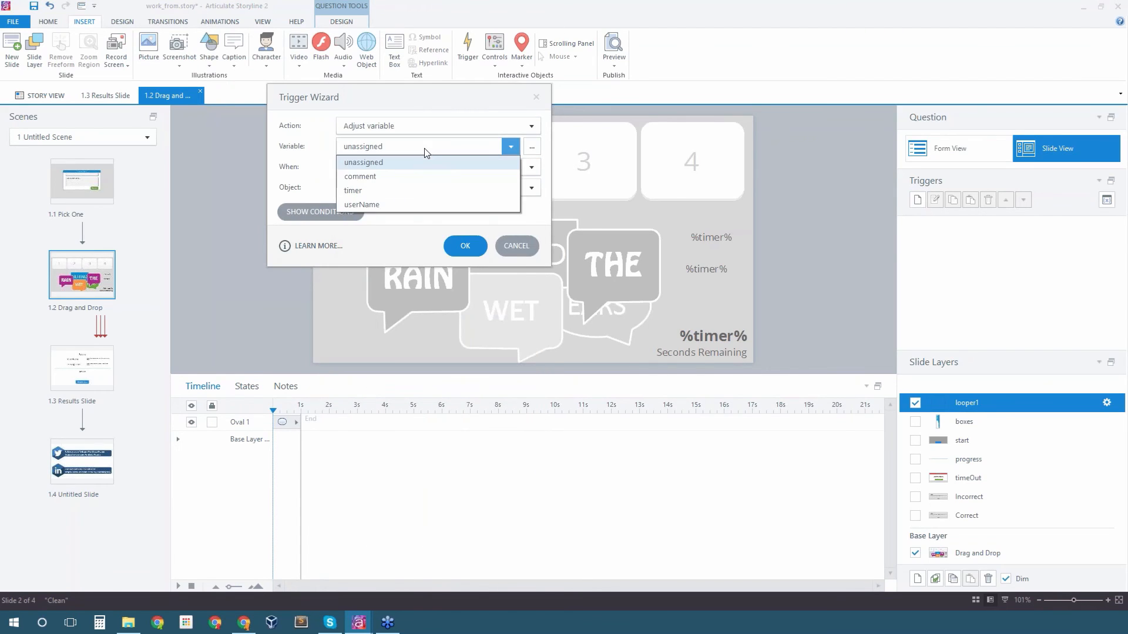
{"action": "left_click", "coordinate": [361, 190]}
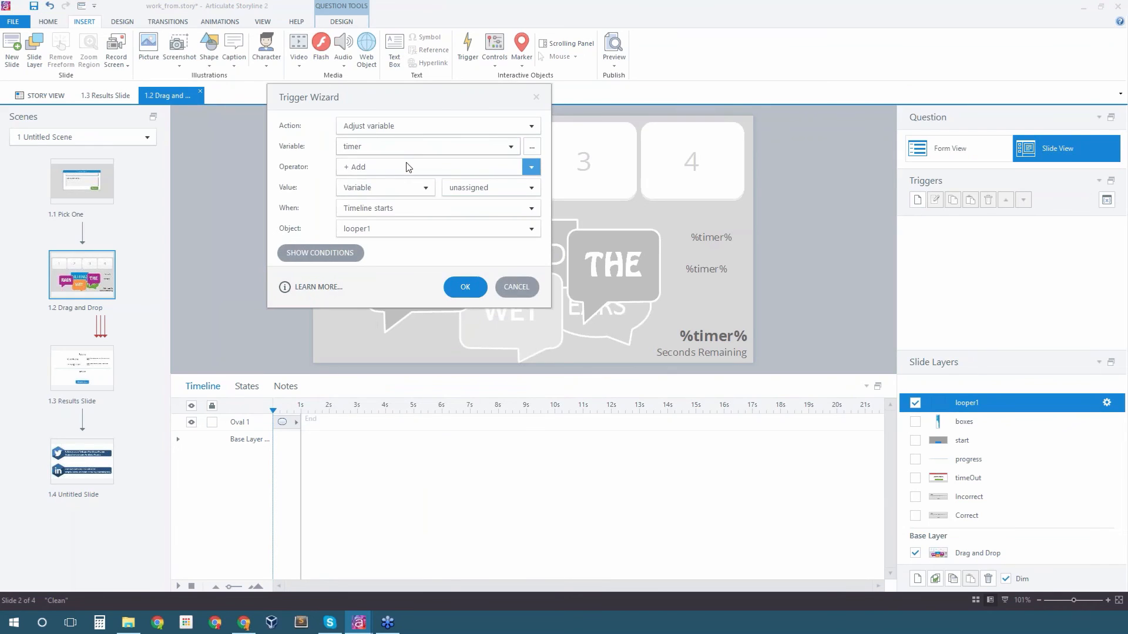
{"action": "left_click", "coordinate": [408, 167]}
{"action": "left_click", "coordinate": [376, 193]}
{"action": "left_click", "coordinate": [425, 188]}
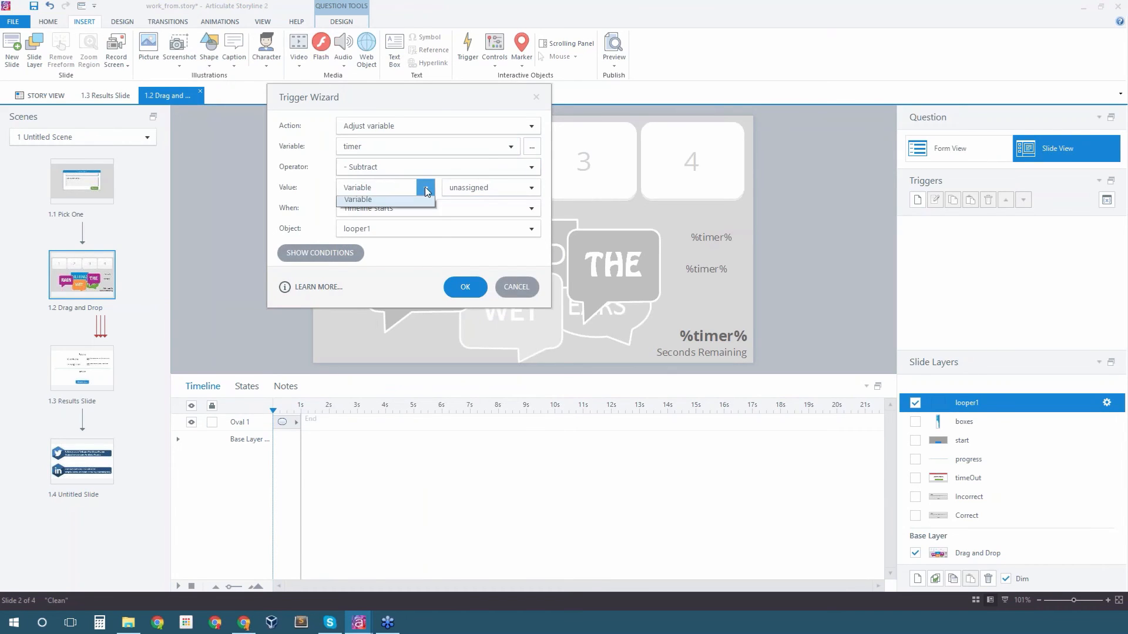
{"action": "left_click", "coordinate": [401, 203]}
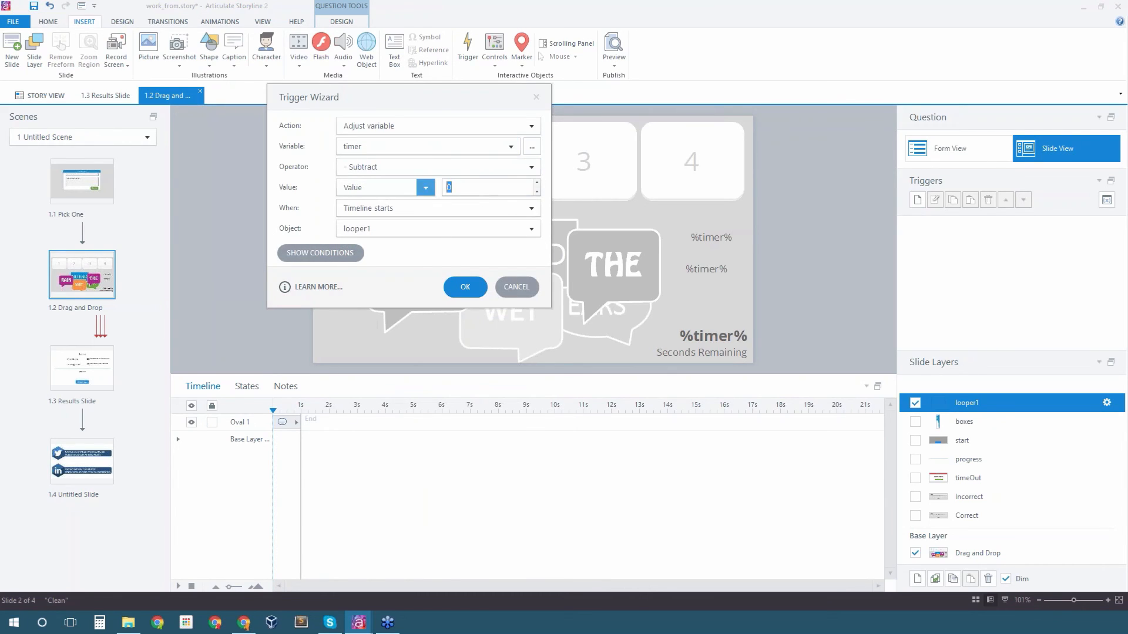
{"action": "type", "text": "1"}
{"action": "left_click", "coordinate": [435, 210]}
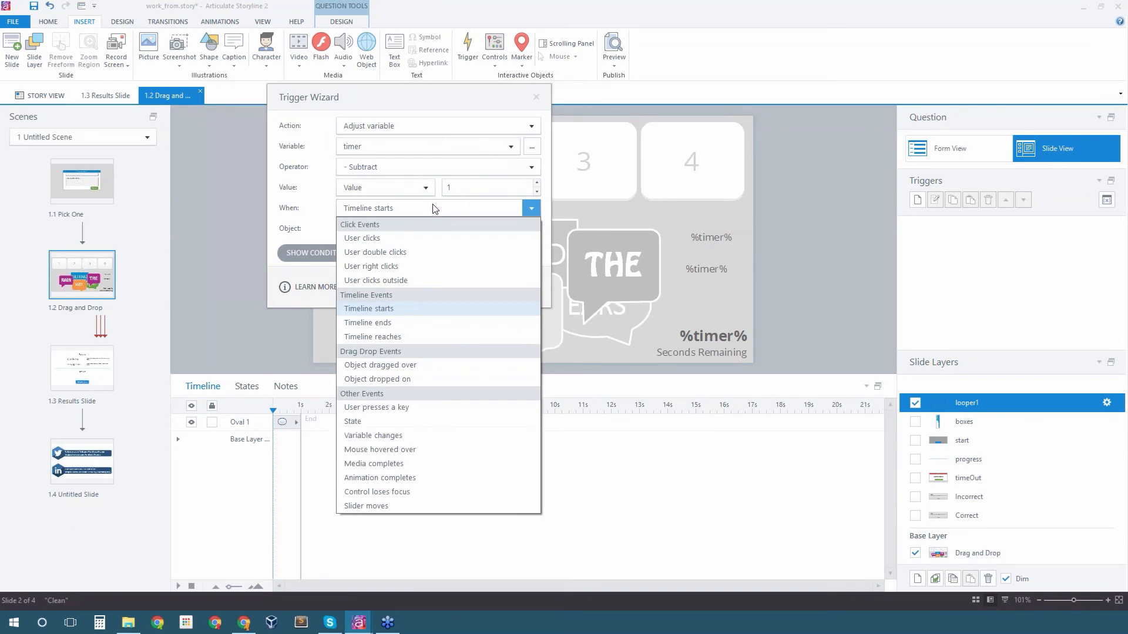
{"action": "left_click", "coordinate": [388, 323]}
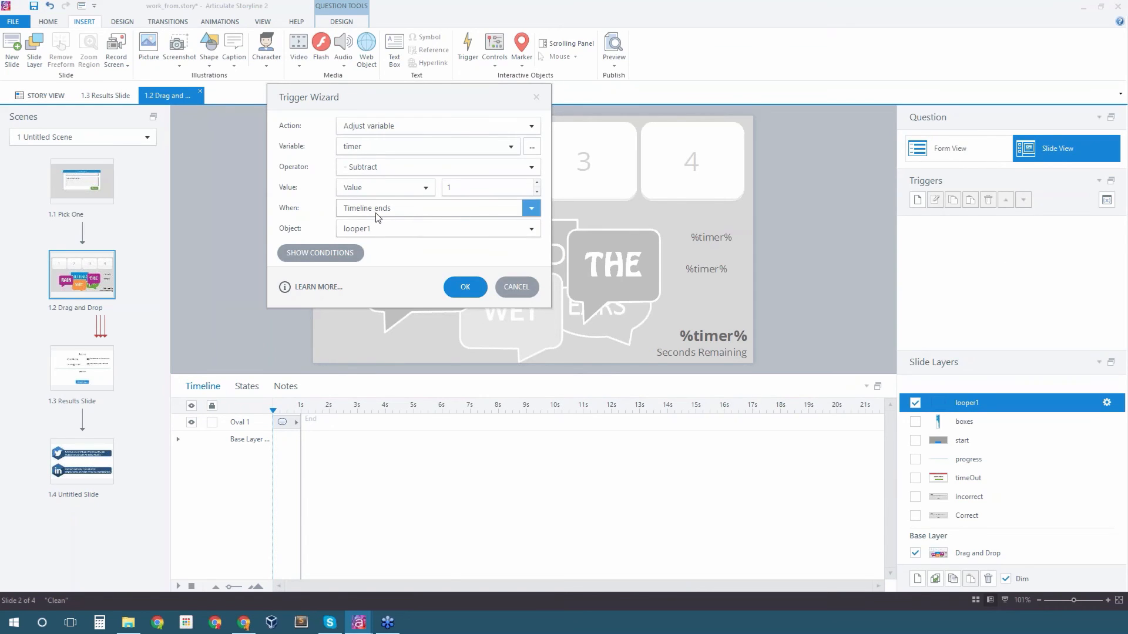
{"action": "left_click", "coordinate": [466, 288]}
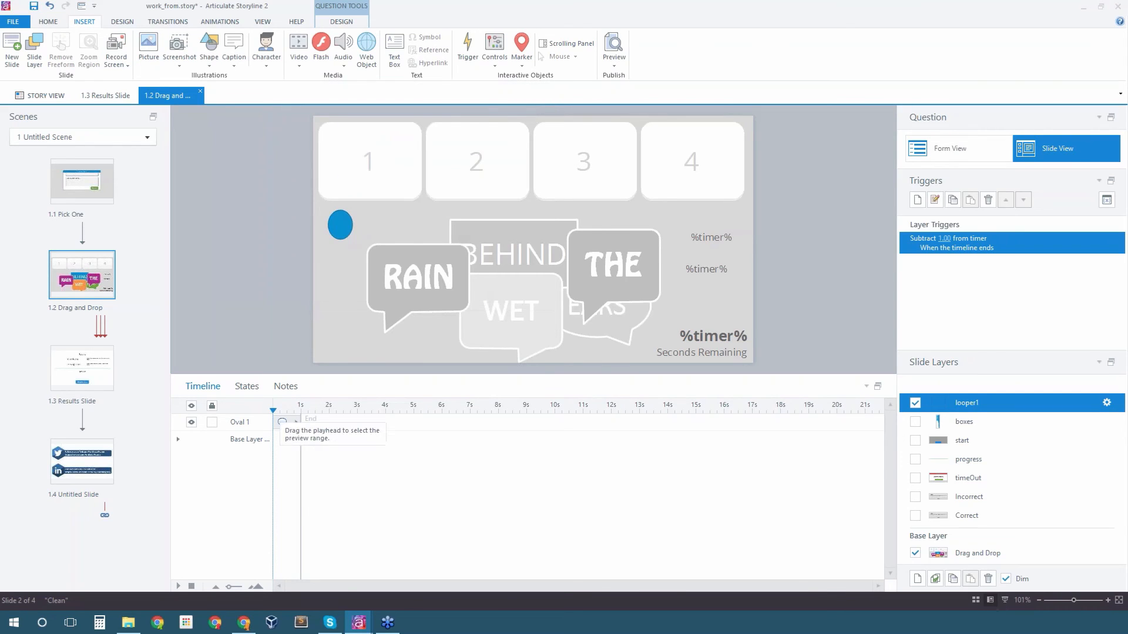
Change the trigger of the start layer's button so that it shows the looper1 layer
{"action": "left_click", "coordinate": [973, 552]}
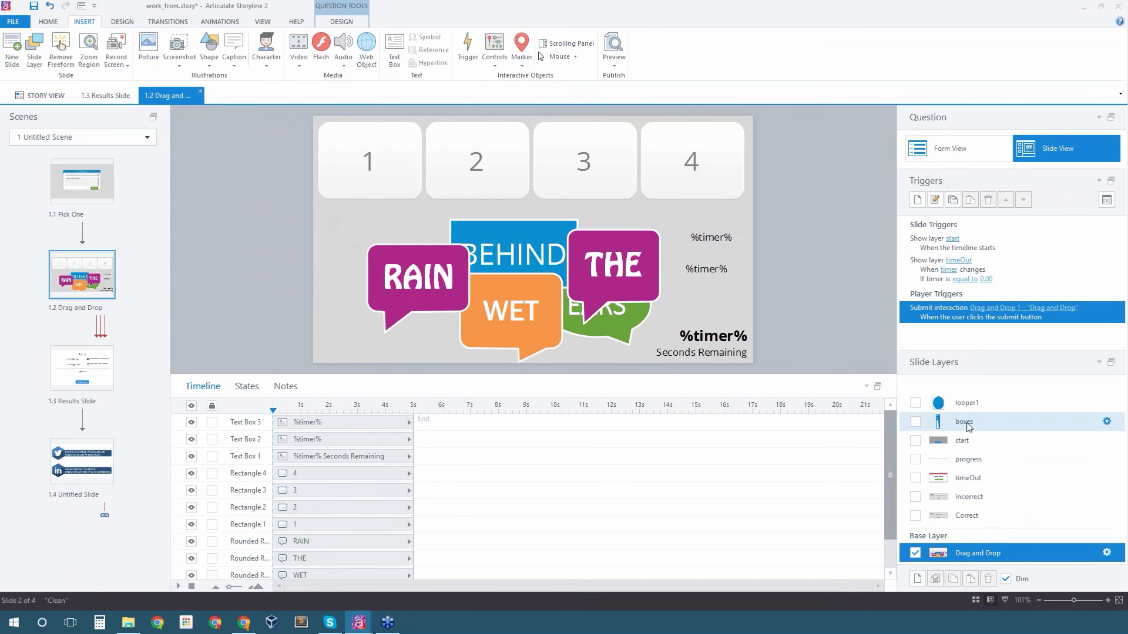
{"action": "left_click", "coordinate": [963, 442]}
{"action": "left_click", "coordinate": [562, 317]}
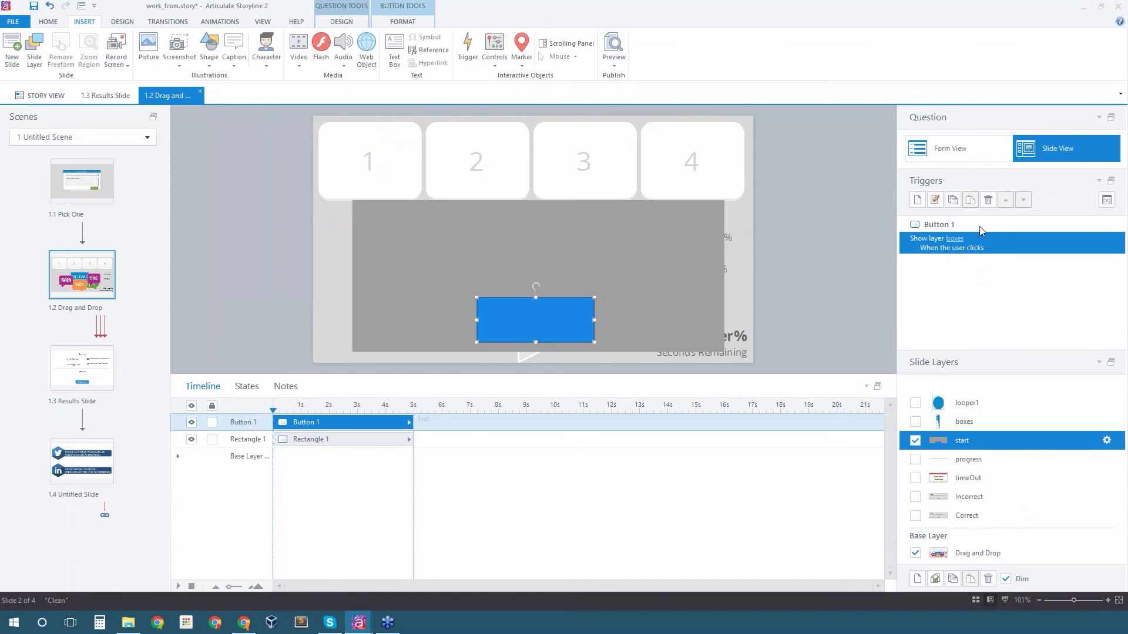
{"action": "left_click", "coordinate": [954, 239]}
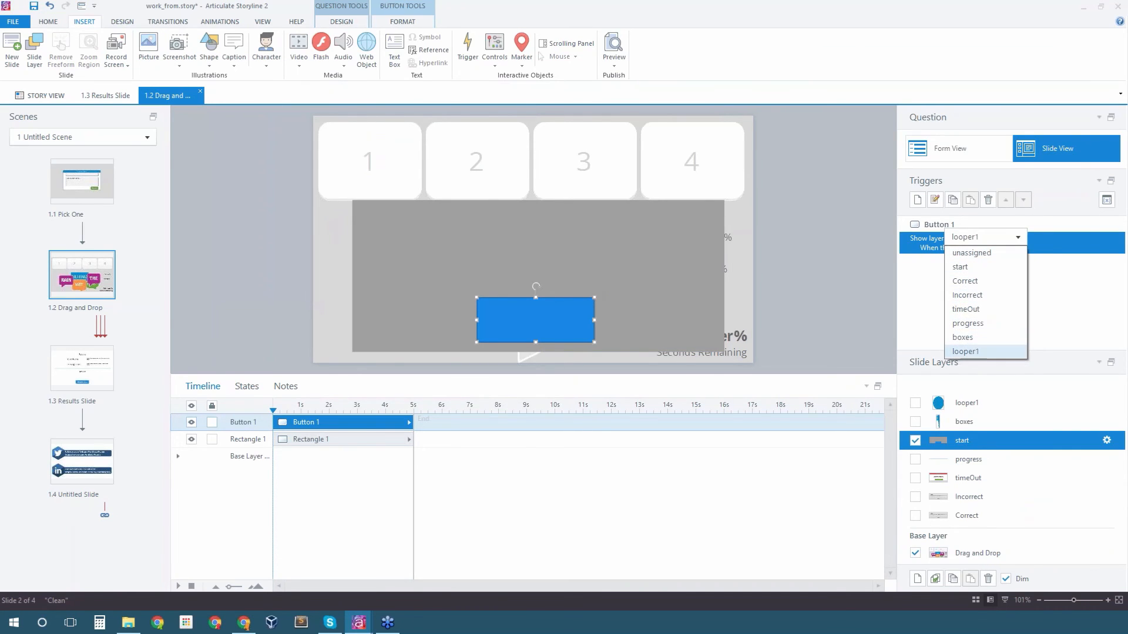
{"action": "left_click", "coordinate": [967, 352]}
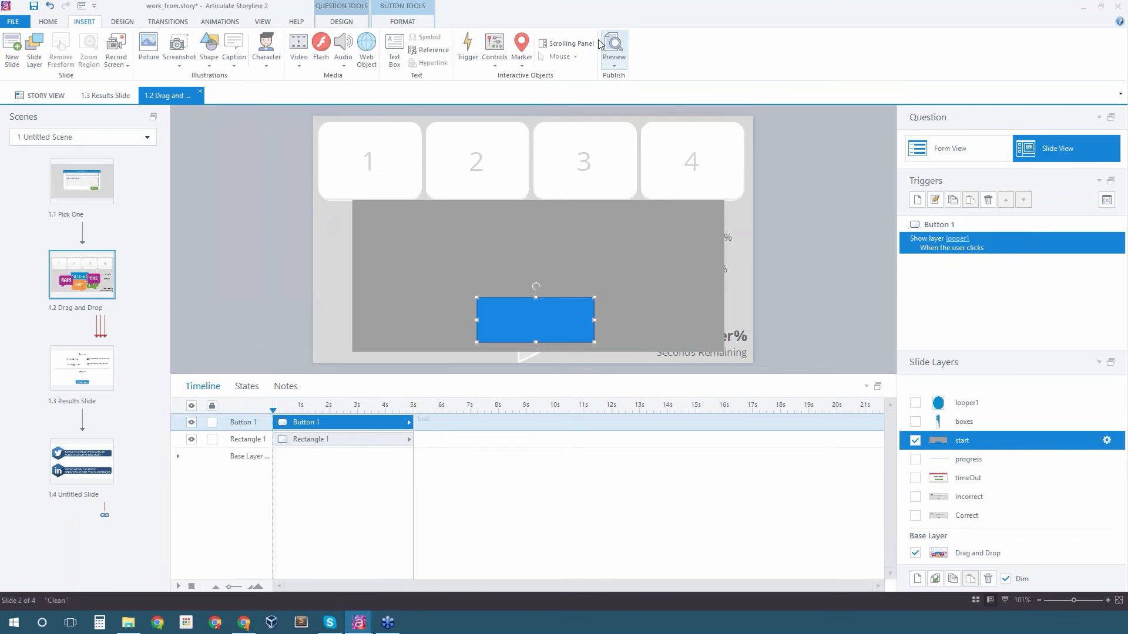
Preview this slide, start the countdown with the blue button to test the looper1 layer, and close the preview
{"action": "left_click", "coordinate": [614, 63]}
{"action": "left_click", "coordinate": [631, 77]}
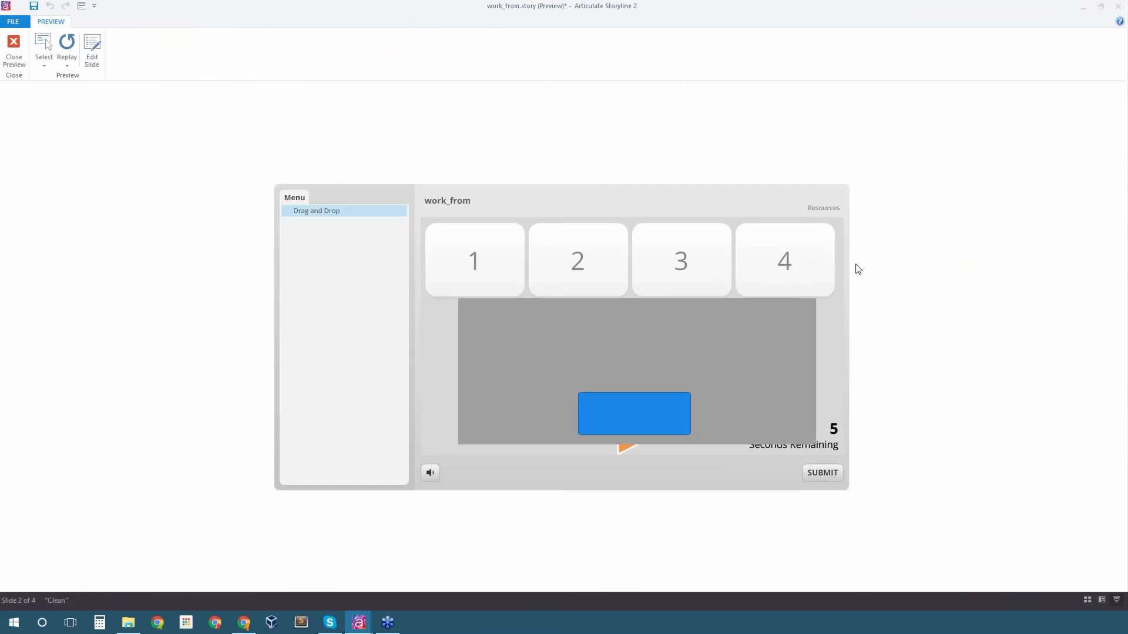
{"action": "left_click", "coordinate": [642, 415]}
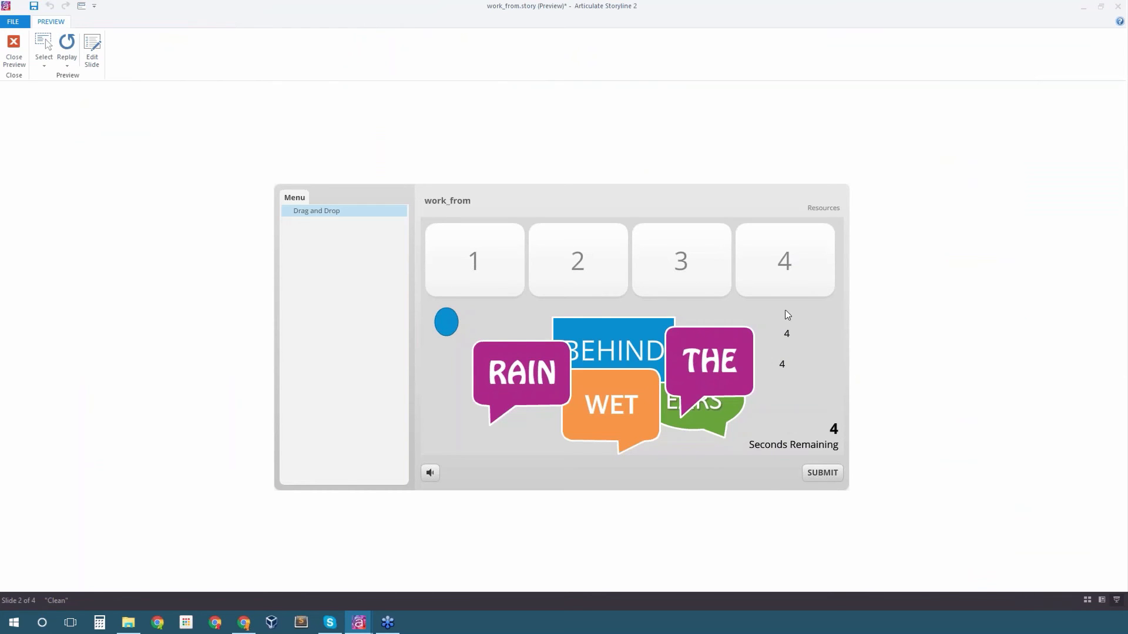
{"action": "left_click", "coordinate": [23, 44]}
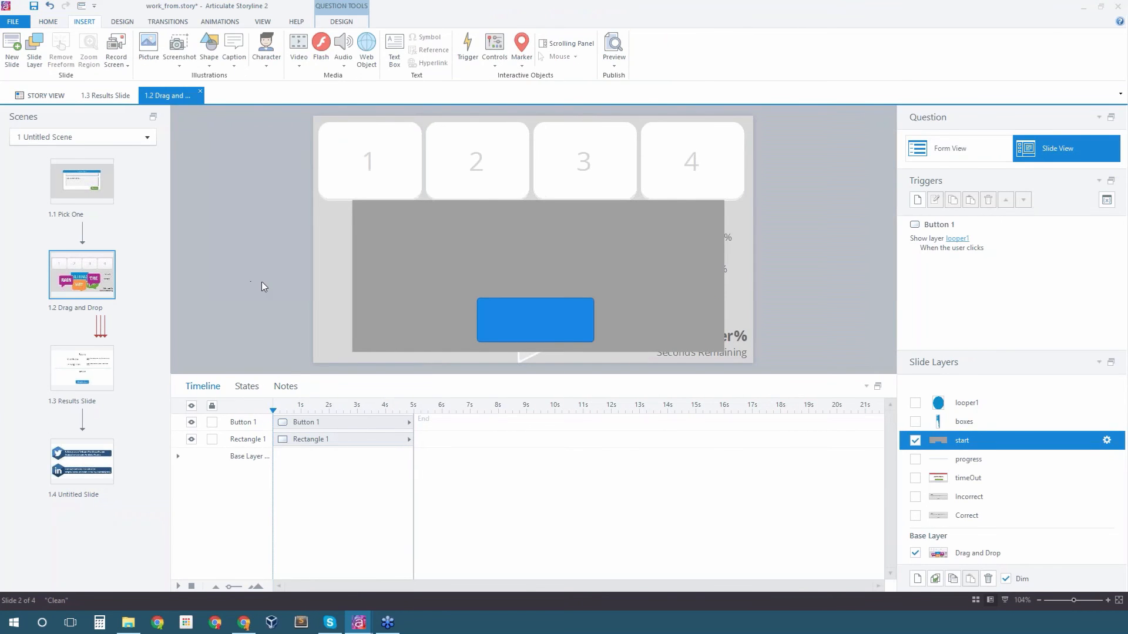
Duplicate the looper1 layer and rename the copy looper2
{"action": "left_click", "coordinate": [961, 411]}
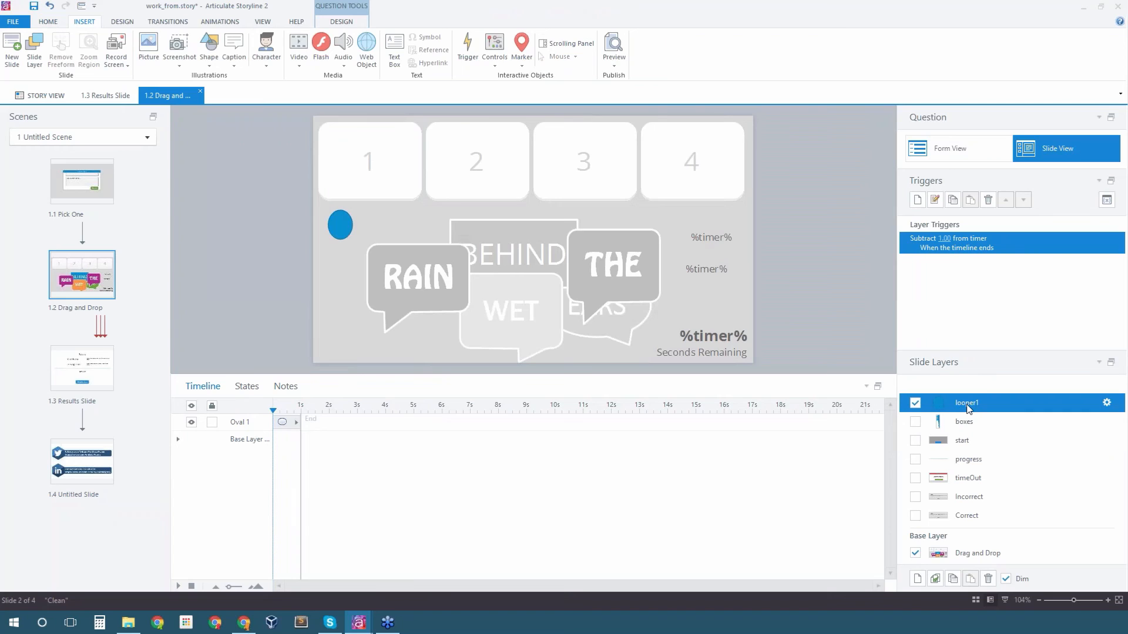
{"action": "left_click", "coordinate": [936, 579]}
{"action": "double_click", "coordinate": [991, 387]}
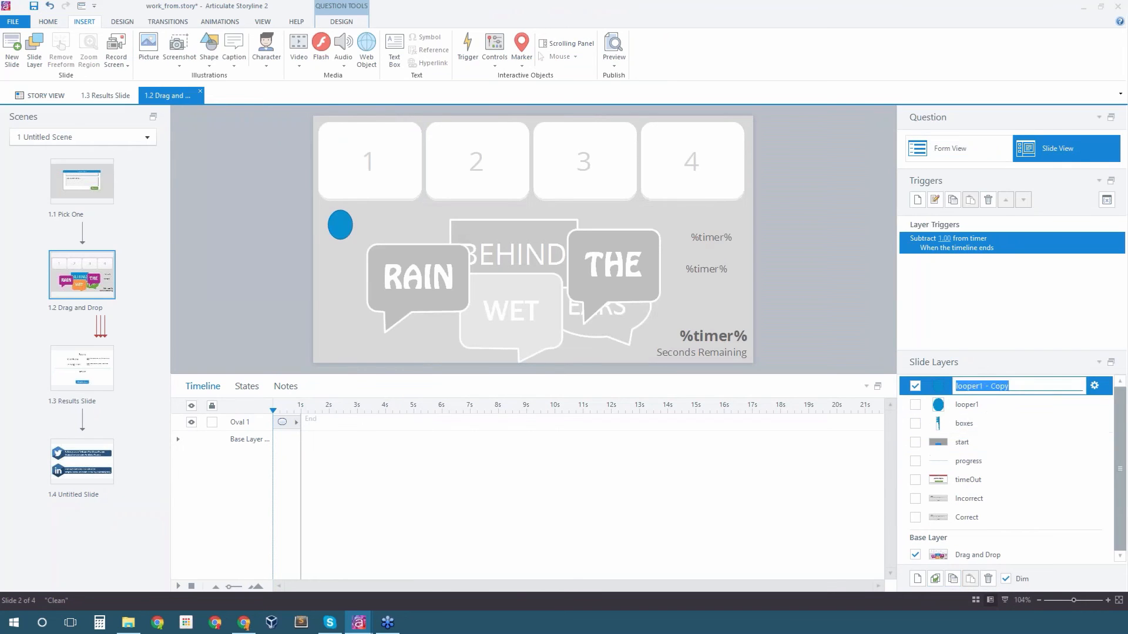
{"action": "left_click_drag", "start_coordinate": [979, 387], "coordinate": [1017, 387]}
{"action": "type", "text": "2"}
Apply the red shape style to the oval on the looper1 layer
{"action": "left_click", "coordinate": [970, 407]}
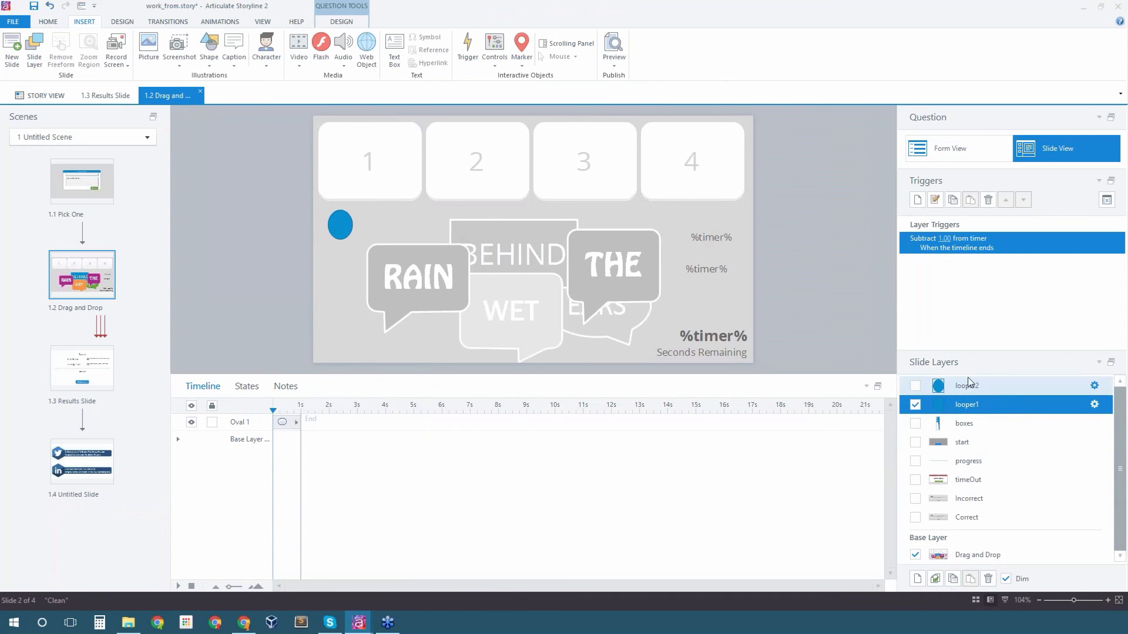
{"action": "left_click", "coordinate": [340, 225]}
{"action": "left_click", "coordinate": [277, 54]}
{"action": "left_click", "coordinate": [277, 54]}
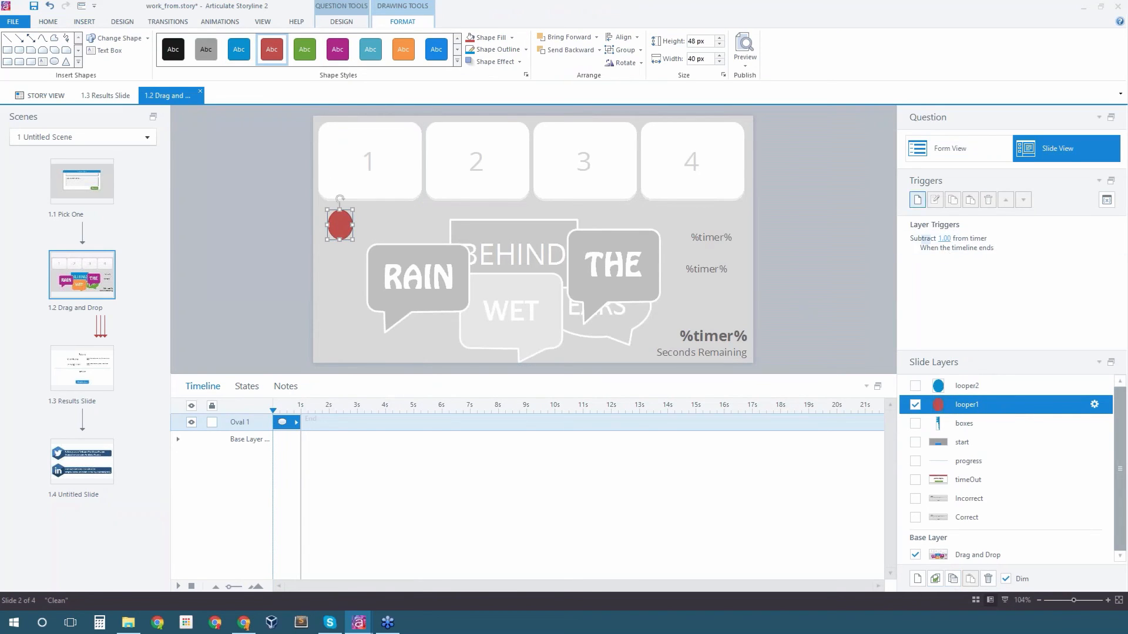
Add a trigger to the looper1 layer that shows the looper2 layer when looper1's timeline ends
{"action": "left_click", "coordinate": [917, 200]}
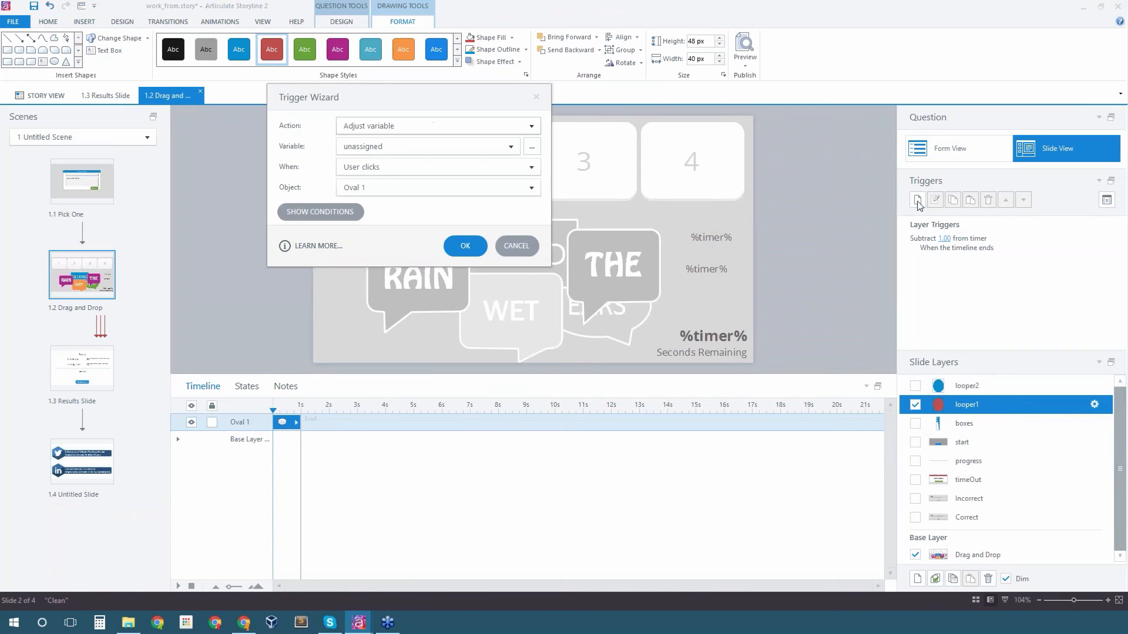
{"action": "left_click", "coordinate": [533, 127]}
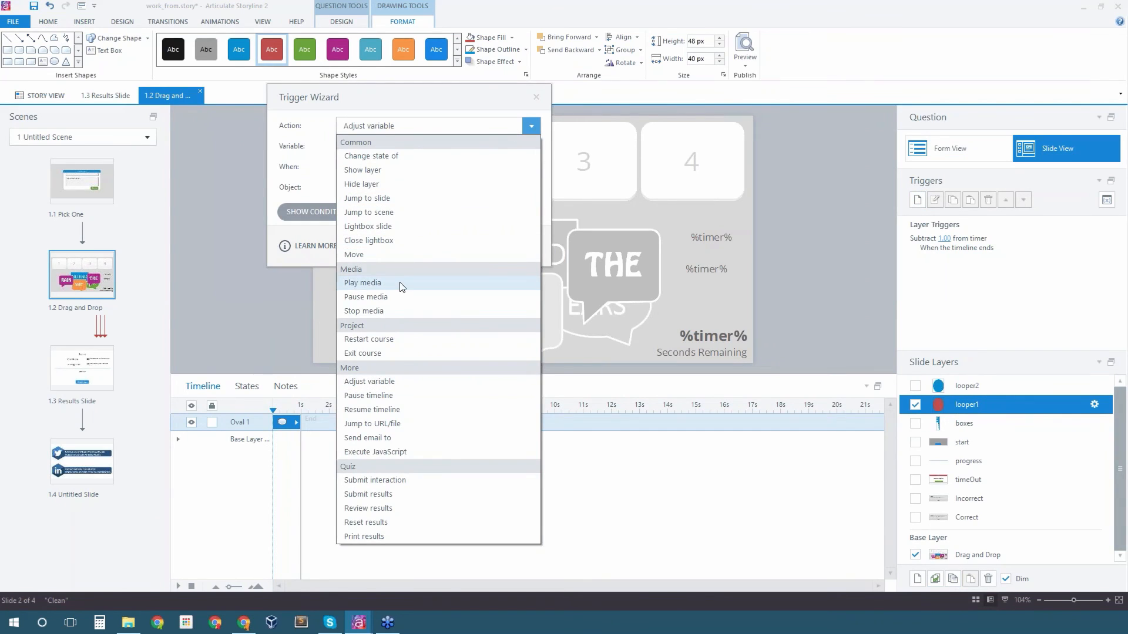
{"action": "left_click", "coordinate": [382, 170]}
{"action": "left_click", "coordinate": [394, 144]}
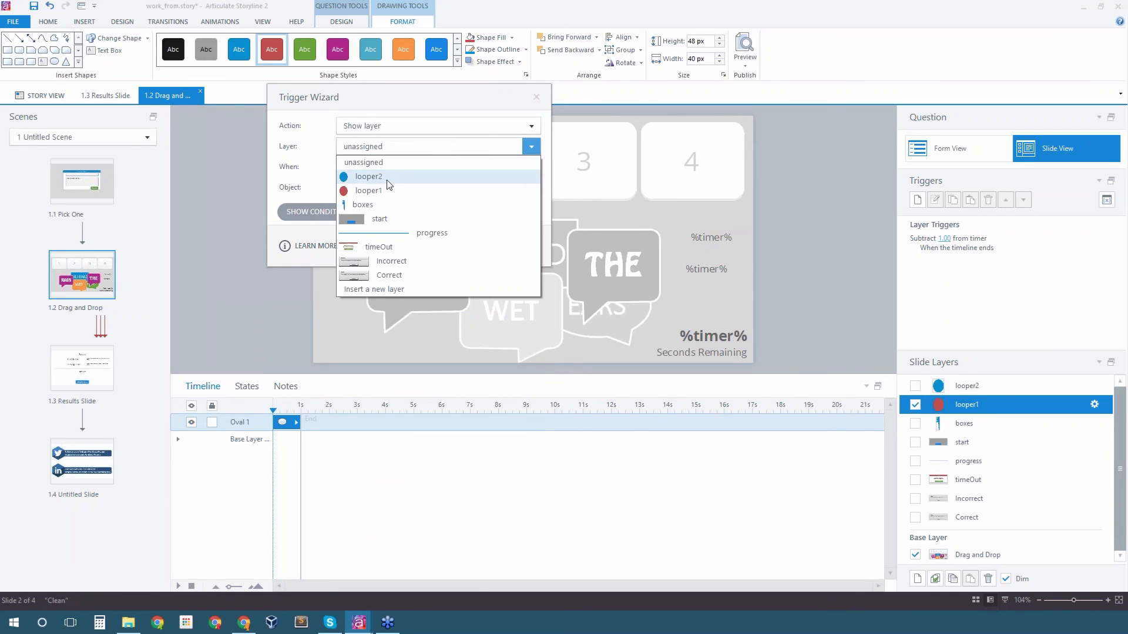
{"action": "left_click", "coordinate": [388, 183]}
{"action": "left_click", "coordinate": [382, 166]}
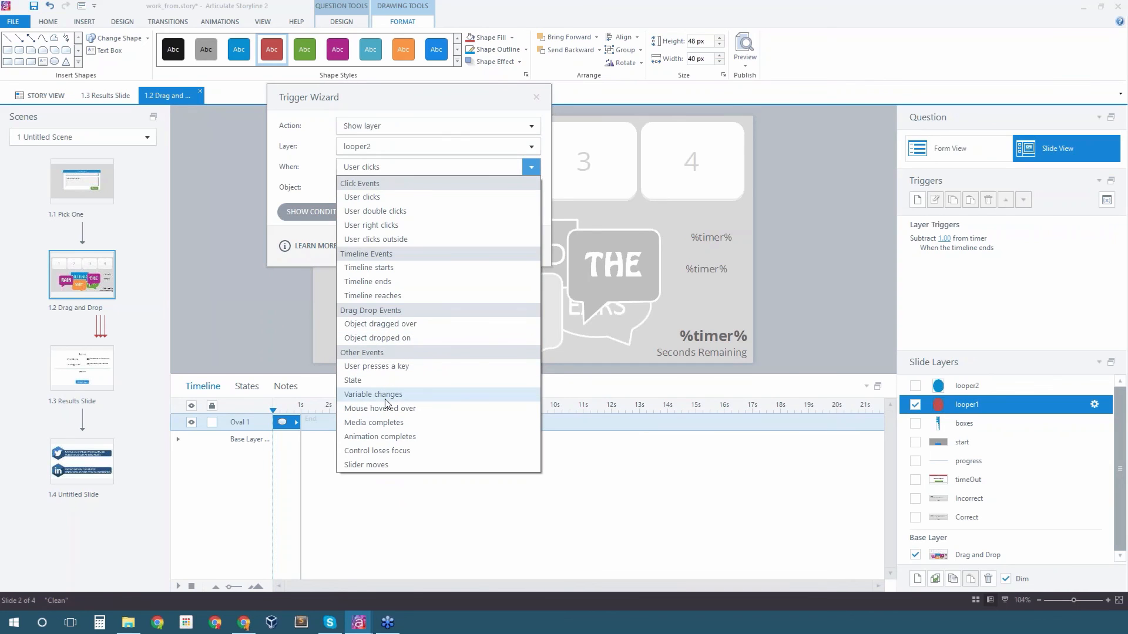
{"action": "left_click", "coordinate": [390, 281]}
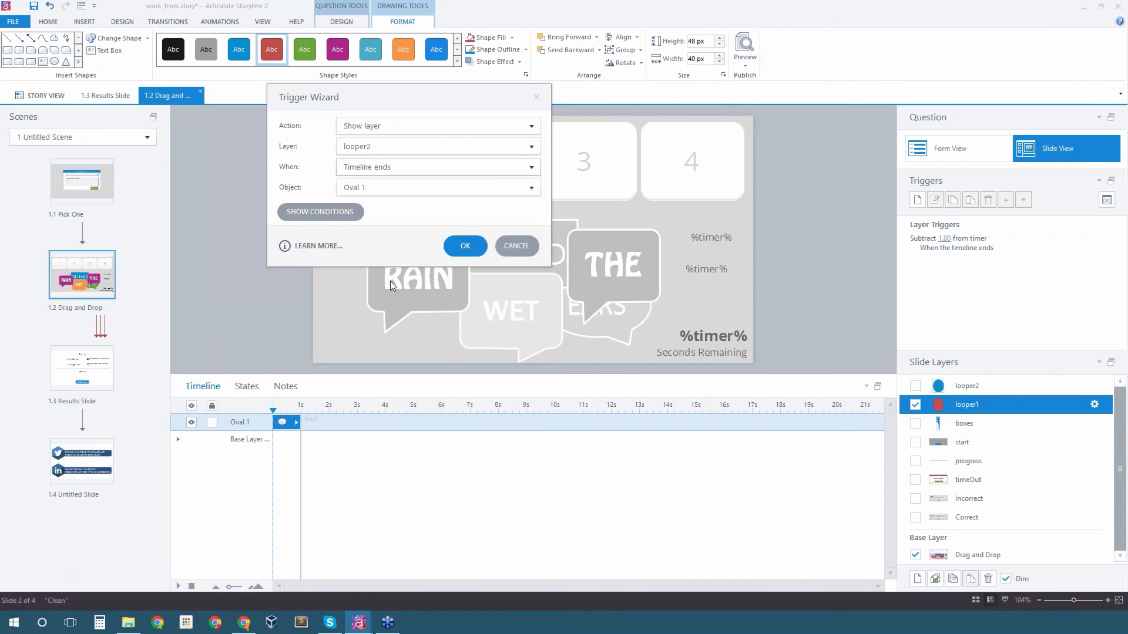
{"action": "left_click", "coordinate": [400, 189]}
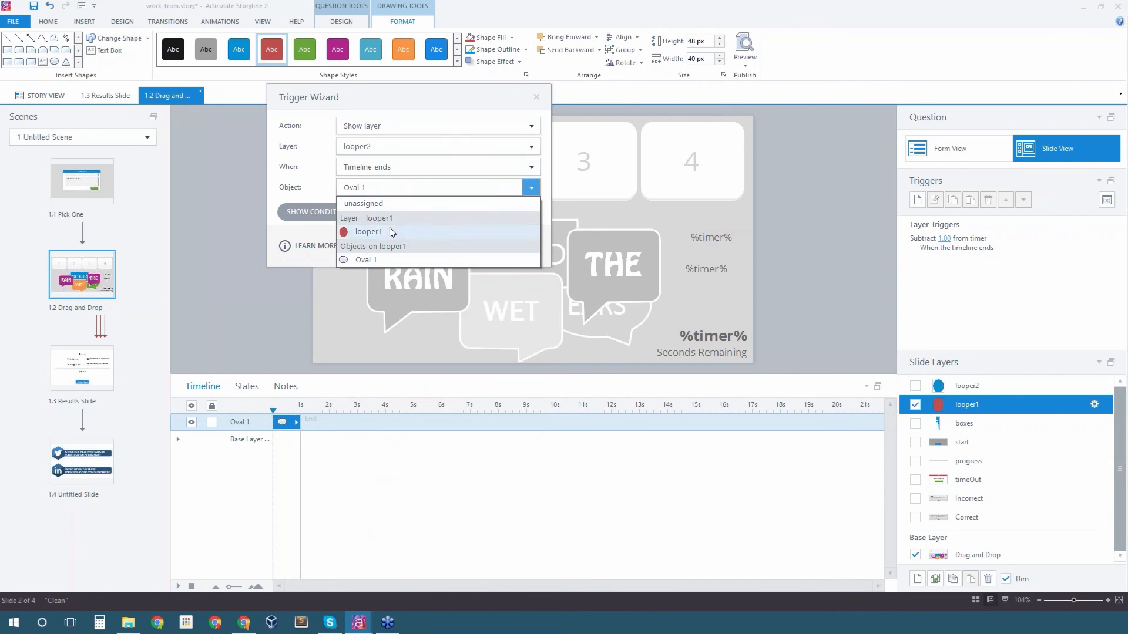
{"action": "left_click", "coordinate": [389, 230]}
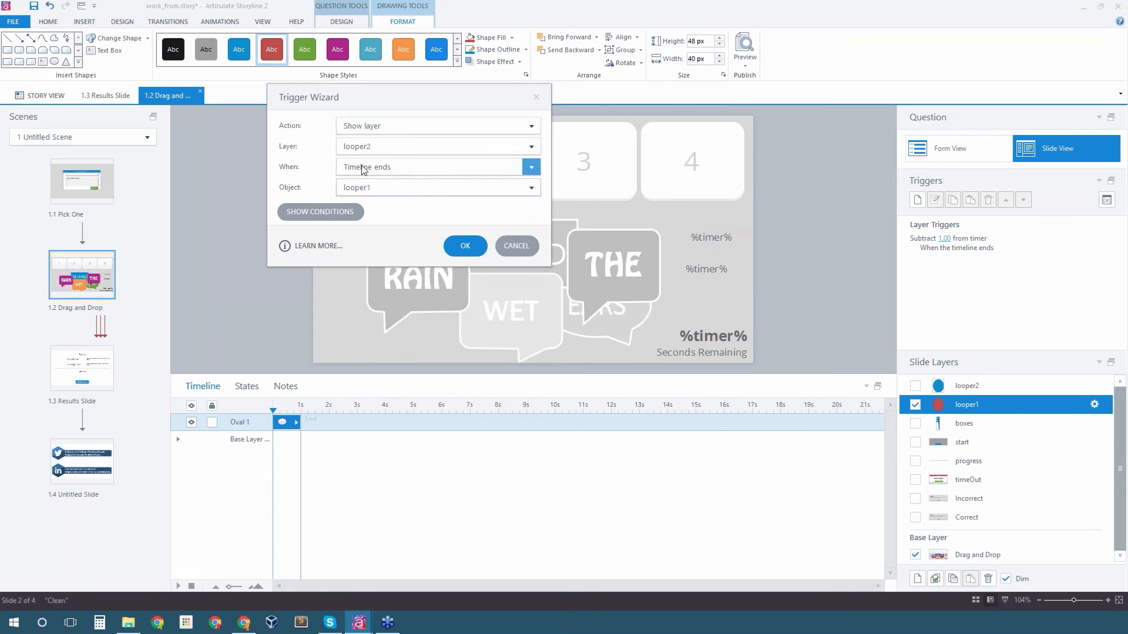
{"action": "left_click", "coordinate": [466, 245]}
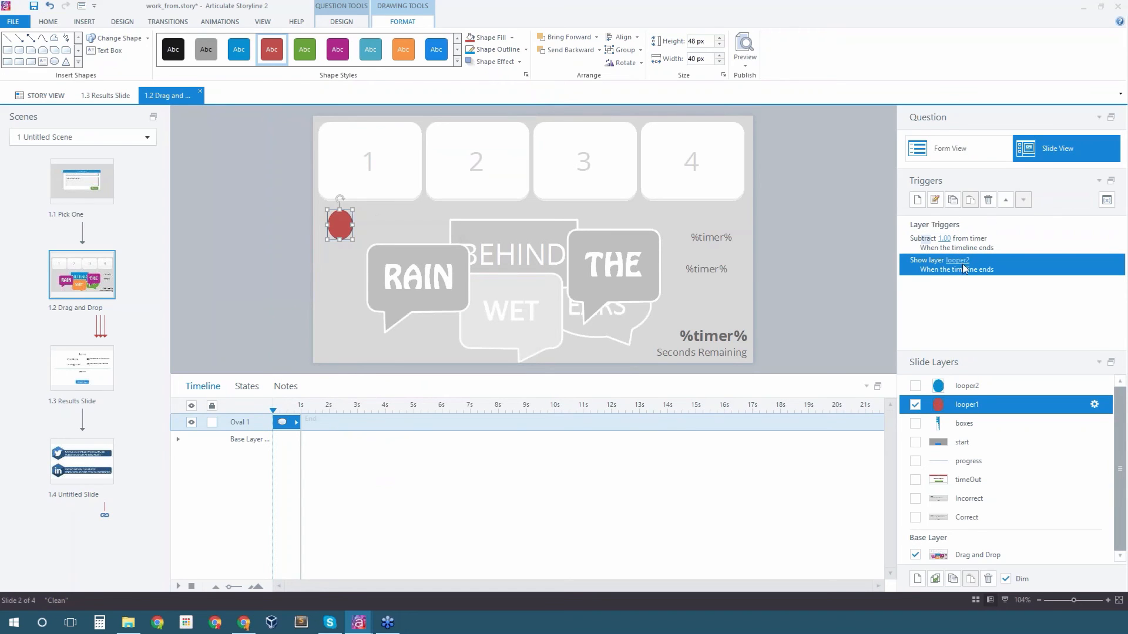
Add a trigger to the looper2 layer that shows the looper1 layer when looper2's timeline ends
{"action": "left_click", "coordinate": [968, 386]}
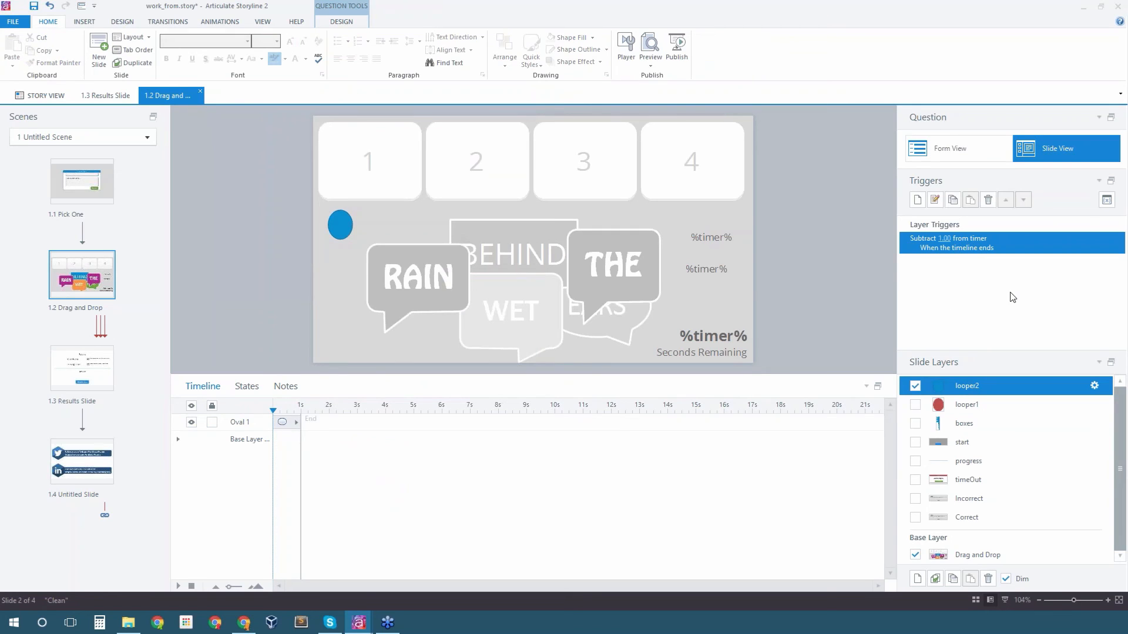
{"action": "left_click", "coordinate": [918, 201]}
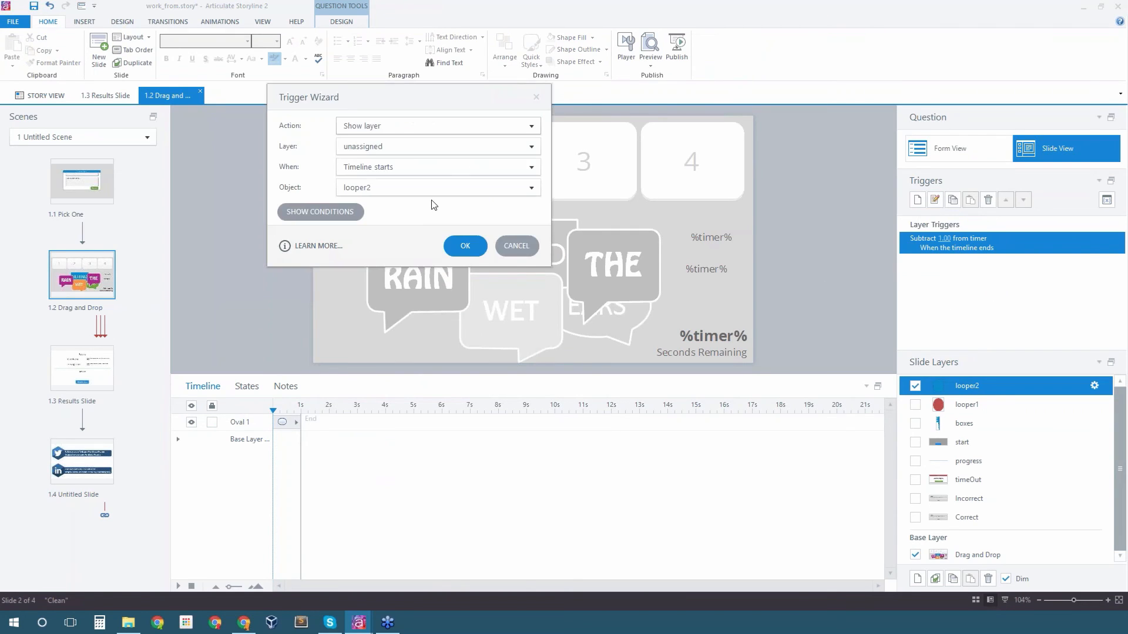
{"action": "left_click", "coordinate": [450, 148]}
{"action": "left_click", "coordinate": [391, 192]}
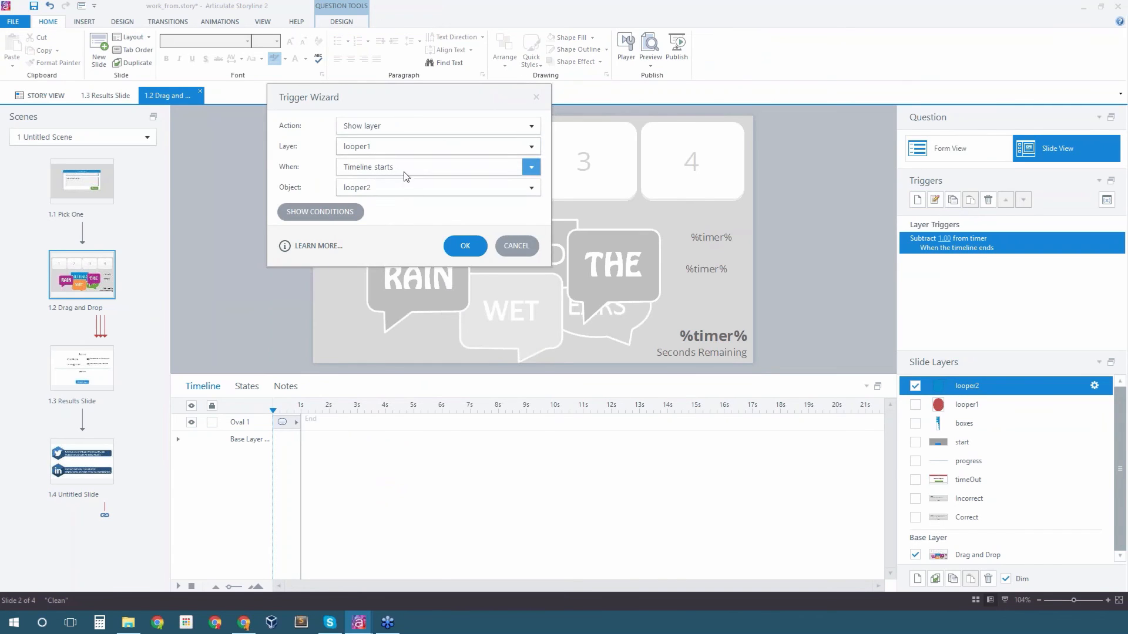
{"action": "left_click", "coordinate": [404, 173]}
{"action": "left_click", "coordinate": [390, 285]}
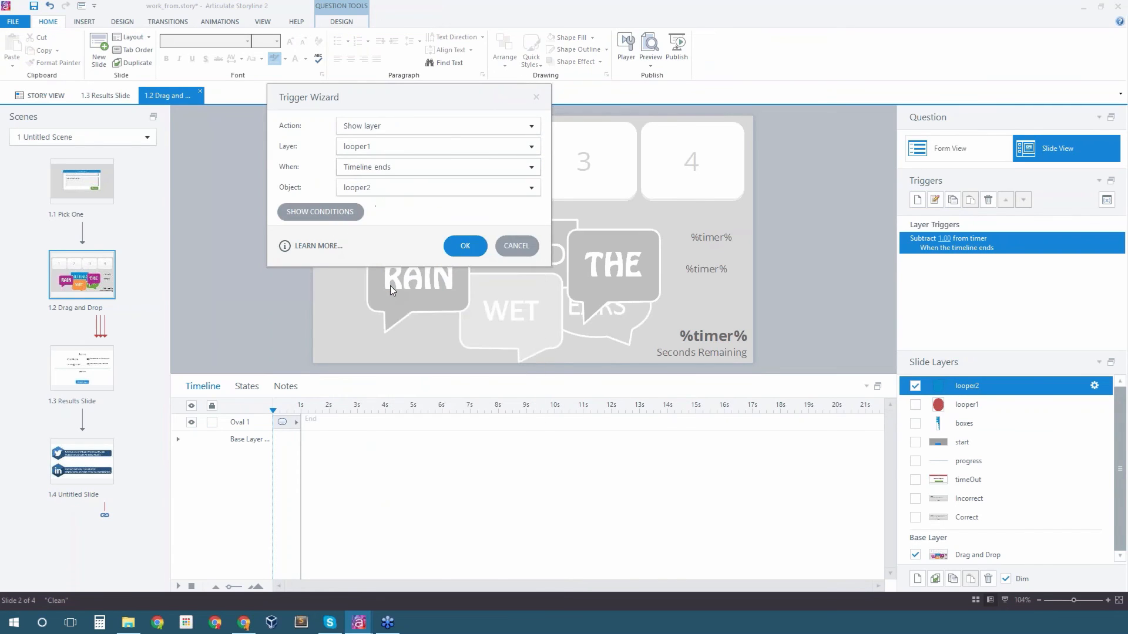
{"action": "left_click", "coordinate": [460, 246]}
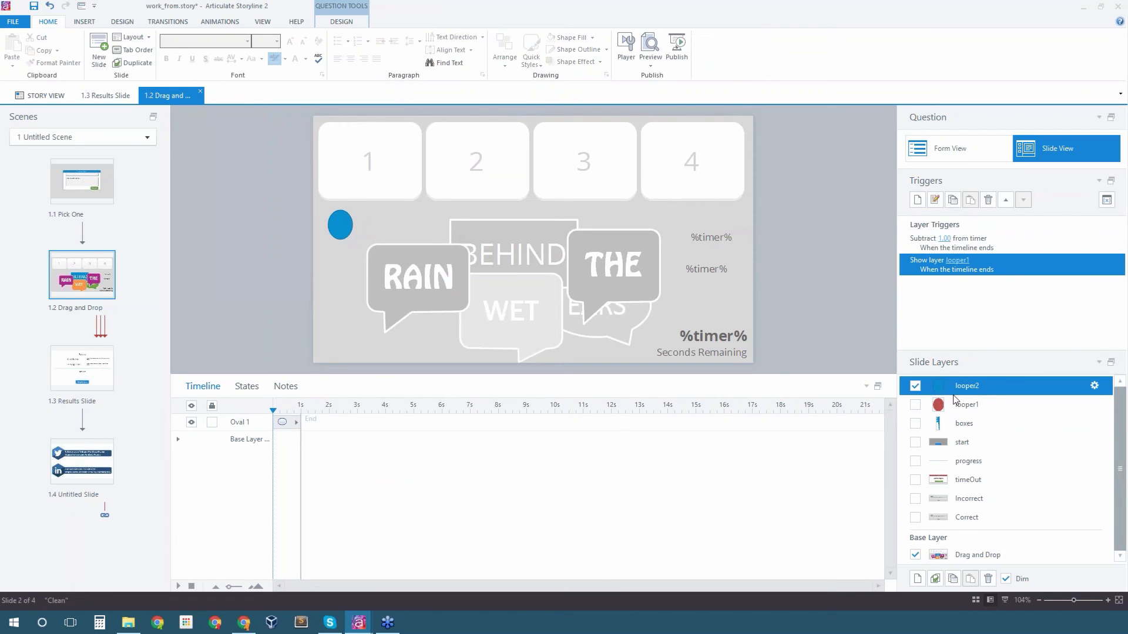
Preview this slide to test the countdown looping between the looper1 and looper2 layers, and close the preview
{"action": "left_click", "coordinate": [655, 67]}
{"action": "left_click", "coordinate": [670, 78]}
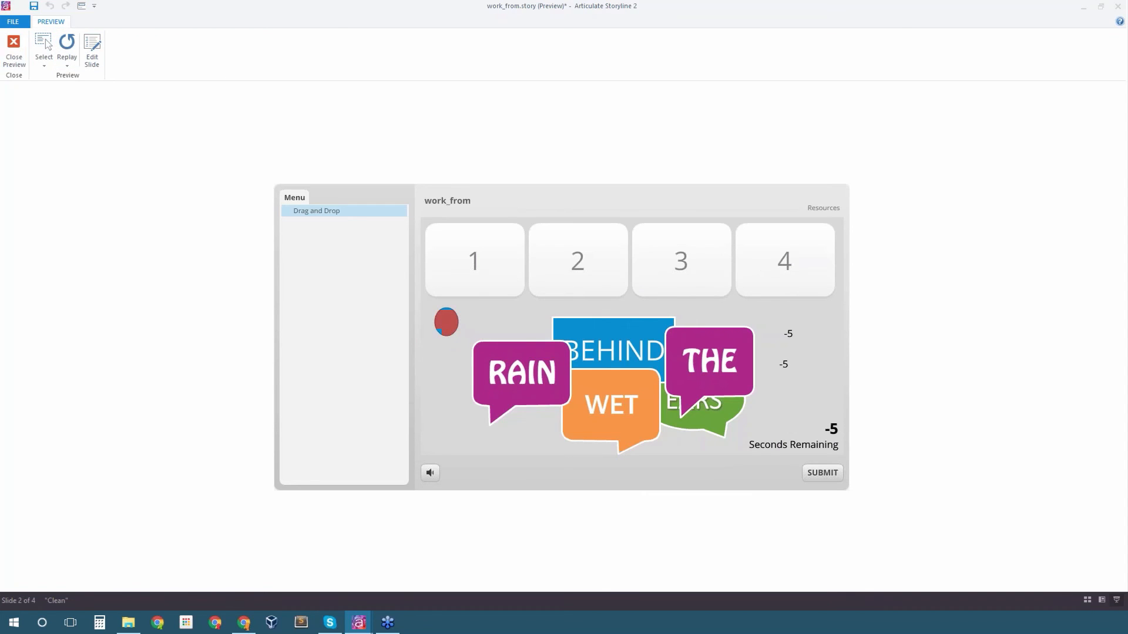
{"action": "left_click", "coordinate": [20, 47]}
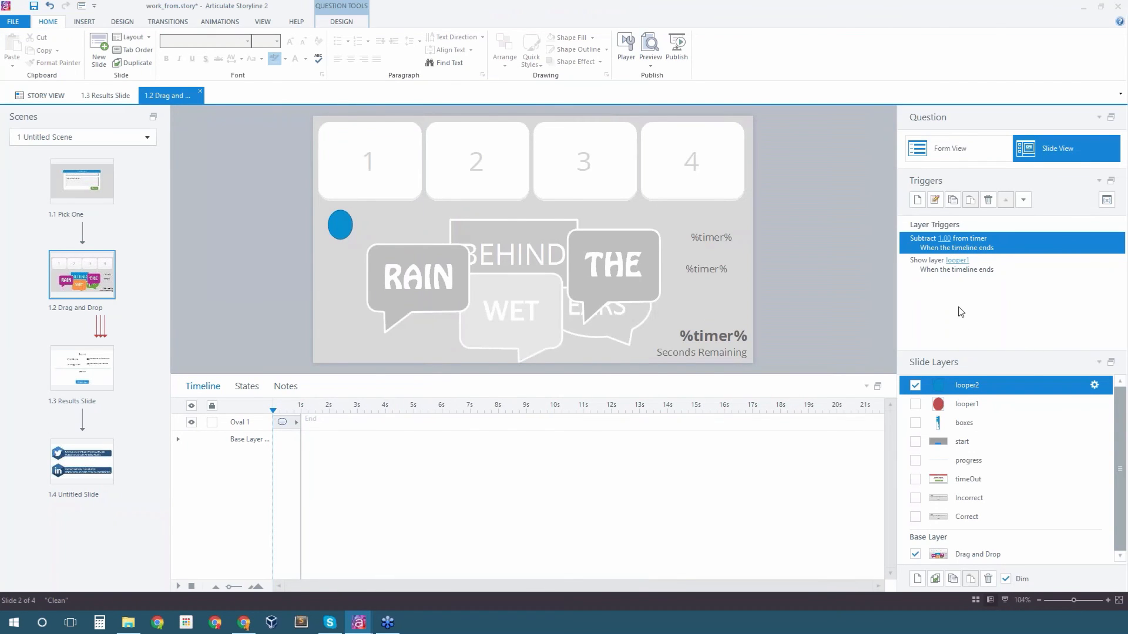
Check the base layer's timeOut trigger, run the countdown again in a preview of this slide, and close the preview
{"action": "left_click", "coordinate": [978, 555]}
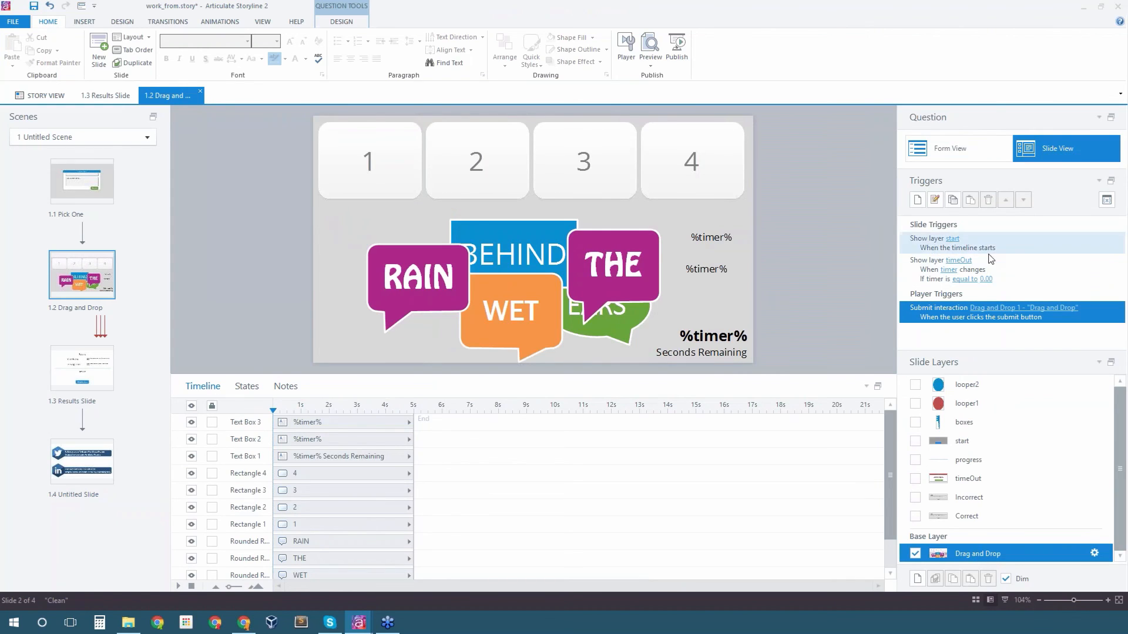
{"action": "left_click", "coordinate": [925, 268]}
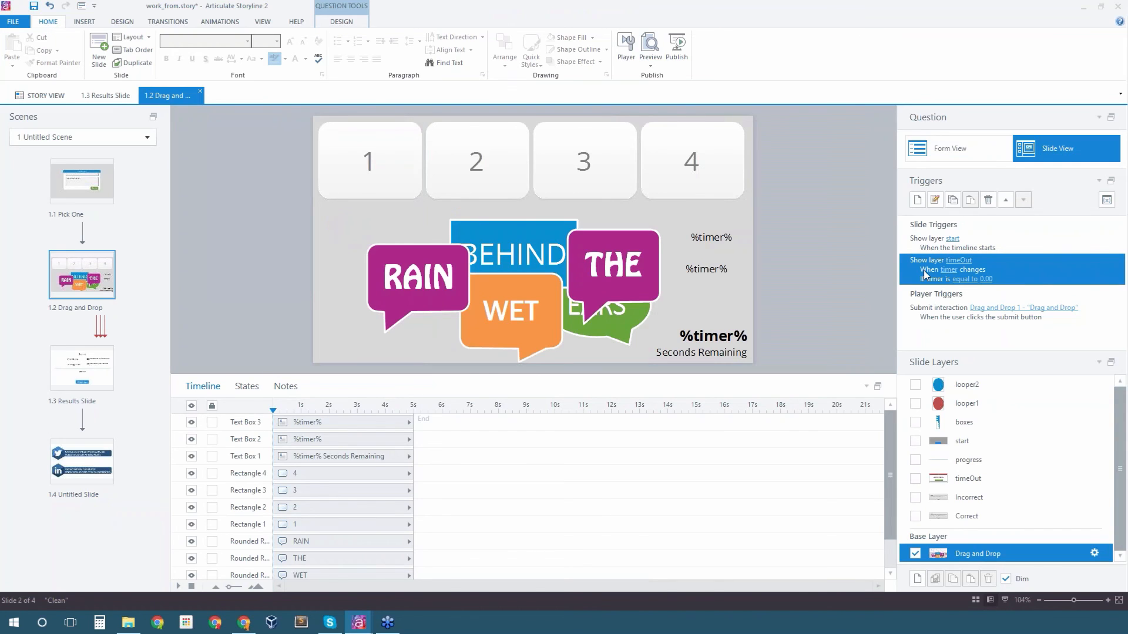
{"action": "left_click", "coordinate": [651, 64]}
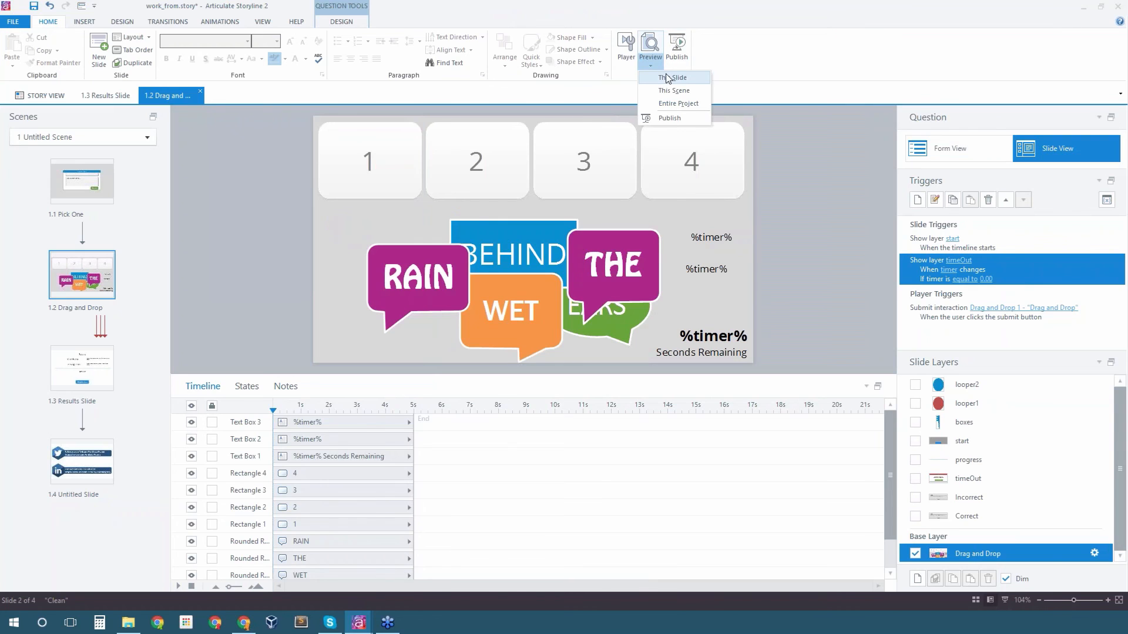
{"action": "left_click", "coordinate": [670, 76]}
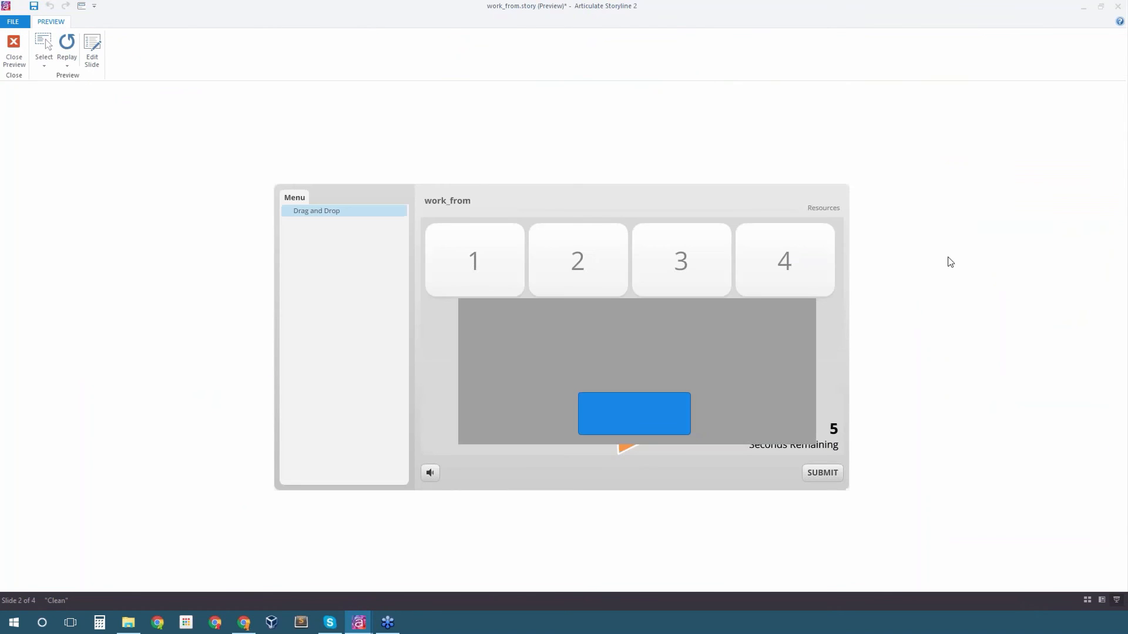
{"action": "left_click", "coordinate": [639, 421]}
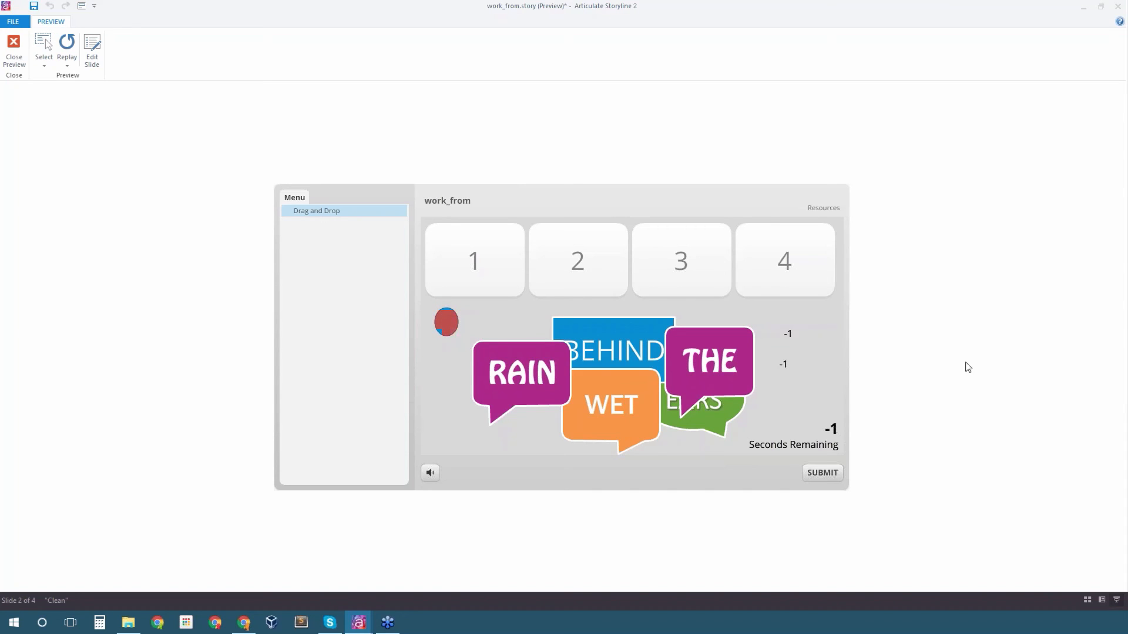
{"action": "left_click", "coordinate": [13, 44]}
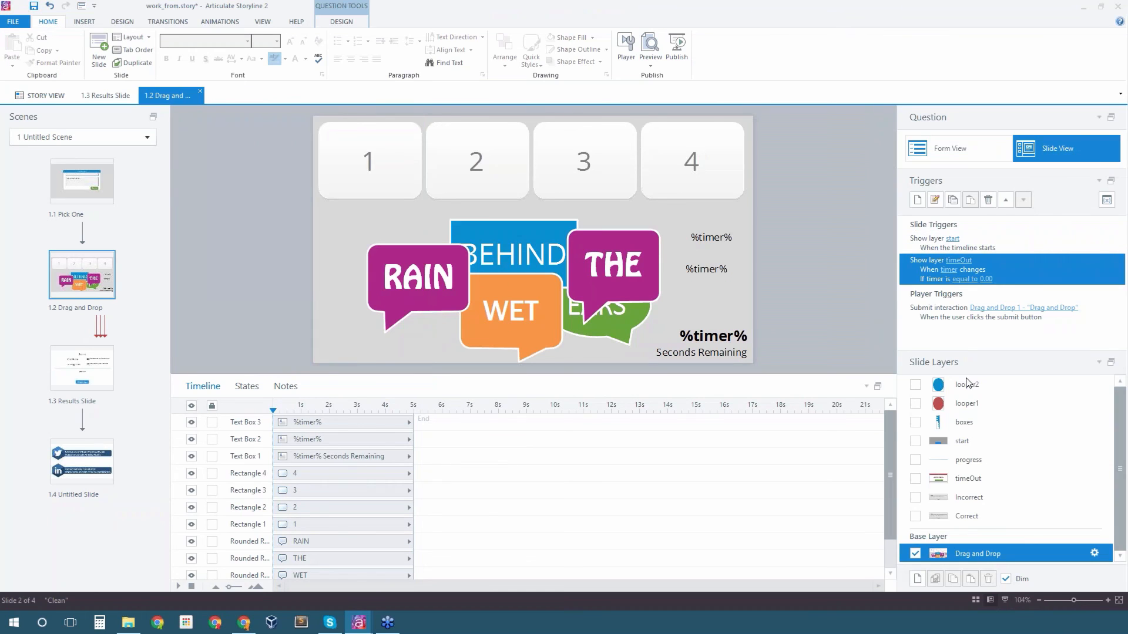
Add a condition to the looper1 layer's trigger so that it shows looper2 only if timer is greater than 0
{"action": "left_click", "coordinate": [942, 405]}
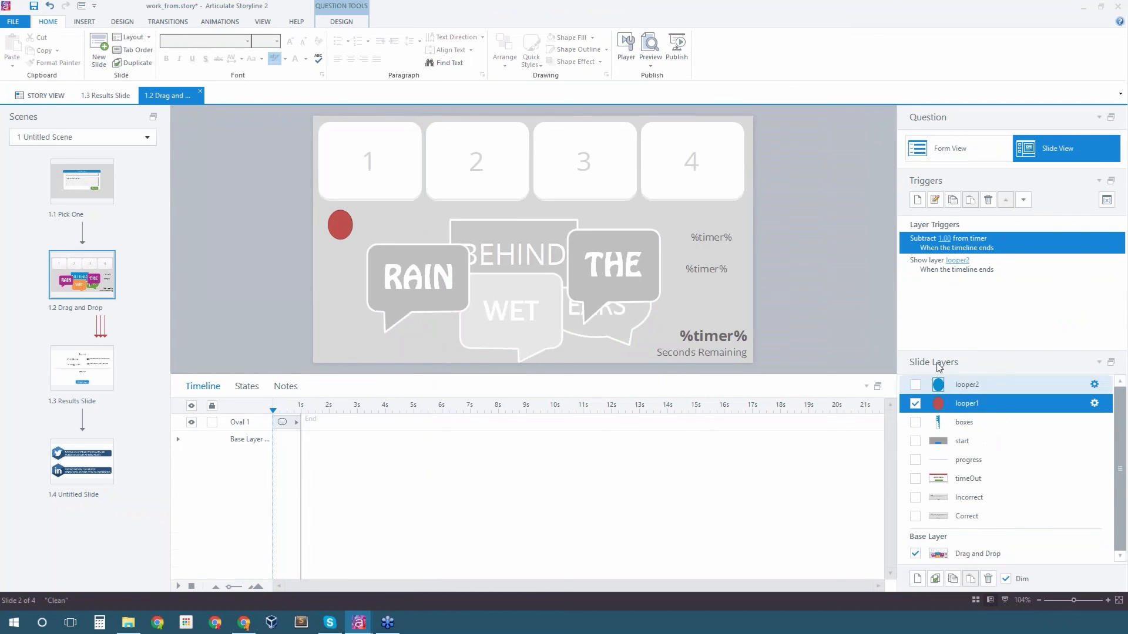
{"action": "left_click", "coordinate": [921, 269]}
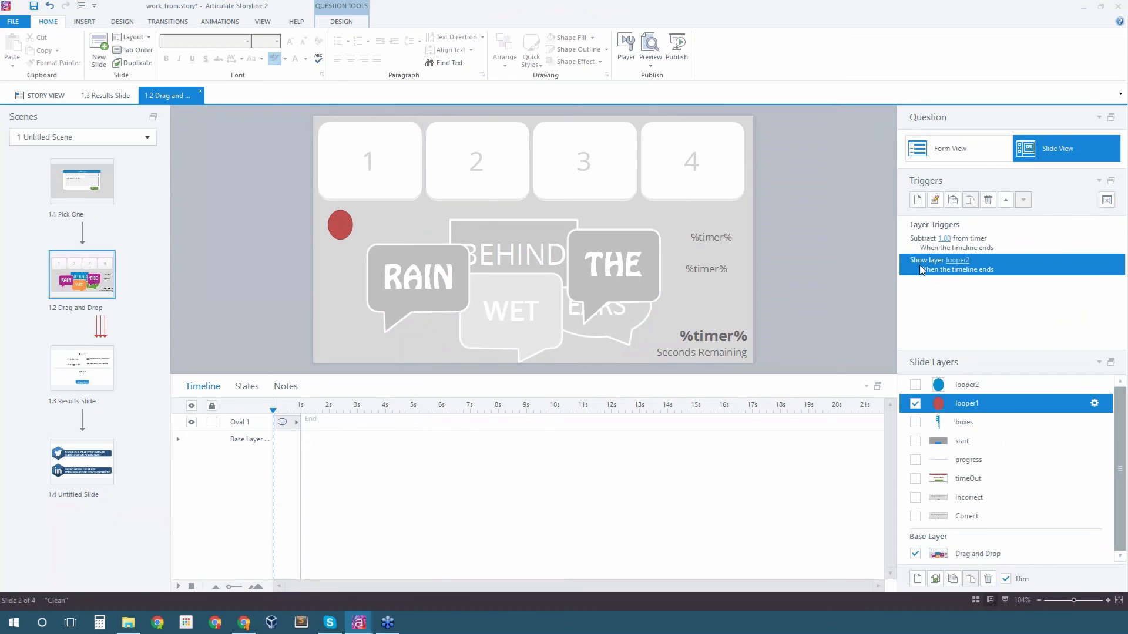
{"action": "double_click", "coordinate": [920, 270]}
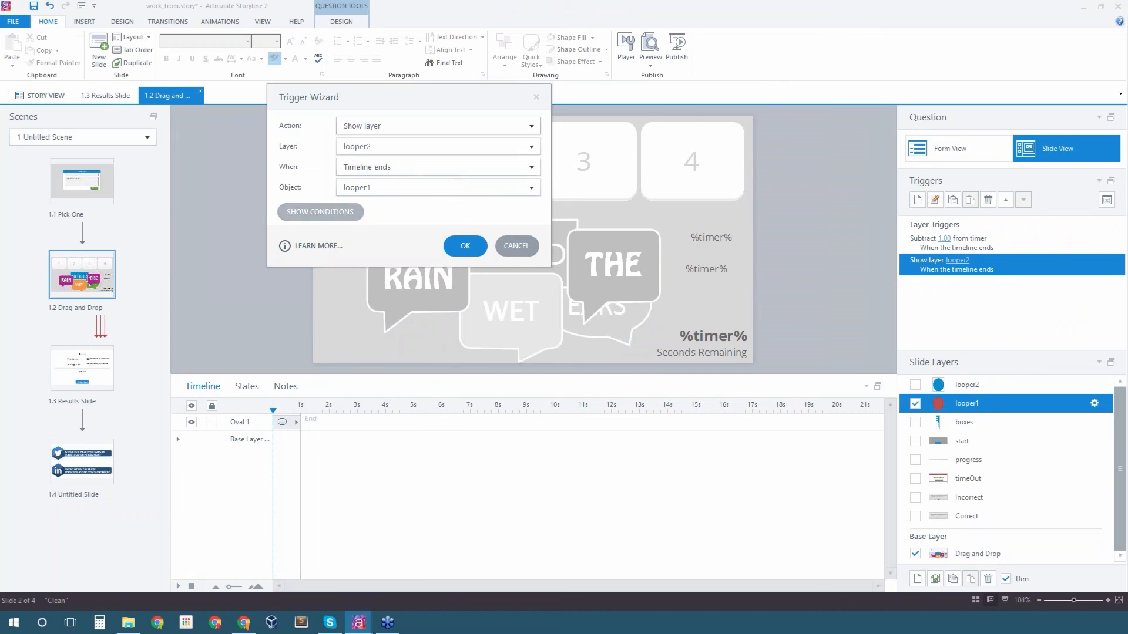
{"action": "left_click", "coordinate": [324, 215]}
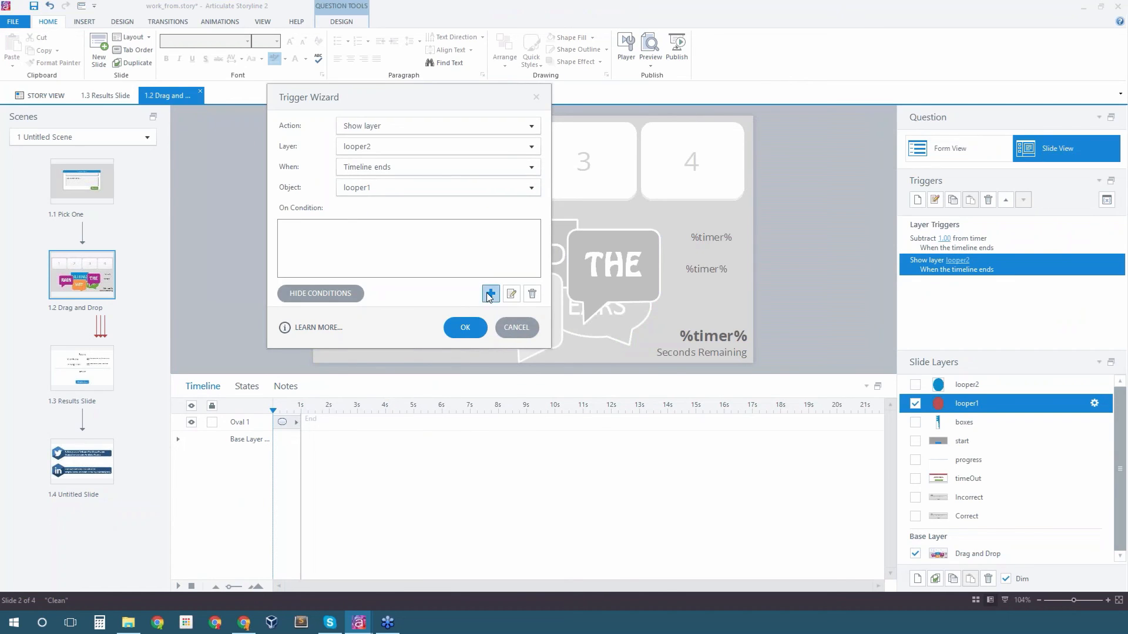
{"action": "left_click", "coordinate": [490, 293]}
{"action": "left_click", "coordinate": [437, 224]}
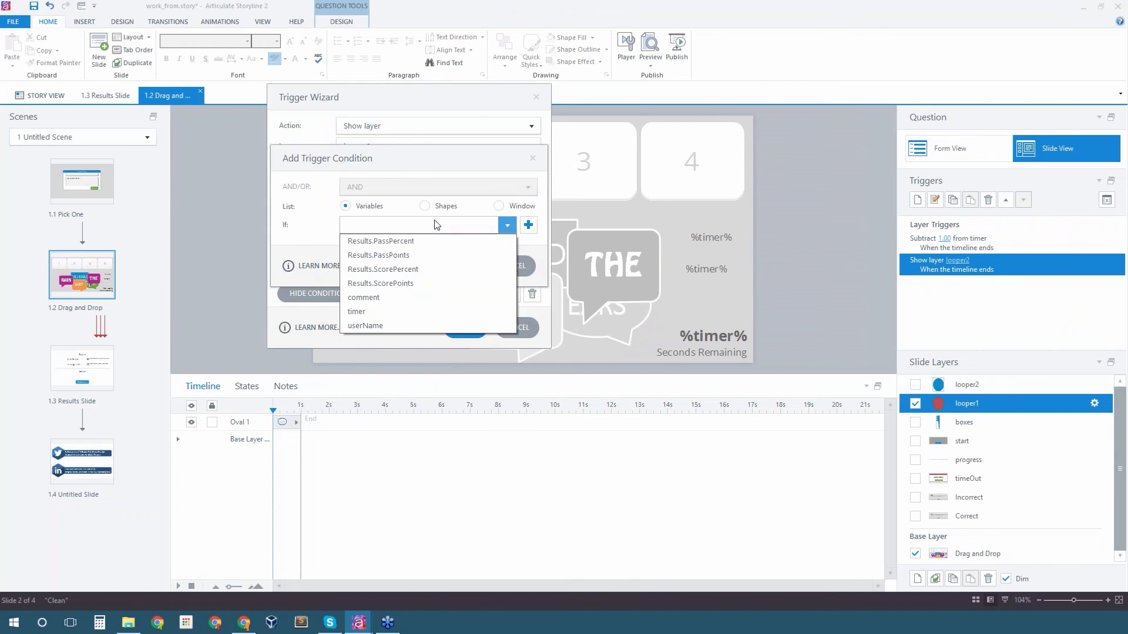
{"action": "left_click", "coordinate": [368, 299]}
{"action": "left_click", "coordinate": [426, 248]}
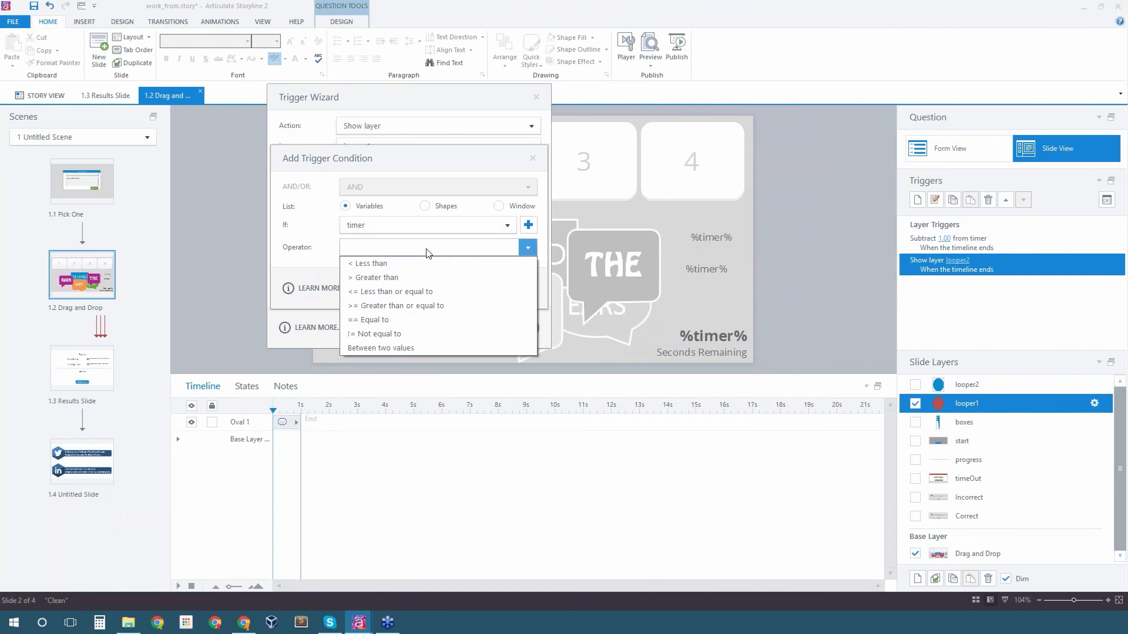
{"action": "left_click", "coordinate": [390, 277]}
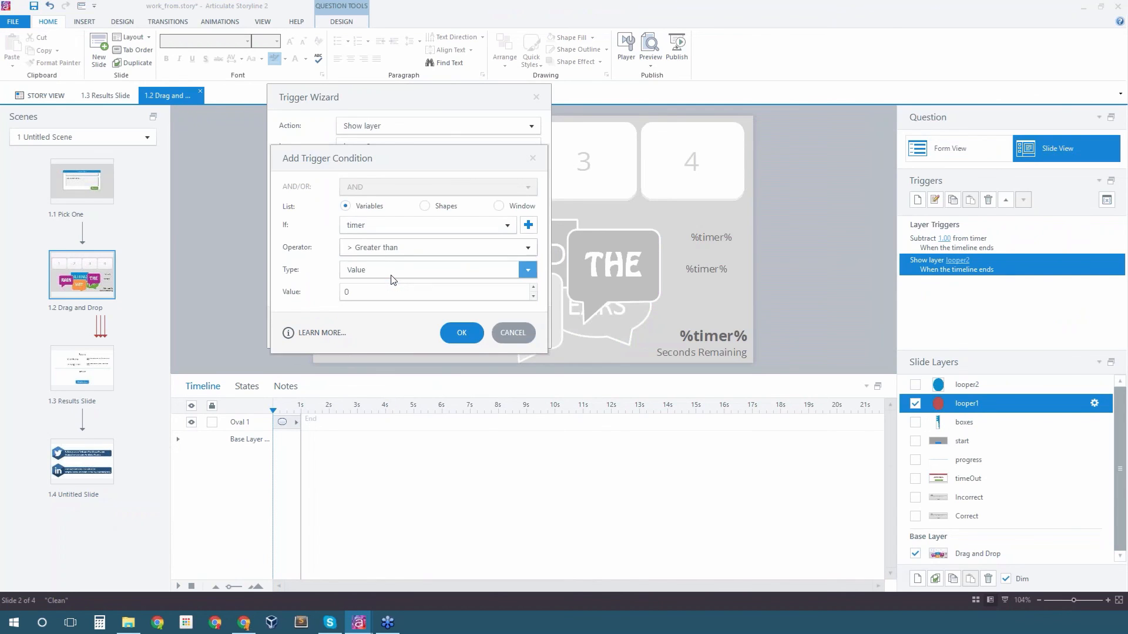
{"action": "left_click", "coordinate": [467, 340]}
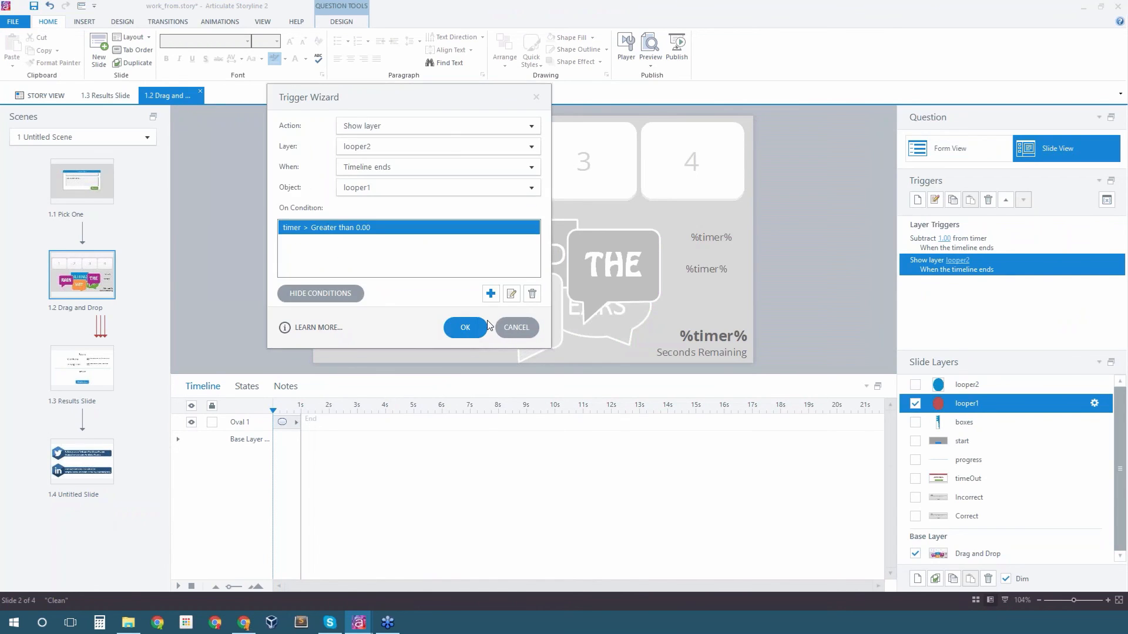
{"action": "left_click", "coordinate": [465, 328]}
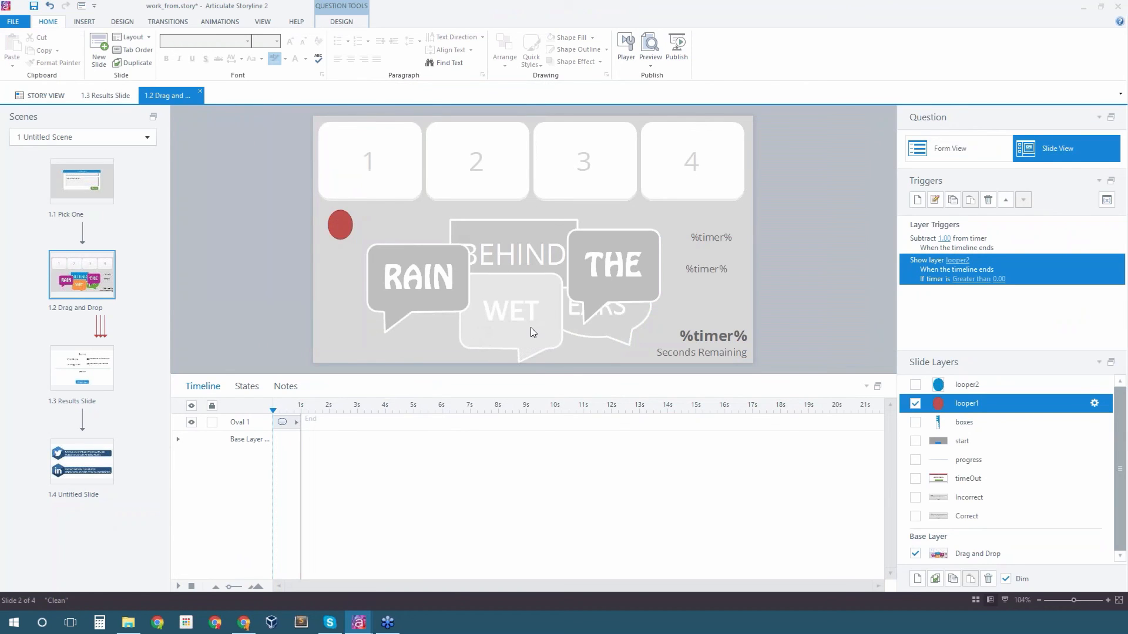
Add a condition to the looper2 layer's show-looper1 trigger so that it runs only if timer is greater than 0
{"action": "left_click", "coordinate": [968, 386]}
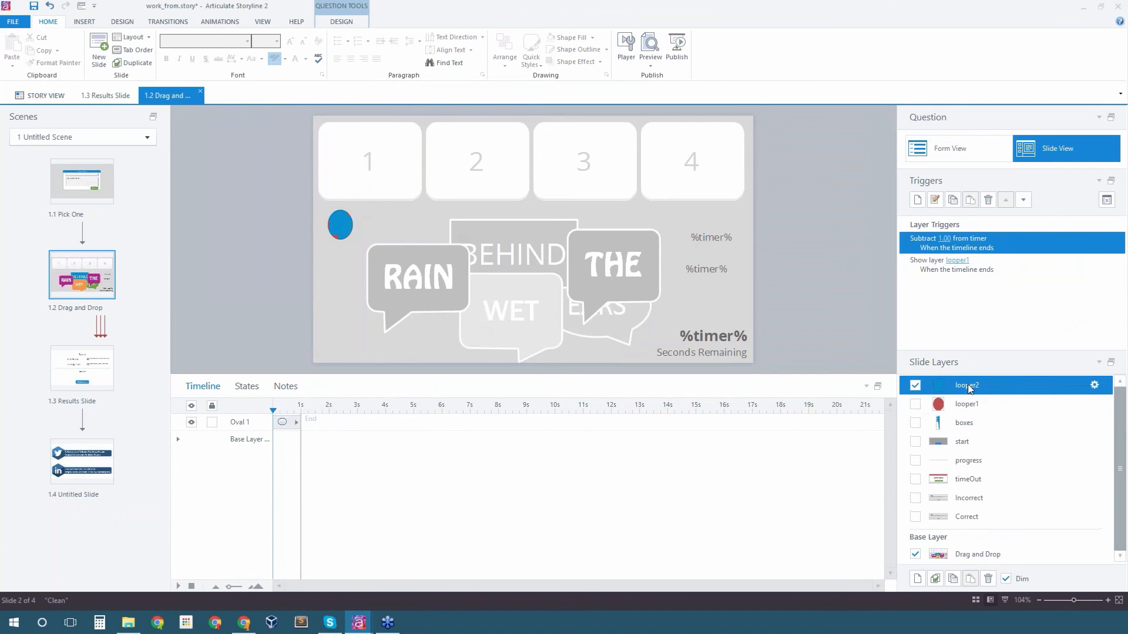
{"action": "double_click", "coordinate": [926, 261]}
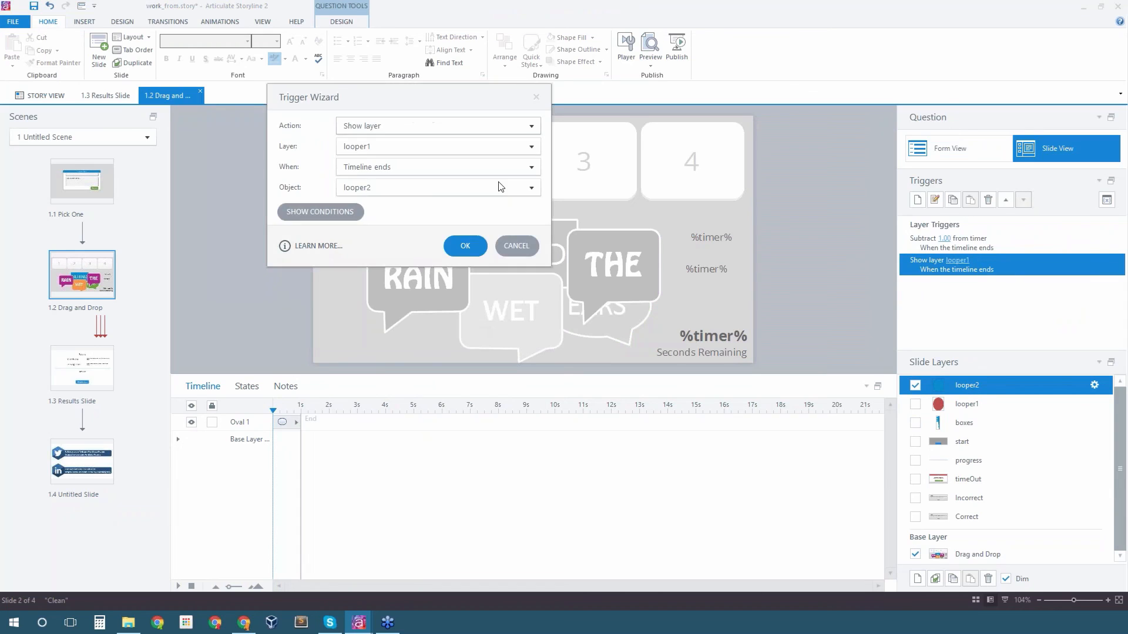
{"action": "left_click", "coordinate": [318, 212]}
{"action": "left_click", "coordinate": [491, 293]}
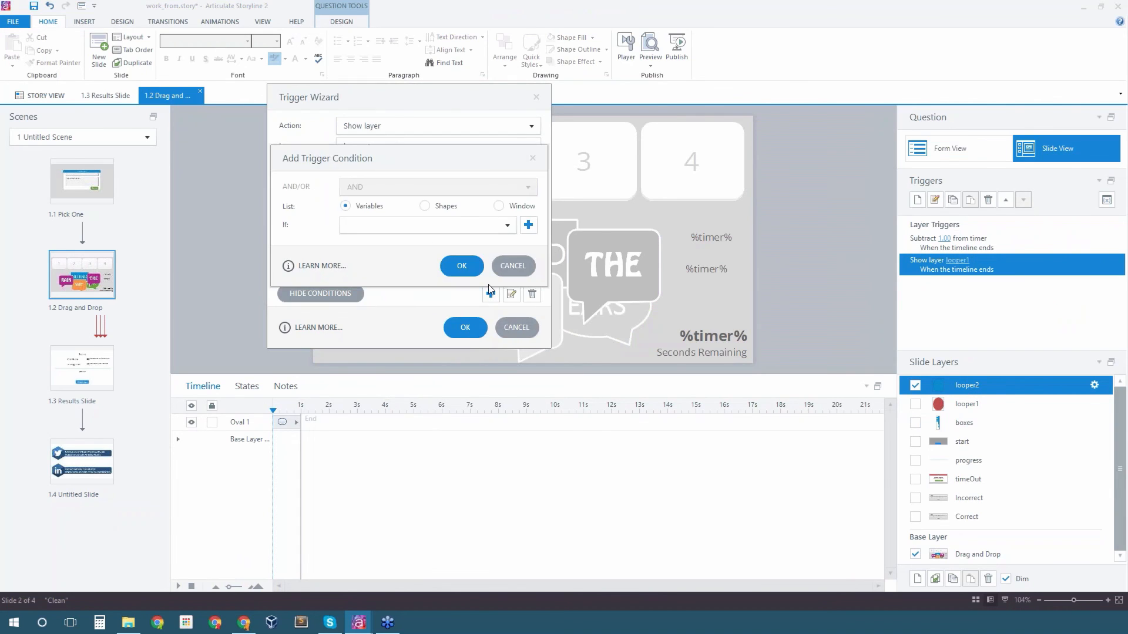
{"action": "left_click", "coordinate": [442, 225]}
{"action": "left_click", "coordinate": [371, 303]}
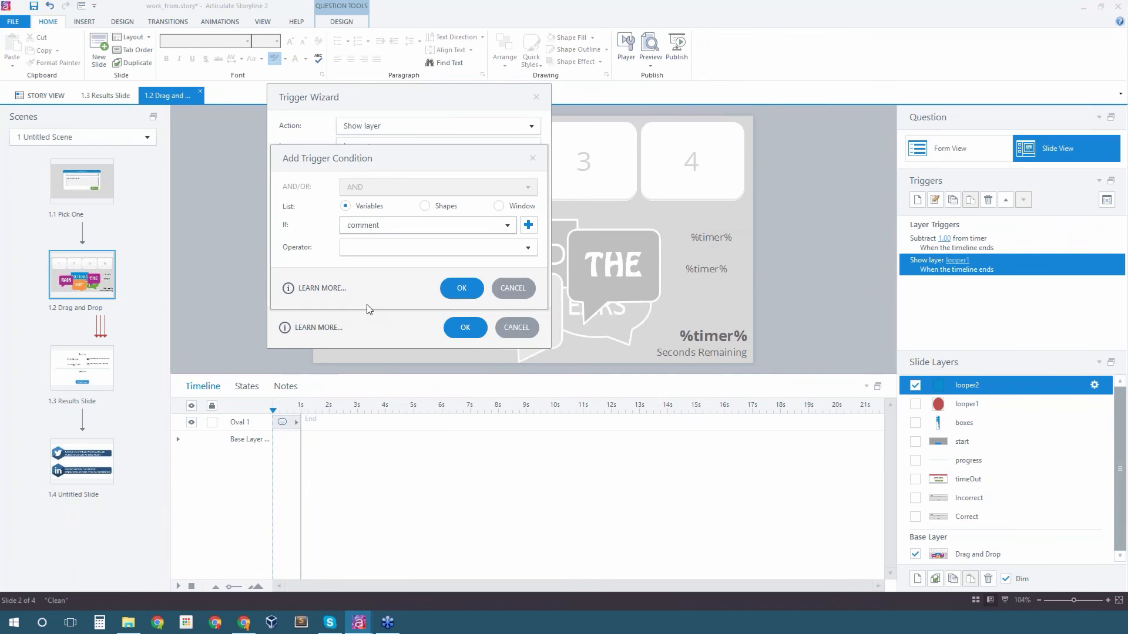
{"action": "left_click", "coordinate": [390, 226]}
{"action": "left_click", "coordinate": [364, 308]}
{"action": "left_click", "coordinate": [373, 249]}
{"action": "left_click", "coordinate": [374, 277]}
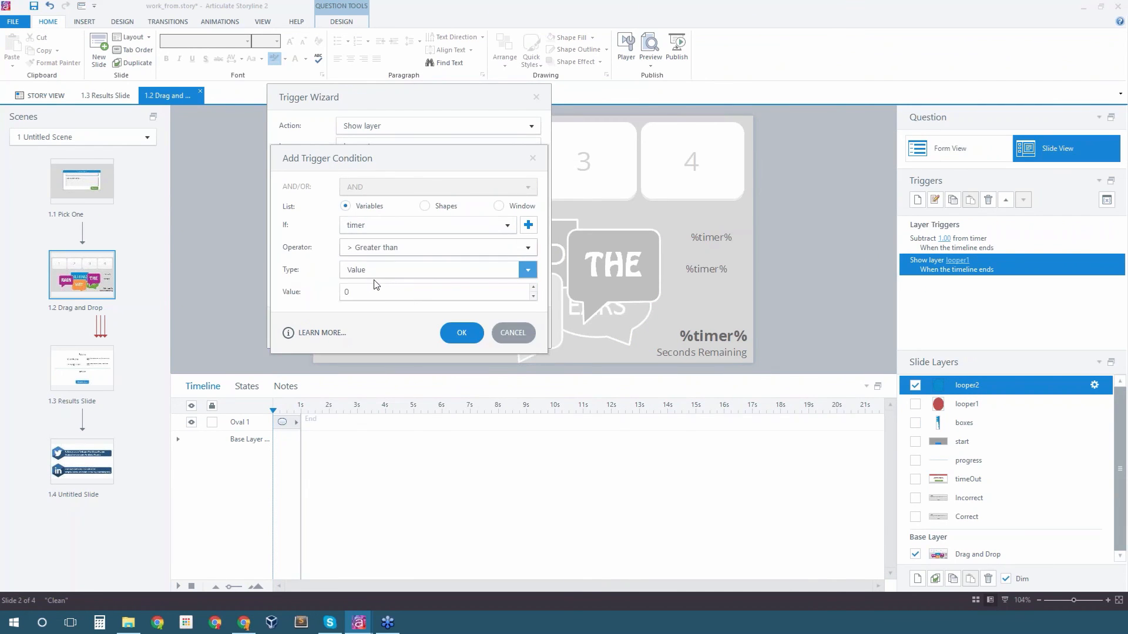
{"action": "left_click", "coordinate": [458, 334]}
{"action": "left_click", "coordinate": [466, 329]}
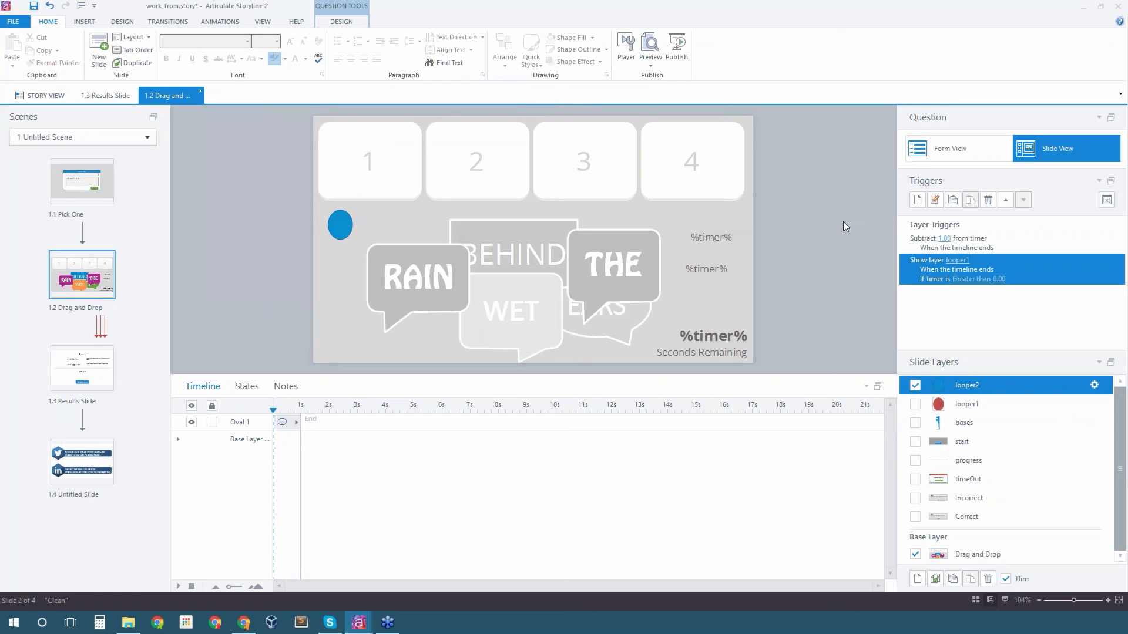
Preview this slide, let the countdown run out, continue from the Time Out layer, and close the preview
{"action": "left_click", "coordinate": [650, 64]}
{"action": "left_click", "coordinate": [673, 77]}
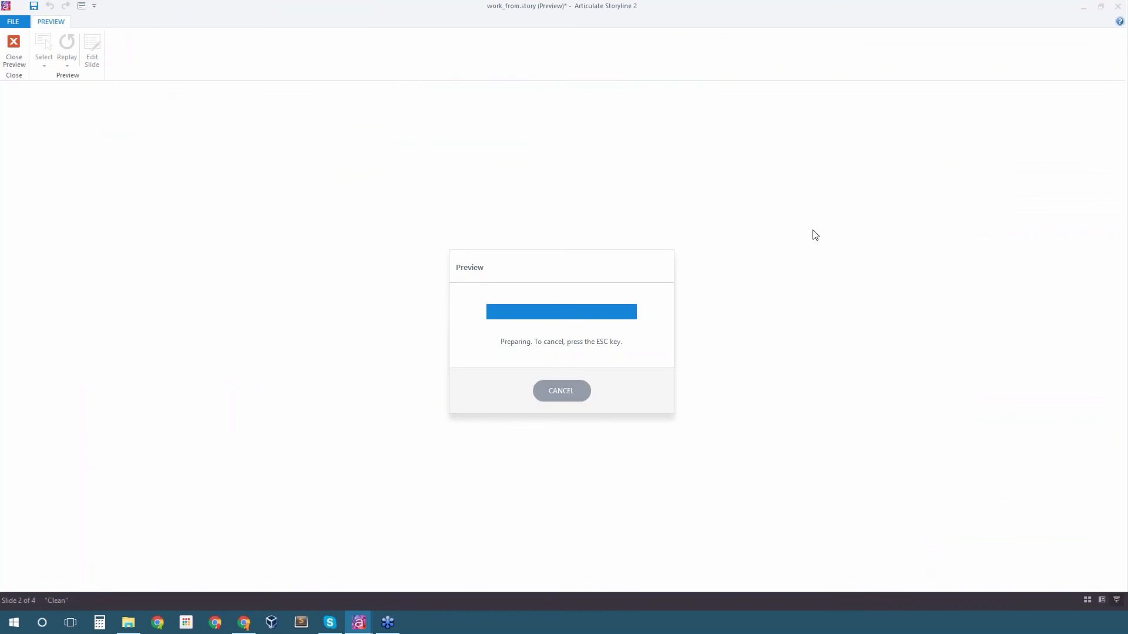
{"action": "left_click", "coordinate": [594, 410]}
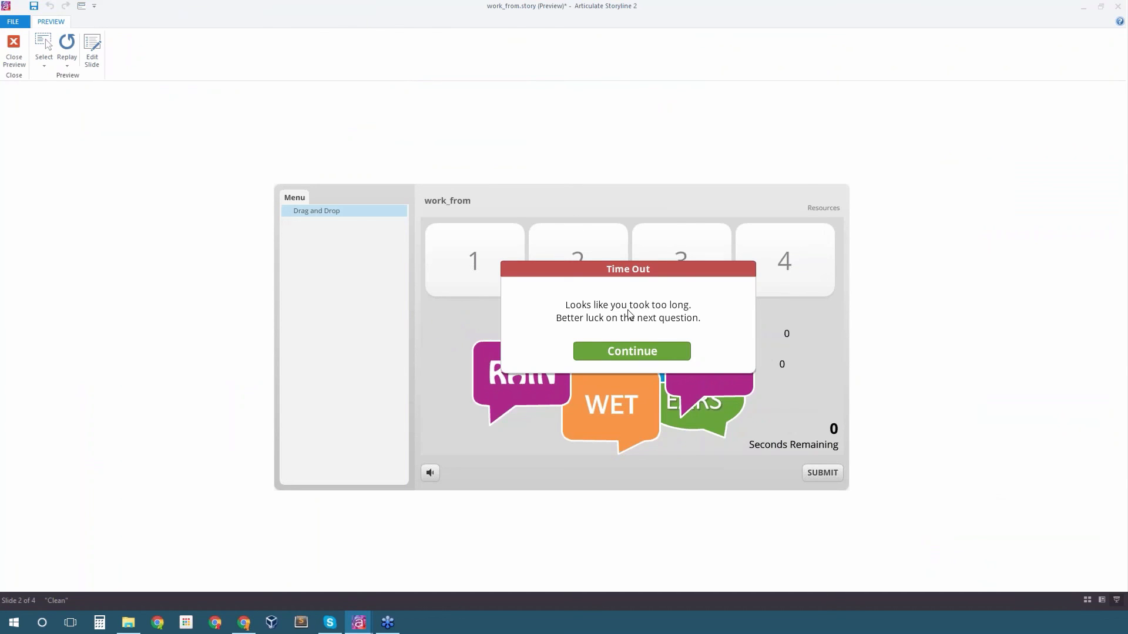
{"action": "left_click", "coordinate": [629, 351]}
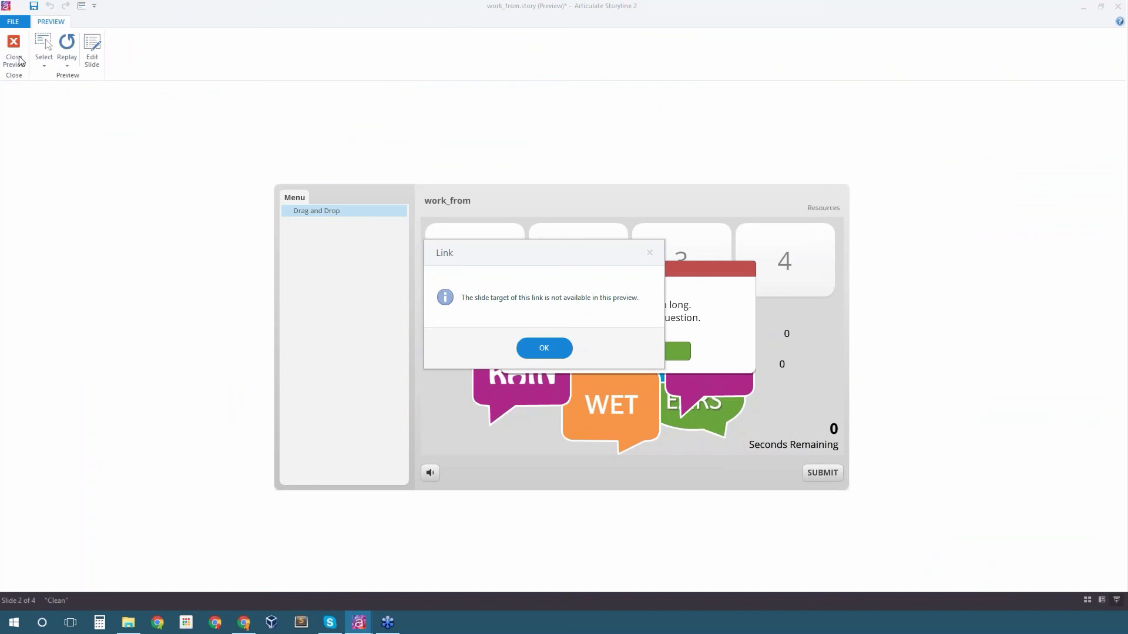
{"action": "left_click", "coordinate": [544, 348]}
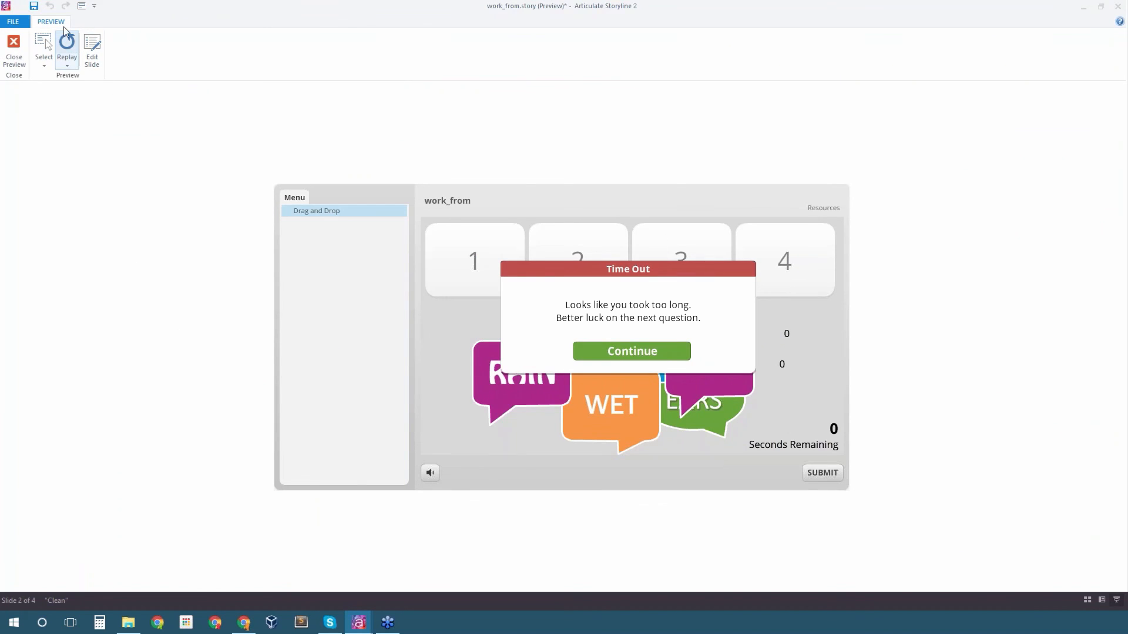
{"action": "left_click", "coordinate": [15, 42]}
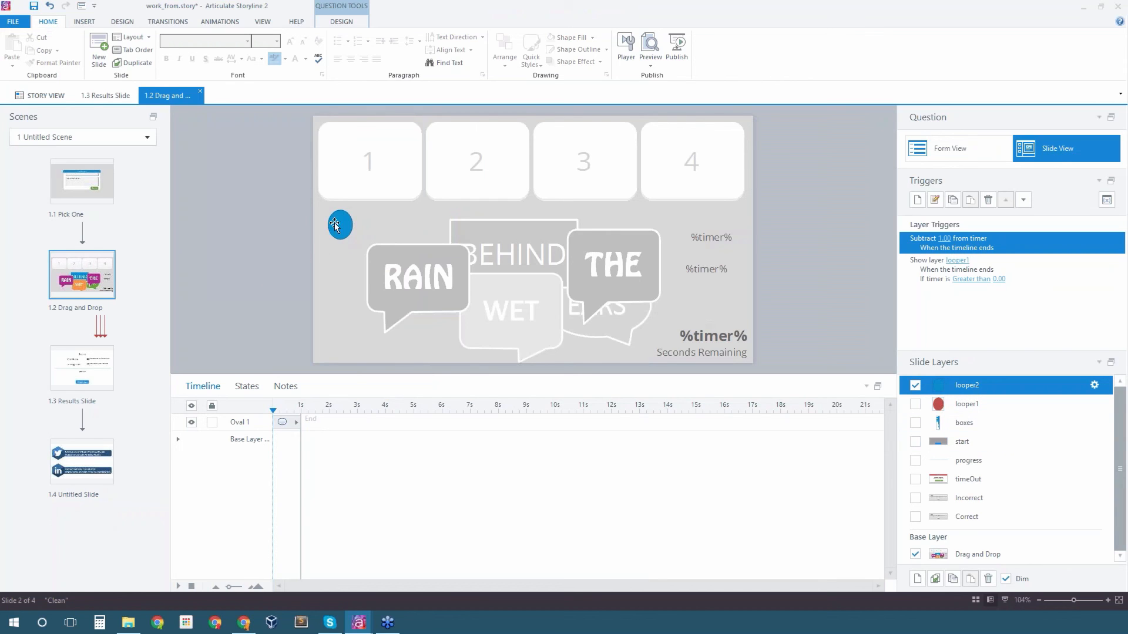
Shift looper2's blue oval slightly up and left, then preview this slide, placing WET, THE, BEHIND and EARS on the numbered boxes until the countdown ends
{"action": "mouse_move", "coordinate": [335, 225]}
{"action": "left_mouse_down"}
{"action": "mouse_move", "coordinate": [378, 219]}
{"action": "mouse_move", "coordinate": [332, 220]}
{"action": "left_mouse_up"}
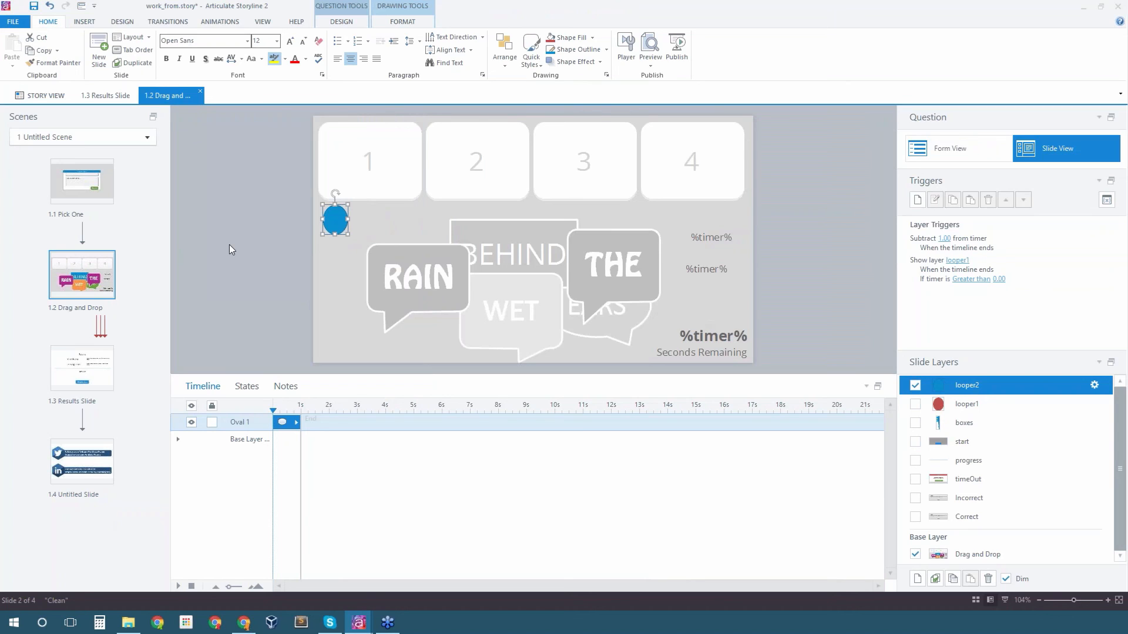
{"action": "left_click", "coordinate": [650, 61]}
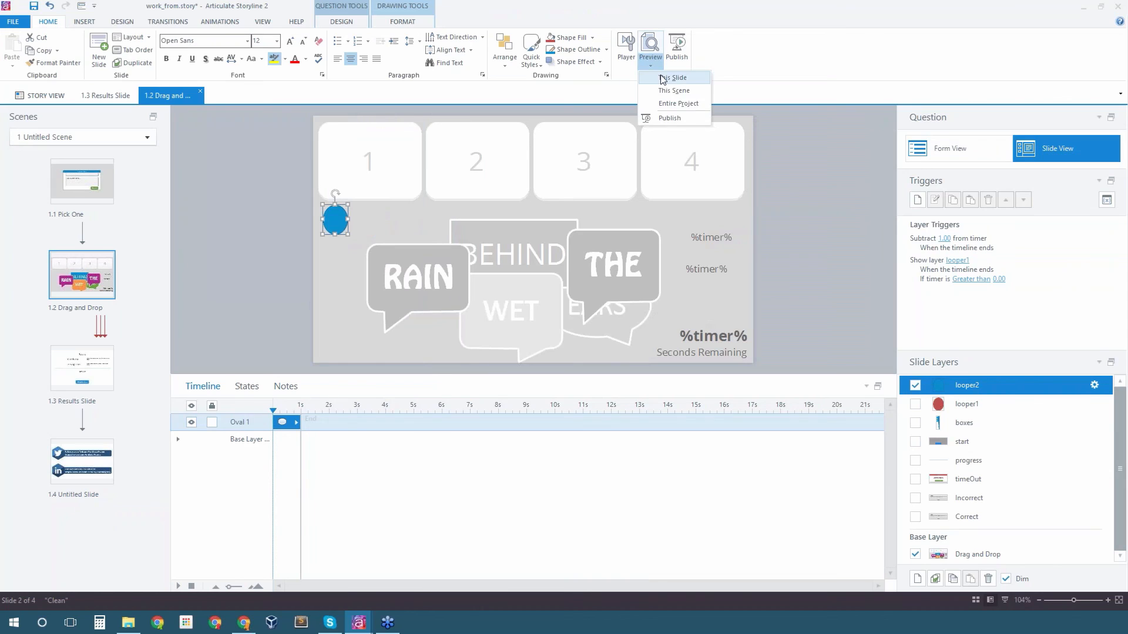
{"action": "left_click", "coordinate": [664, 78]}
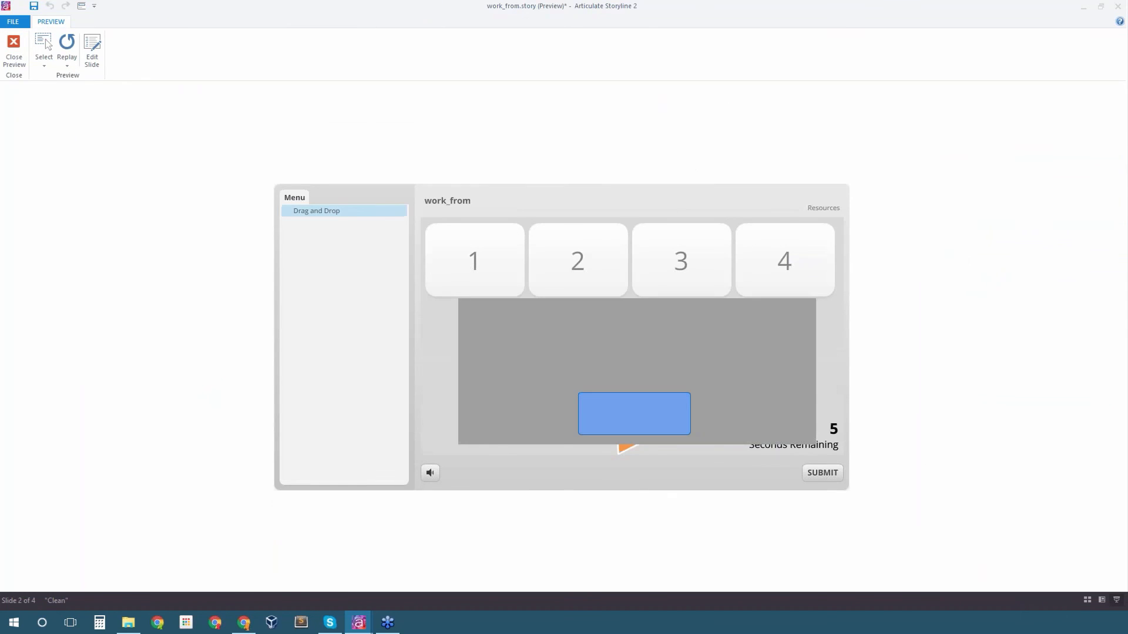
{"action": "left_click_drag", "start_coordinate": [628, 429], "coordinate": [596, 286]}
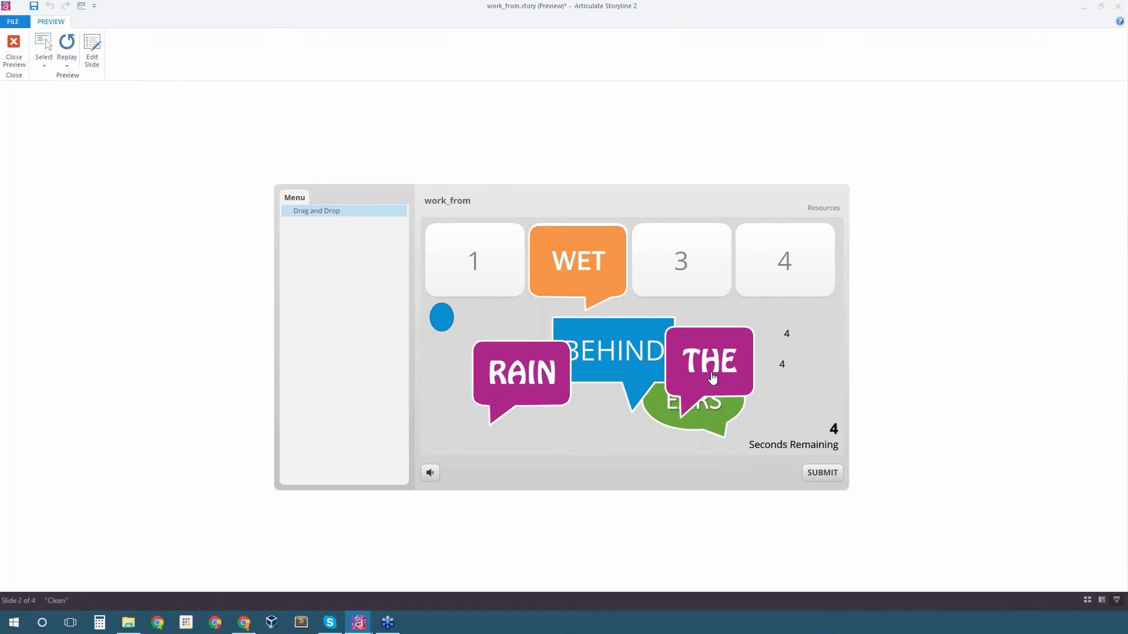
{"action": "left_click_drag", "start_coordinate": [728, 380], "coordinate": [784, 258]}
{"action": "left_click_drag", "start_coordinate": [614, 353], "coordinate": [682, 261]}
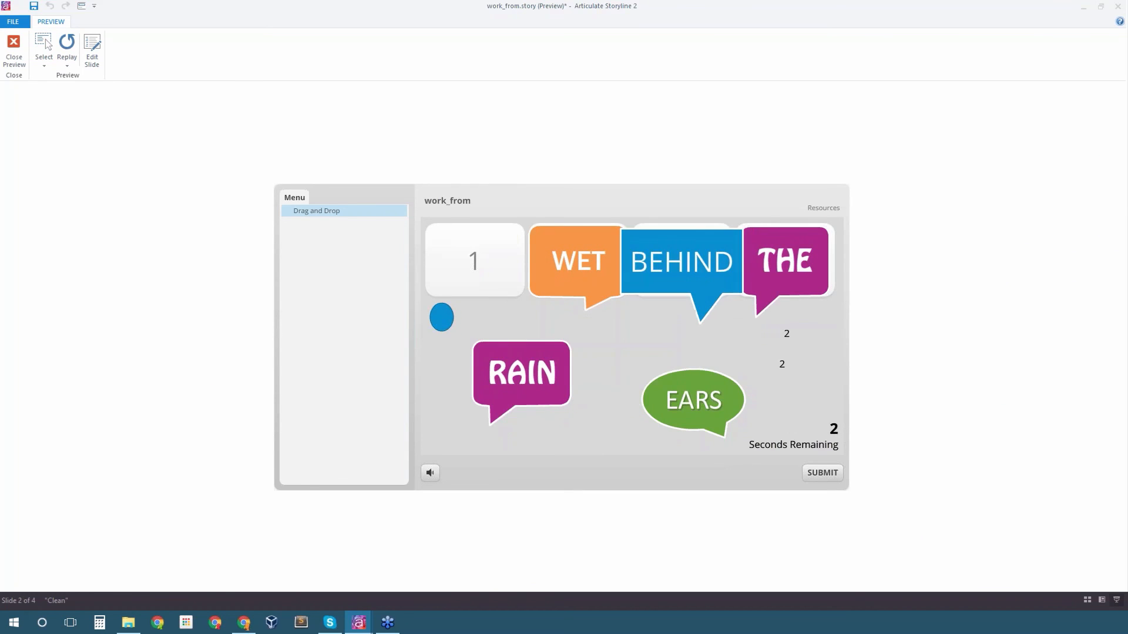
{"action": "left_click_drag", "start_coordinate": [693, 400], "coordinate": [476, 262]}
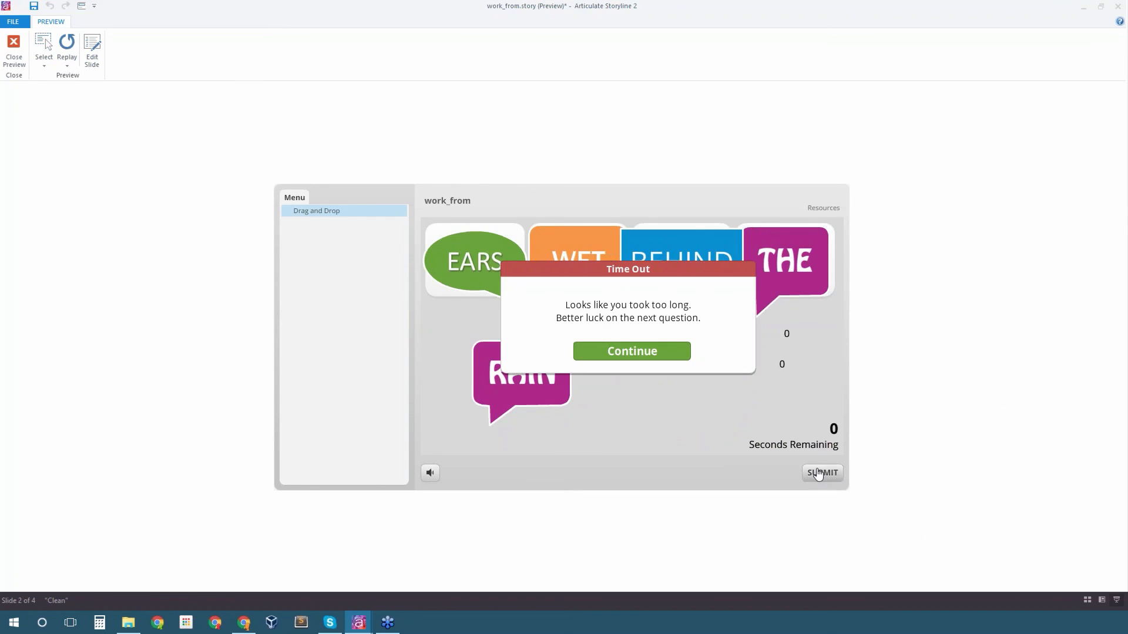
{"action": "left_click", "coordinate": [648, 356]}
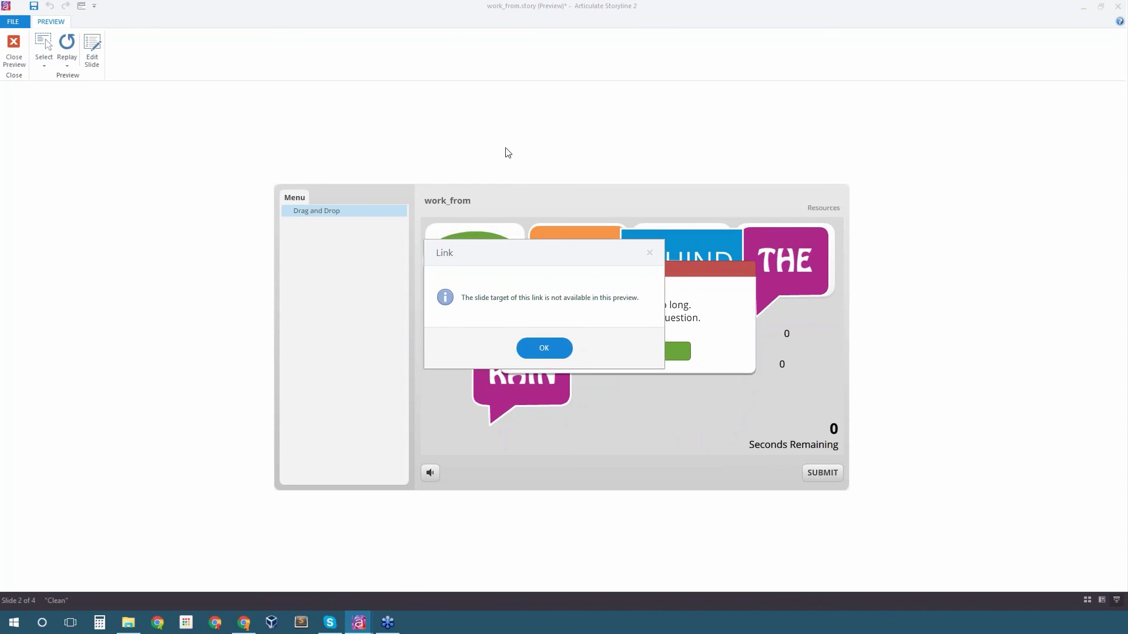
{"action": "left_click", "coordinate": [545, 348]}
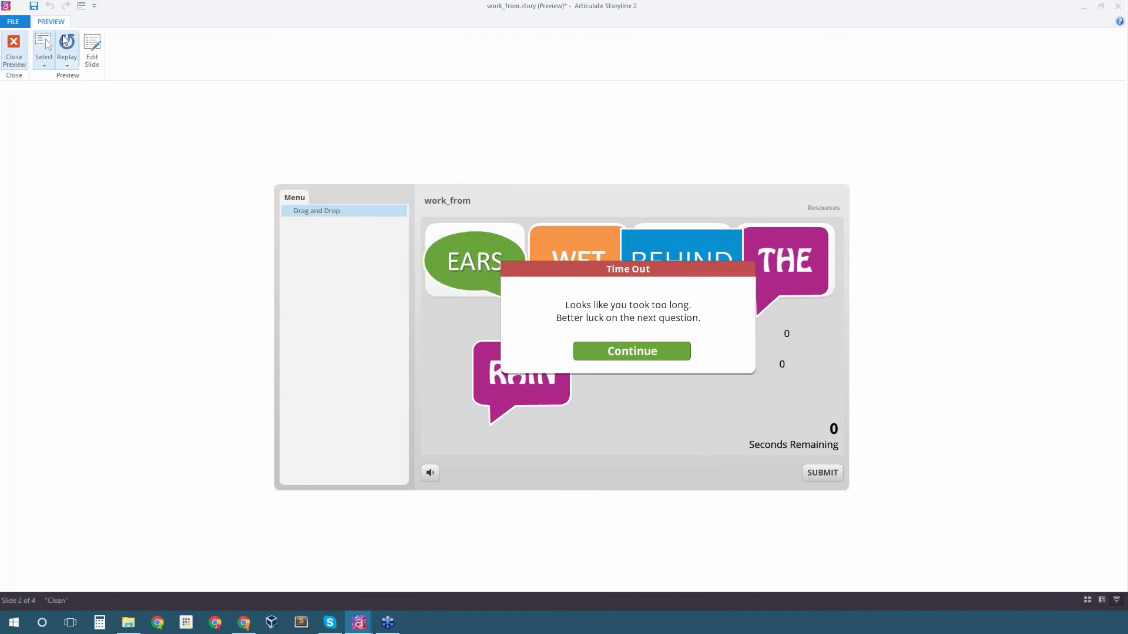
Replay the slide, place WET, BEHIND, EARS and THE on boxes 1 to 4, submit the answer, and close the preview
{"action": "left_click", "coordinate": [67, 47]}
{"action": "left_click", "coordinate": [641, 425]}
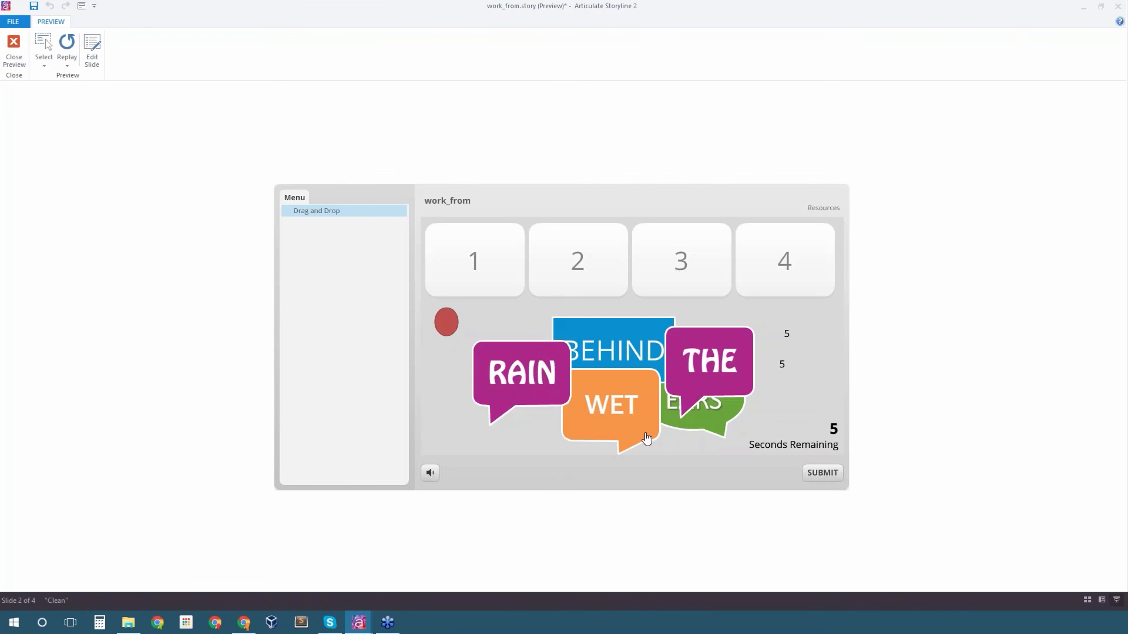
{"action": "left_click_drag", "start_coordinate": [700, 375], "coordinate": [688, 288]}
{"action": "left_click_drag", "start_coordinate": [704, 414], "coordinate": [683, 273]}
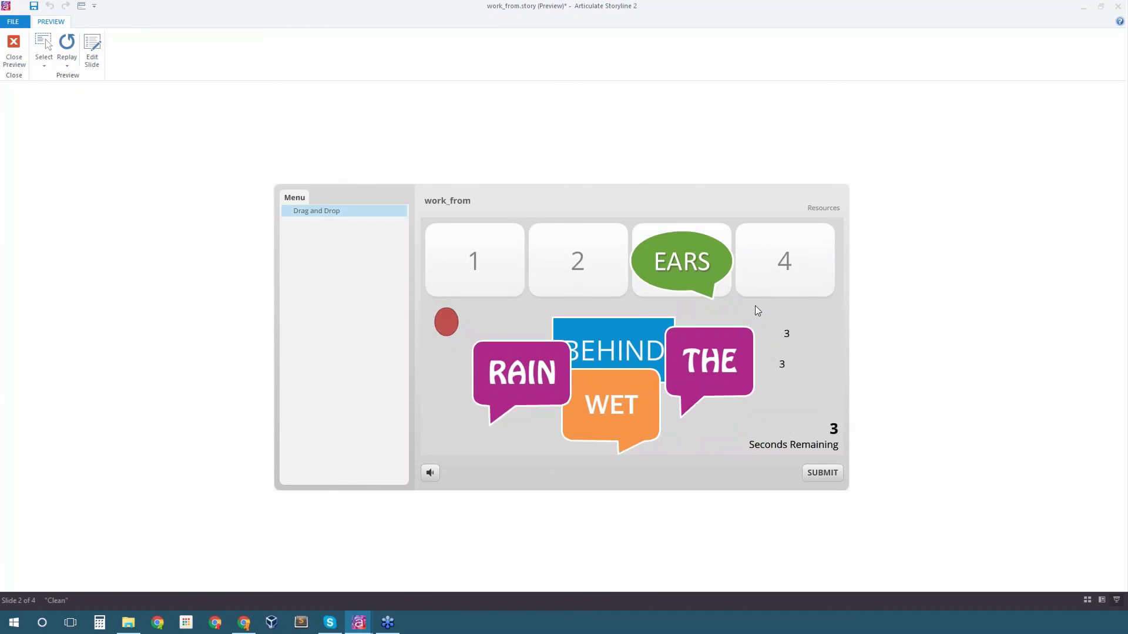
{"action": "left_click_drag", "start_coordinate": [735, 361], "coordinate": [809, 263]}
{"action": "left_click_drag", "start_coordinate": [627, 363], "coordinate": [583, 275]}
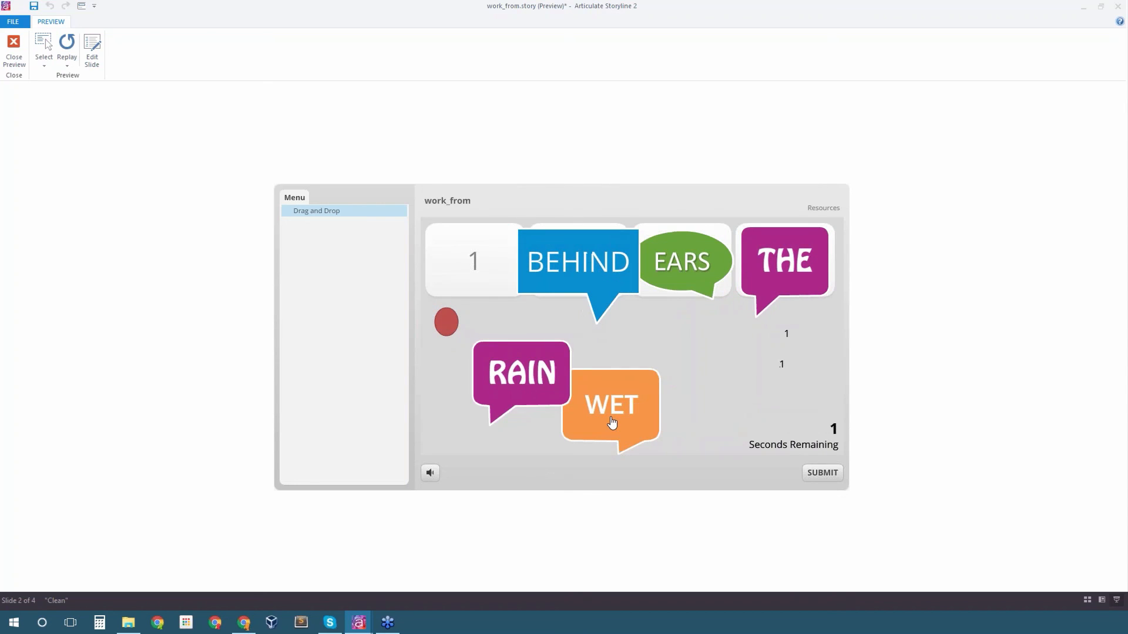
{"action": "left_click_drag", "start_coordinate": [610, 423], "coordinate": [491, 276]}
{"action": "left_click", "coordinate": [838, 479]}
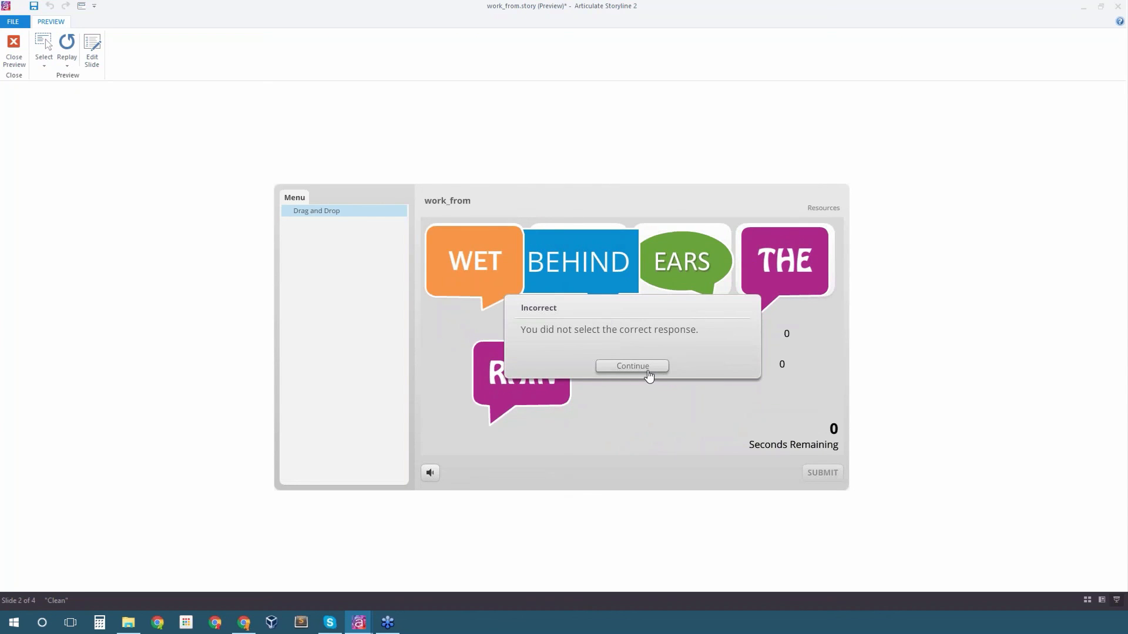
{"action": "left_click", "coordinate": [647, 372]}
{"action": "left_click", "coordinate": [533, 351]}
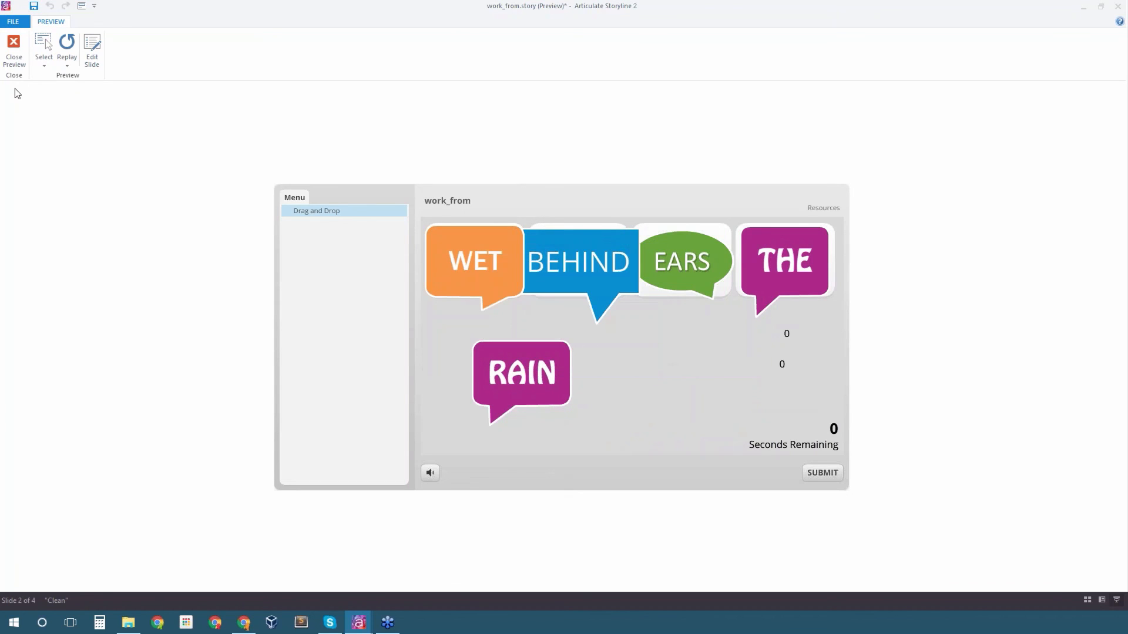
{"action": "left_click", "coordinate": [13, 51]}
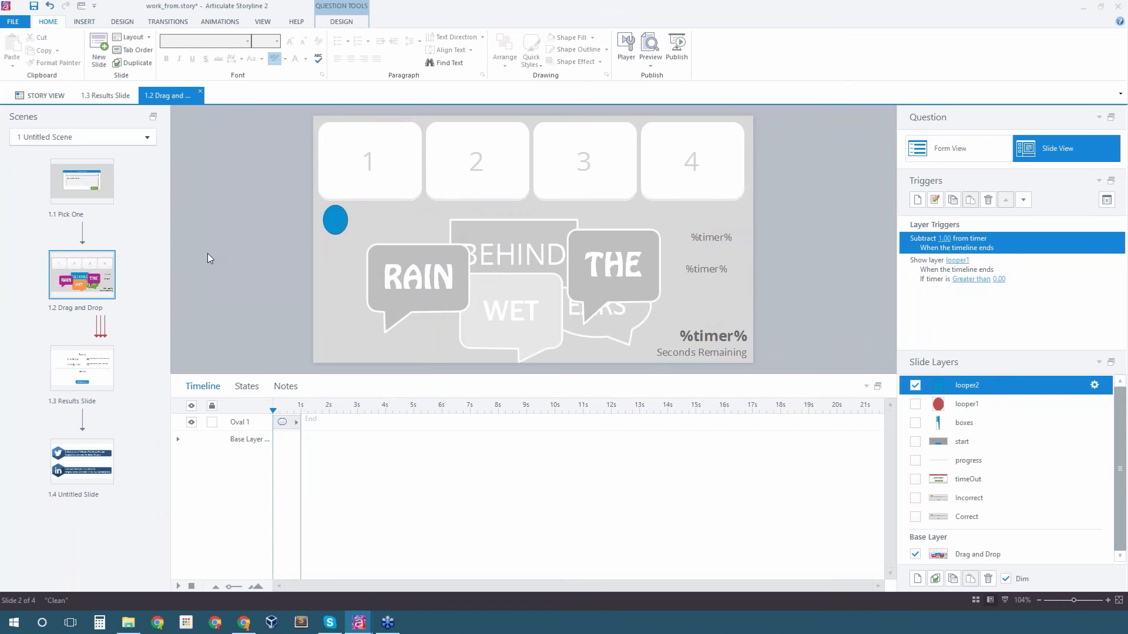
Add a new slide layer and create cue points at 1, 2 and 3 seconds on its timeline
{"action": "left_click_drag", "start_coordinate": [1120, 472], "coordinate": [1119, 437]}
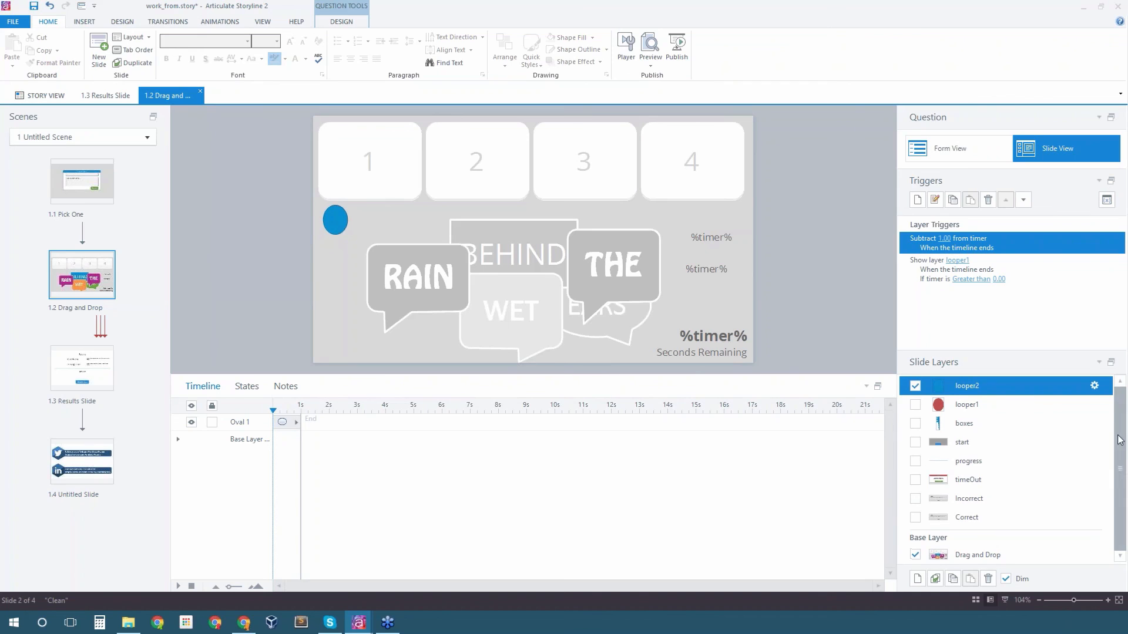
{"action": "left_click", "coordinate": [918, 580]}
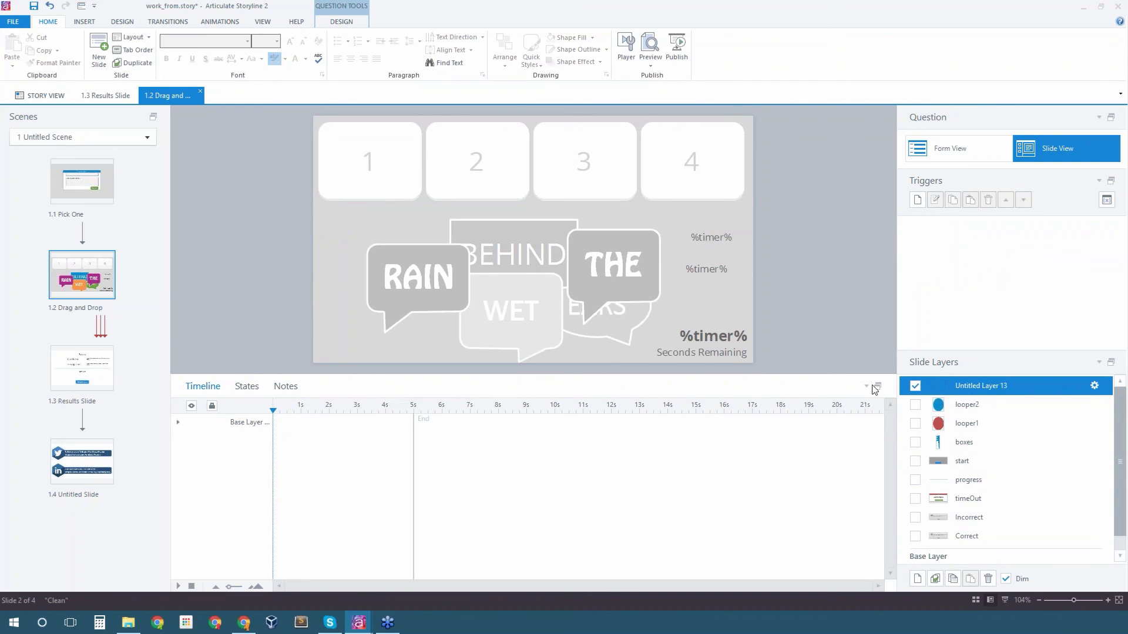
{"action": "left_click", "coordinate": [299, 410]}
{"action": "left_click", "coordinate": [329, 410]}
{"action": "right_click", "coordinate": [329, 410]}
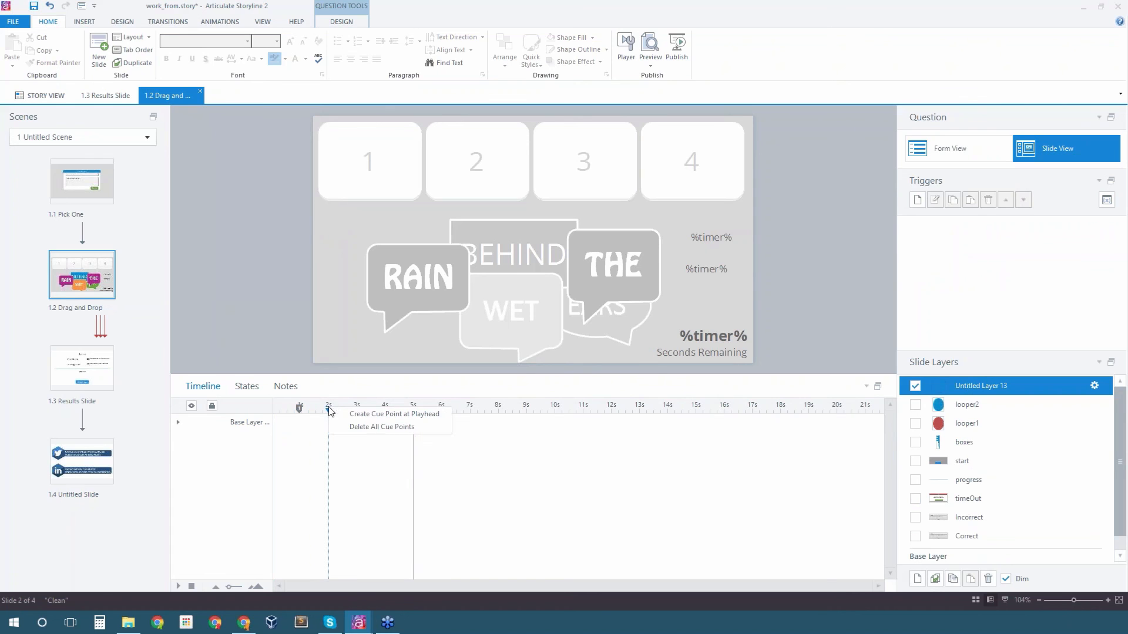
{"action": "left_click", "coordinate": [363, 419]}
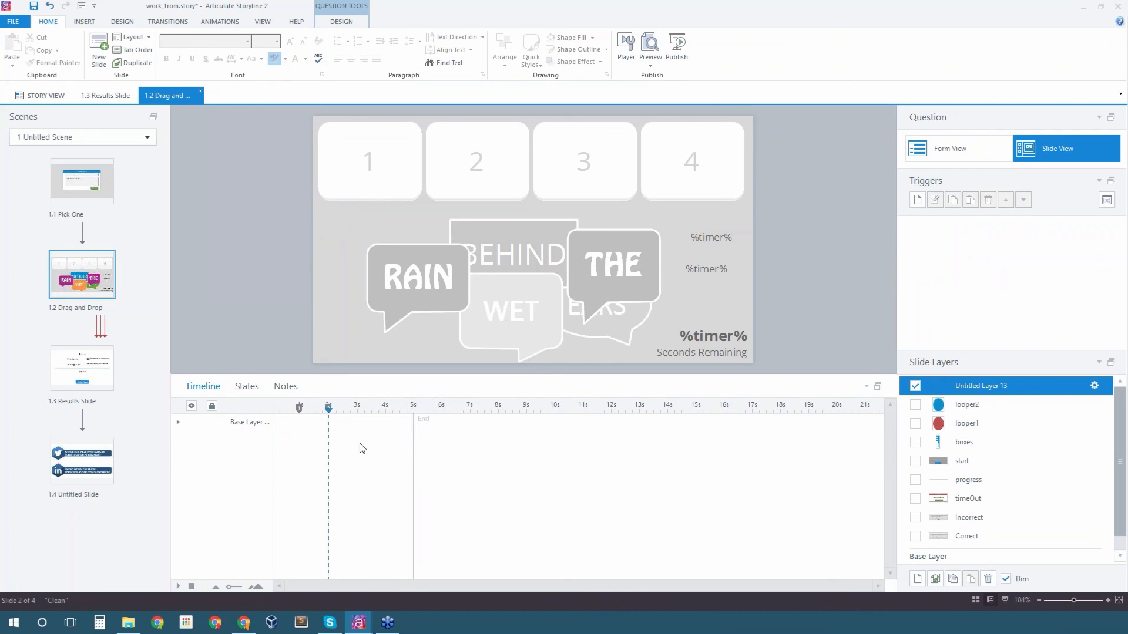
{"action": "left_click", "coordinate": [355, 411]}
{"action": "left_click", "coordinate": [356, 407]}
{"action": "right_click", "coordinate": [356, 408]}
{"action": "left_click", "coordinate": [378, 413]}
Create a new trigger on the untitled layer with the Adjust variable action for the timer variable
{"action": "left_click", "coordinate": [925, 199]}
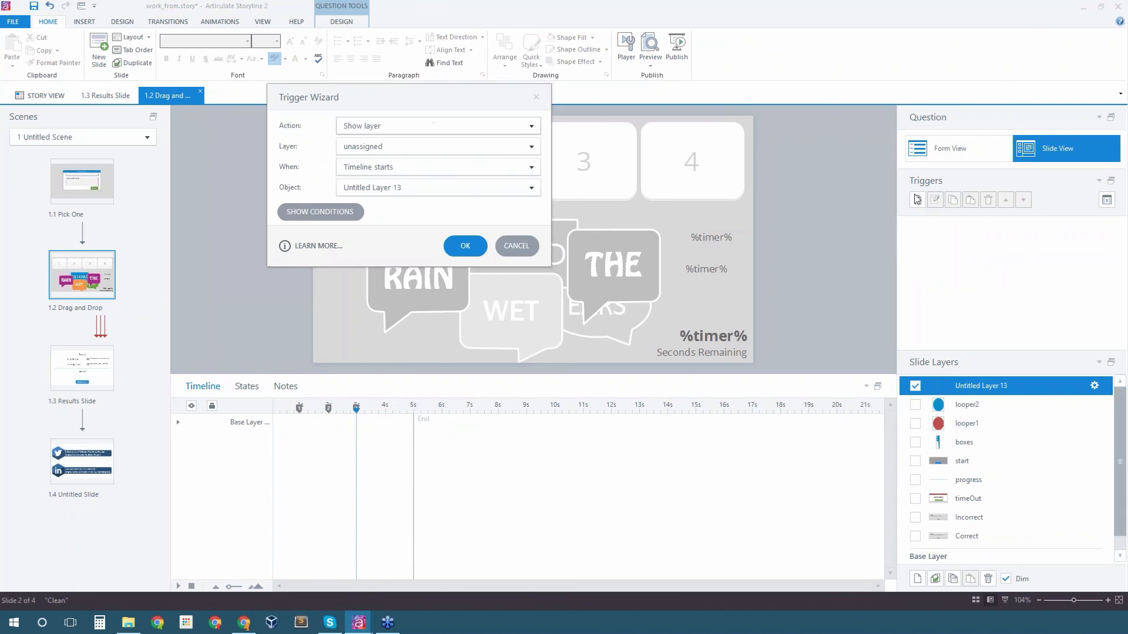
{"action": "left_click", "coordinate": [527, 127]}
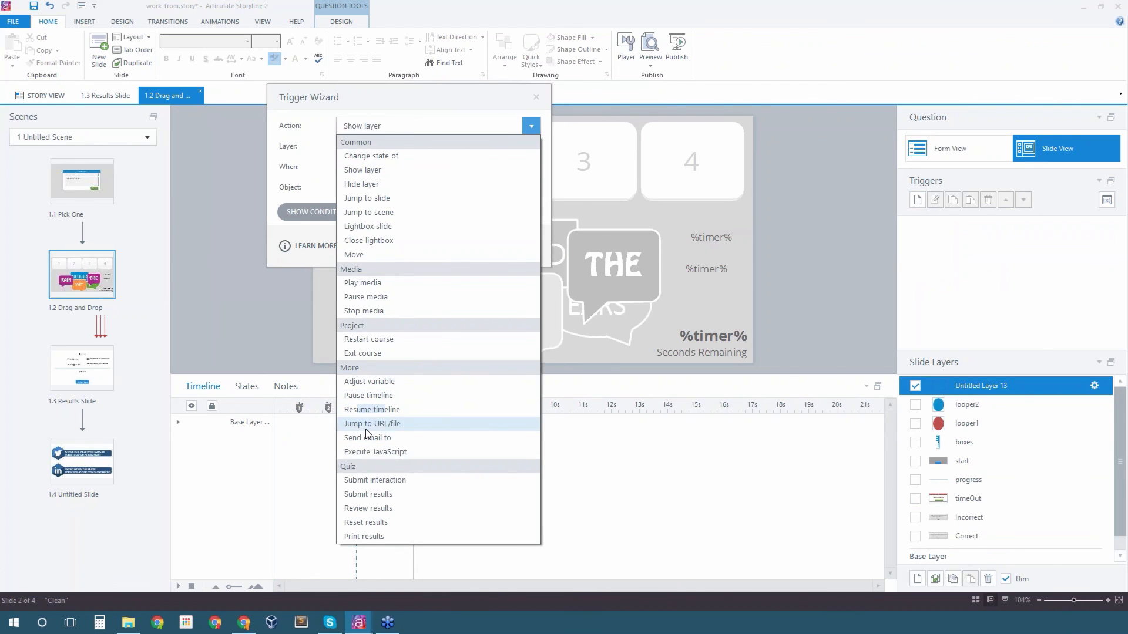
{"action": "left_click", "coordinate": [385, 382]}
{"action": "left_click", "coordinate": [397, 146]}
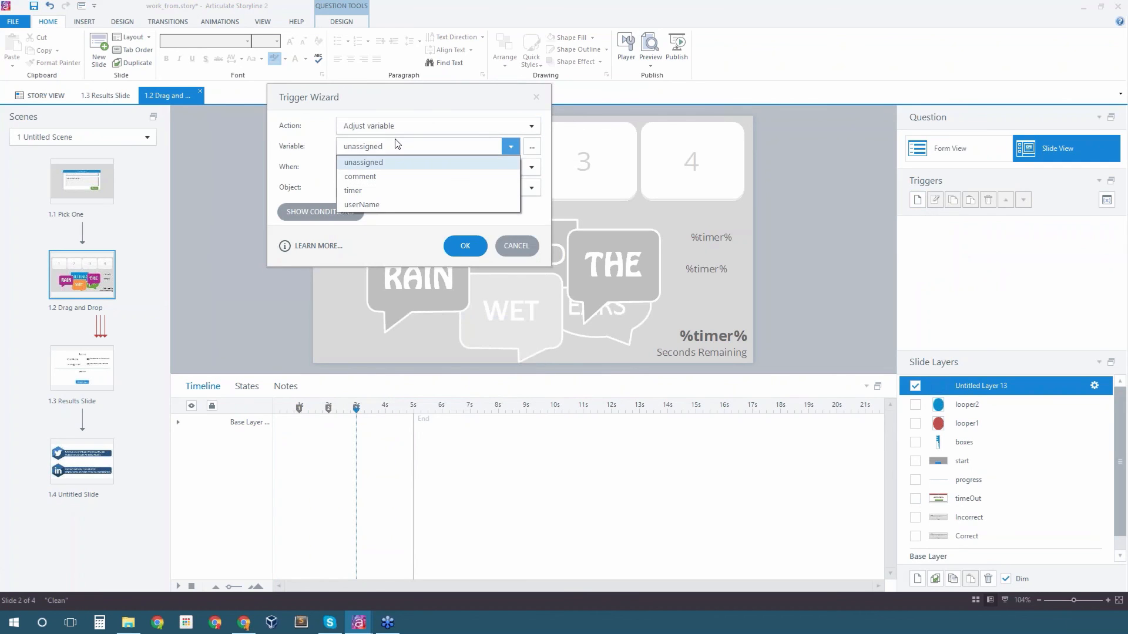
{"action": "left_click", "coordinate": [386, 176]}
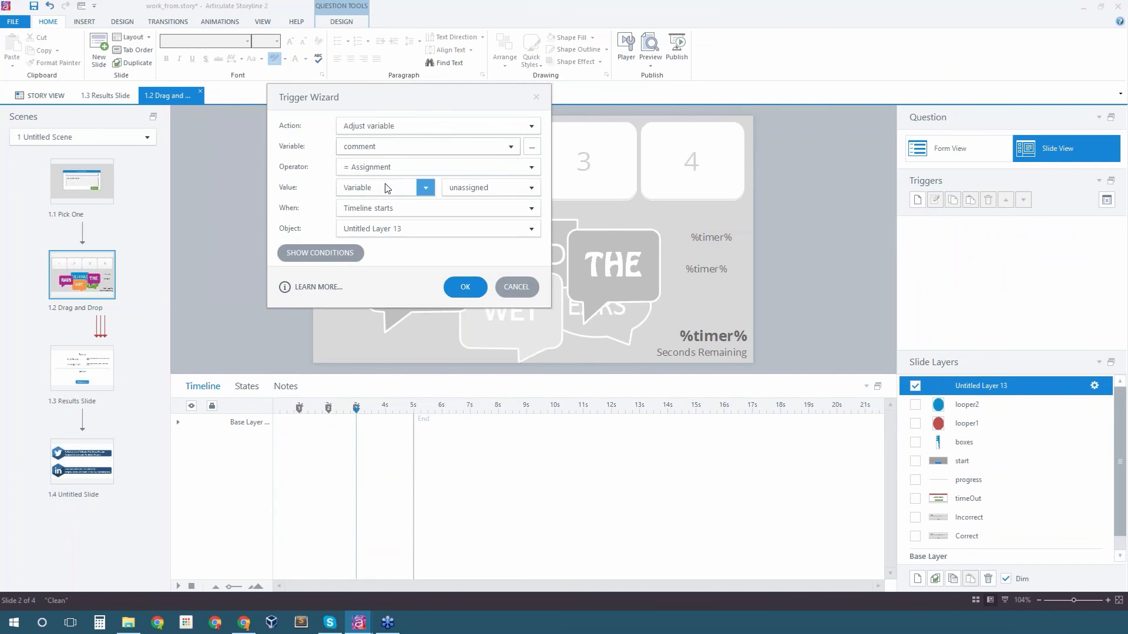
{"action": "left_click", "coordinate": [386, 151]}
{"action": "left_click", "coordinate": [382, 202]}
Set the trigger's operator to Subtract with a fixed value of 1
{"action": "left_click", "coordinate": [393, 167]}
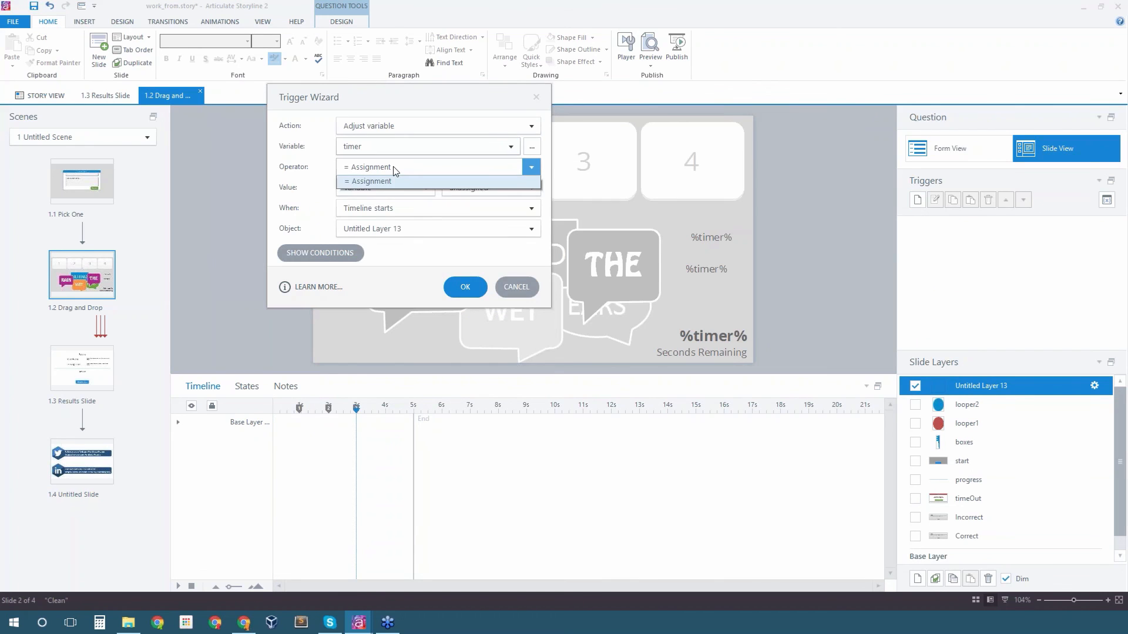
{"action": "left_click", "coordinate": [385, 201]}
{"action": "left_click", "coordinate": [425, 187]}
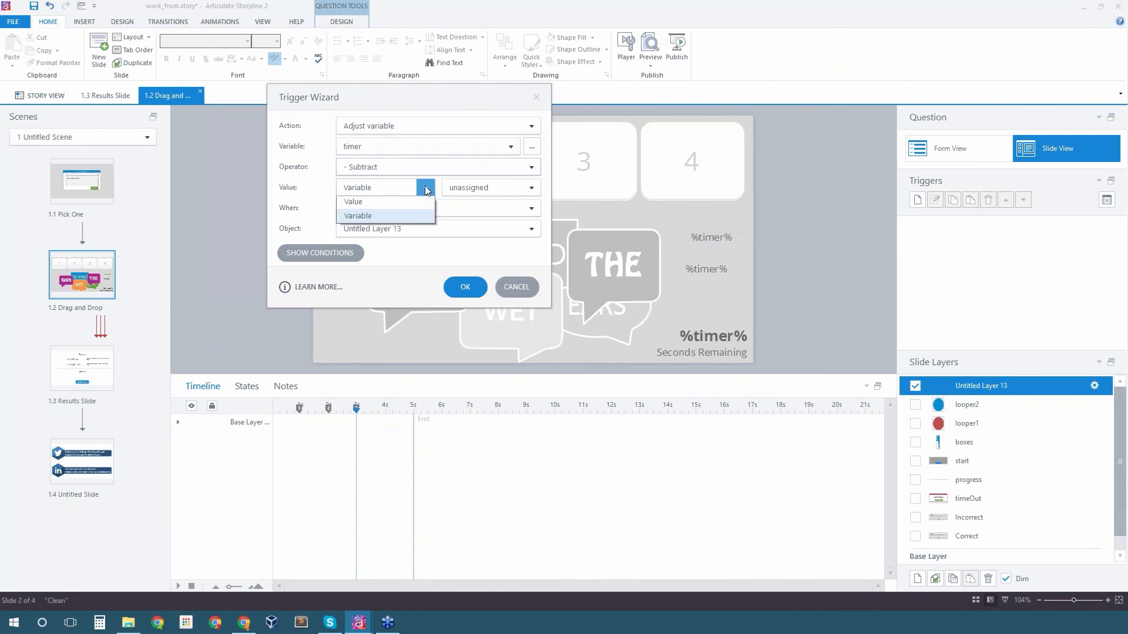
{"action": "left_click", "coordinate": [393, 205]}
{"action": "double_click", "coordinate": [444, 187]}
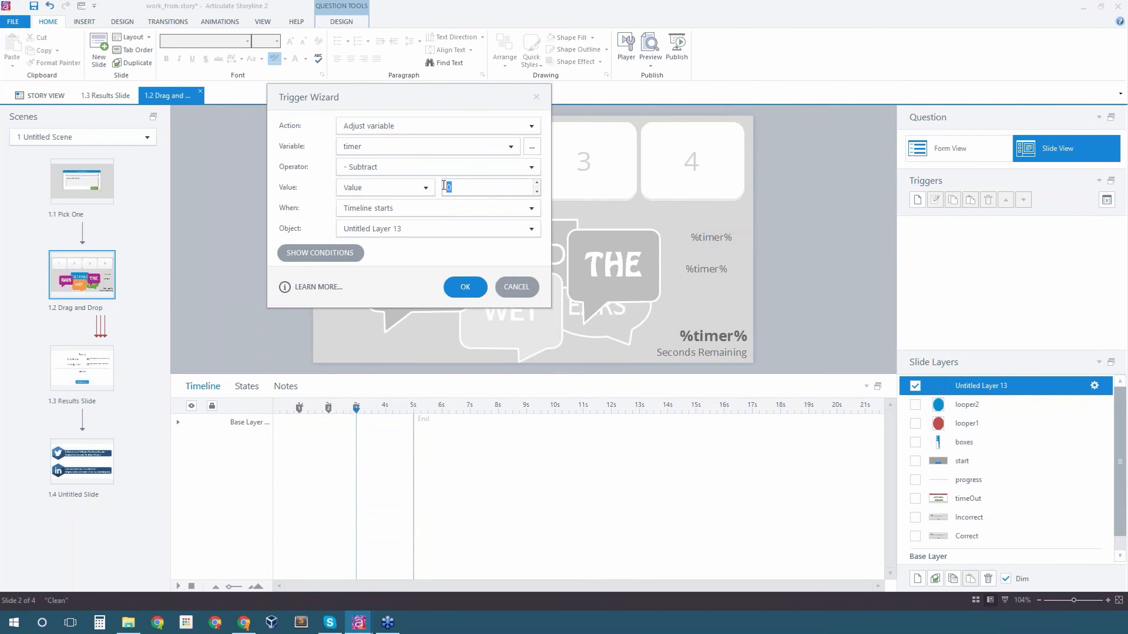
{"action": "type", "text": "1"}
Make the trigger fire when the timeline reaches cue point #1 and save it
{"action": "left_click", "coordinate": [440, 208]}
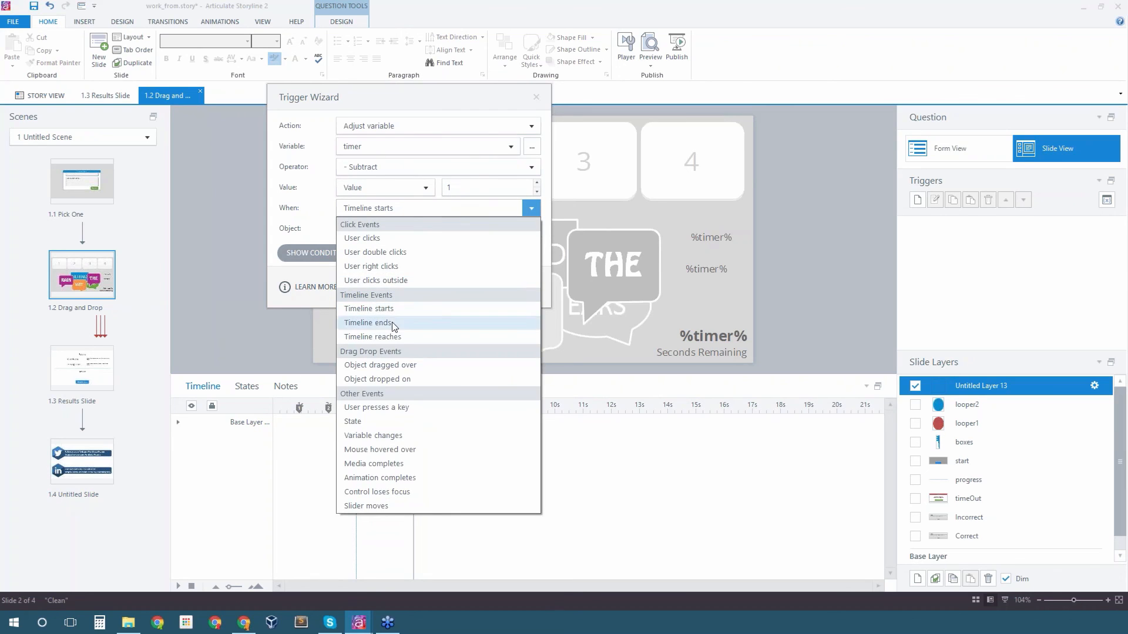
{"action": "left_click", "coordinate": [396, 336]}
{"action": "left_click", "coordinate": [398, 230]}
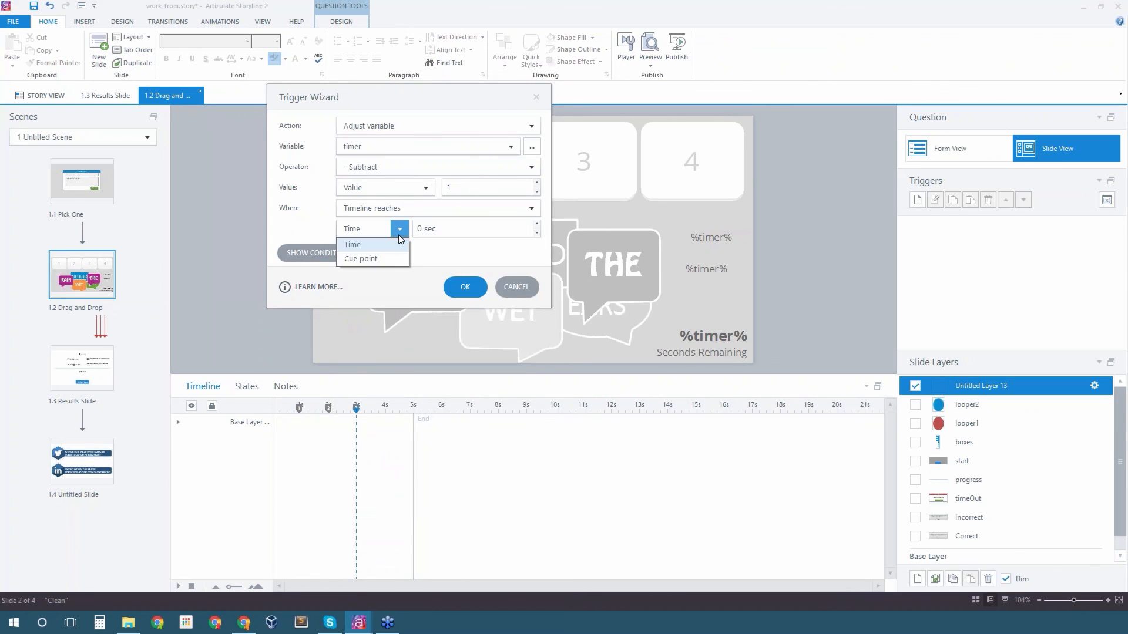
{"action": "left_click", "coordinate": [361, 259]}
{"action": "left_click", "coordinate": [464, 284]}
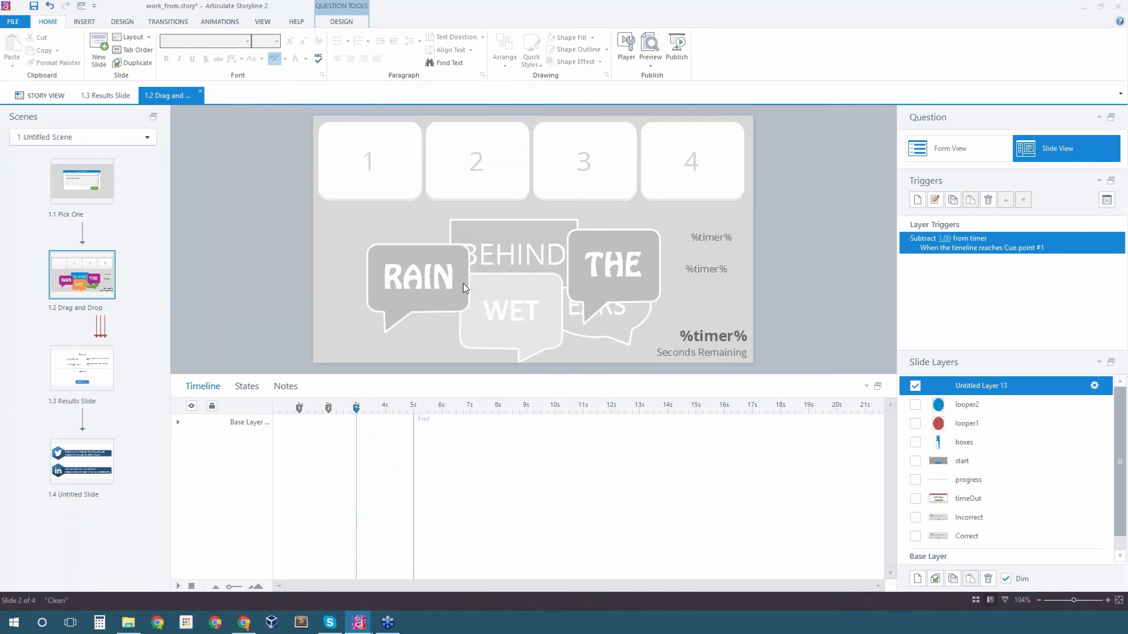
Duplicate the subtract trigger and set the copy to fire when the timeline reaches cue point #2
{"action": "left_click", "coordinate": [953, 200]}
{"action": "left_click", "coordinate": [971, 200]}
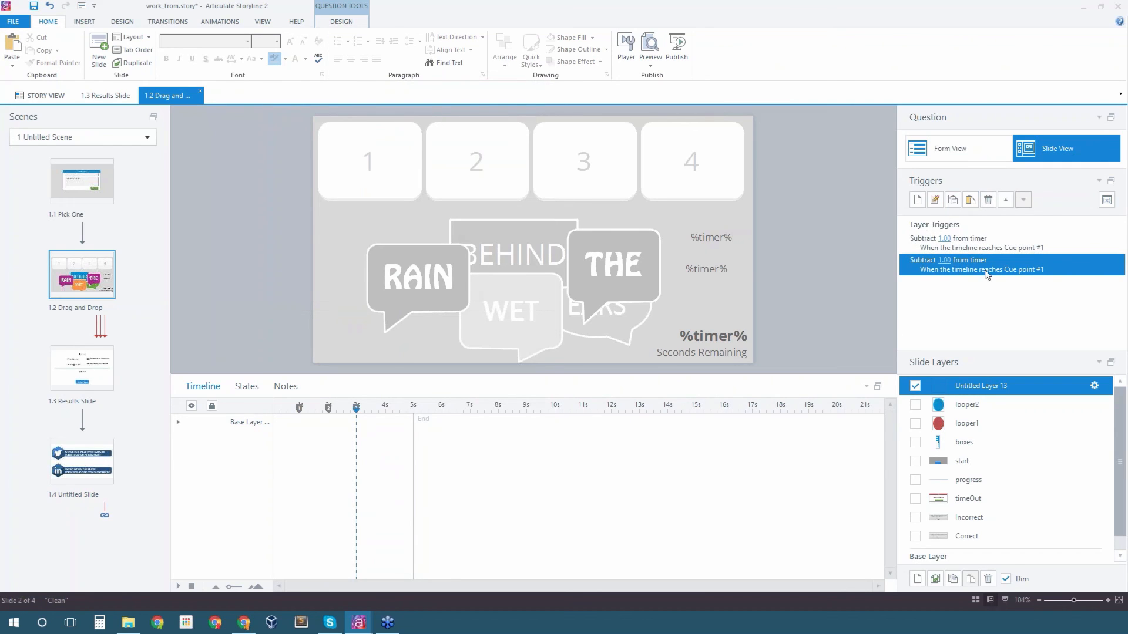
{"action": "double_click", "coordinate": [980, 266]}
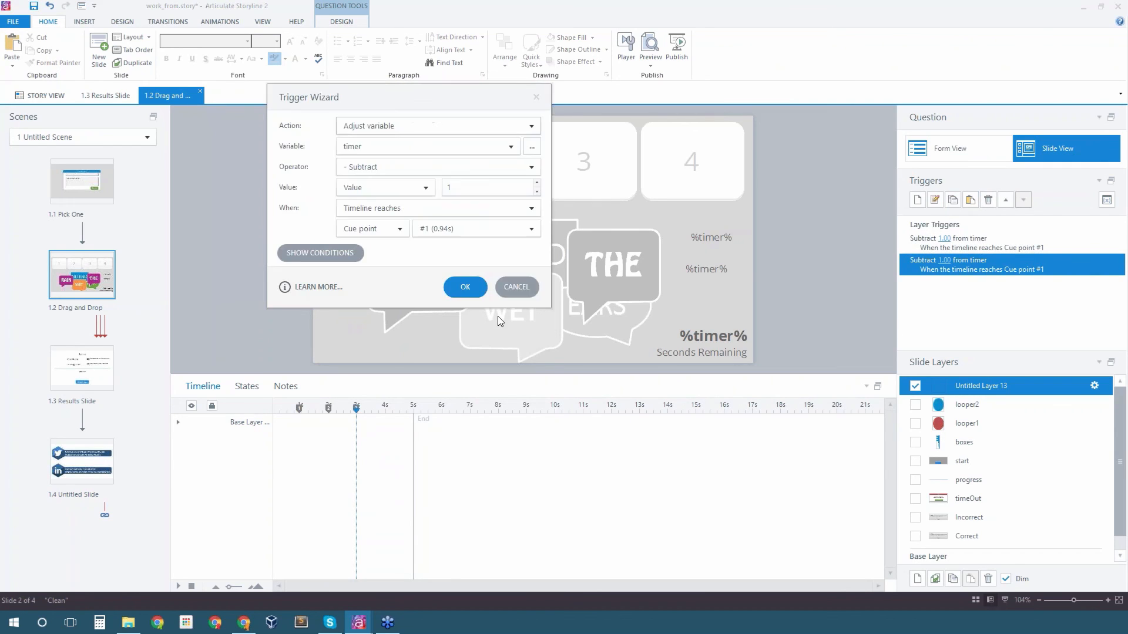
{"action": "left_click", "coordinate": [532, 229]}
{"action": "left_click", "coordinate": [484, 256]}
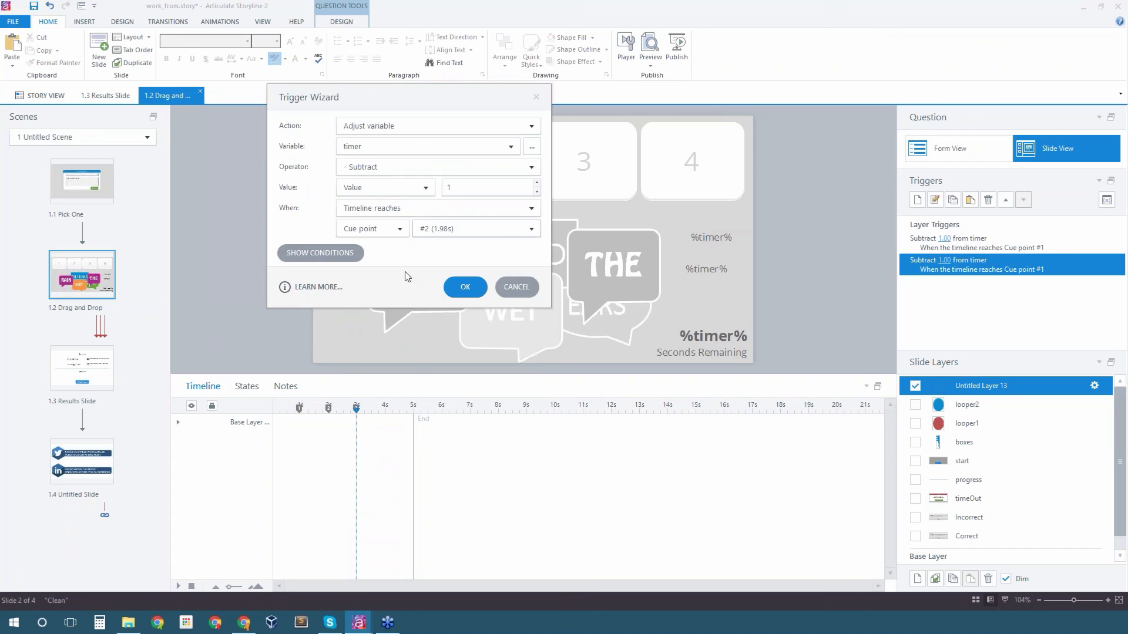
{"action": "left_click", "coordinate": [464, 287]}
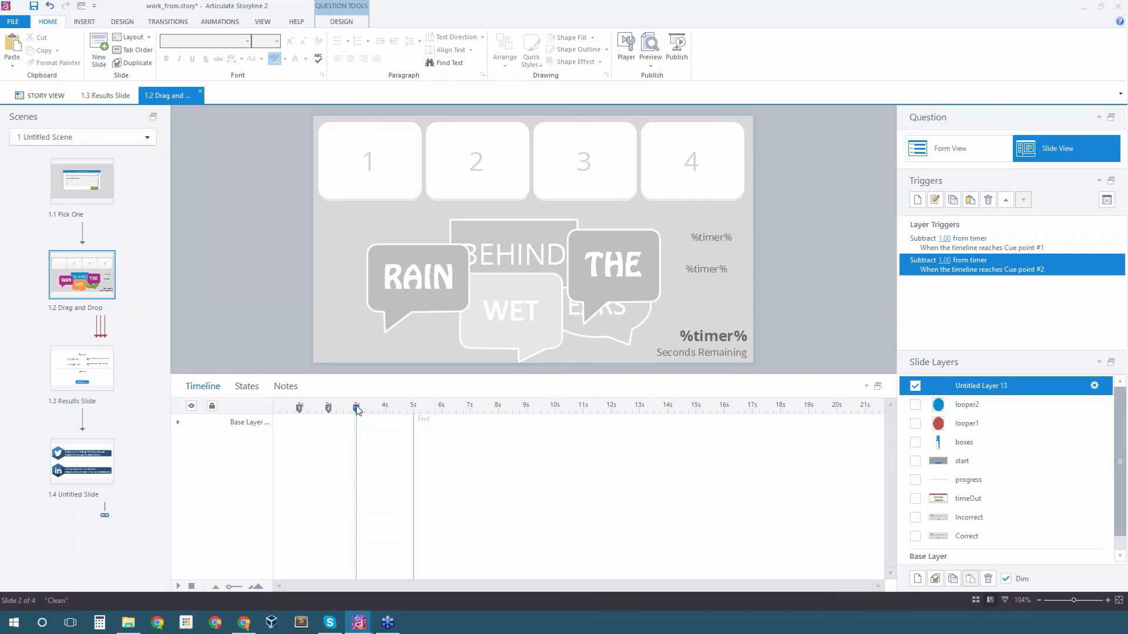
Move the third cue point to about 4 seconds on the timeline, then view slide 1.4 and return to slide 1.2
{"action": "left_click_drag", "start_coordinate": [356, 407], "coordinate": [420, 409]}
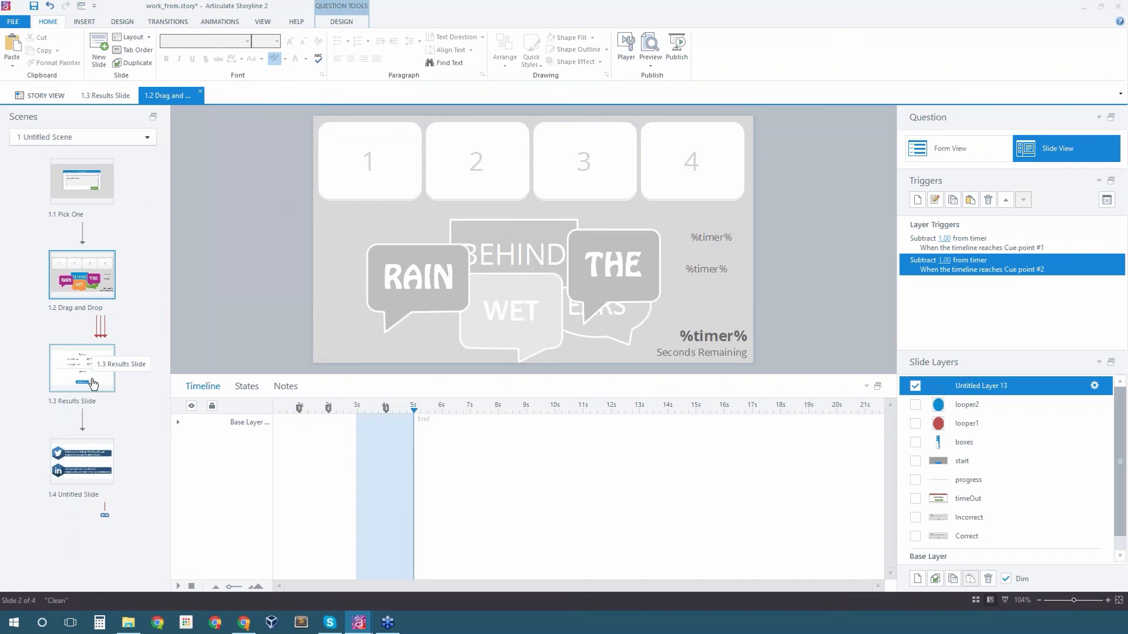
{"action": "left_click", "coordinate": [91, 461]}
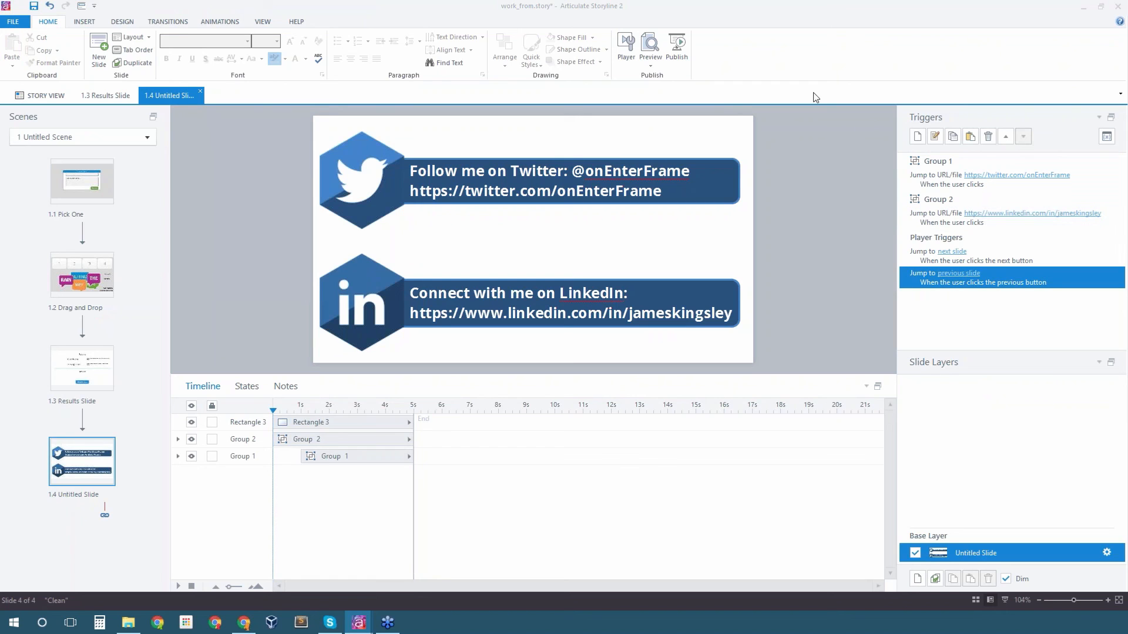
{"action": "left_click", "coordinate": [110, 265]}
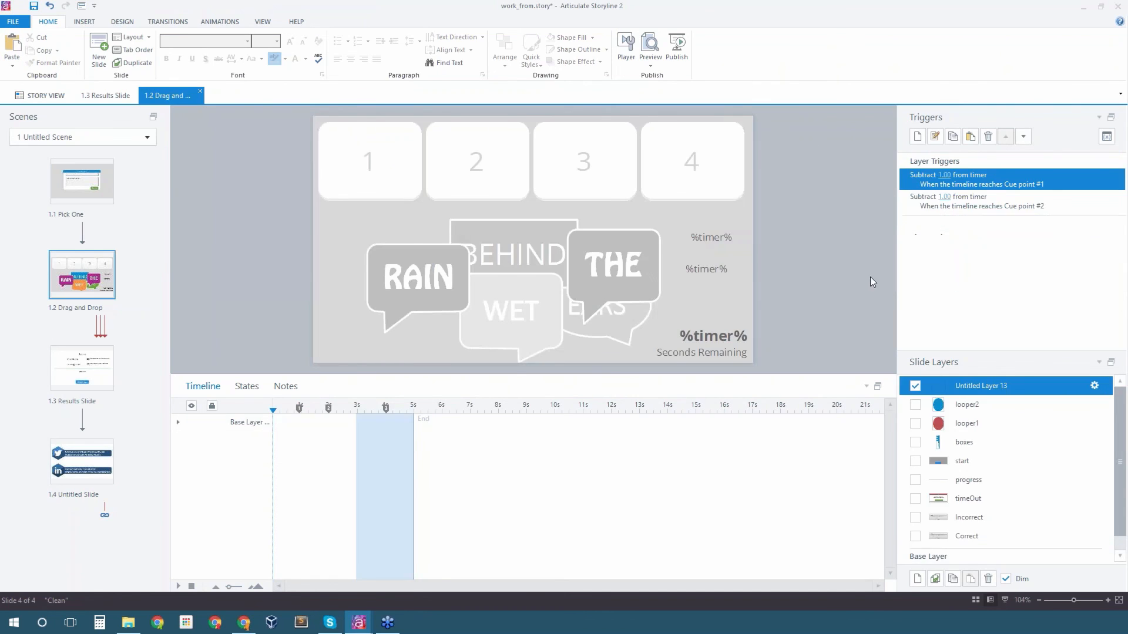
Change the timer condition of the show-layer triggers on looper2 and looper1 to equal to 0
{"action": "left_click", "coordinate": [985, 410]}
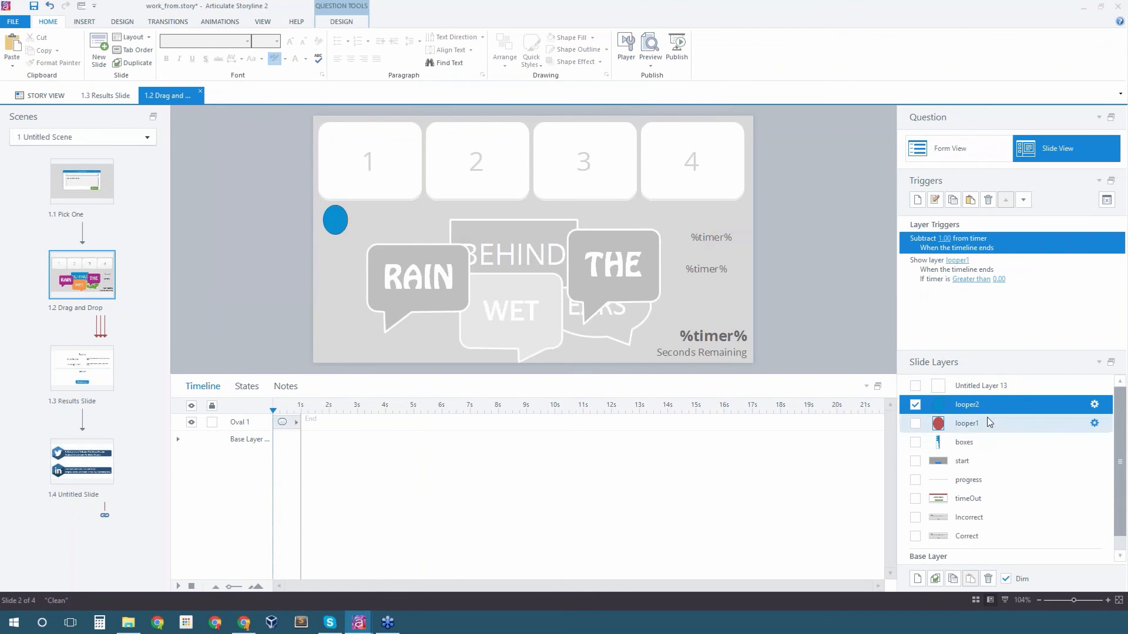
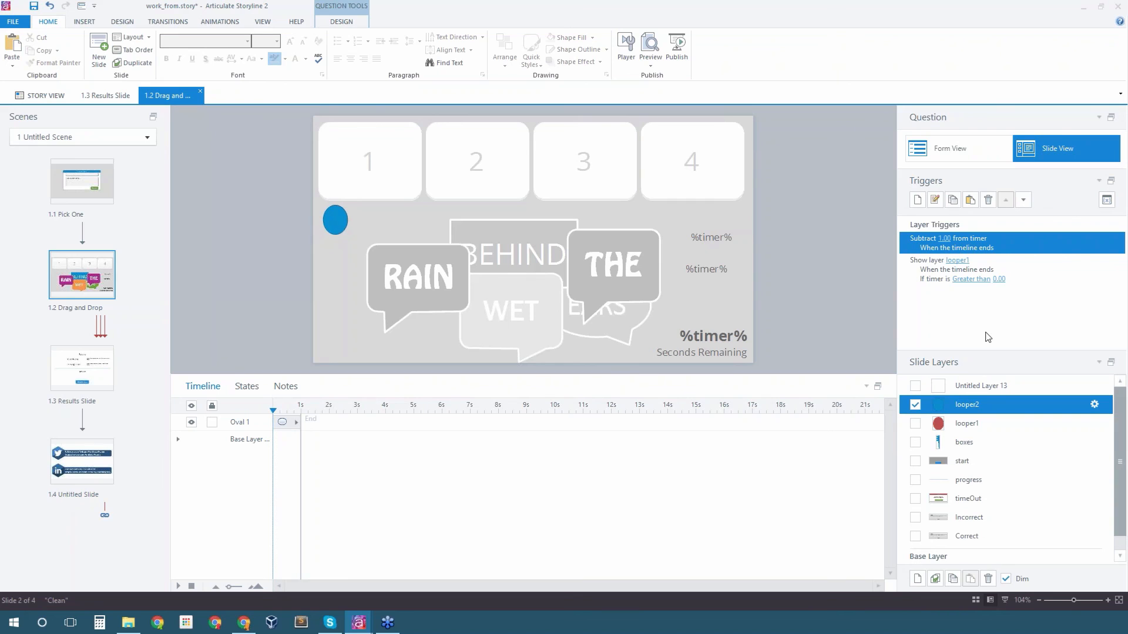
{"action": "left_click", "coordinate": [971, 279]}
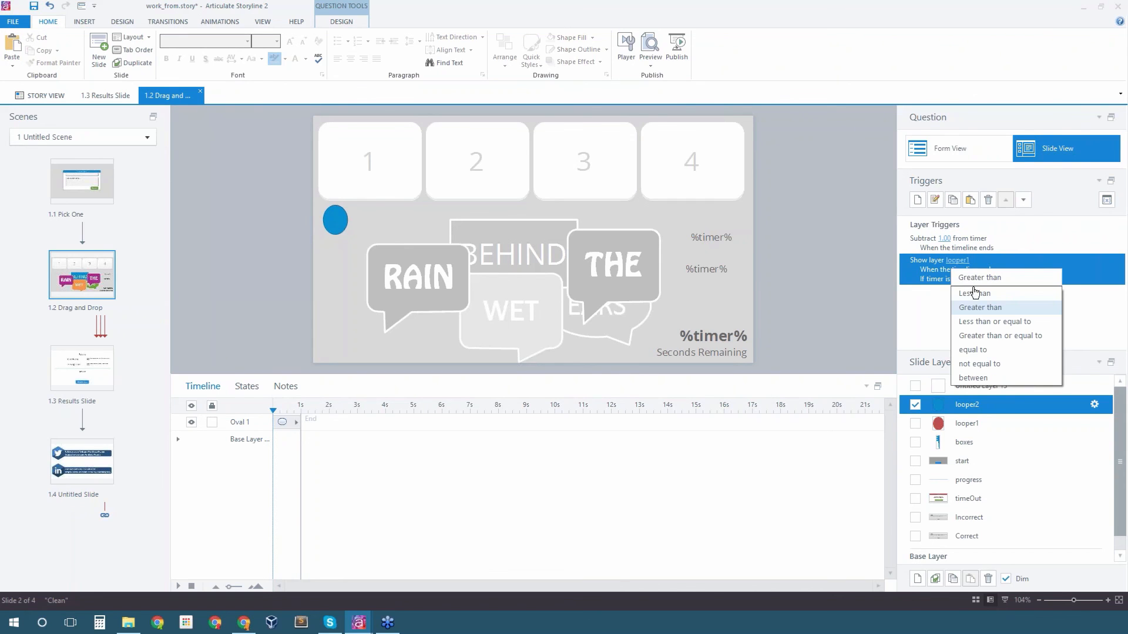
{"action": "left_click", "coordinate": [990, 352]}
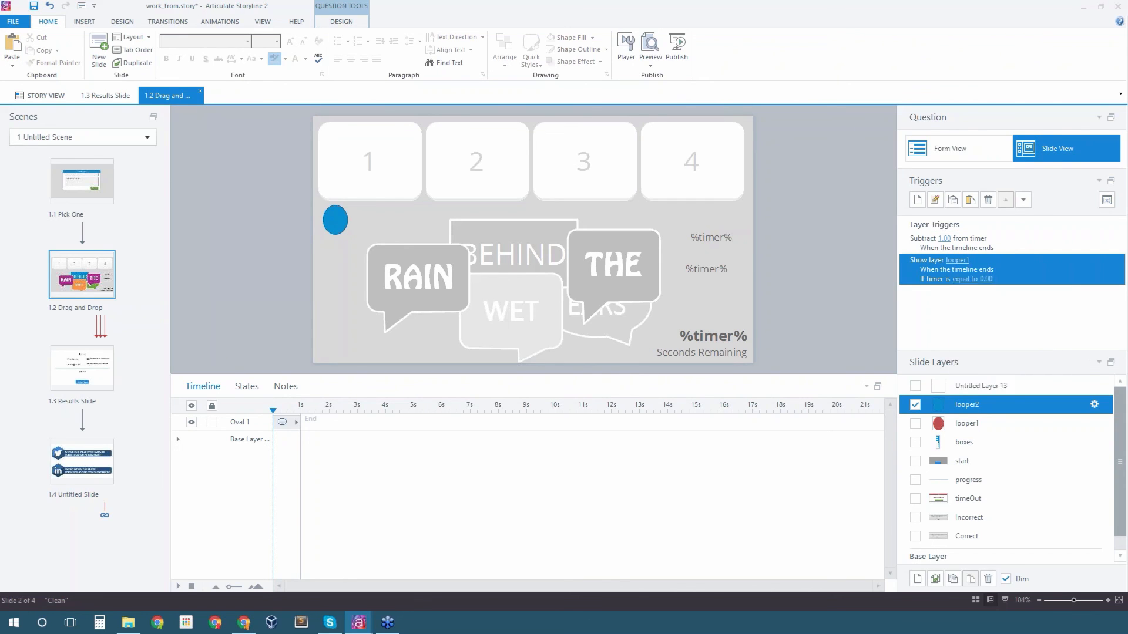
{"action": "left_click", "coordinate": [973, 424]}
{"action": "left_click", "coordinate": [972, 284]}
{"action": "left_click", "coordinate": [970, 280]}
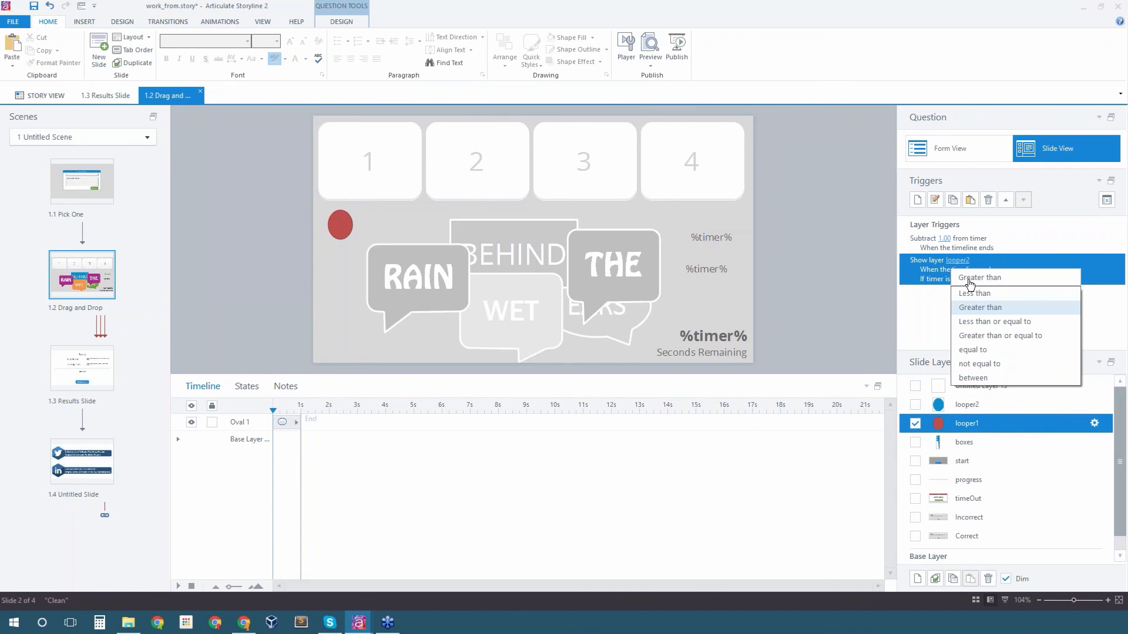
{"action": "left_click", "coordinate": [977, 351]}
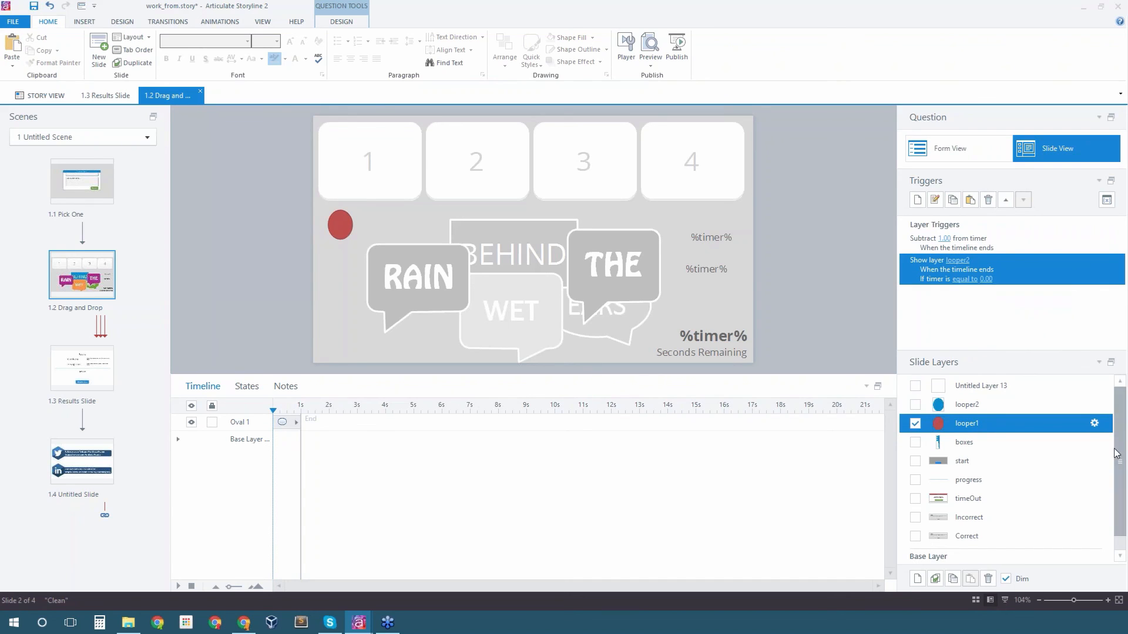
Check the triggers on the base and start layers, then preview this slide with the countdown started and close the preview
{"action": "scroll", "coordinate": [1084, 517], "scroll_direction": "down", "scroll_amount": 1}
{"action": "left_click", "coordinate": [1014, 549]}
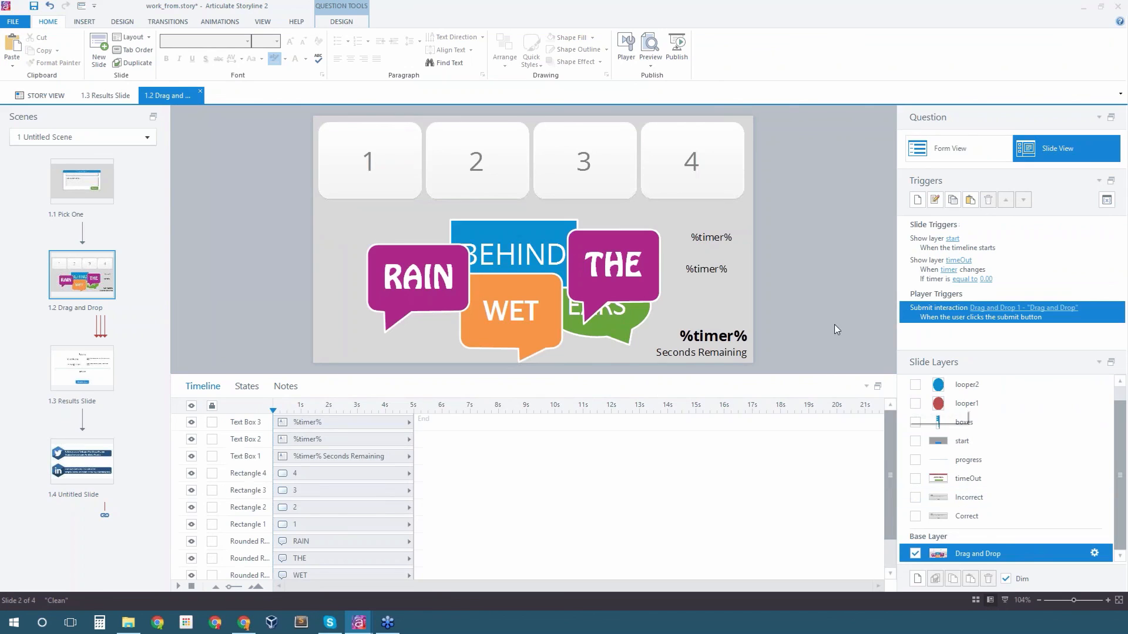
{"action": "left_click", "coordinate": [962, 441]}
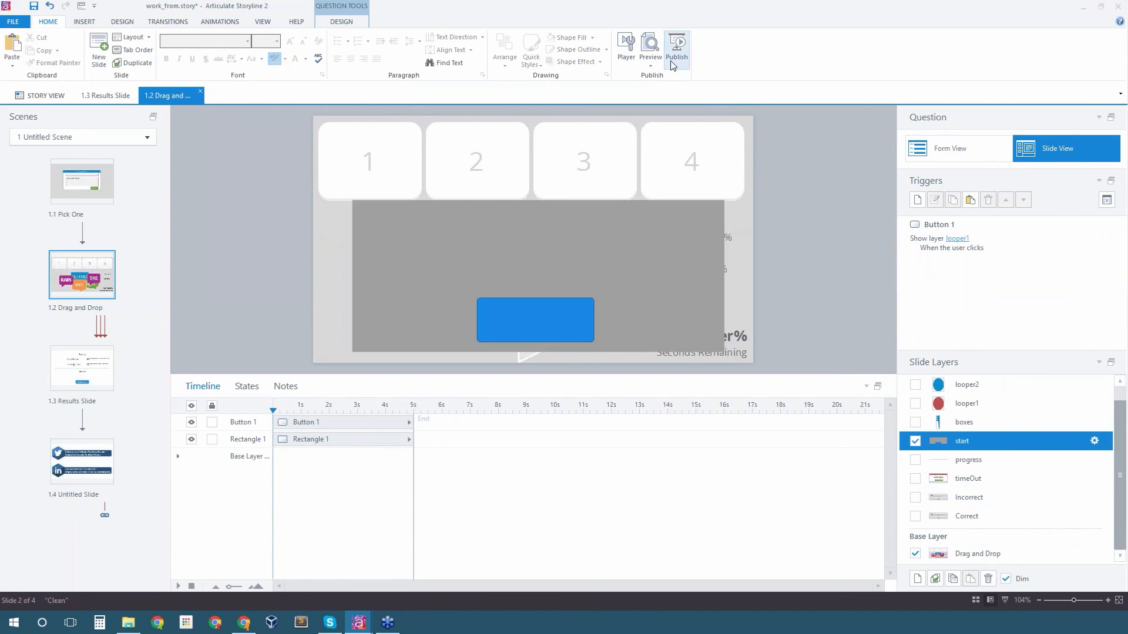
{"action": "left_click", "coordinate": [651, 58]}
{"action": "left_click", "coordinate": [663, 80]}
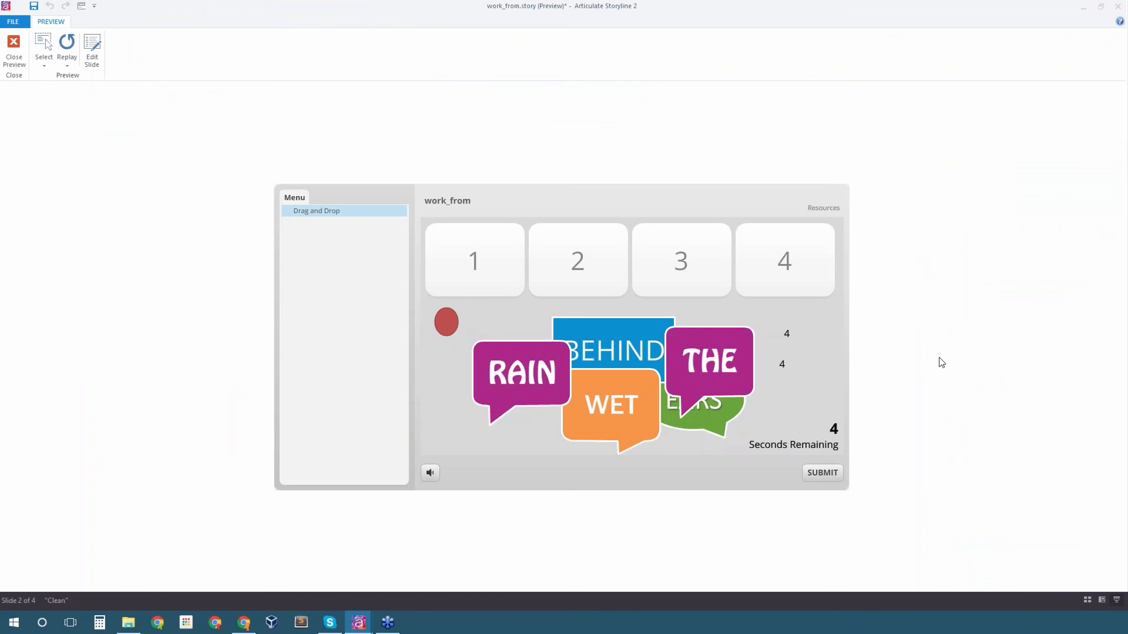
{"action": "left_click", "coordinate": [14, 57]}
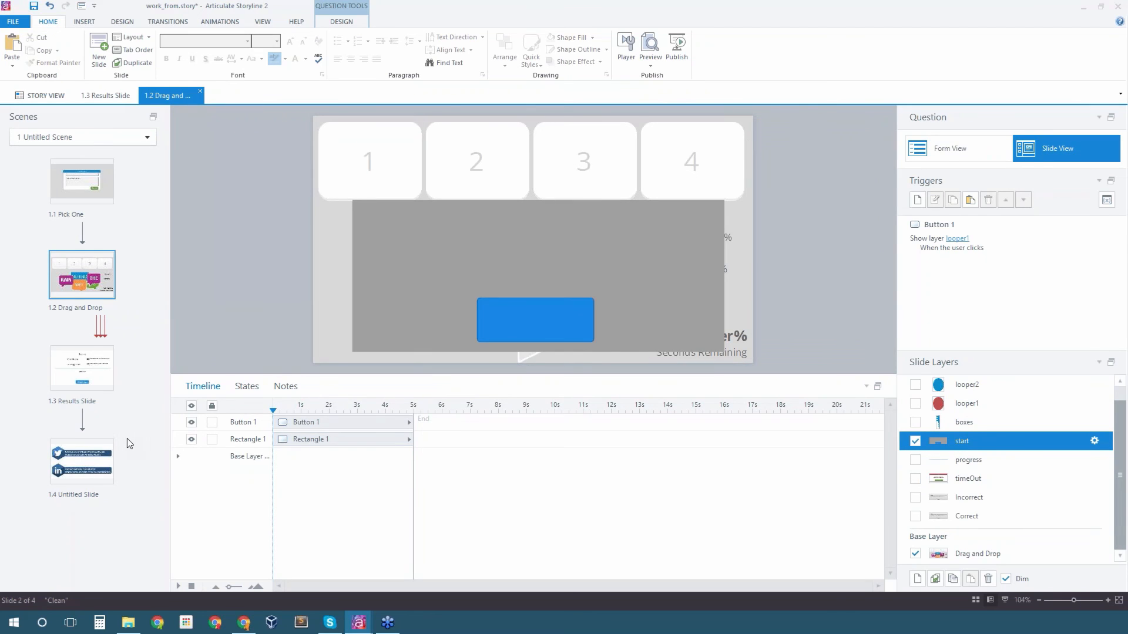
Set the timer condition of the show-layer triggers on looper1 and looper2 to not equal to 0
{"action": "left_click", "coordinate": [959, 397]}
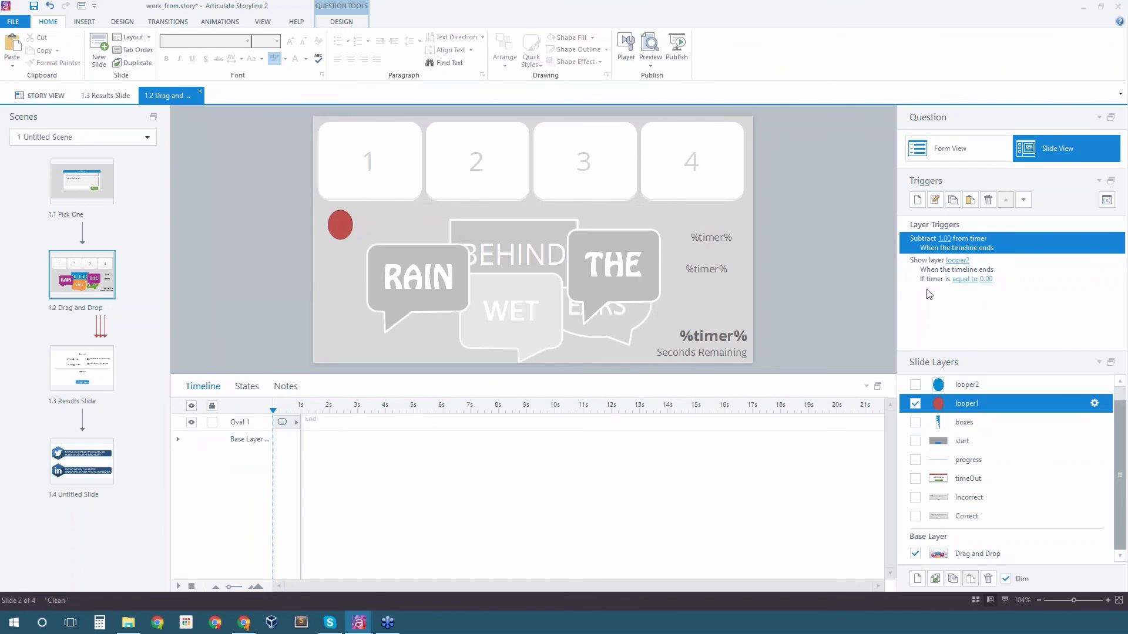
{"action": "left_click", "coordinate": [966, 280]}
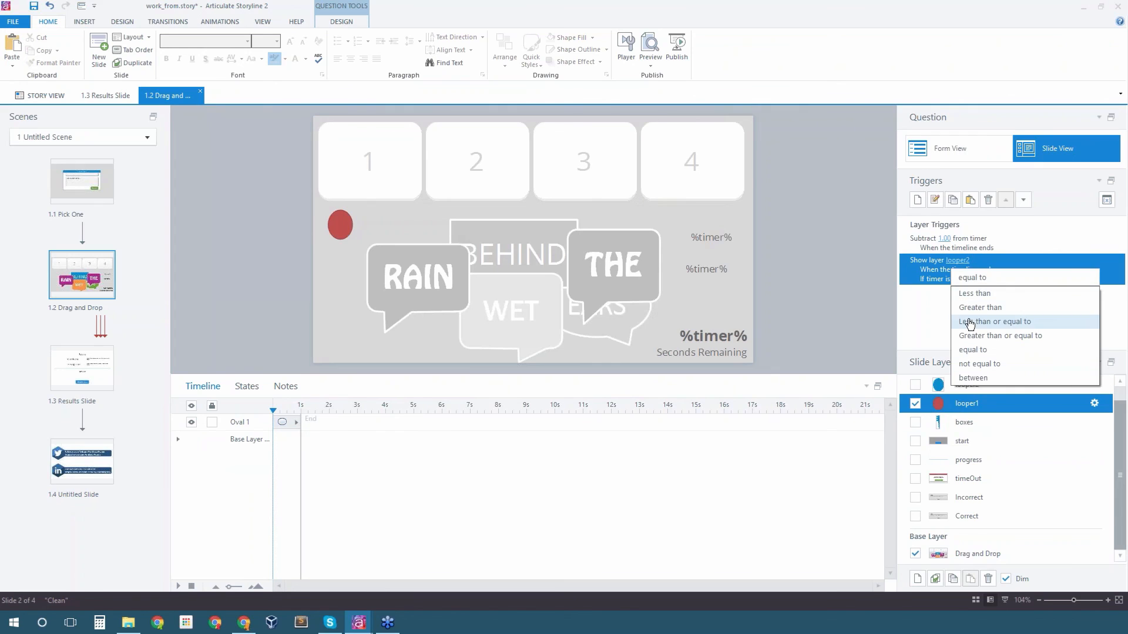
{"action": "left_click", "coordinate": [975, 367]}
{"action": "left_click", "coordinate": [964, 387]}
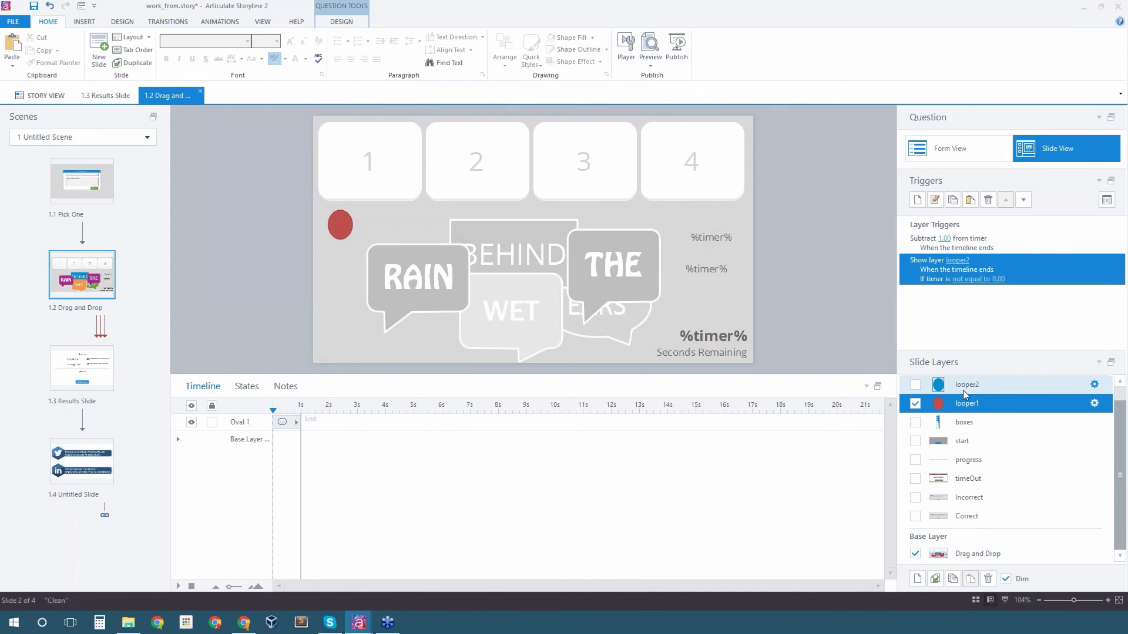
{"action": "left_click", "coordinate": [965, 292]}
{"action": "left_click", "coordinate": [964, 280]}
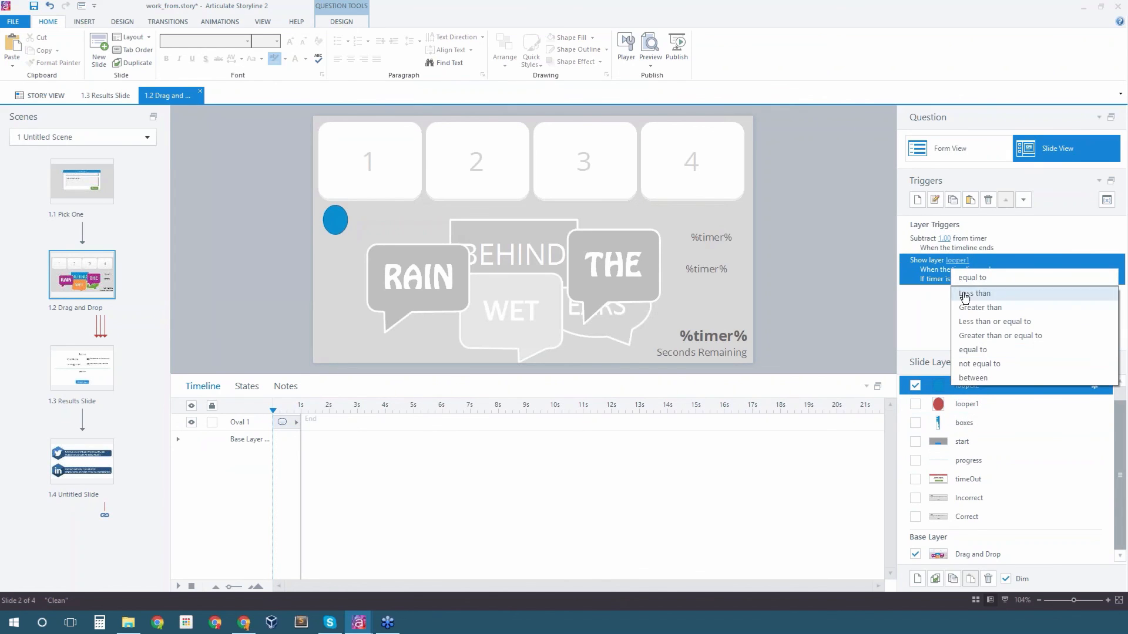
{"action": "left_click", "coordinate": [977, 367]}
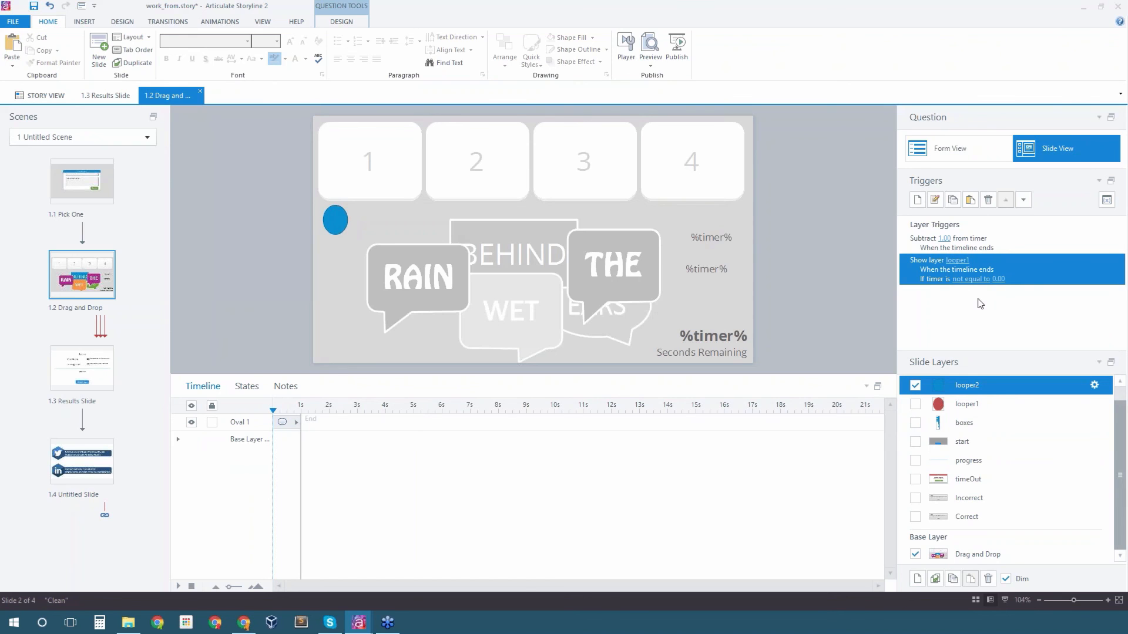
Preview this slide, start the countdown and let it run out, then close the preview and open slide 1.4
{"action": "left_click", "coordinate": [653, 62]}
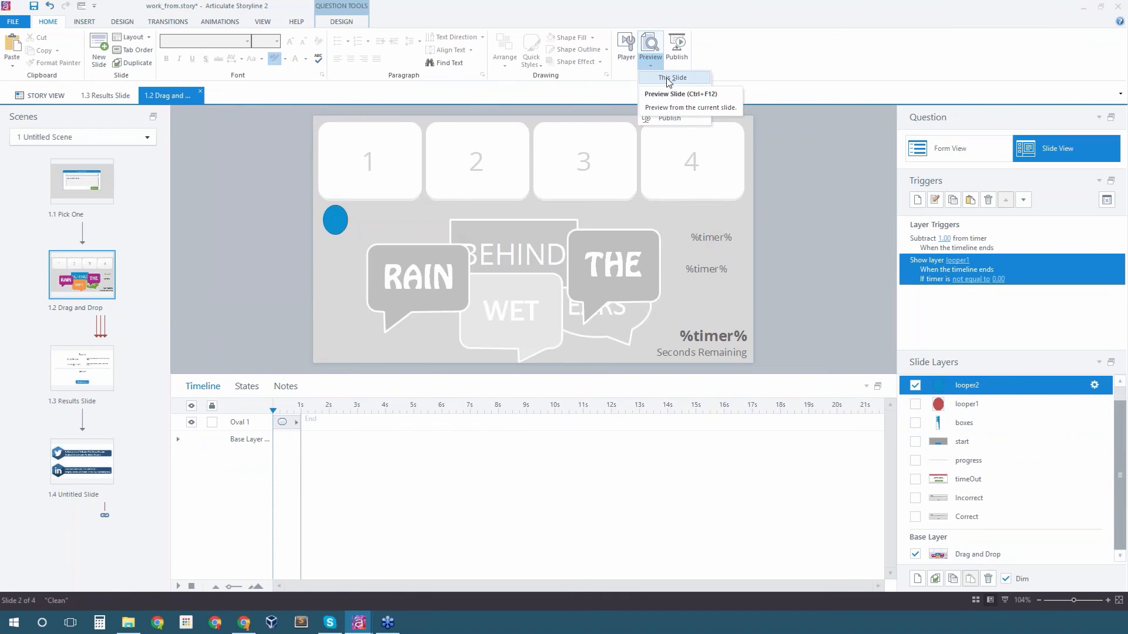
{"action": "left_click", "coordinate": [668, 80]}
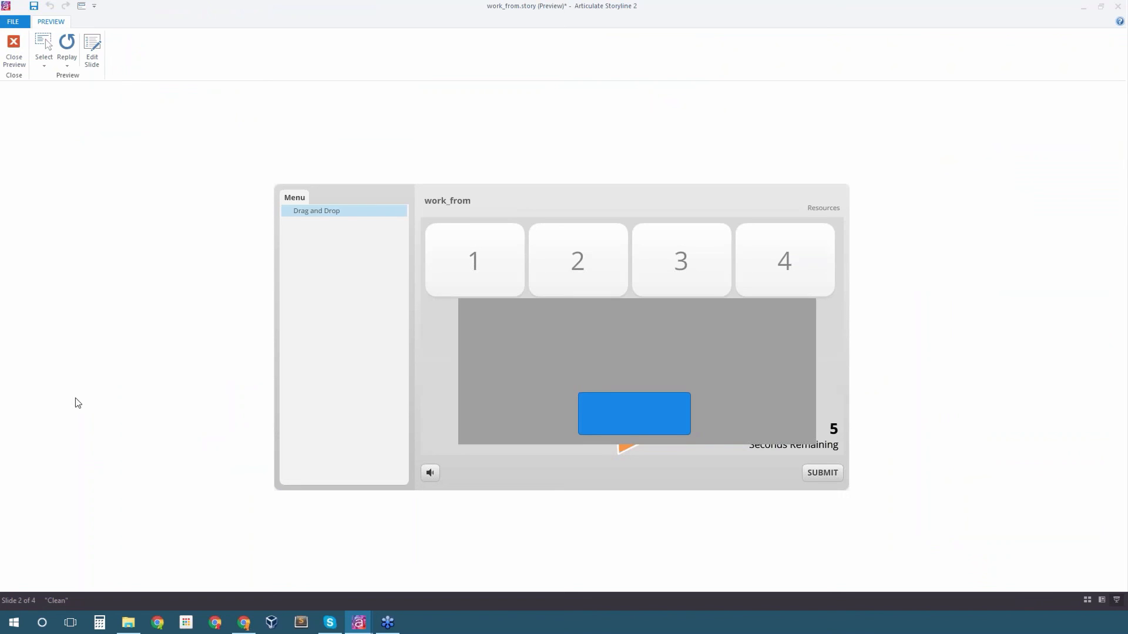
{"action": "left_click", "coordinate": [612, 372]}
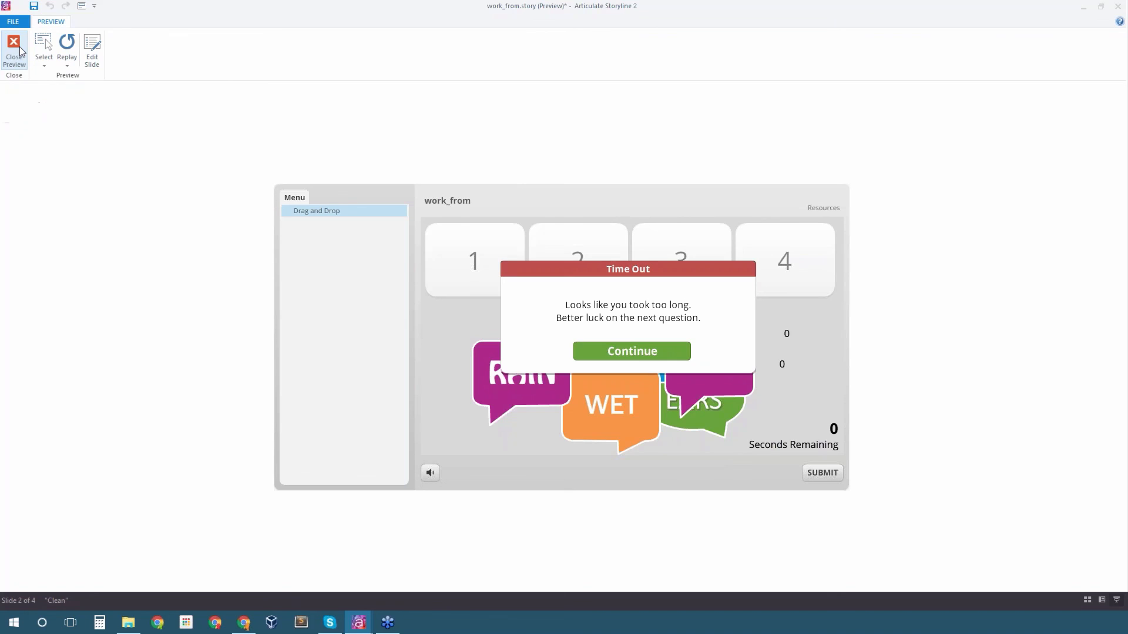
{"action": "left_click", "coordinate": [20, 50]}
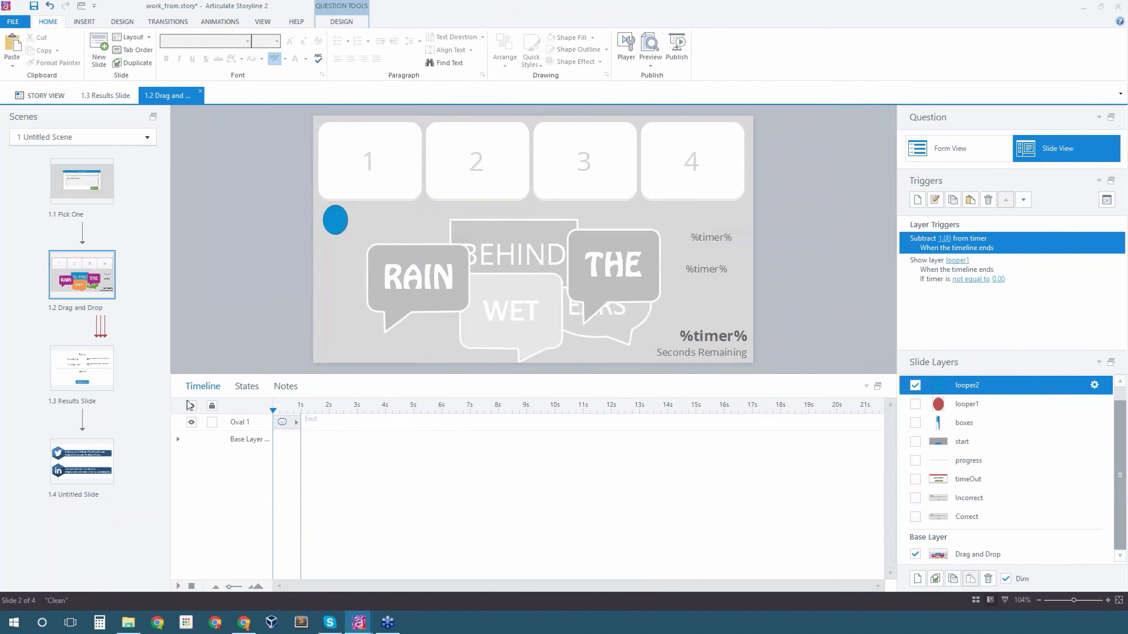
{"action": "left_click", "coordinate": [93, 457]}
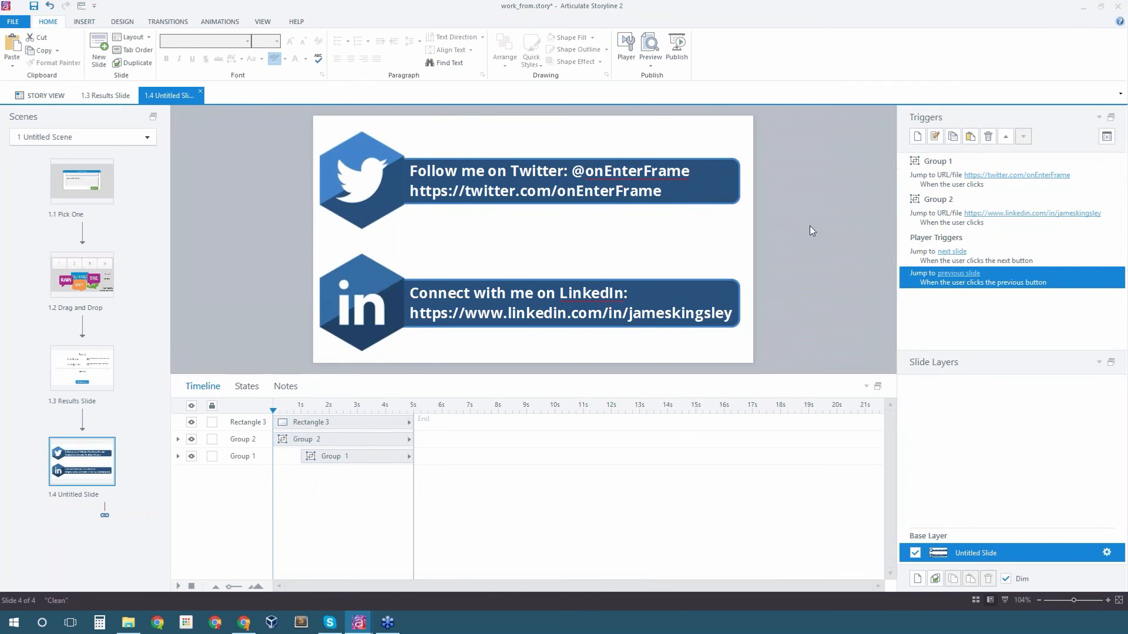